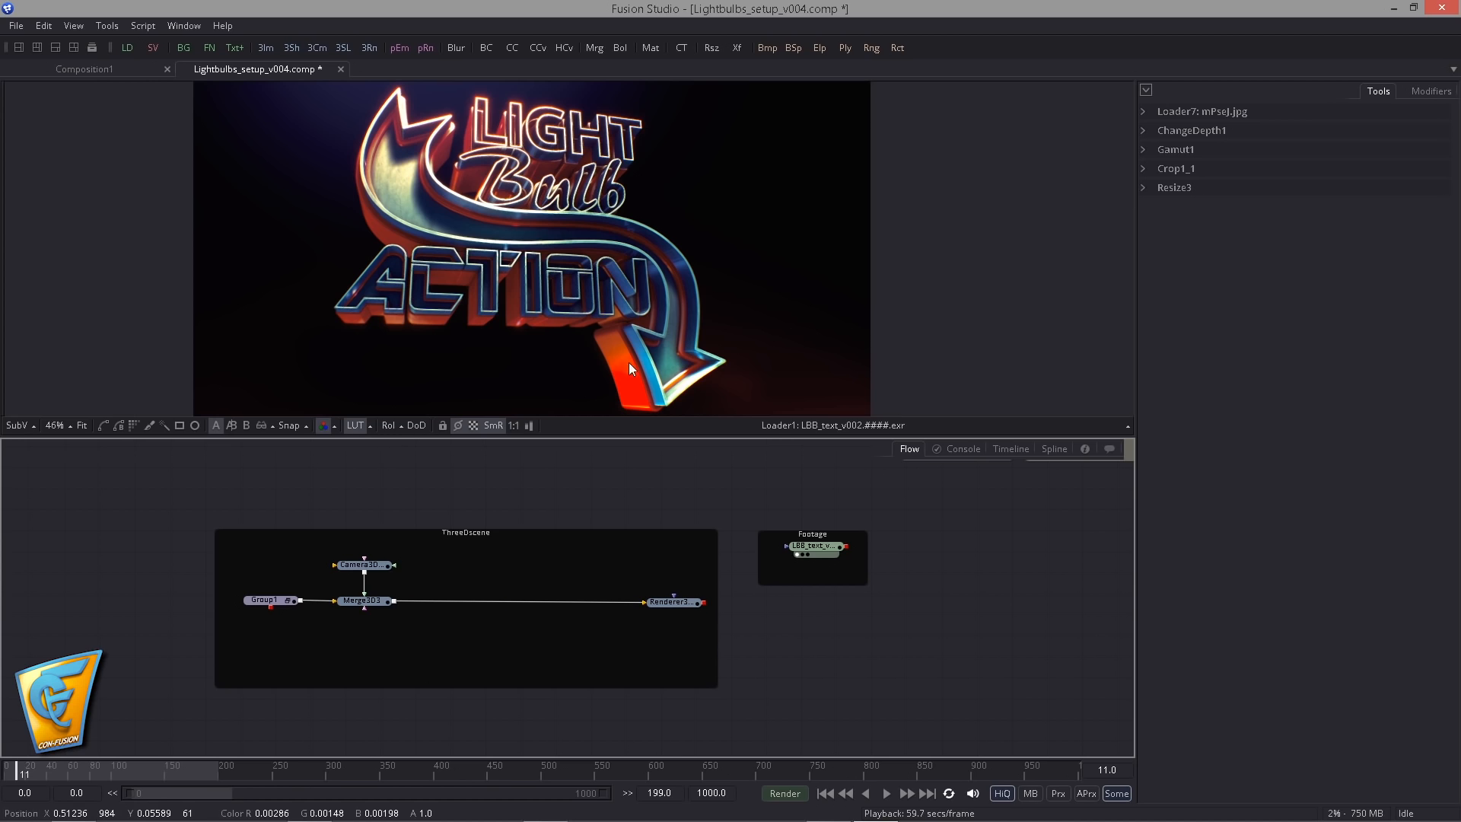
# - Display the mPseJ.jpg loader from the Lightbulb group in the viewer
pyautogui.moveTo(887, 494); pyautogui.dragTo(661, 537)
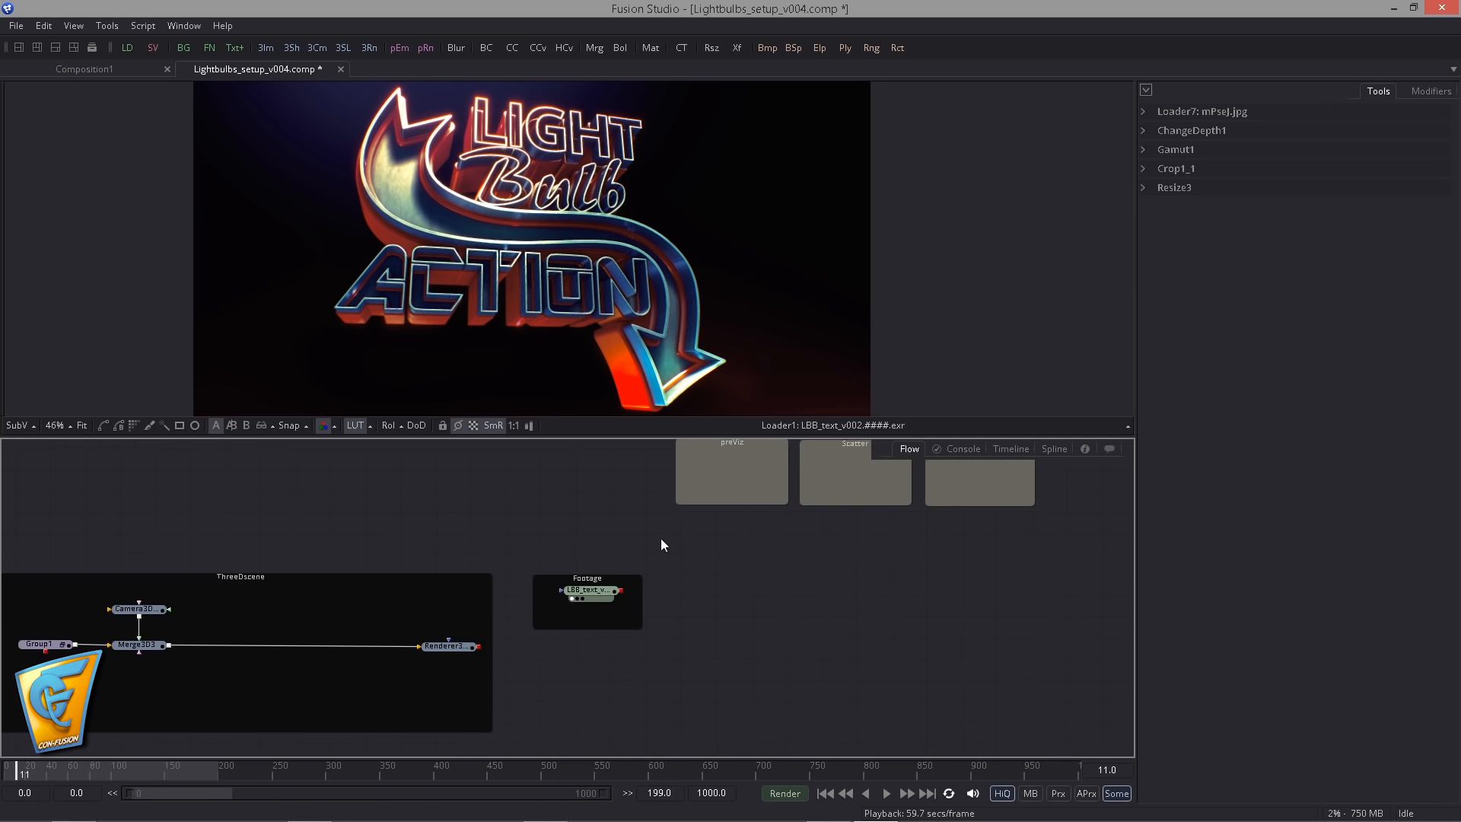
pyautogui.moveTo(775, 495); pyautogui.dragTo(602, 632)
pyautogui.moveTo(701, 574); pyautogui.dragTo(643, 679)
pyautogui.moveTo(683, 602); pyautogui.dragTo(827, 657)
pyautogui.moveTo(623, 539); pyautogui.dragTo(679, 286)
pyautogui.scroll(2, 636, 346)
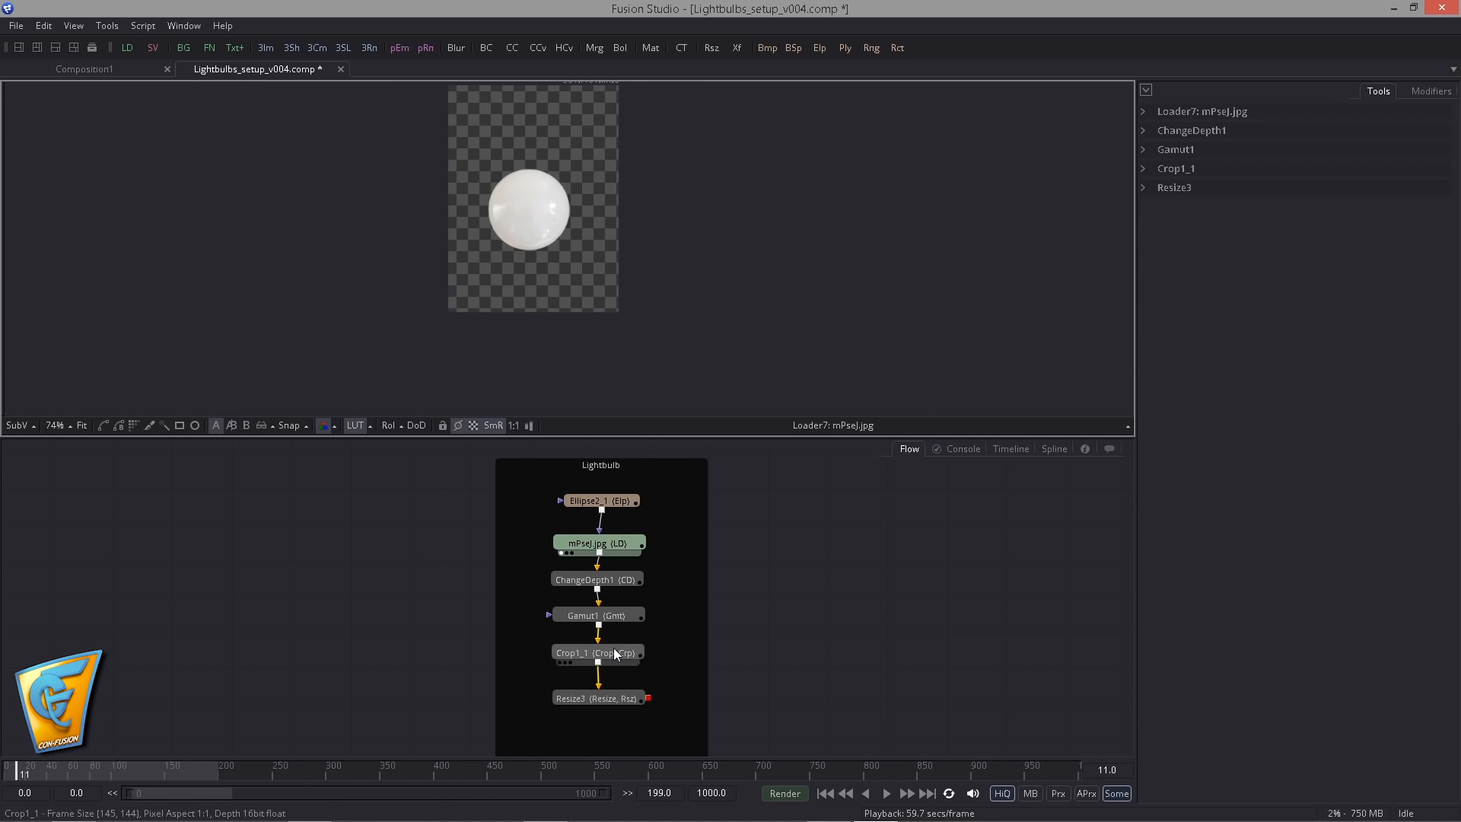
# - Inspect the Ellipse2_1 mask's settings and its outline over the light bulb image
pyautogui.moveTo(669, 512); pyautogui.dragTo(613, 527)
pyautogui.click(567, 557)
pyautogui.click(570, 519)
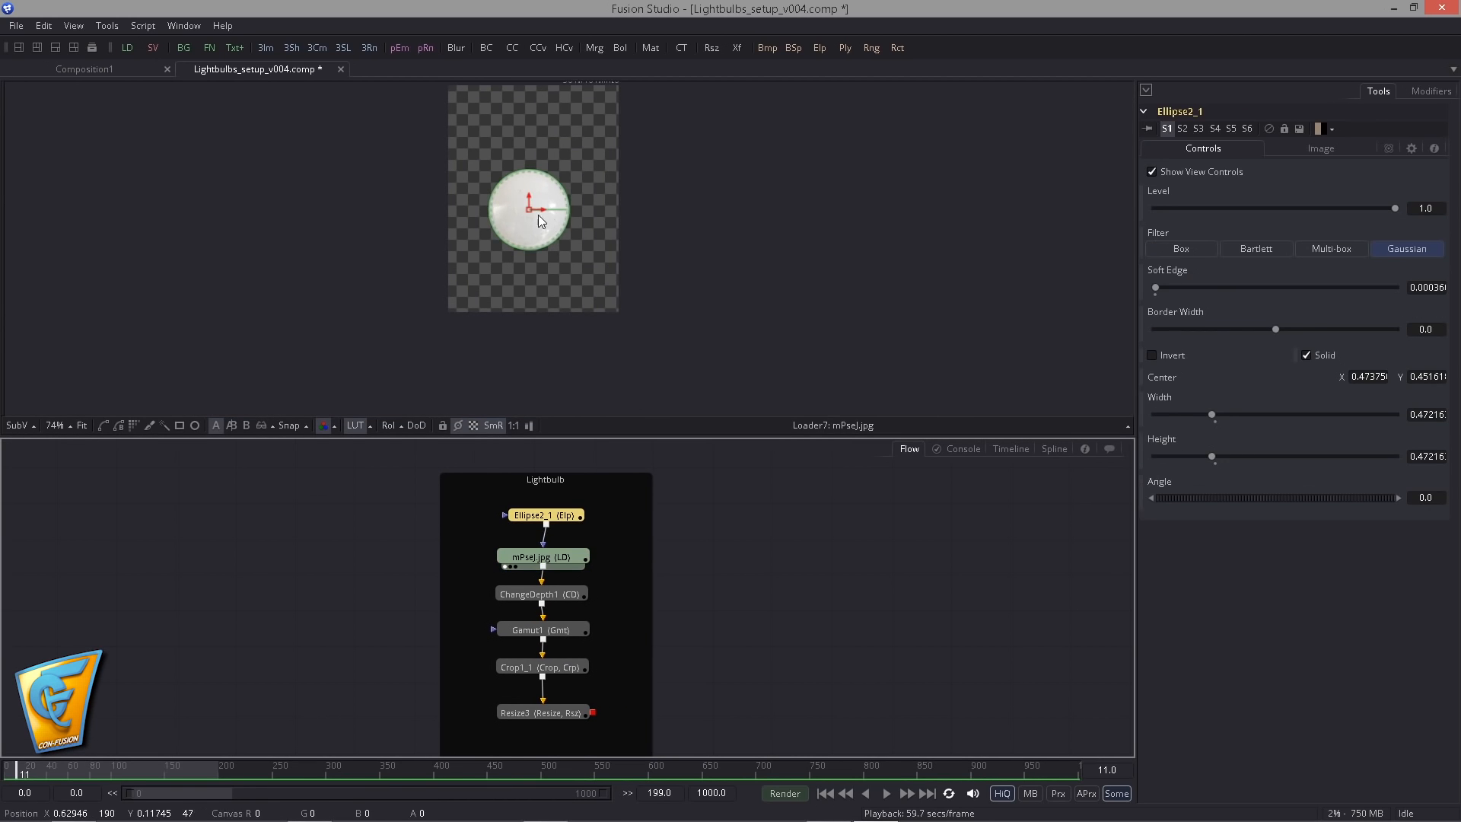
pyautogui.scroll(3, 651, 271)
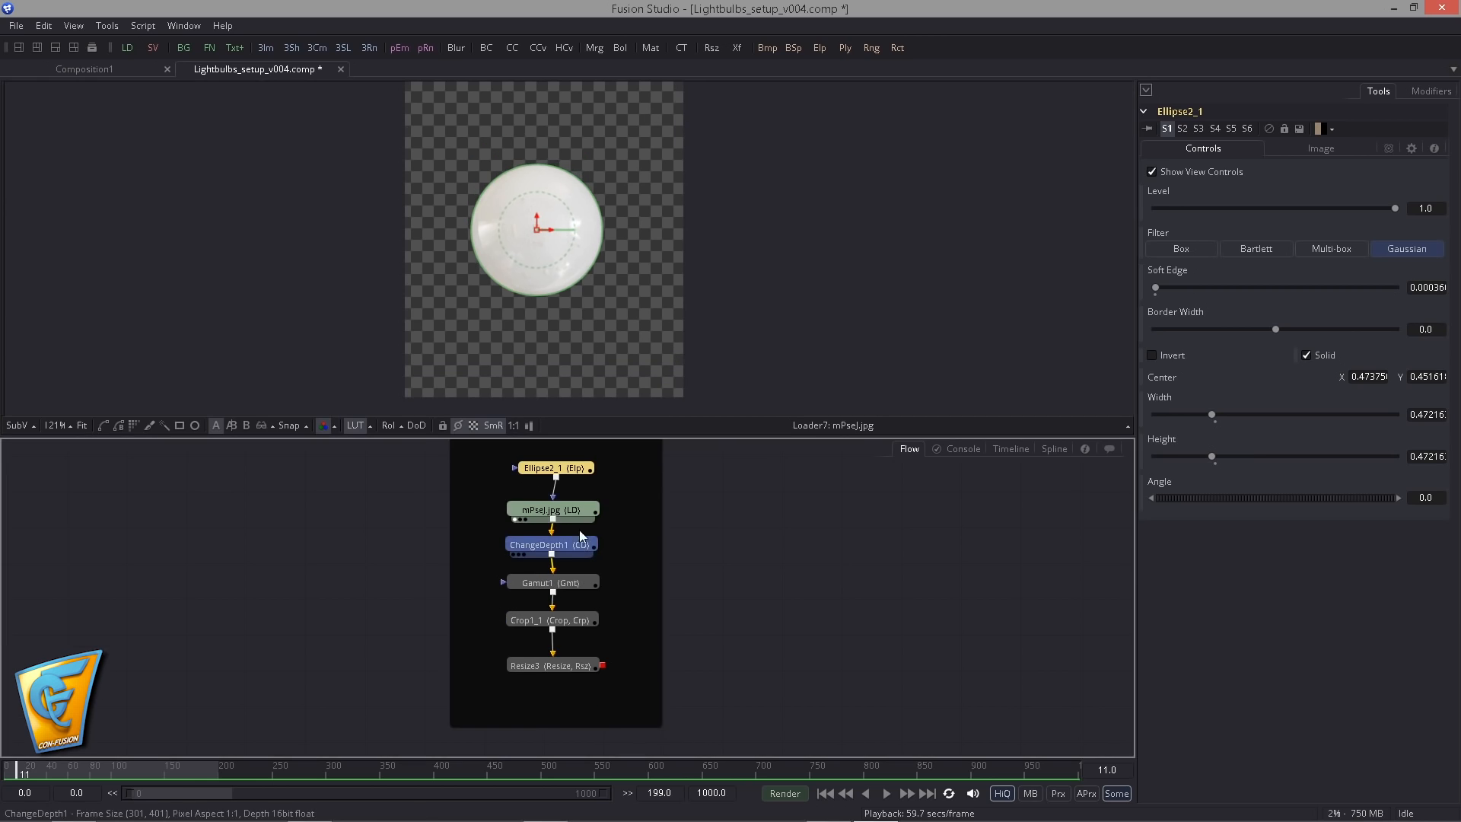
# - View the ChangeDepth1 output and inspect the Gamut1 node's settings
pyautogui.press('1')
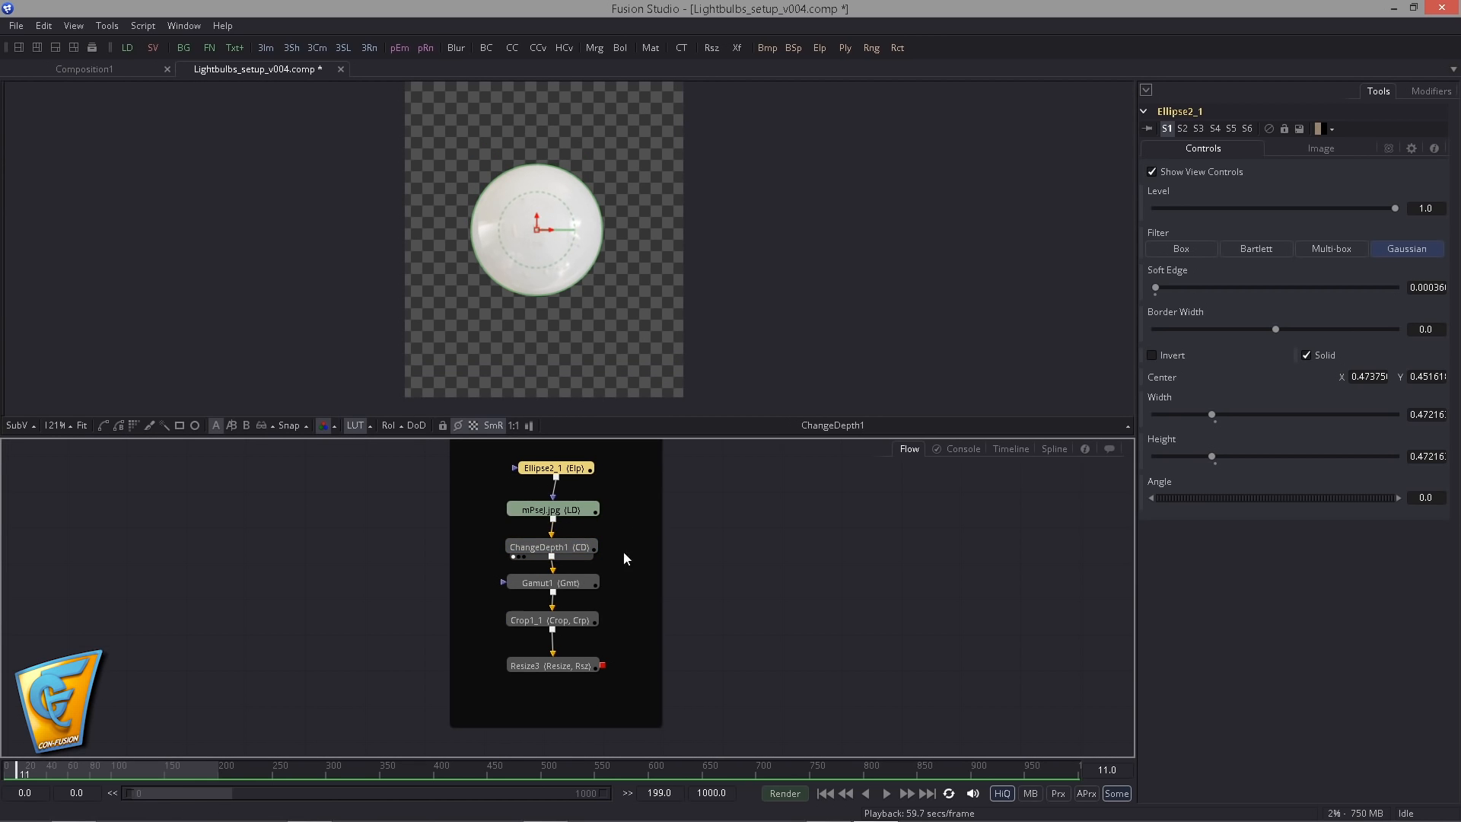
pyautogui.click(570, 558)
pyautogui.click(570, 585)
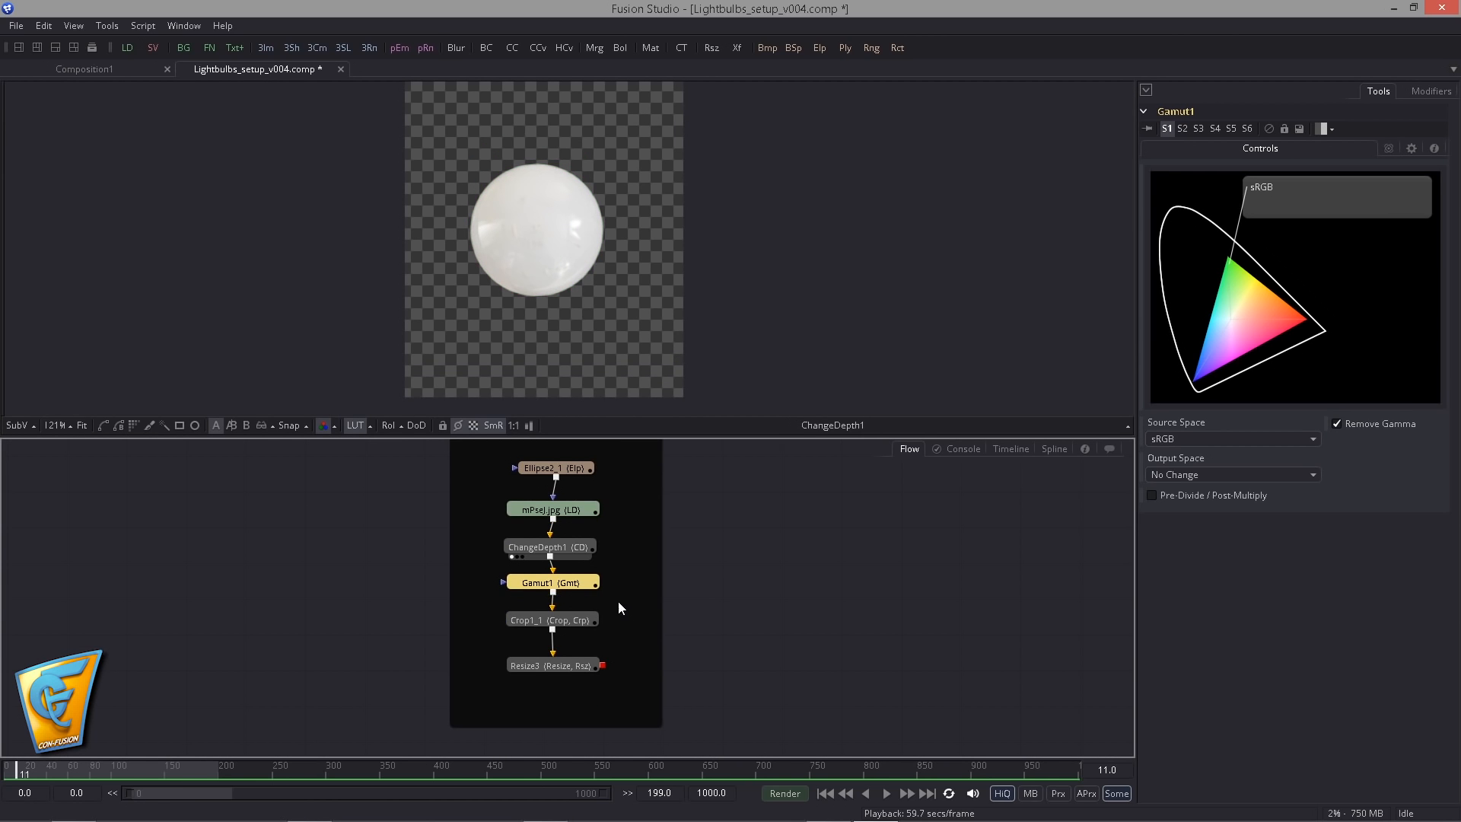
pyautogui.moveTo(618, 601); pyautogui.dragTo(608, 566)
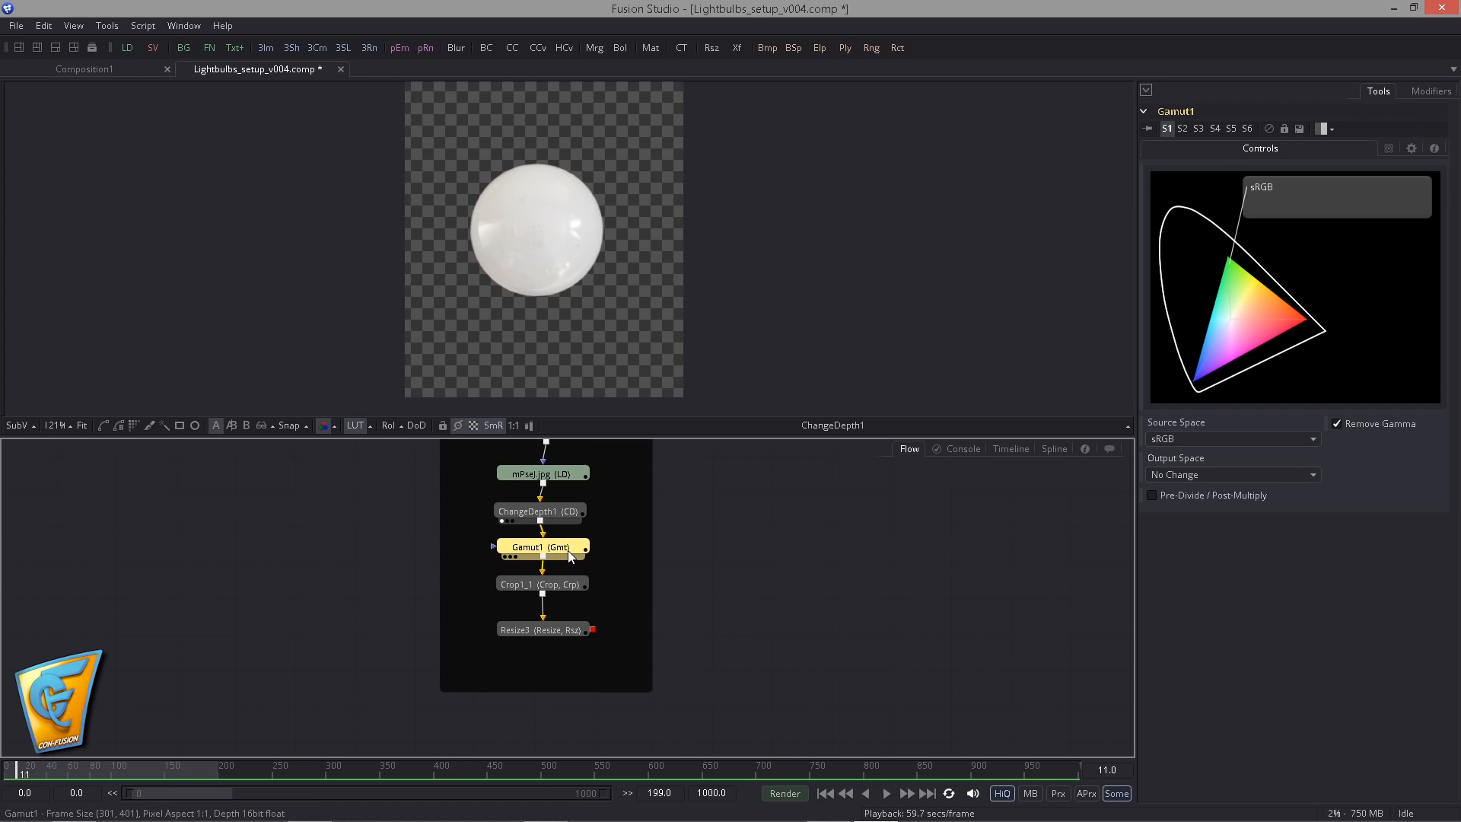
# - Examine the Crop1_1 node's auto cropping options and view the Crop1_1 and Resize3 outputs one after the other
pyautogui.click(572, 585)
pyautogui.scroll(-2, 590, 599)
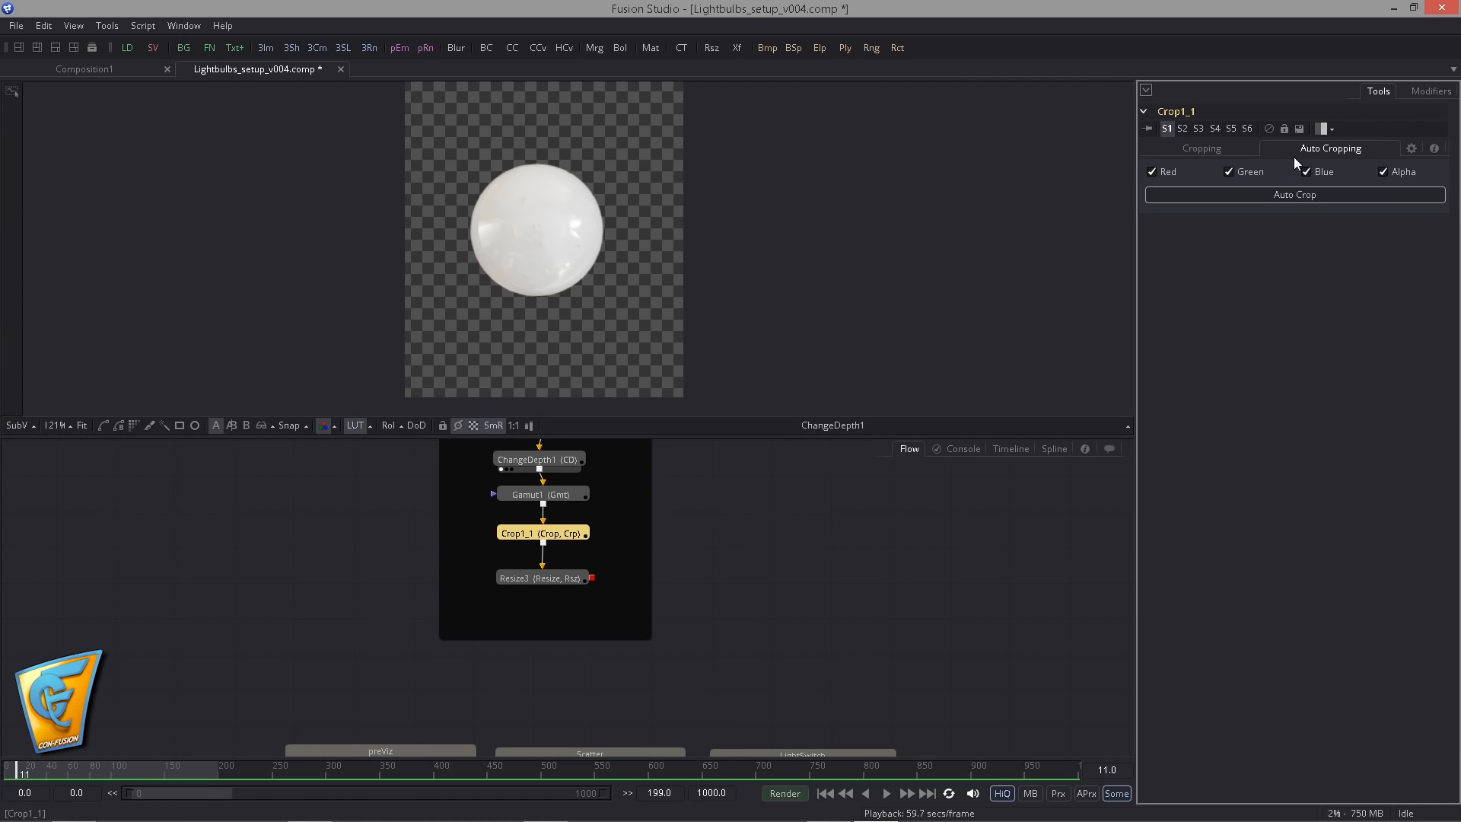
pyautogui.moveTo(537, 526); pyautogui.dragTo(527, 286)
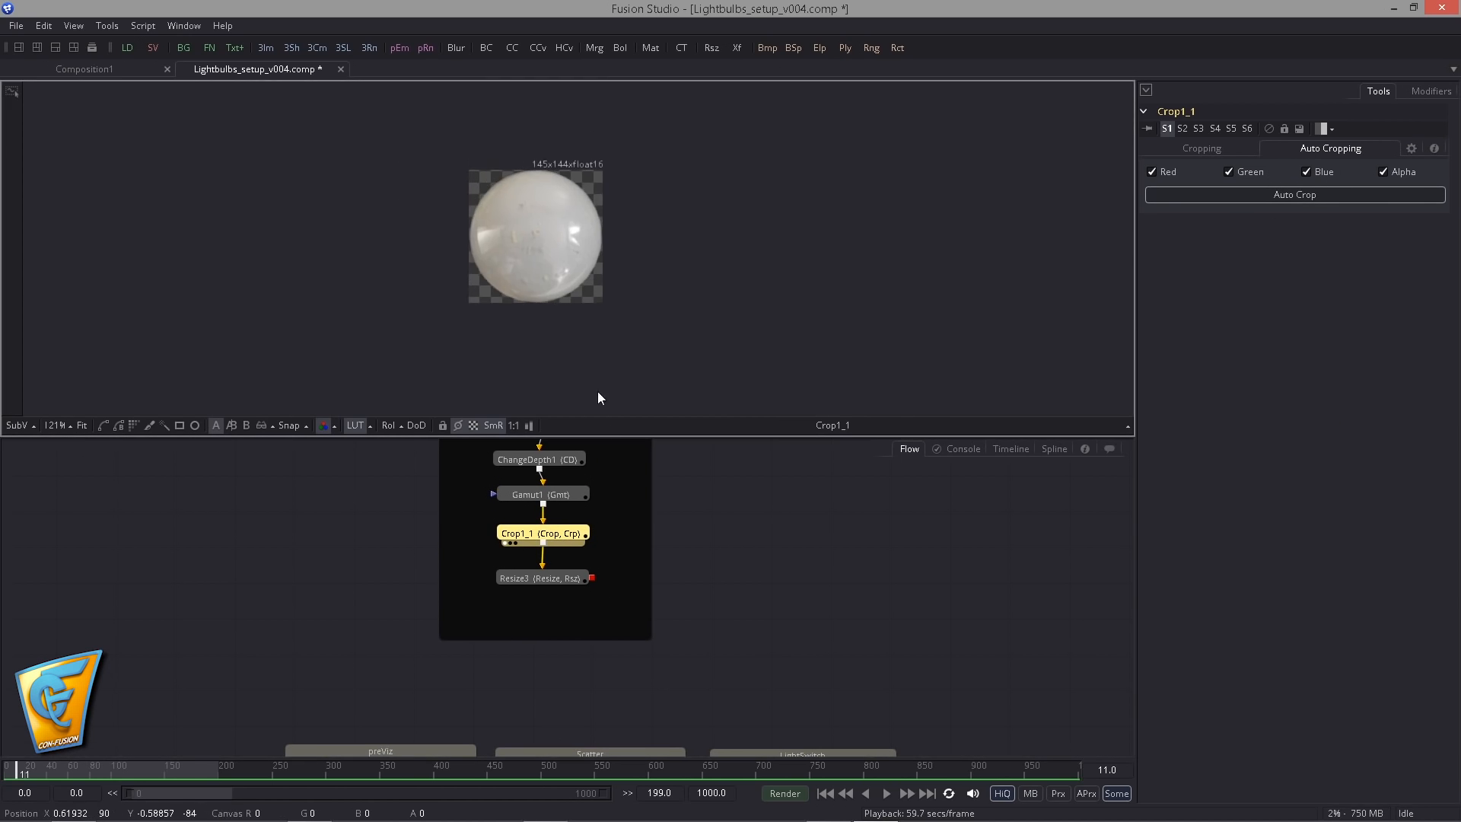
pyautogui.moveTo(558, 584); pyautogui.dragTo(577, 276)
pyautogui.scroll(3, 517, 275)
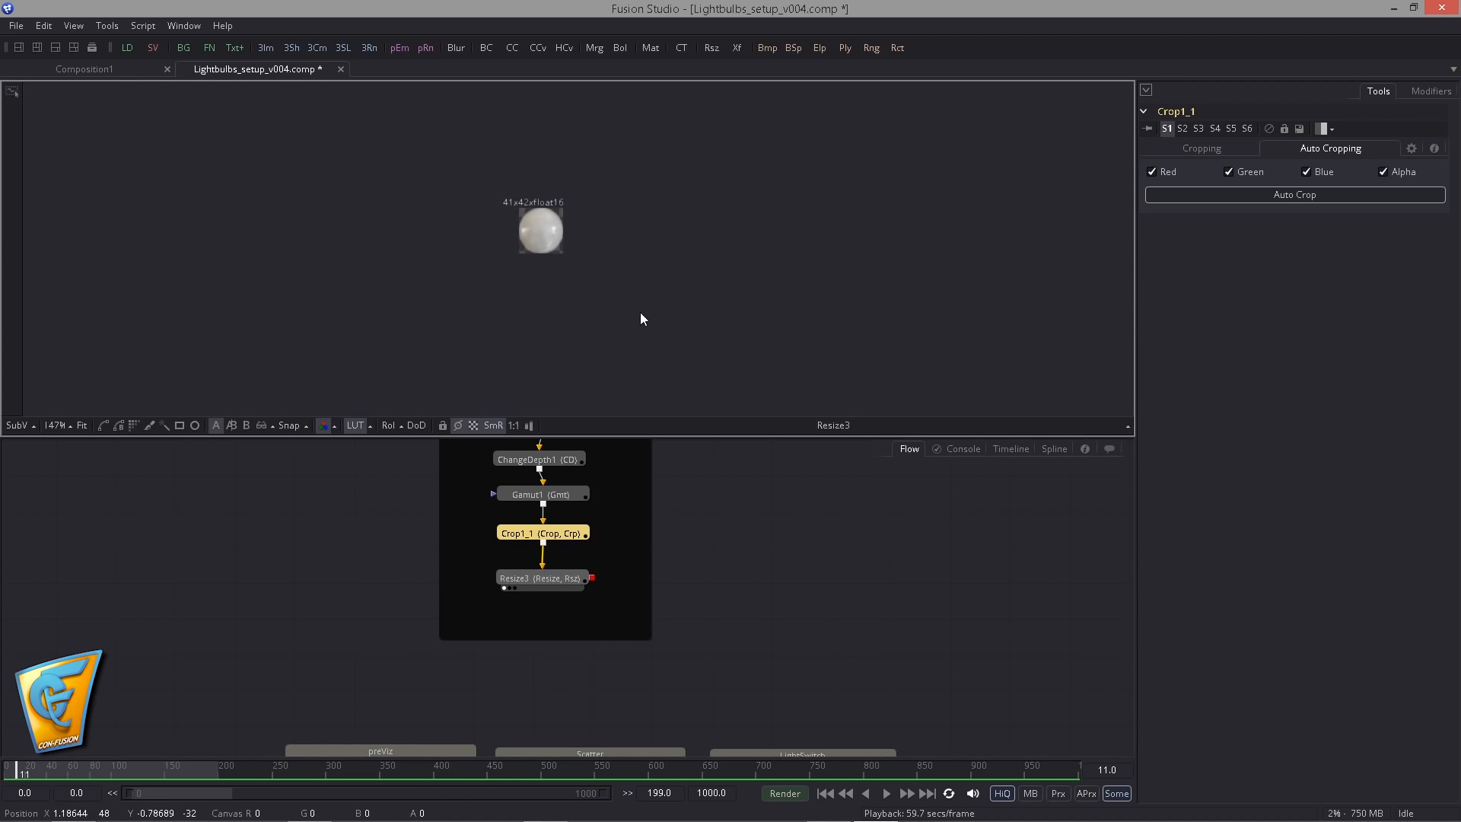
pyautogui.scroll(-4, 589, 568)
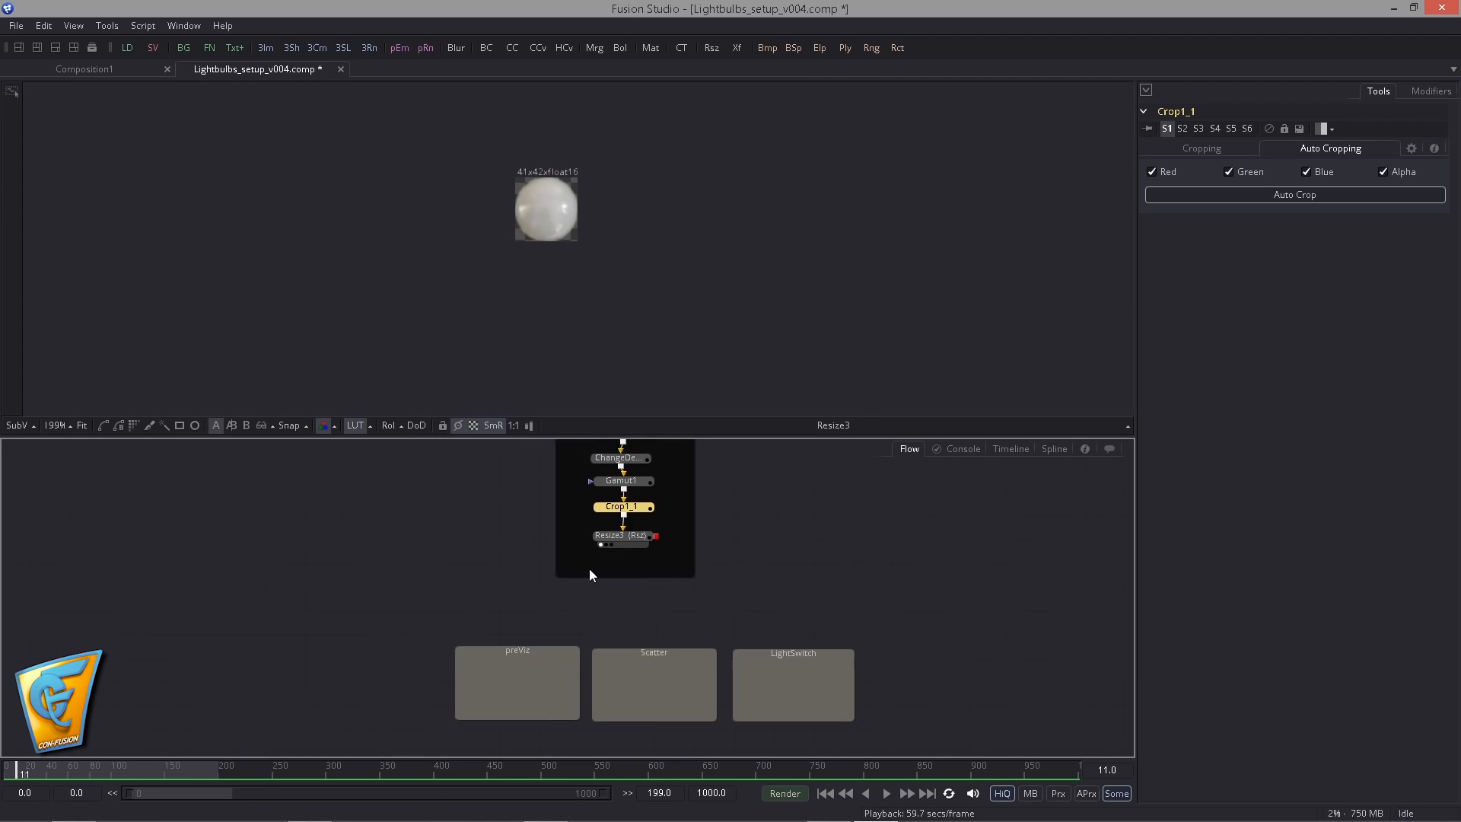
# - Display the LBB_text_v002 loader from the Footage group in the viewer
pyautogui.scroll(-3, 586, 594)
pyautogui.moveTo(589, 569); pyautogui.dragTo(694, 485)
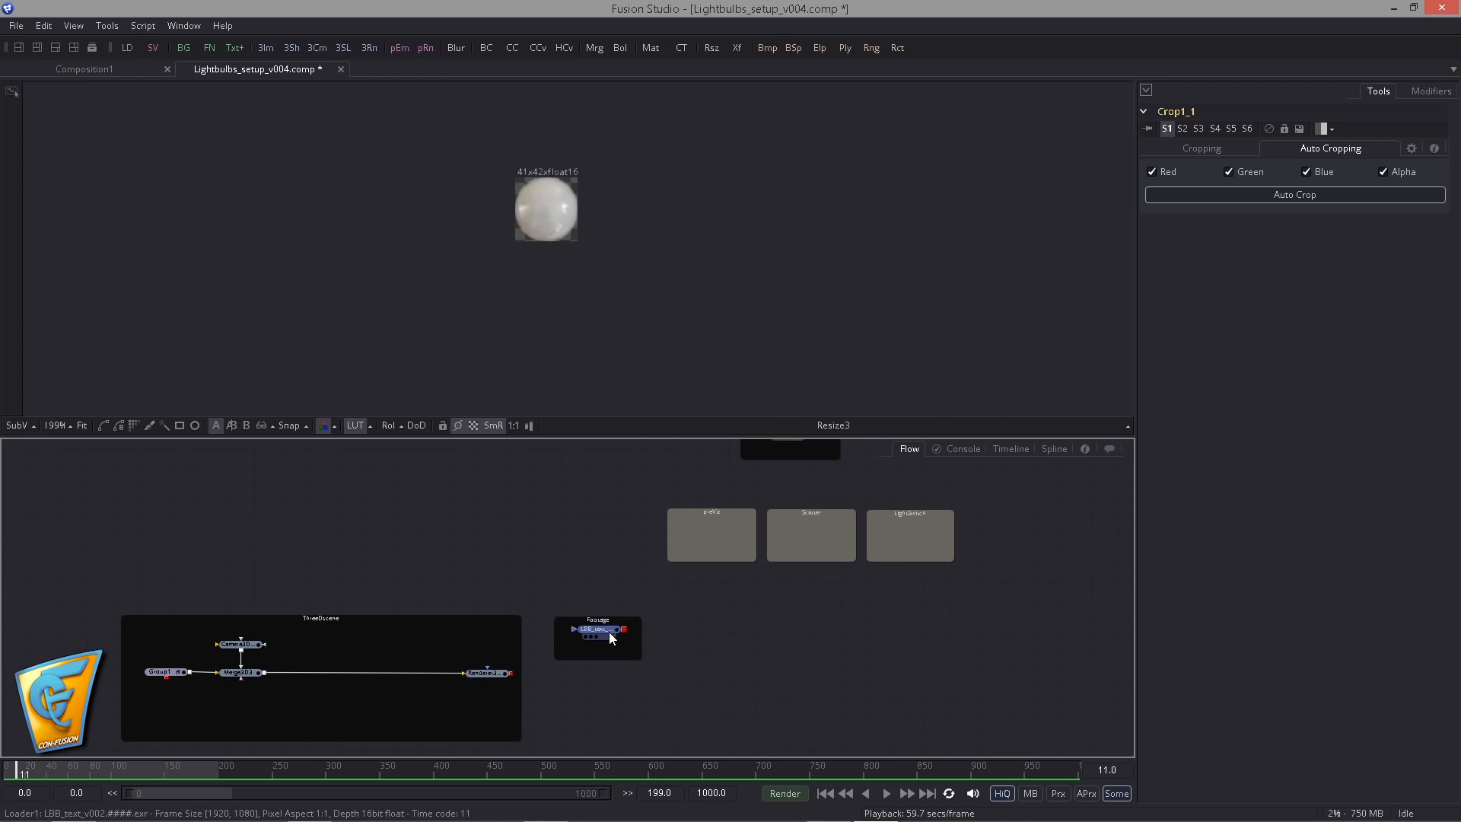
pyautogui.moveTo(609, 631); pyautogui.dragTo(523, 282)
pyautogui.scroll(-4, 200, 218)
pyautogui.scroll(2, 434, 279)
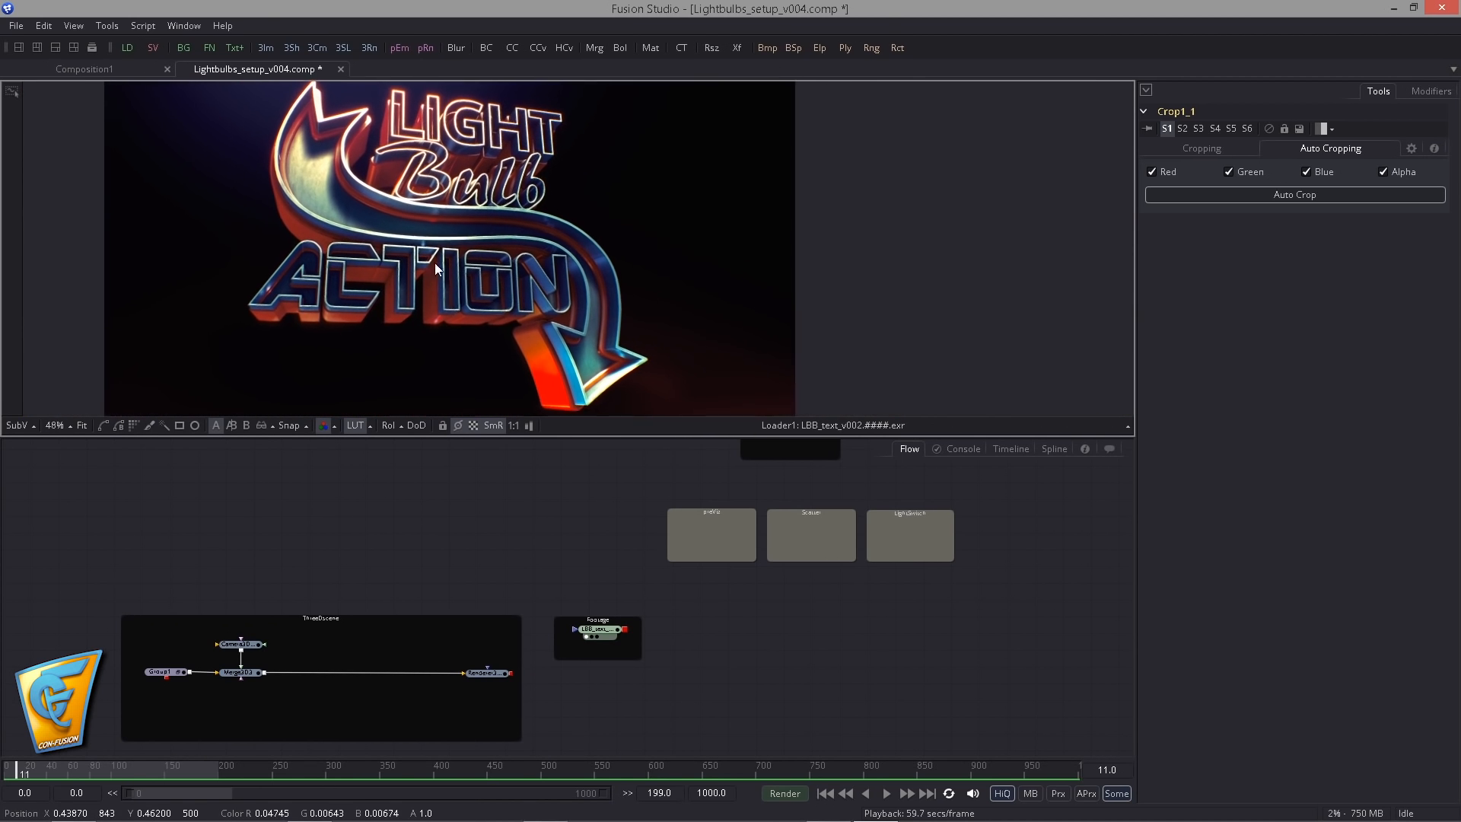
# - Play back the rendered sign footage, stop it and return to the first frame
pyautogui.click(886, 793)
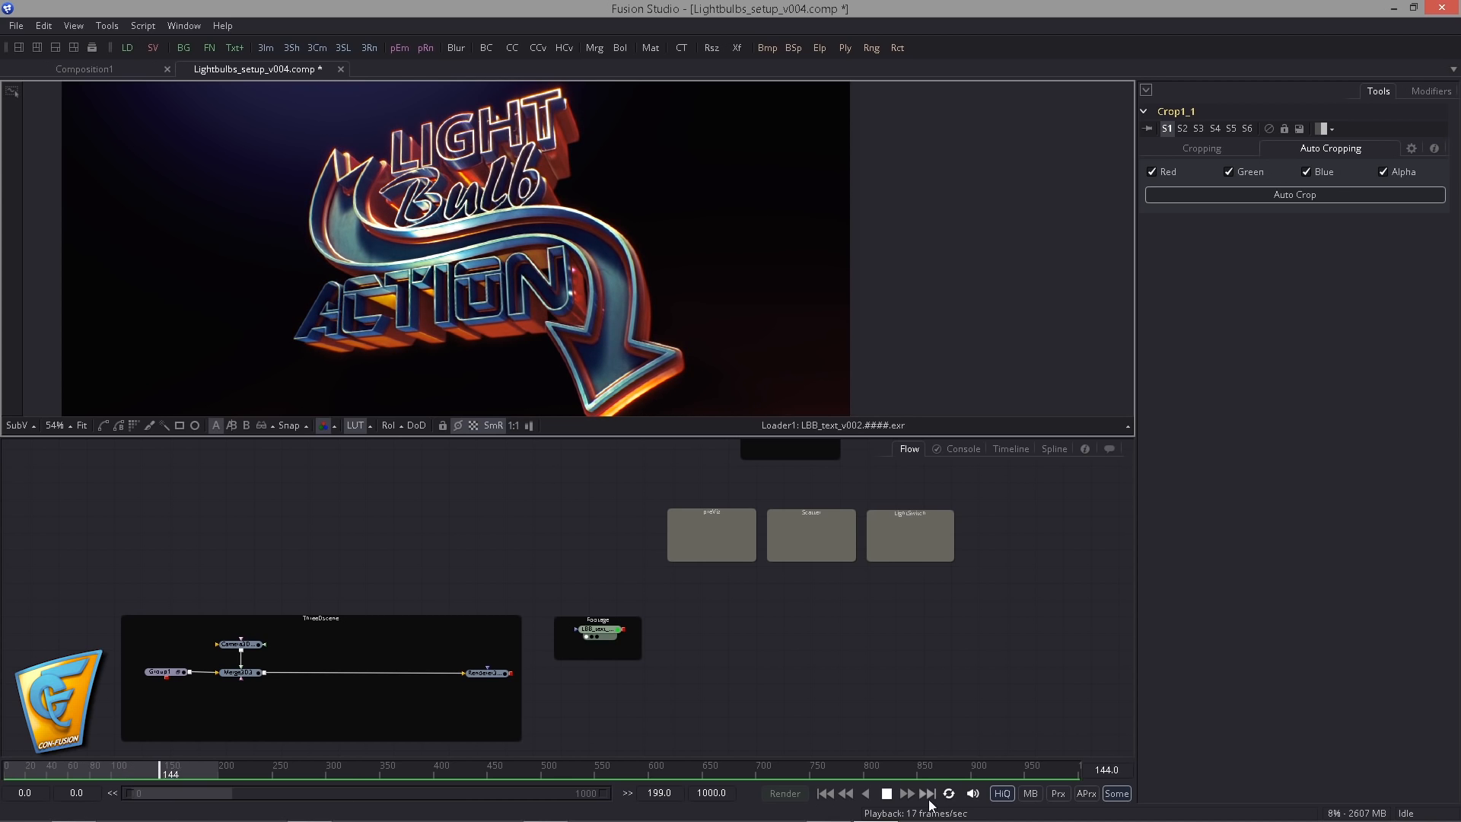
pyautogui.click(884, 795)
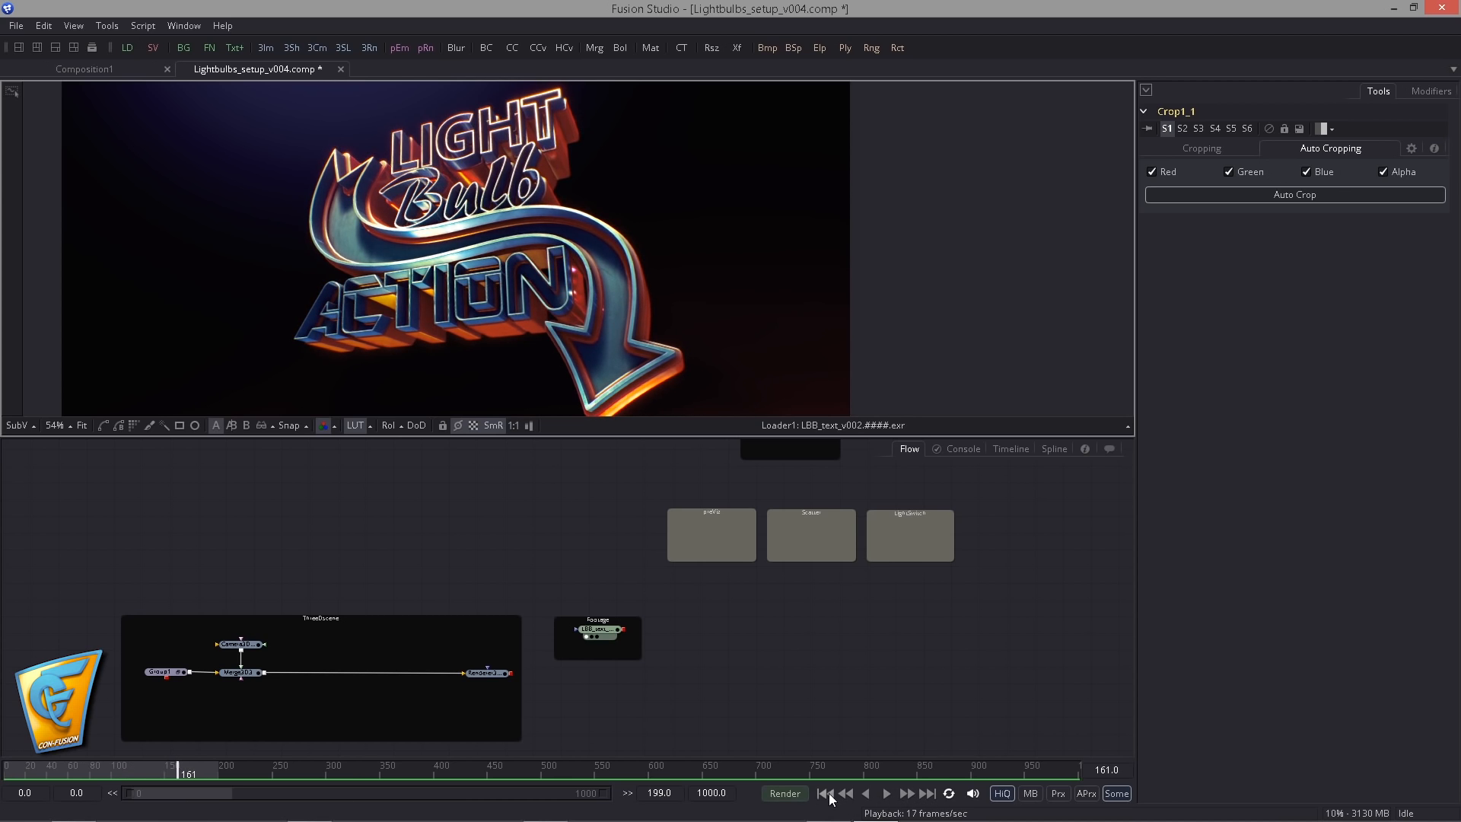
pyautogui.click(825, 793)
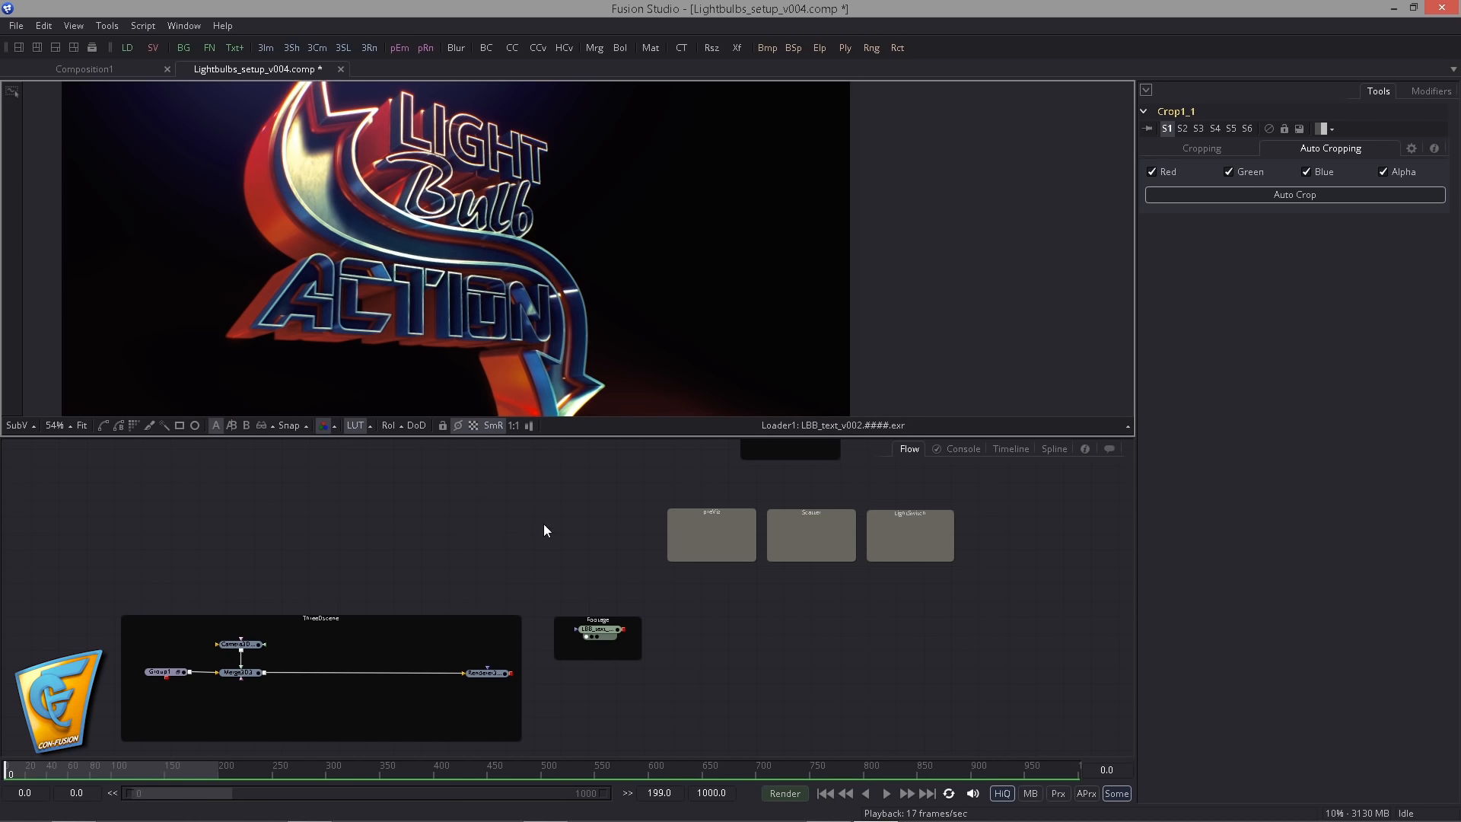
# - Scrub through the footage and park the playhead on frame 30
pyautogui.moveTo(76, 767); pyautogui.dragTo(36, 769)
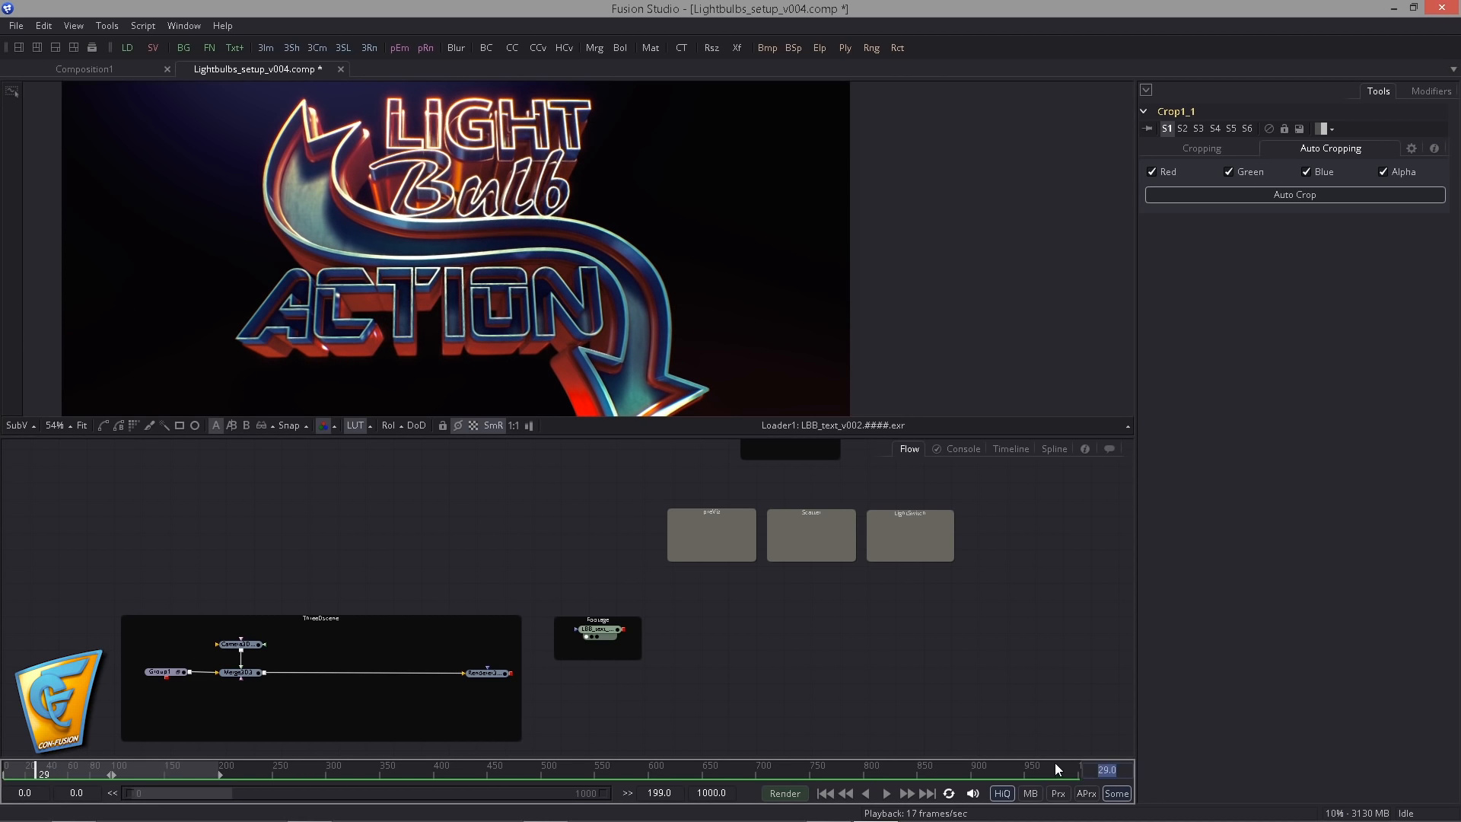
pyautogui.press('Right')
pyautogui.click(578, 604)
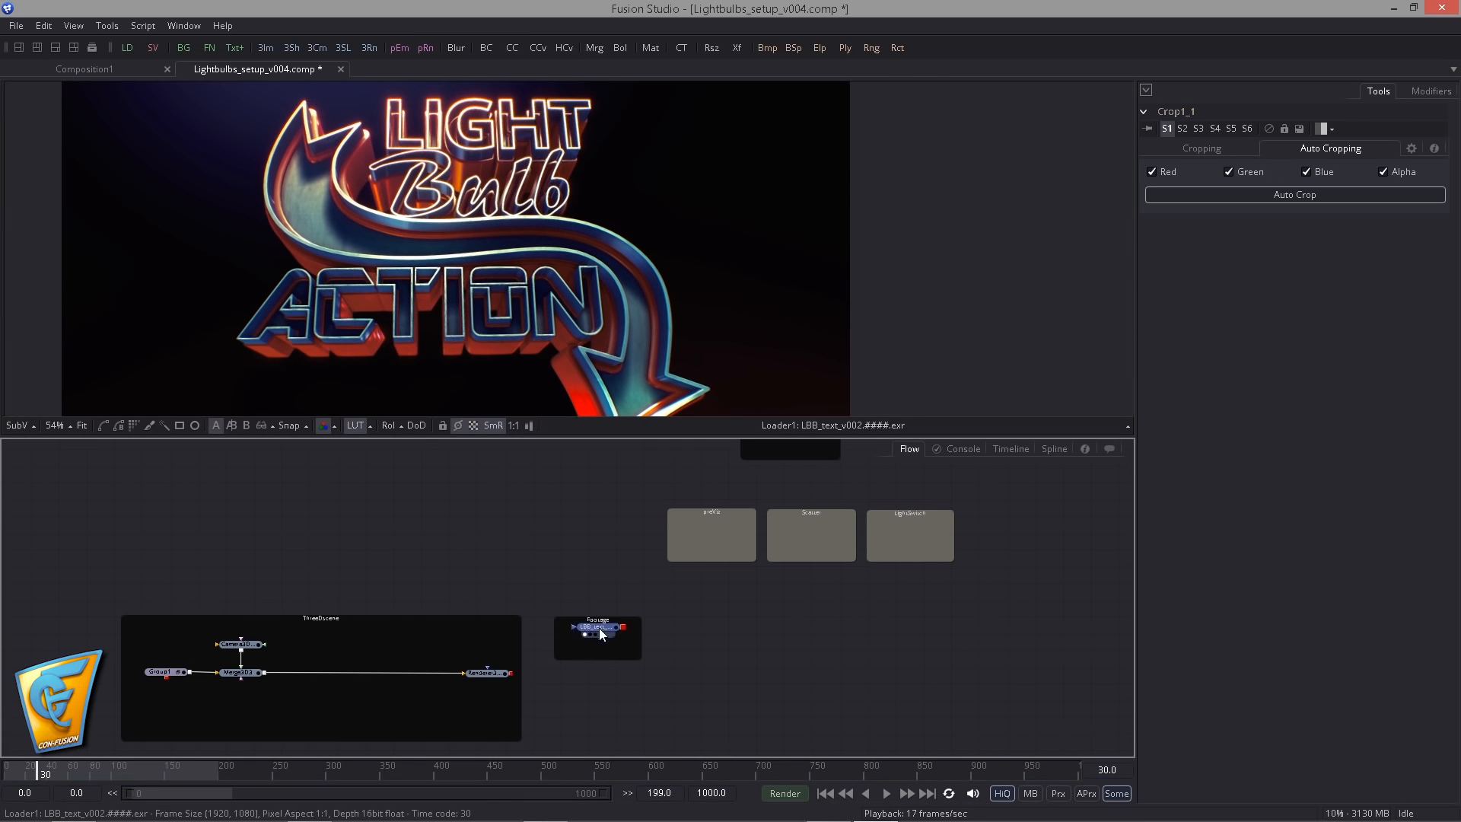
# - Set the LBB_text loader's Trim In and Trim Out to 30, enable Loop, and return to the first frame
pyautogui.click(599, 629)
pyautogui.click(597, 643)
pyautogui.click(601, 630)
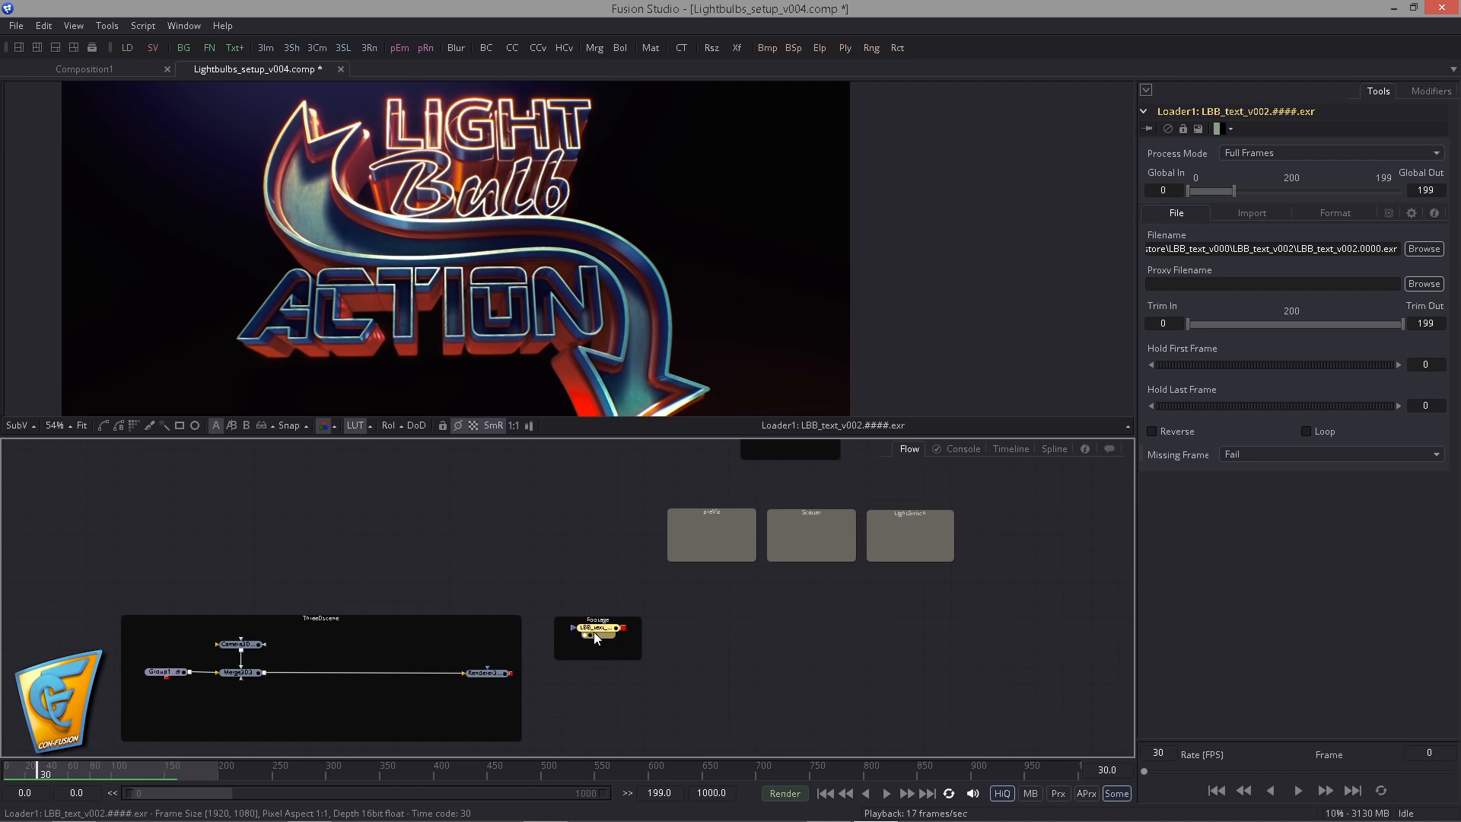
pyautogui.moveTo(594, 632); pyautogui.dragTo(596, 636)
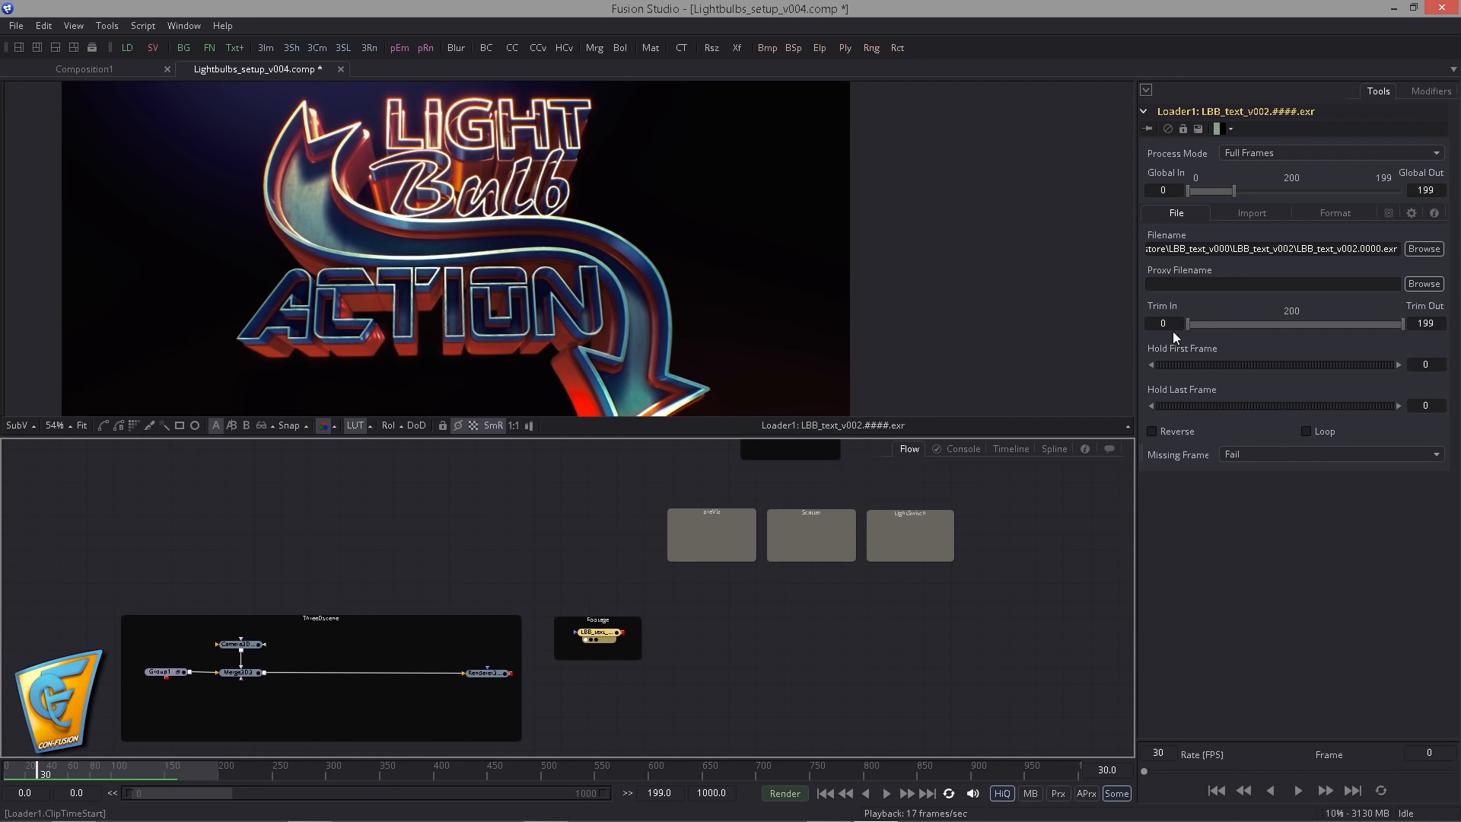
pyautogui.moveTo(1182, 325); pyautogui.dragTo(1126, 323)
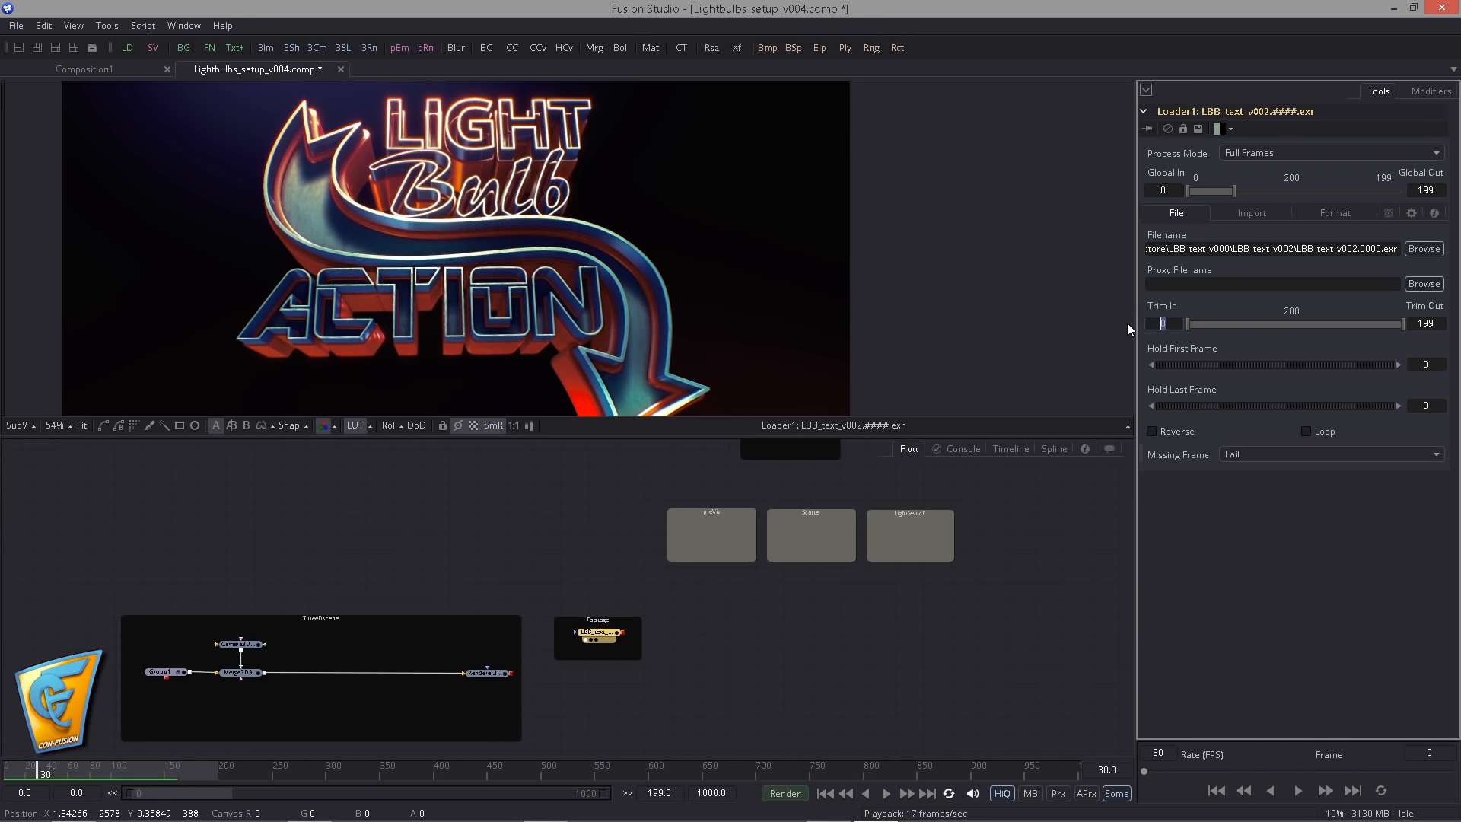
pyautogui.write('30')
pyautogui.press('Tab')
pyautogui.write('30')
pyautogui.press('Tab')
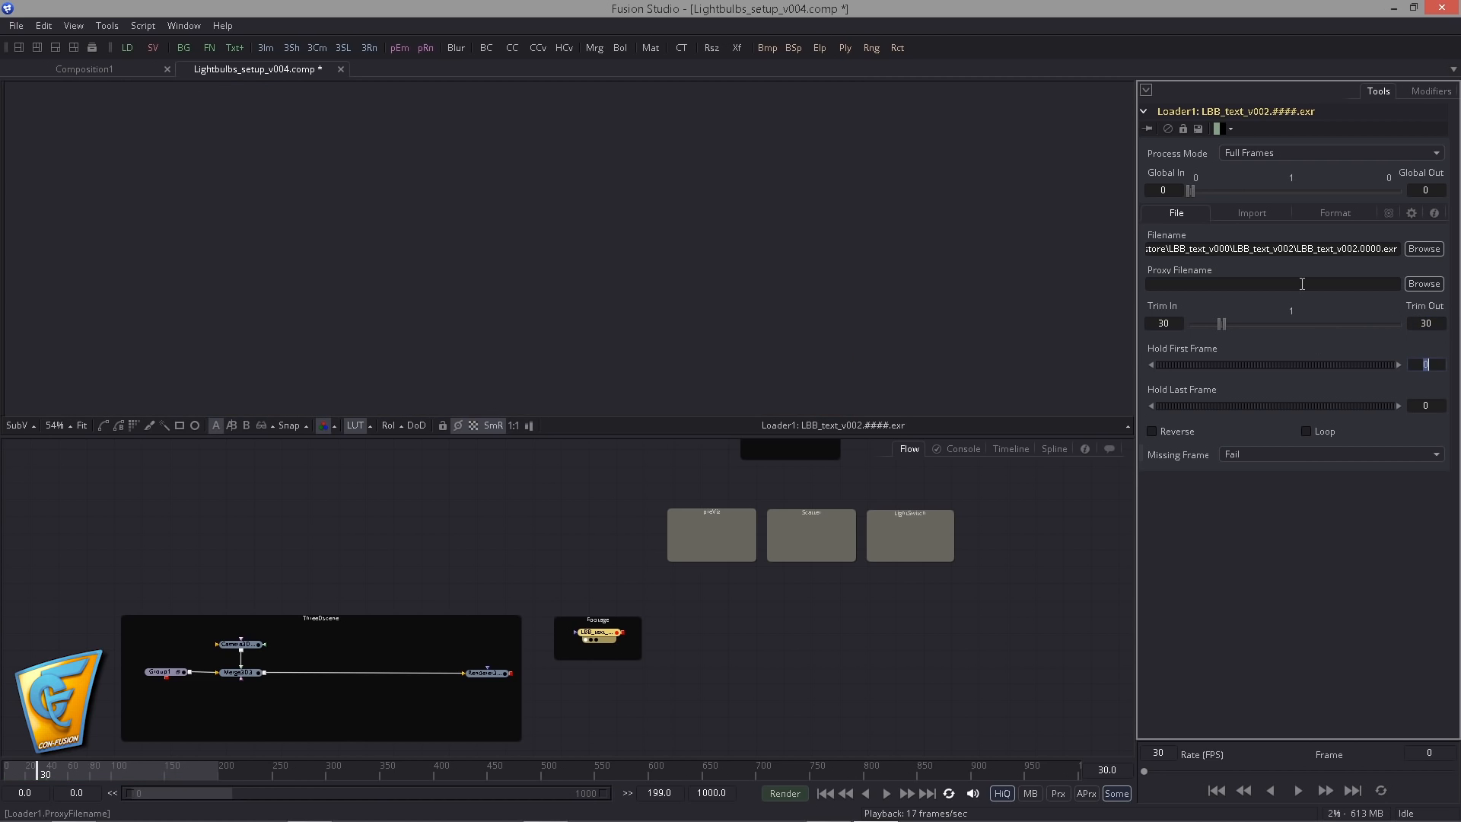
pyautogui.click(1306, 430)
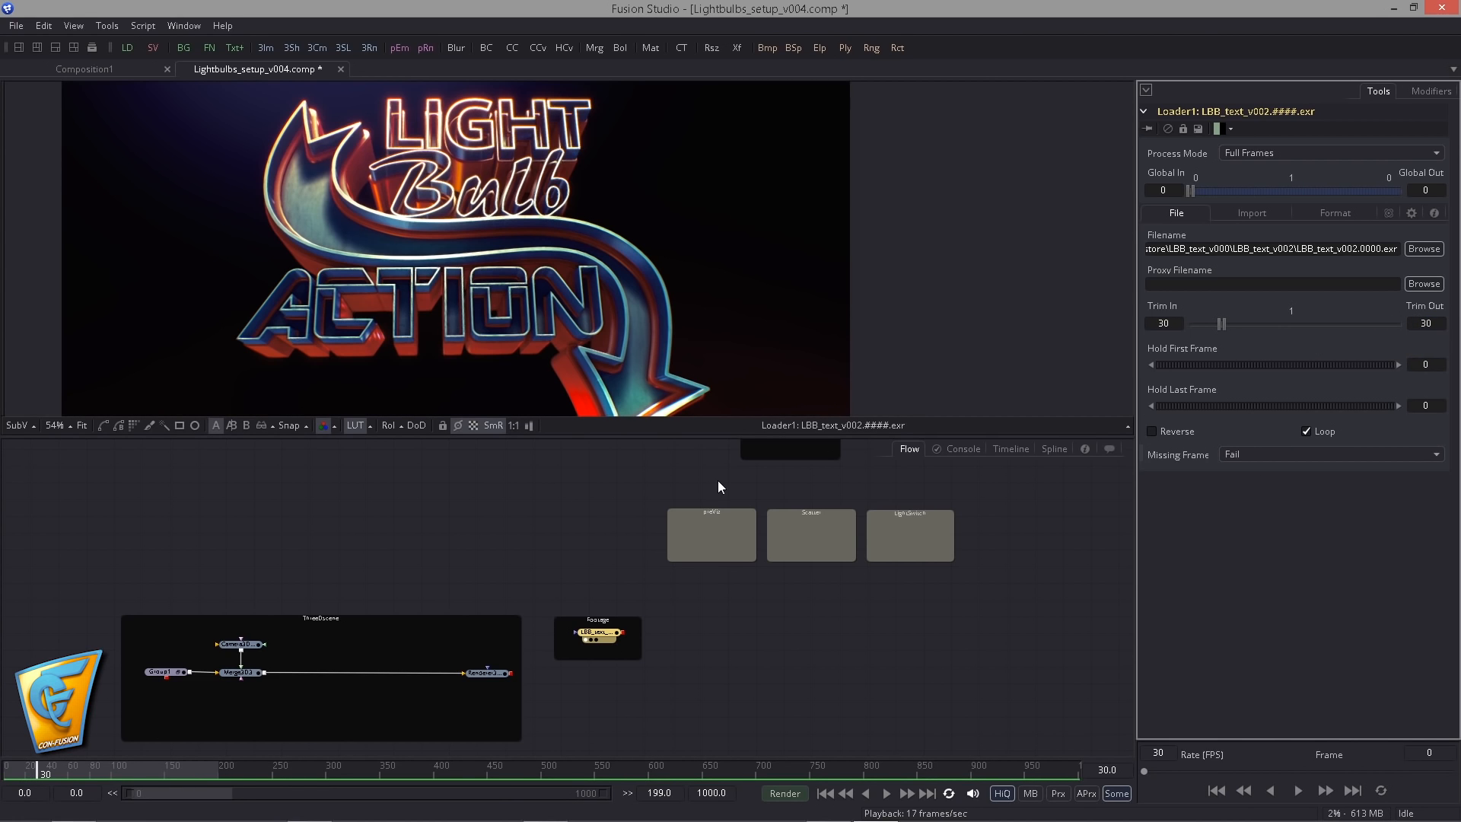
pyautogui.click(825, 793)
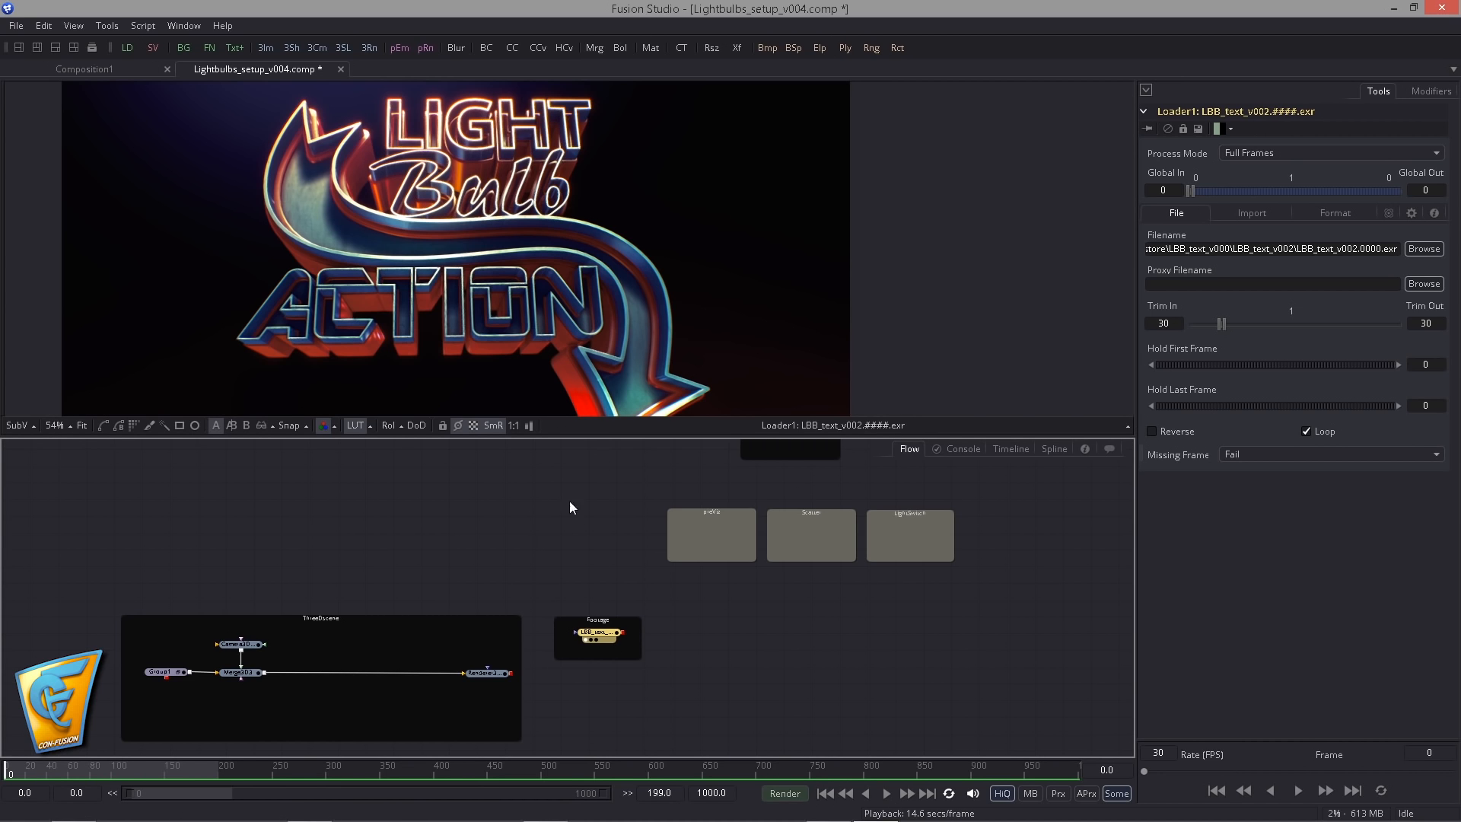
# - Display Merge3D3 in the viewer and look through the Camera3D1_1_1 camera
pyautogui.moveTo(557, 587); pyautogui.dragTo(602, 574)
pyautogui.scroll(2, 481, 598)
pyautogui.moveTo(460, 588); pyautogui.dragTo(574, 557)
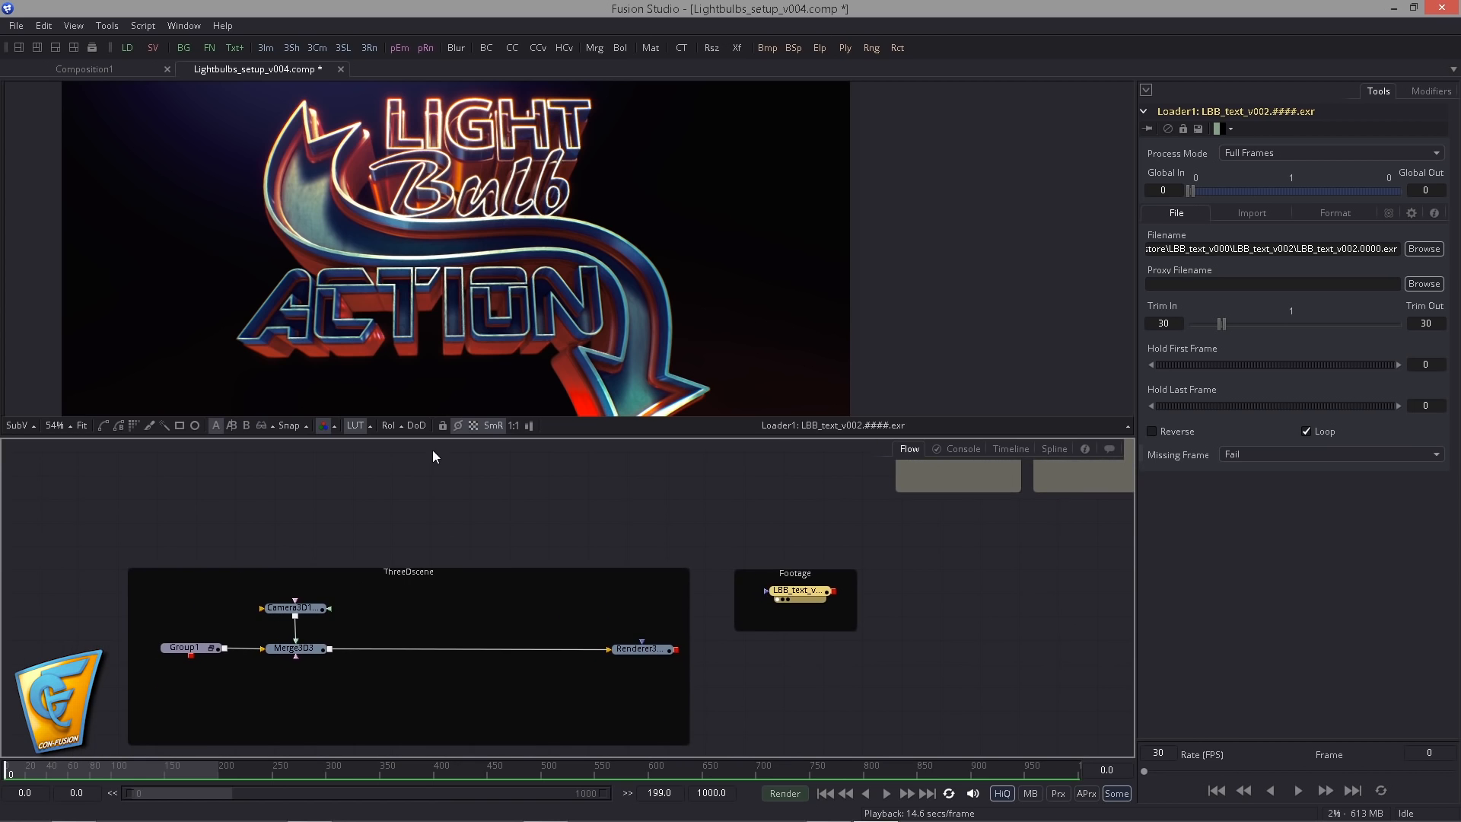
pyautogui.moveTo(314, 653); pyautogui.dragTo(564, 422)
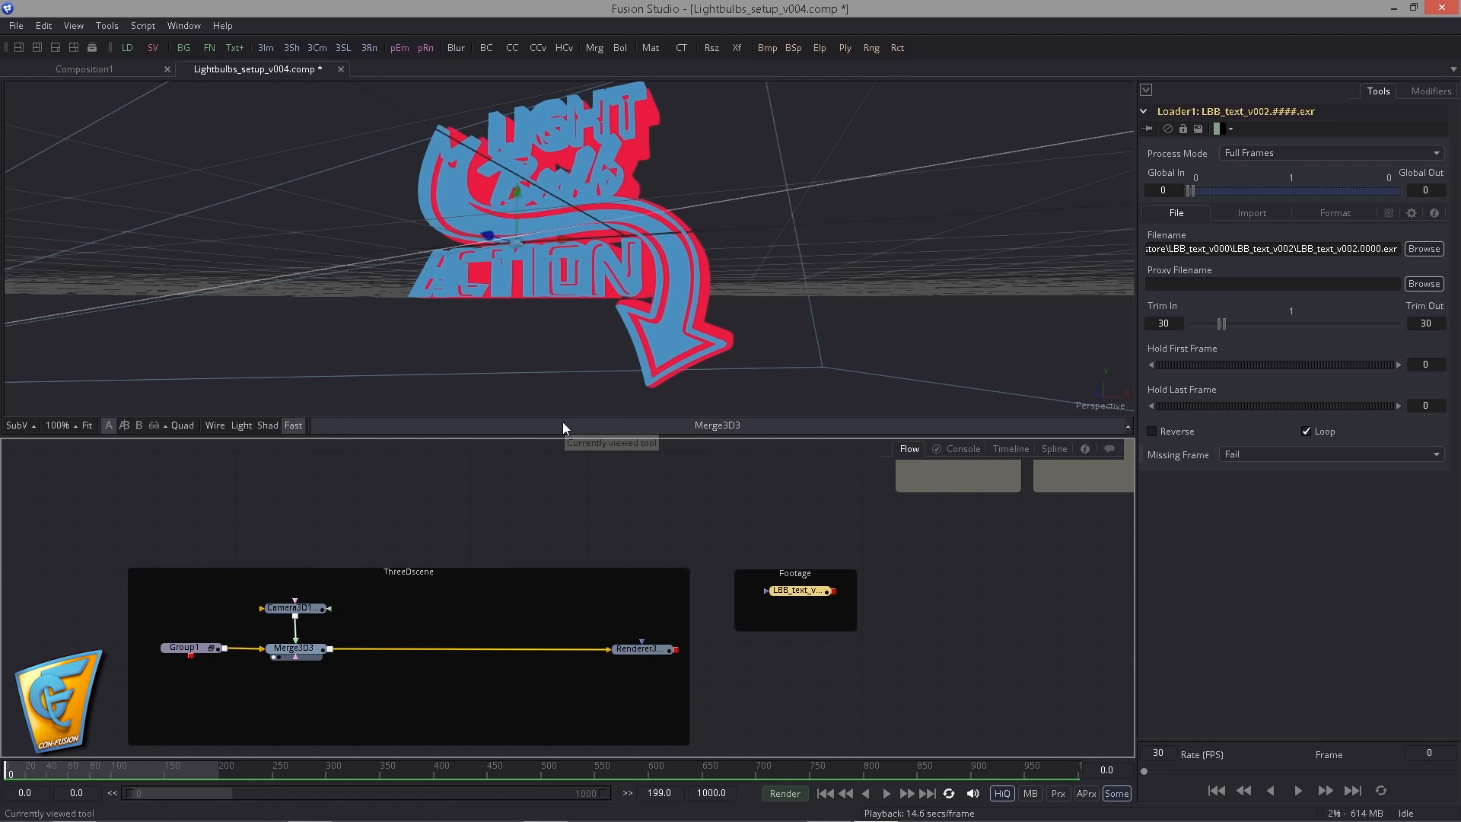
pyautogui.rightClick(1091, 409)
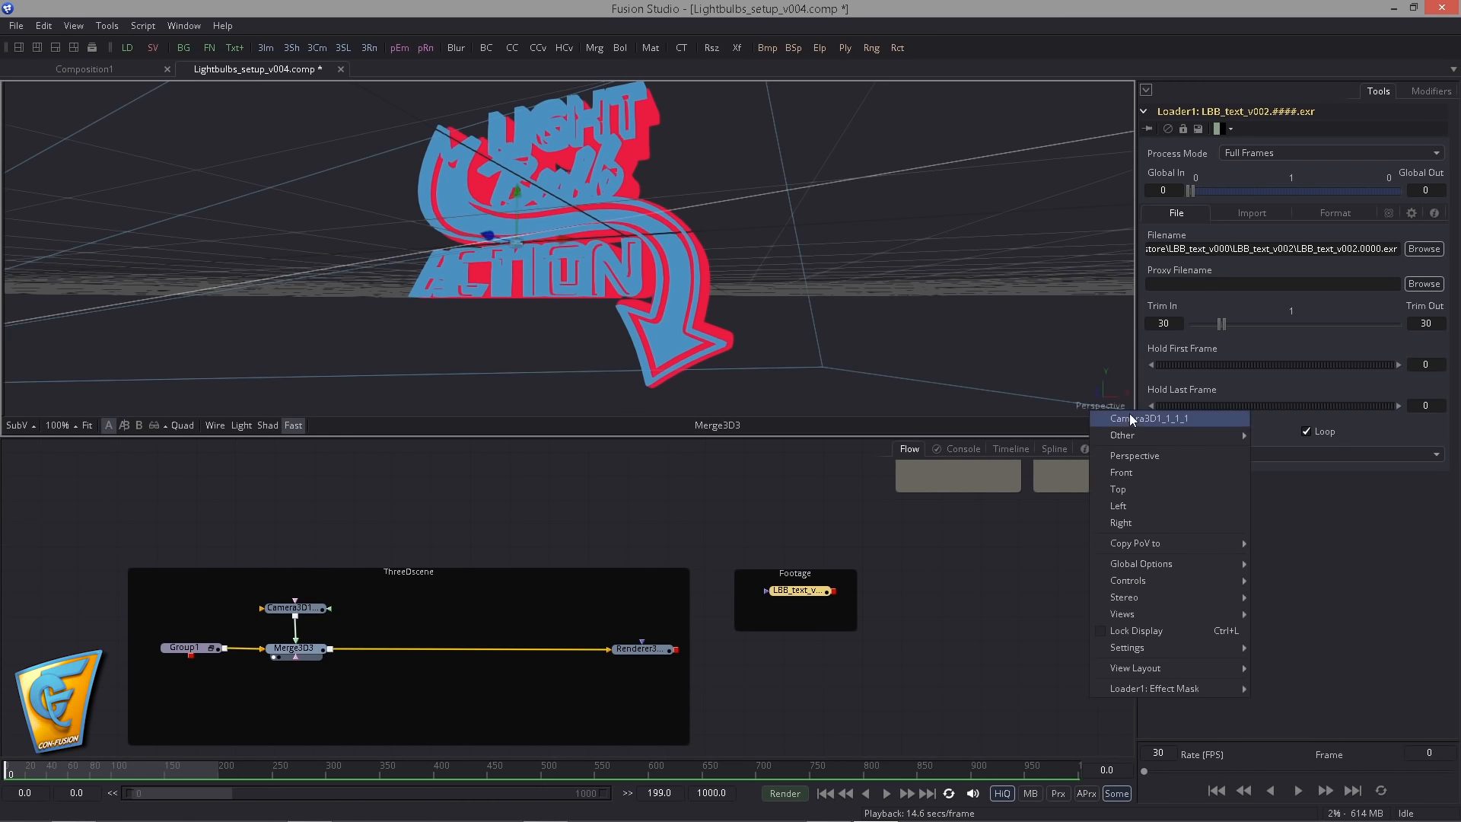
pyautogui.click(1132, 419)
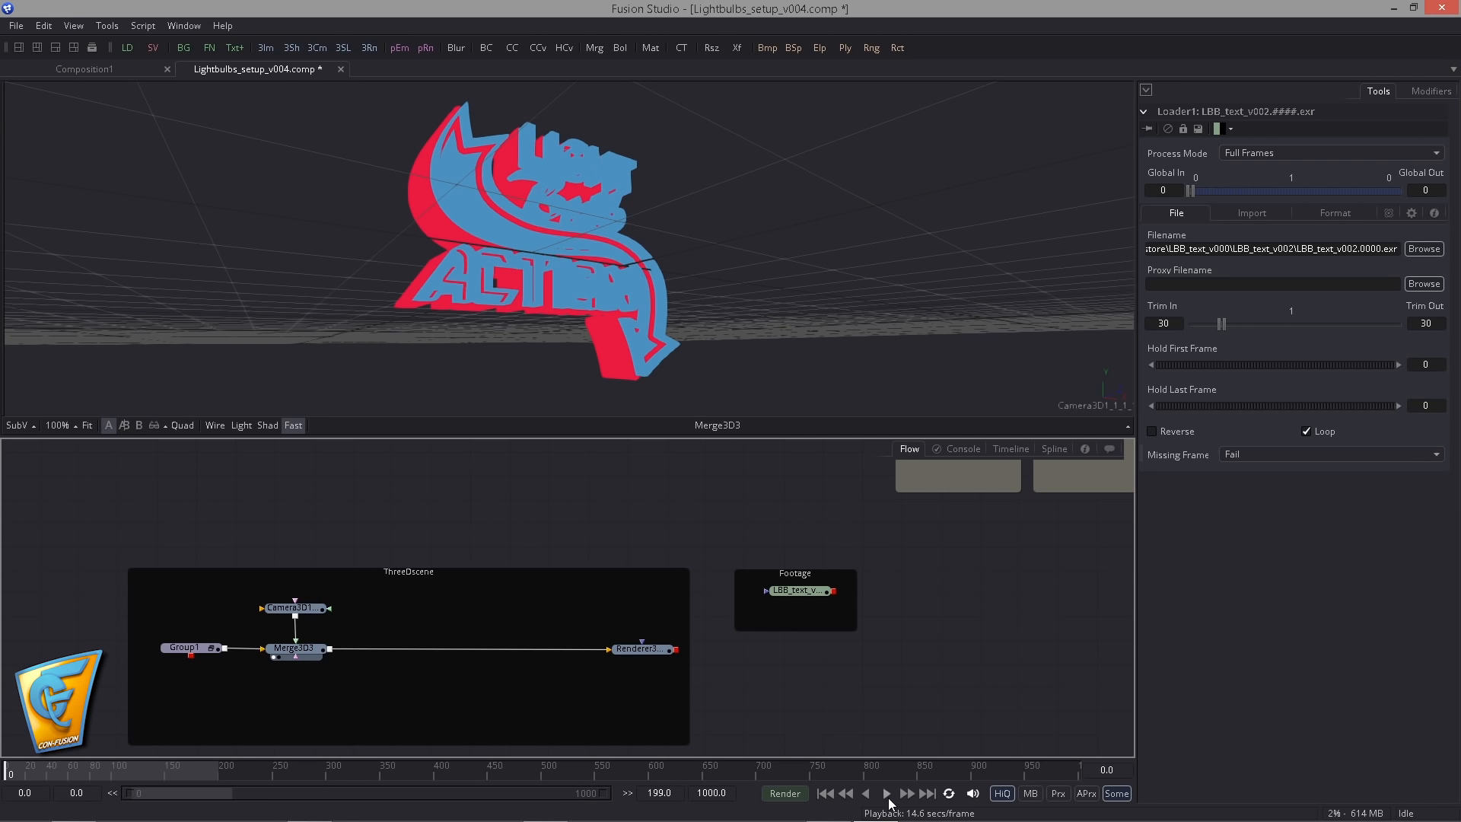
# - Play the 3D scene's camera move, stop it and return to the first frame
pyautogui.click(887, 793)
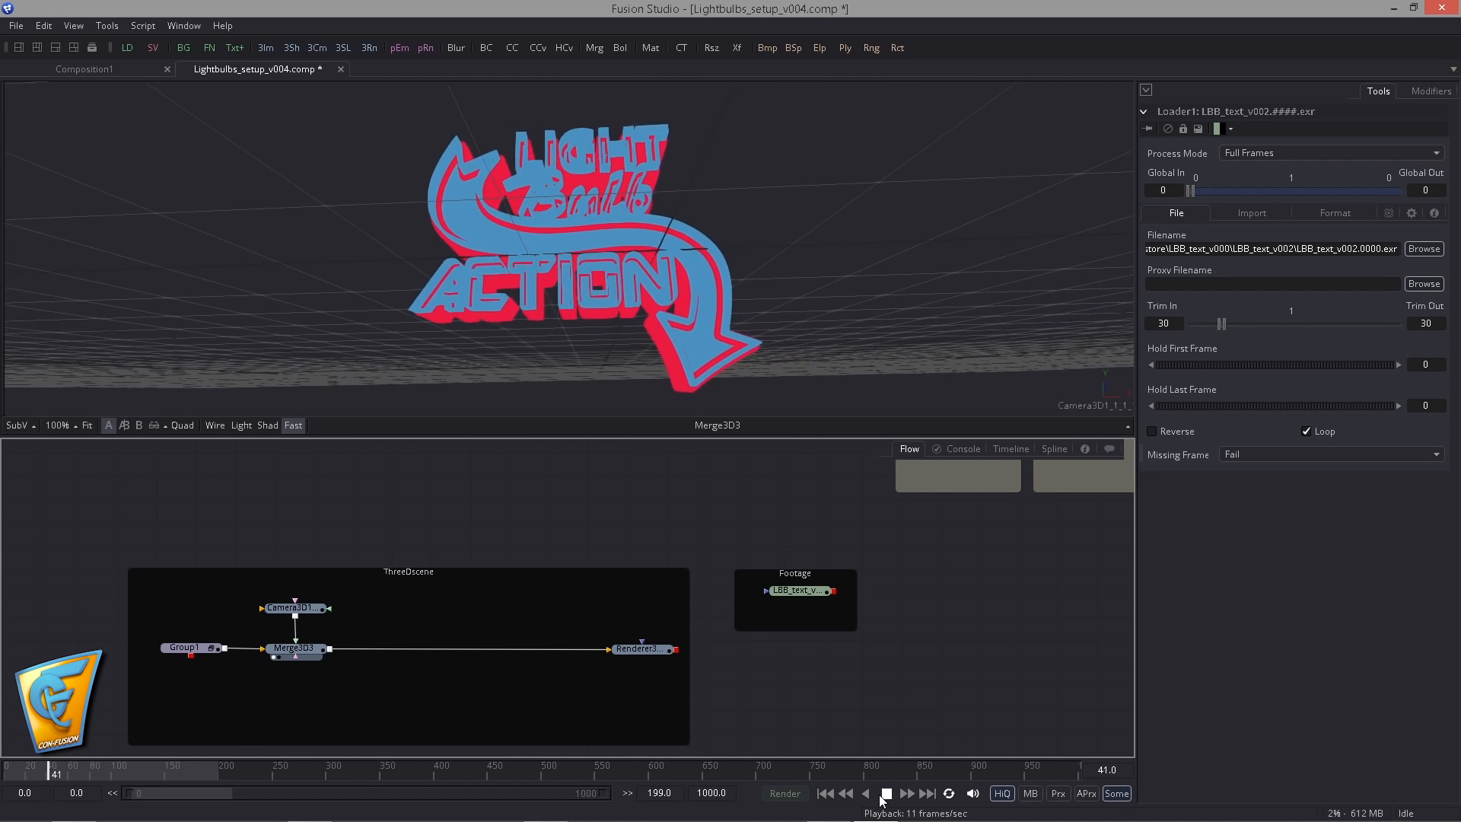
pyautogui.click(885, 795)
pyautogui.click(824, 794)
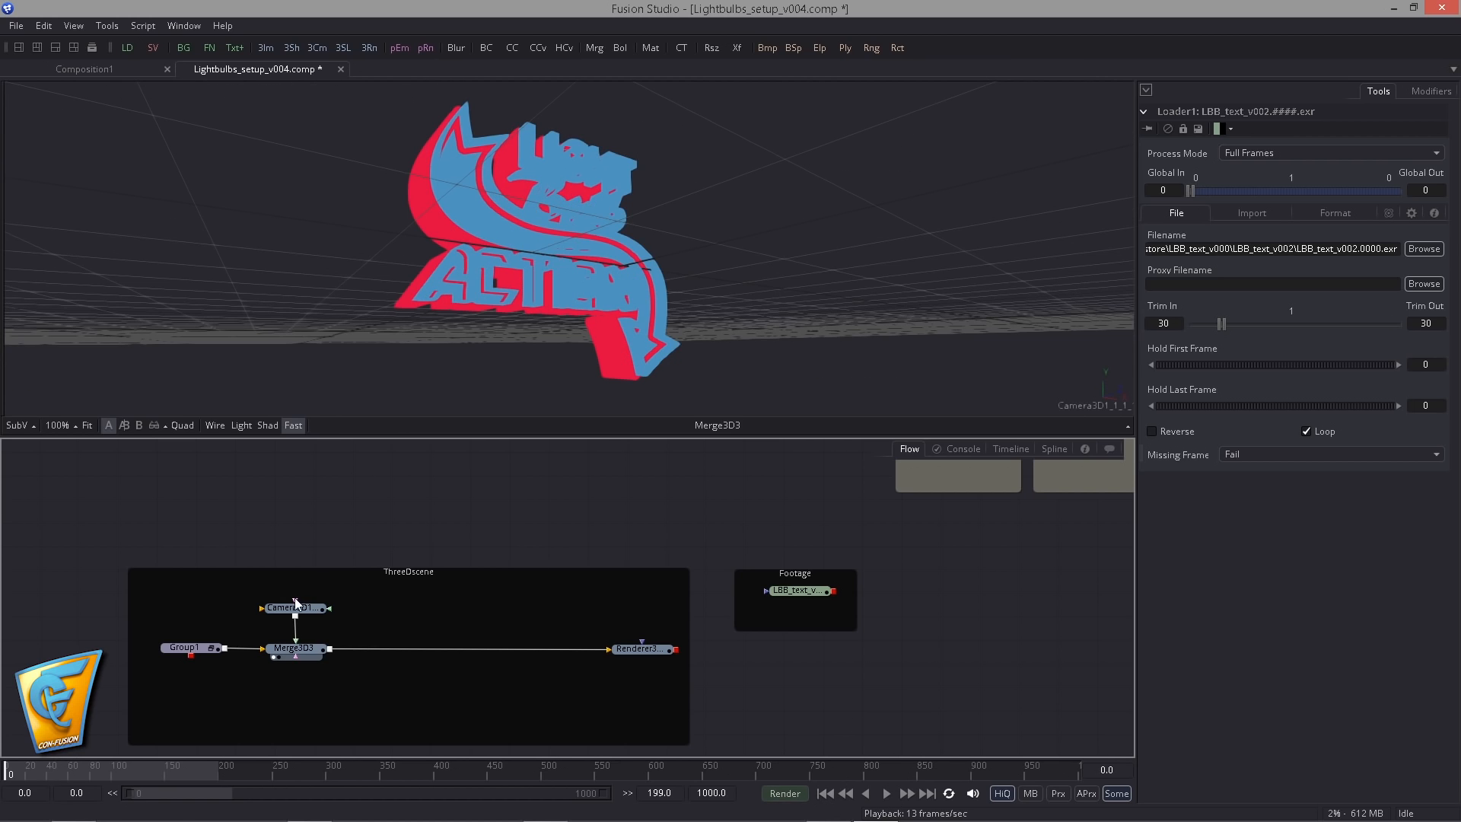
# - Duplicate the Camera3D1_1_1 node and leave the copy unconnected in the ThreeDscene group
pyautogui.click(300, 608)
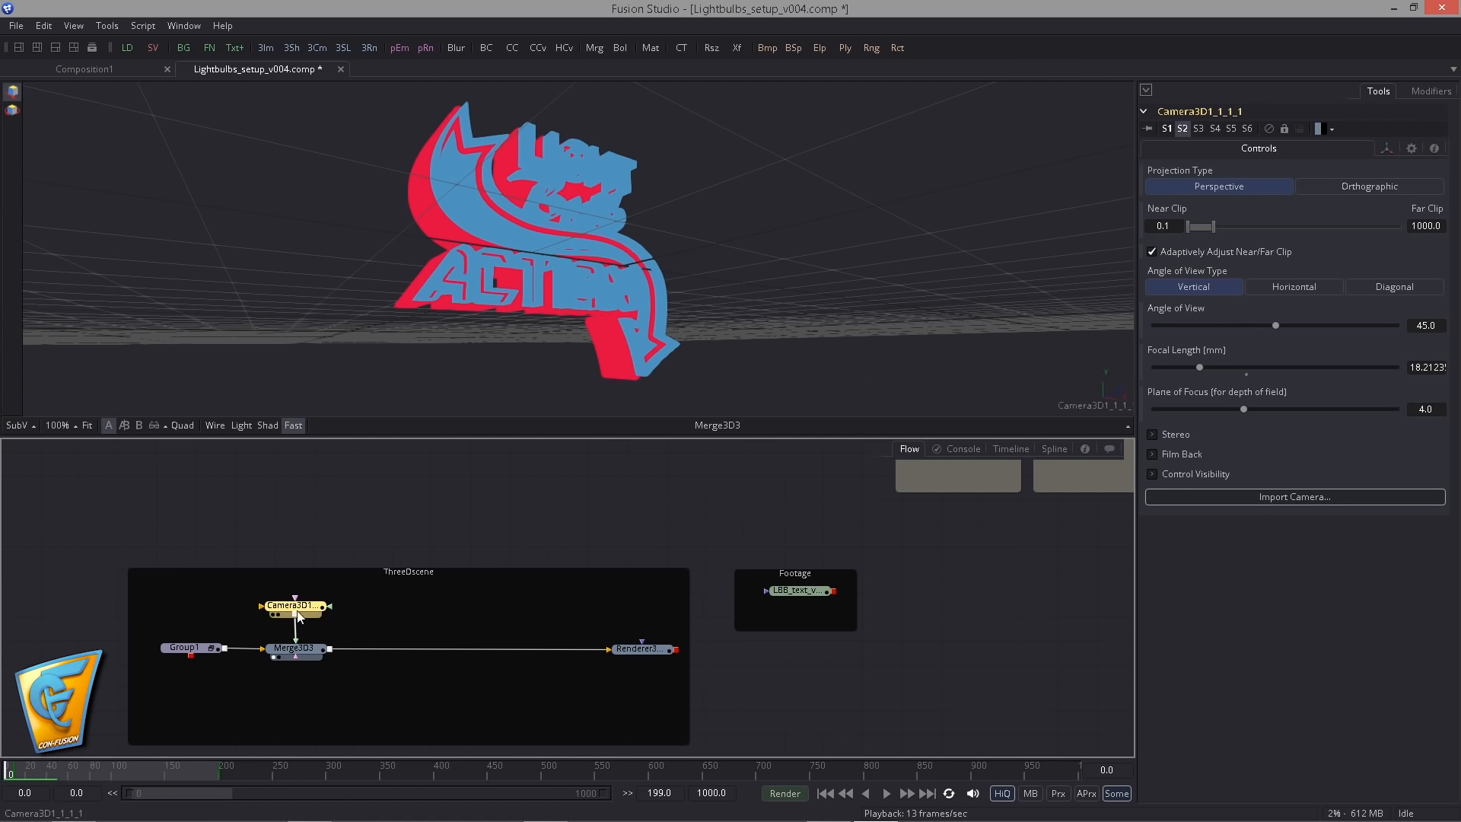
pyautogui.hotkey('ctrl', 'c')
pyautogui.hotkey('ctrl', 'v')
# - Rename the camera connected to Merge3D3 as StillCamera
pyautogui.click(280, 606)
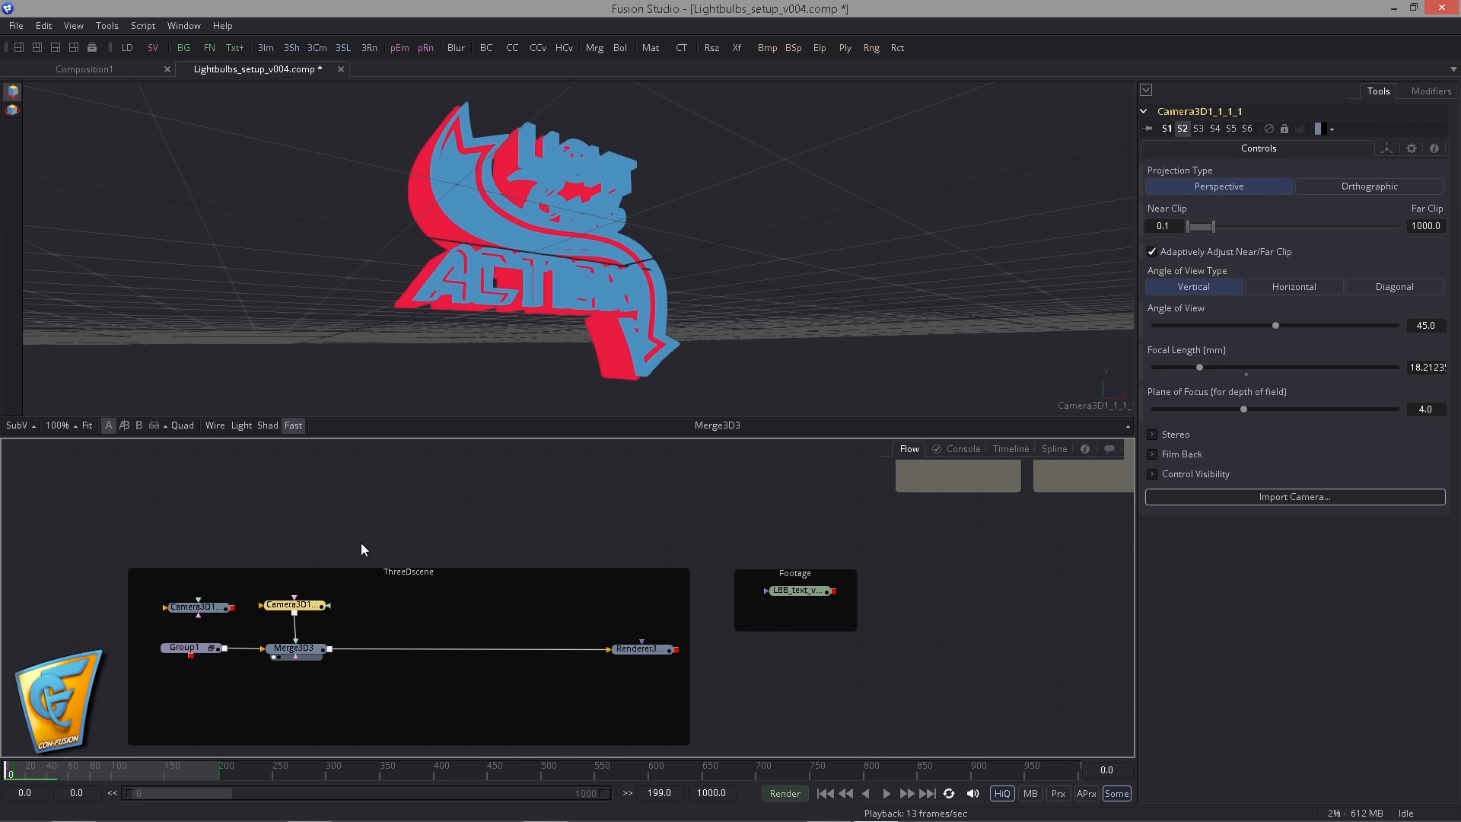
pyautogui.press('F2')
pyautogui.write('StillC')
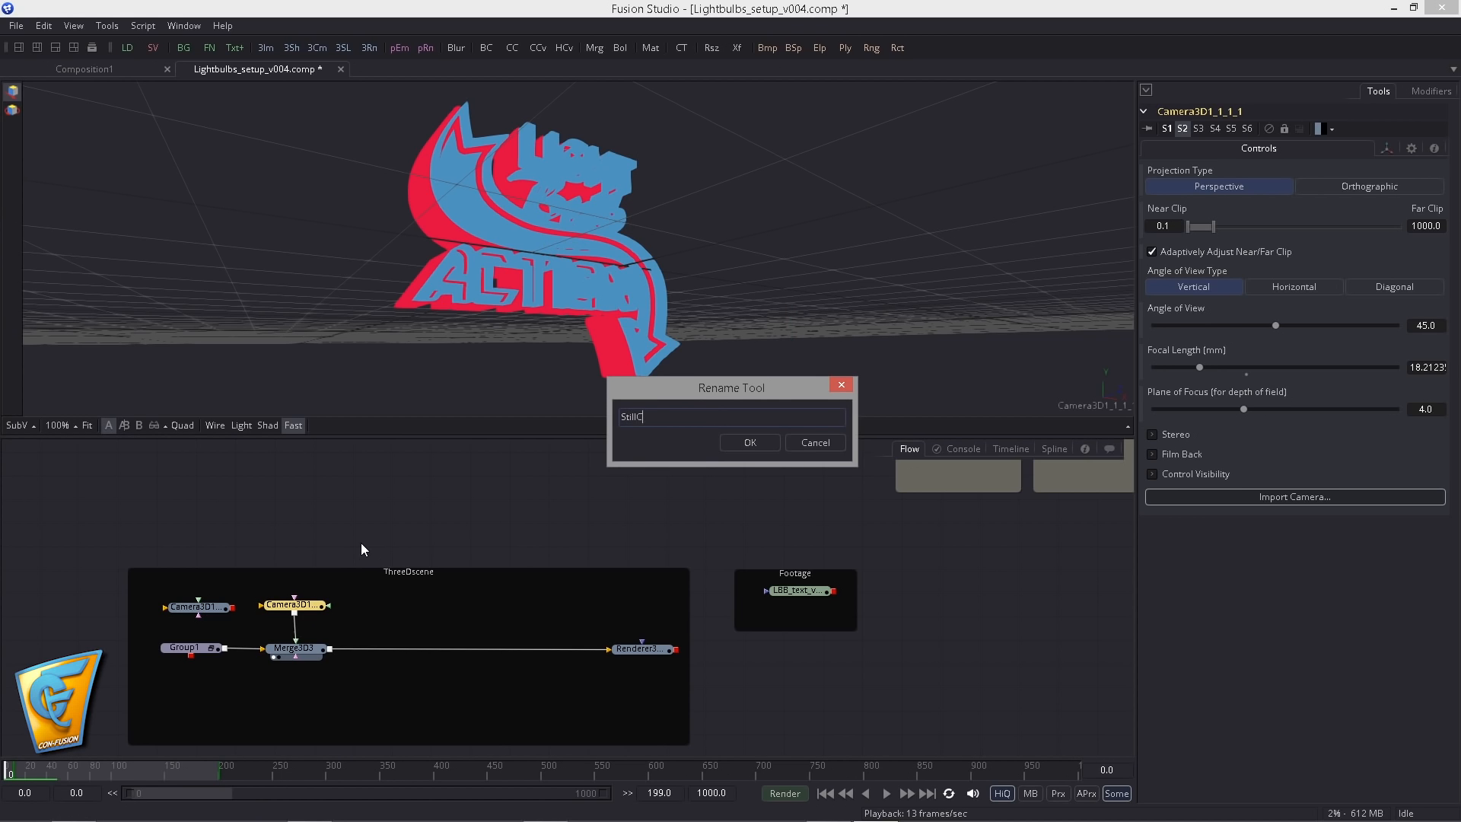
pyautogui.press('BackSpace')
pyautogui.press('BackSpace')
pyautogui.press('BackSpace')
pyautogui.press('BackSpace')
pyautogui.press('BackSpace')
pyautogui.click(744, 451)
pyautogui.click(457, 517)
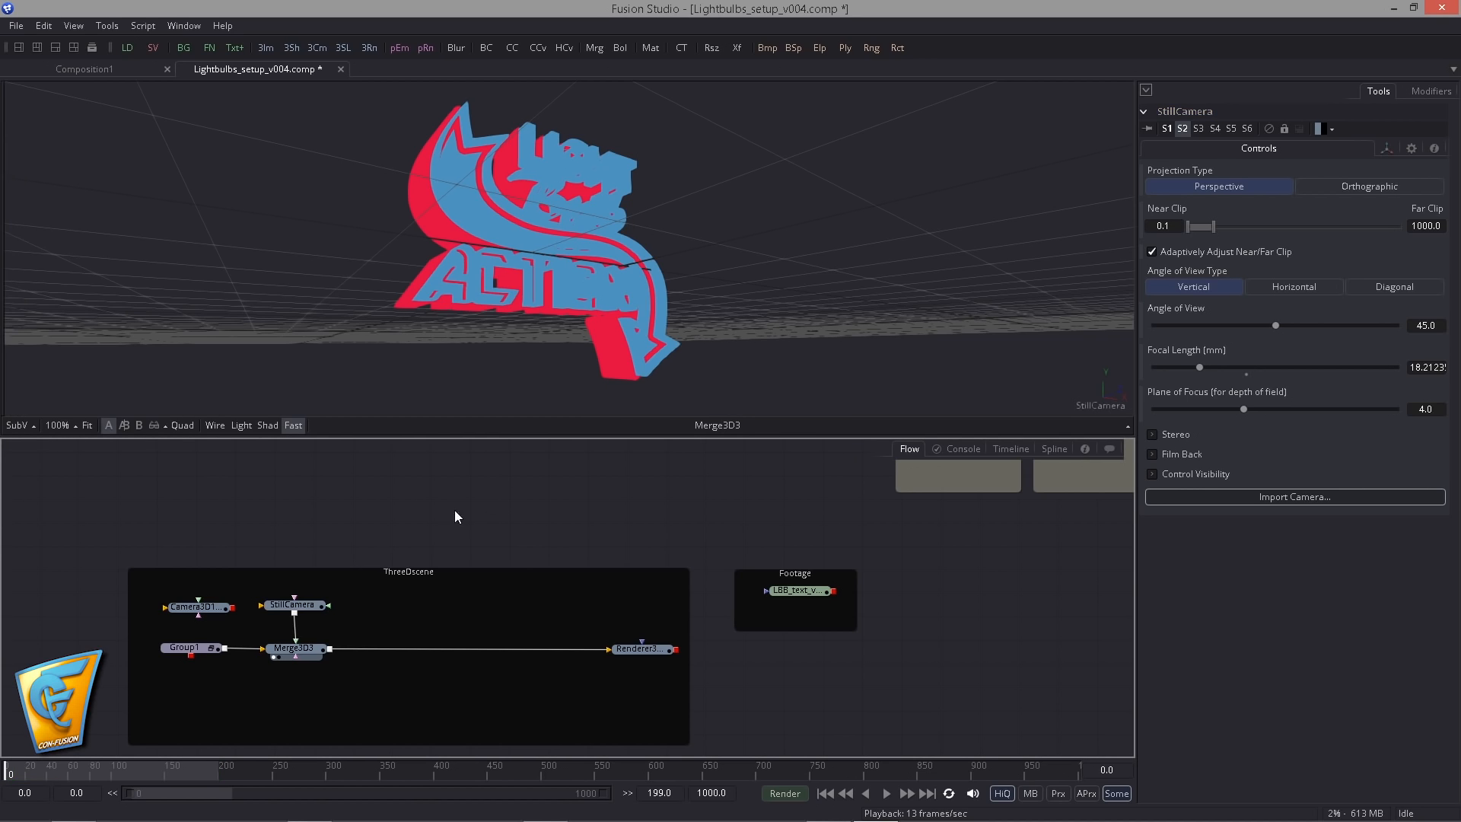
# - Show the StillCamera's X, Y and Z Offset animation curves in the Spline editor
pyautogui.click(312, 607)
pyautogui.click(1055, 450)
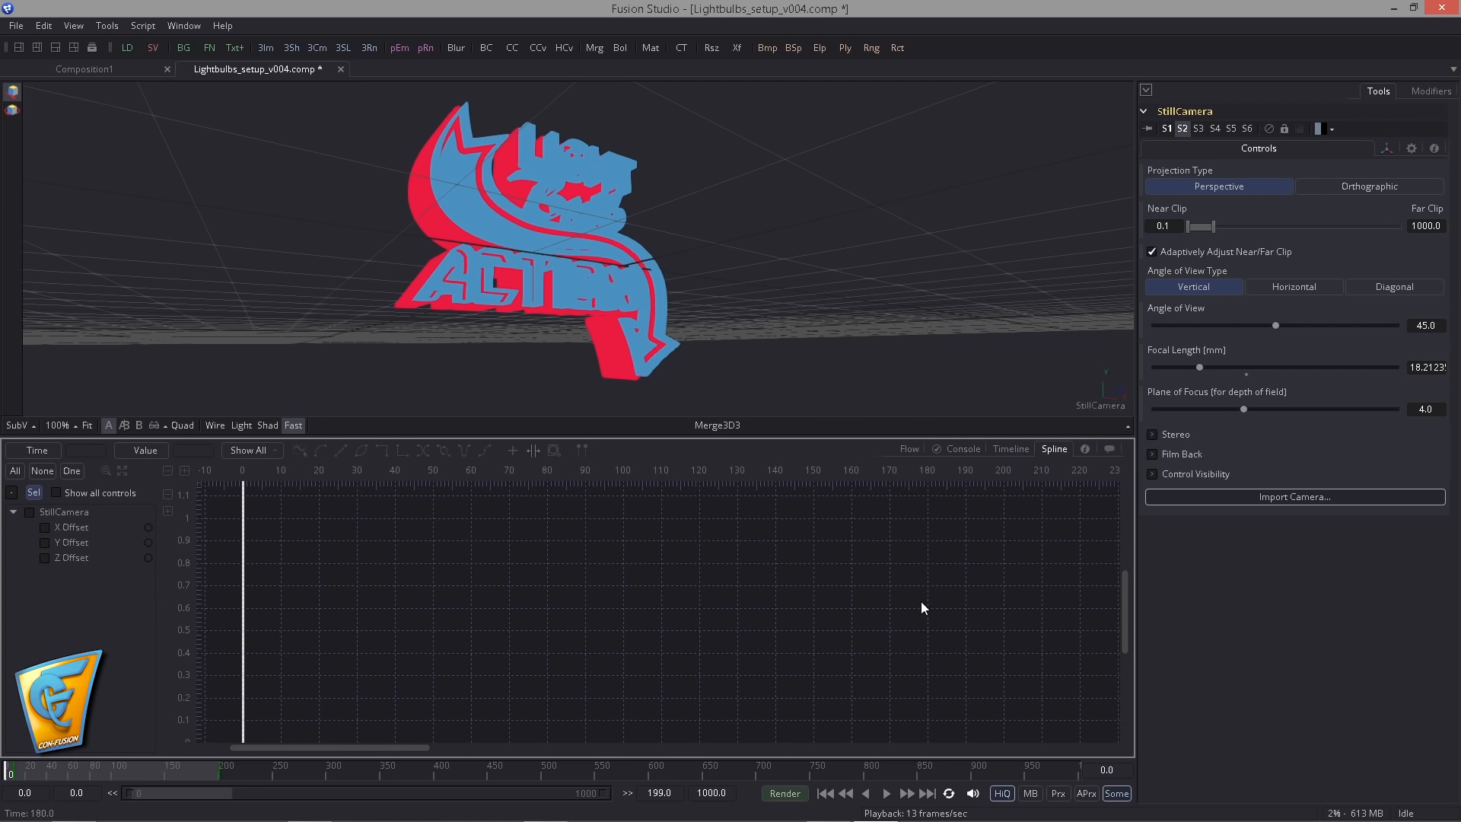
pyautogui.click(30, 512)
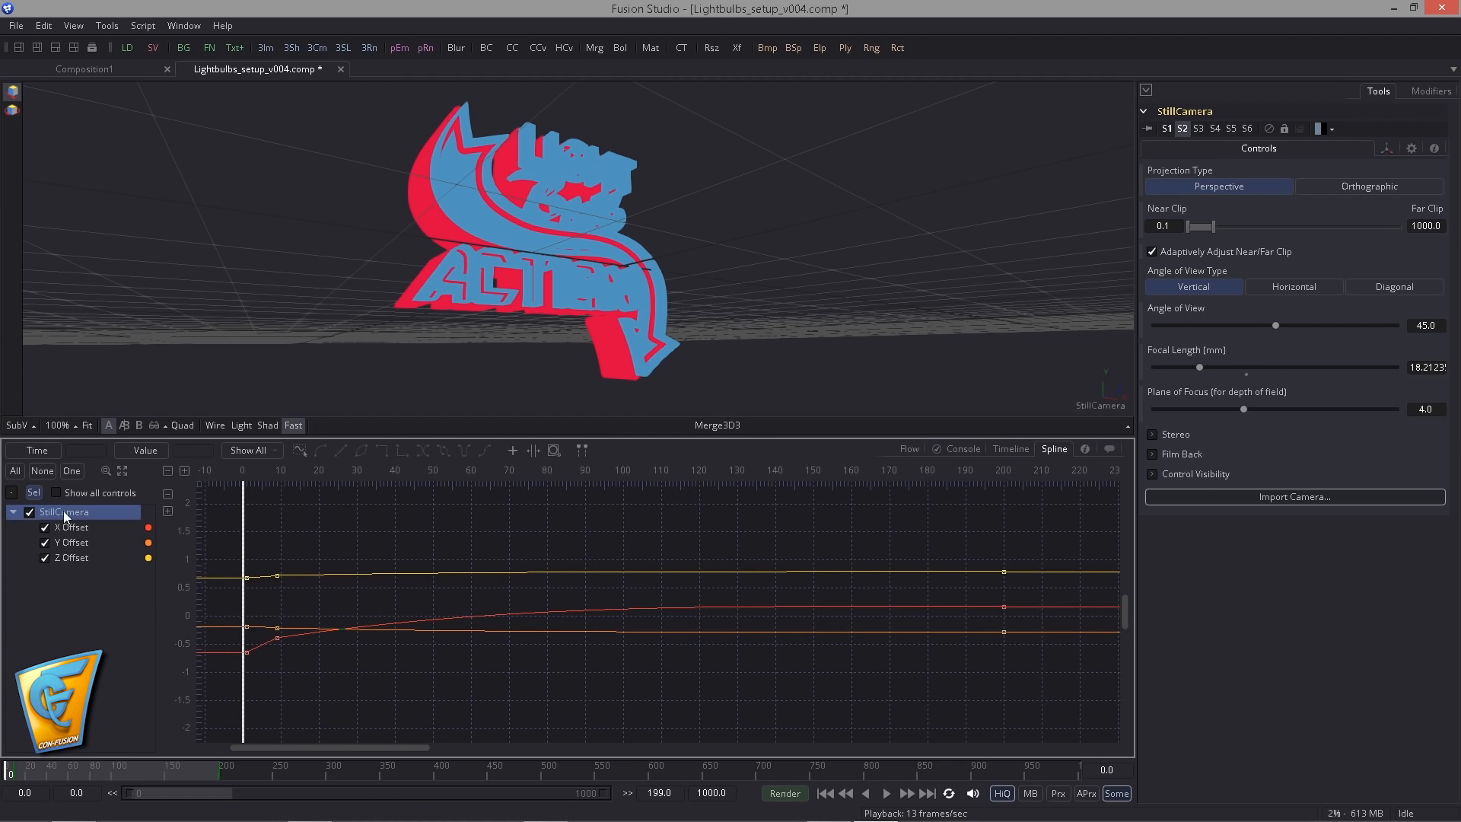
# - Go to frame 30 and set a key on the StillCamera's whole Translate group
pyautogui.hotkey('ctrl', 'f')
pyautogui.doubleClick(1107, 770)
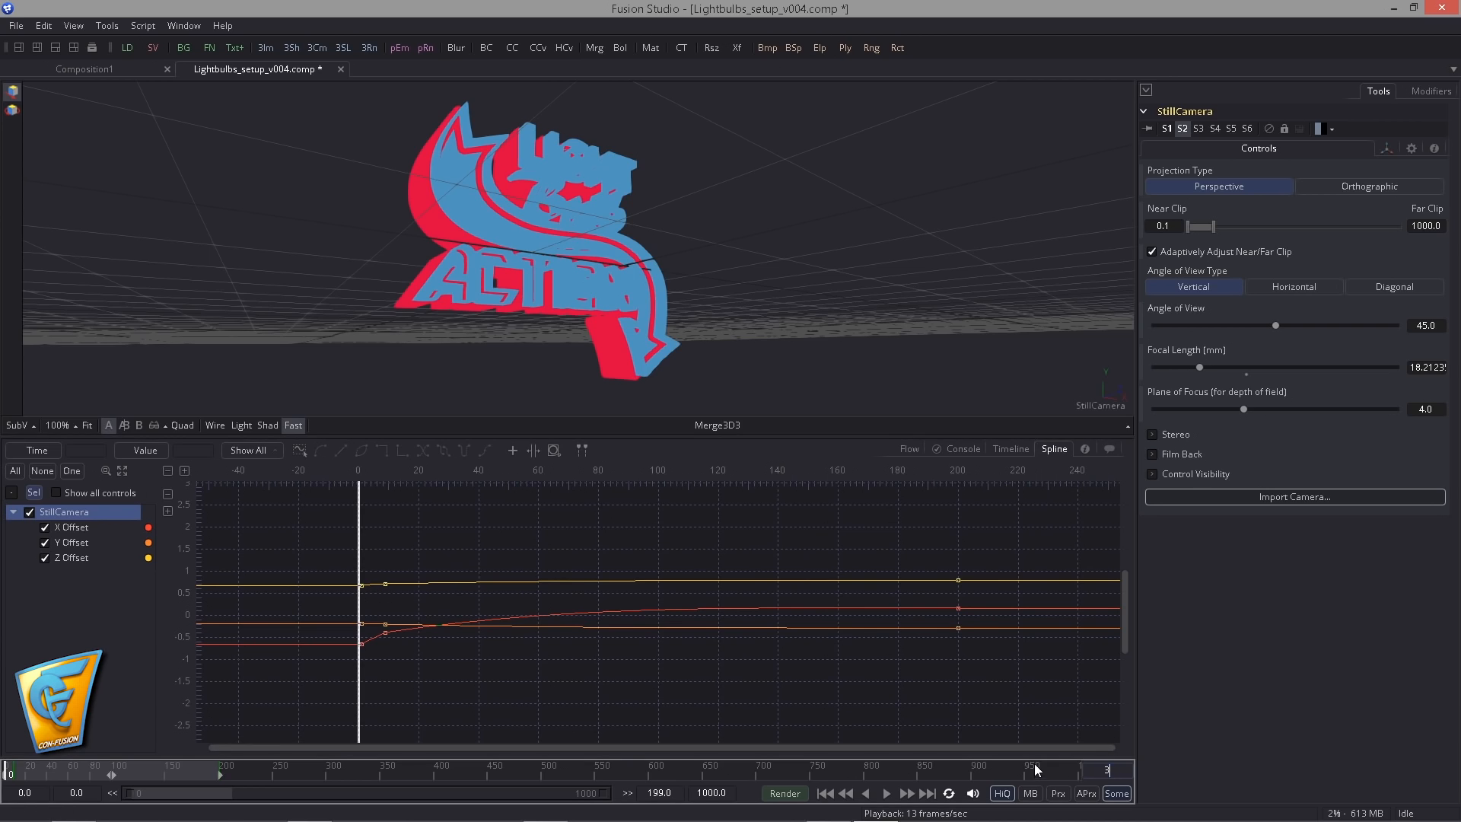
pyautogui.write('30')
pyautogui.press('Return')
pyautogui.moveTo(401, 599); pyautogui.dragTo(719, 697)
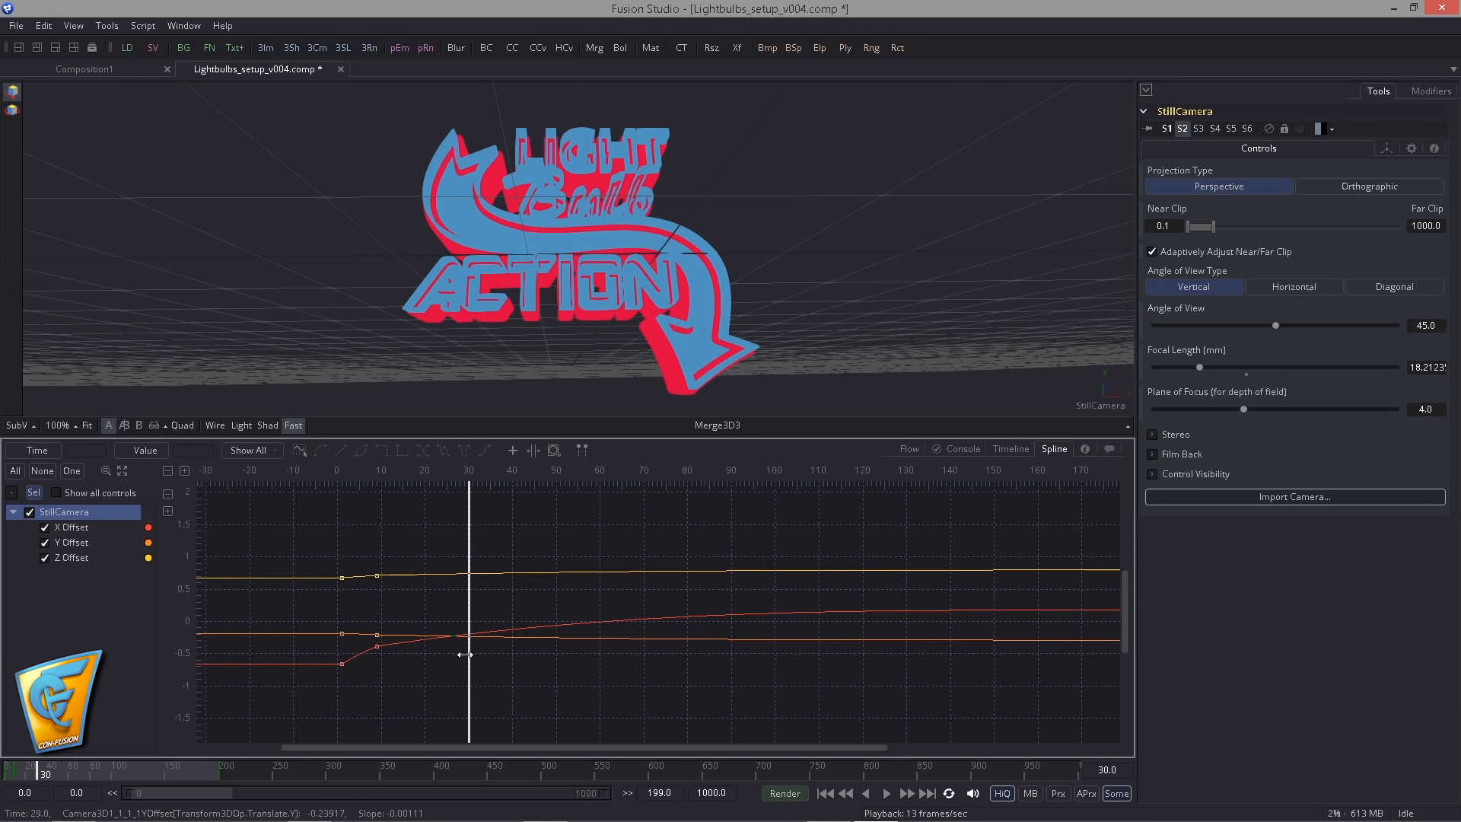
pyautogui.click(1386, 148)
pyautogui.rightClick(1220, 206)
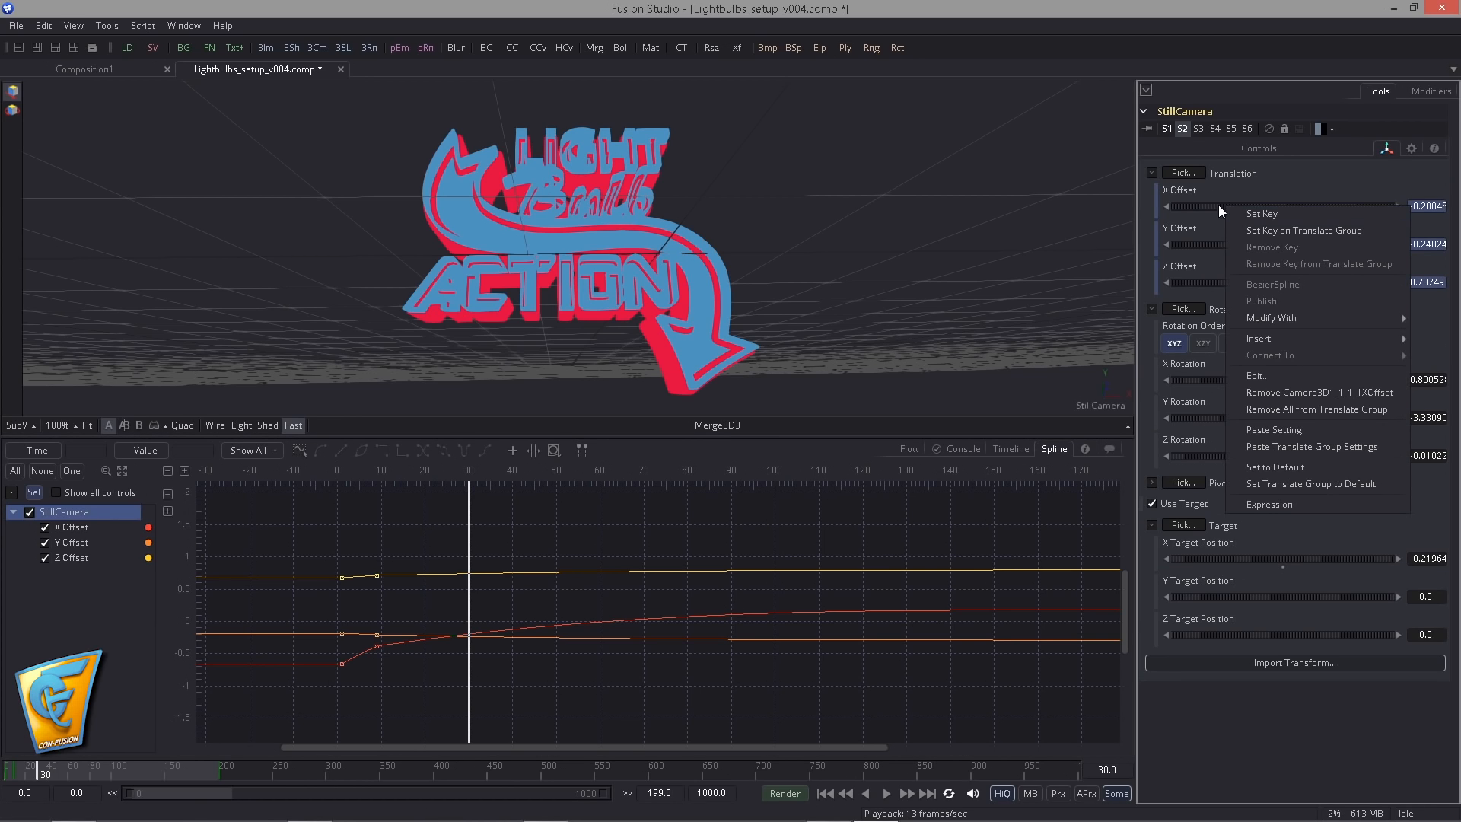
pyautogui.click(1267, 230)
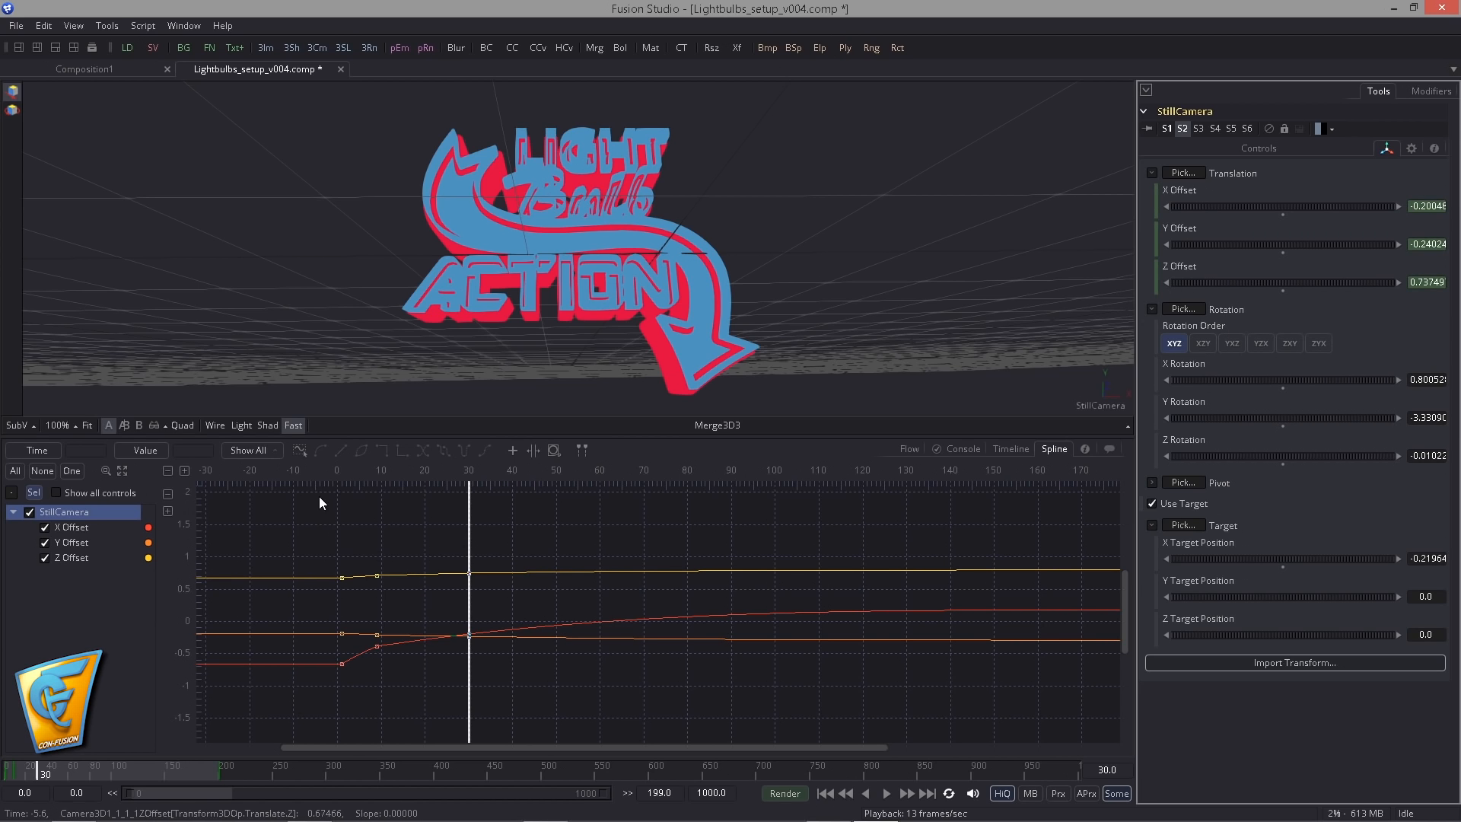
# - Delete the StillCamera offset keyframes before and after frame 30 and play back to check that the camera holds still
pyautogui.moveTo(295, 551); pyautogui.dragTo(423, 726)
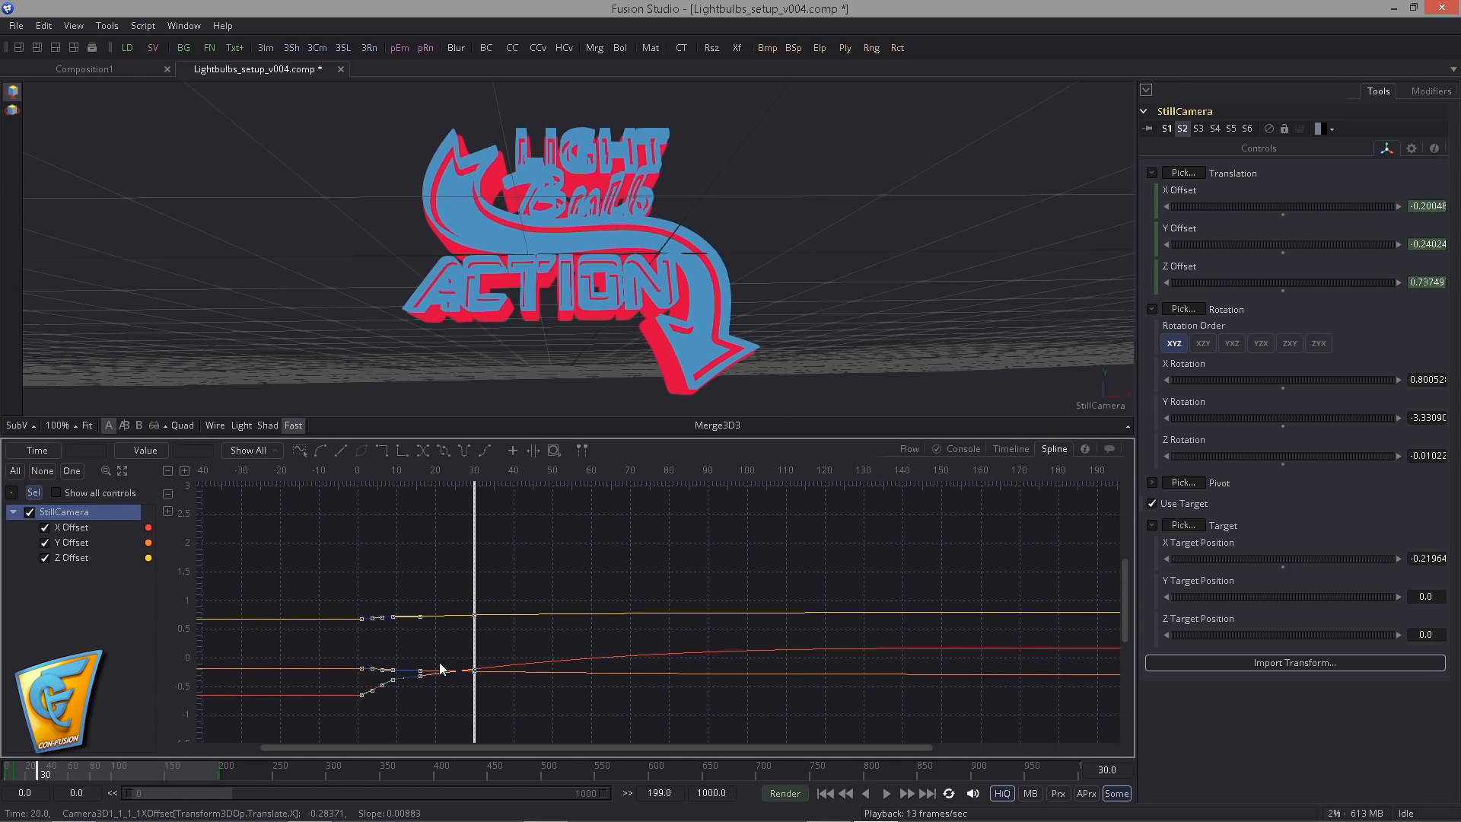
pyautogui.press('Delete')
pyautogui.scroll(-1, 845, 608)
pyautogui.moveTo(852, 609); pyautogui.dragTo(621, 560)
pyautogui.moveTo(767, 504); pyautogui.dragTo(900, 685)
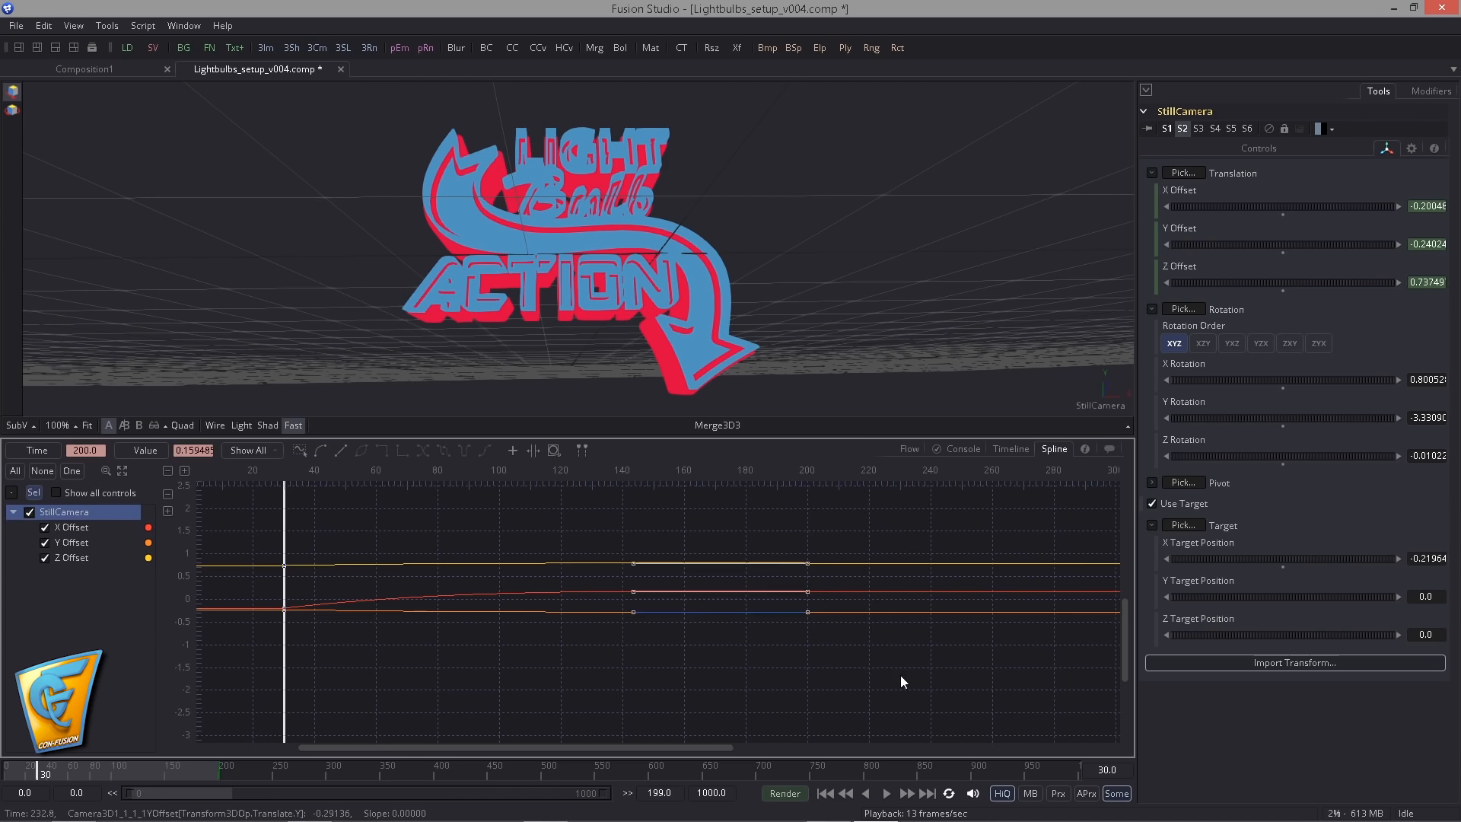
pyautogui.press('Delete')
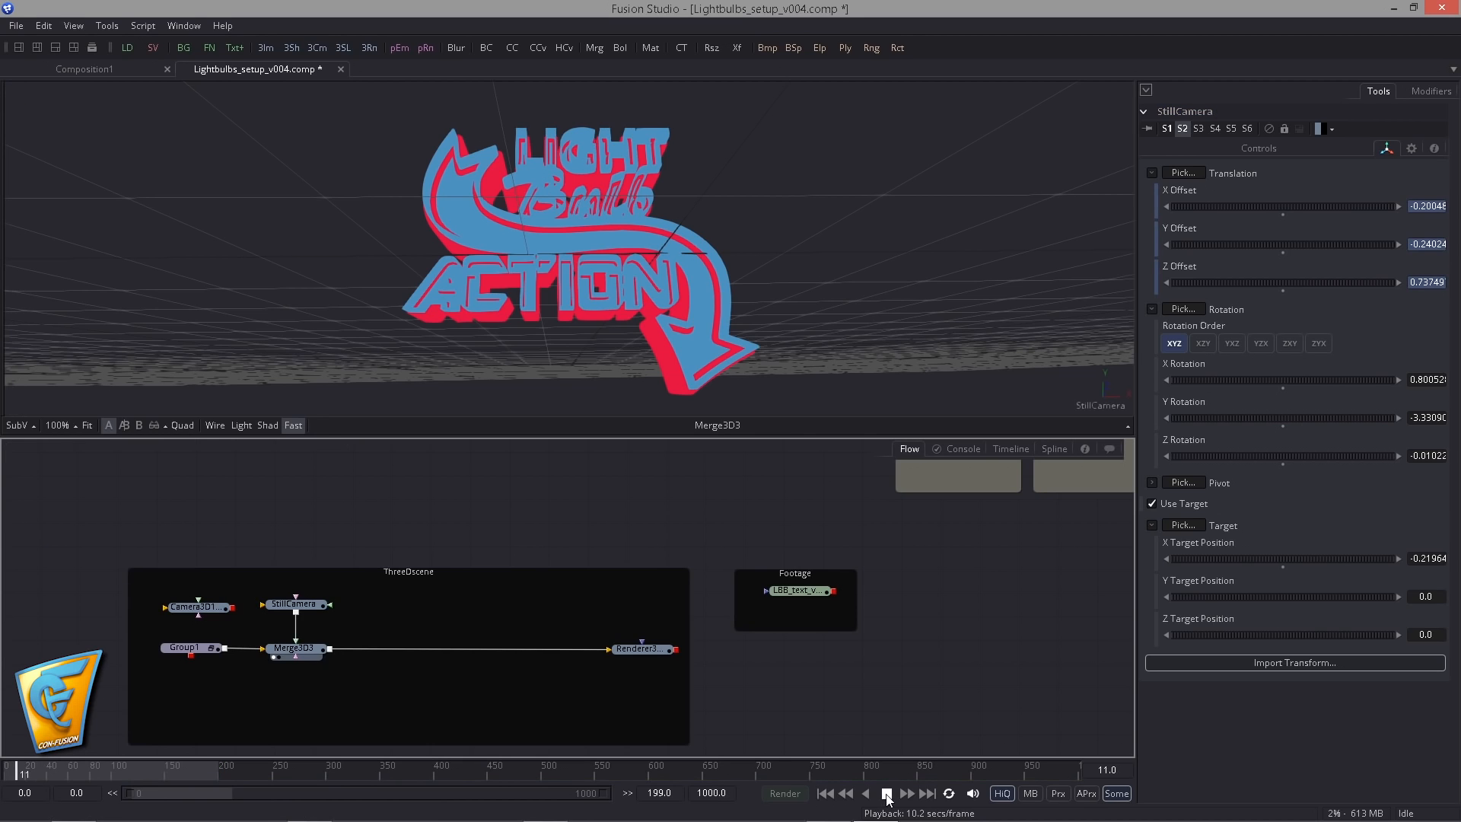
pyautogui.click(887, 794)
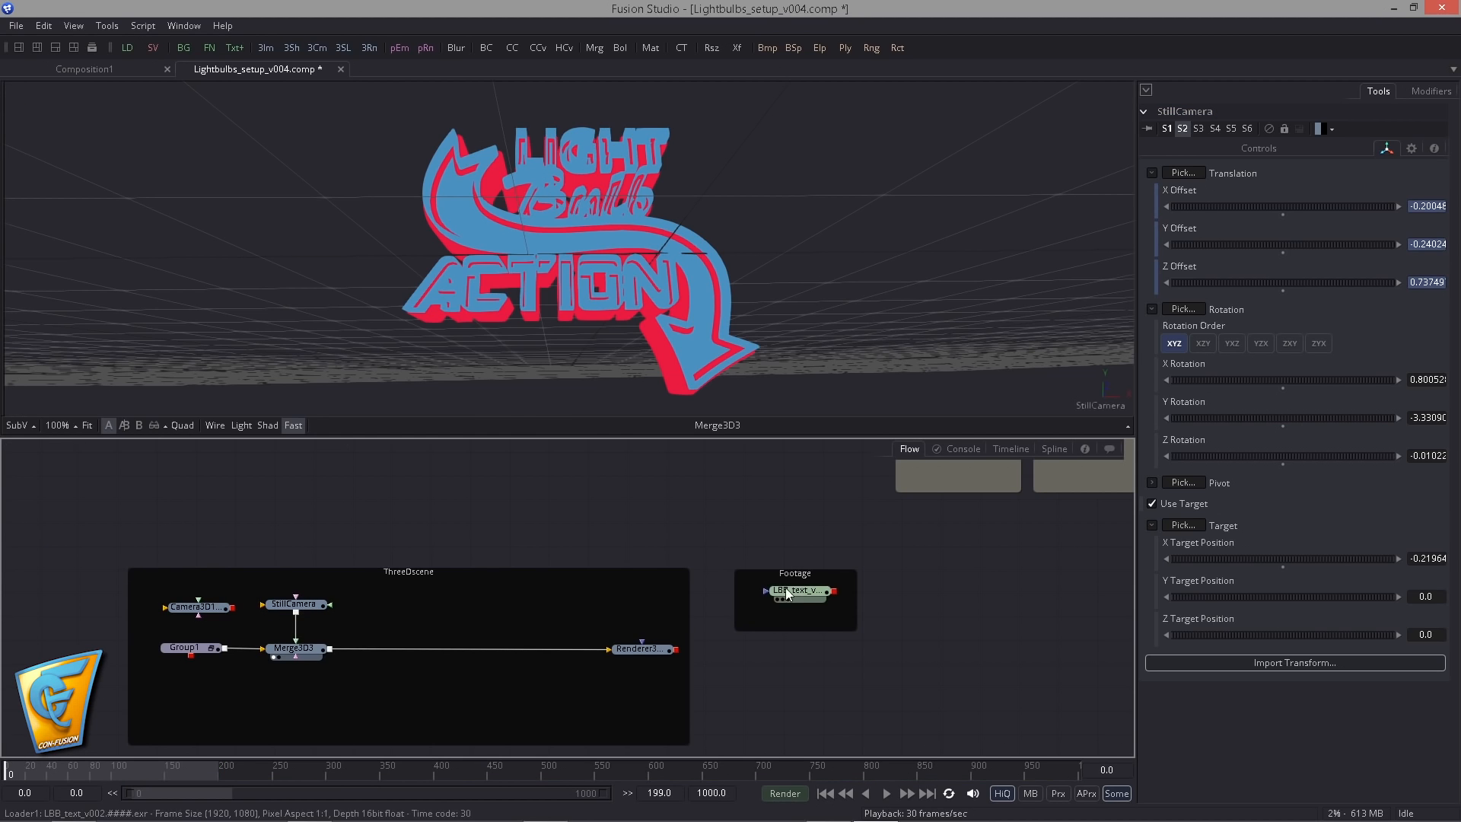
# - Display the LBB_text footage loader in the viewer, with the whole sign in view
pyautogui.moveTo(793, 591); pyautogui.dragTo(652, 232)
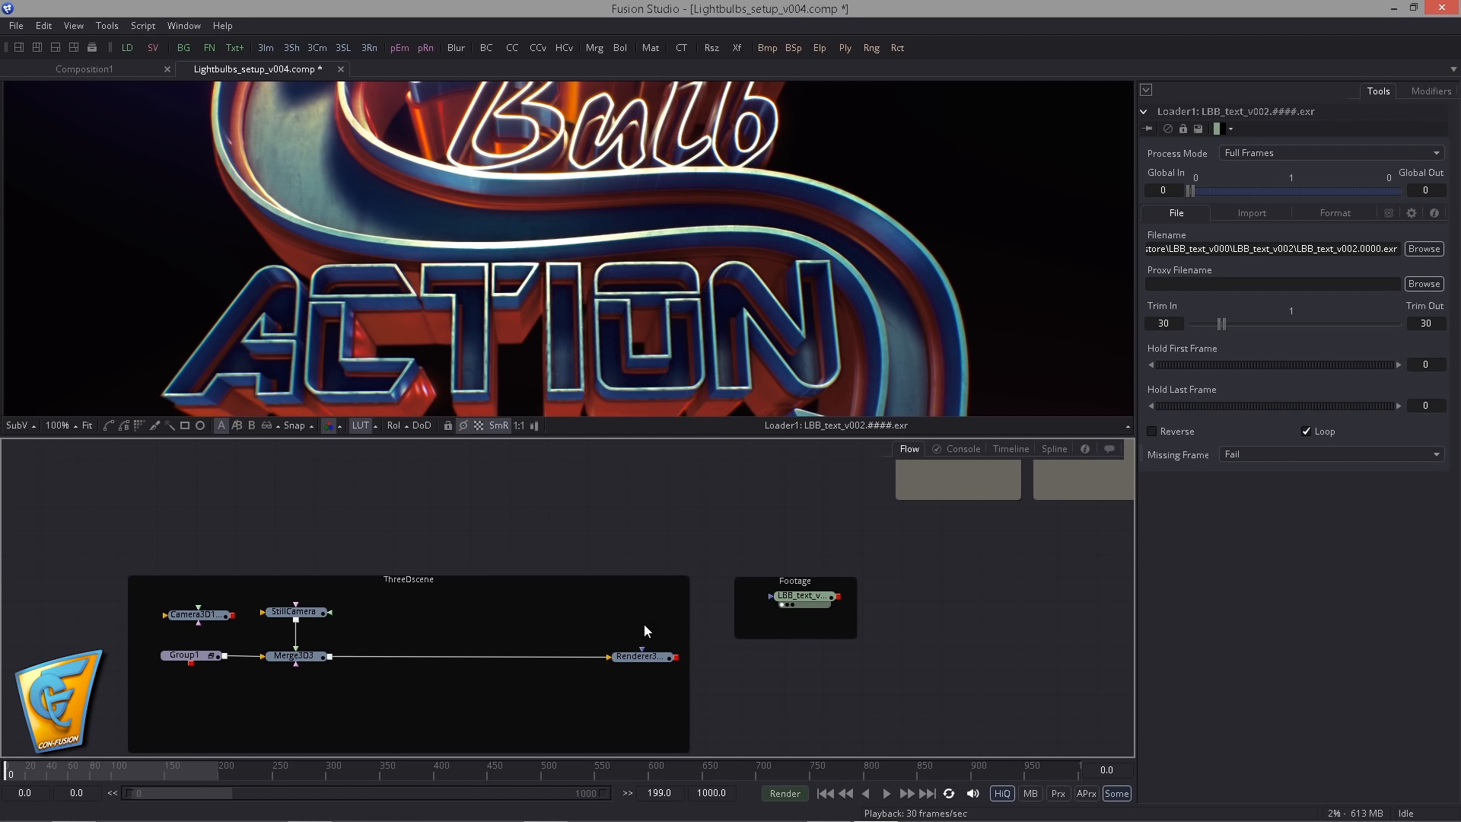
pyautogui.moveTo(767, 574); pyautogui.dragTo(496, 691)
pyautogui.scroll(-2, 497, 691)
pyautogui.scroll(-6, 398, 316)
pyautogui.moveTo(403, 318); pyautogui.dragTo(441, 335)
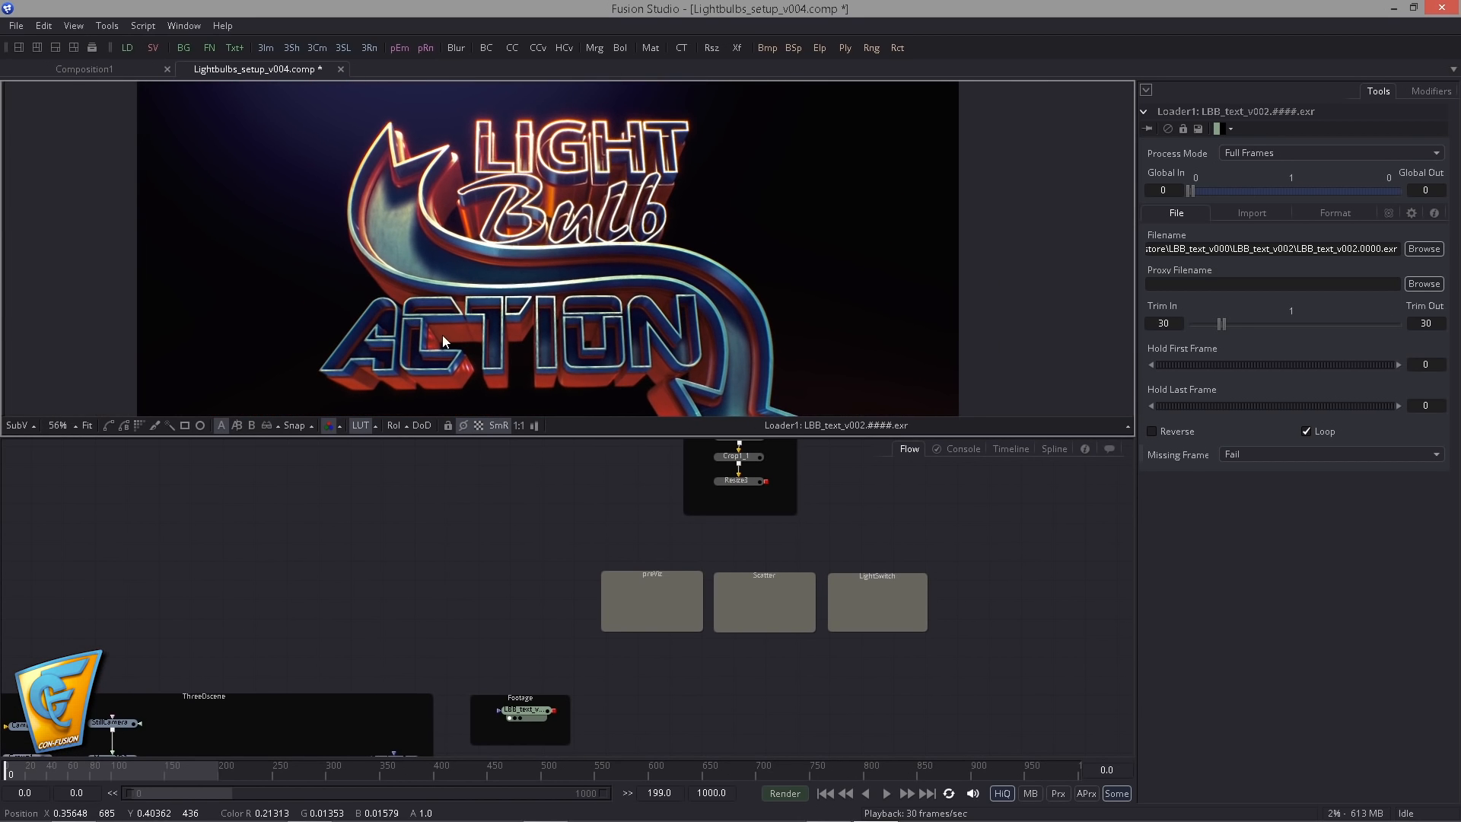
# - Add a Merge node with the LBB_text footage as background and Resize3 as foreground, and display its result
pyautogui.moveTo(627, 582); pyautogui.dragTo(572, 623)
pyautogui.scroll(-1, 572, 624)
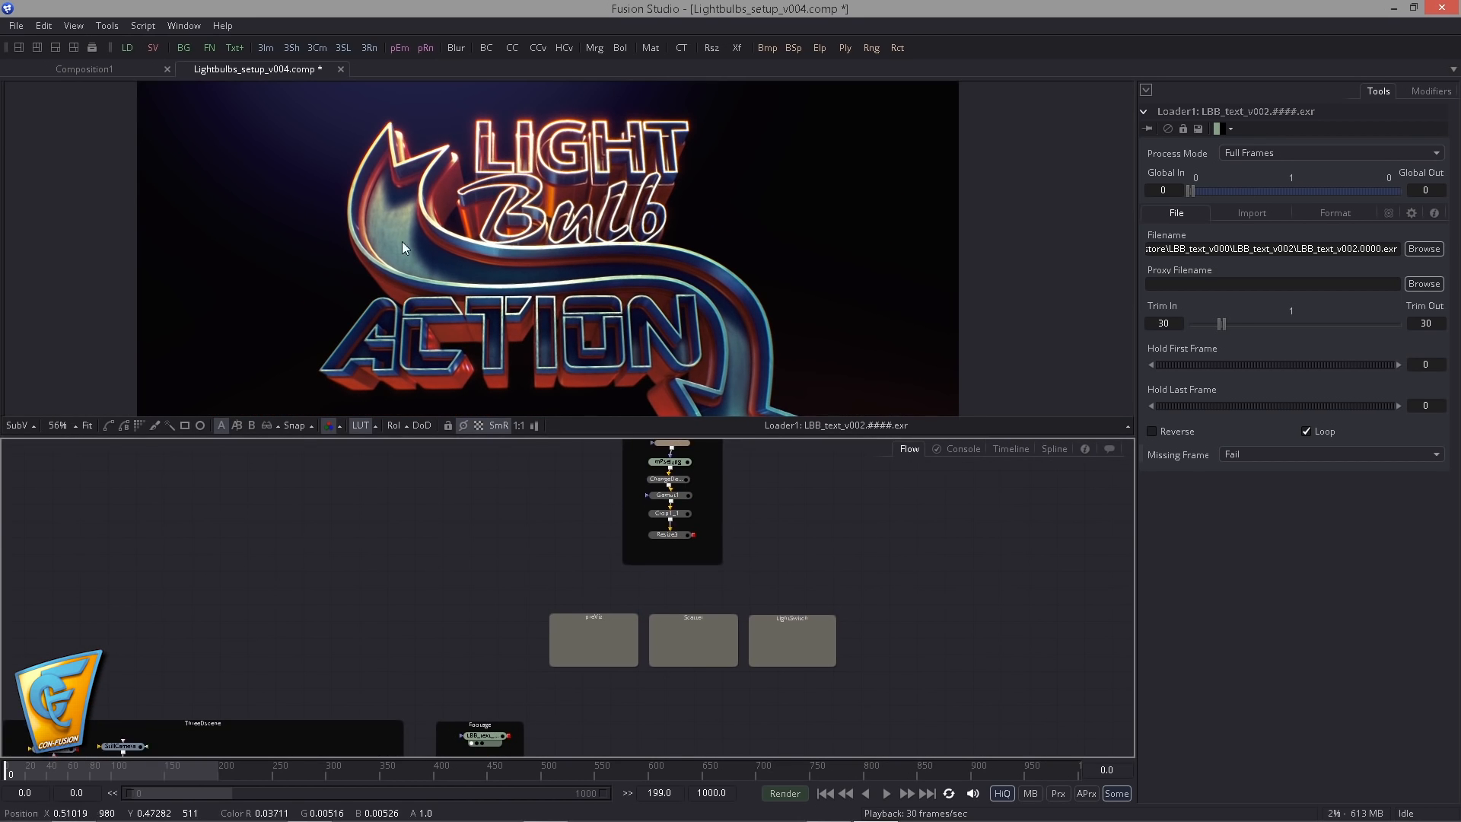
pyautogui.scroll(1, 517, 516)
pyautogui.moveTo(654, 563); pyautogui.dragTo(560, 514)
pyautogui.scroll(1, 517, 516)
pyautogui.moveTo(594, 47); pyautogui.dragTo(622, 517)
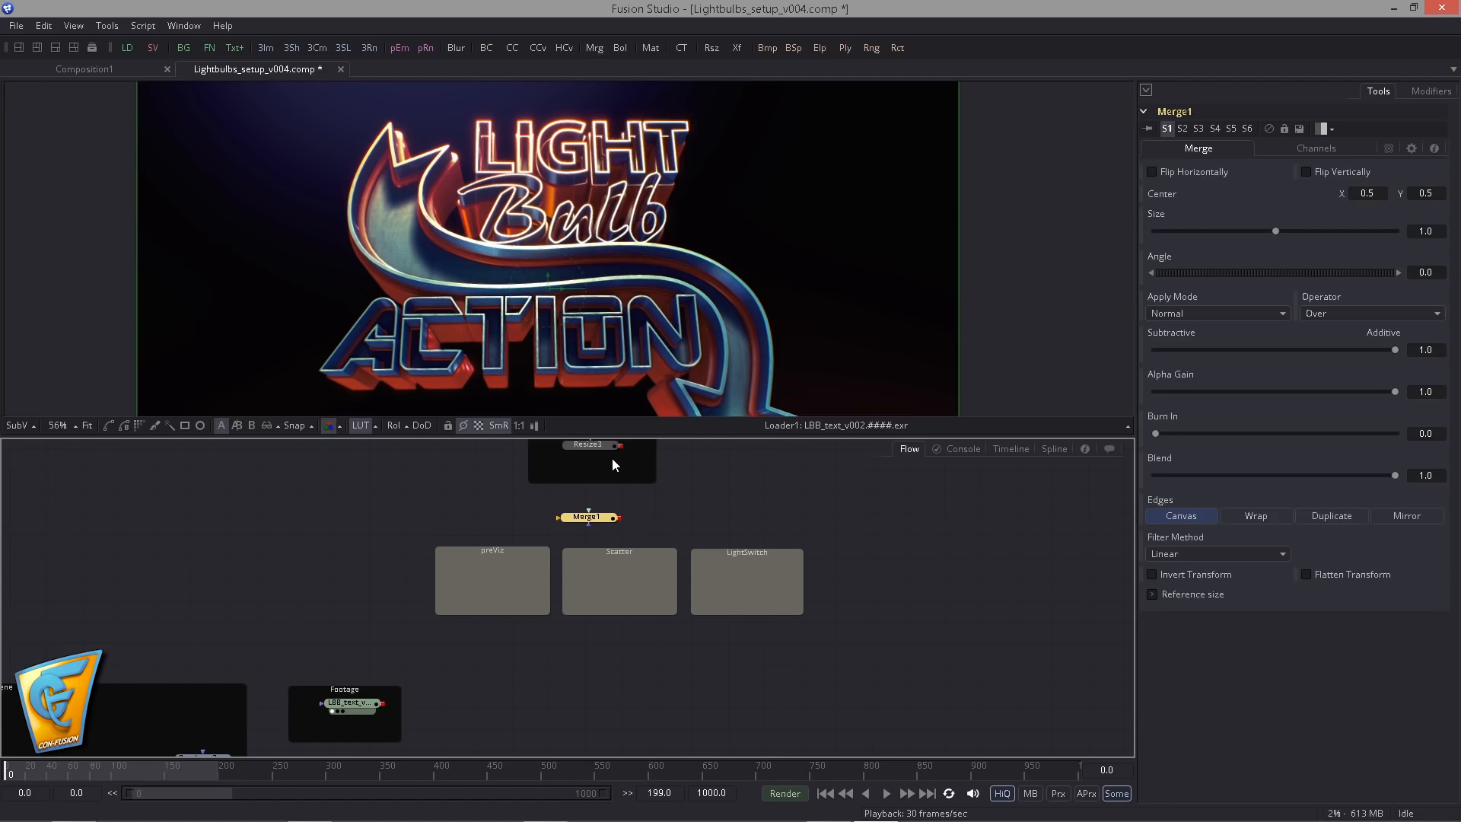
pyautogui.moveTo(382, 703); pyautogui.dragTo(591, 517)
pyautogui.moveTo(621, 446); pyautogui.dragTo(591, 517)
pyautogui.moveTo(643, 483); pyautogui.dragTo(626, 310)
# - Insert a Transform after Resize3 and move the bulb onto the arrow's tail, Center about X -8.91, Y 7.78
pyautogui.scroll(1, 626, 310)
pyautogui.click(614, 522)
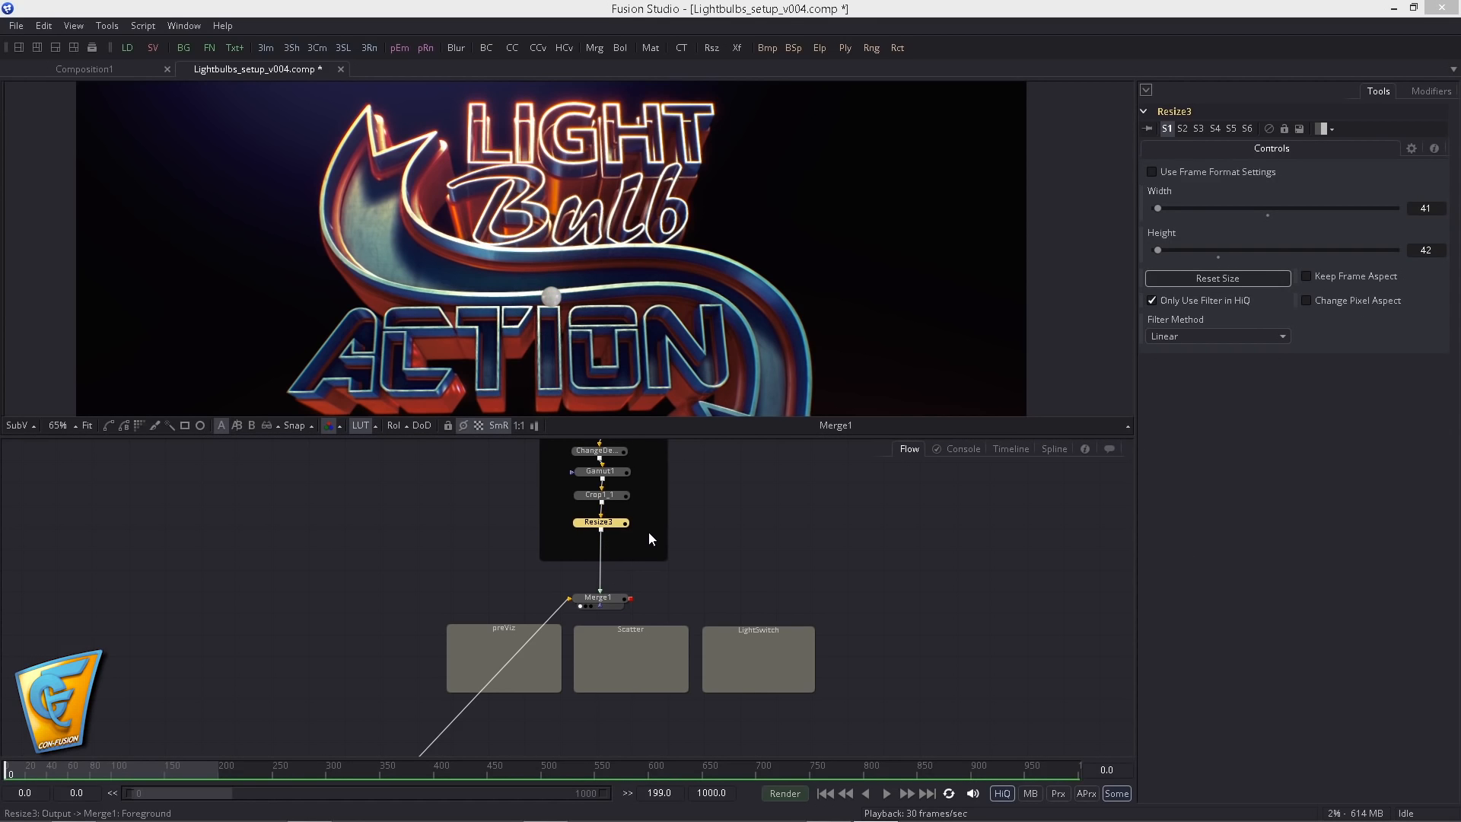
pyautogui.press('Return')
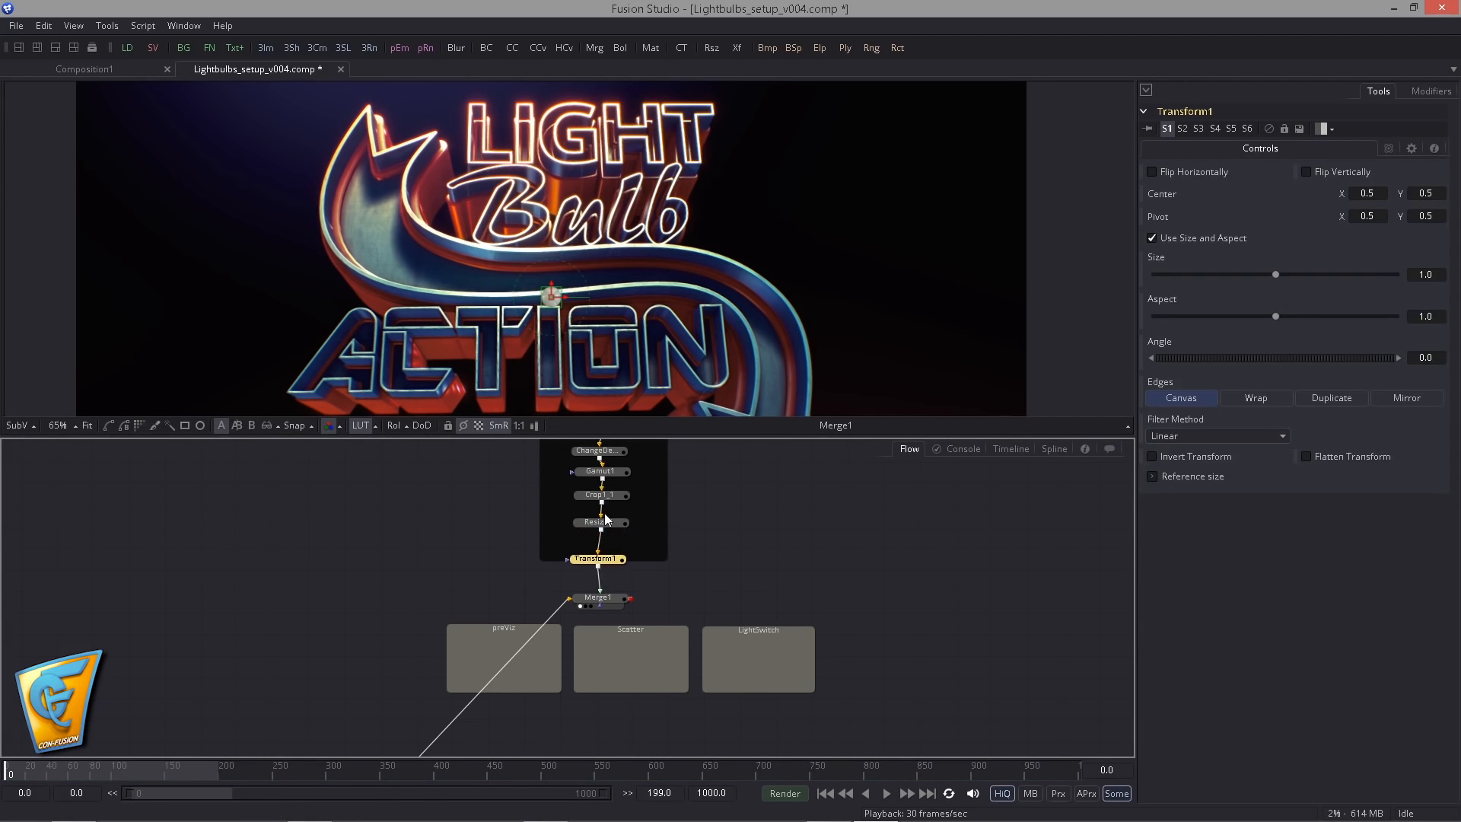
pyautogui.moveTo(551, 296); pyautogui.dragTo(370, 184)
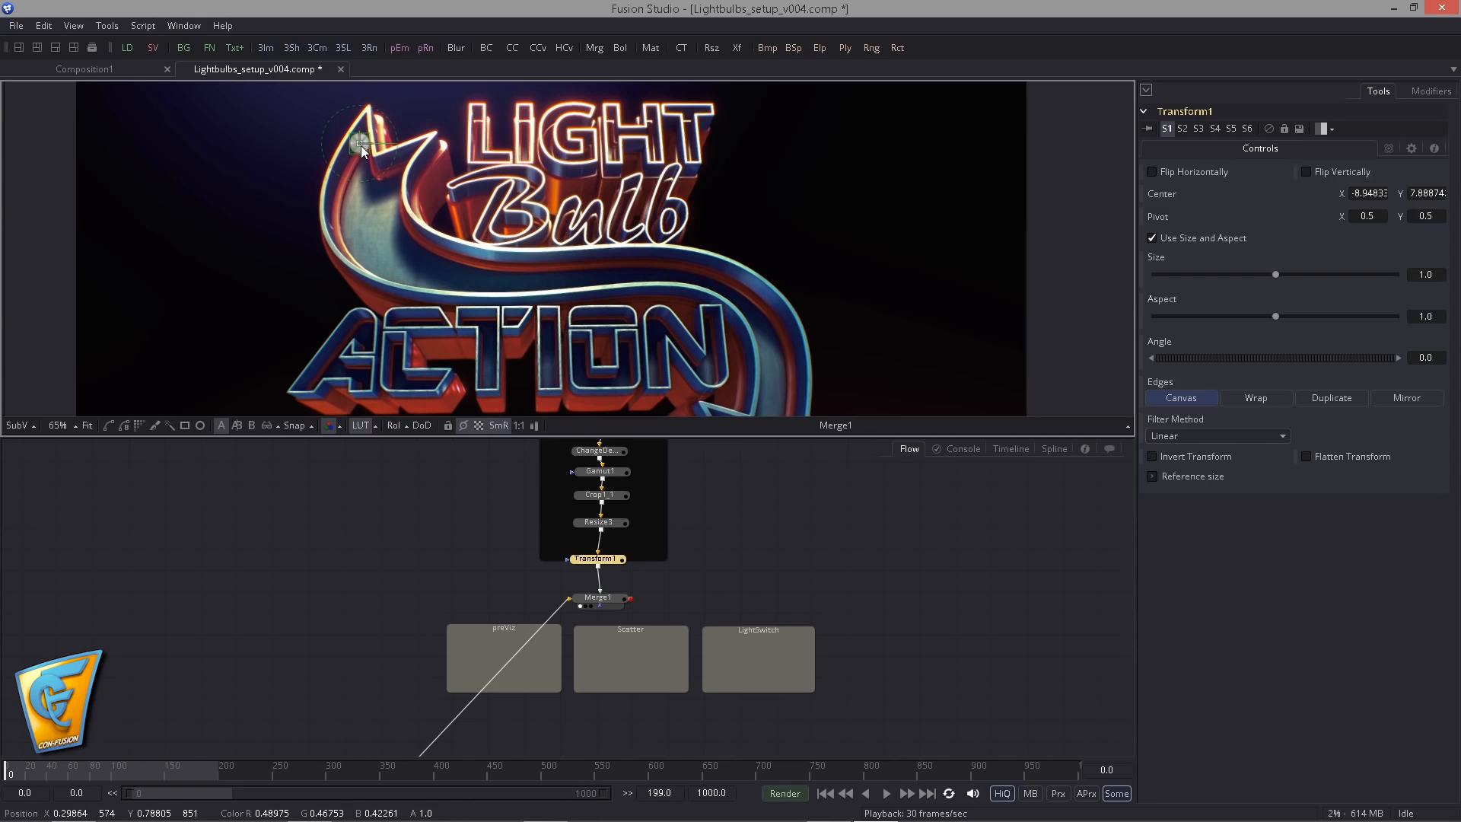
pyautogui.moveTo(361, 145); pyautogui.dragTo(361, 146)
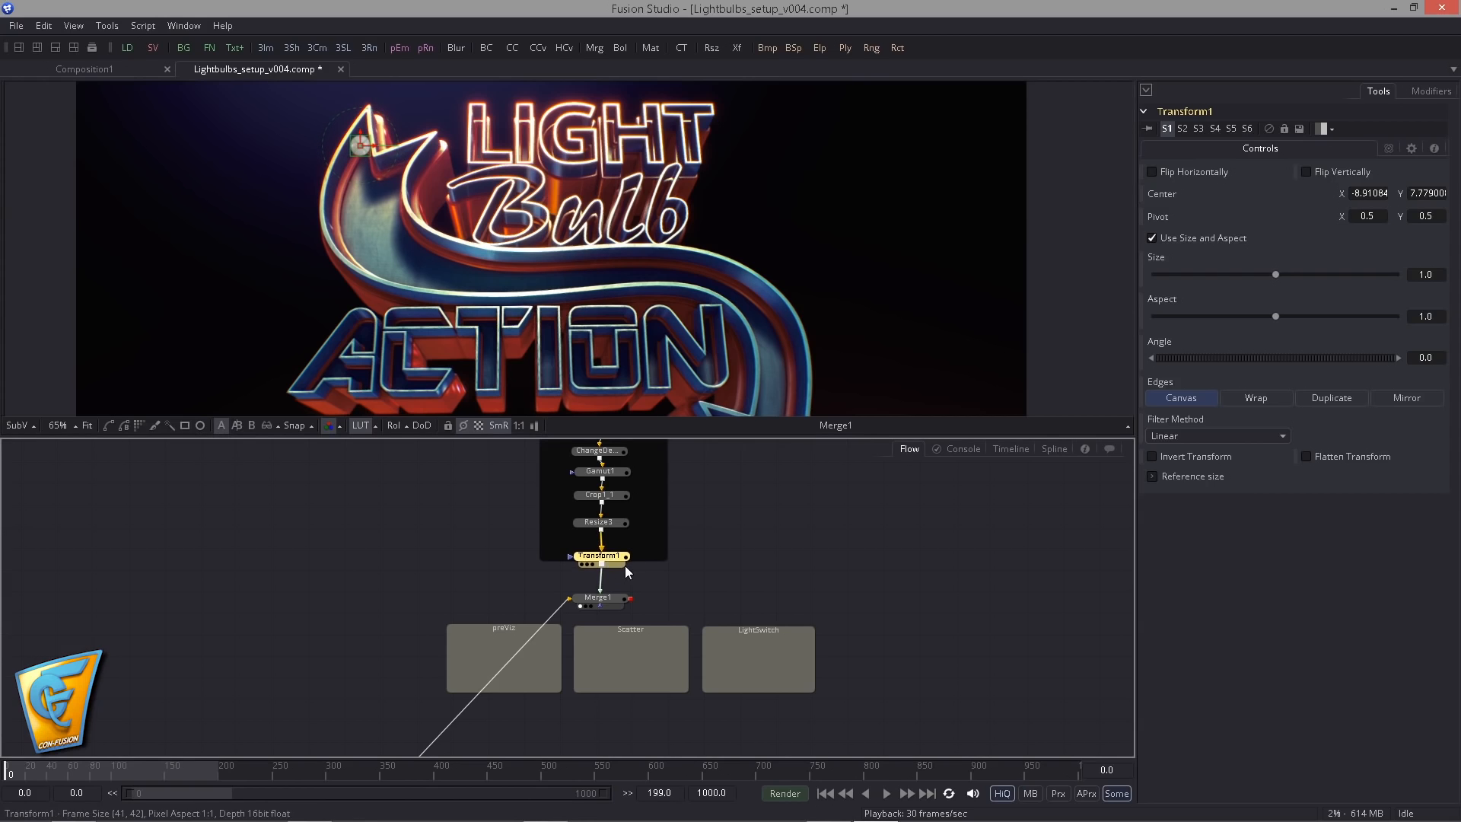
# - Try placing a second bulb just below the first with a copied Transform merged over Merge1
pyautogui.hotkey('ctrl', 'v')
pyautogui.moveTo(600, 530); pyautogui.dragTo(393, 233)
pyautogui.click(670, 556)
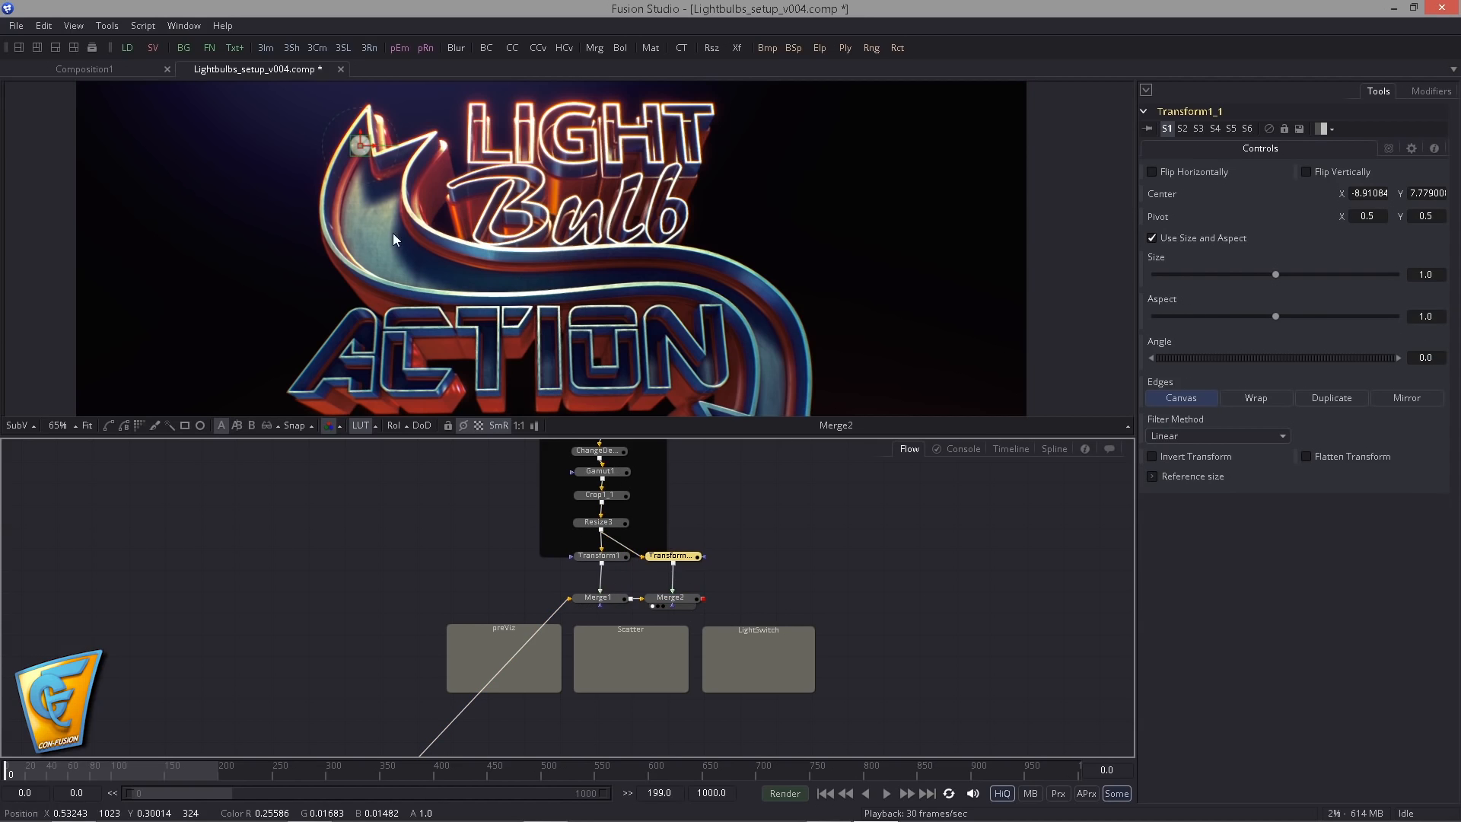
pyautogui.moveTo(357, 146); pyautogui.dragTo(349, 173)
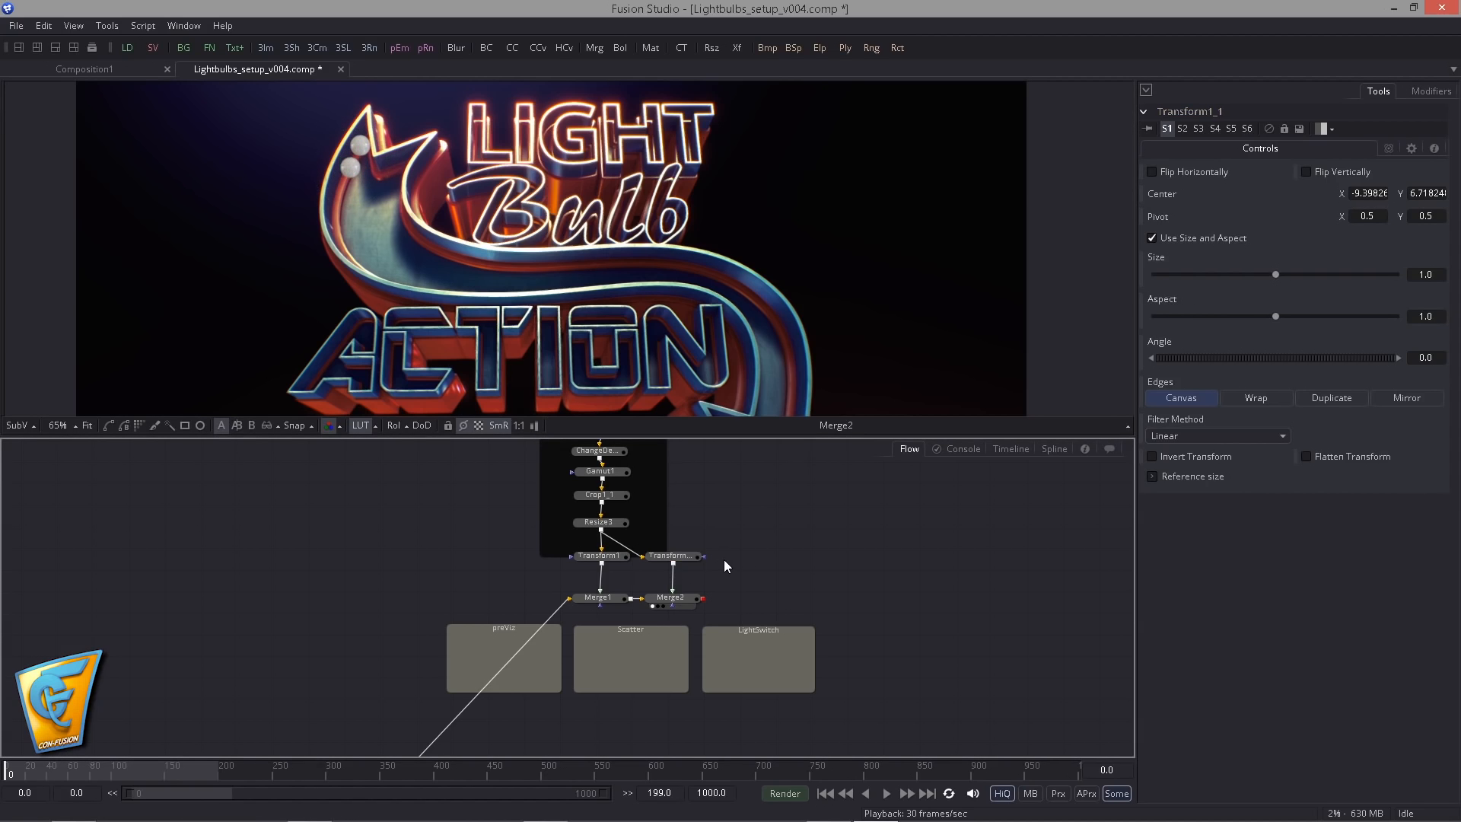
pyautogui.press('Delete')
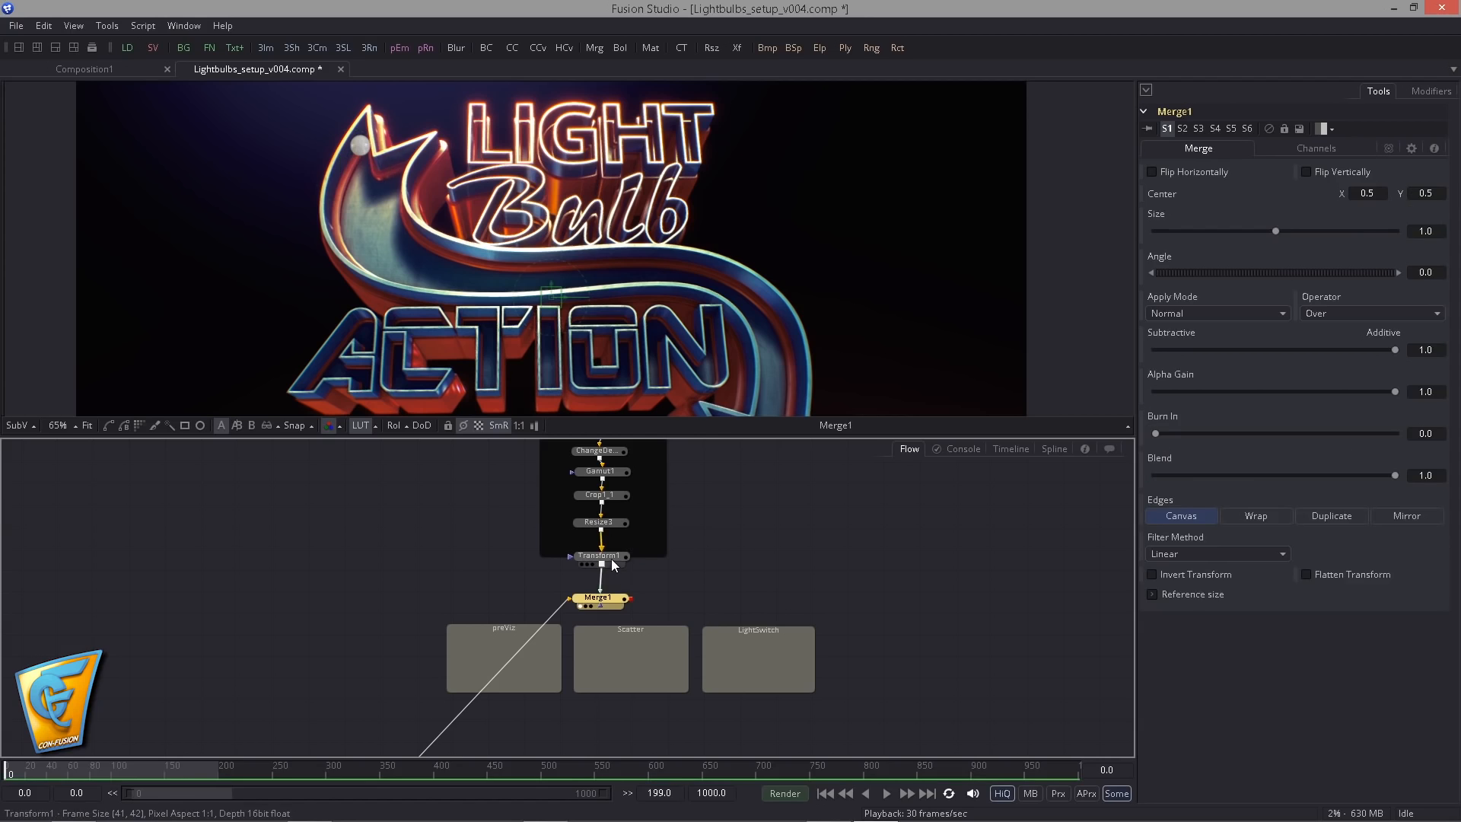
pyautogui.moveTo(613, 563); pyautogui.dragTo(612, 578)
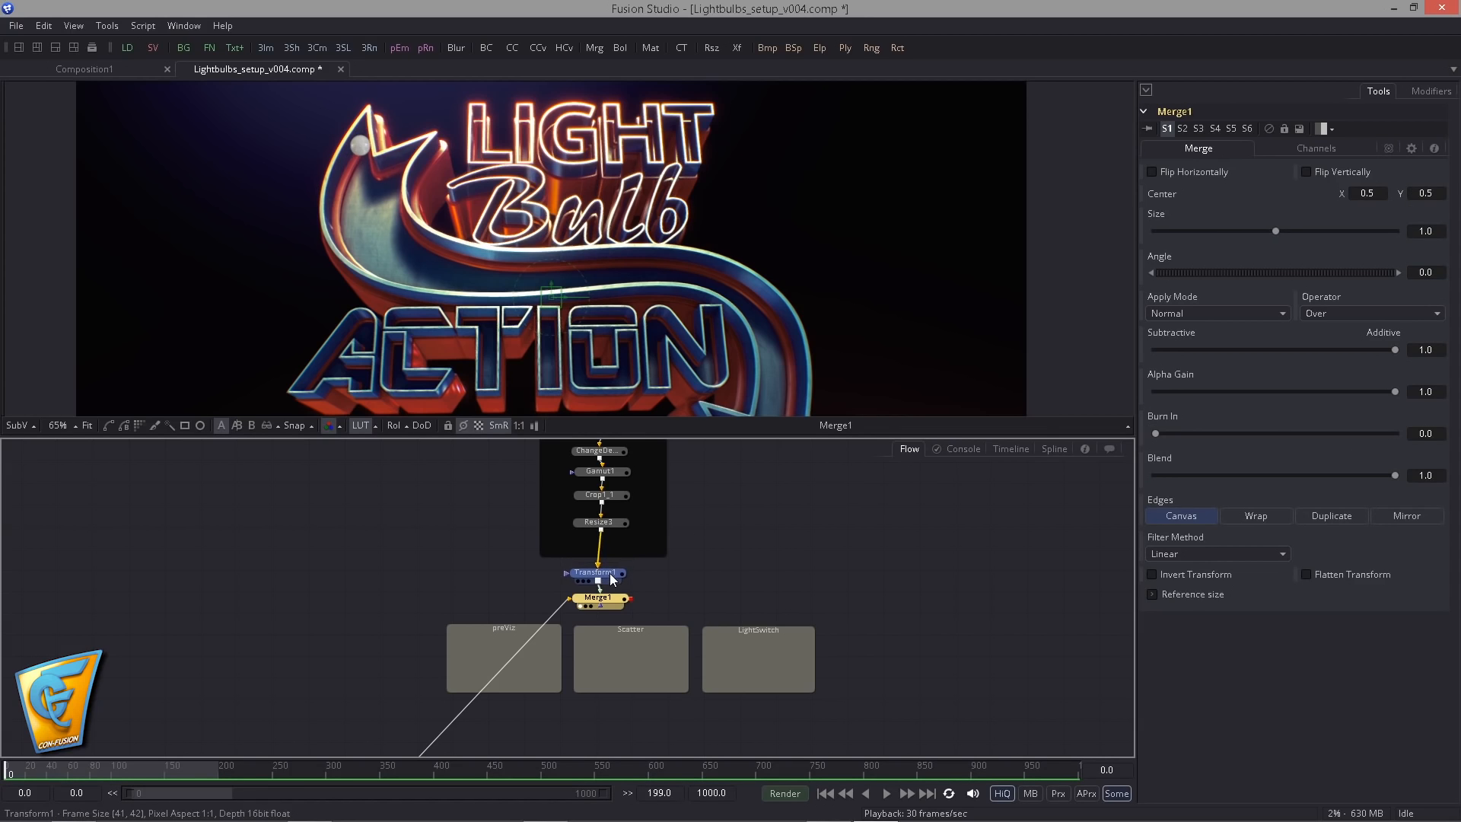
pyautogui.press('Delete')
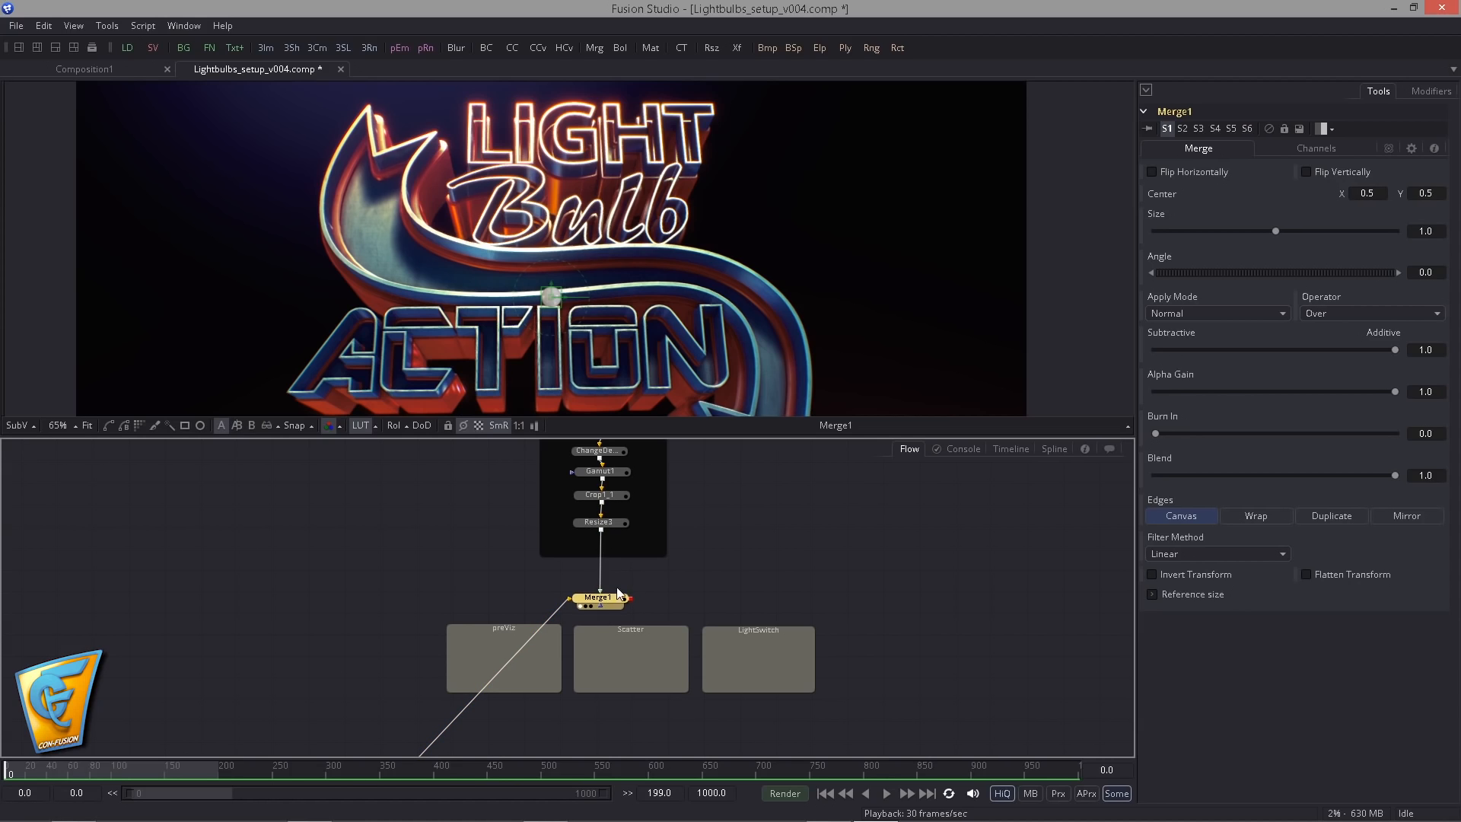
pyautogui.hotkey('ctrl', 'z')
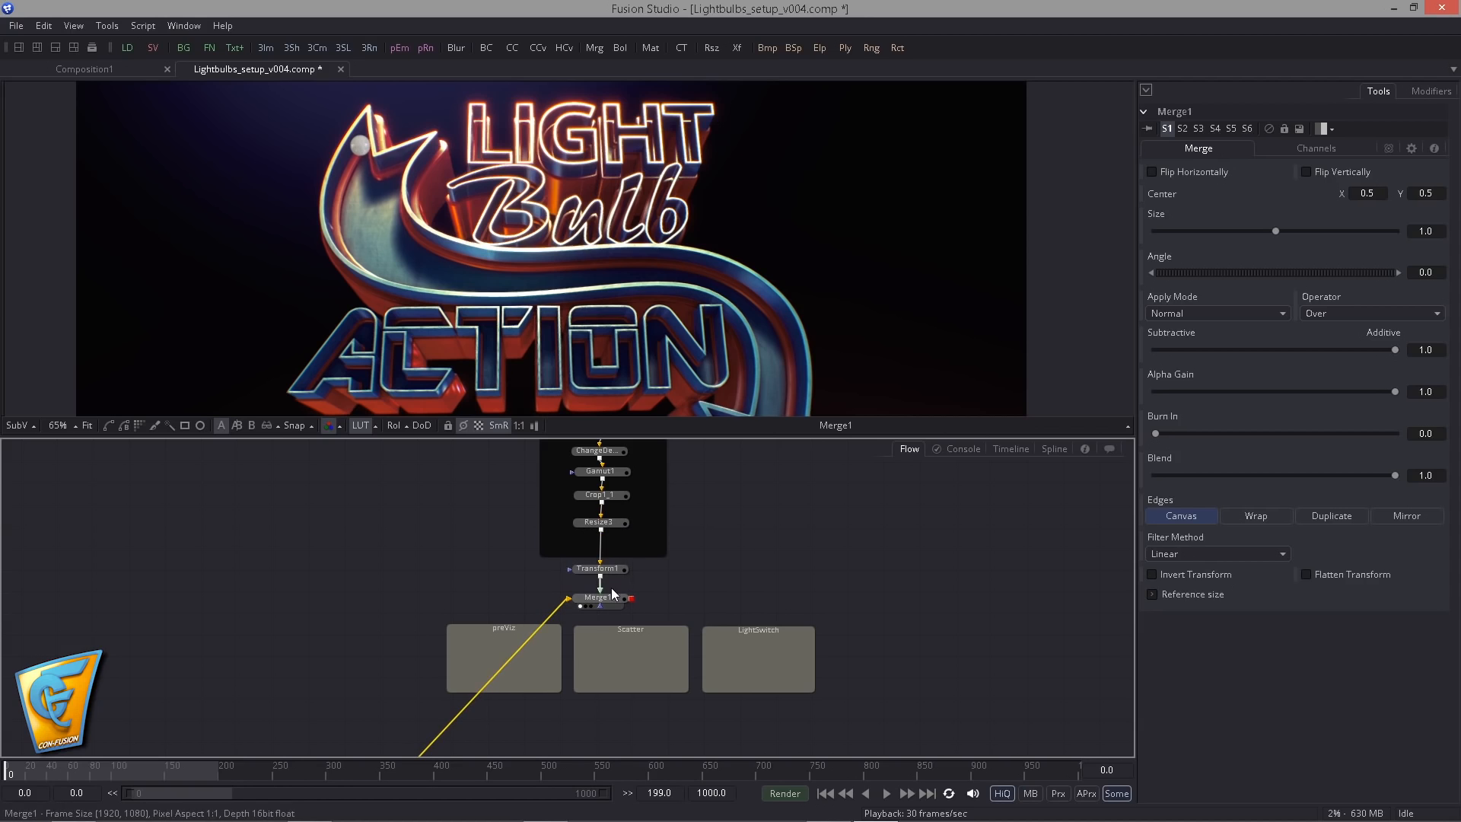
# - Move Merge1 lower in the flow and animate Transform1's Center starting at frame 0
pyautogui.click(597, 568)
pyautogui.moveTo(611, 601); pyautogui.dragTo(611, 625)
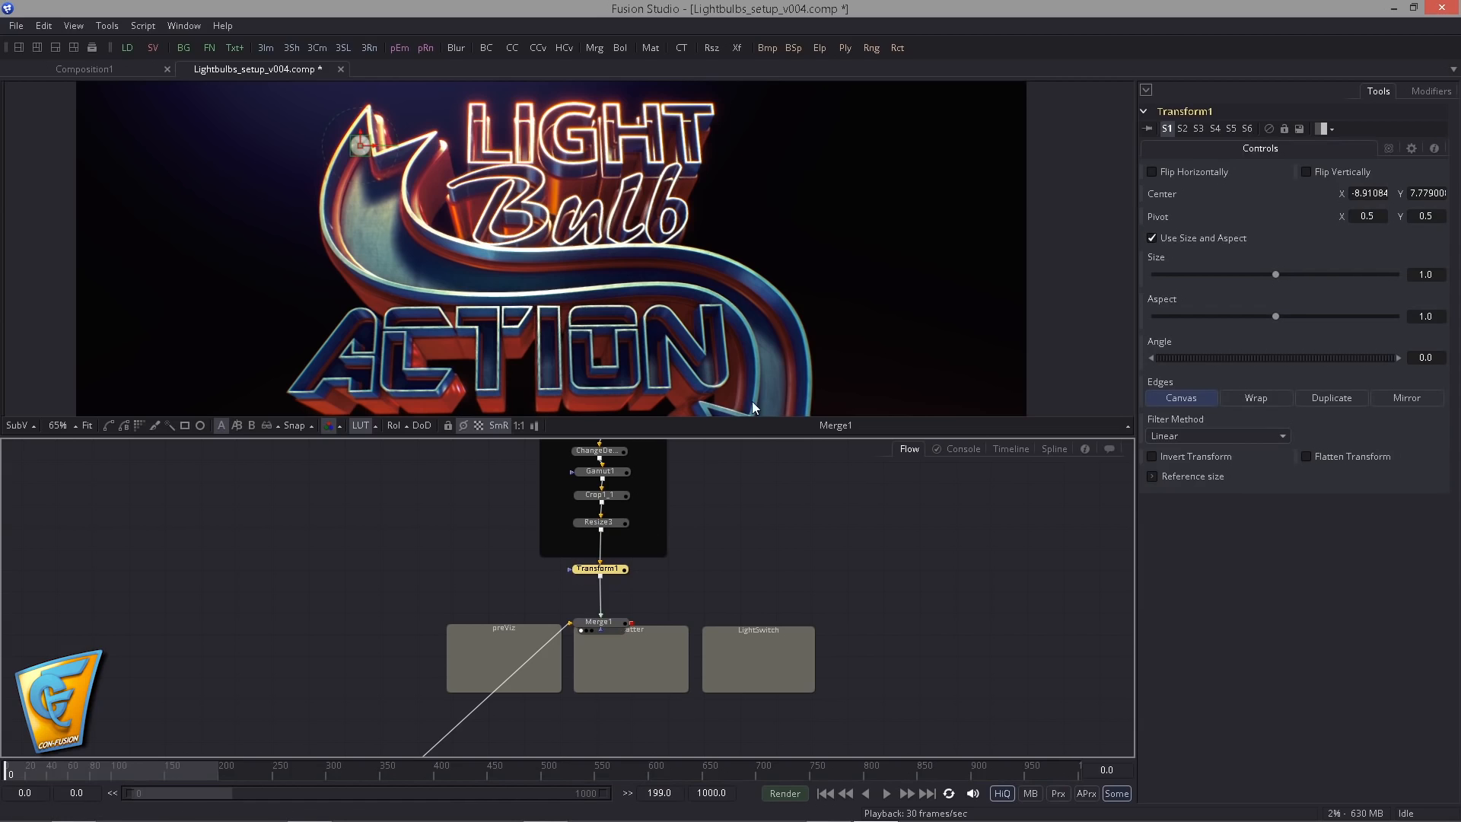
pyautogui.rightClick(1162, 194)
pyautogui.click(1221, 204)
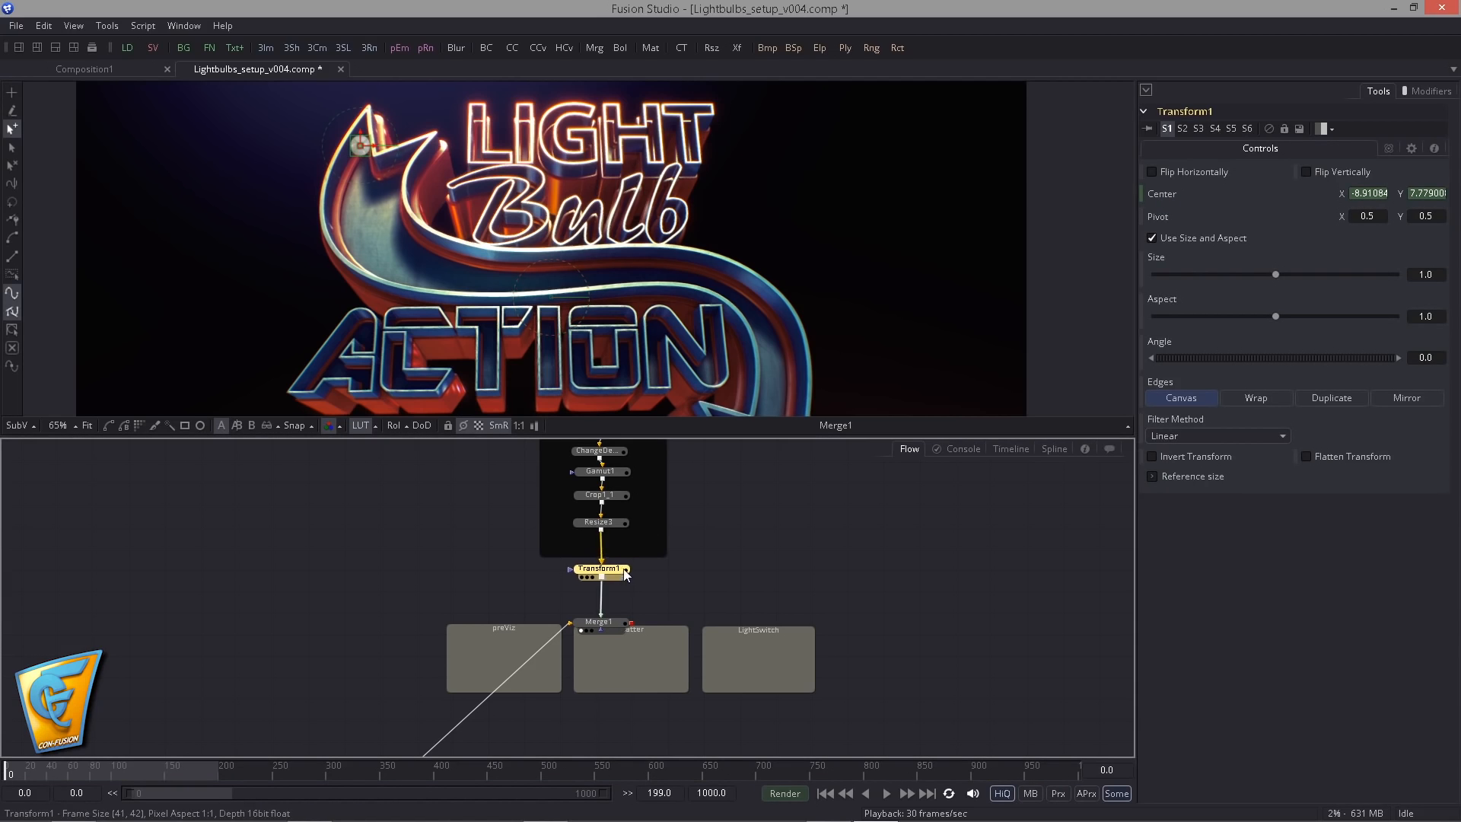
# - At frame 10, move the bulb down the arrow's curve to Center about X -10.11, Y 4.67
pyautogui.click(1124, 772)
pyautogui.write('10')
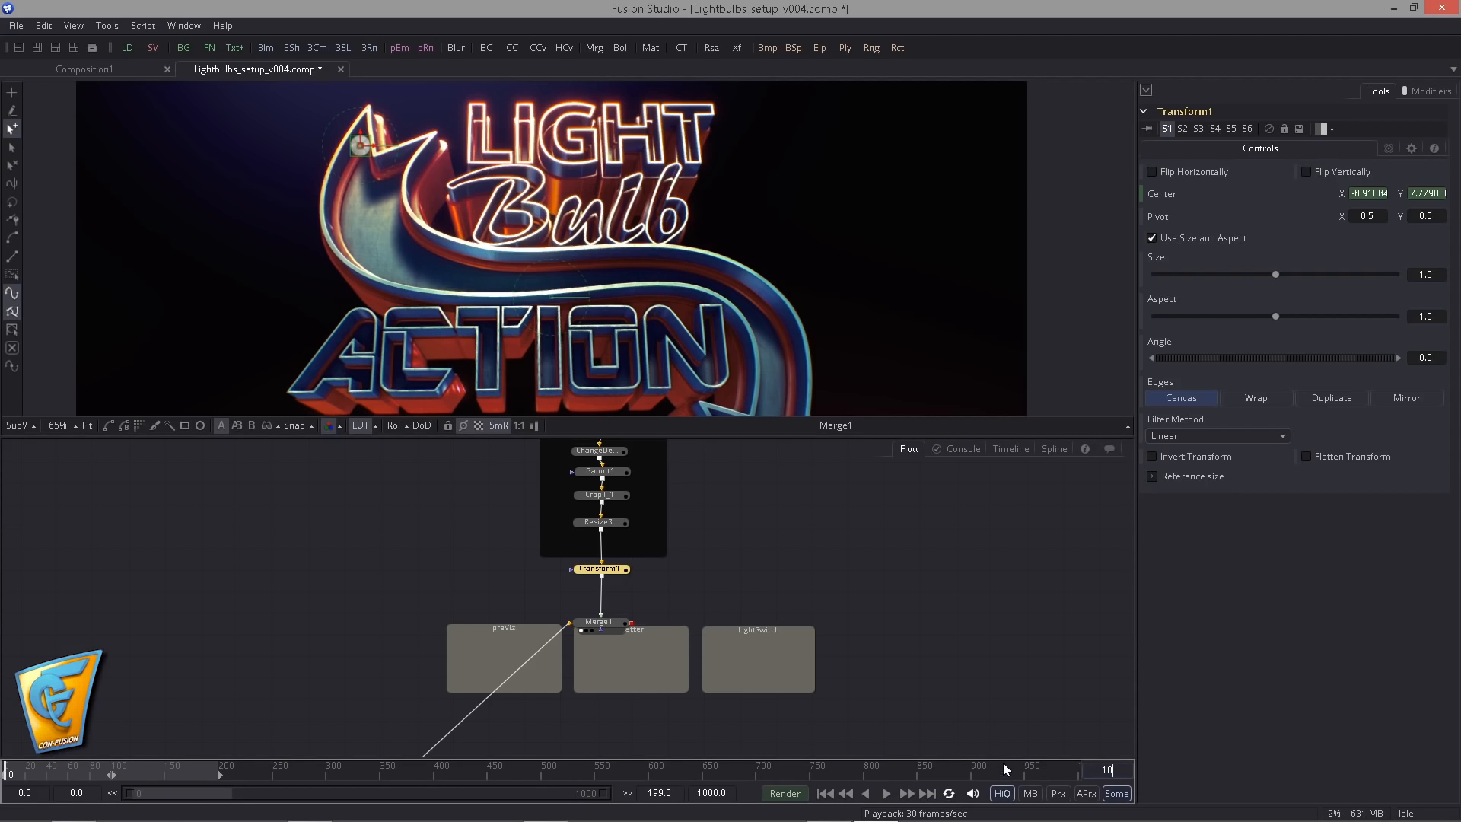
pyautogui.press('Return')
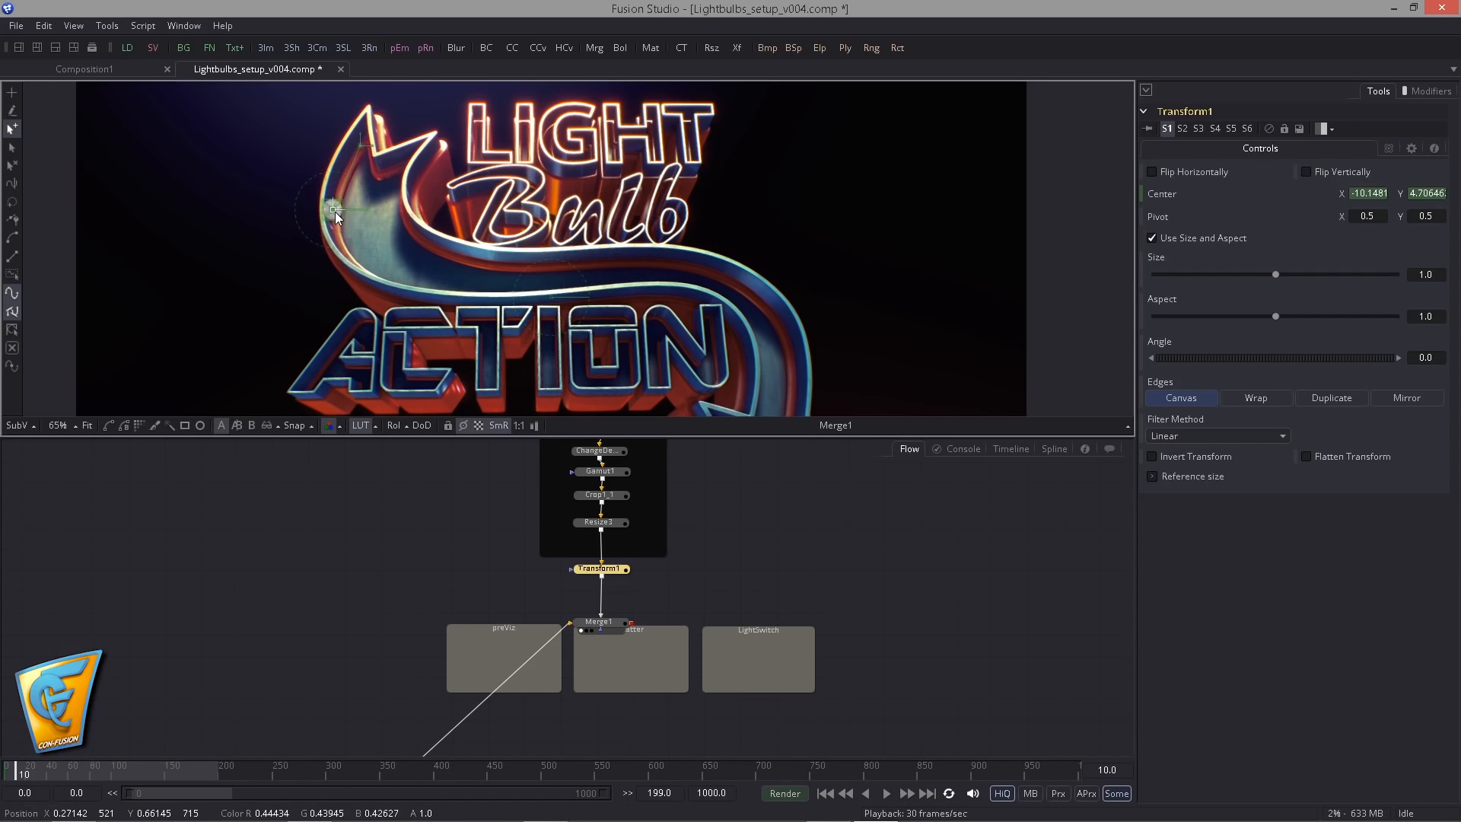
pyautogui.moveTo(334, 212); pyautogui.dragTo(337, 214)
# - At frame 20, move the bulb further along the arrow's bend to Center about X -8.57, Y 1.74
pyautogui.click(1113, 771)
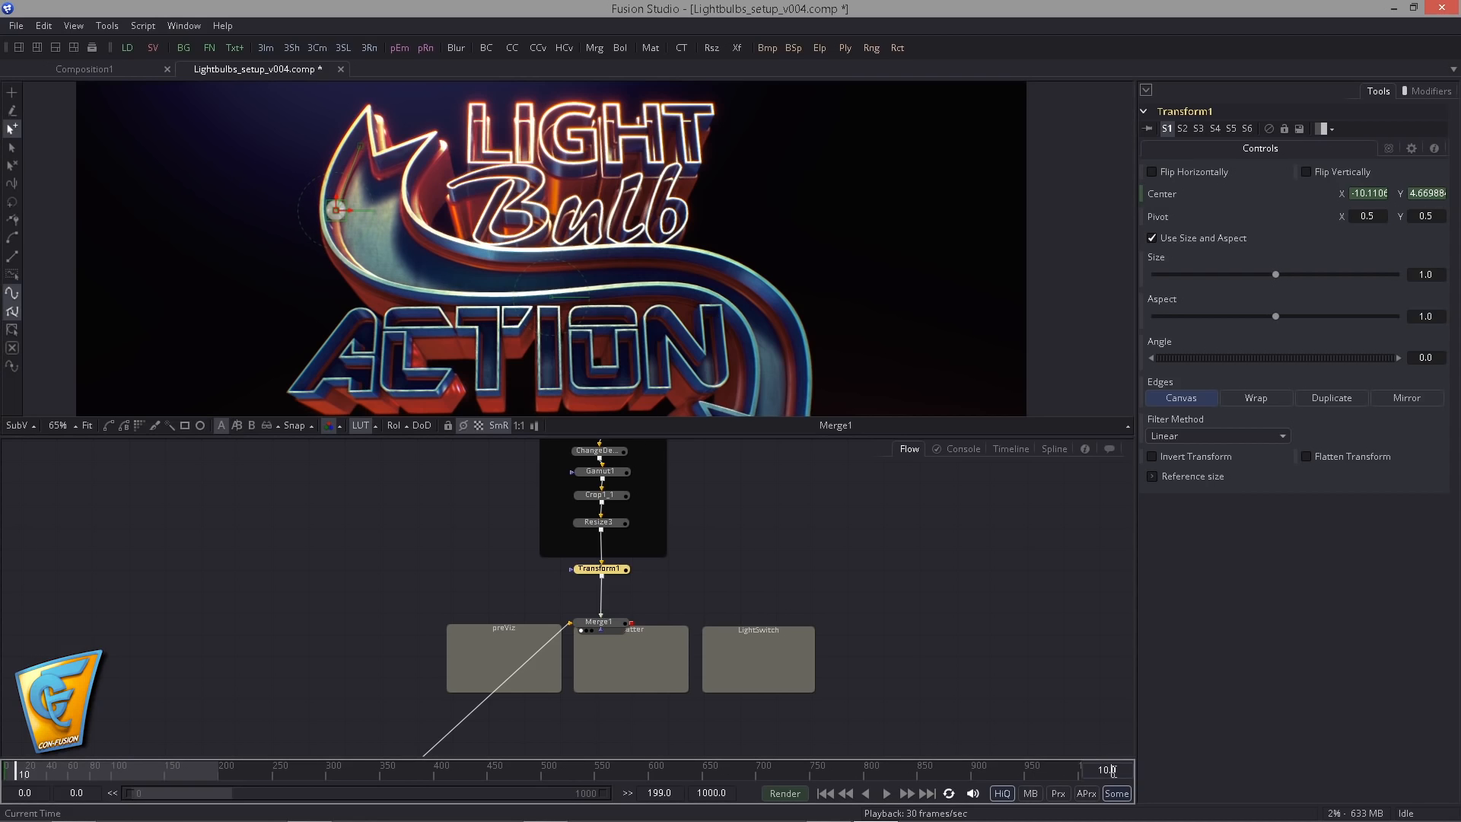
pyautogui.write('20')
pyautogui.press('Return')
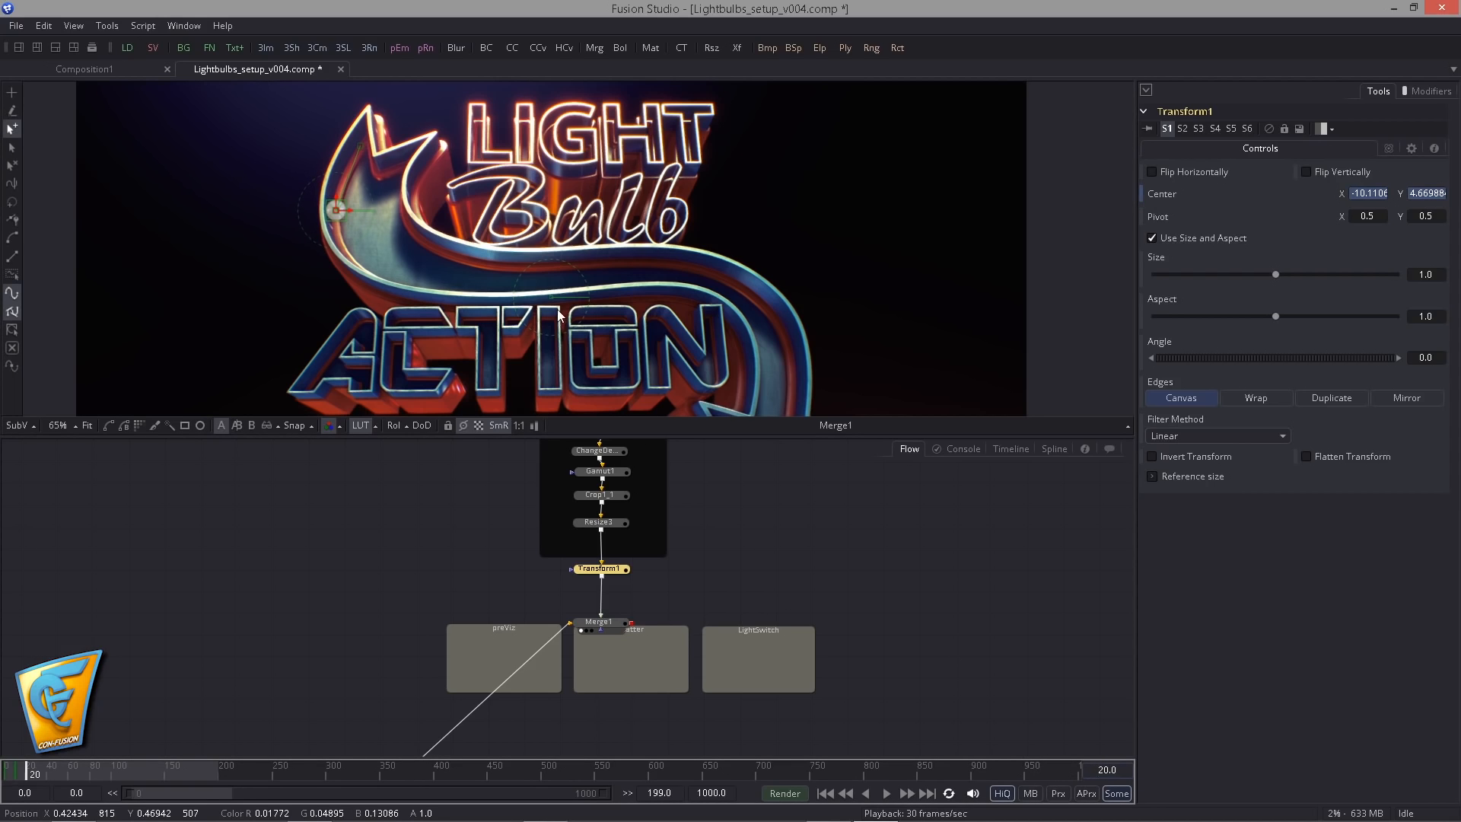
pyautogui.moveTo(339, 317); pyautogui.dragTo(405, 307)
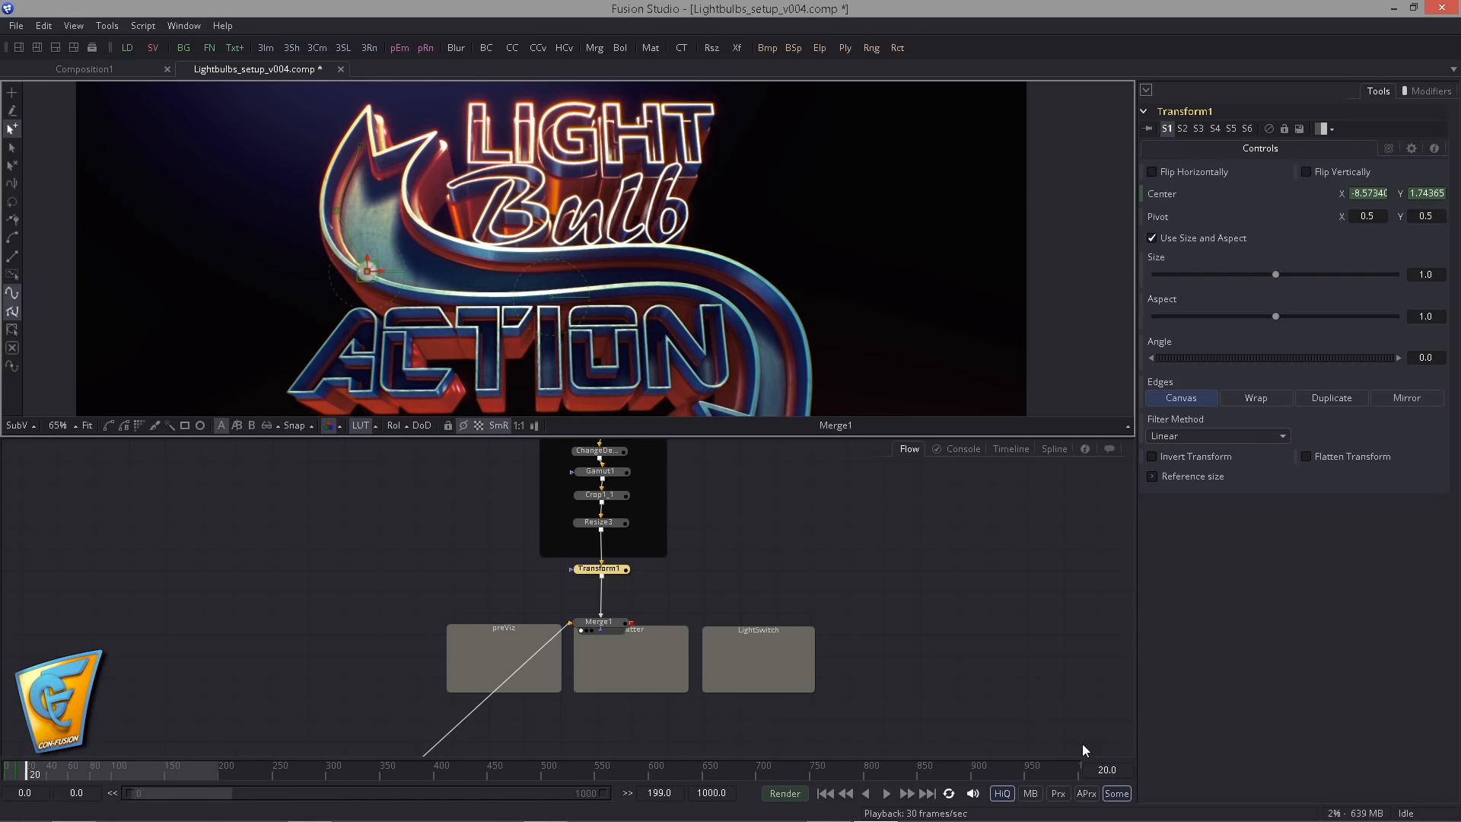
# - At frame 30, move the bulb to the arrow's lower edge above ACTION, Center about X -5.12, Y 0.76
pyautogui.doubleClick(1103, 770)
pyautogui.write('30')
pyautogui.press('Return')
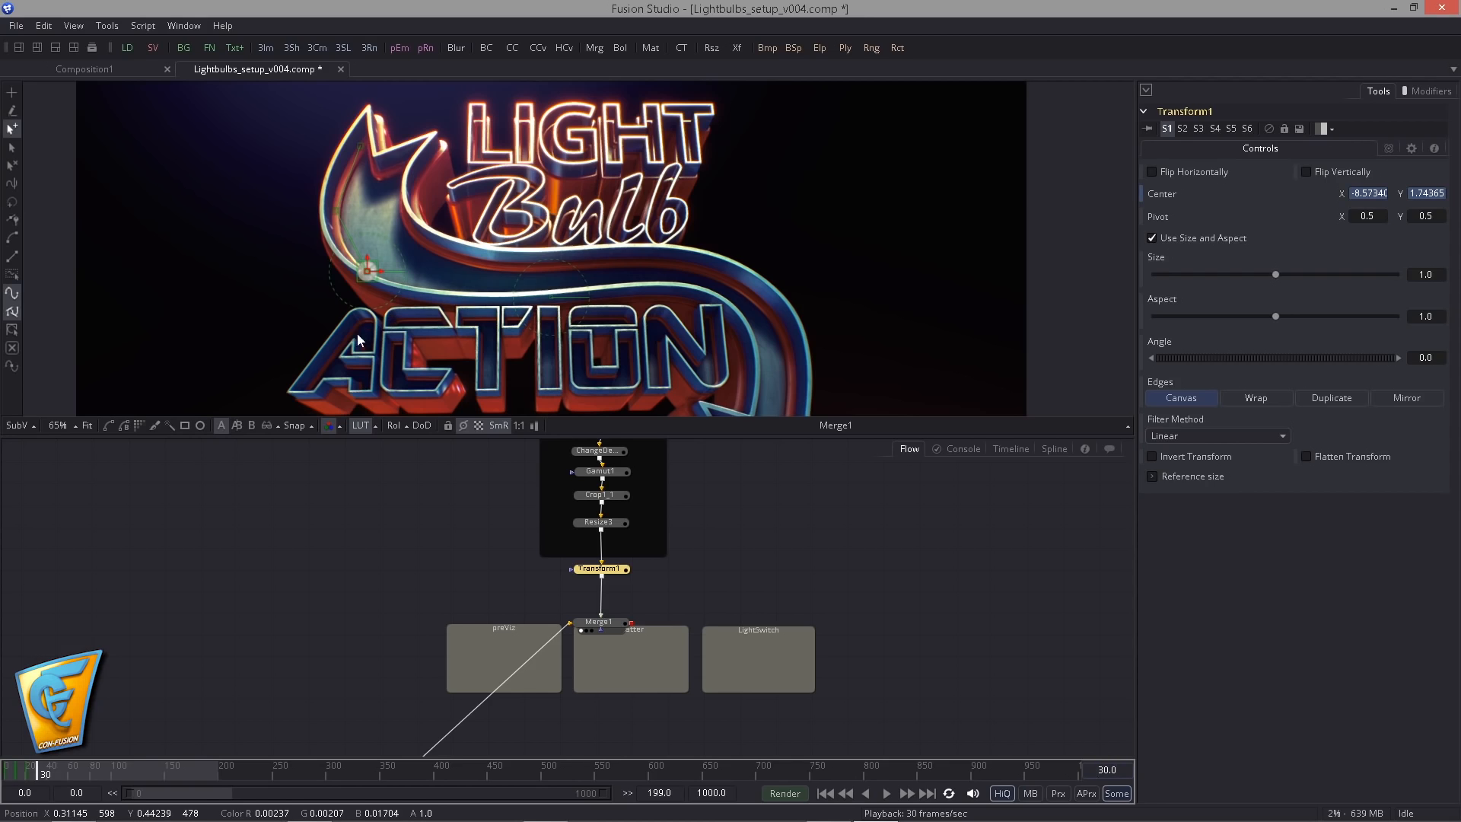
pyautogui.moveTo(322, 335); pyautogui.dragTo(379, 351)
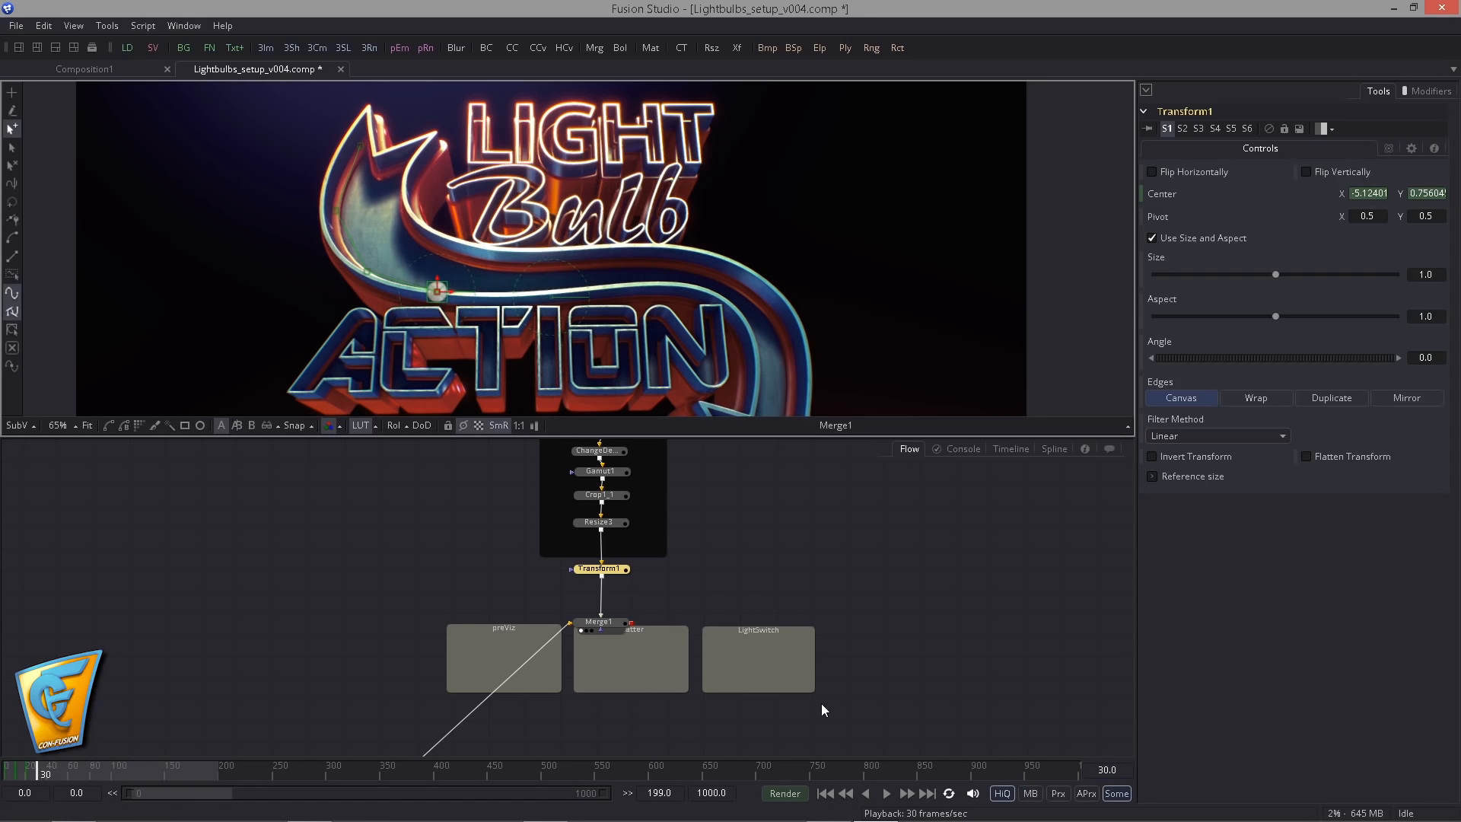
# - Smooth the intermediate points of the bulb's motion path along the arrow
pyautogui.moveTo(278, 182); pyautogui.dragTo(381, 308)
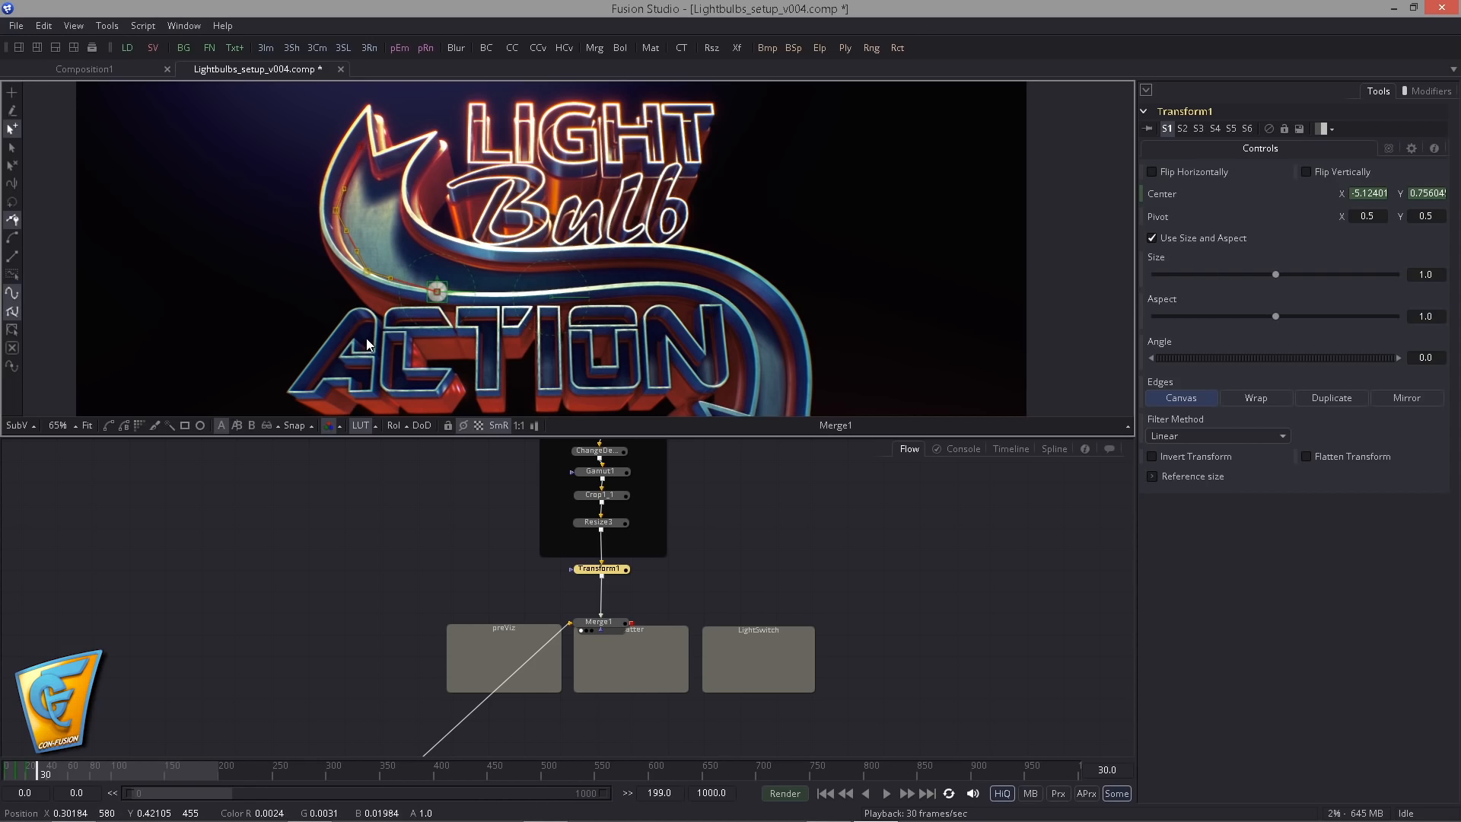
pyautogui.hotkey('shift', 's')
pyautogui.moveTo(336, 195); pyautogui.dragTo(364, 268)
pyautogui.click(463, 426)
pyautogui.click(427, 483)
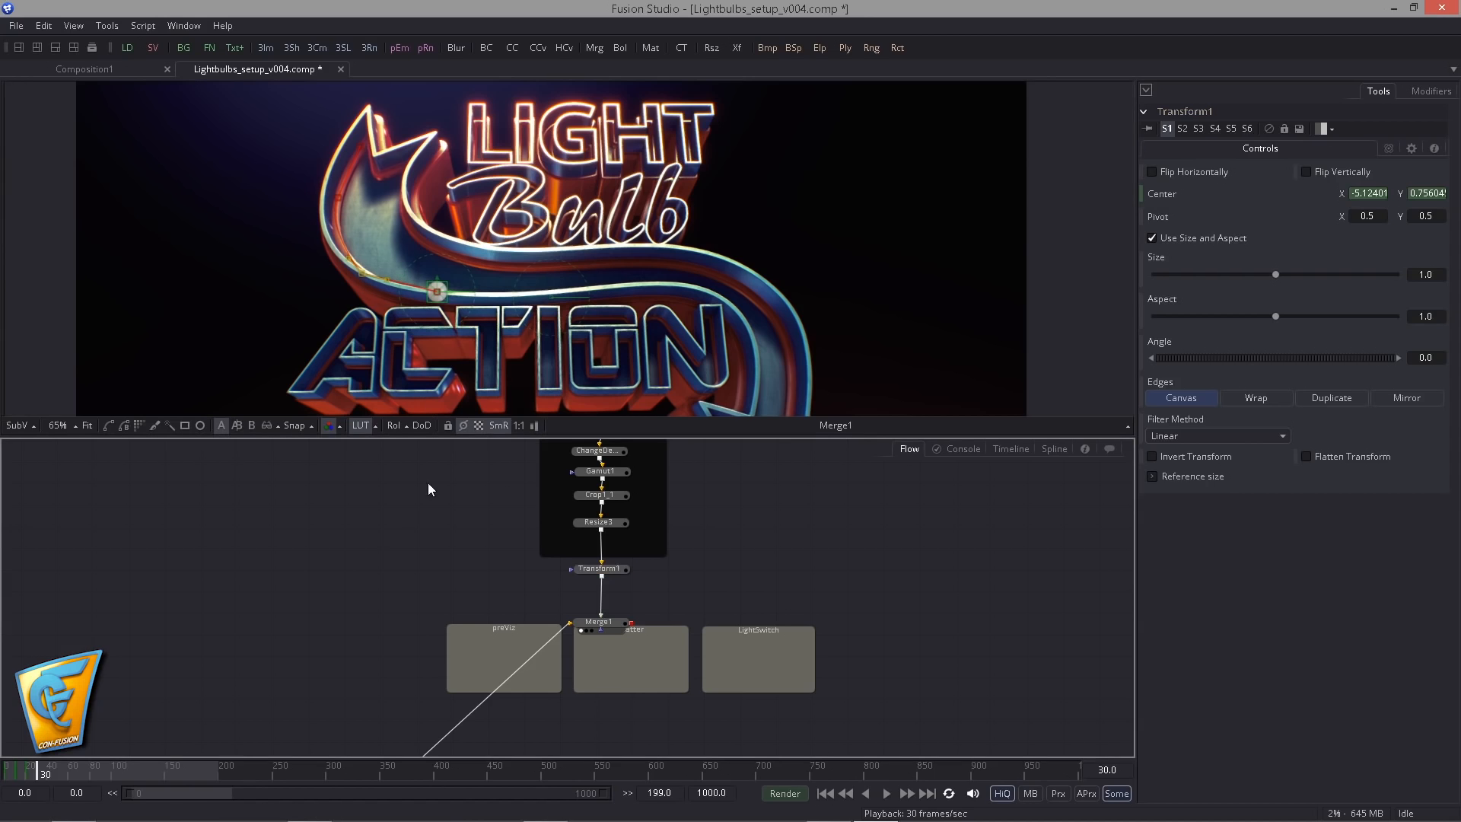
# - Play the bulb's movement along the arrow from the first frame several times and return to the start
pyautogui.click(825, 795)
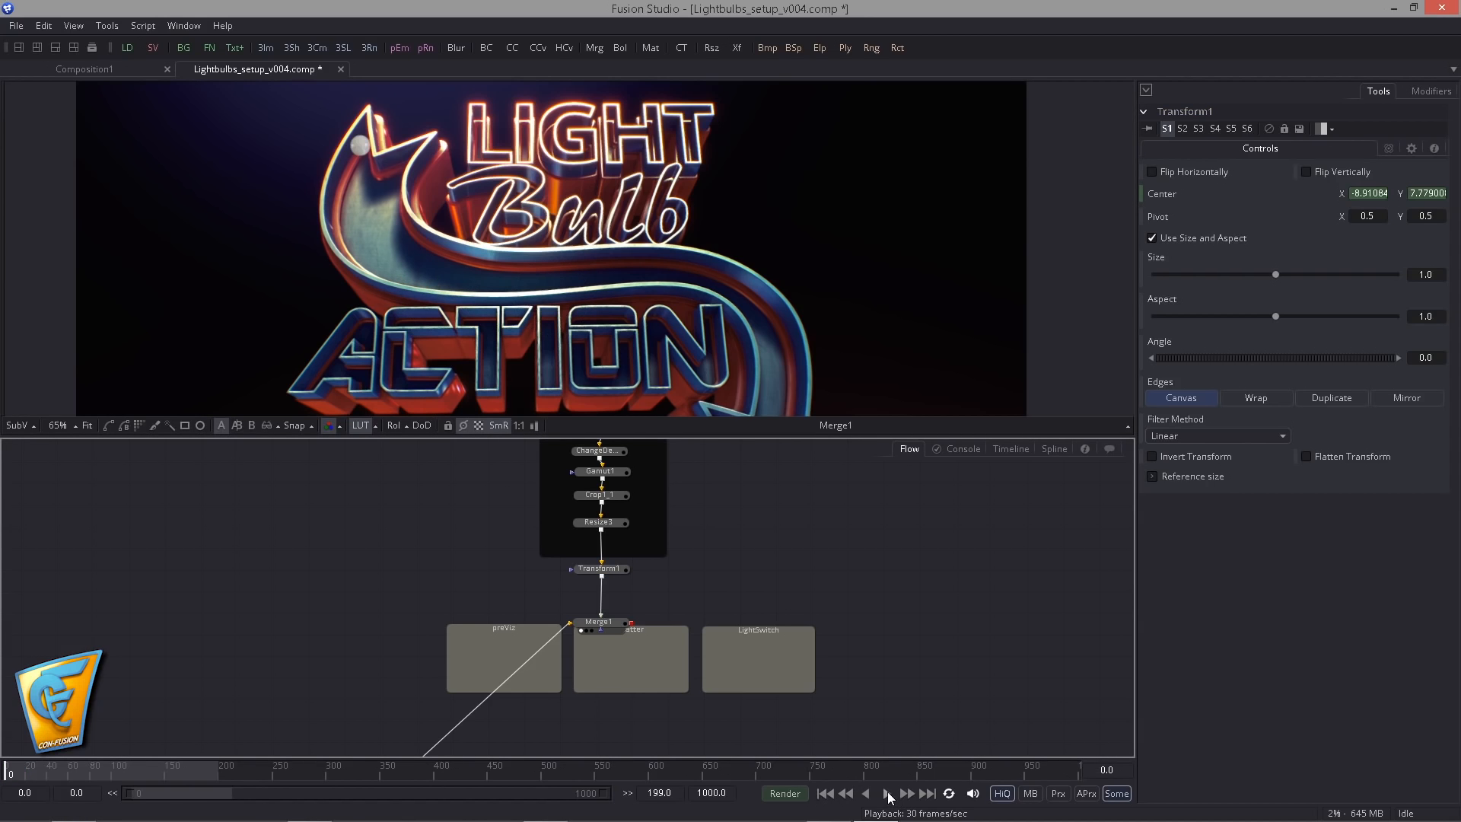
pyautogui.click(887, 794)
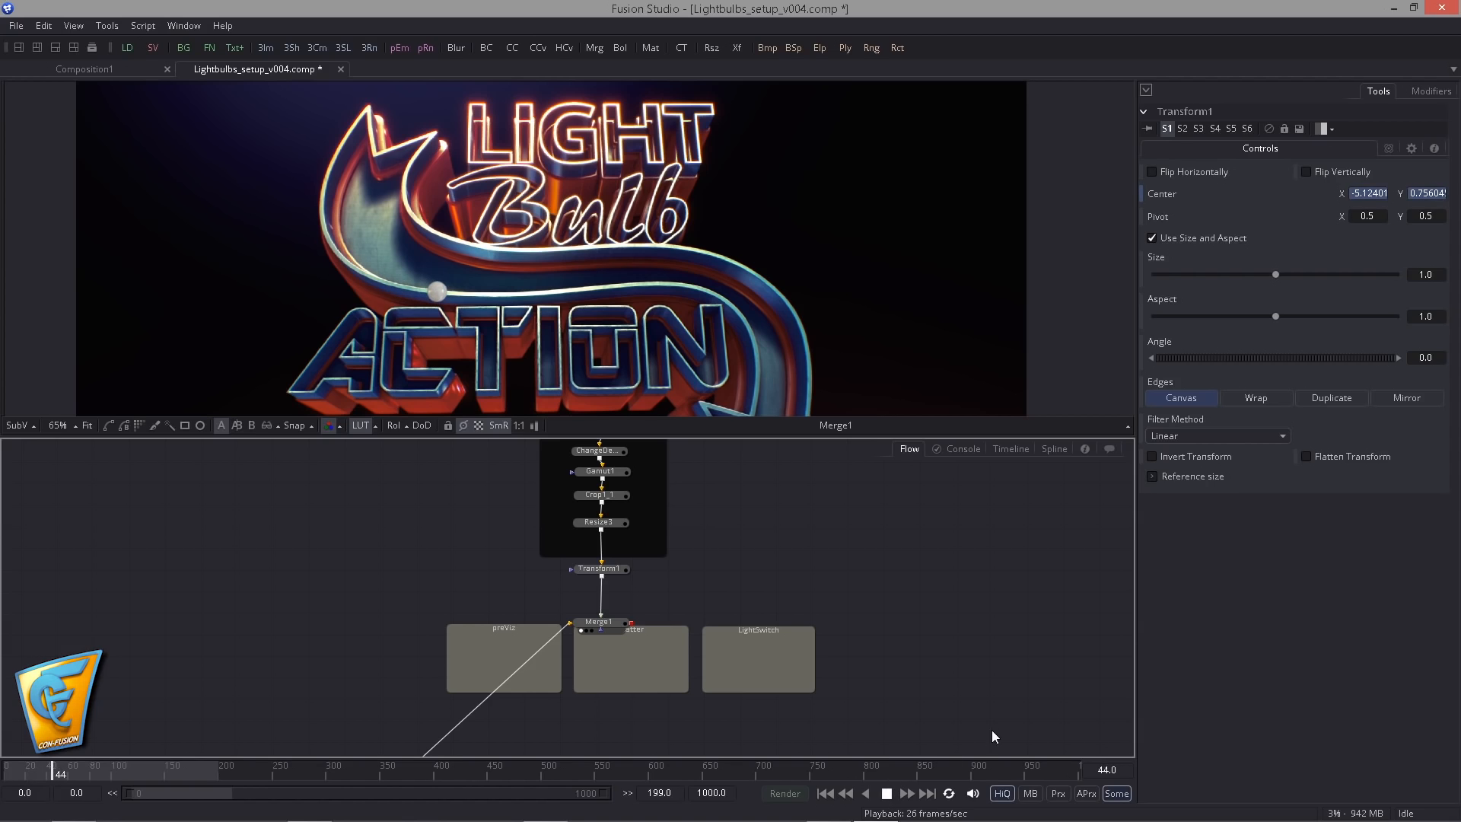
pyautogui.click(886, 794)
pyautogui.click(825, 794)
pyautogui.click(885, 796)
pyautogui.click(826, 794)
pyautogui.click(887, 794)
pyautogui.click(824, 794)
pyautogui.scroll(3, 630, 563)
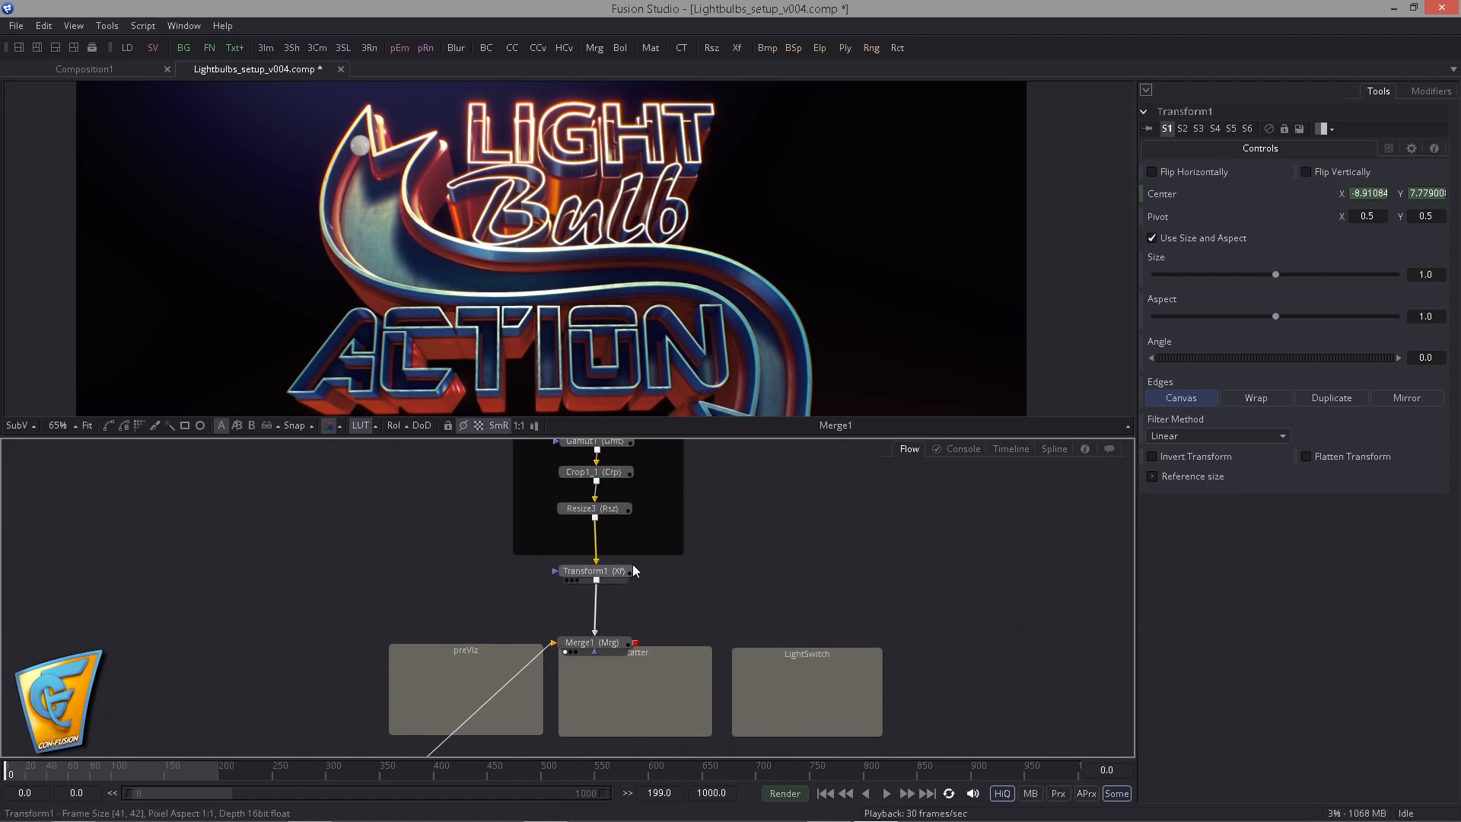
# - View Transform1's output on its own around the bulb's small canvas
pyautogui.click(574, 566)
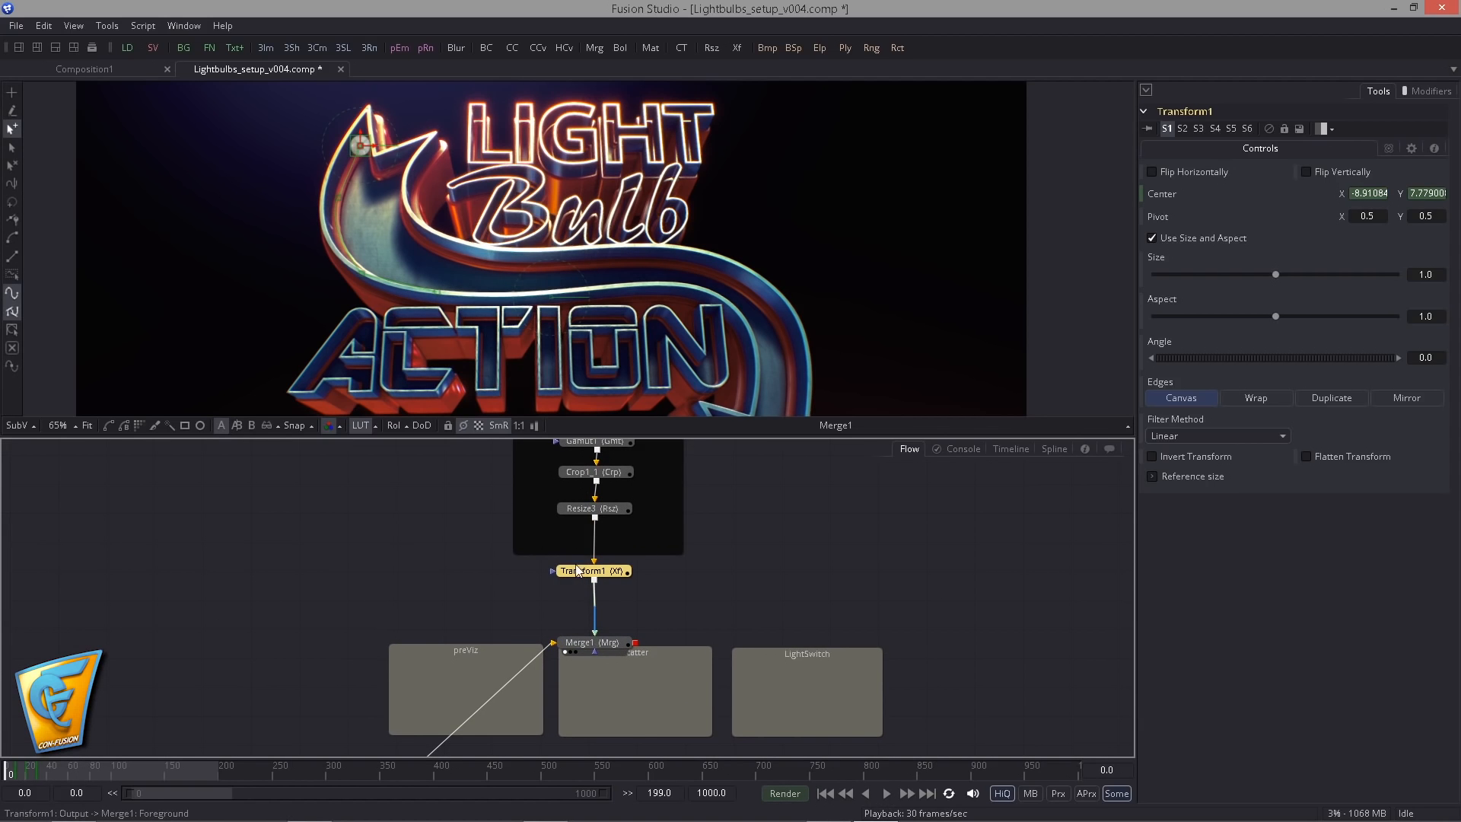
pyautogui.press('1')
pyautogui.click(556, 447)
pyautogui.click(718, 358)
pyautogui.scroll(4, 548, 303)
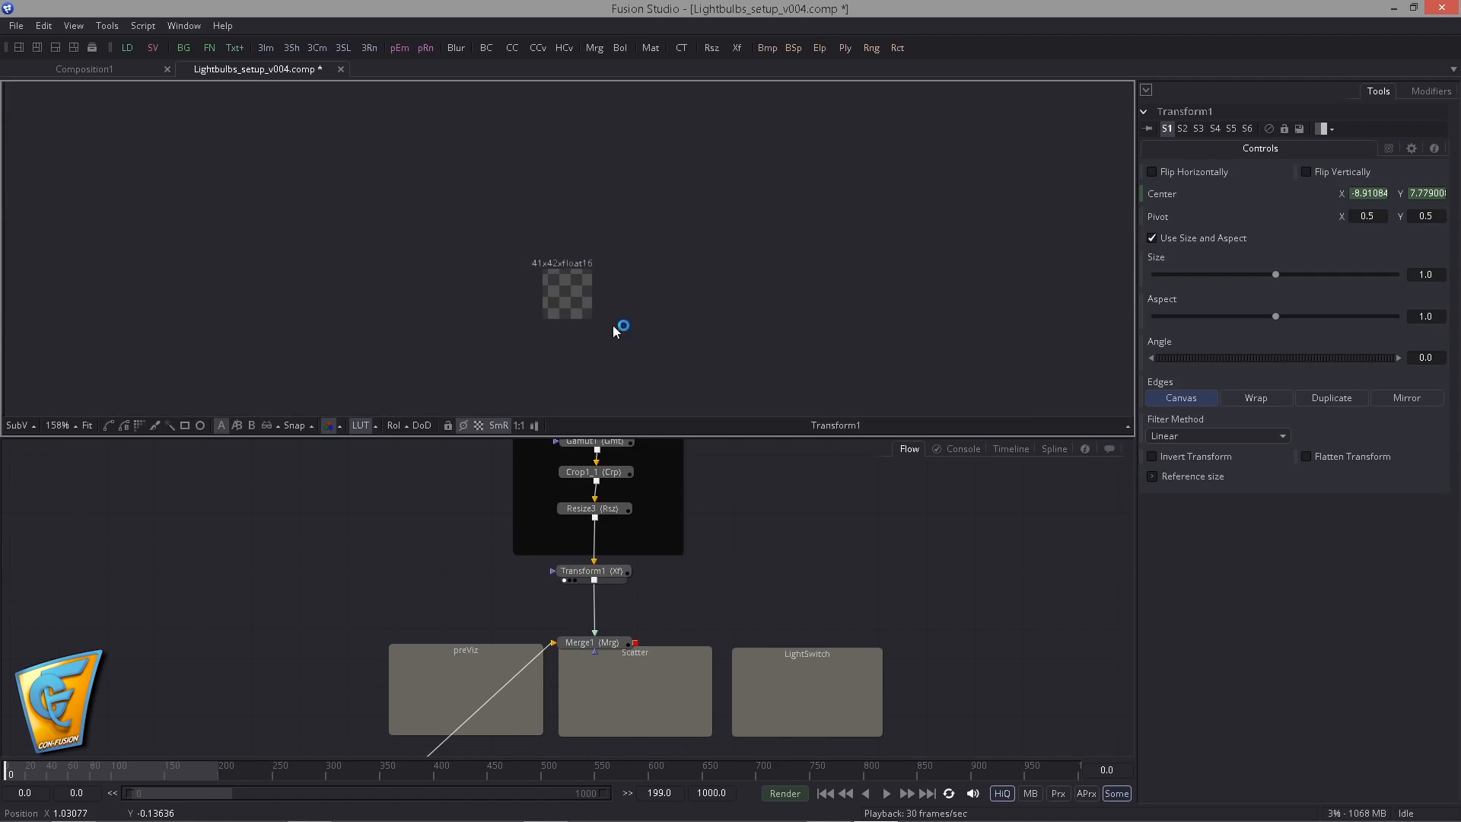
pyautogui.moveTo(665, 346); pyautogui.dragTo(633, 303)
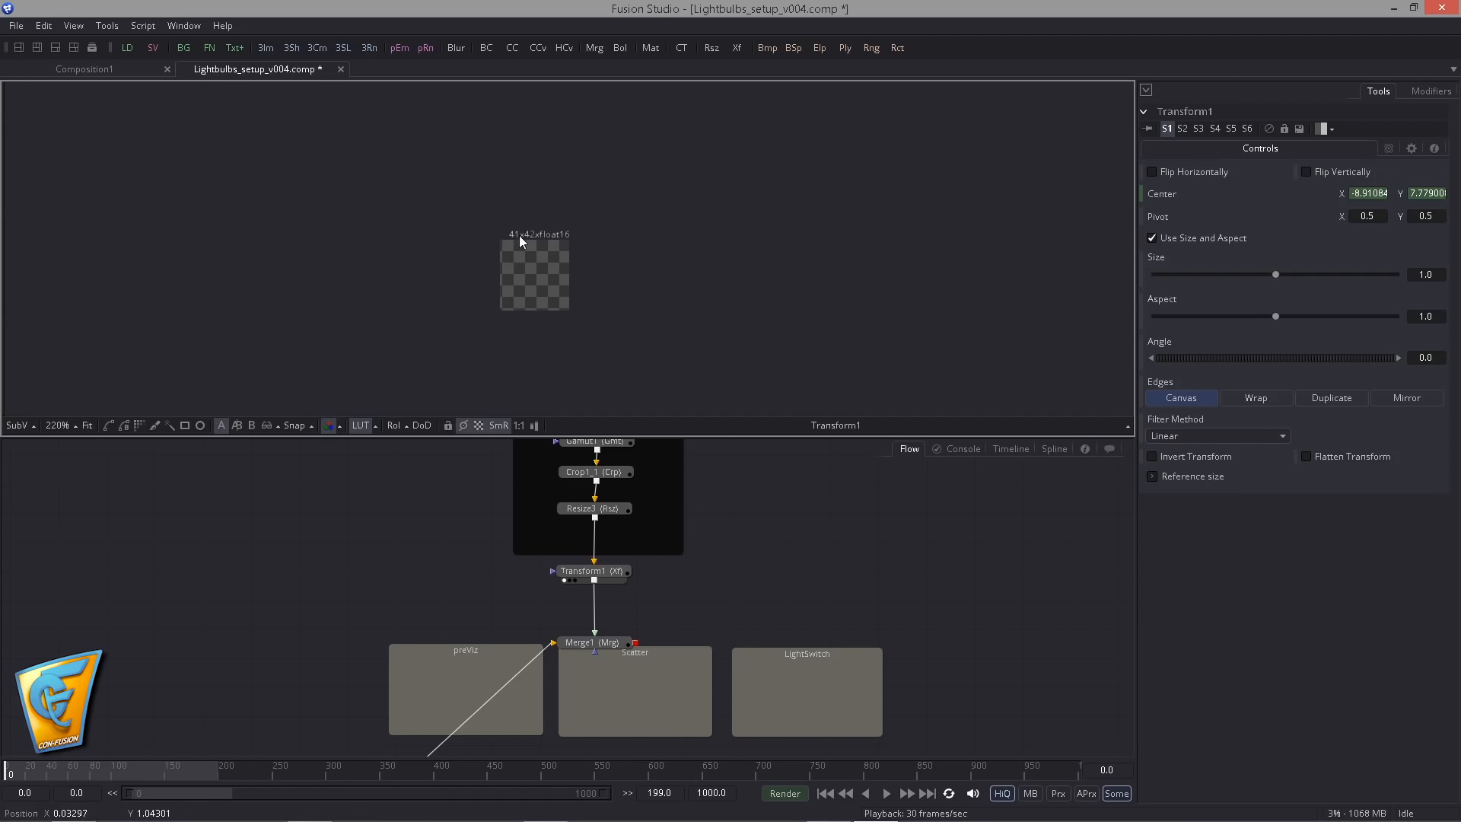
# - Try inserting a Trails tool between Transform1 and Merge1
pyautogui.moveTo(376, 728); pyautogui.dragTo(451, 550)
pyautogui.click(347, 679)
pyautogui.moveTo(654, 460); pyautogui.dragTo(563, 704)
pyautogui.click(567, 662)
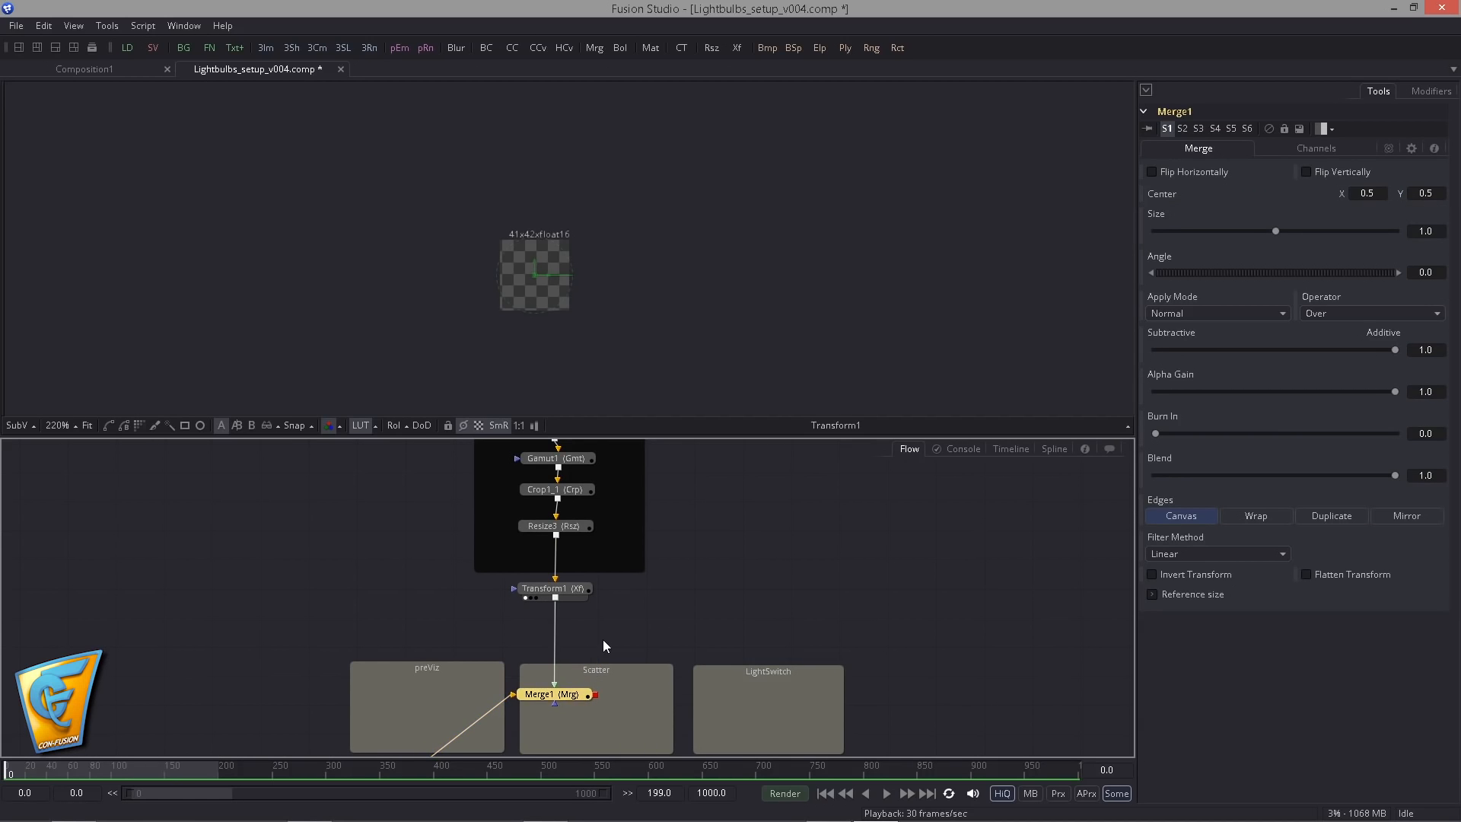
pyautogui.click(571, 595)
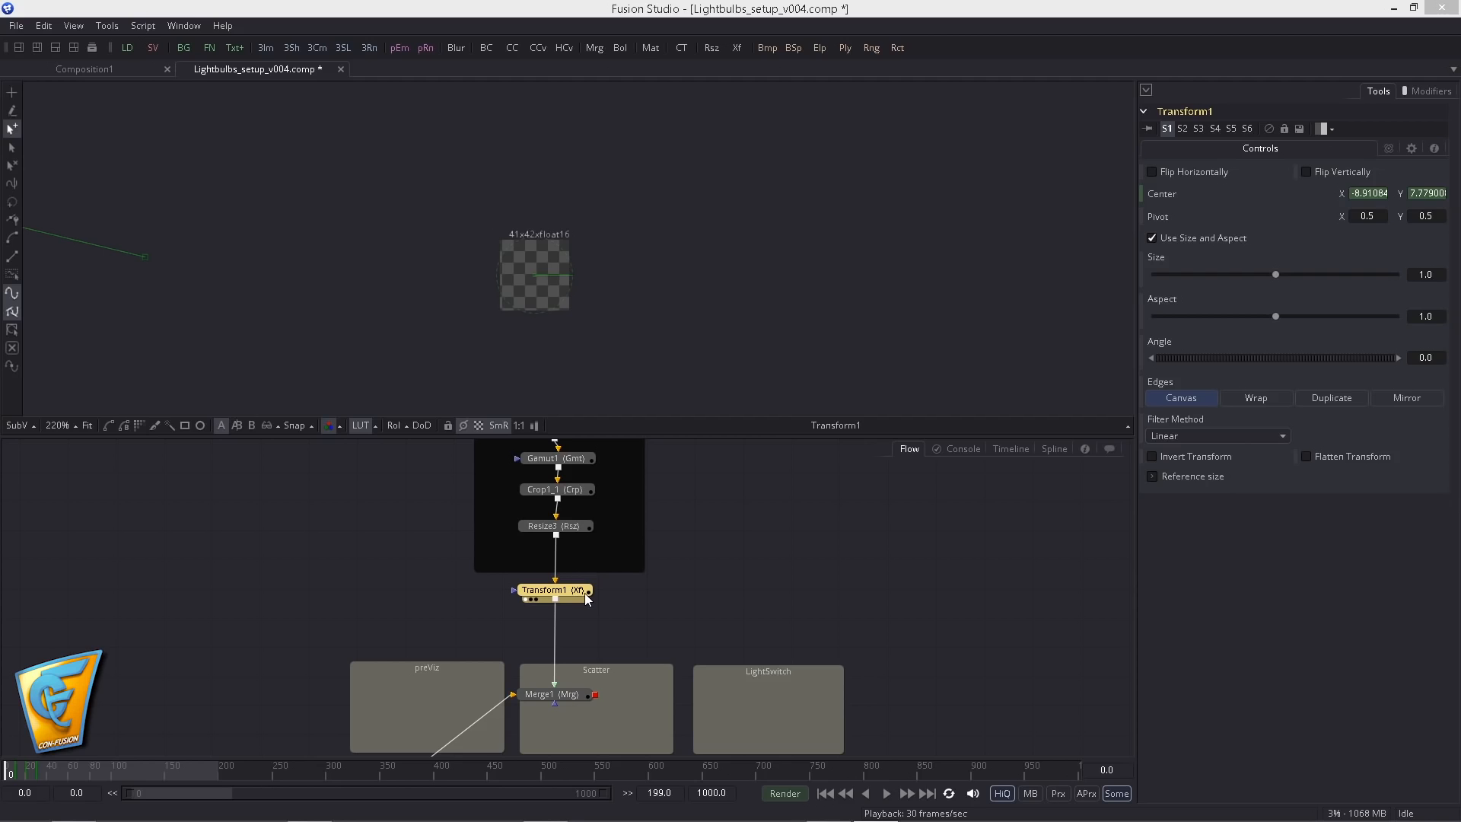
pyautogui.press('Return')
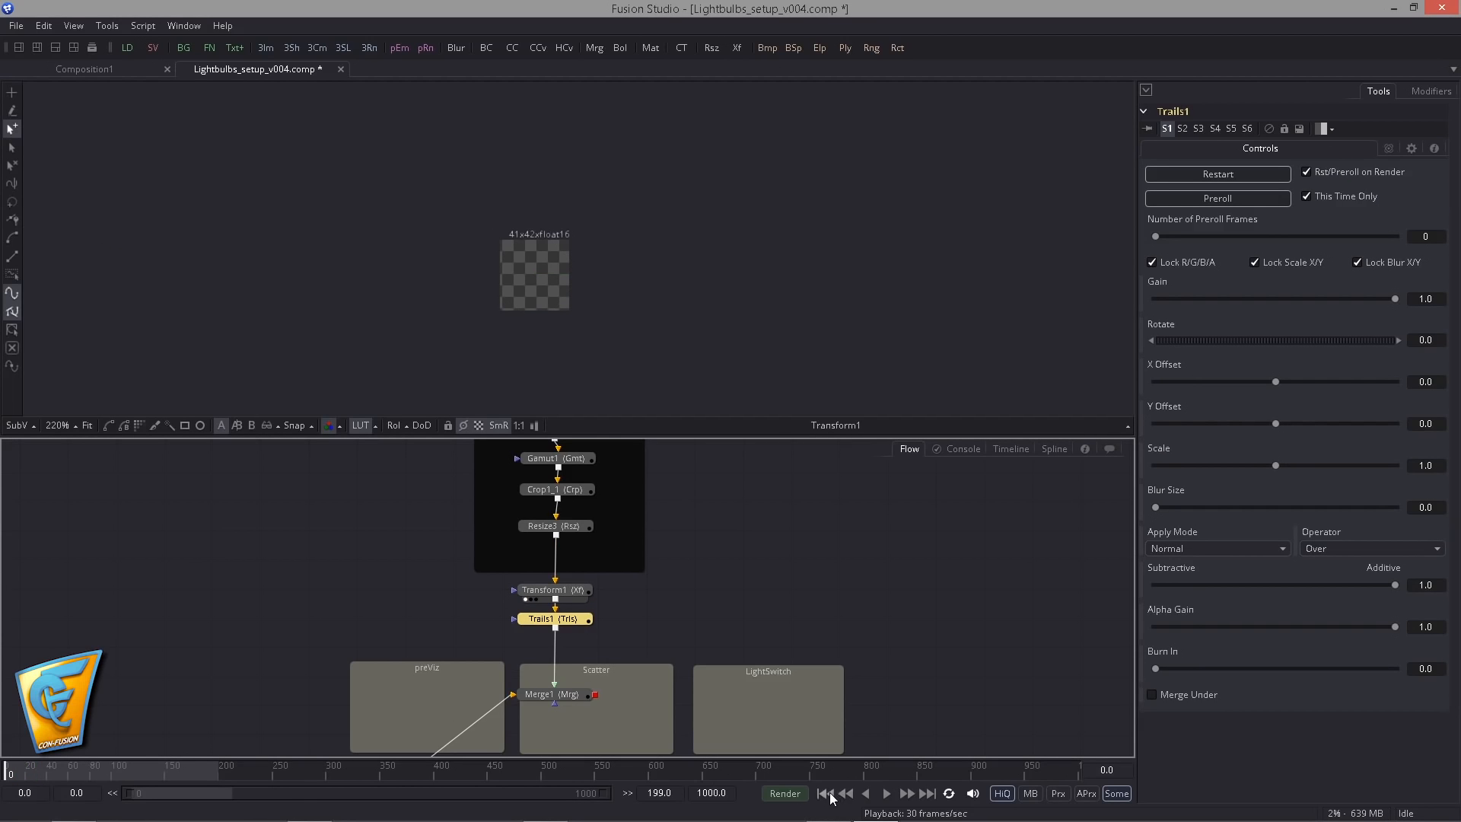
# - Restart the trails and play the Merge1 result, then stop and return to the first frame
pyautogui.moveTo(551, 694); pyautogui.dragTo(504, 334)
pyautogui.click(563, 618)
pyautogui.click(1186, 176)
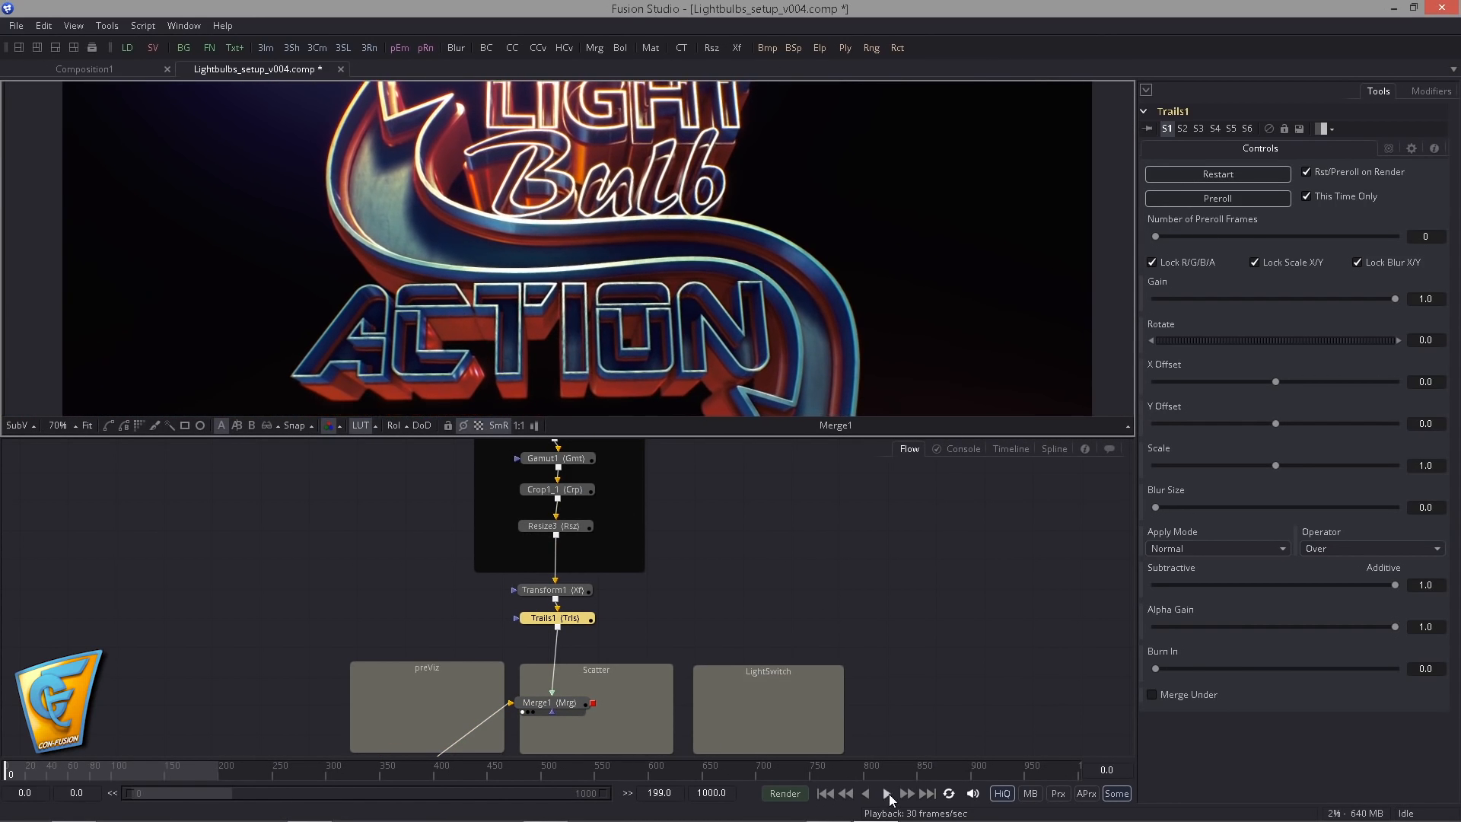
pyautogui.click(887, 794)
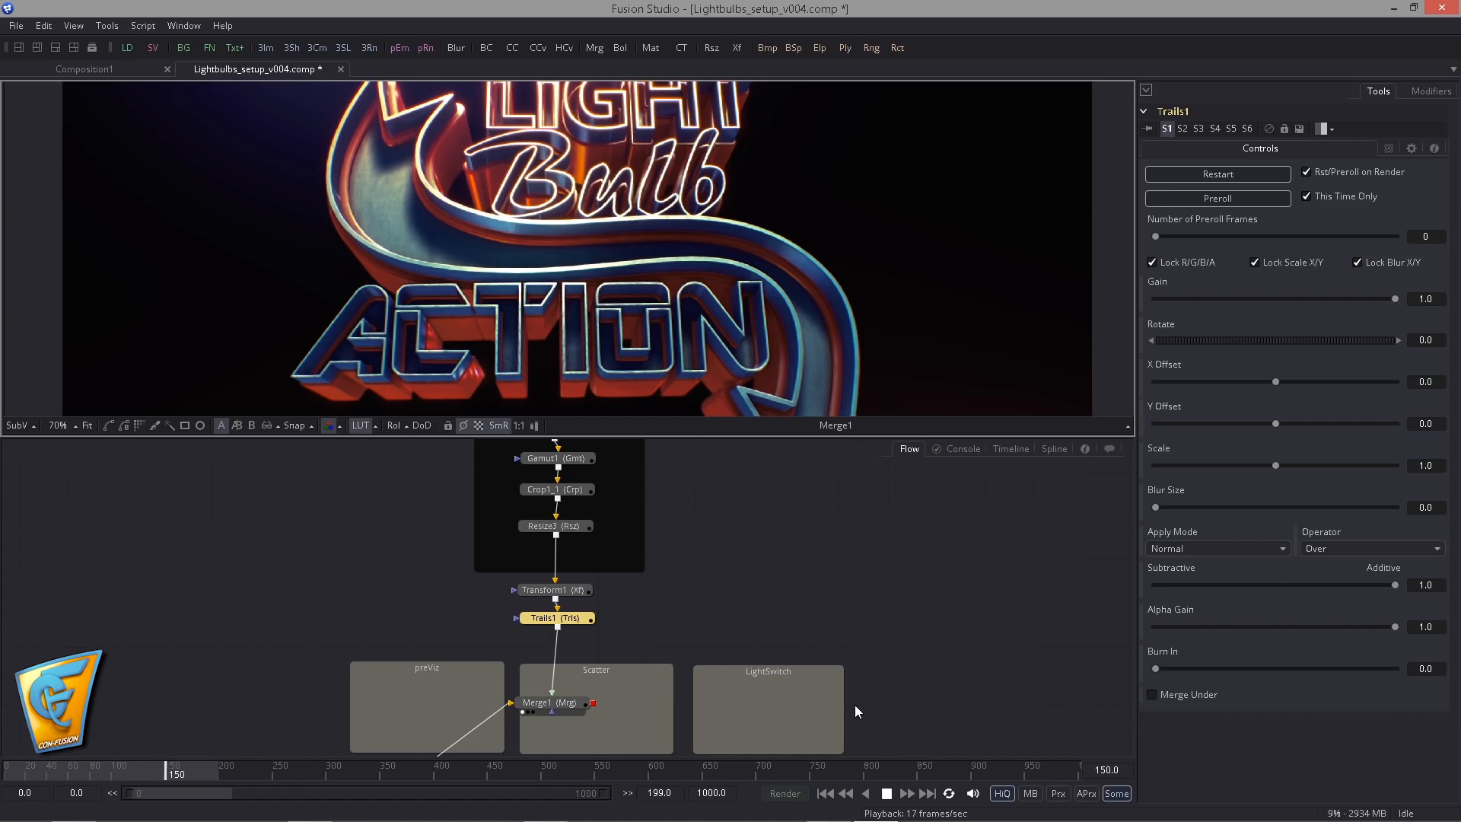
pyautogui.click(886, 792)
pyautogui.click(825, 793)
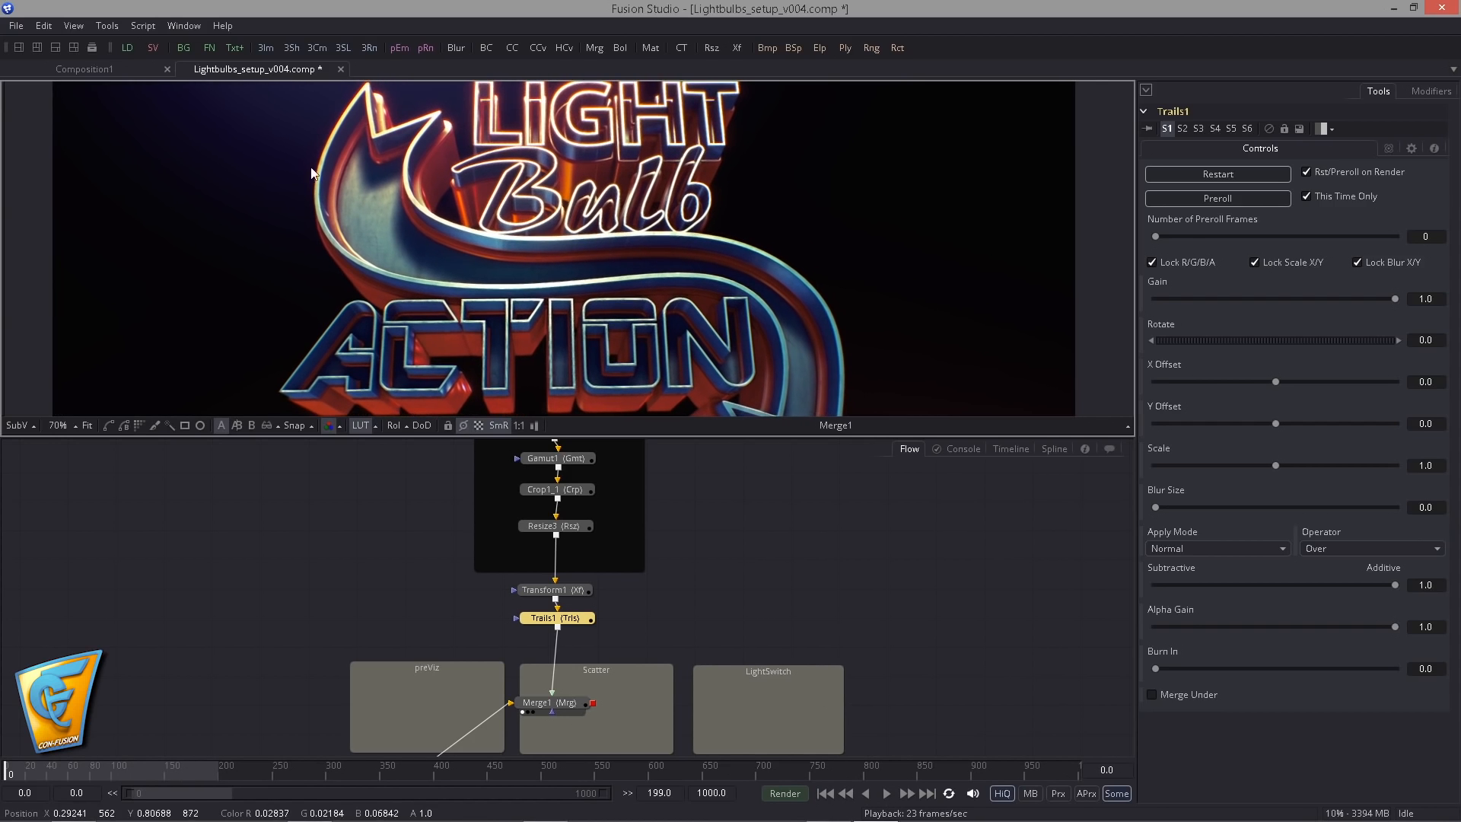
# - Inspect the controls of Transform1, Trails1 and Merge1 in turn
pyautogui.click(542, 591)
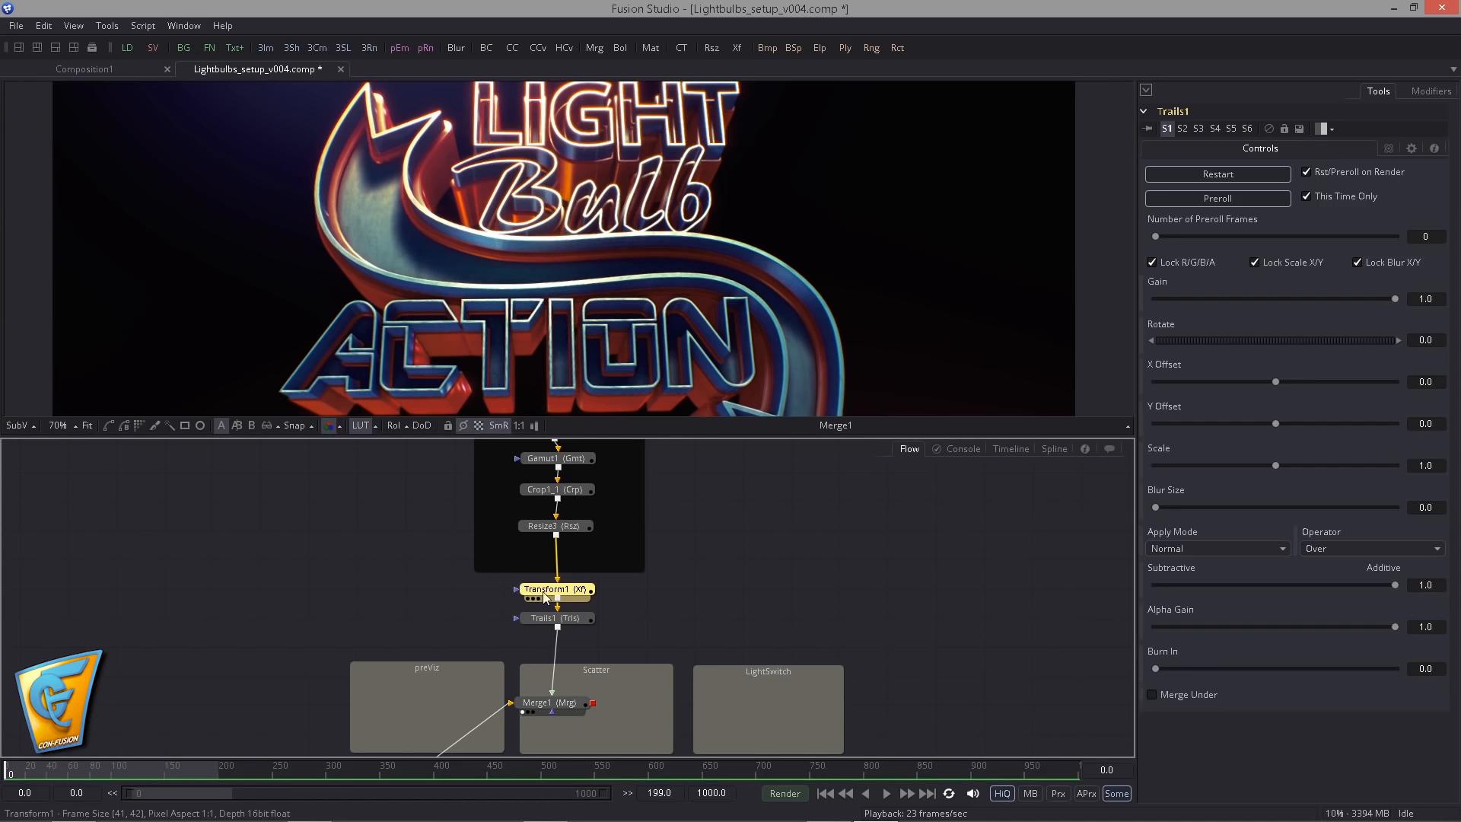
pyautogui.click(576, 621)
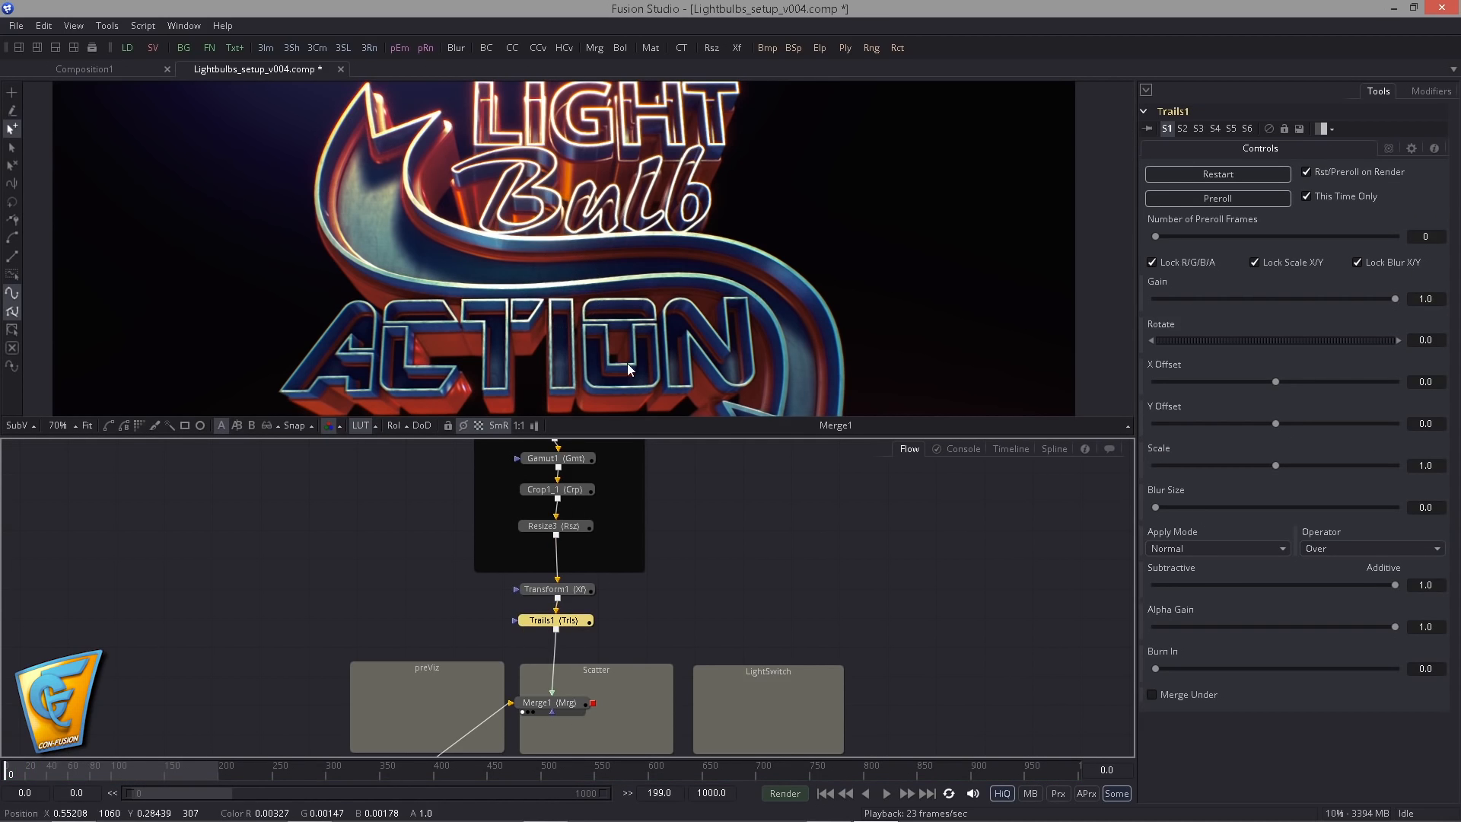
pyautogui.keyDown('ctrl'); pyautogui.click(568, 593); pyautogui.keyUp('ctrl')
pyautogui.click(563, 592)
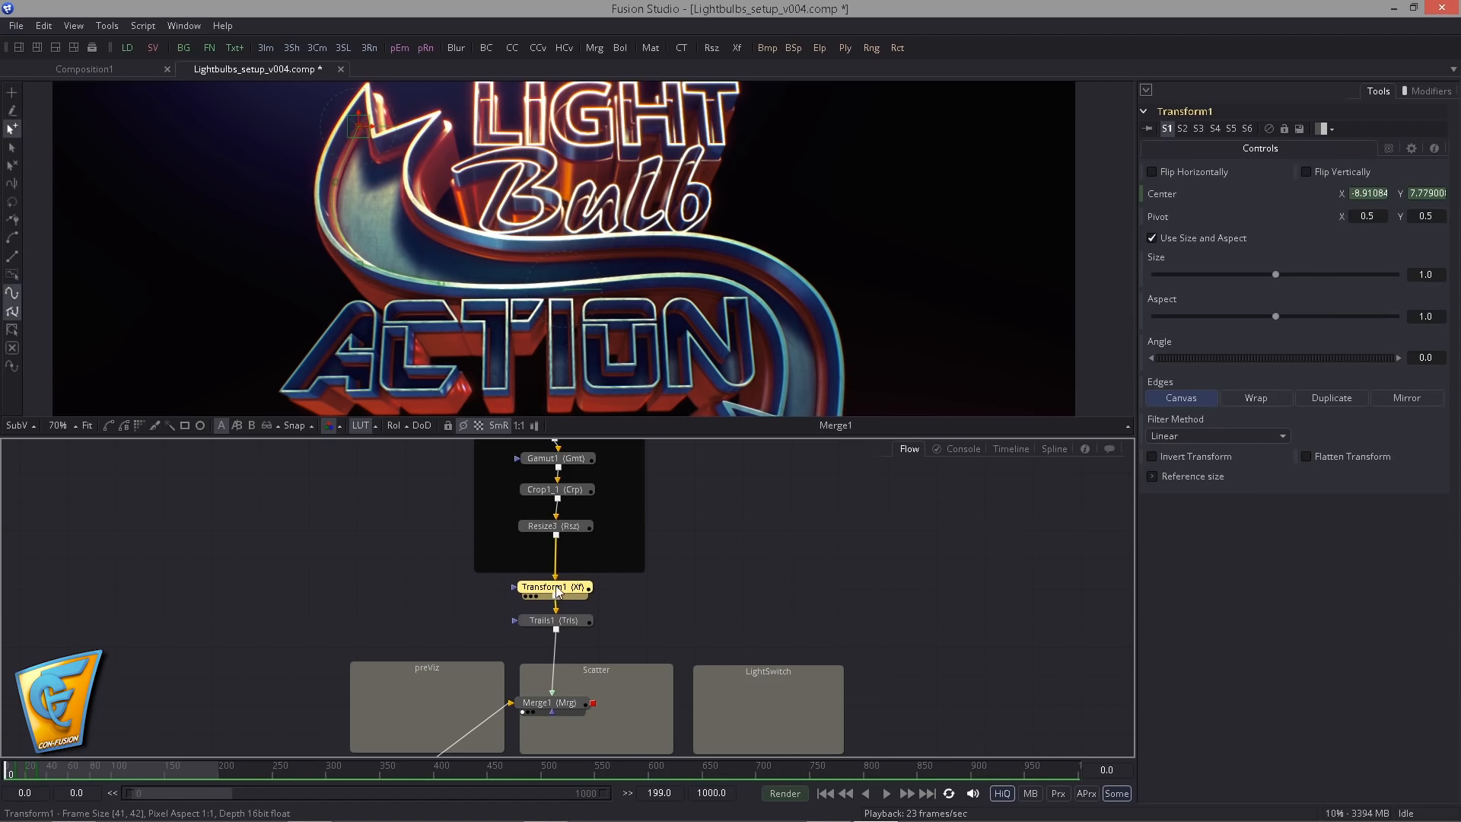
pyautogui.click(549, 623)
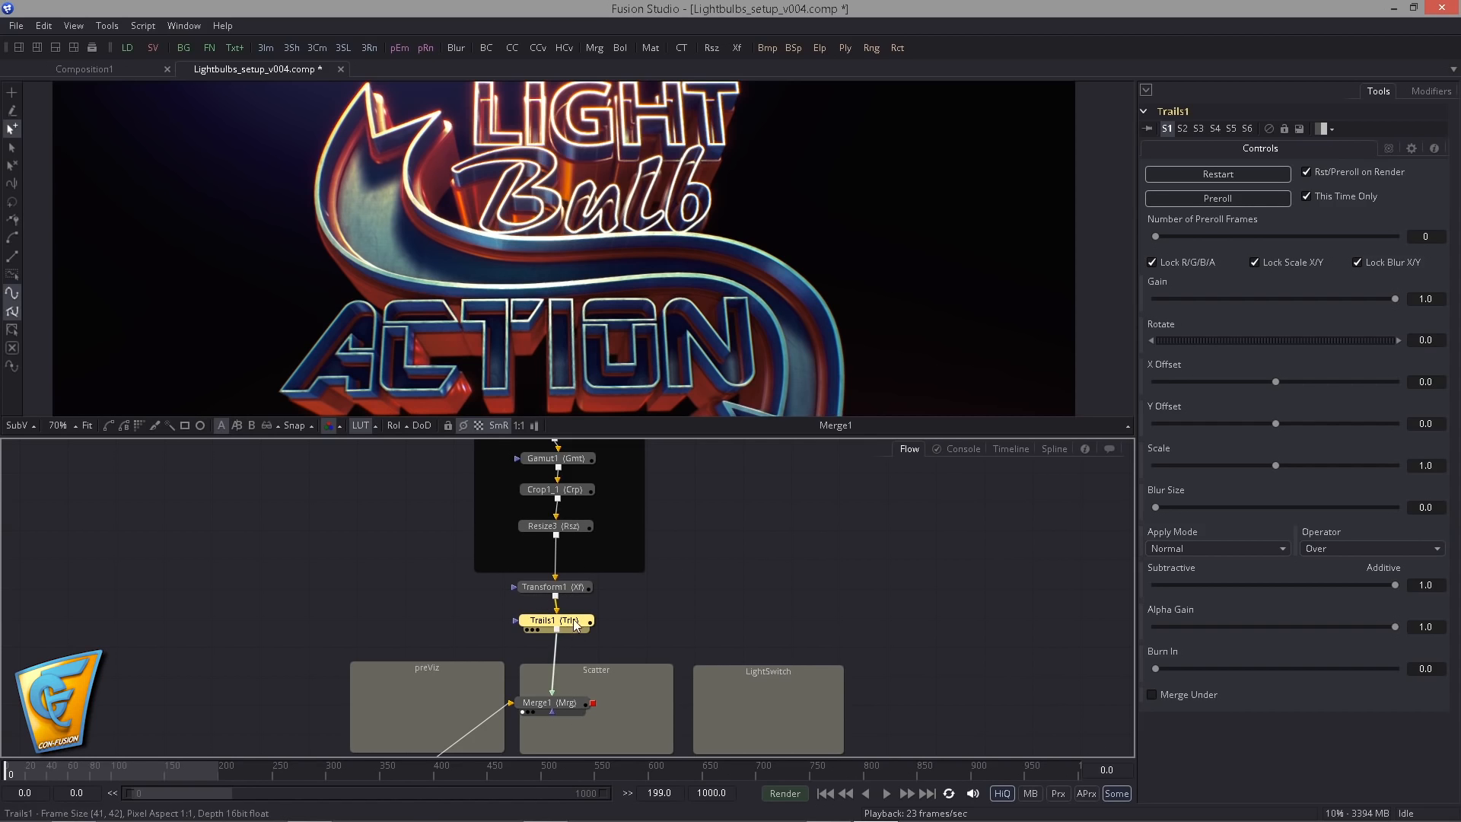
pyautogui.moveTo(550, 702); pyautogui.dragTo(554, 704)
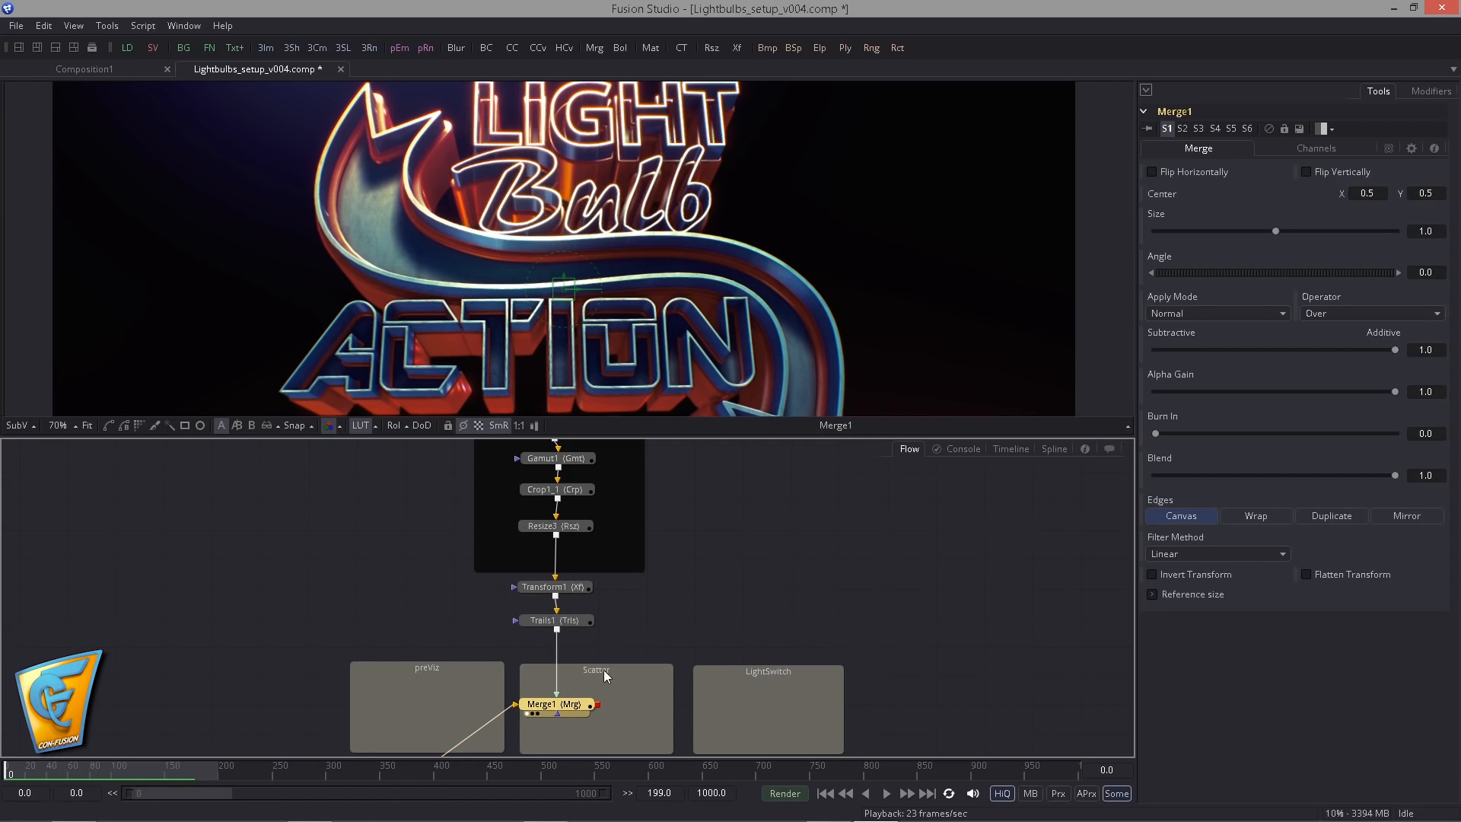
# - Delete the Transform1 and Trails1 tools between Resize3 and Merge1
pyautogui.click(566, 565)
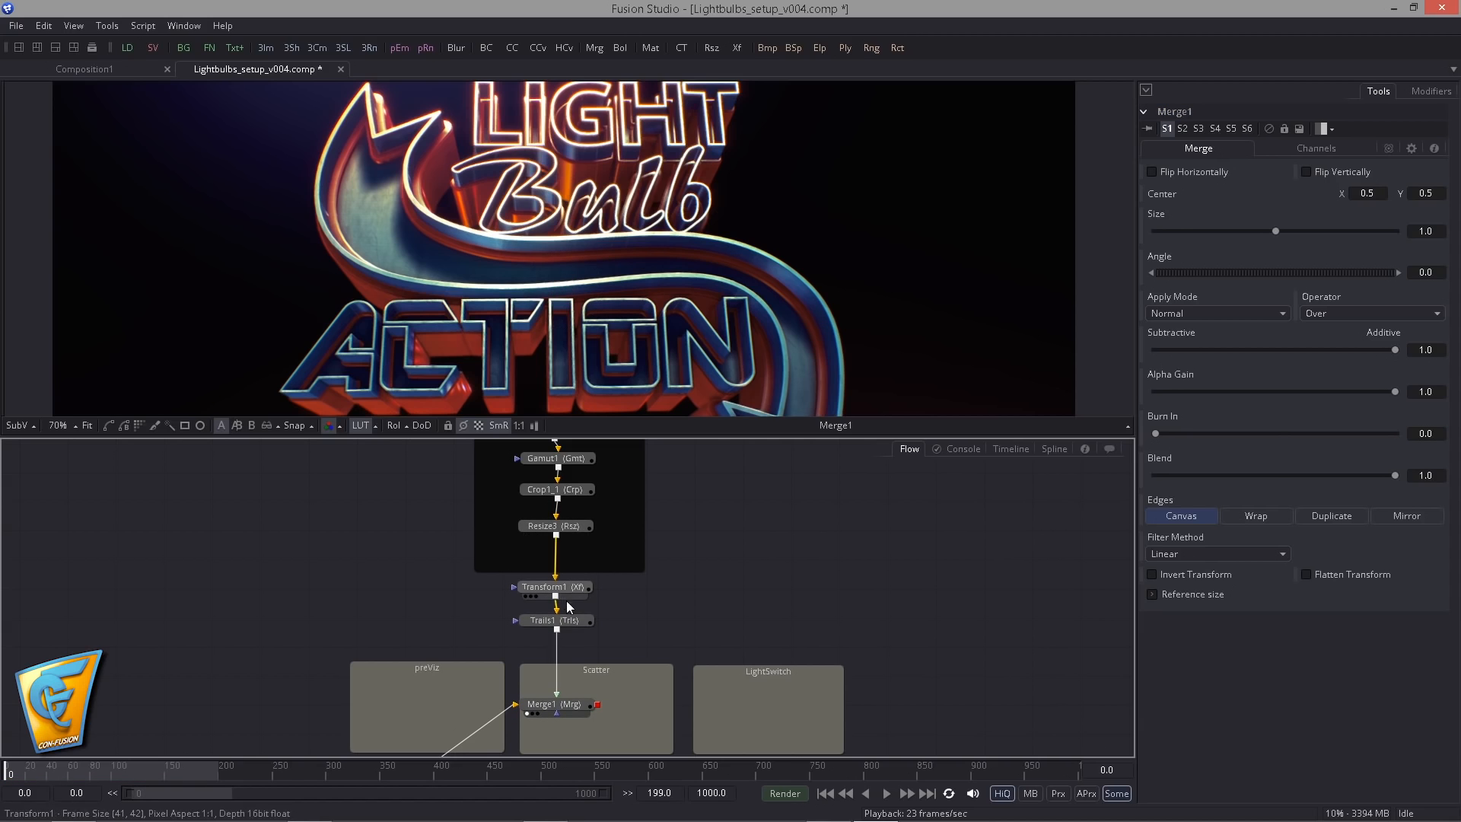
pyautogui.click(566, 620)
pyautogui.press('Delete')
pyautogui.press('Delete')
pyautogui.moveTo(509, 506); pyautogui.dragTo(513, 488)
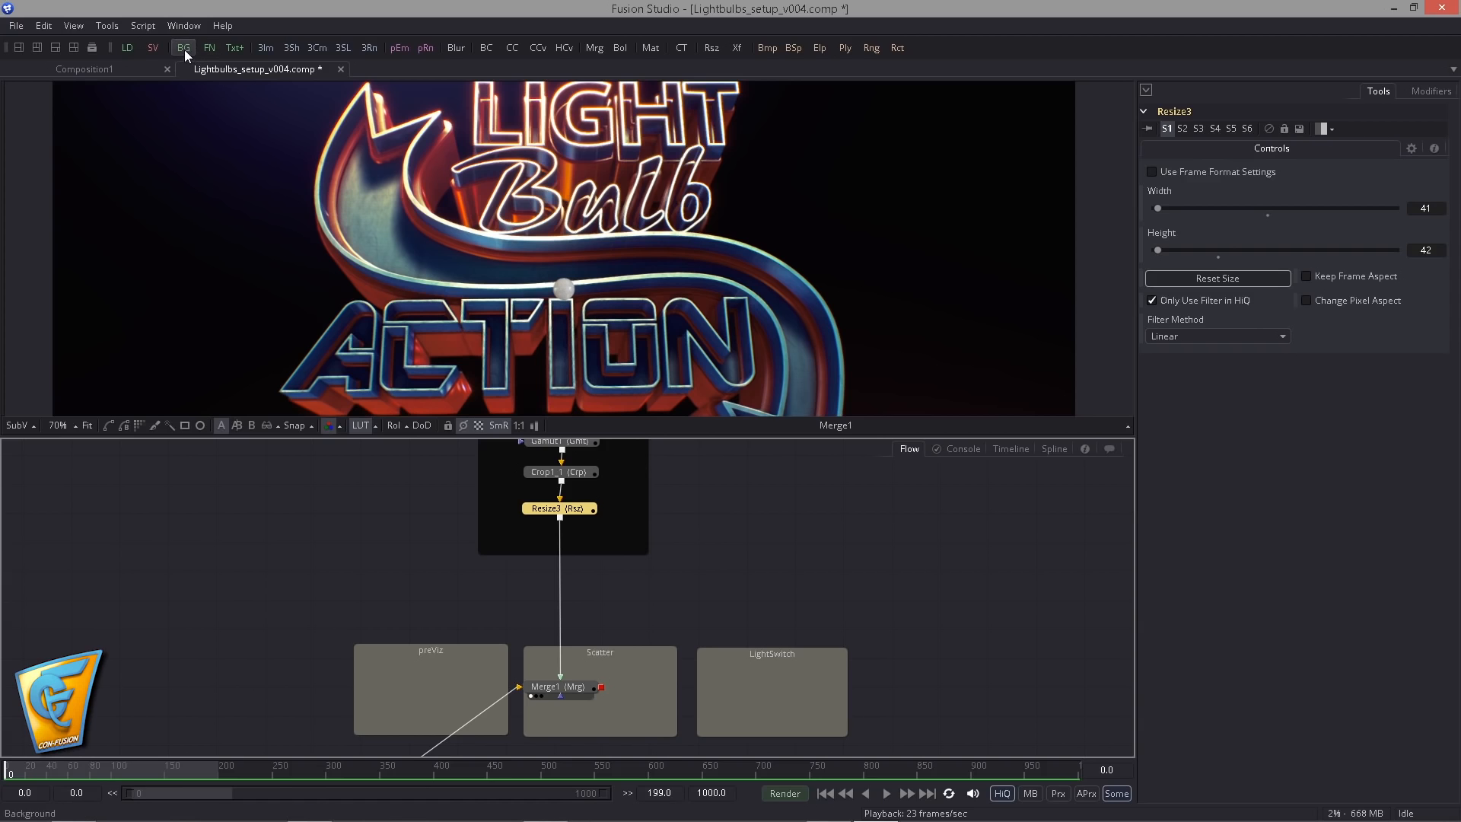
# - Add a Background tool beside the bulb's node chain and make it fully transparent with alpha 0
pyautogui.moveTo(184, 49); pyautogui.dragTo(458, 576)
pyautogui.press('1')
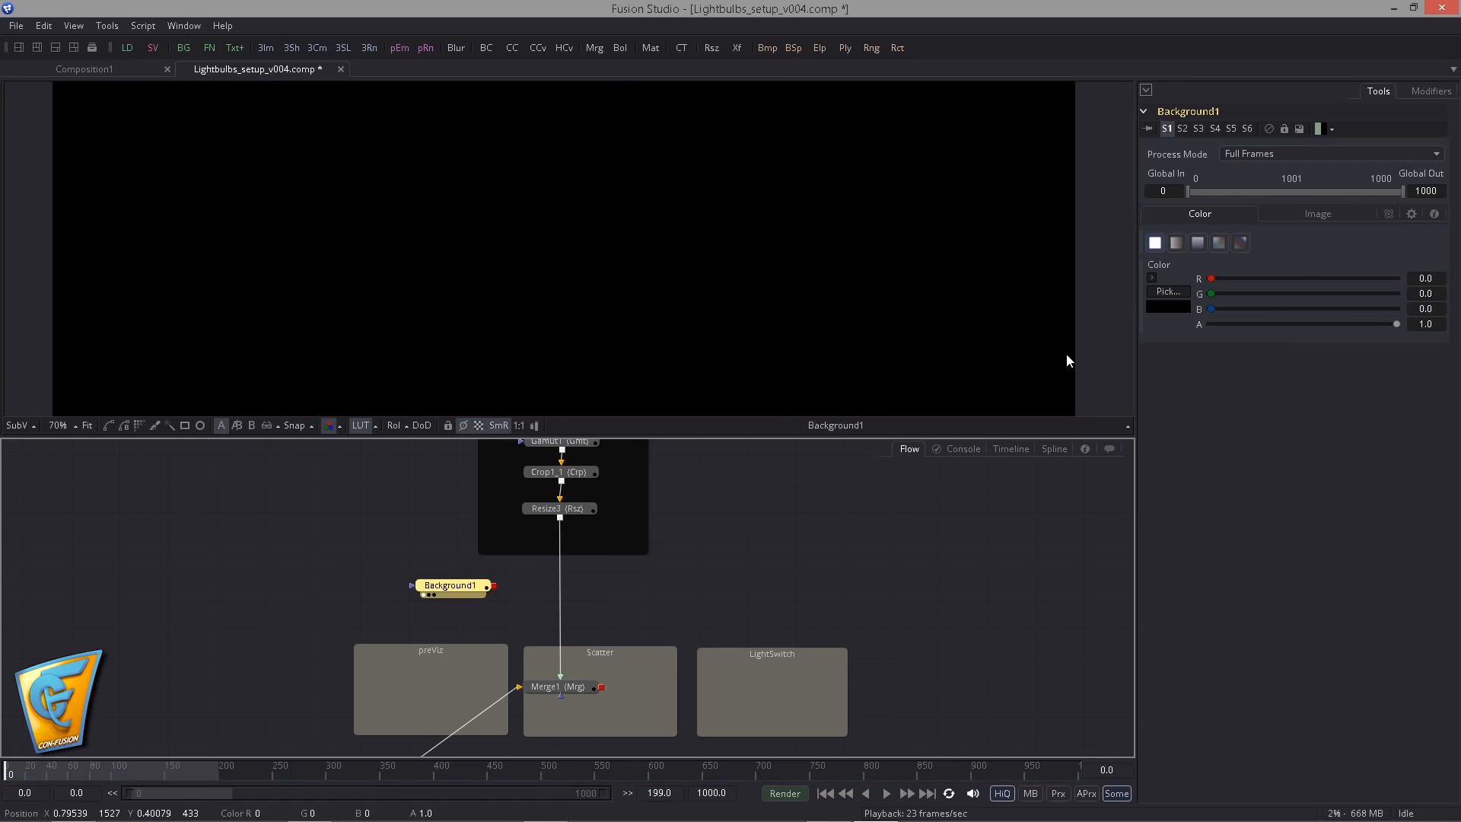
pyautogui.moveTo(1396, 324); pyautogui.dragTo(1195, 327)
pyautogui.moveTo(445, 594); pyautogui.dragTo(426, 614)
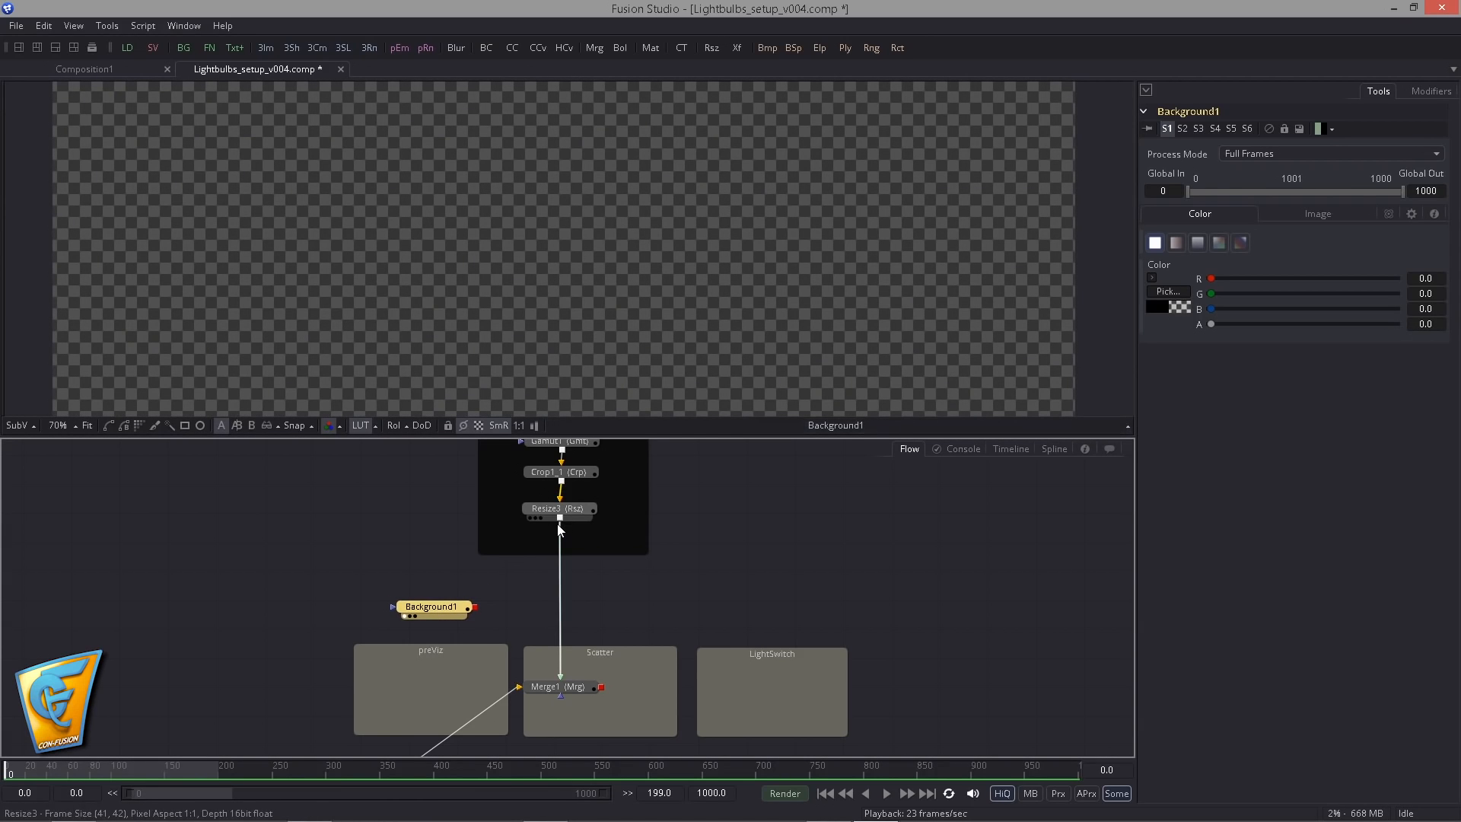
# - Merge the bulb from Resize3 over the transparent Background1 and view the merged result
pyautogui.moveTo(560, 519); pyautogui.dragTo(563, 317)
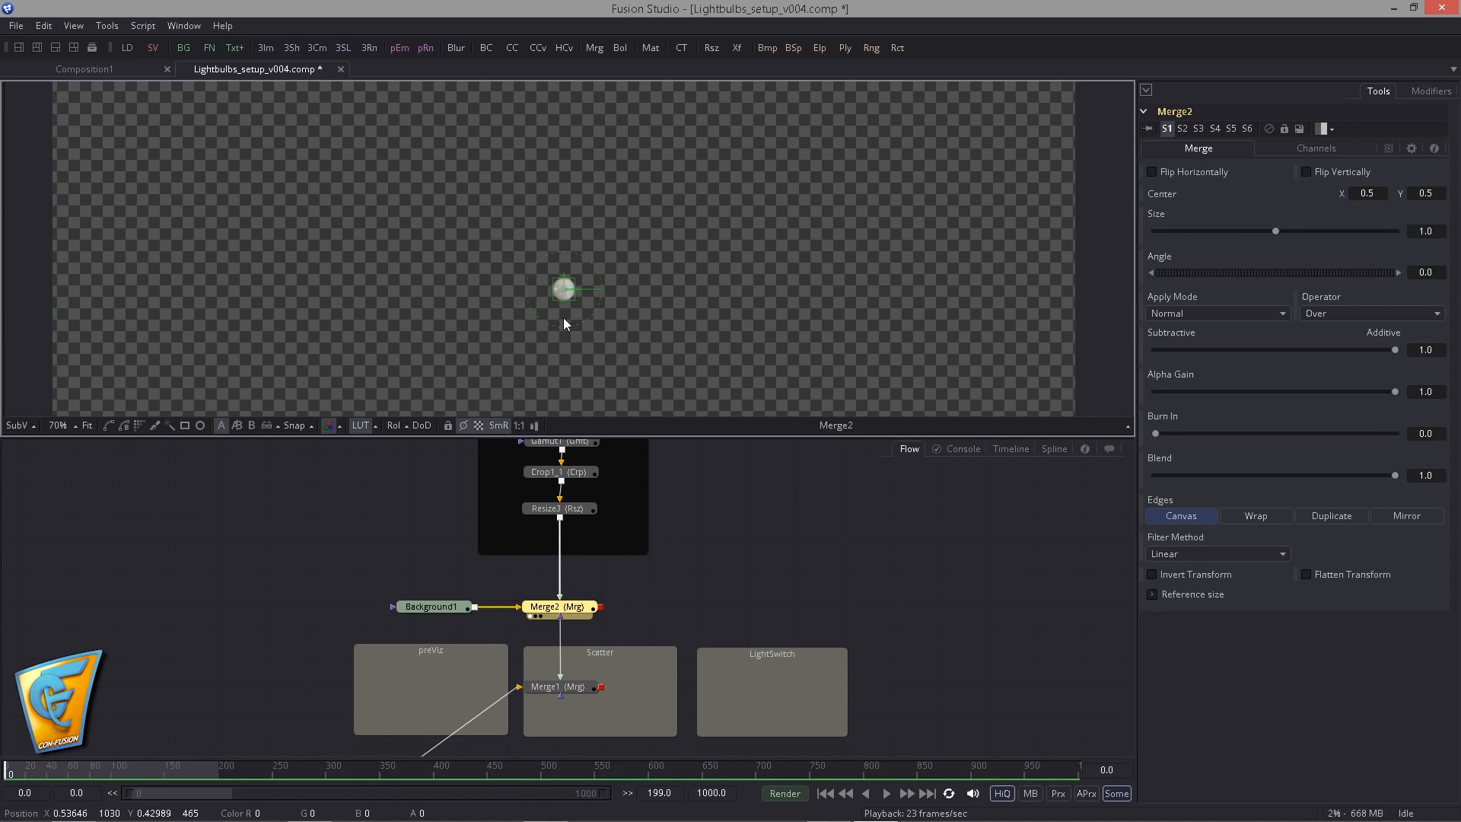
pyautogui.moveTo(543, 251); pyautogui.dragTo(381, 281)
pyautogui.click(727, 504)
pyautogui.click(576, 606)
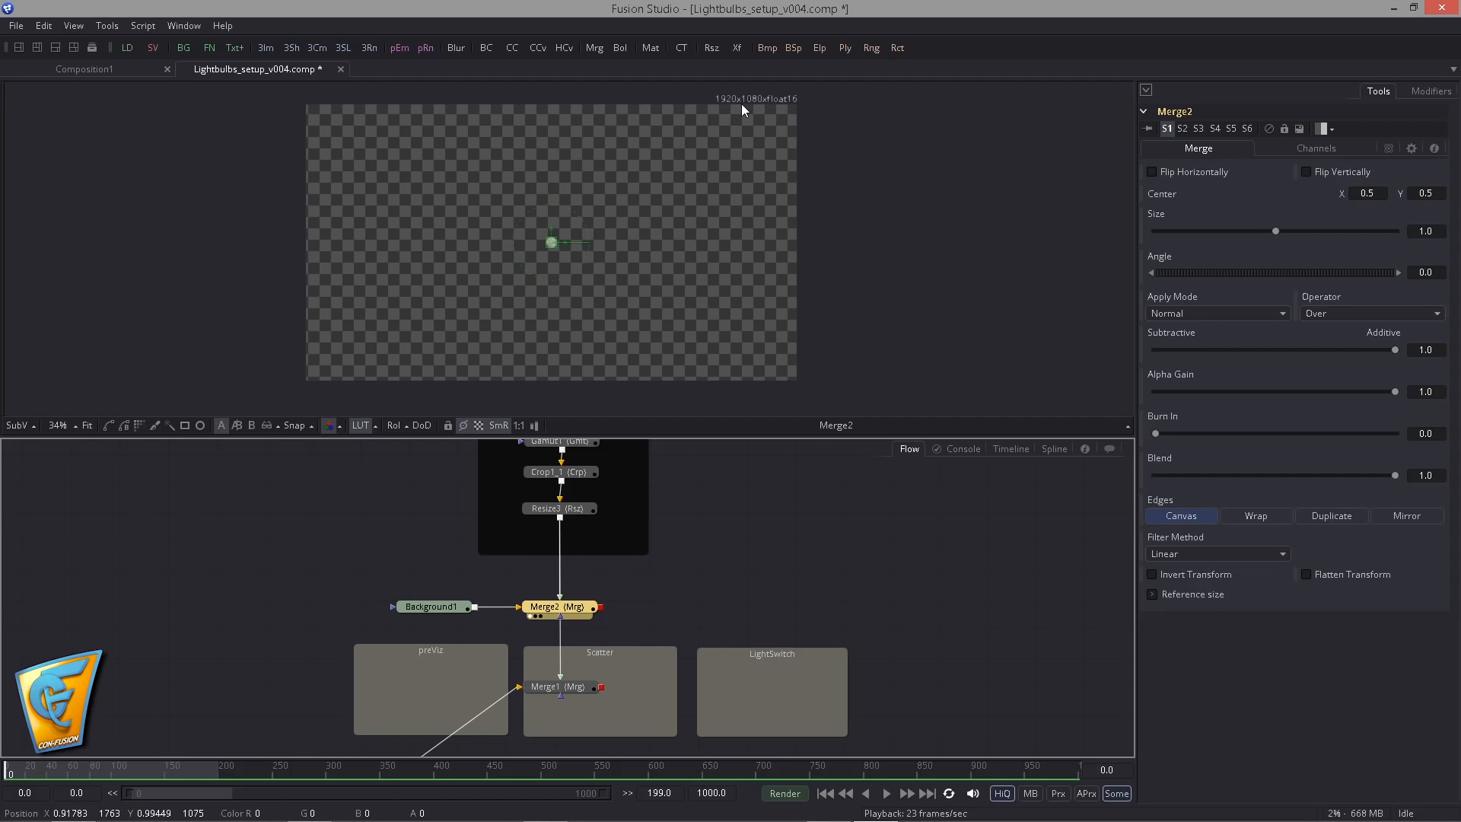
# - Move Background1 and Merge2 up in the flow and insert a Transform (Xf) tool after Merge2
pyautogui.scroll(1, 688, 632)
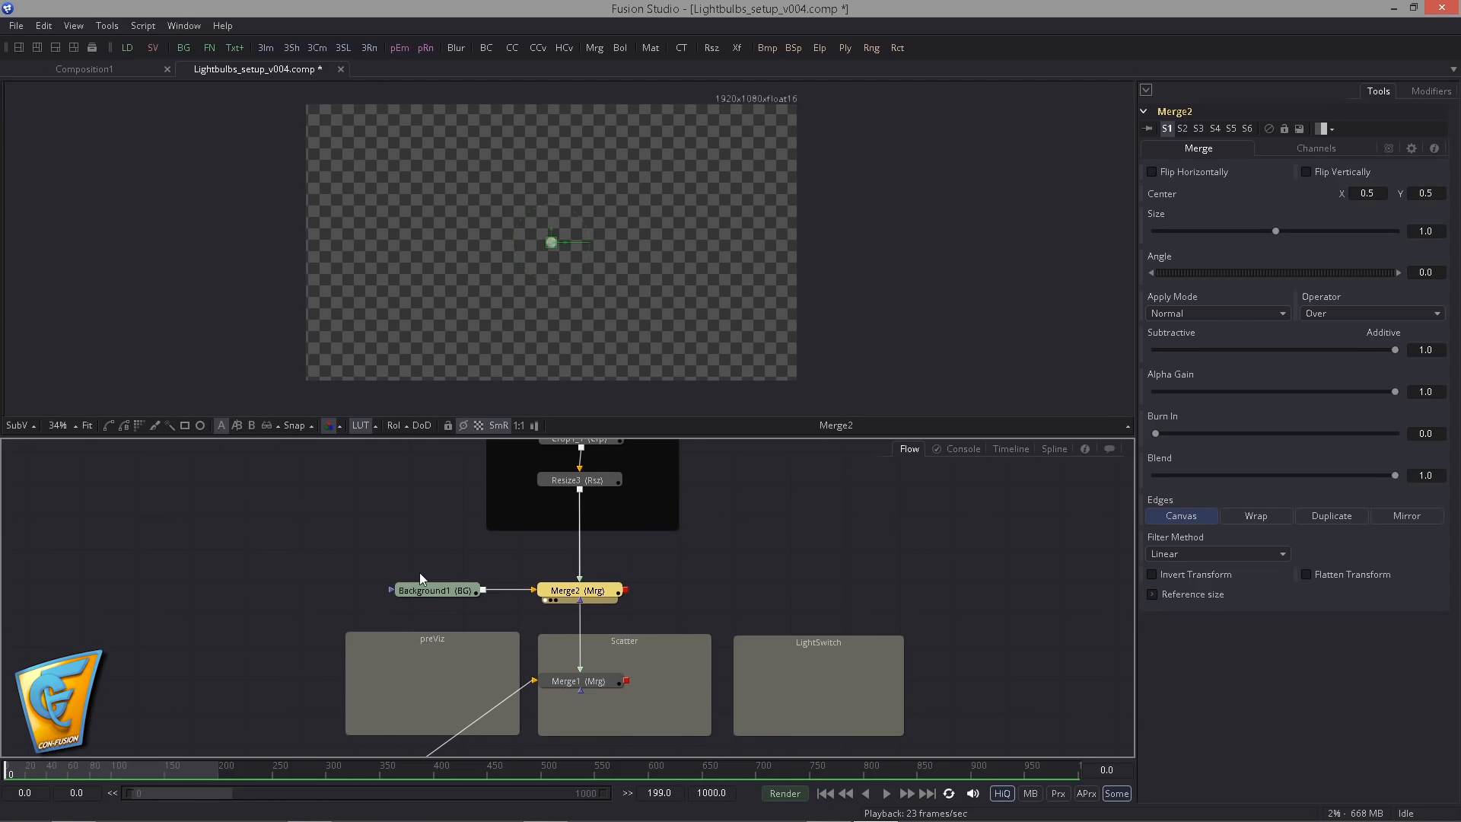
pyautogui.moveTo(419, 572); pyautogui.dragTo(584, 564)
pyautogui.click(597, 564)
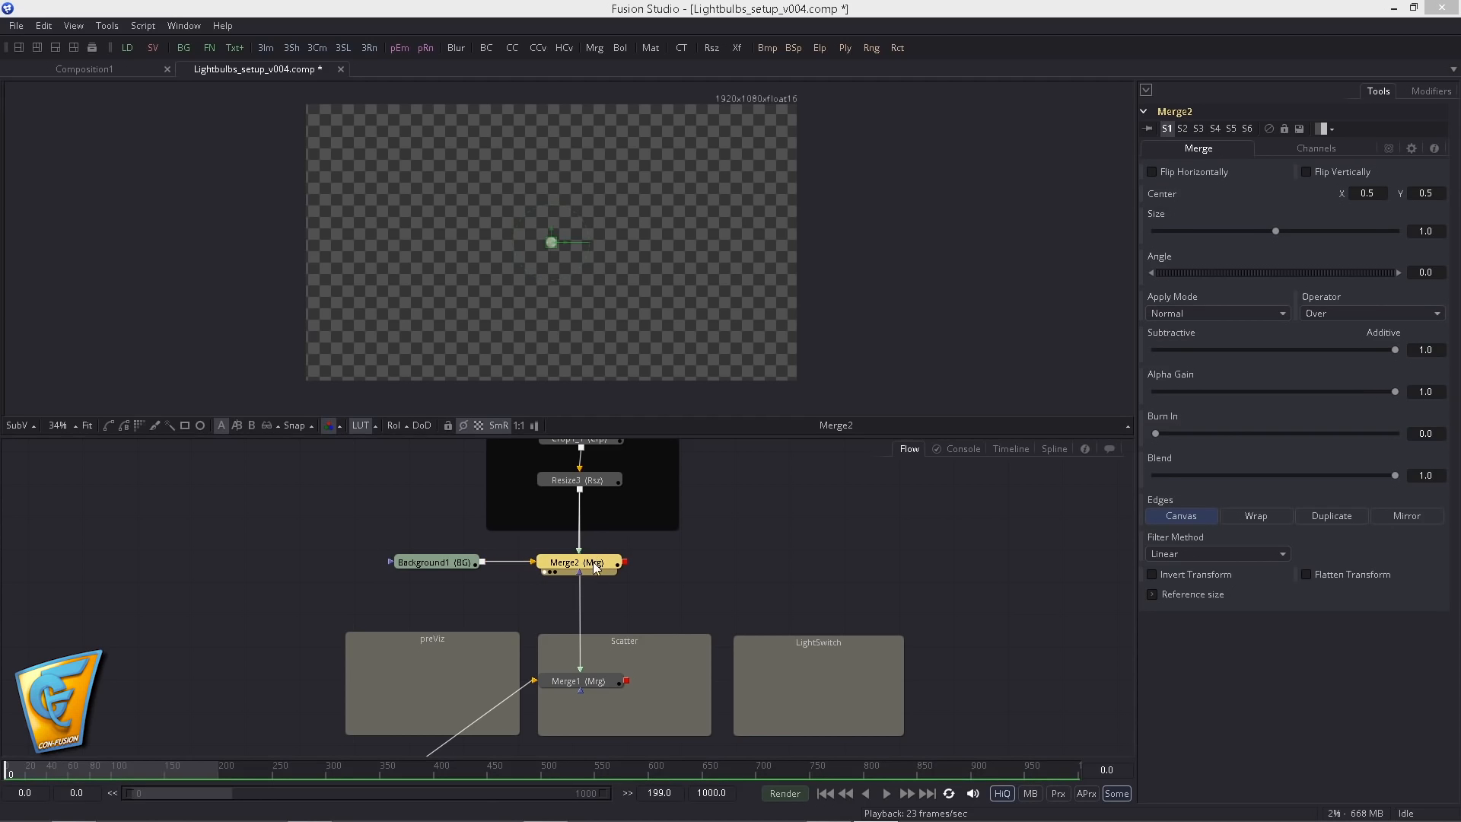
pyautogui.moveTo(0, 221); pyautogui.dragTo(739, 121)
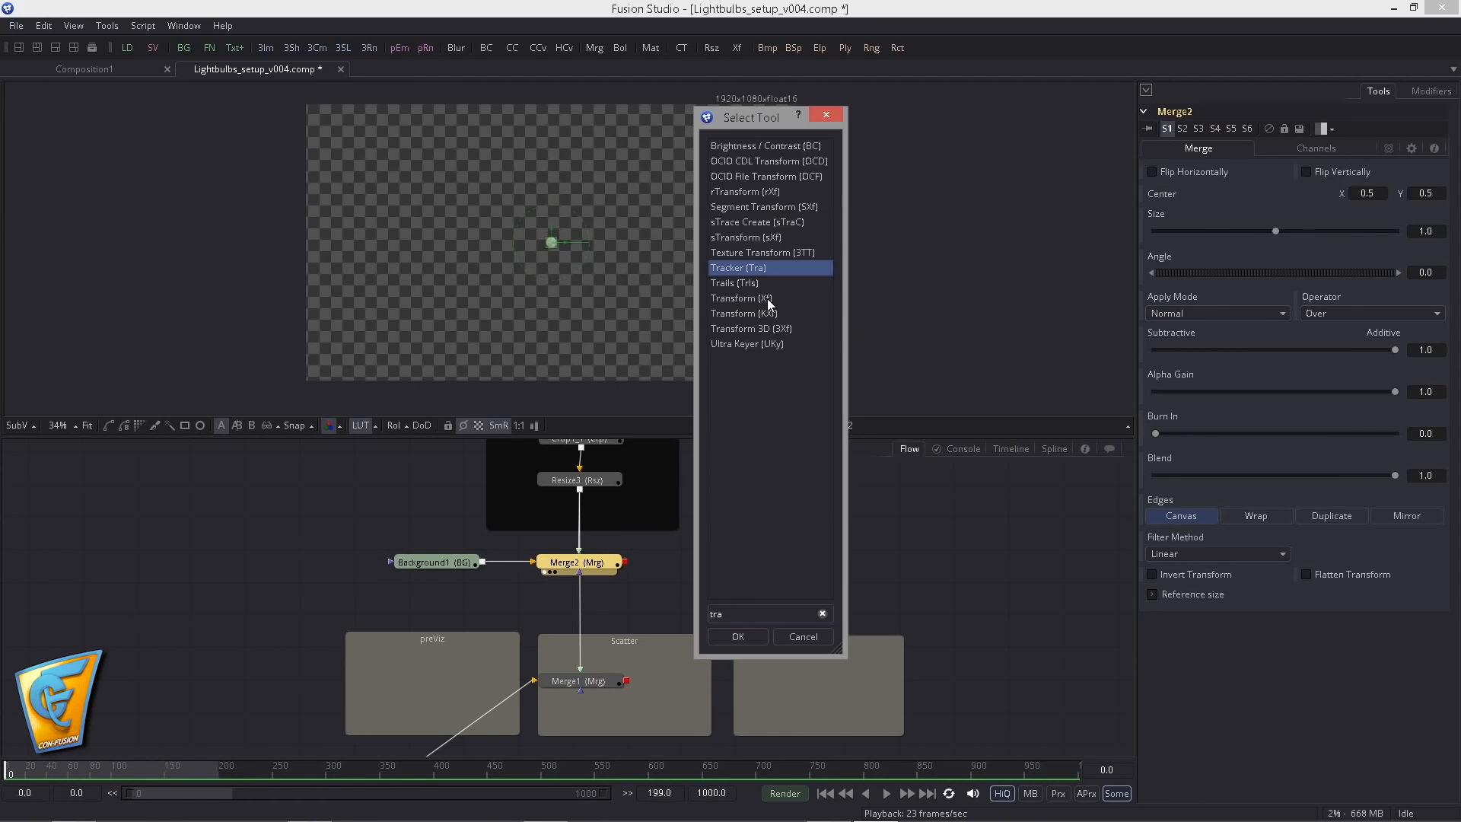
pyautogui.click(744, 298)
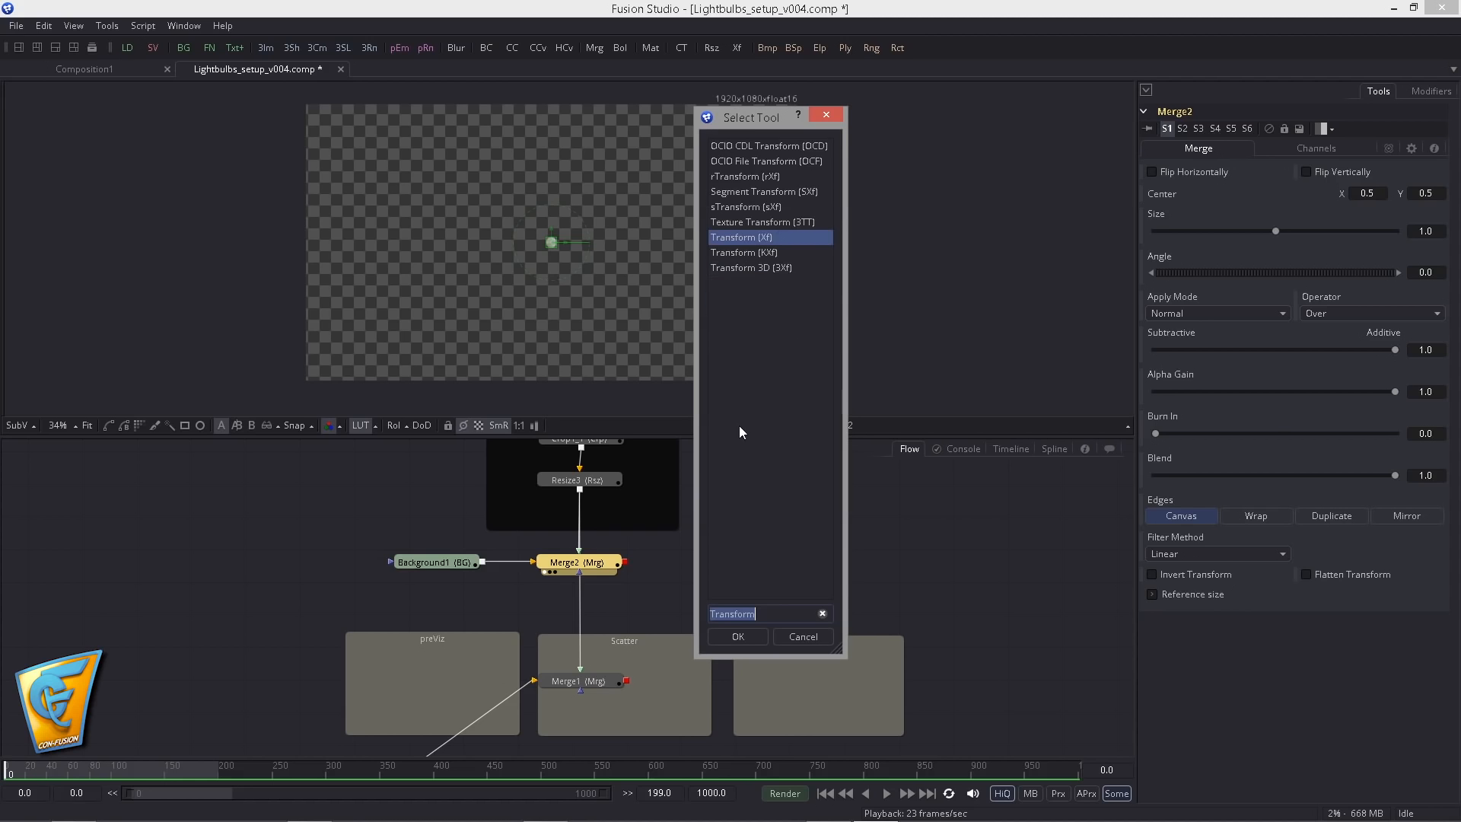
pyautogui.press('Return')
# - View Merge1 and move the bulb to the arrow's lower edge above ACTION, Transform1 Center about X 0.367, Y 0.51
pyautogui.moveTo(624, 605); pyautogui.dragTo(603, 367)
pyautogui.scroll(2, 593, 629)
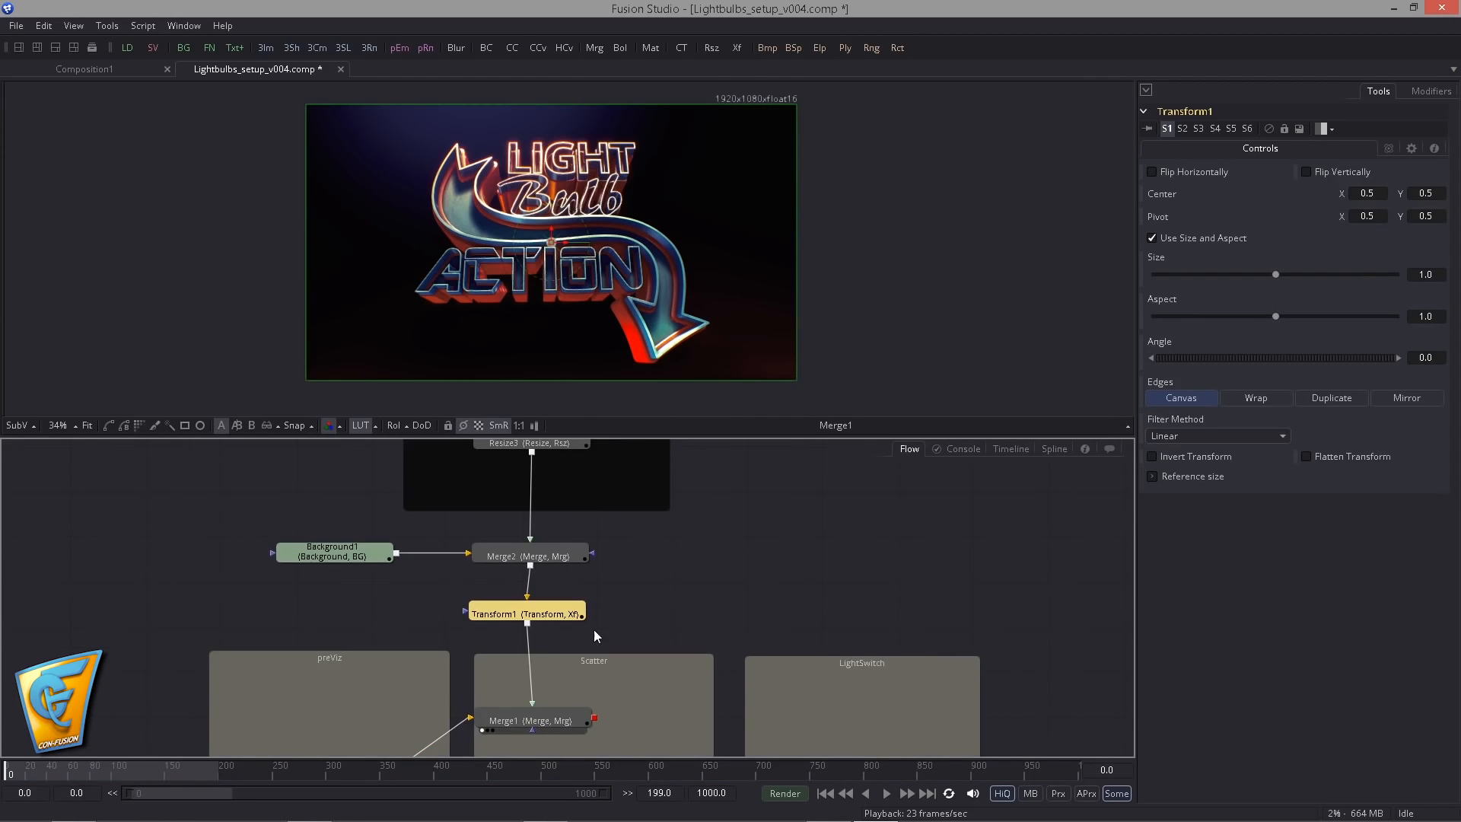
pyautogui.rightClick(1162, 196)
pyautogui.press('Escape')
pyautogui.scroll(5, 571, 275)
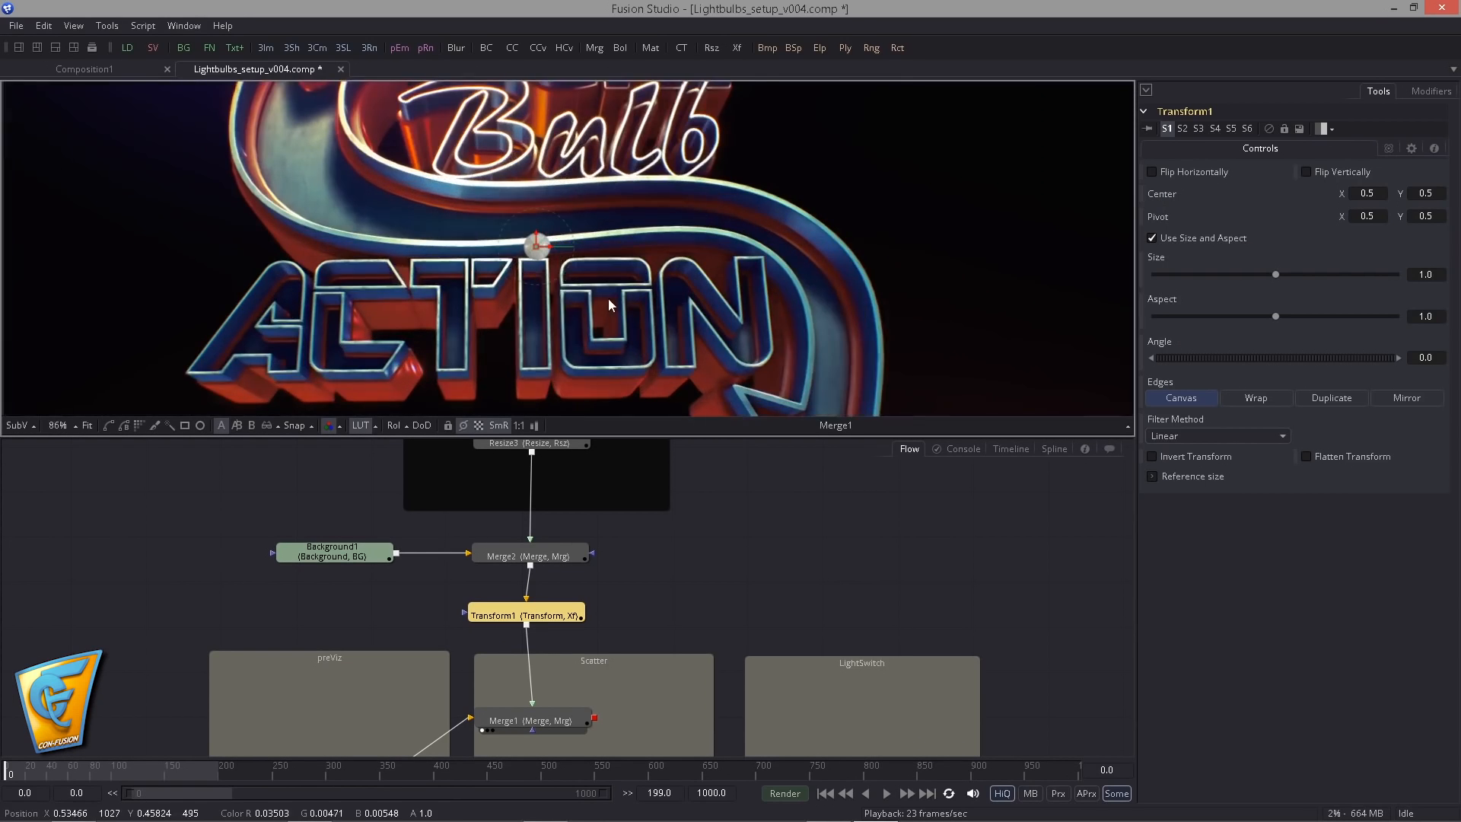
pyautogui.moveTo(608, 298); pyautogui.dragTo(723, 337)
pyautogui.moveTo(654, 286); pyautogui.dragTo(487, 278)
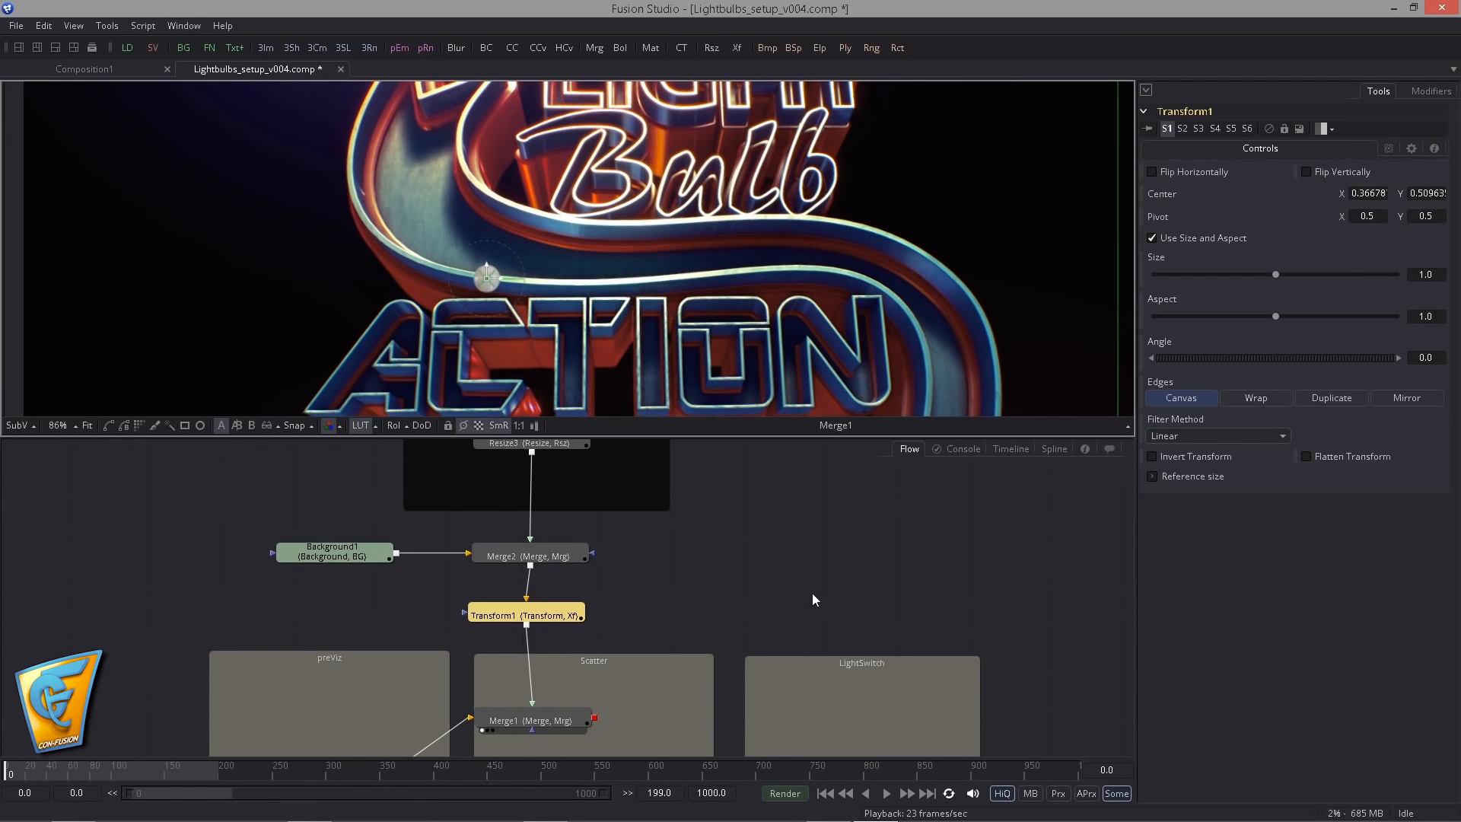
# - Animate Transform1's Center with its first keyframe at frame 0
pyautogui.doubleClick(1108, 769)
pyautogui.write('10')
pyautogui.press('Return')
pyautogui.write('0')
pyautogui.press('Return')
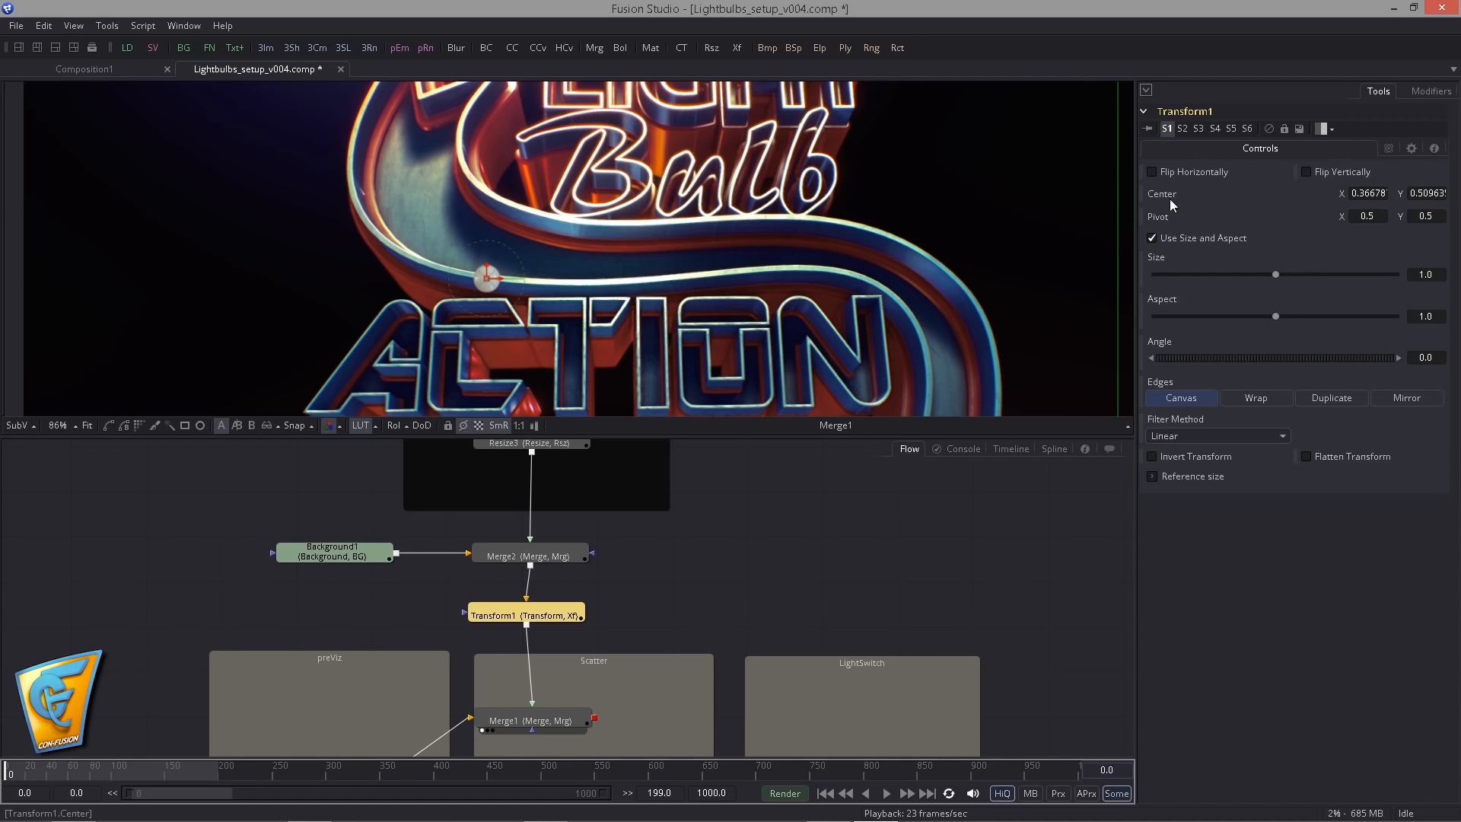
pyautogui.rightClick(1173, 198)
pyautogui.click(1198, 361)
pyautogui.moveTo(578, 615); pyautogui.dragTo(577, 612)
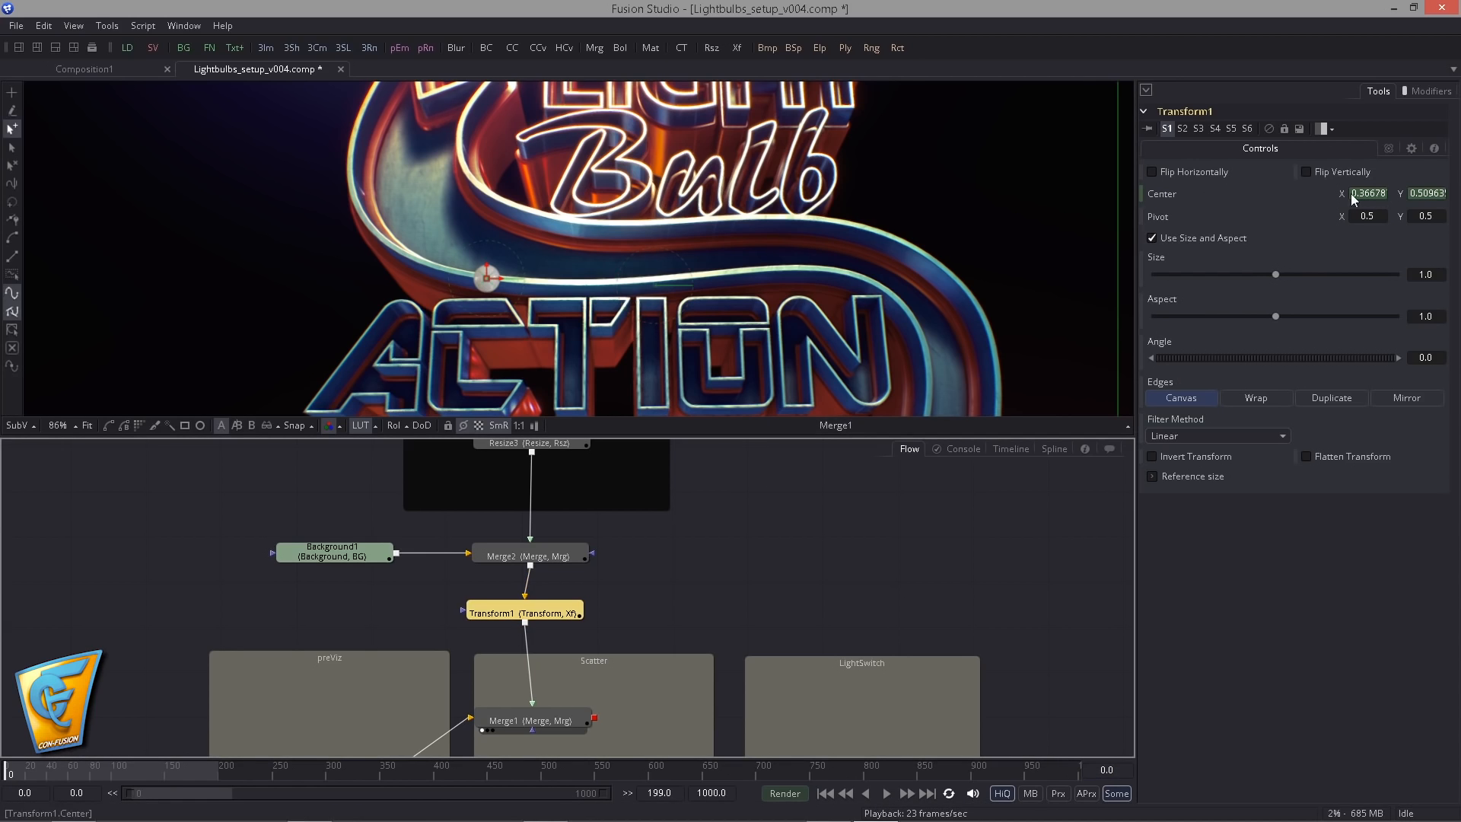
# - Keyframe the bulb along the arrow's edge above ACTION at frames 10, 20 and 30, ending at Center about X 0.644, Y 0.527
pyautogui.doubleClick(1107, 770)
pyautogui.write('10')
pyautogui.press('Return')
pyautogui.moveTo(487, 278); pyautogui.dragTo(836, 266)
pyautogui.doubleClick(1108, 770)
pyautogui.write('20')
pyautogui.press('Return')
pyautogui.doubleClick(1108, 770)
pyautogui.write('30')
pyautogui.press('Return')
pyautogui.click(745, 471)
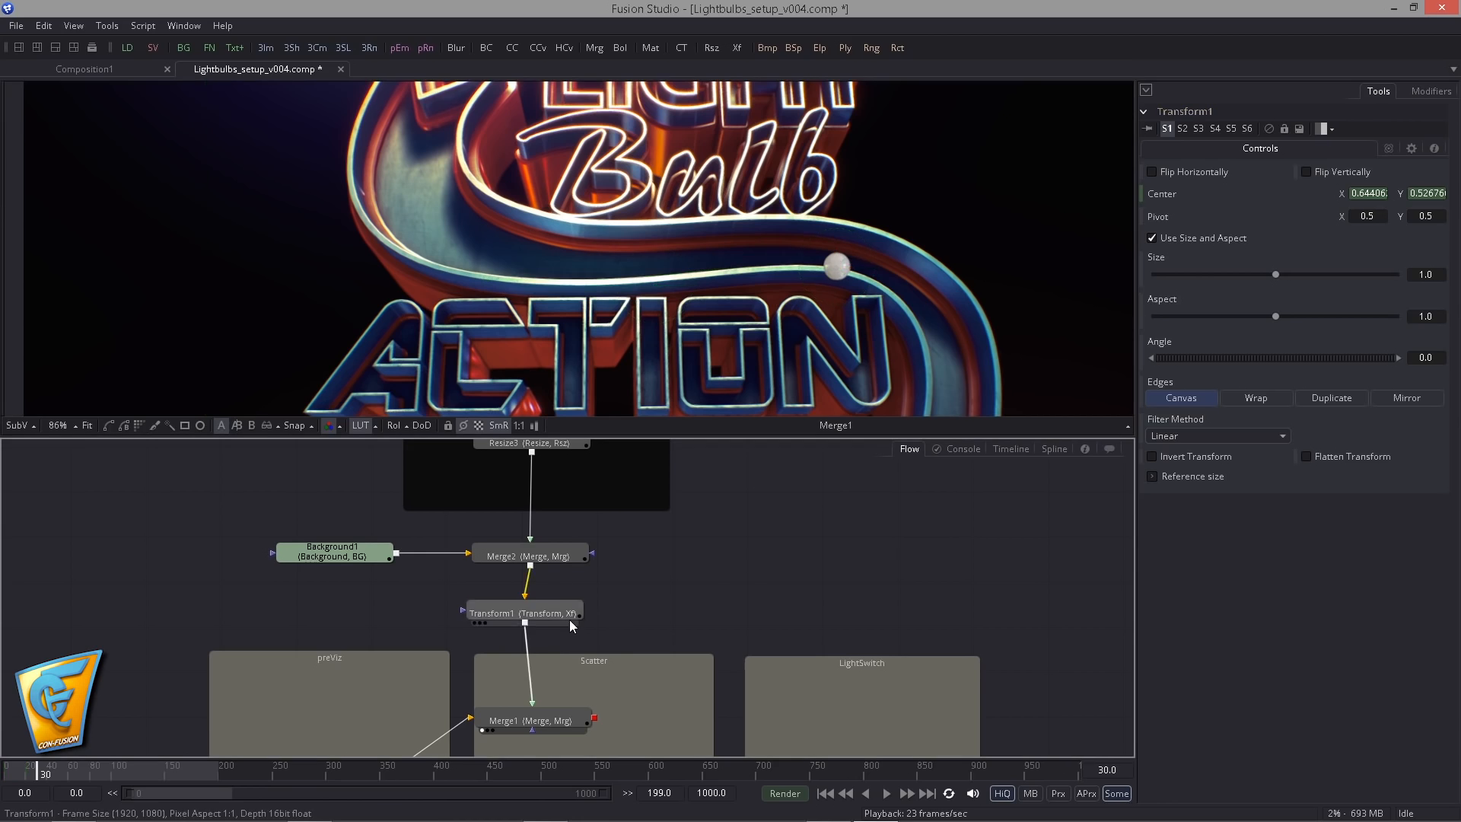
# - Play the bulb's movement from the first frame and view Transform1's full-frame output on its own
pyautogui.moveTo(568, 616); pyautogui.dragTo(576, 618)
pyautogui.click(824, 794)
pyautogui.click(886, 794)
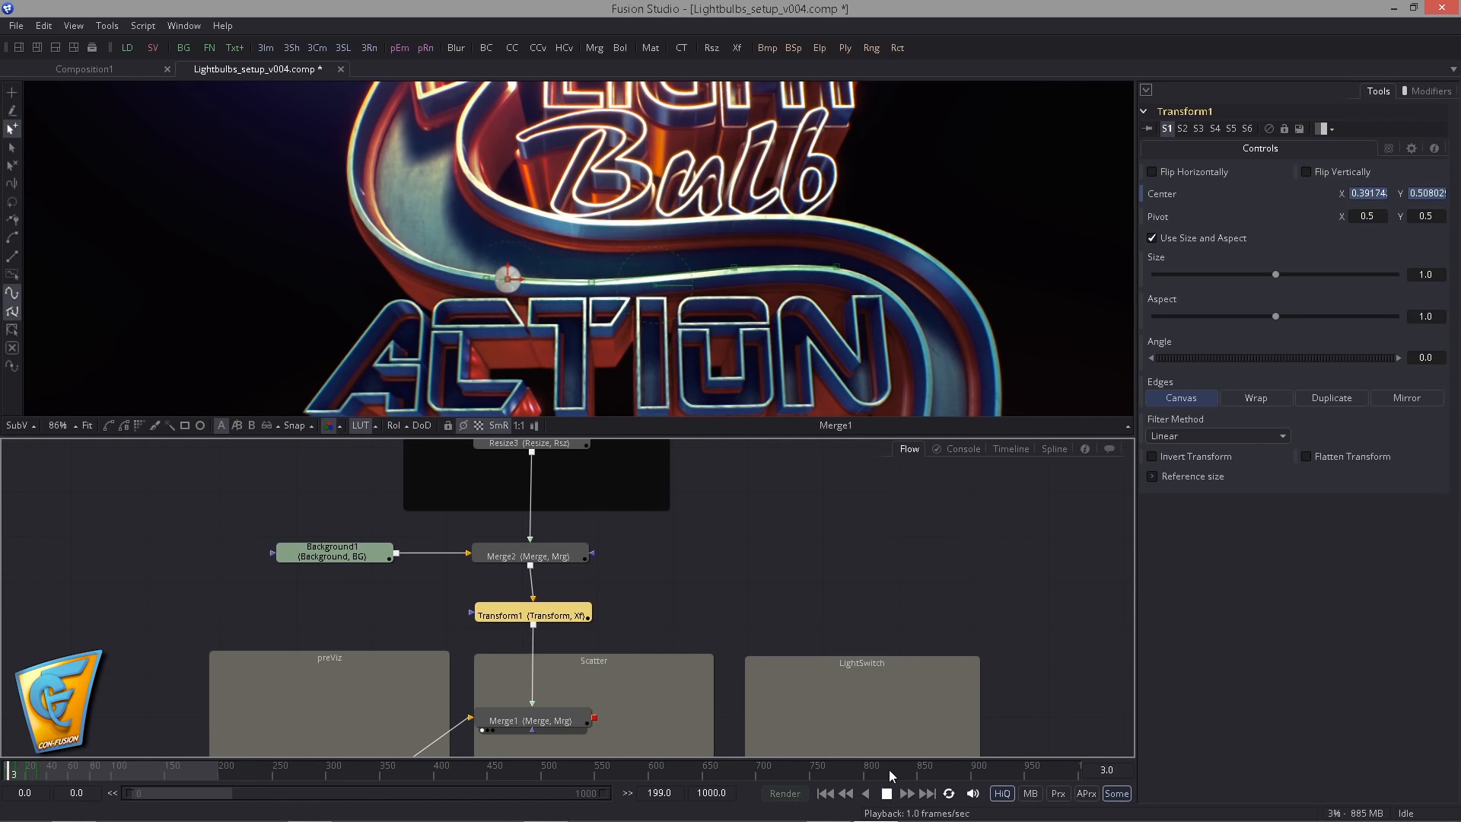
pyautogui.click(692, 637)
pyautogui.moveTo(692, 637); pyautogui.dragTo(735, 582)
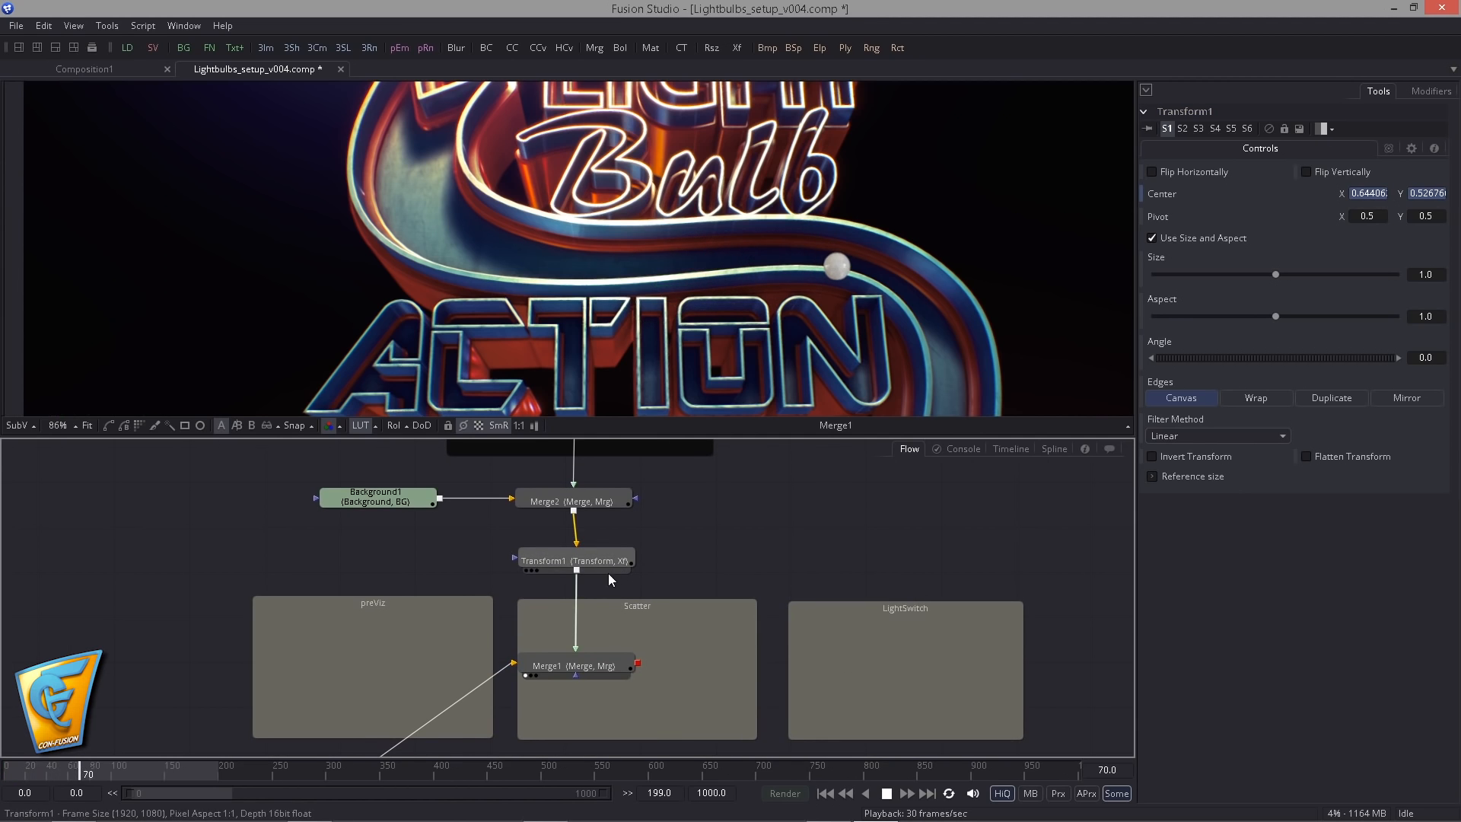
pyautogui.moveTo(593, 557); pyautogui.dragTo(638, 309)
pyautogui.scroll(-1, 638, 309)
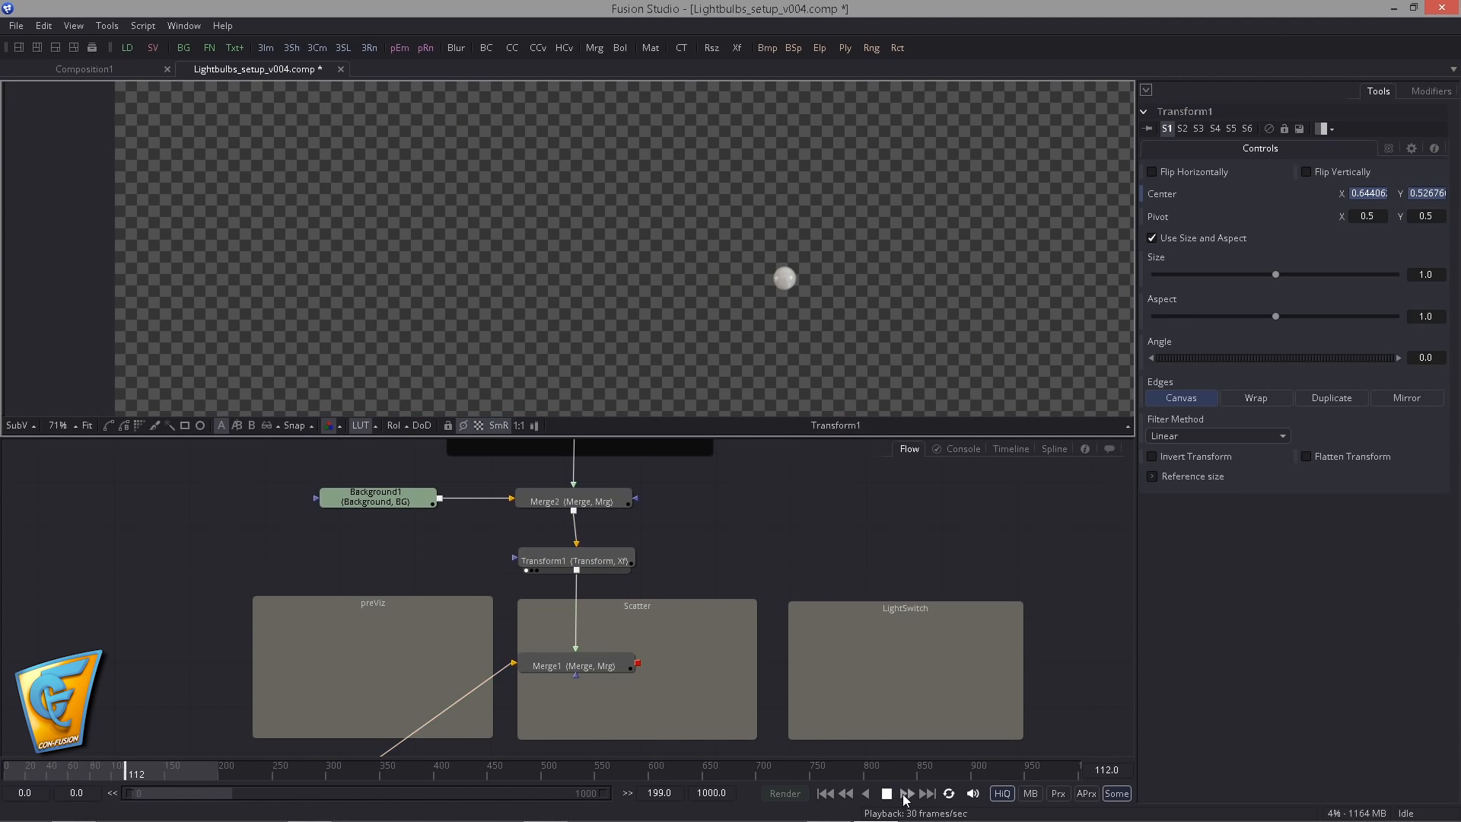
# - Insert a Trails tool after Transform1 and return to the first frame
pyautogui.click(628, 563)
pyautogui.hotkey('ctrl', 'space')
pyautogui.write('trails')
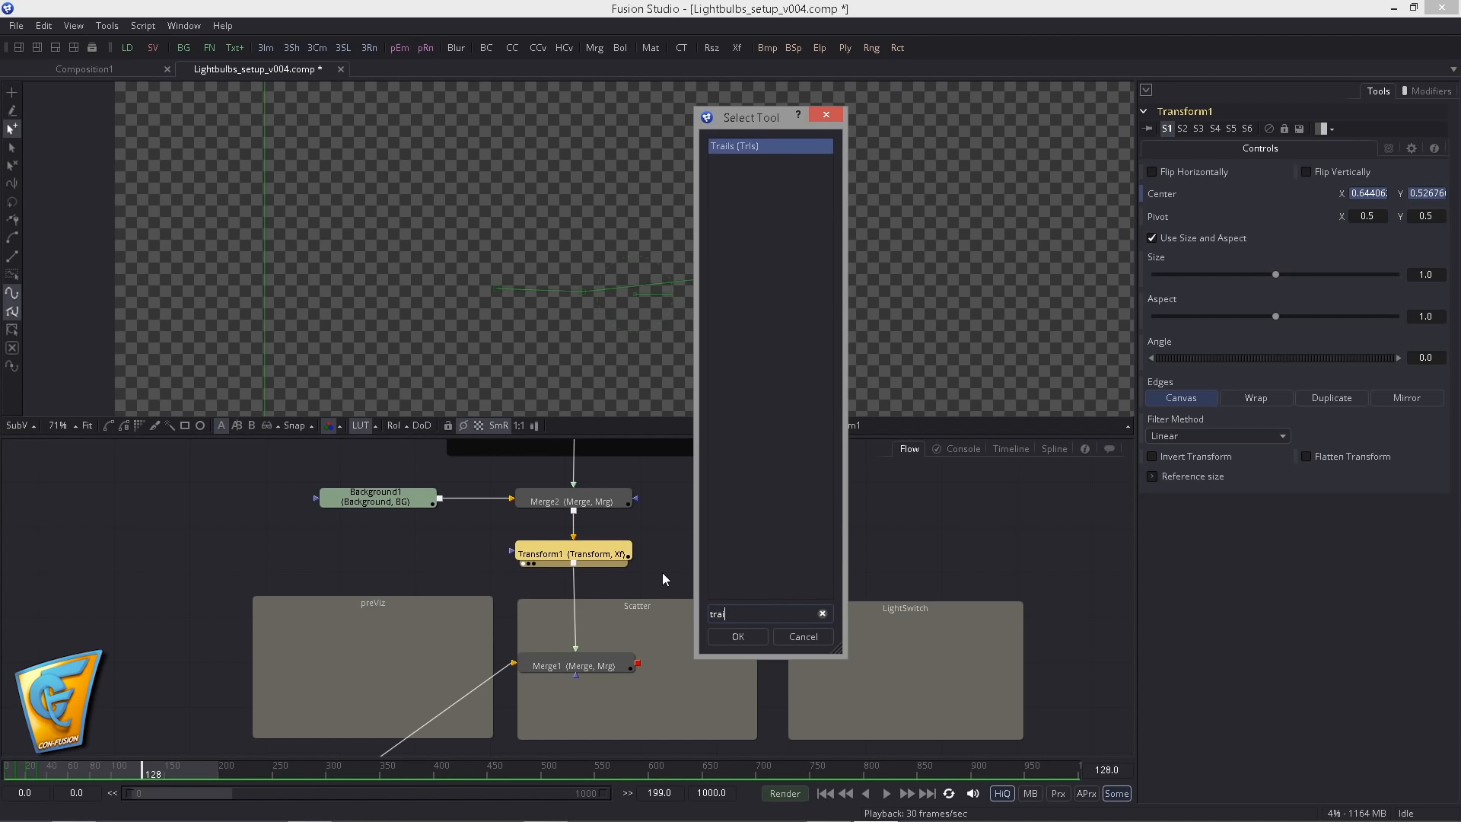
pyautogui.press('Return')
pyautogui.click(829, 796)
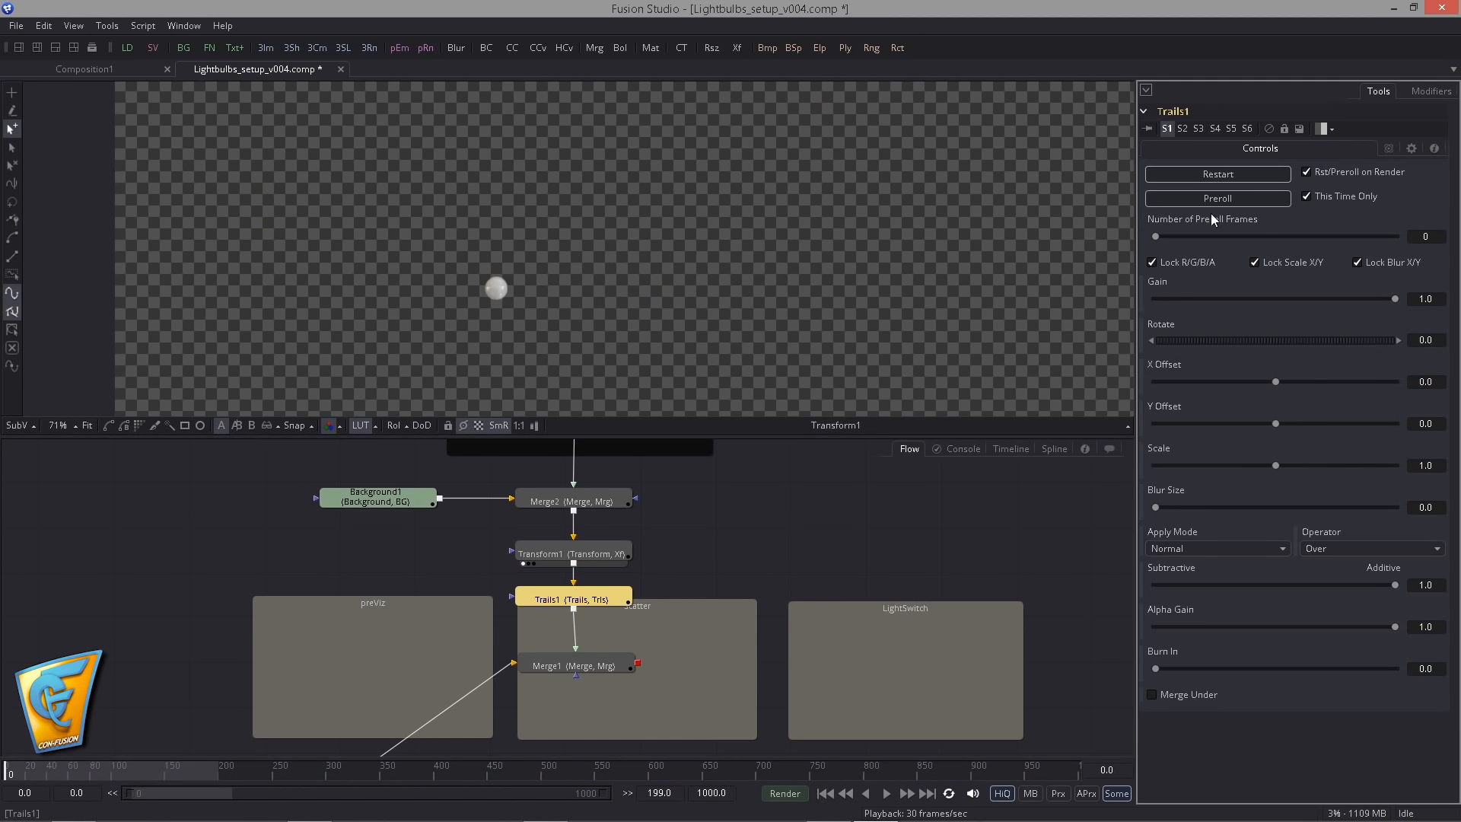
# - View Merge1 over the sign, play the bulb's trail along the arrow and return to the first frame
pyautogui.press('1')
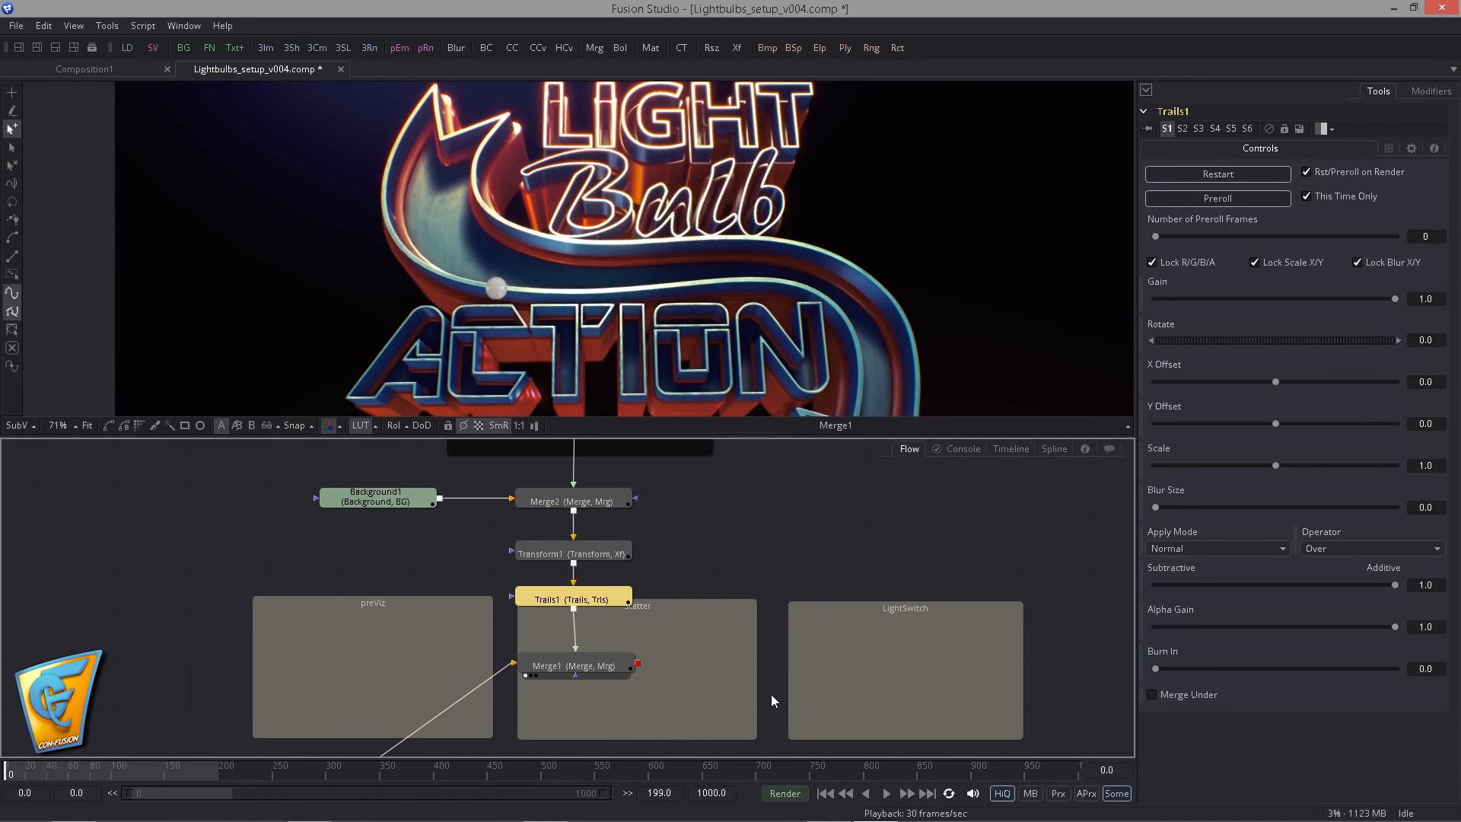
pyautogui.click(886, 793)
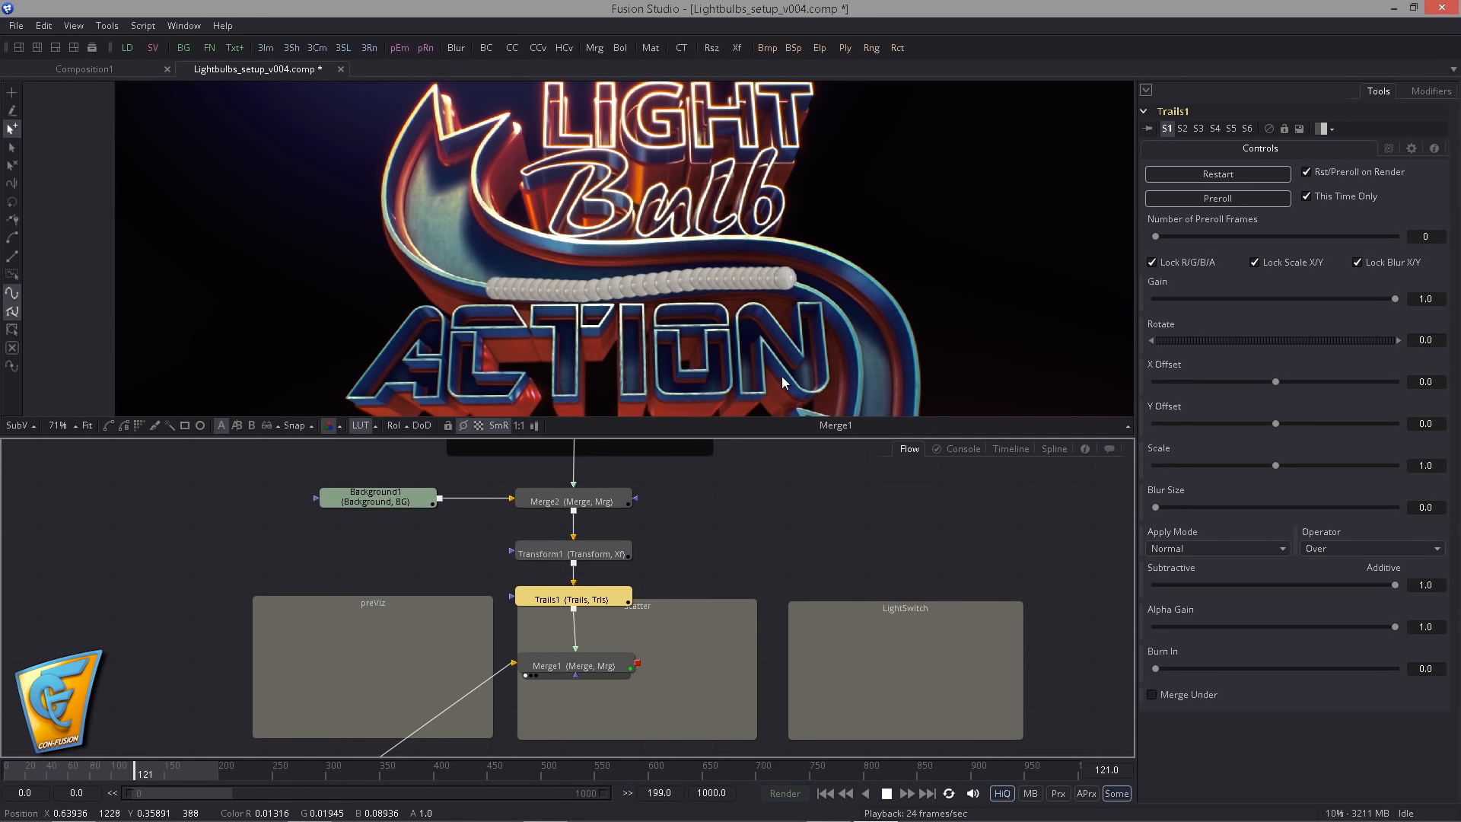
pyautogui.click(885, 794)
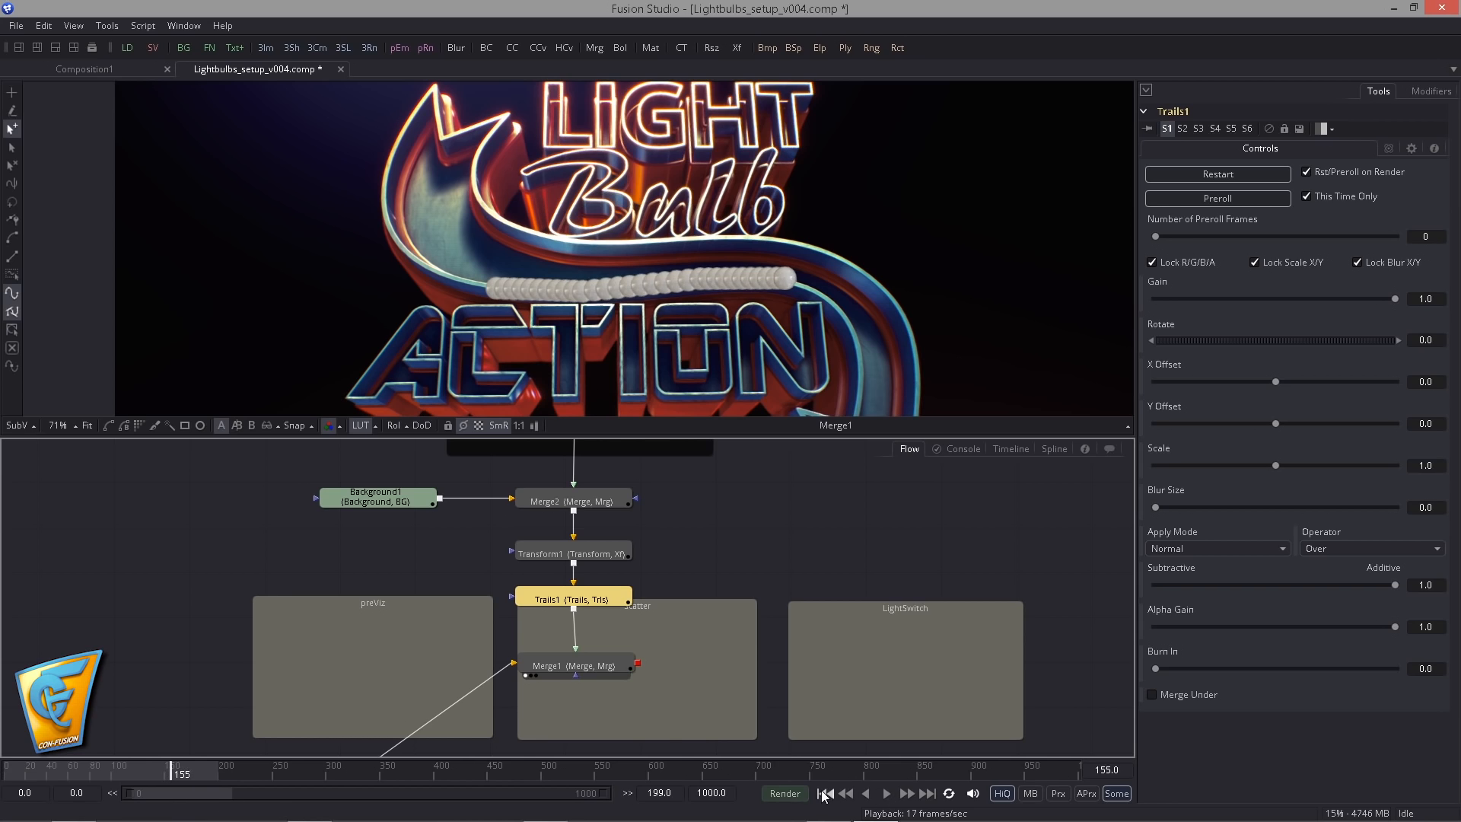
pyautogui.click(825, 793)
# - Delete the Trails1 tool between Transform1 and Merge1
pyautogui.moveTo(599, 600); pyautogui.dragTo(598, 611)
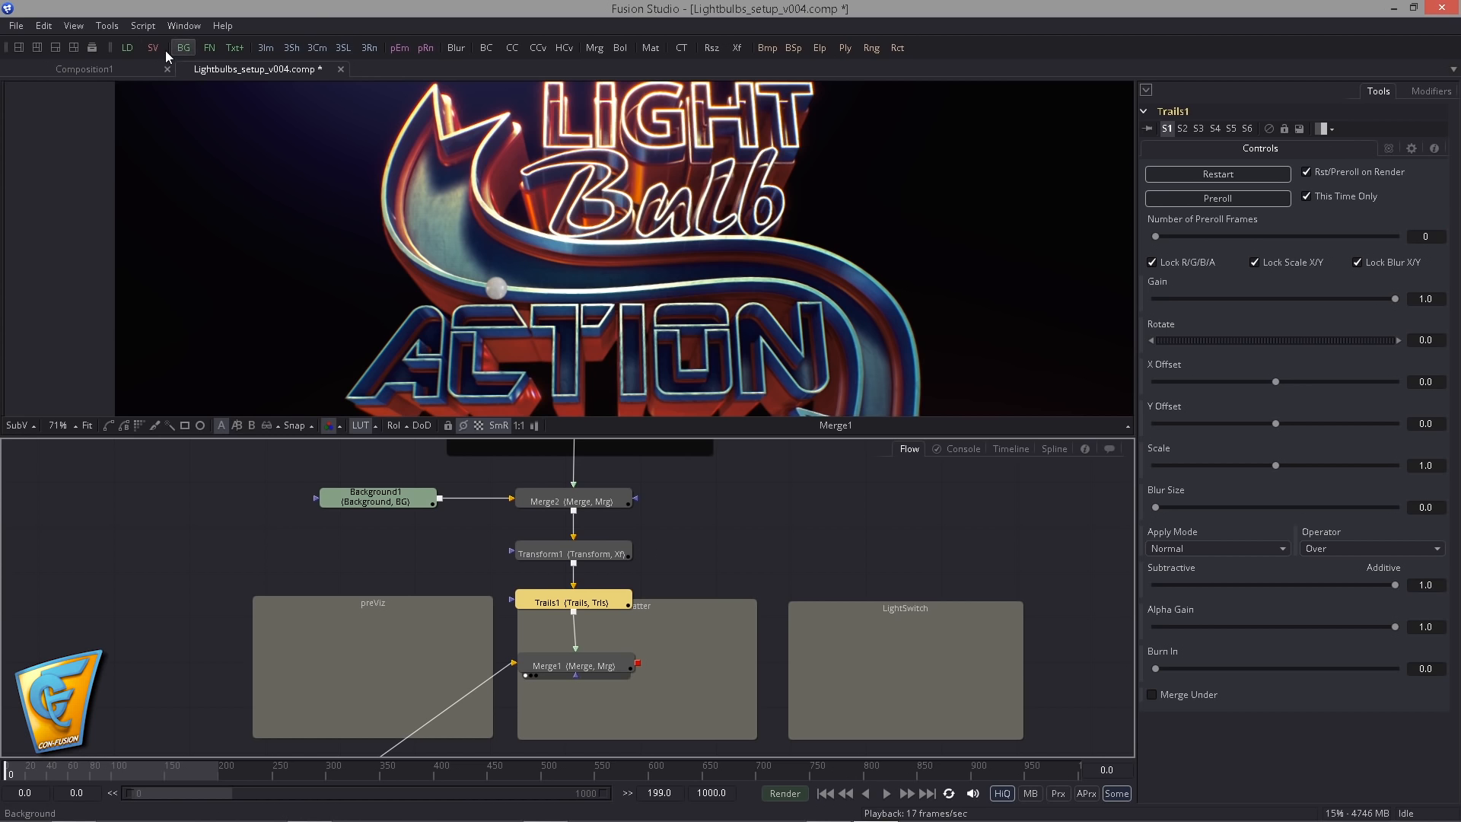
pyautogui.press('Delete')
pyautogui.scroll(-5, 640, 515)
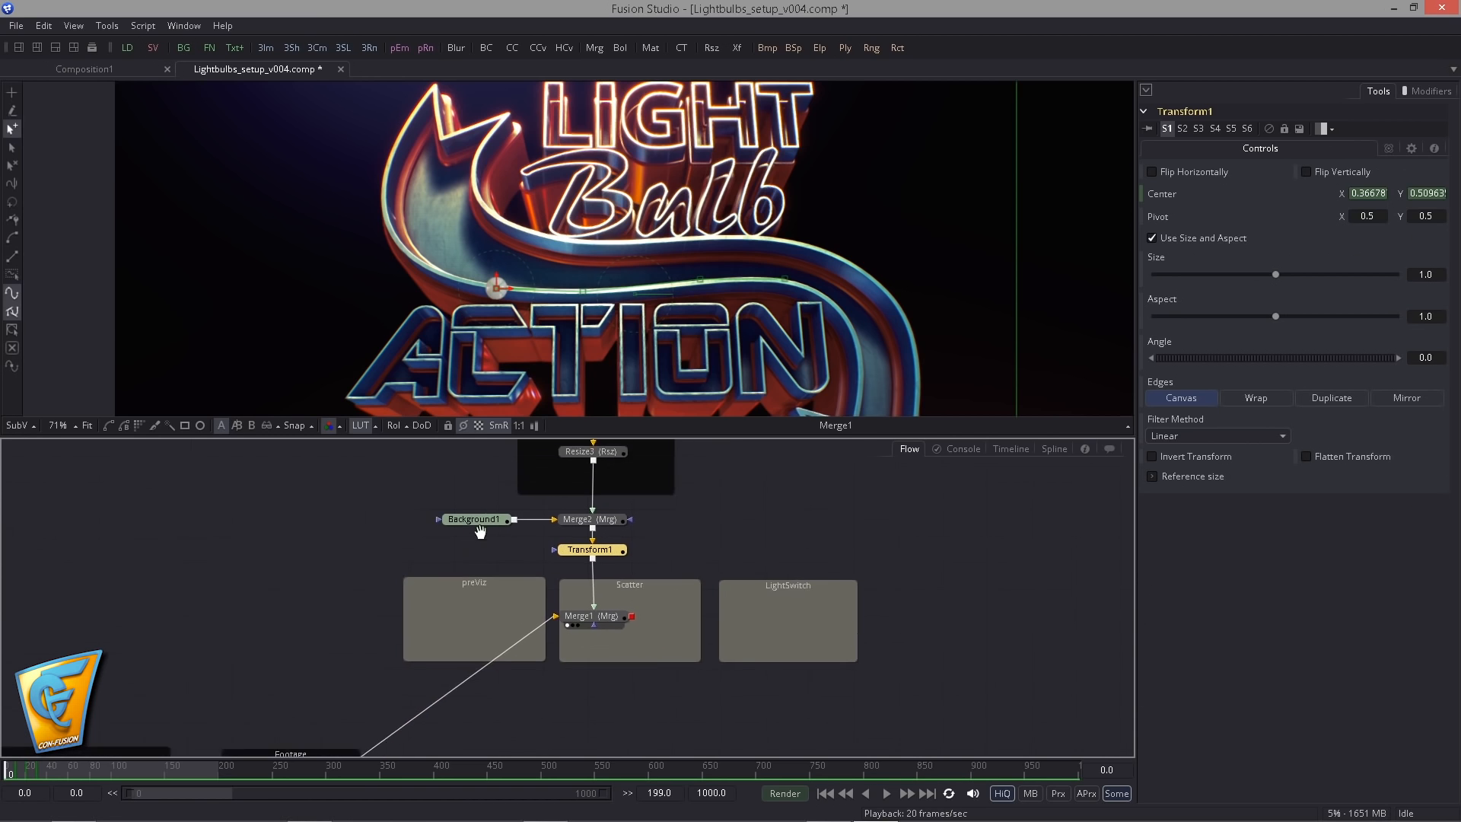
# - Move the bulb to the inner notch at the arrow's upper end, at Center about X 0.316, Y 0.731
pyautogui.click(516, 292)
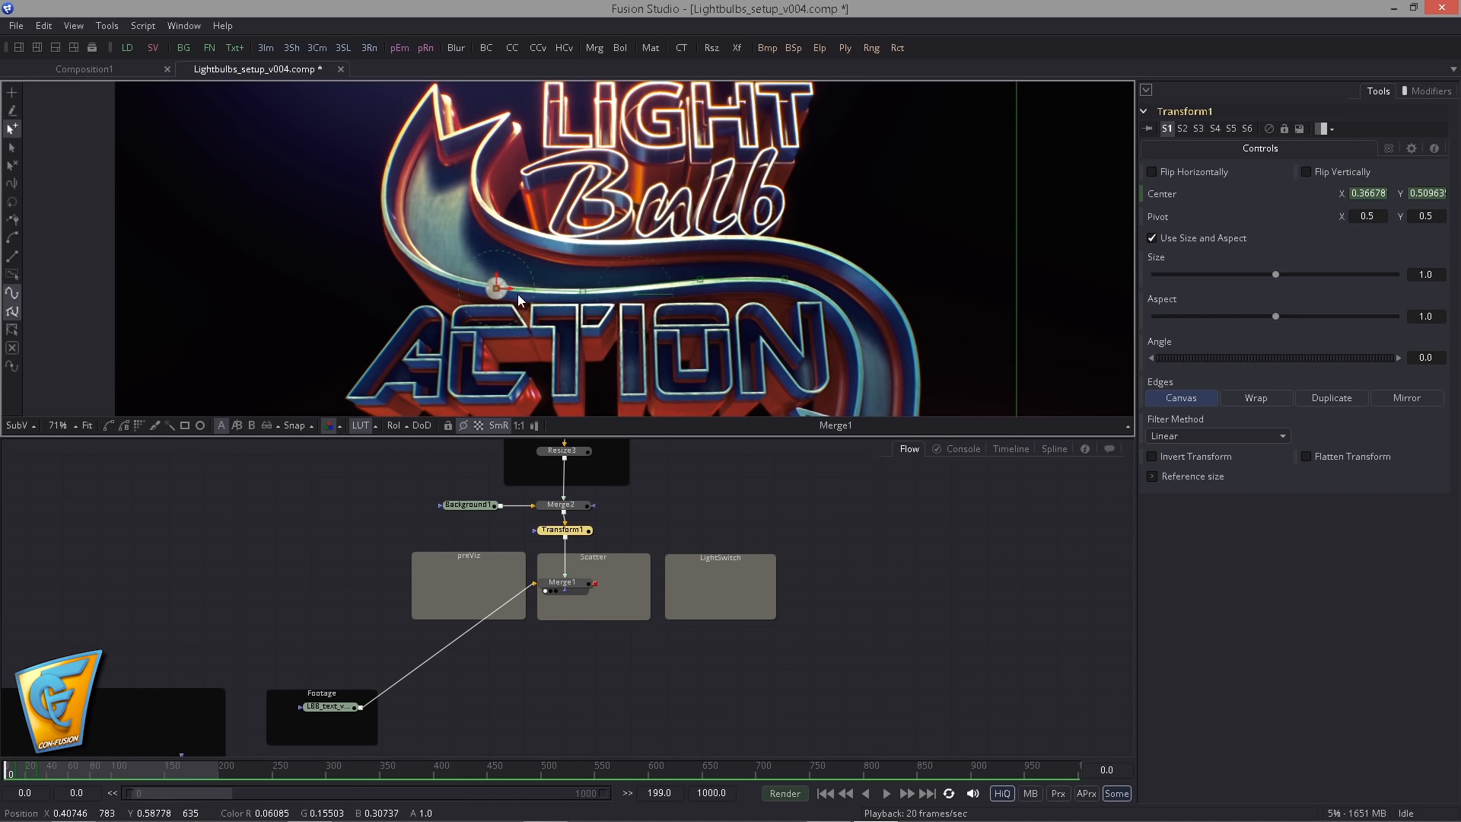
pyautogui.moveTo(600, 267); pyautogui.dragTo(582, 308)
pyautogui.scroll(4, 585, 308)
pyautogui.scroll(-2, 372, 203)
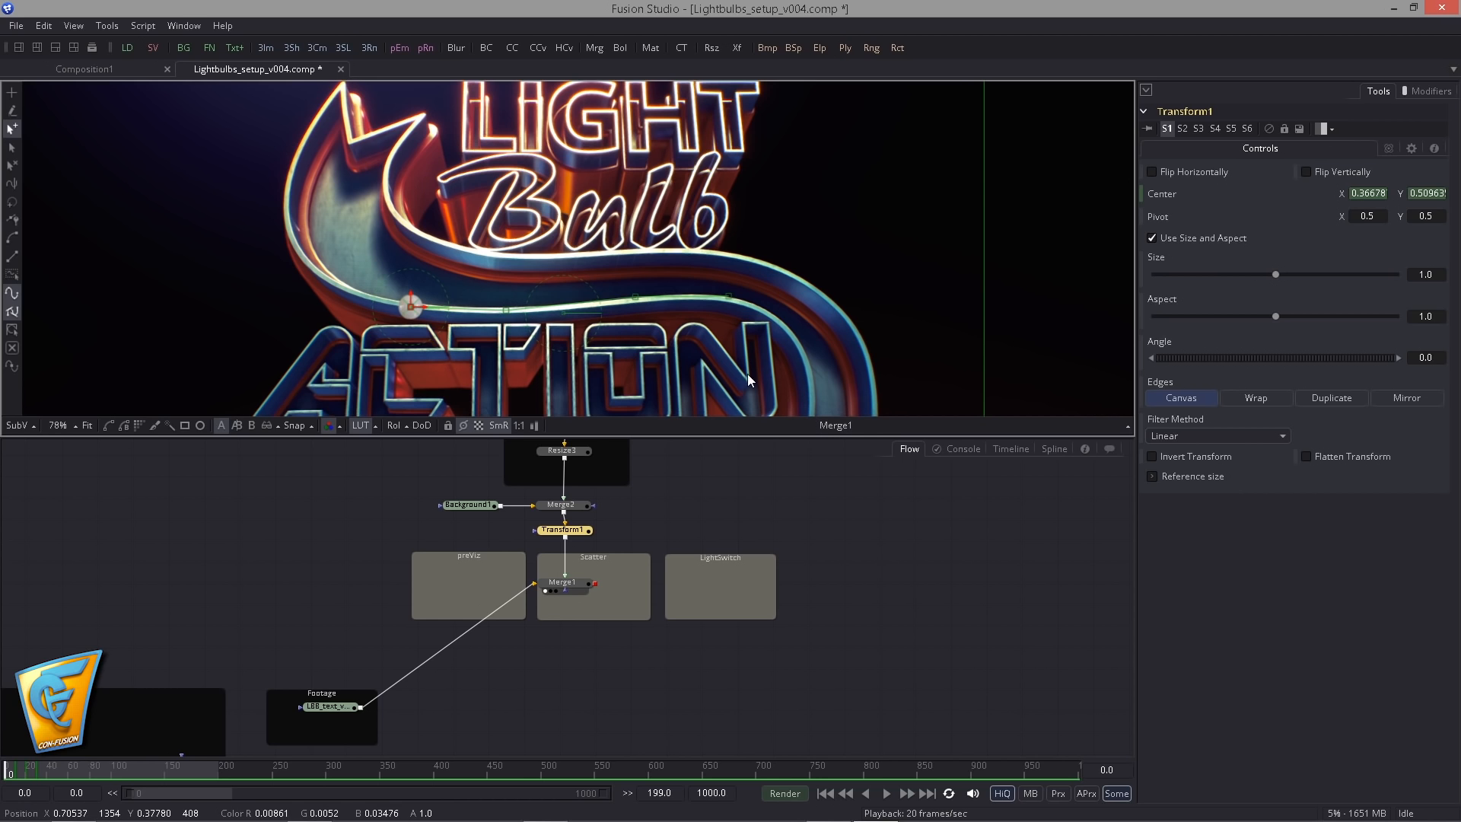
pyautogui.scroll(-3, 467, 272)
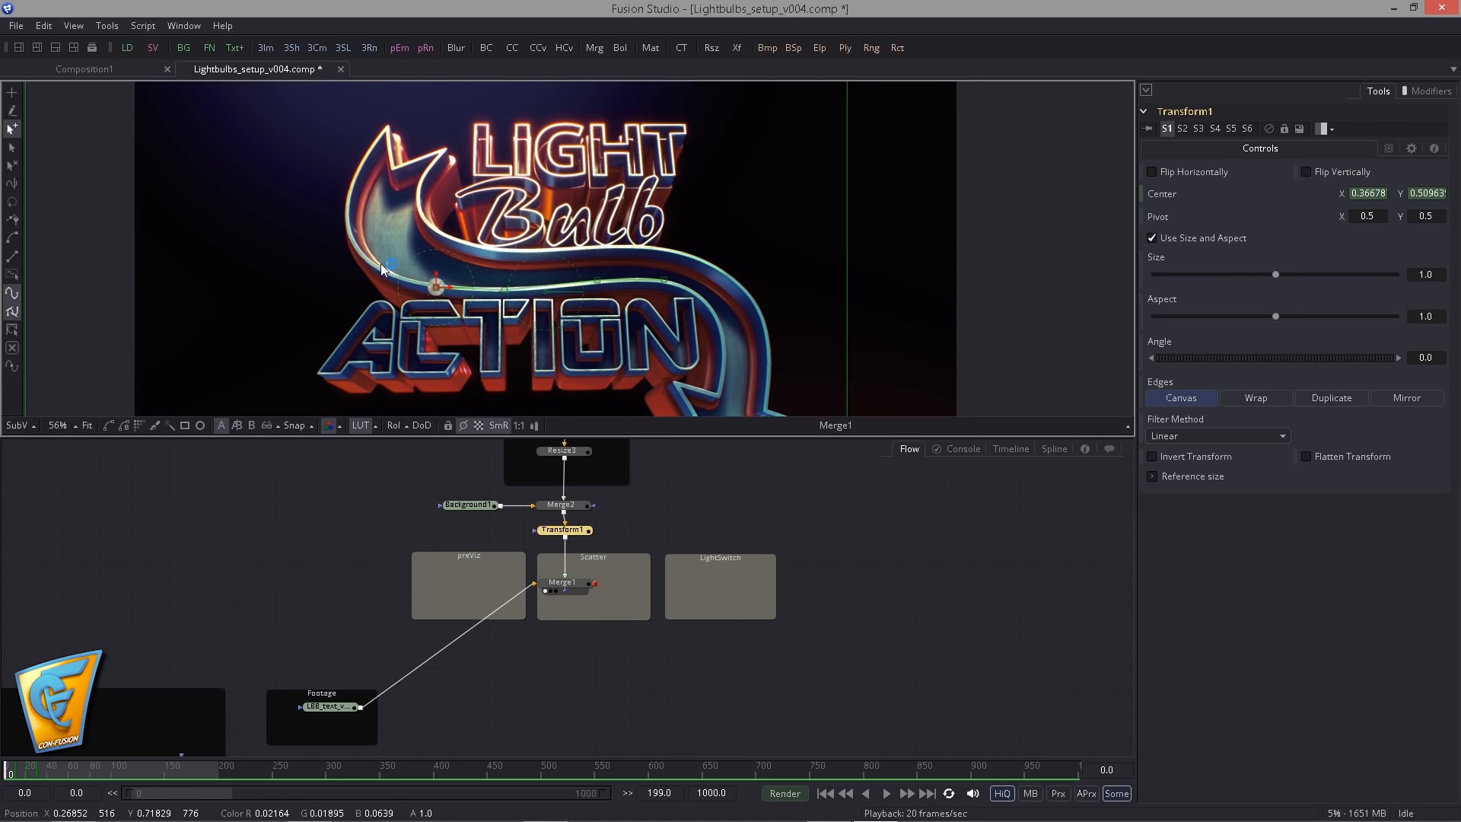
pyautogui.moveTo(721, 521); pyautogui.dragTo(742, 555)
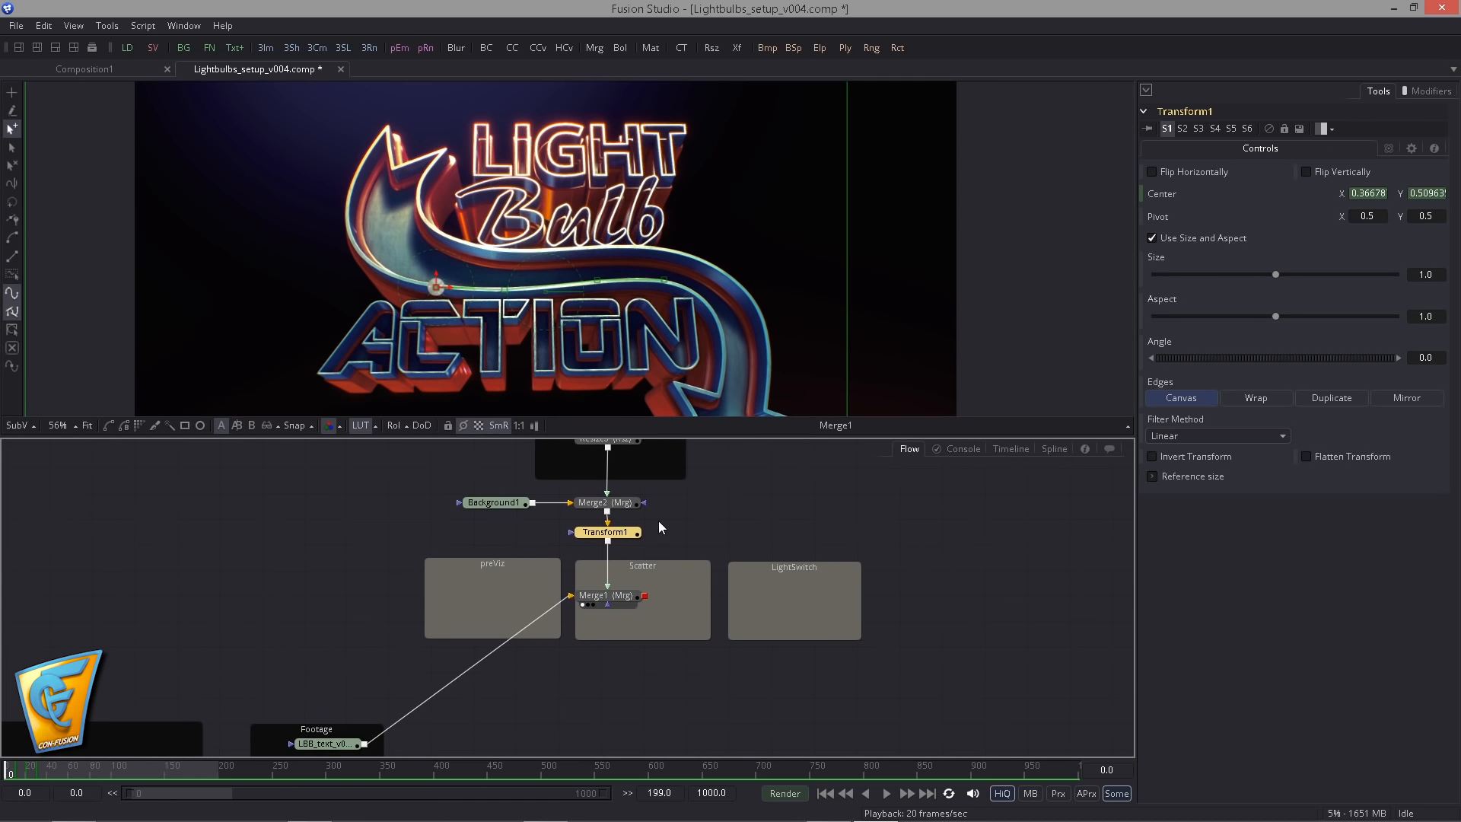
pyautogui.scroll(5, 400, 248)
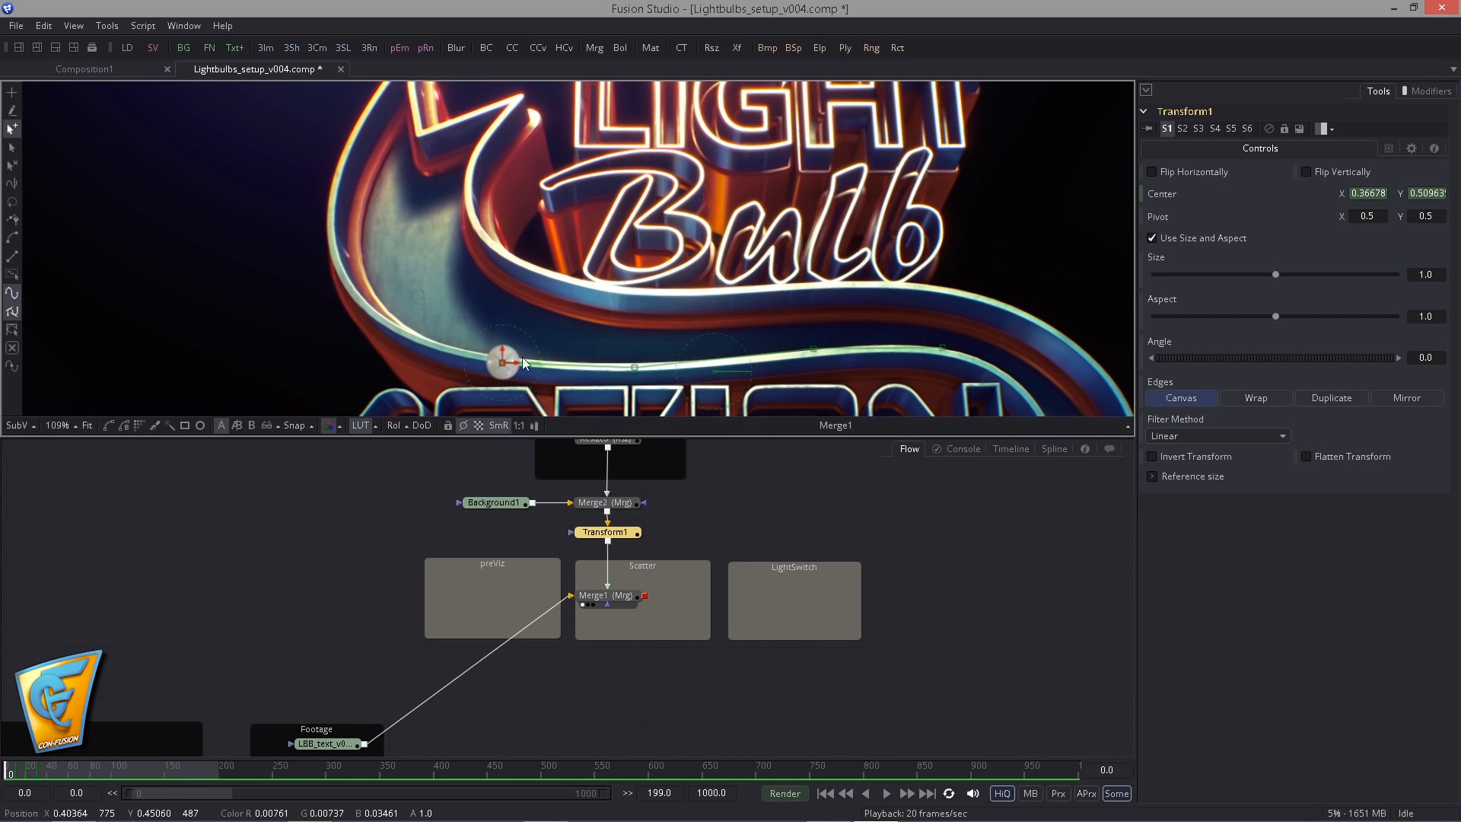
pyautogui.moveTo(500, 363); pyautogui.dragTo(422, 166)
pyautogui.moveTo(431, 268); pyautogui.dragTo(523, 349)
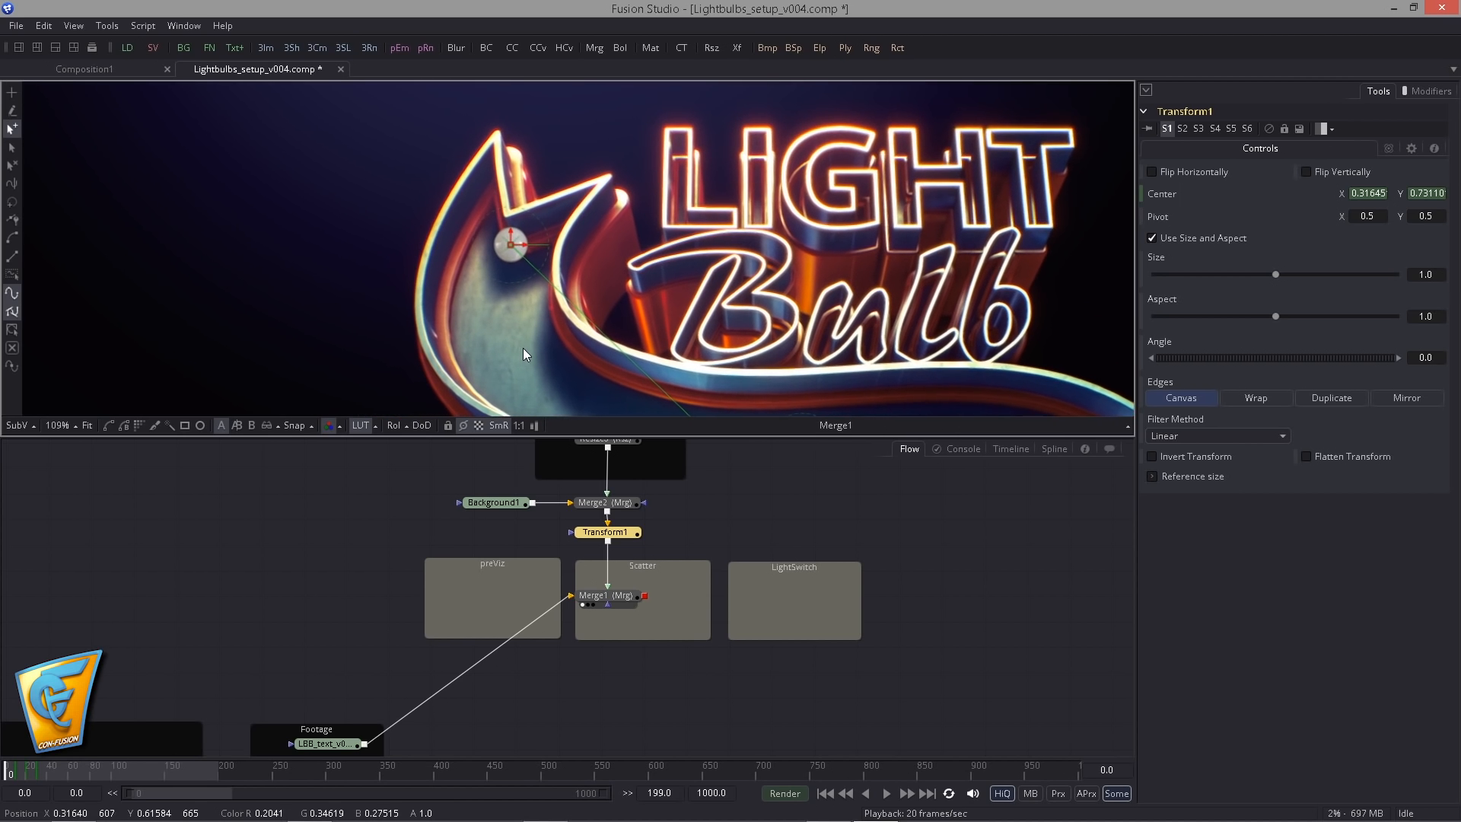
pyautogui.scroll(1, 523, 348)
# - Remove Path1 from Transform1's Center and start a new Center animation with a keyframe at frame 0
pyautogui.rightClick(1160, 196)
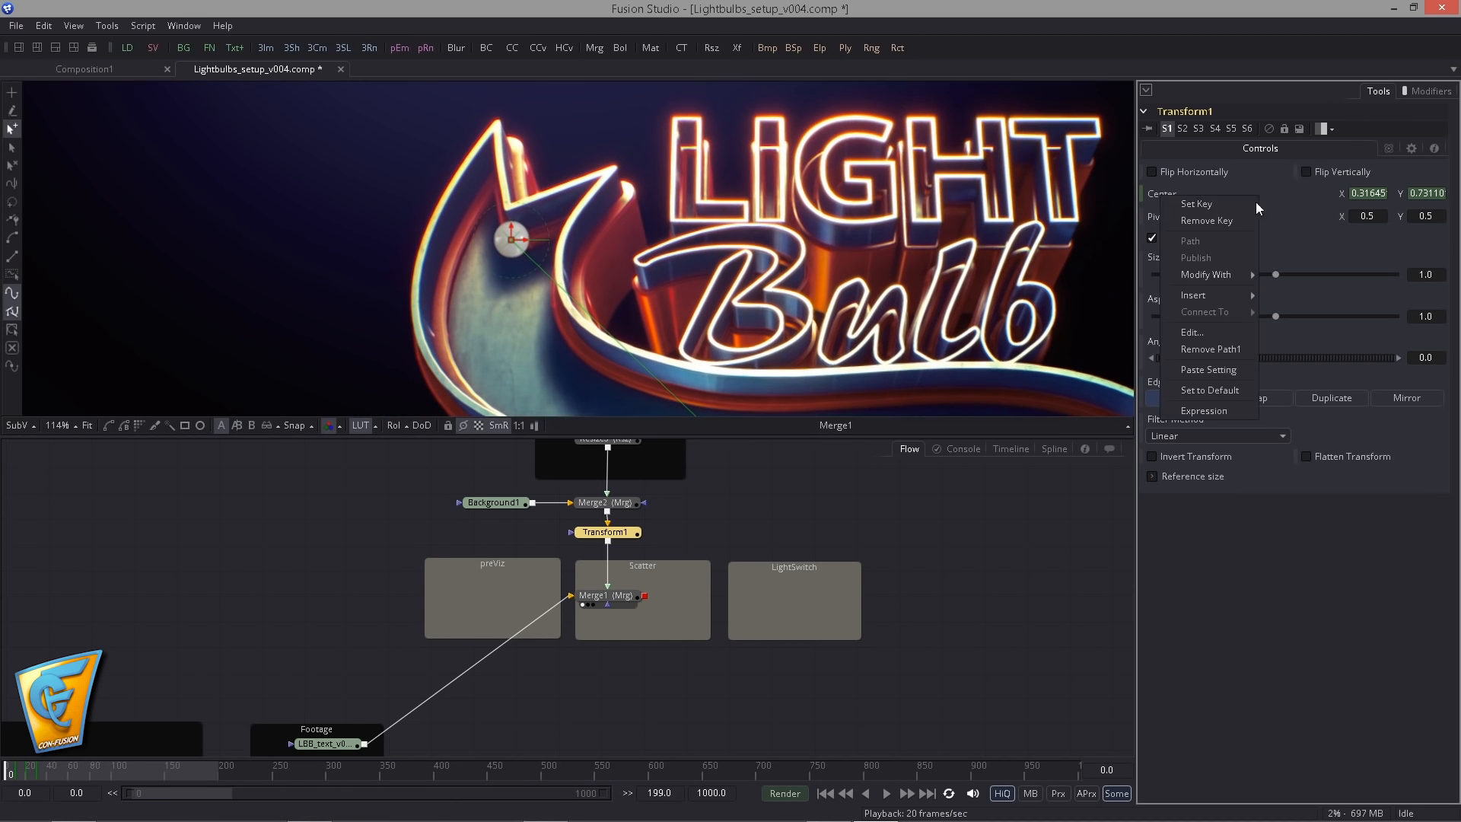
pyautogui.click(1207, 350)
pyautogui.rightClick(1167, 191)
pyautogui.click(1205, 205)
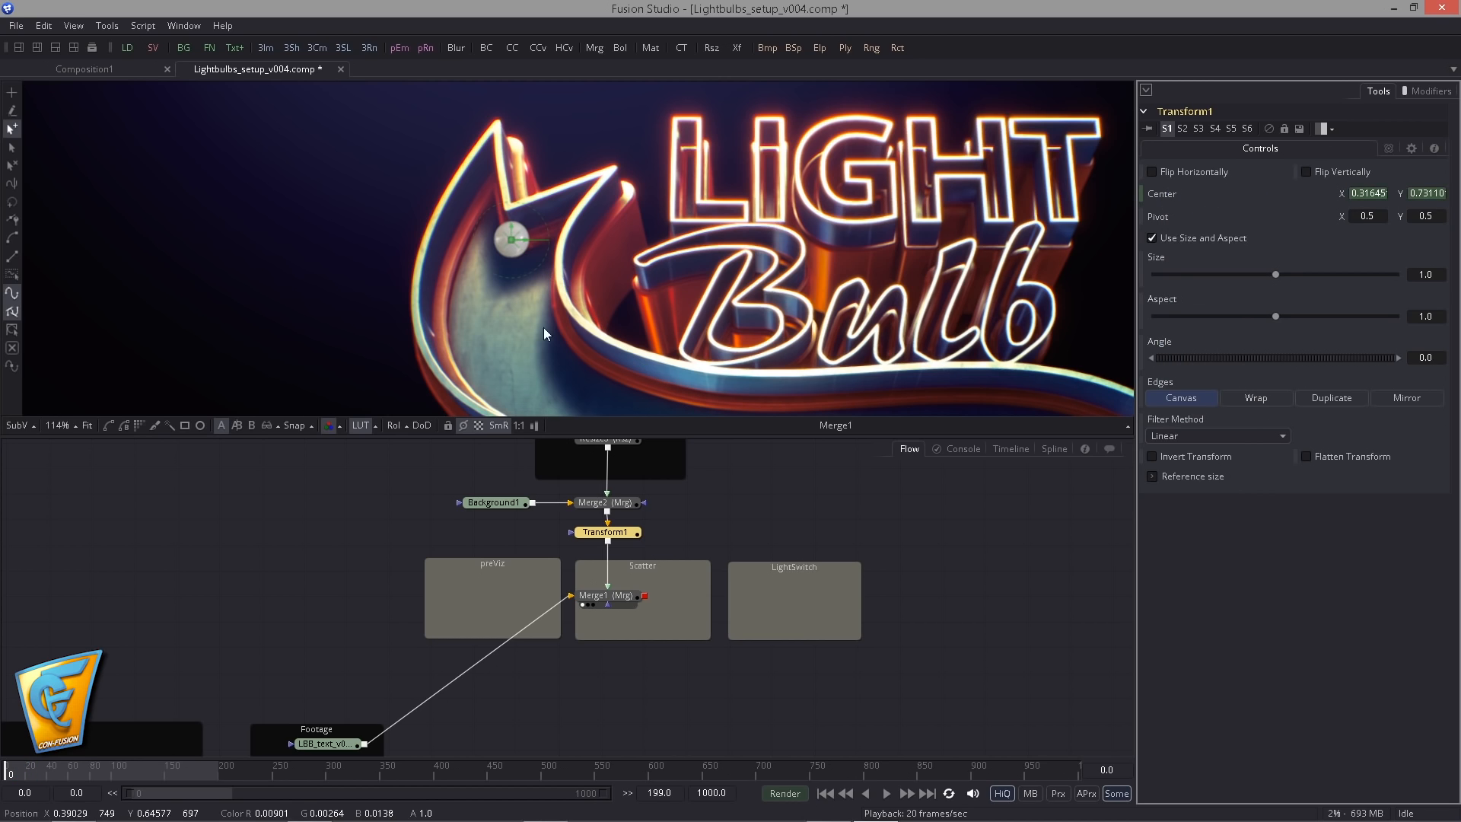
# - Reduce Transform1's Size to about 0.272 so the bulb fits the arrow's rim
pyautogui.moveTo(1276, 274); pyautogui.dragTo(1188, 282)
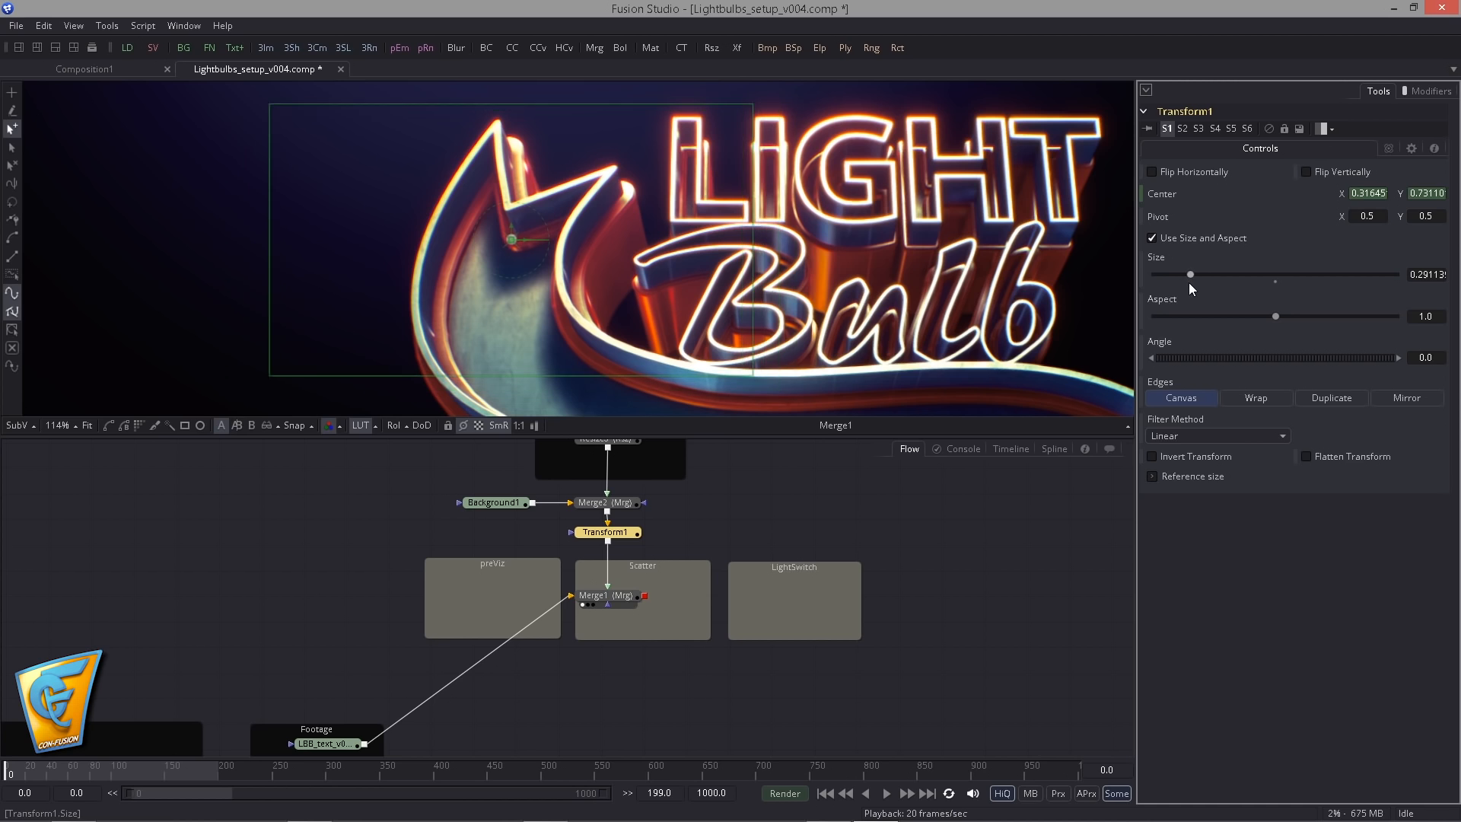
pyautogui.scroll(3, 522, 305)
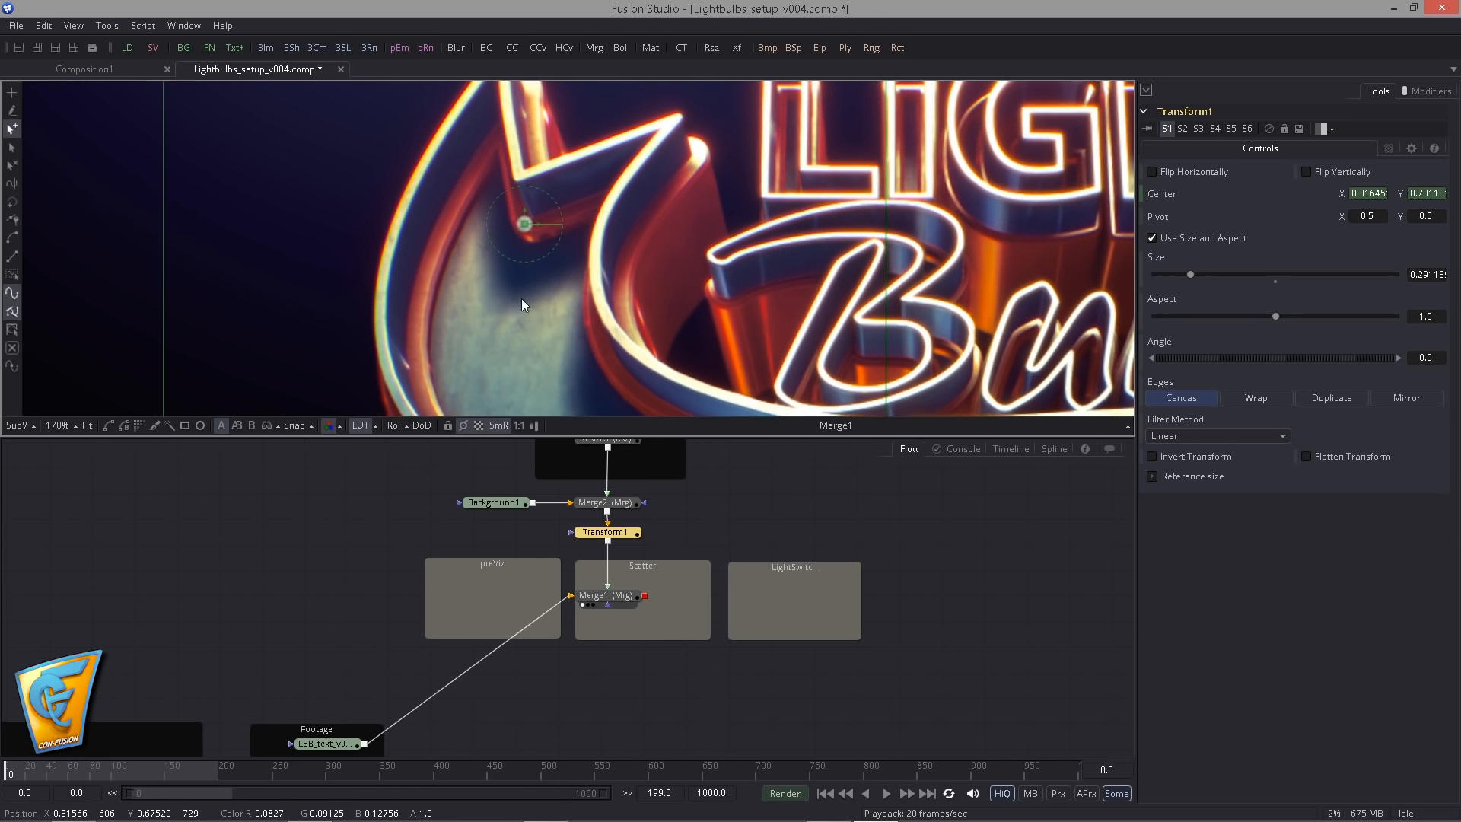
pyautogui.moveTo(522, 300); pyautogui.dragTo(515, 307)
pyautogui.moveTo(1190, 275); pyautogui.dragTo(1188, 274)
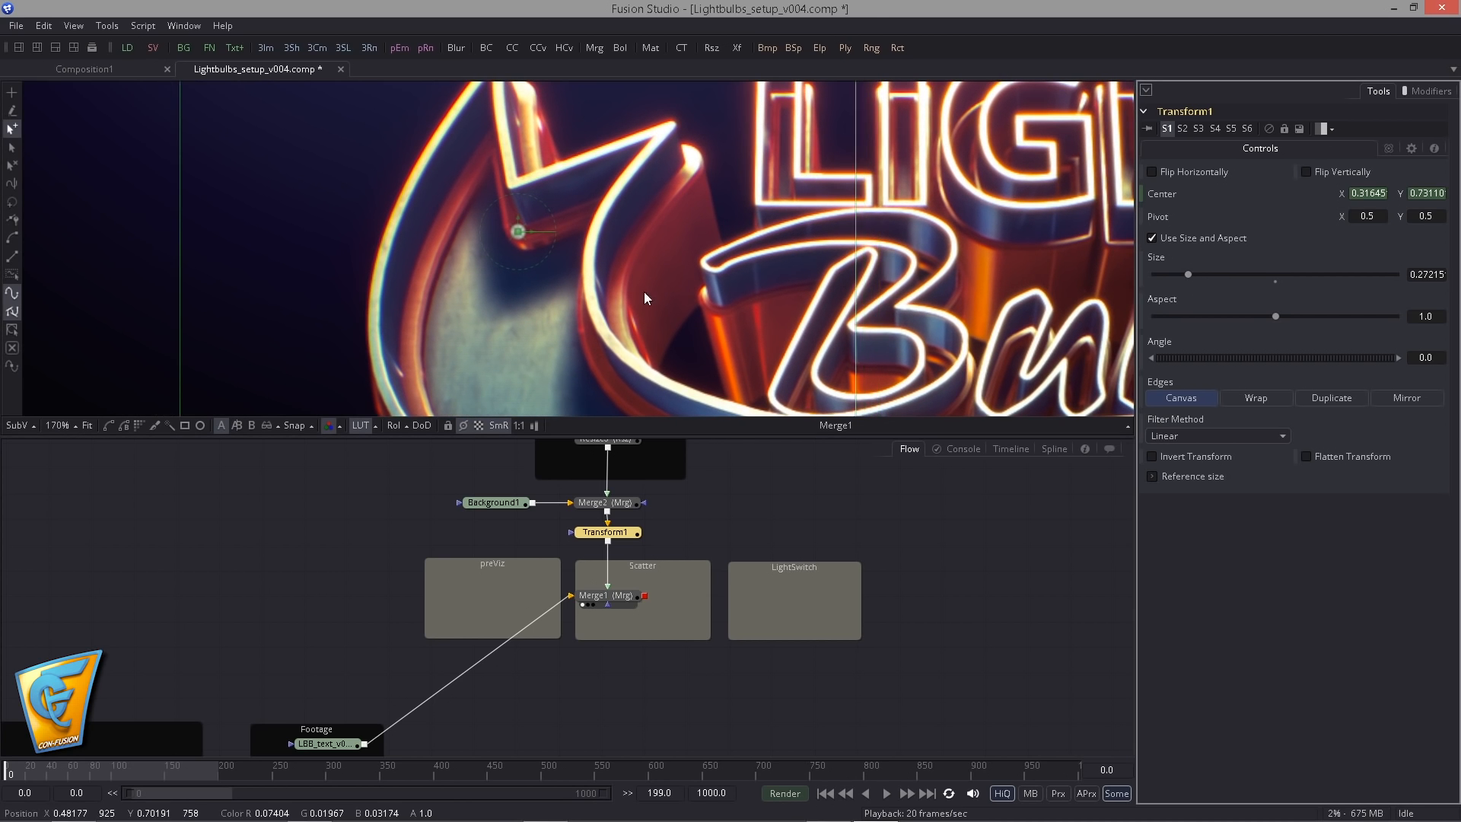
# - Keyframe the bulb near the arrow's upper point at frame 10, at Center about X 0.306, Y 0.801
pyautogui.scroll(-2, 456, 281)
pyautogui.scroll(-1, 407, 282)
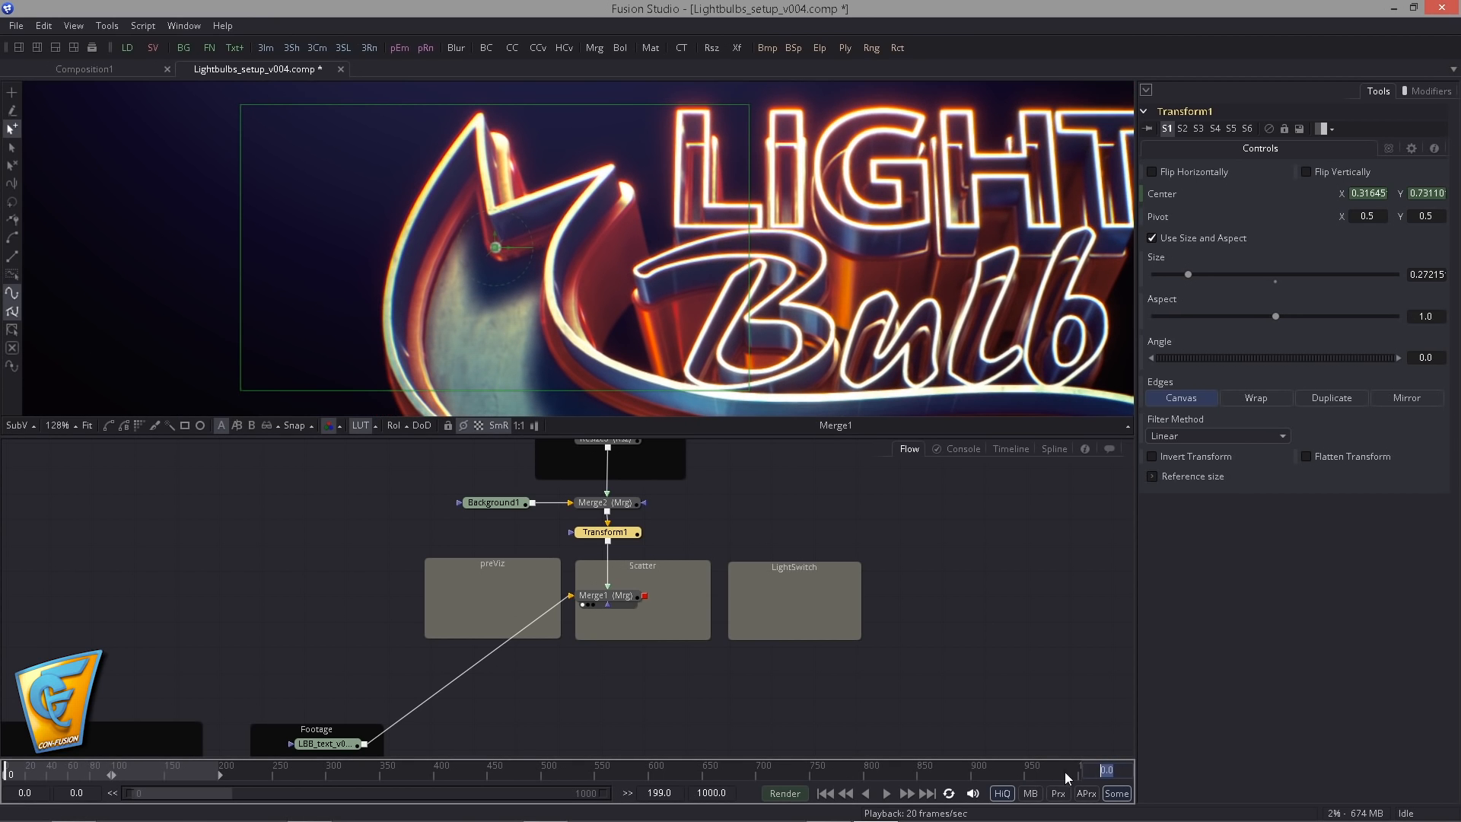
pyautogui.write('0')
pyautogui.press('Return')
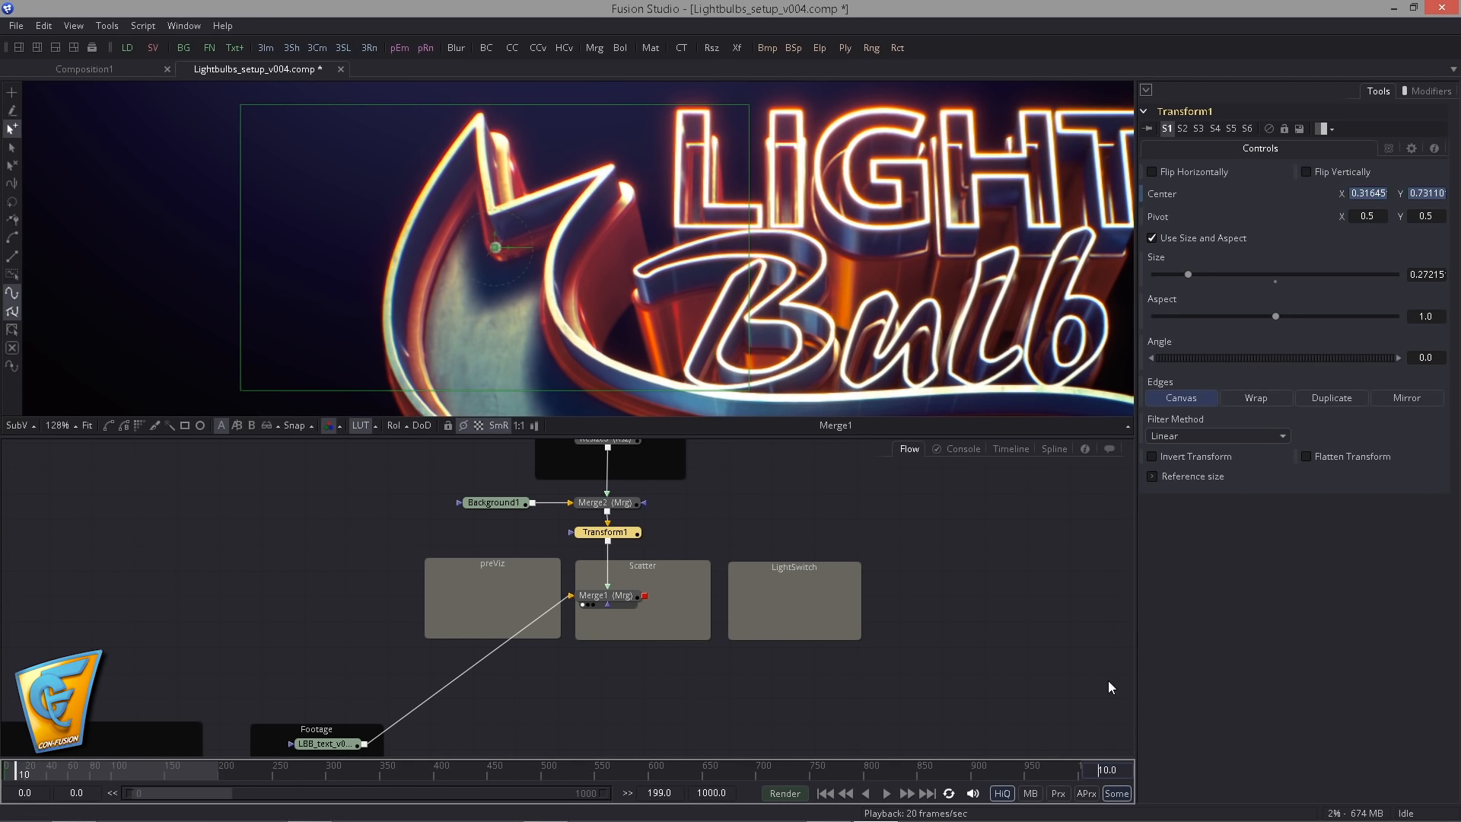
pyautogui.moveTo(488, 203); pyautogui.dragTo(476, 172)
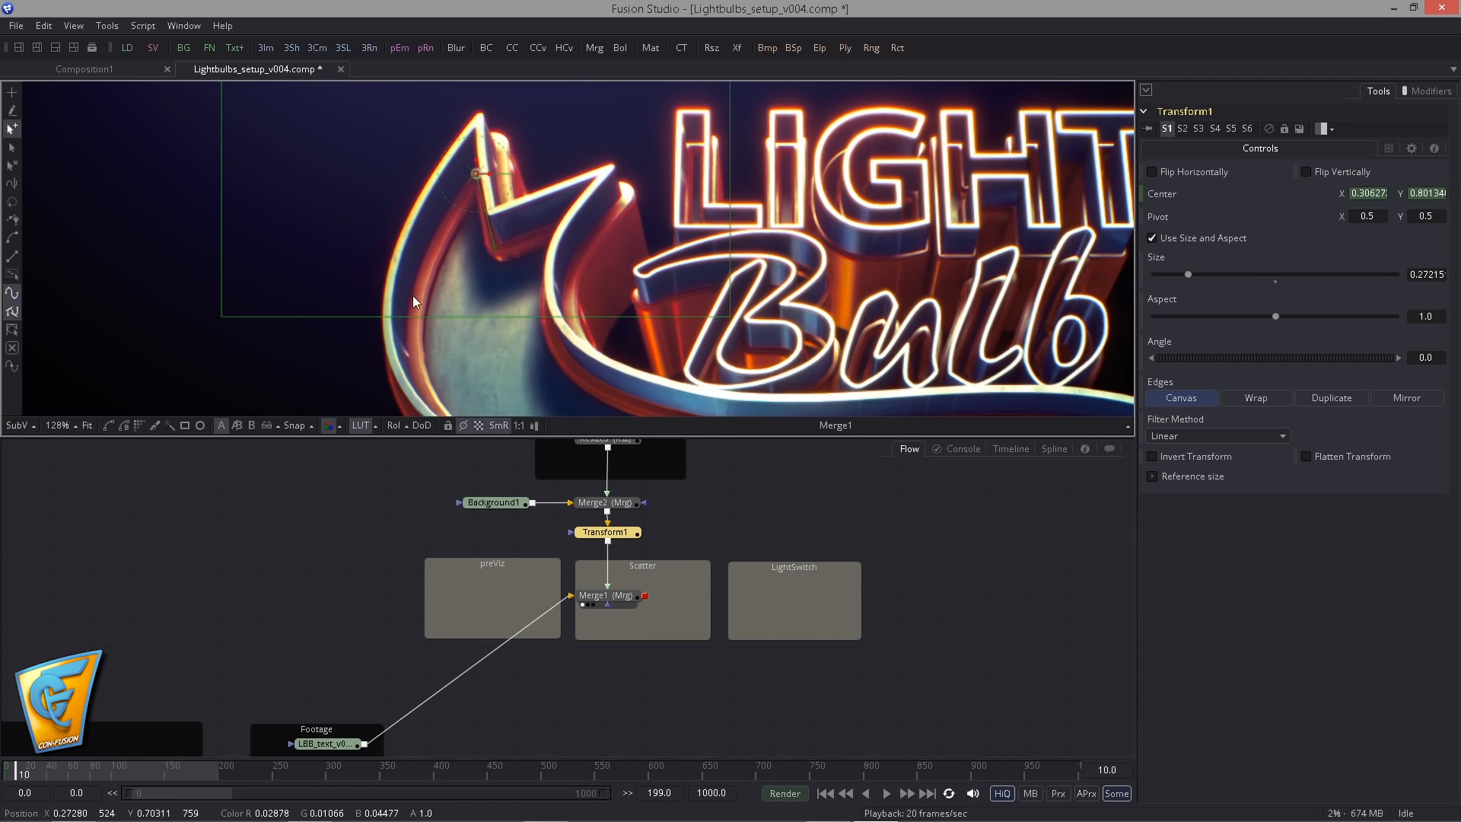
# - Keyframe the bulb on the arrow's outer left rim at frame 20, at Center about X 0.285, Y 0.742
pyautogui.moveTo(491, 312); pyautogui.dragTo(590, 367)
pyautogui.scroll(1, 525, 319)
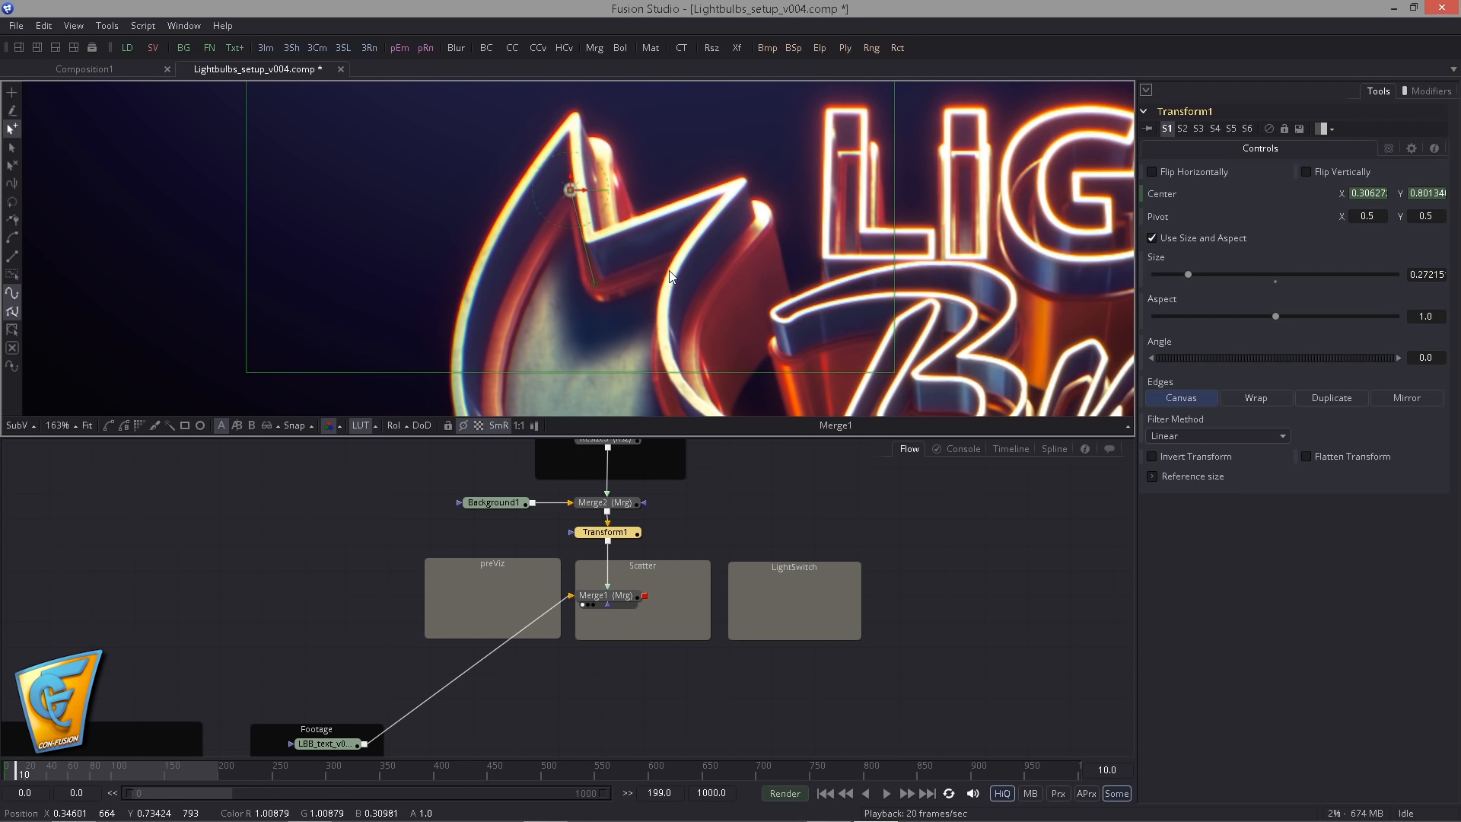
pyautogui.press('Right')
pyautogui.moveTo(572, 193)
pyautogui.mouseDown()
pyautogui.moveTo(536, 222)
pyautogui.moveTo(523, 270)
pyautogui.moveTo(563, 178)
pyautogui.mouseUp()
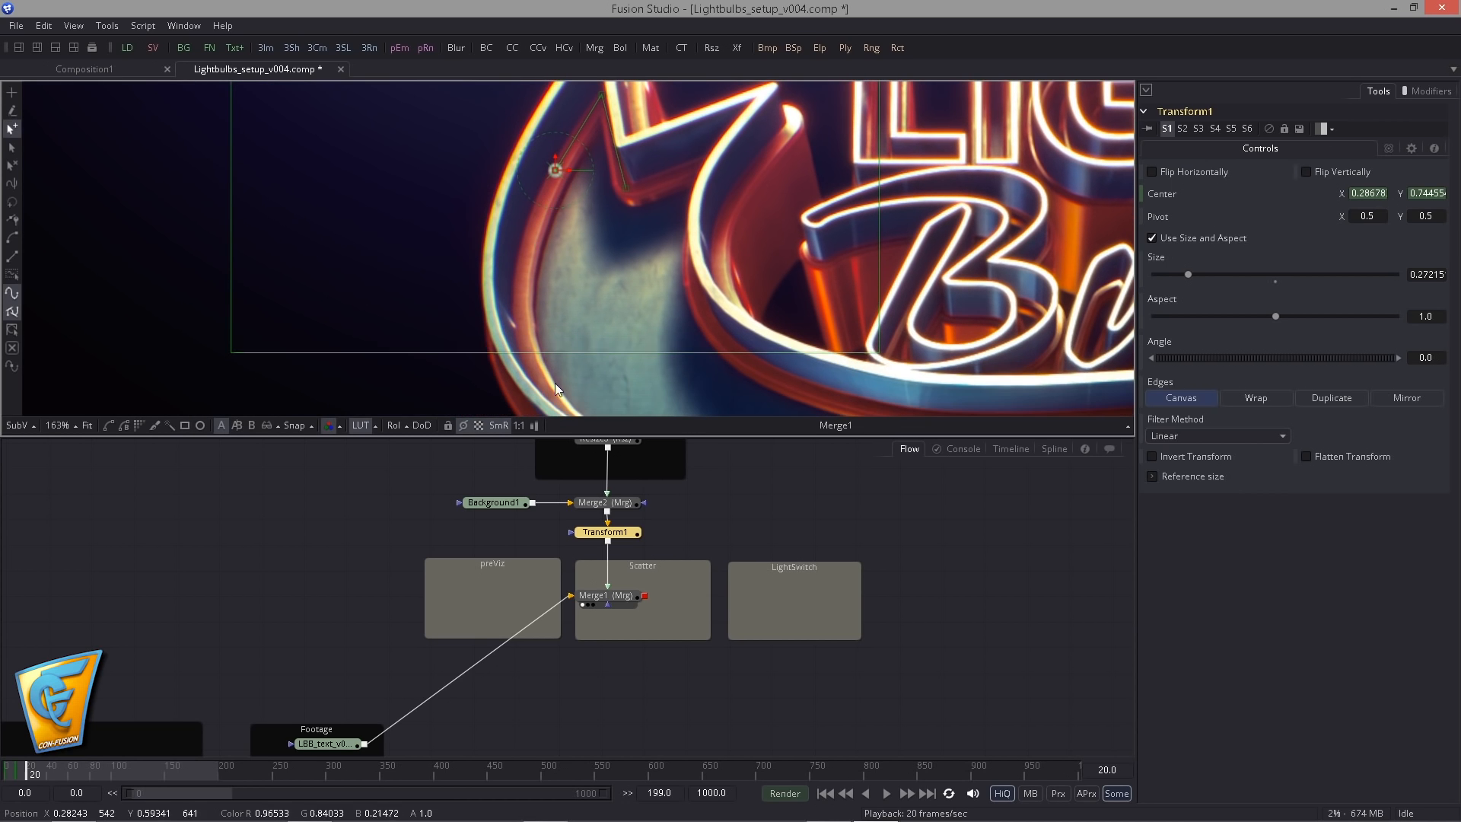
pyautogui.moveTo(535, 270); pyautogui.dragTo(586, 283)
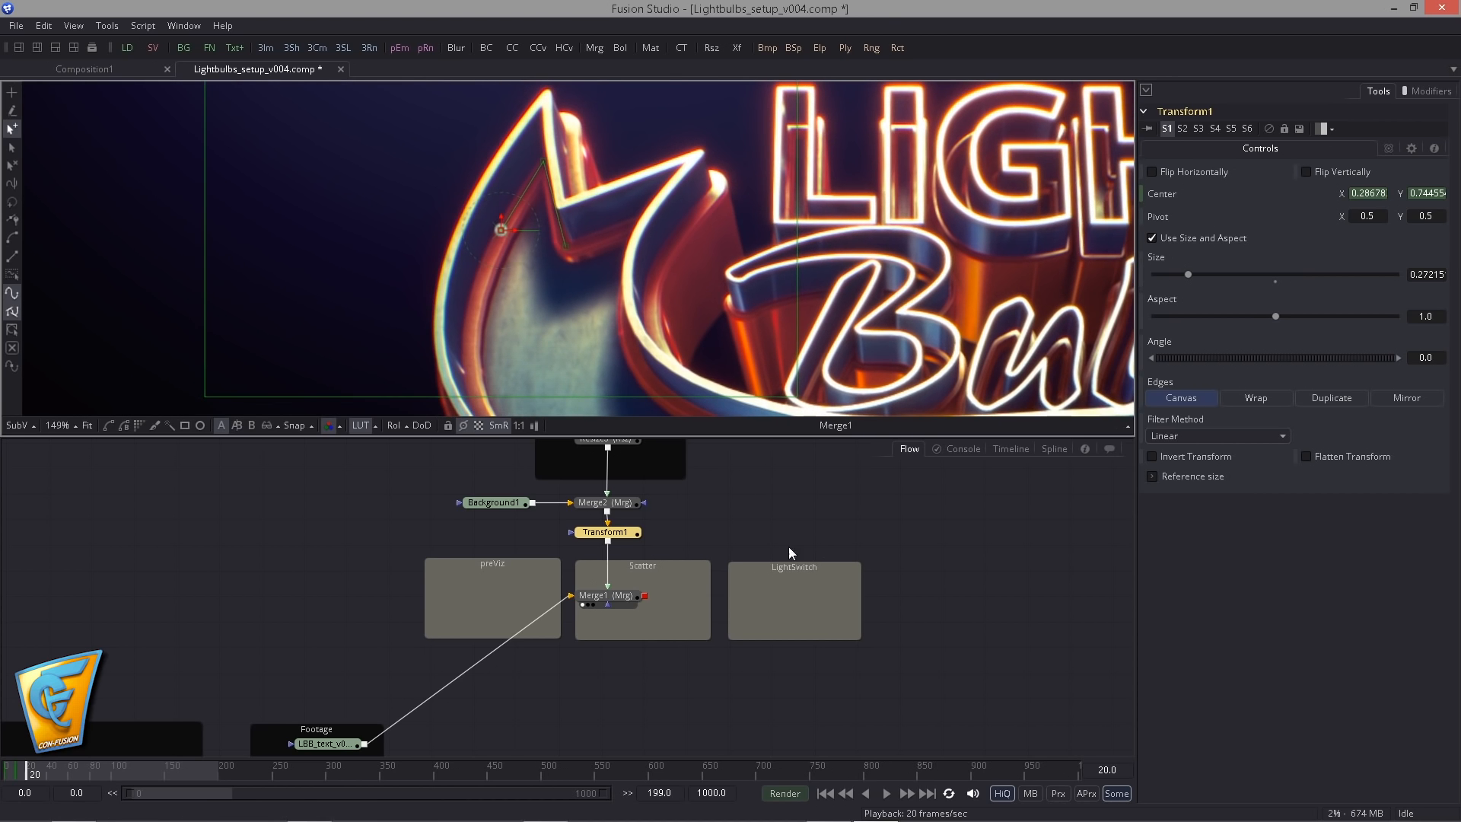
pyautogui.moveTo(504, 232); pyautogui.dragTo(496, 234)
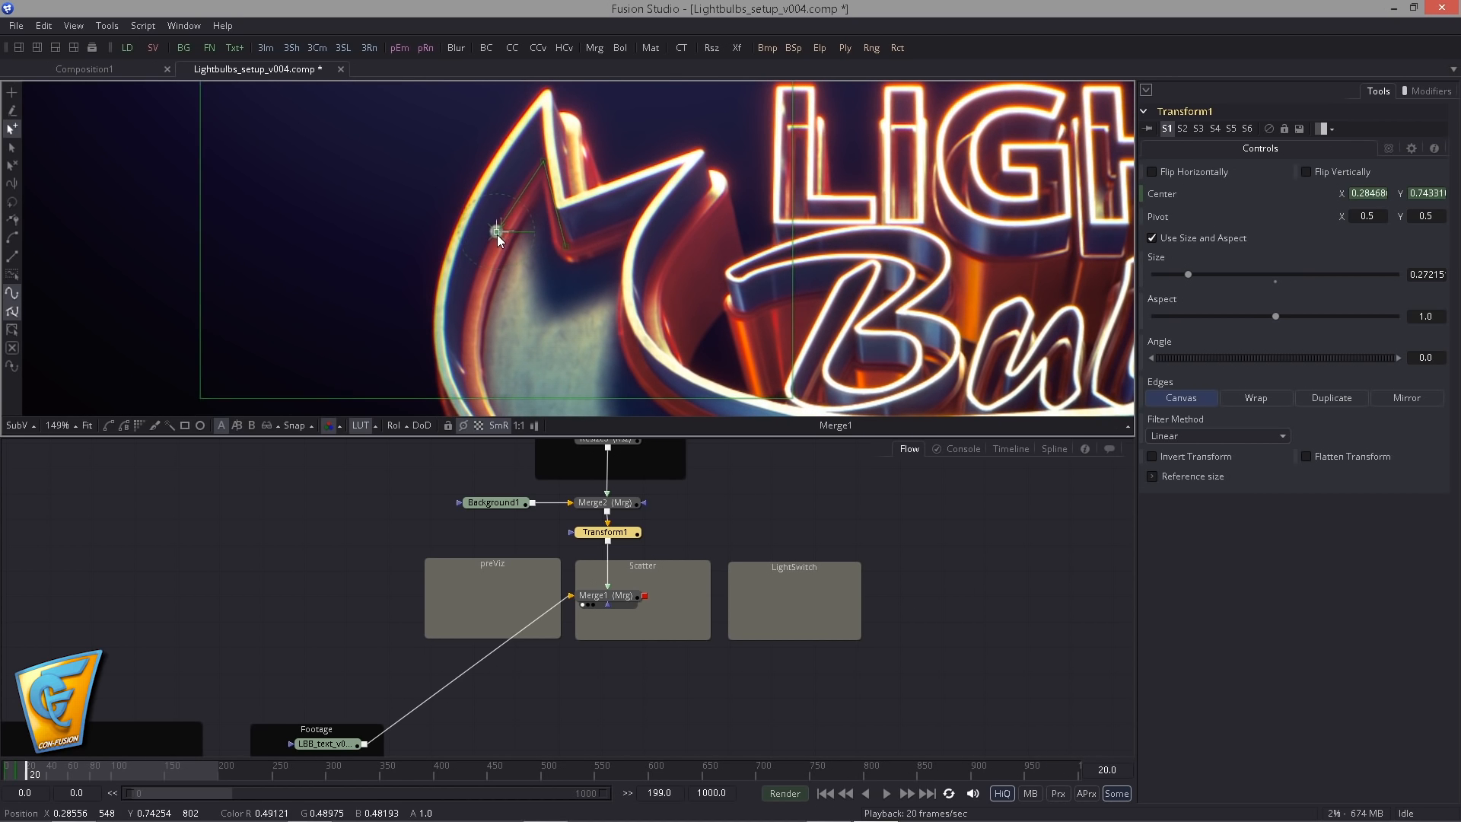
# - Keyframe the bulb down the outer left rim at frames 30 and 40, with frame 30 at Center about X 0.272, Y 0.672
pyautogui.doubleClick(1103, 770)
pyautogui.write('30')
pyautogui.press('Return')
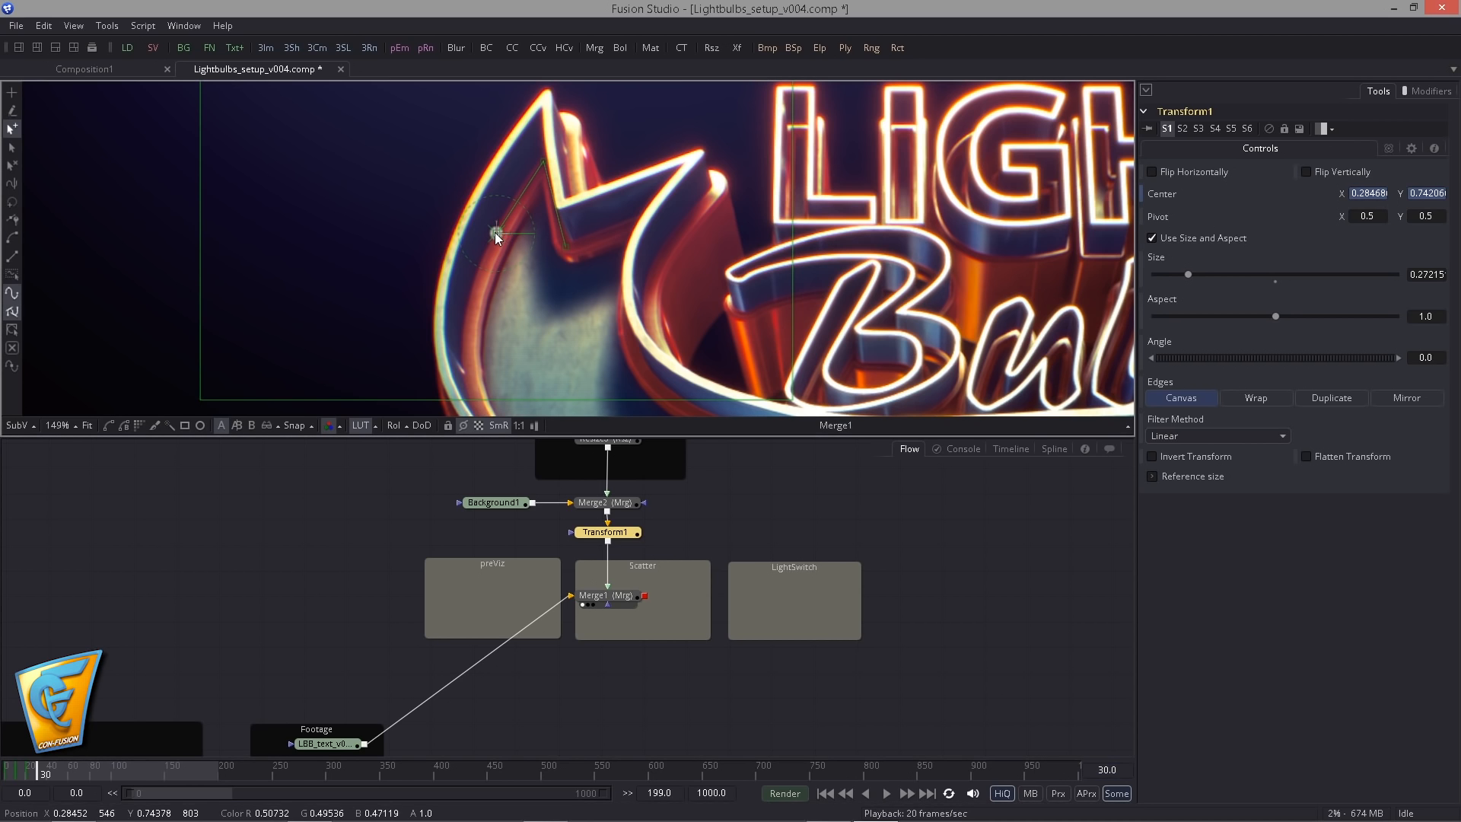
pyautogui.moveTo(494, 231); pyautogui.dragTo(473, 315)
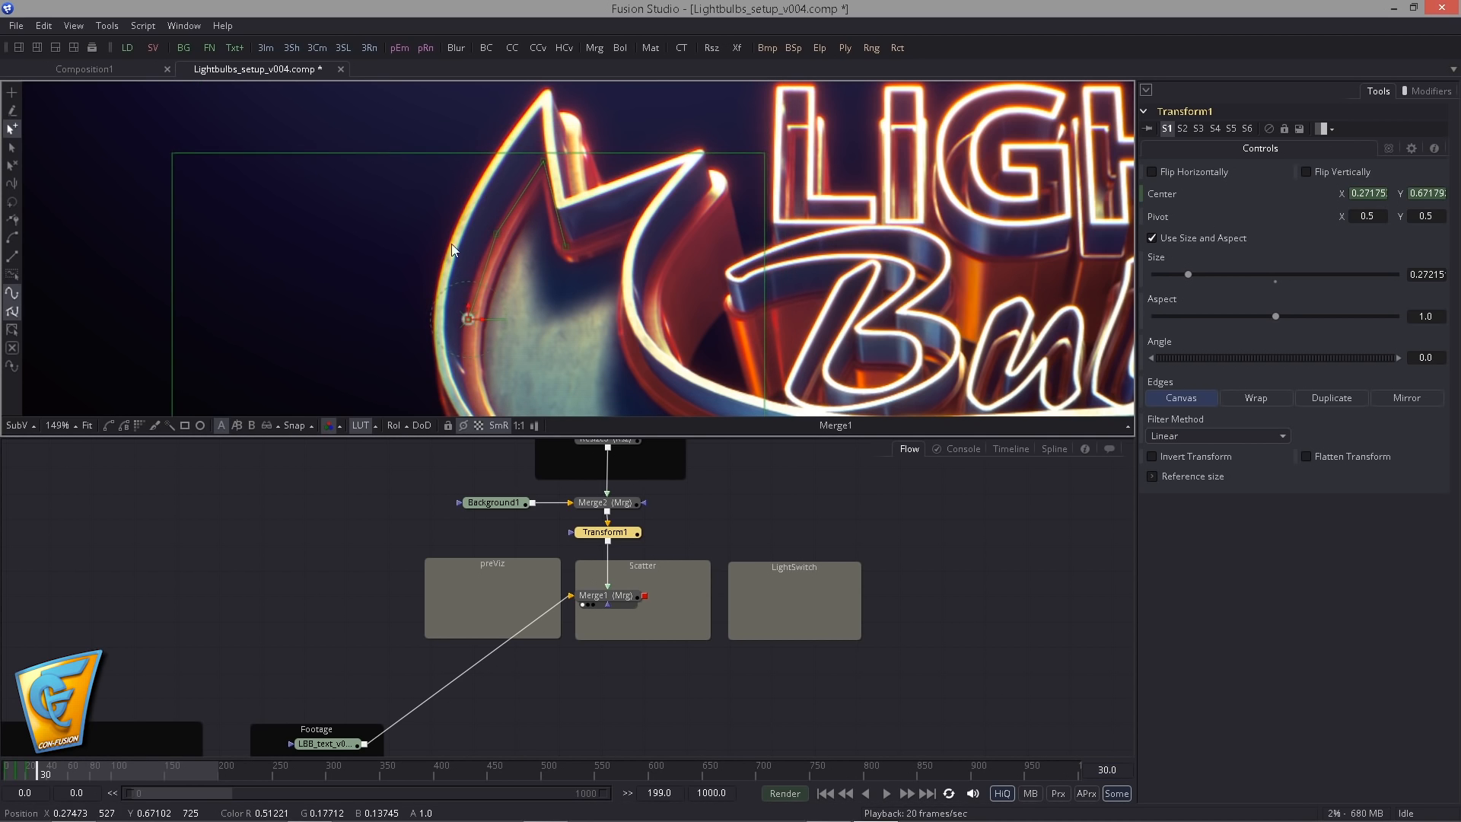
pyautogui.moveTo(808, 412); pyautogui.dragTo(744, 323)
pyautogui.doubleClick(1105, 770)
pyautogui.write('40')
pyautogui.press('Return')
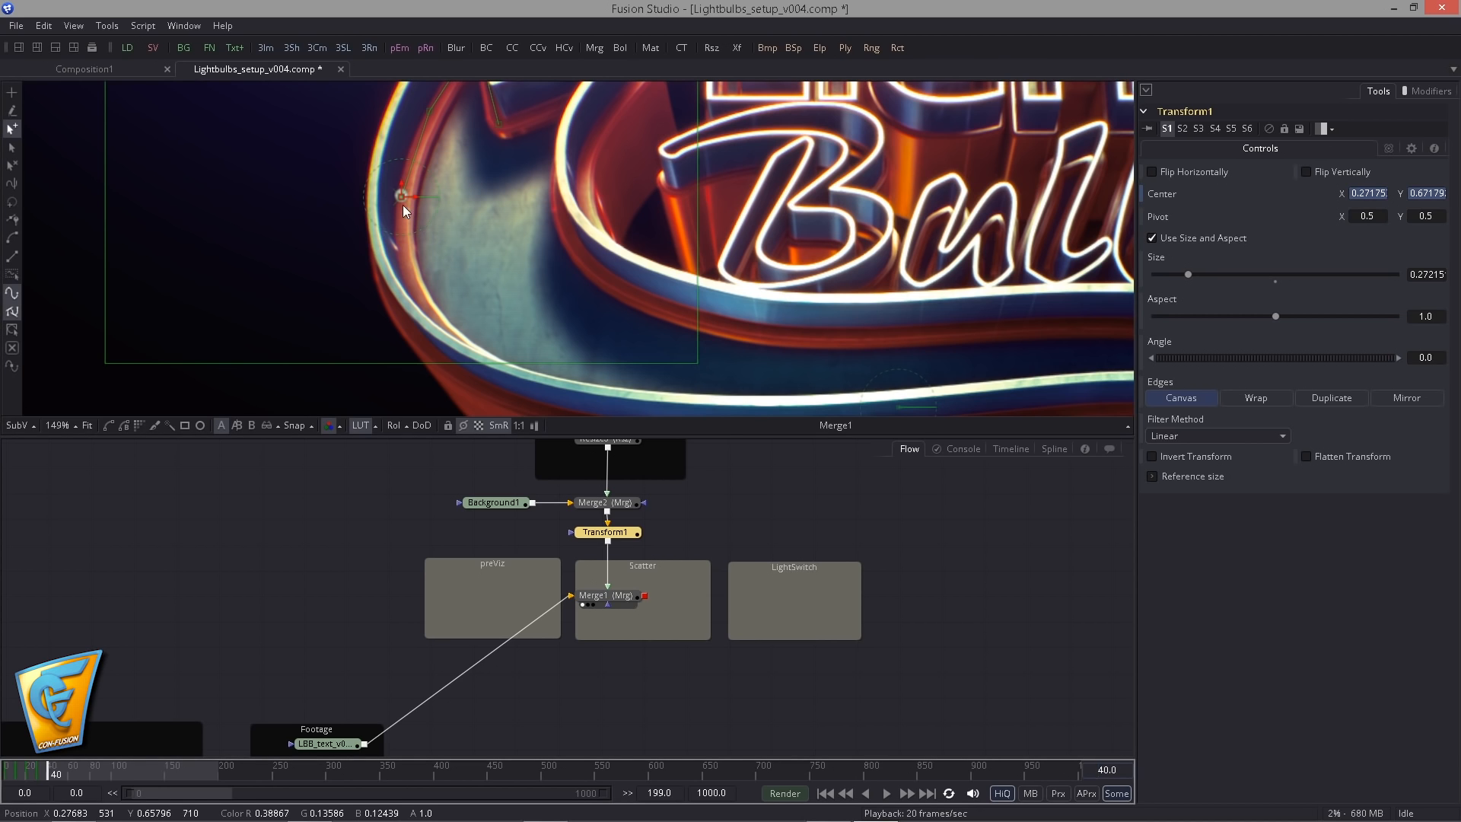
pyautogui.moveTo(403, 204); pyautogui.dragTo(366, 263)
# - Keyframe the bulb around the rim's lower left bend at frames 50 and 60, with frame 50 at Center about X 0.306, Y 0.537
pyautogui.doubleClick(1117, 770)
pyautogui.write('50')
pyautogui.press('Return')
pyautogui.scroll(-1, 453, 291)
pyautogui.moveTo(333, 266); pyautogui.dragTo(492, 402)
pyautogui.doubleClick(1105, 770)
pyautogui.write('60')
pyautogui.press('Return')
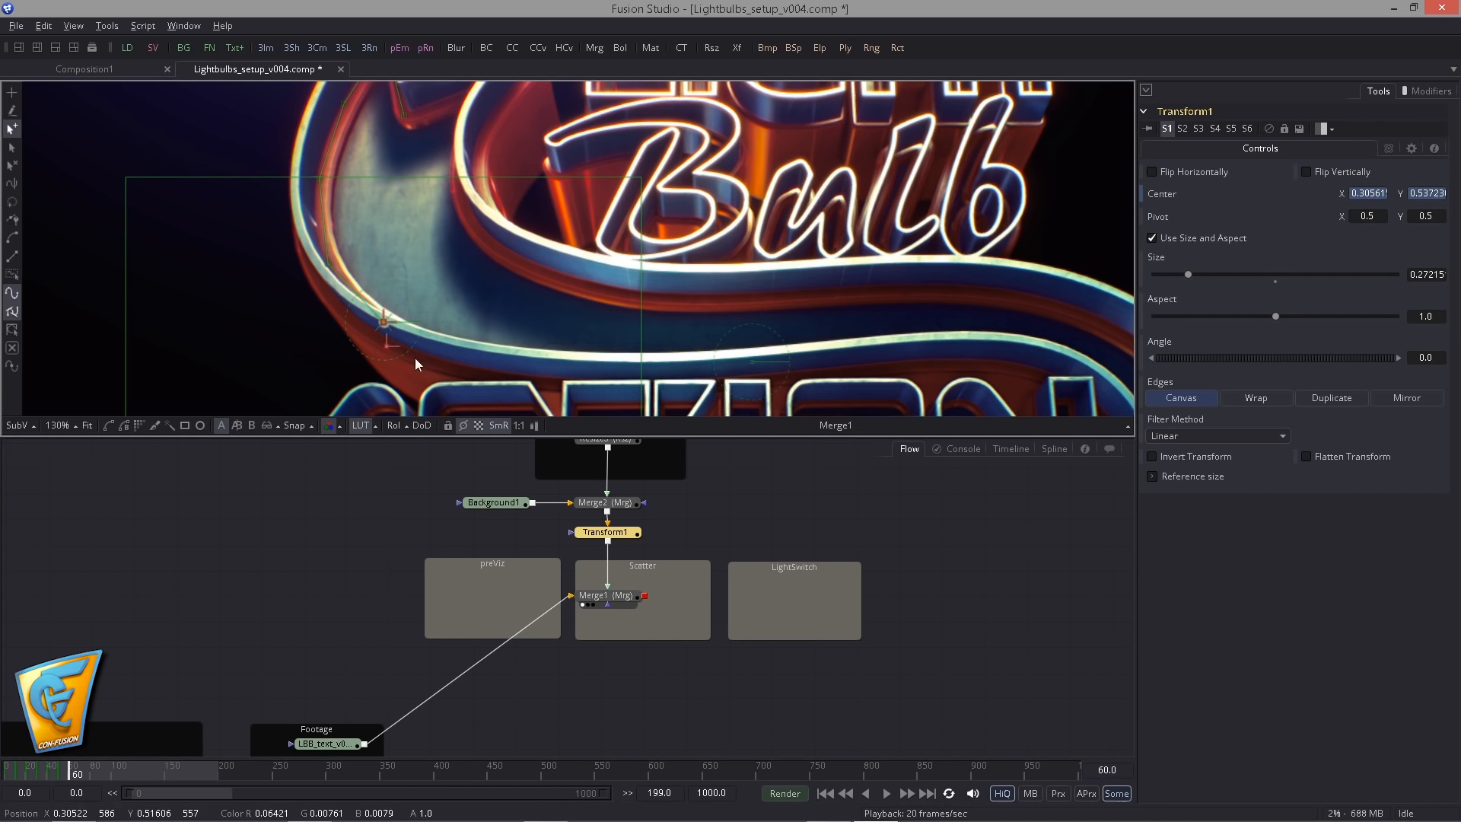
pyautogui.moveTo(415, 364); pyautogui.dragTo(628, 372)
# - Keyframe the bulb along the rim above ACTION at frames 70, 80 and 90, ending at Center about X 0.497, Y 0.510
pyautogui.doubleClick(1105, 770)
pyautogui.write('70')
pyautogui.press('Return')
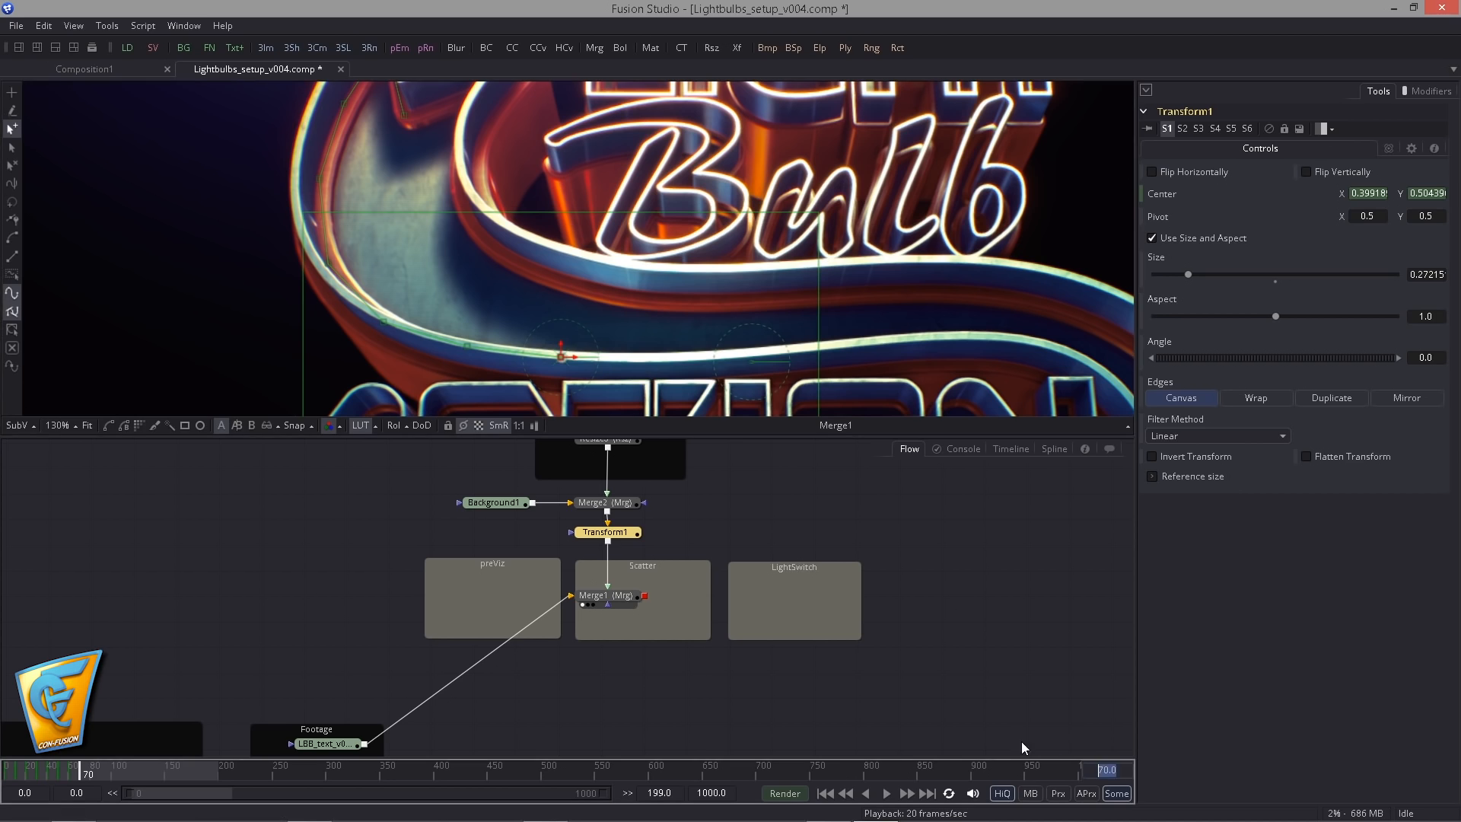
pyautogui.write('80')
pyautogui.press('Return')
pyautogui.moveTo(528, 359); pyautogui.dragTo(627, 363)
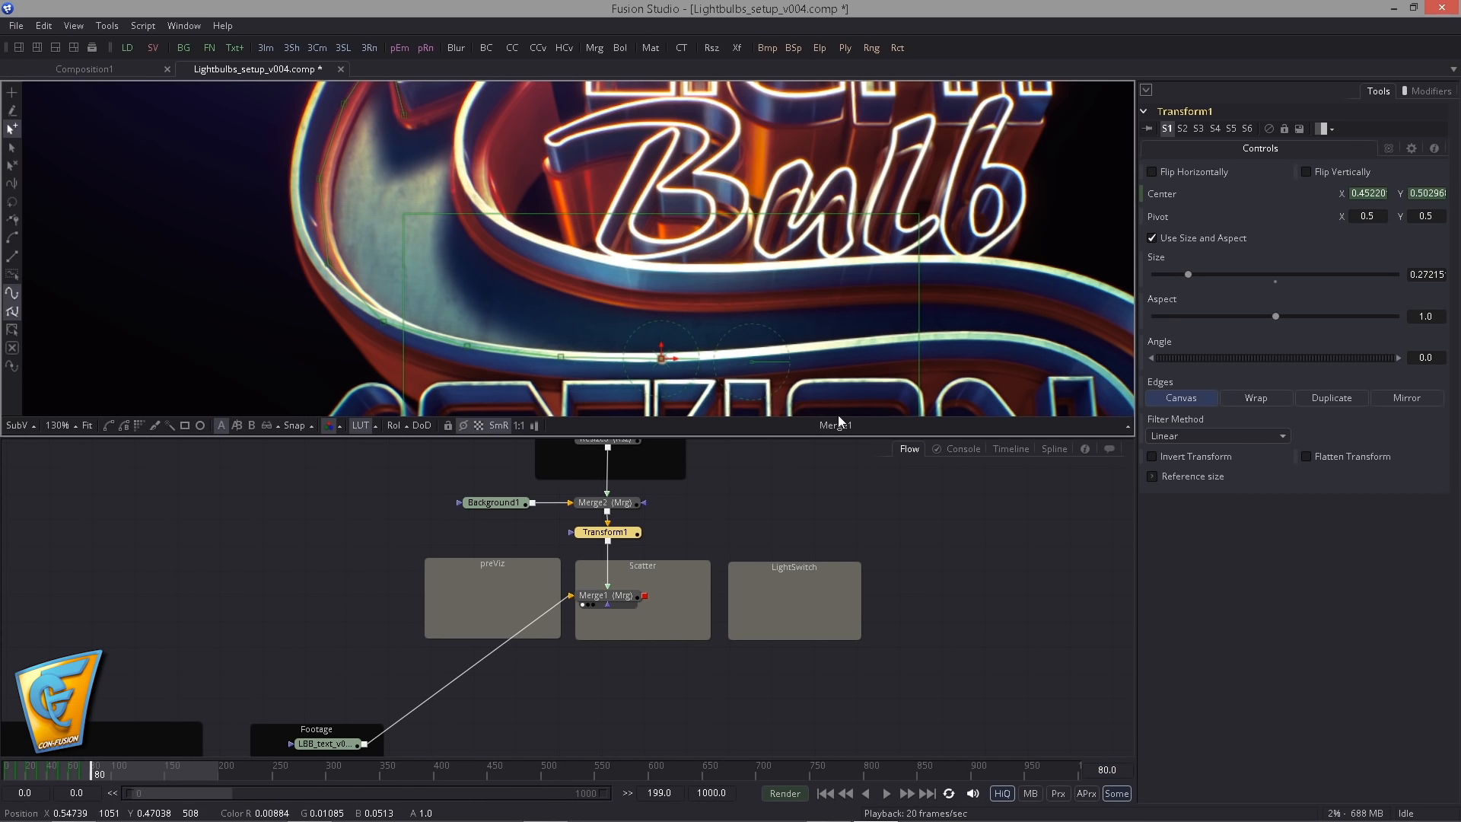
pyautogui.write('90')
pyautogui.press('Return')
pyautogui.moveTo(727, 319); pyautogui.dragTo(811, 315)
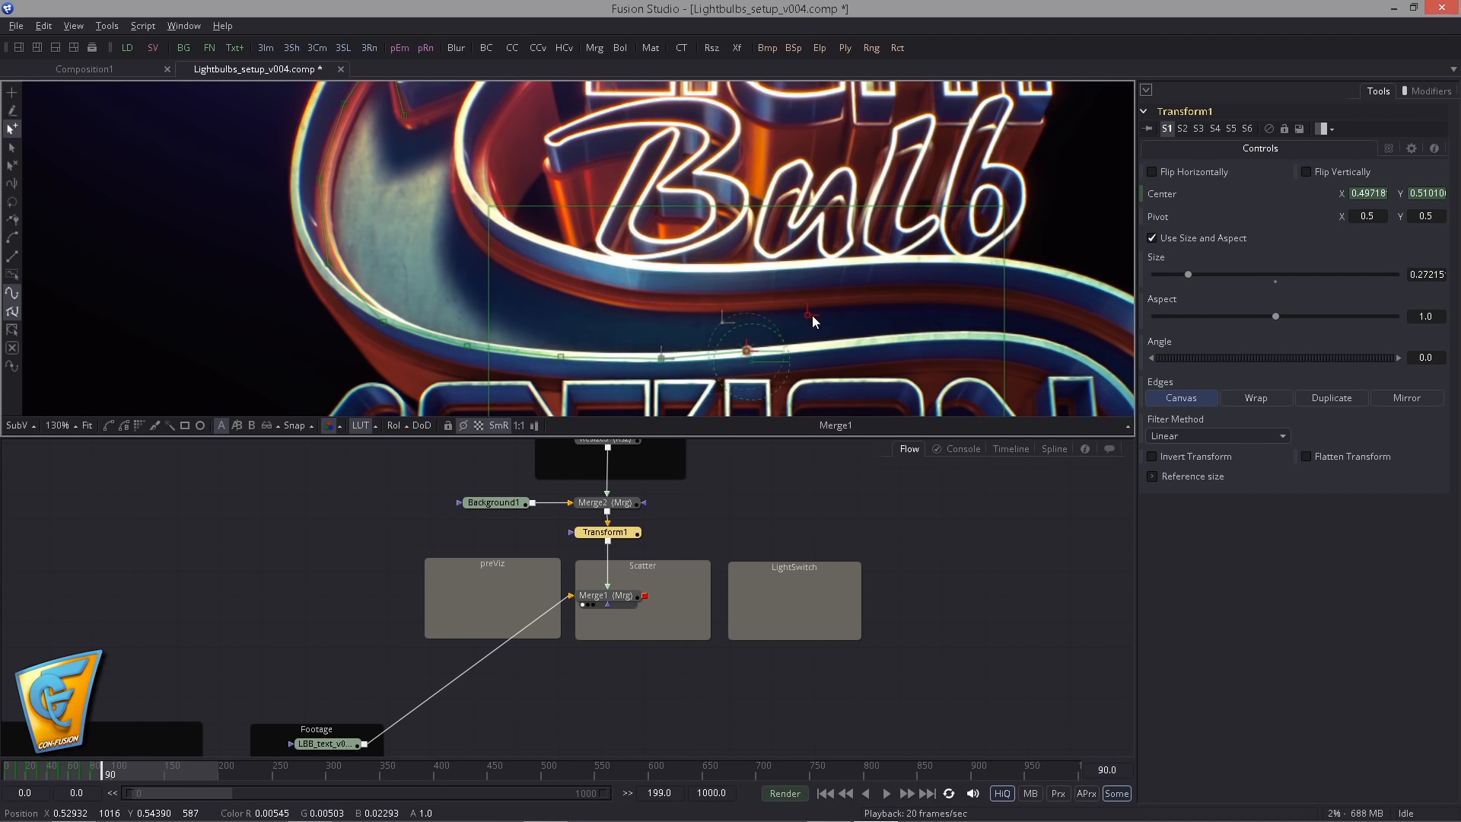
# - Continue the bulb's Center keyframes along the rim toward the right bend at frames 100 and 110
pyautogui.moveTo(625, 302); pyautogui.dragTo(214, 212)
pyautogui.scroll(2, 214, 211)
pyautogui.doubleClick(1107, 769)
pyautogui.write('100')
pyautogui.press('Return')
pyautogui.moveTo(424, 309); pyautogui.dragTo(468, 357)
pyautogui.doubleClick(1106, 769)
pyautogui.write('110')
pyautogui.press('Return')
# - Keyframe the bulb around the right bend beside ACTION at frames 120, 130, 140 and 150, ending at Center about X 0.717, Y 0.366
pyautogui.doubleClick(1112, 770)
pyautogui.write('120')
pyautogui.press('Return')
pyautogui.click(1119, 769)
pyautogui.write('130')
pyautogui.press('Return')
pyautogui.doubleClick(1109, 769)
pyautogui.write('140')
pyautogui.press('Return')
pyautogui.doubleClick(1108, 769)
pyautogui.write('150')
pyautogui.press('Return')
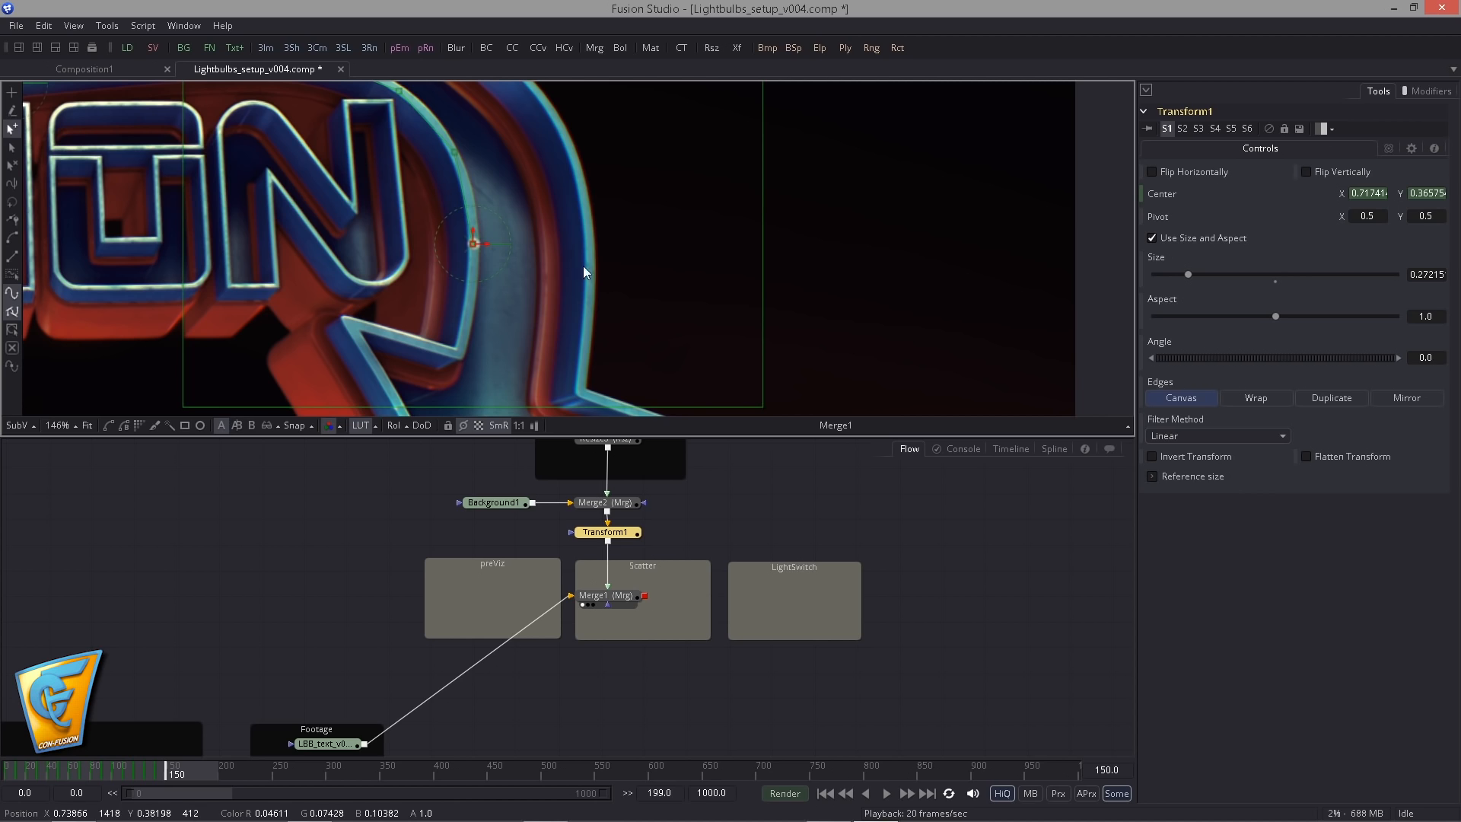
# - Keyframe the bulb on the inner corner of the lower arrowhead at frame 160, at Center about X 0.711, Y 0.276
pyautogui.doubleClick(1108, 769)
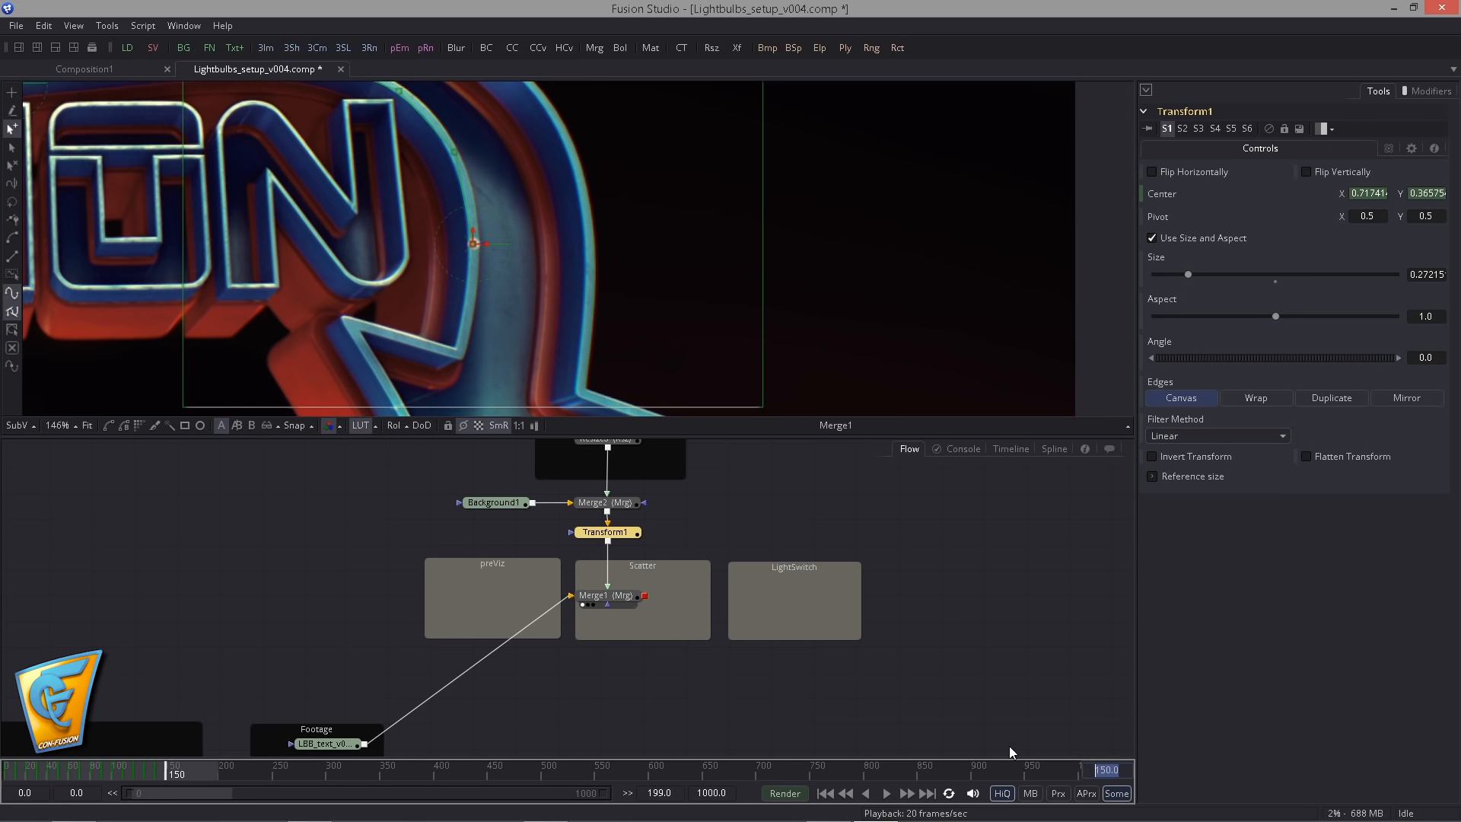
pyautogui.write('160')
pyautogui.press('Return')
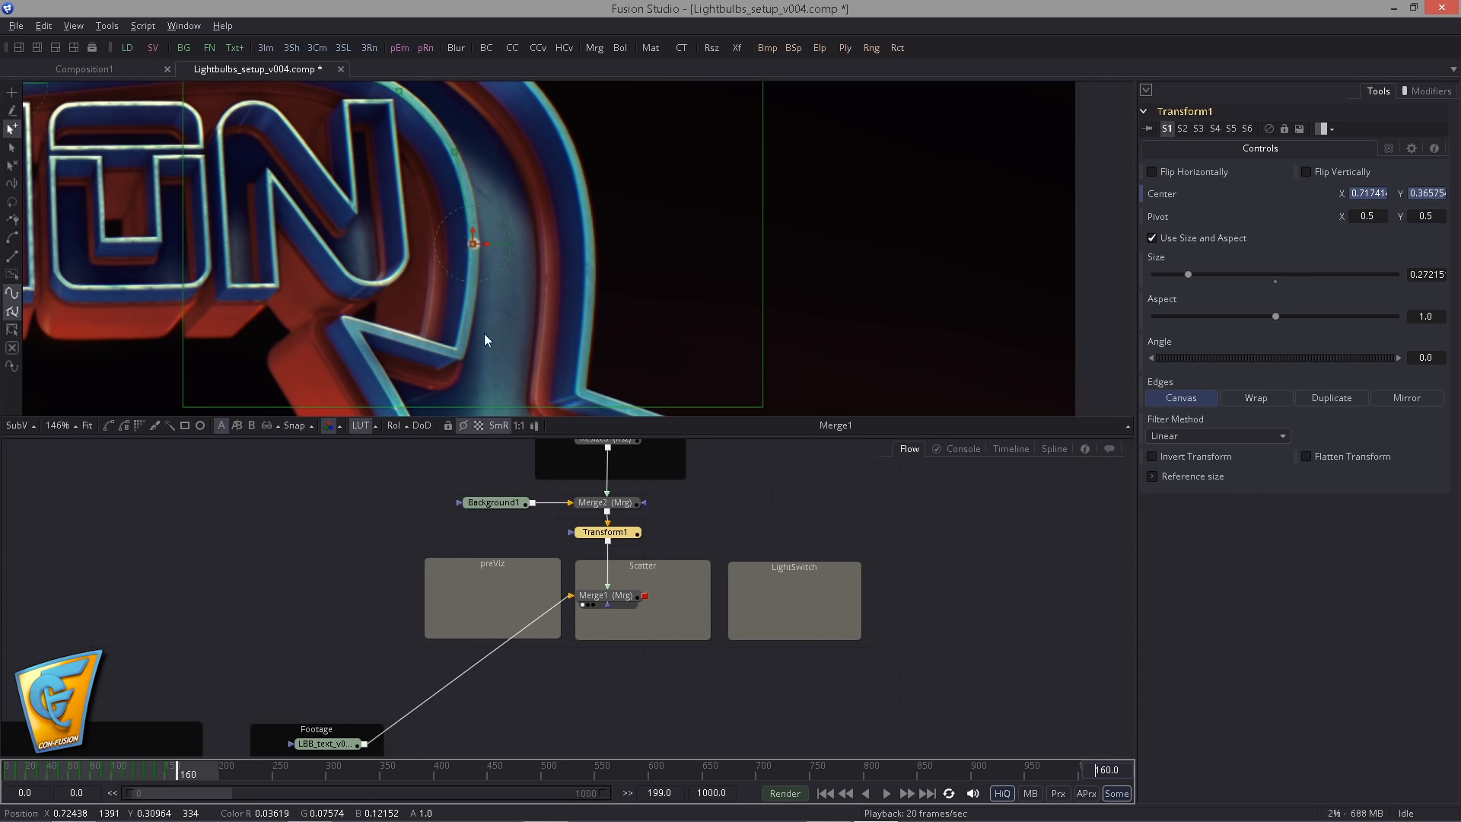
pyautogui.moveTo(487, 339); pyautogui.dragTo(476, 414)
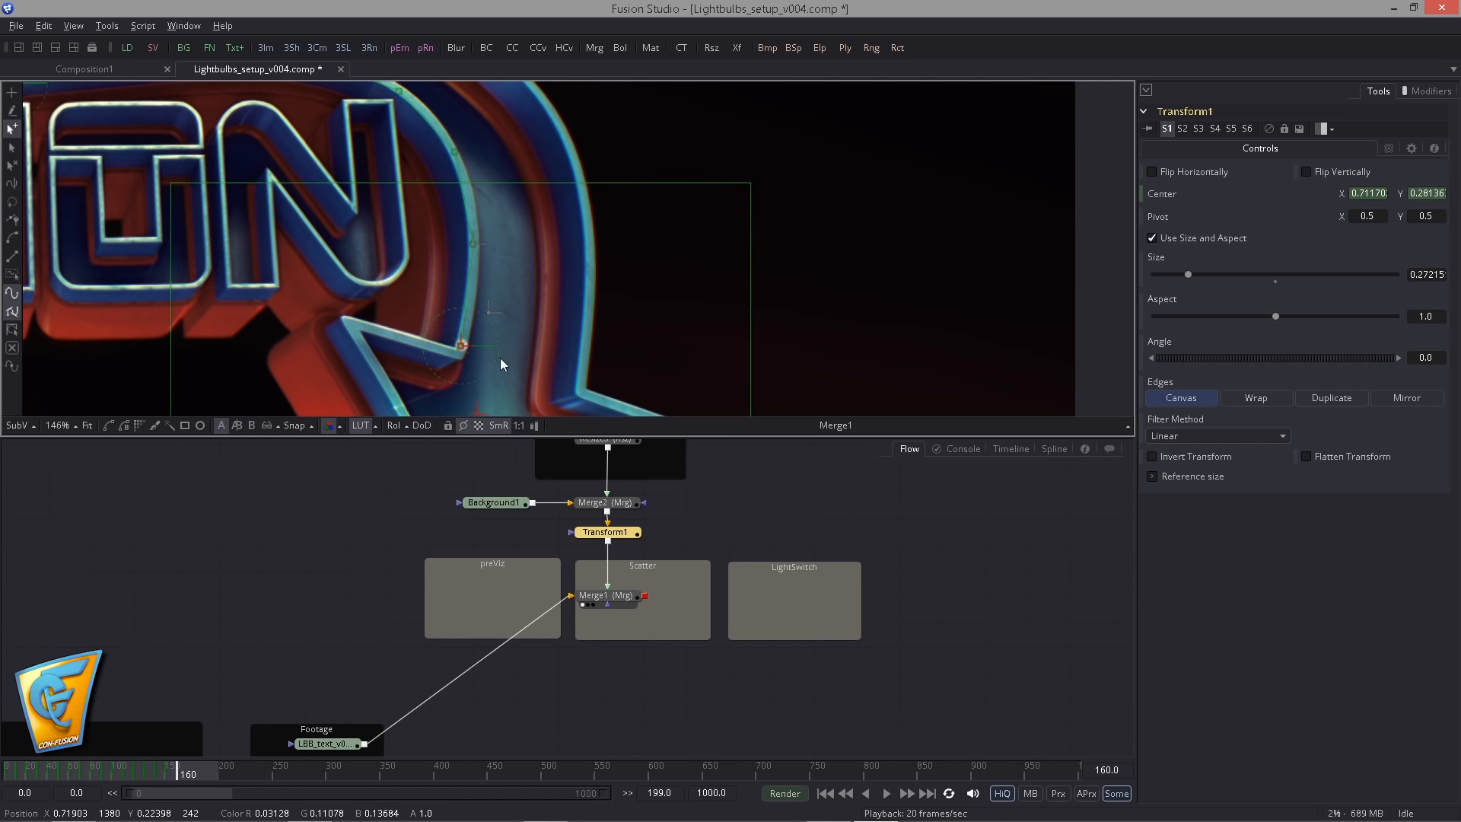
pyautogui.moveTo(563, 356); pyautogui.dragTo(504, 325)
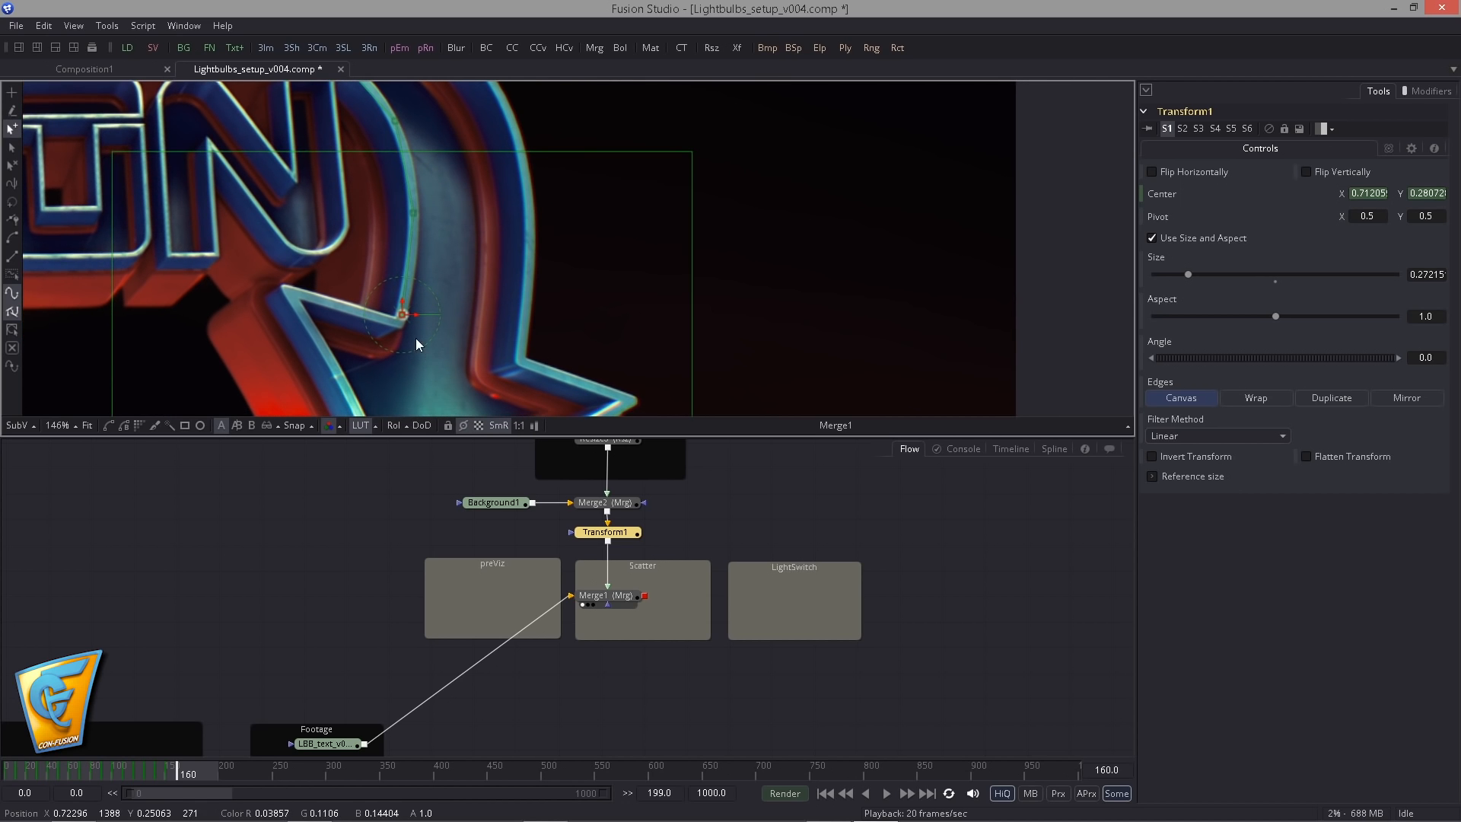
pyautogui.moveTo(431, 360); pyautogui.dragTo(428, 365)
pyautogui.moveTo(359, 108); pyautogui.dragTo(451, 155)
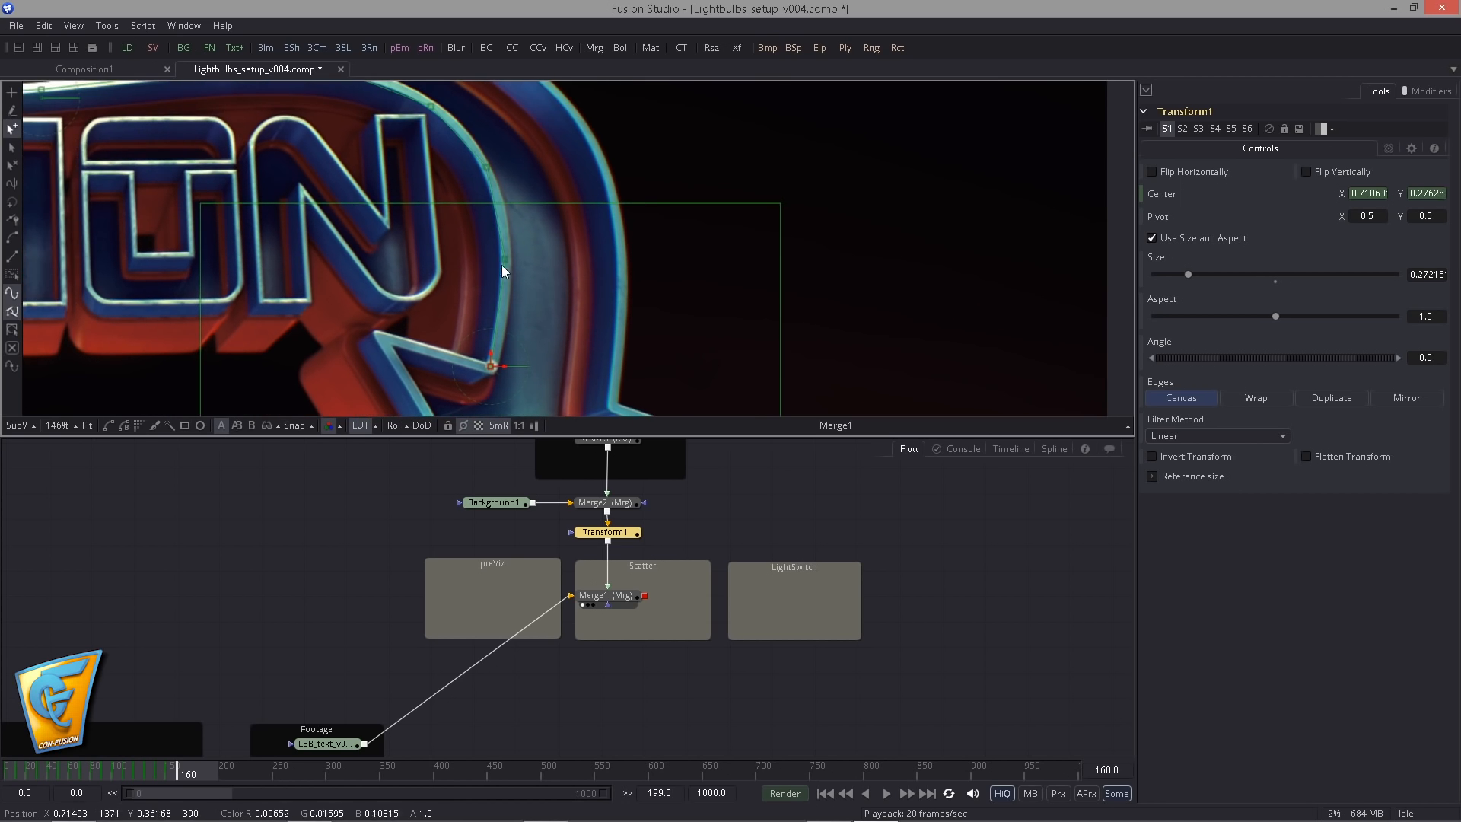
# - Adjust the path point on the right bend and keyframe the bulb on the lower arrowhead's left tip at frame 170, Center about X 0.659, Y 0.282
pyautogui.moveTo(505, 260); pyautogui.dragTo(508, 264)
pyautogui.click(486, 169)
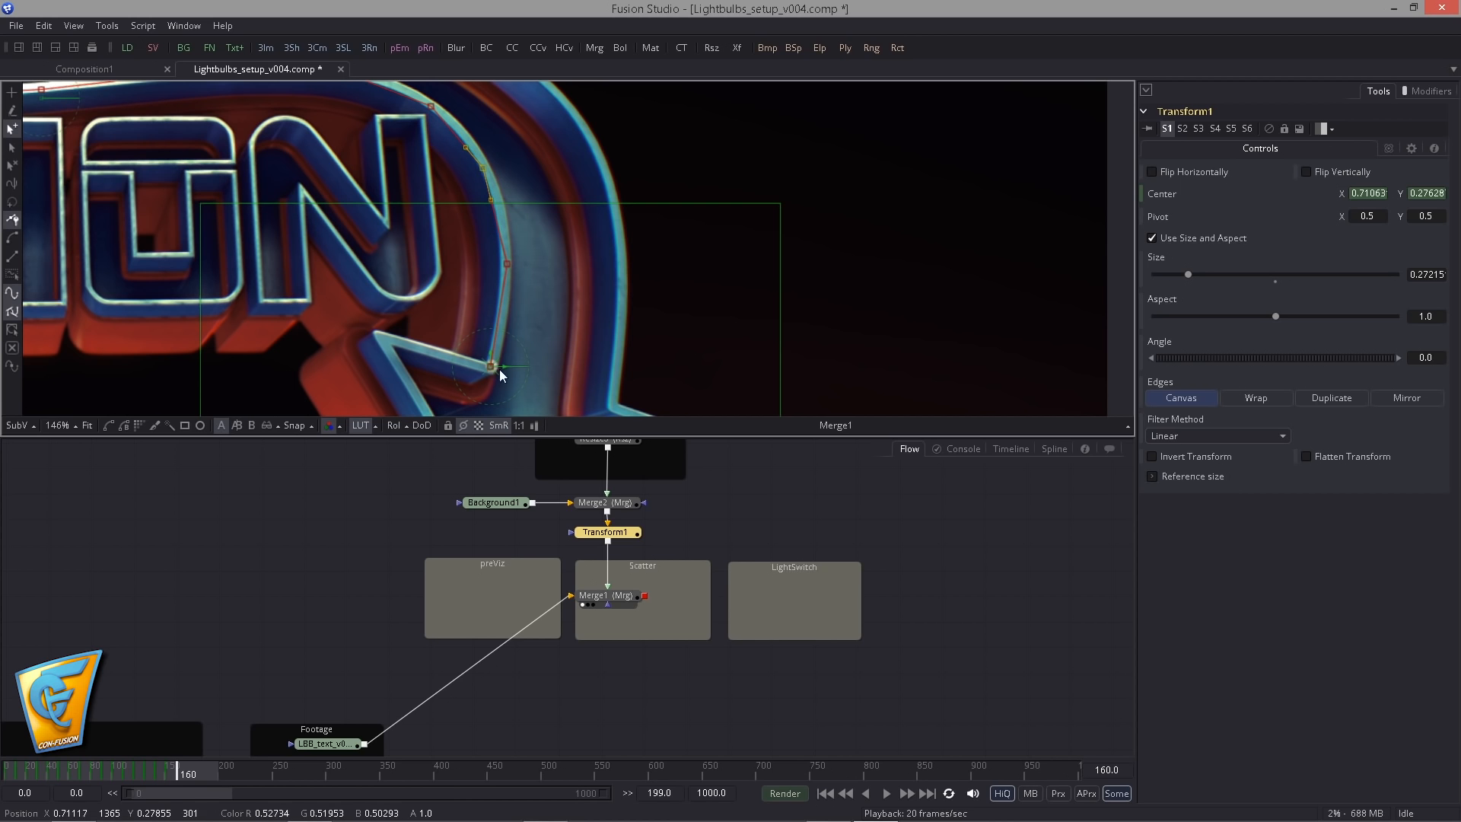
pyautogui.moveTo(437, 127); pyautogui.dragTo(523, 152)
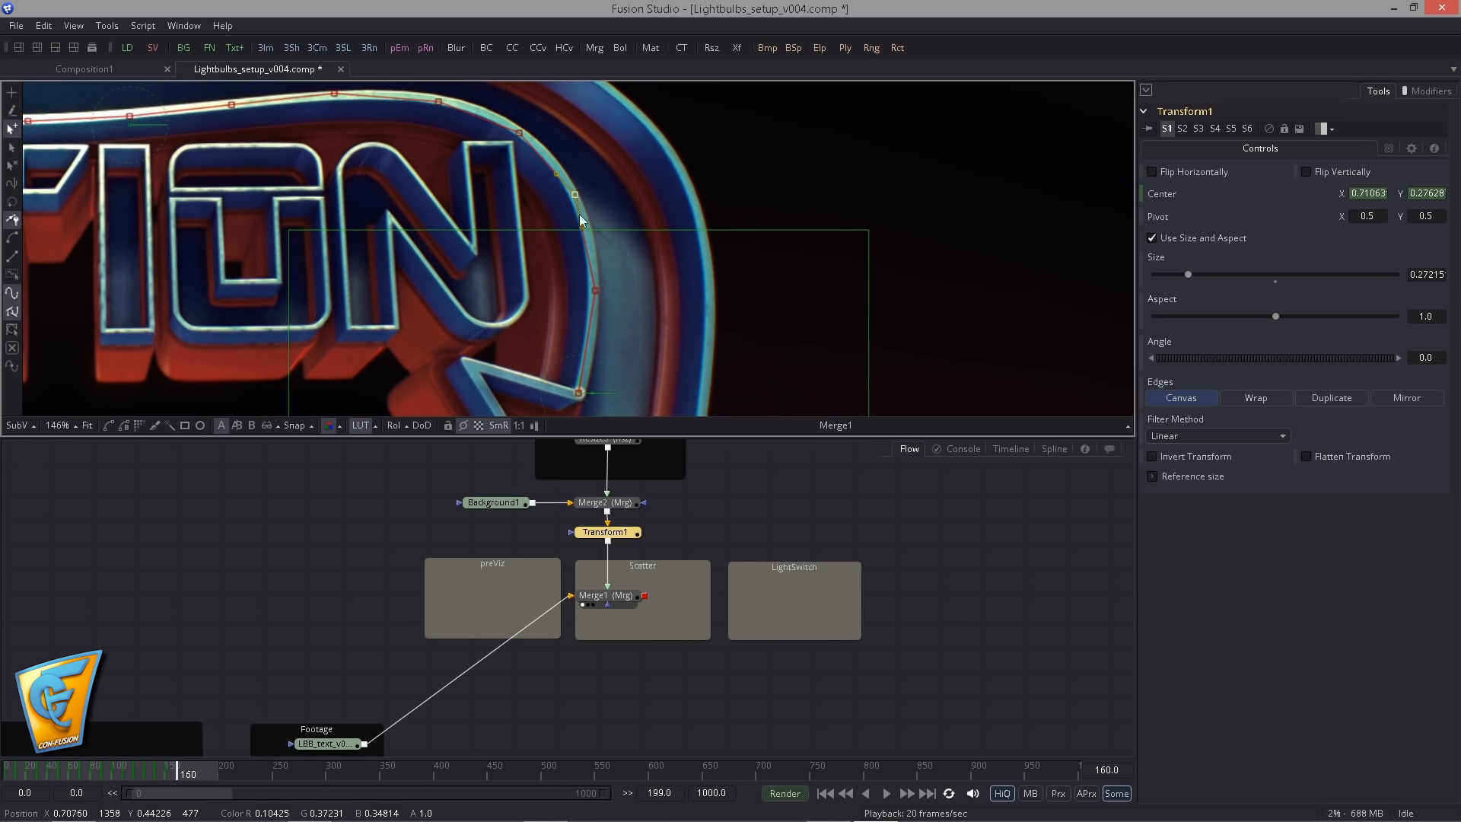
pyautogui.moveTo(590, 320); pyautogui.dragTo(597, 187)
pyautogui.doubleClick(1106, 770)
pyautogui.write('170')
pyautogui.press('Return')
pyautogui.moveTo(582, 260); pyautogui.dragTo(477, 252)
pyautogui.click(602, 158)
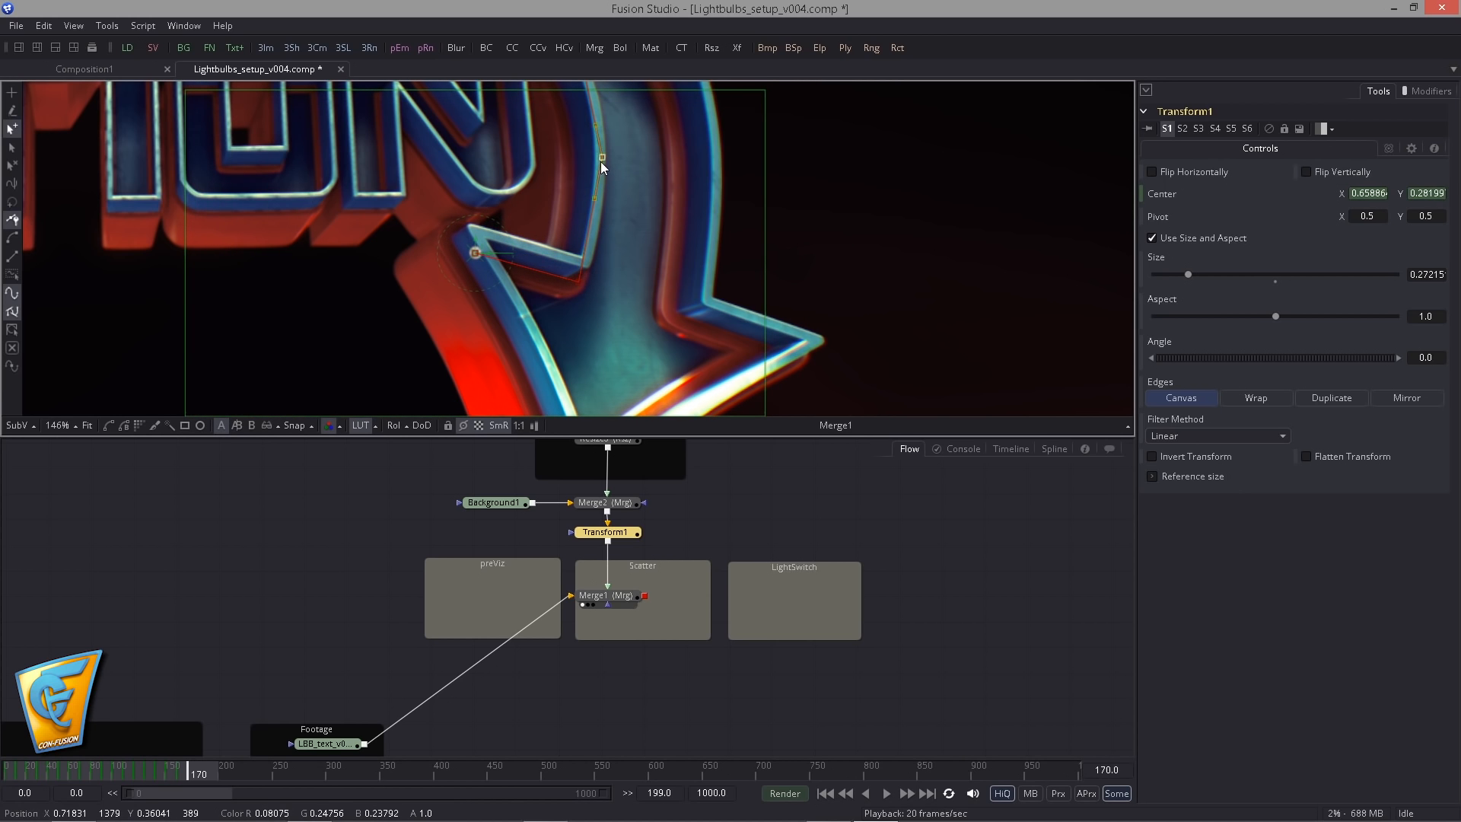
# - Keyframe the bulb partway down the lower arrowhead's left edge at frame 180, at Center about X 0.688, Y 0.184
pyautogui.moveTo(578, 344); pyautogui.dragTo(475, 219)
pyautogui.doubleClick(1106, 770)
pyautogui.write('180')
pyautogui.press('Return')
pyautogui.moveTo(458, 327); pyautogui.dragTo(467, 402)
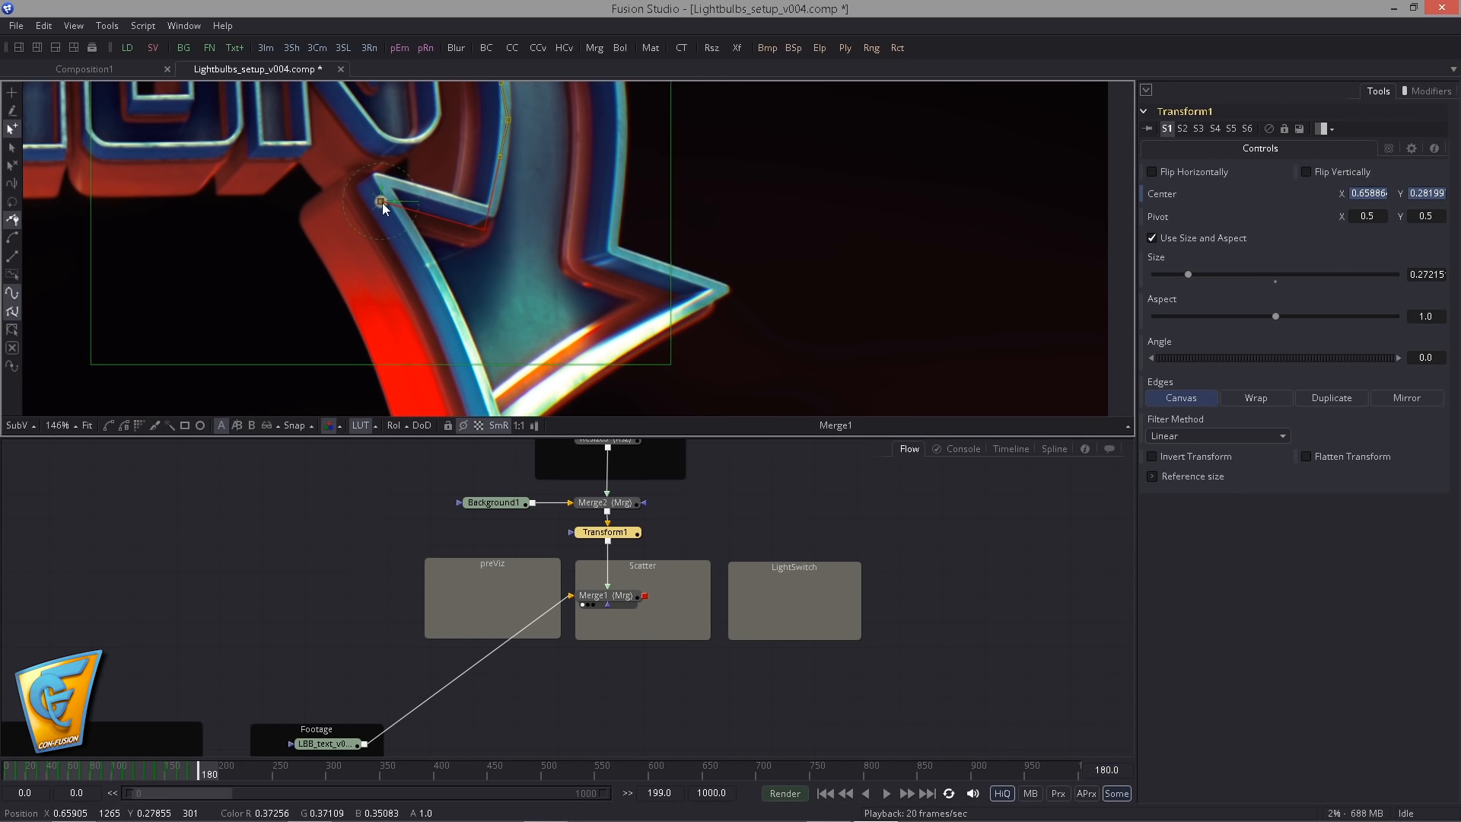
pyautogui.moveTo(382, 202); pyautogui.dragTo(445, 323)
# - Keyframe the bulb at the bottom tip of the lower arrowhead at frame 190, at Center about X 0.708, Y 0.101
pyautogui.moveTo(448, 244); pyautogui.dragTo(403, 142)
pyautogui.doubleClick(1107, 770)
pyautogui.write('190')
pyautogui.press('Return')
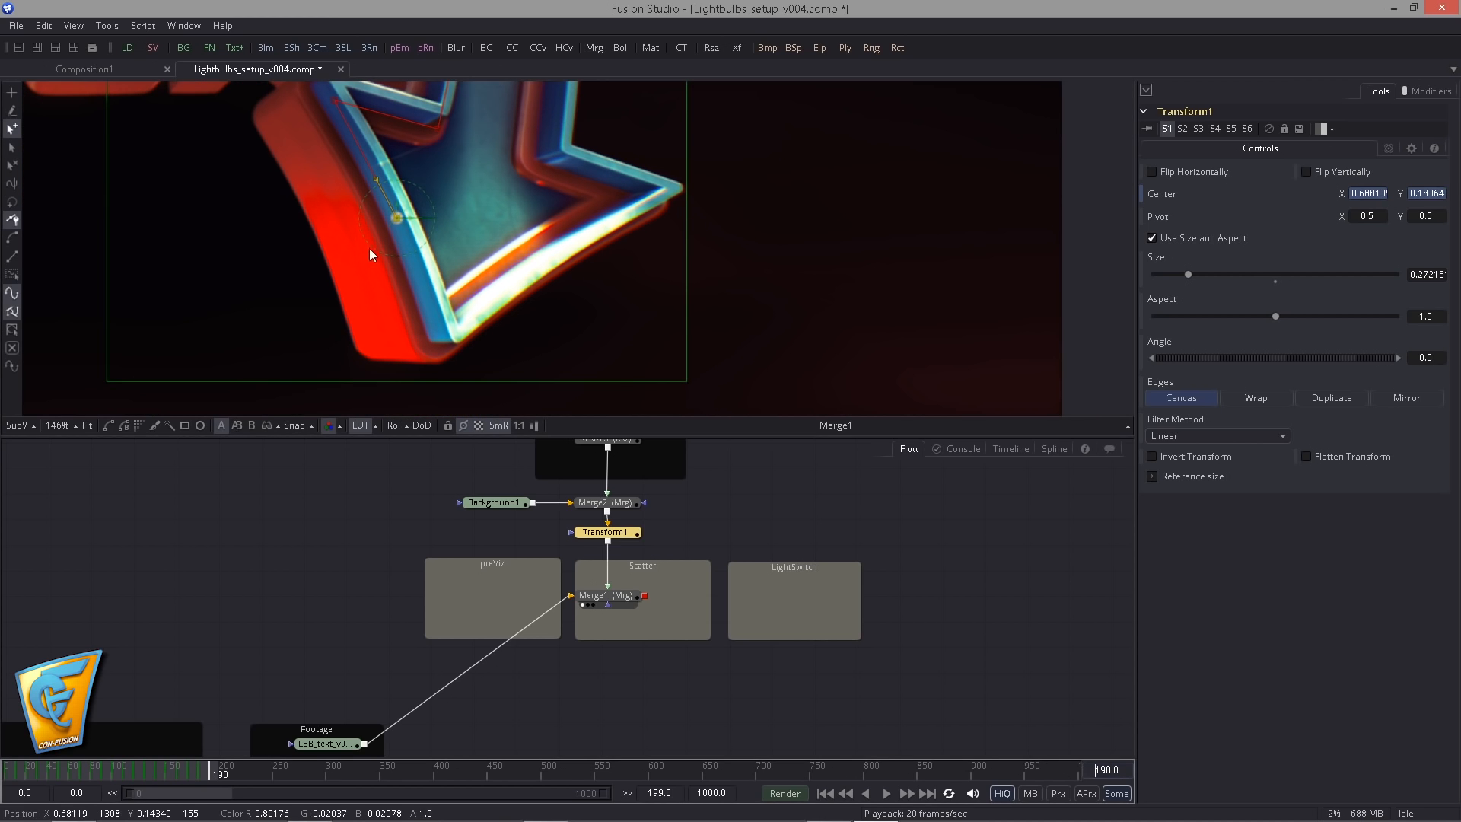
pyautogui.moveTo(397, 219); pyautogui.dragTo(439, 317)
pyautogui.moveTo(602, 321); pyautogui.dragTo(637, 344)
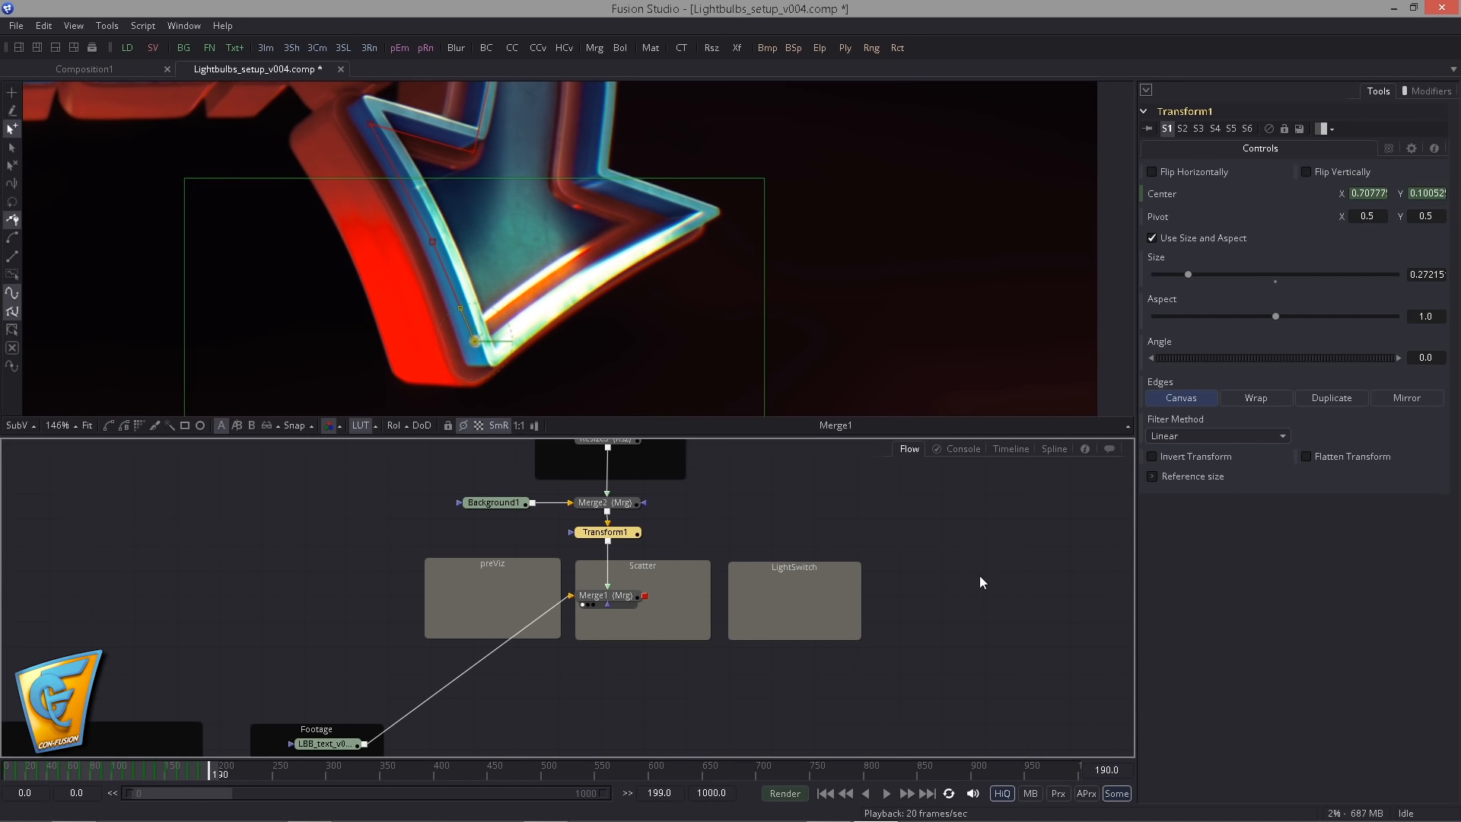
# - Select the motion path points along the arrow's rim and the lower arrowhead and smooth them
pyautogui.moveTo(263, 237); pyautogui.dragTo(603, 397)
pyautogui.moveTo(430, 247); pyautogui.dragTo(305, 363)
pyautogui.scroll(4, 373, 271)
pyautogui.scroll(2, 429, 364)
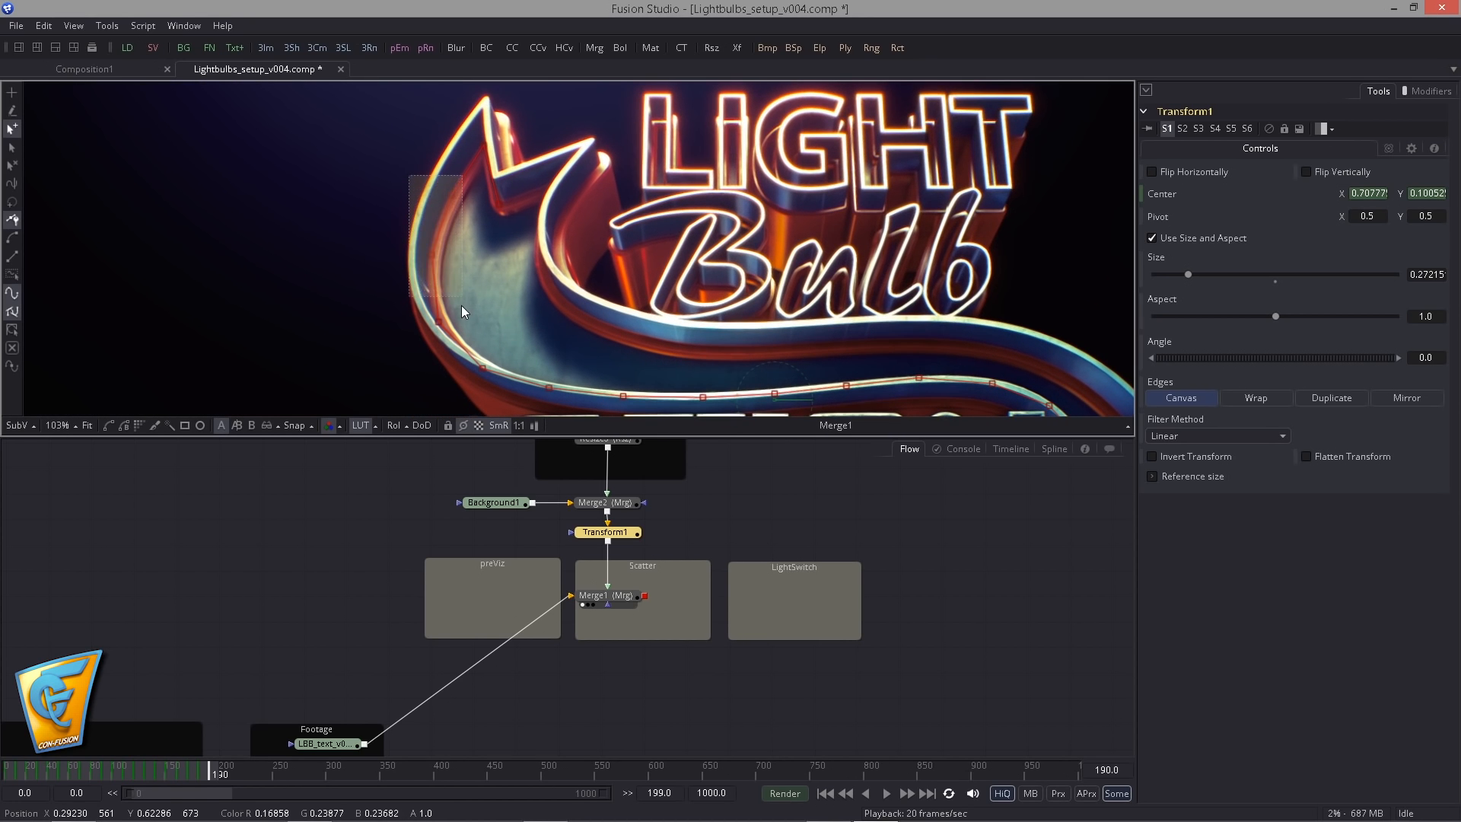
pyautogui.moveTo(436, 363); pyautogui.dragTo(749, 354)
pyautogui.moveTo(559, 341); pyautogui.dragTo(69, 280)
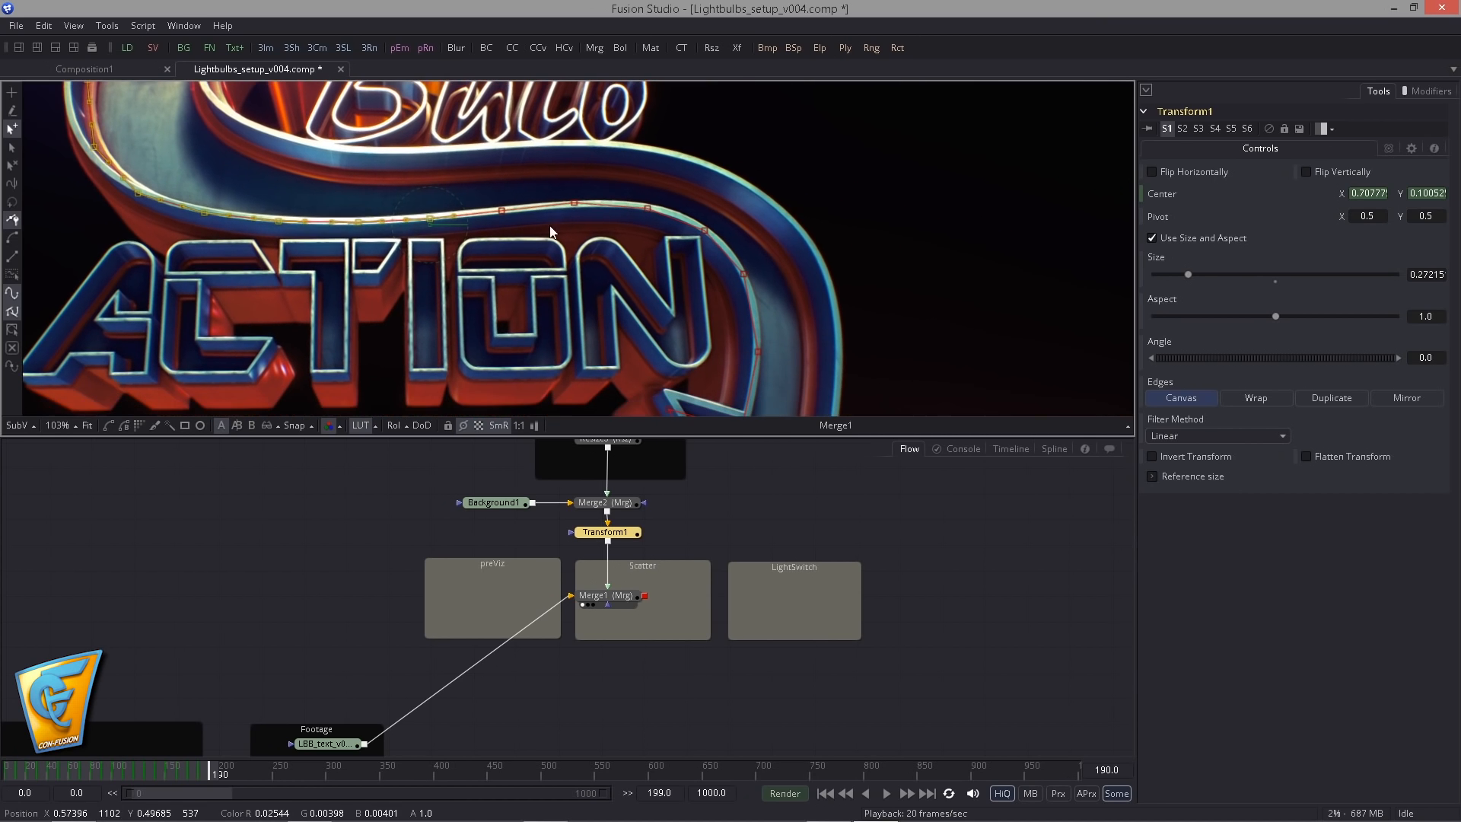
pyautogui.moveTo(475, 167); pyautogui.dragTo(803, 307)
pyautogui.moveTo(674, 372); pyautogui.dragTo(519, 239)
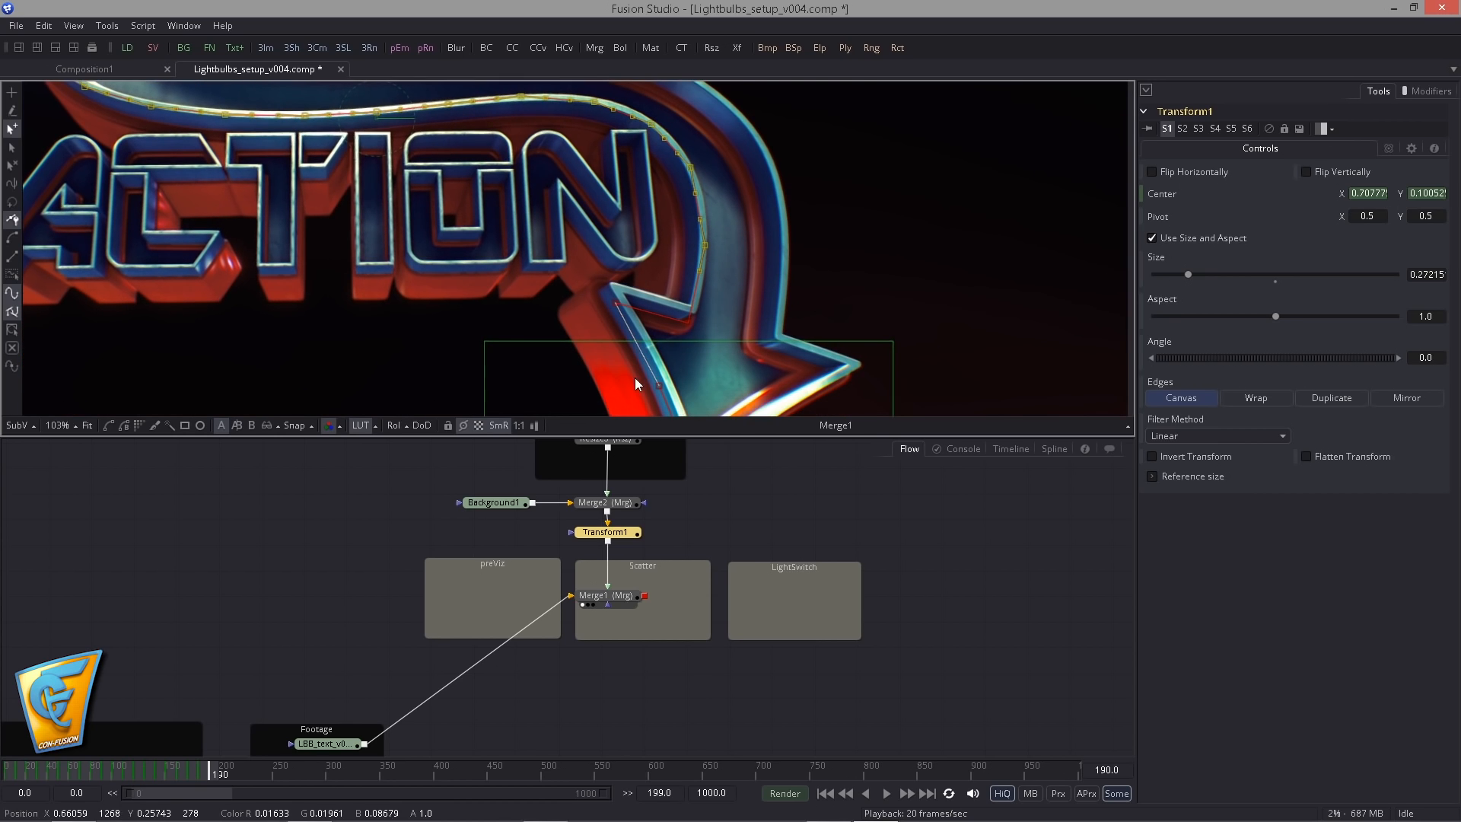
pyautogui.moveTo(618, 326); pyautogui.dragTo(701, 364)
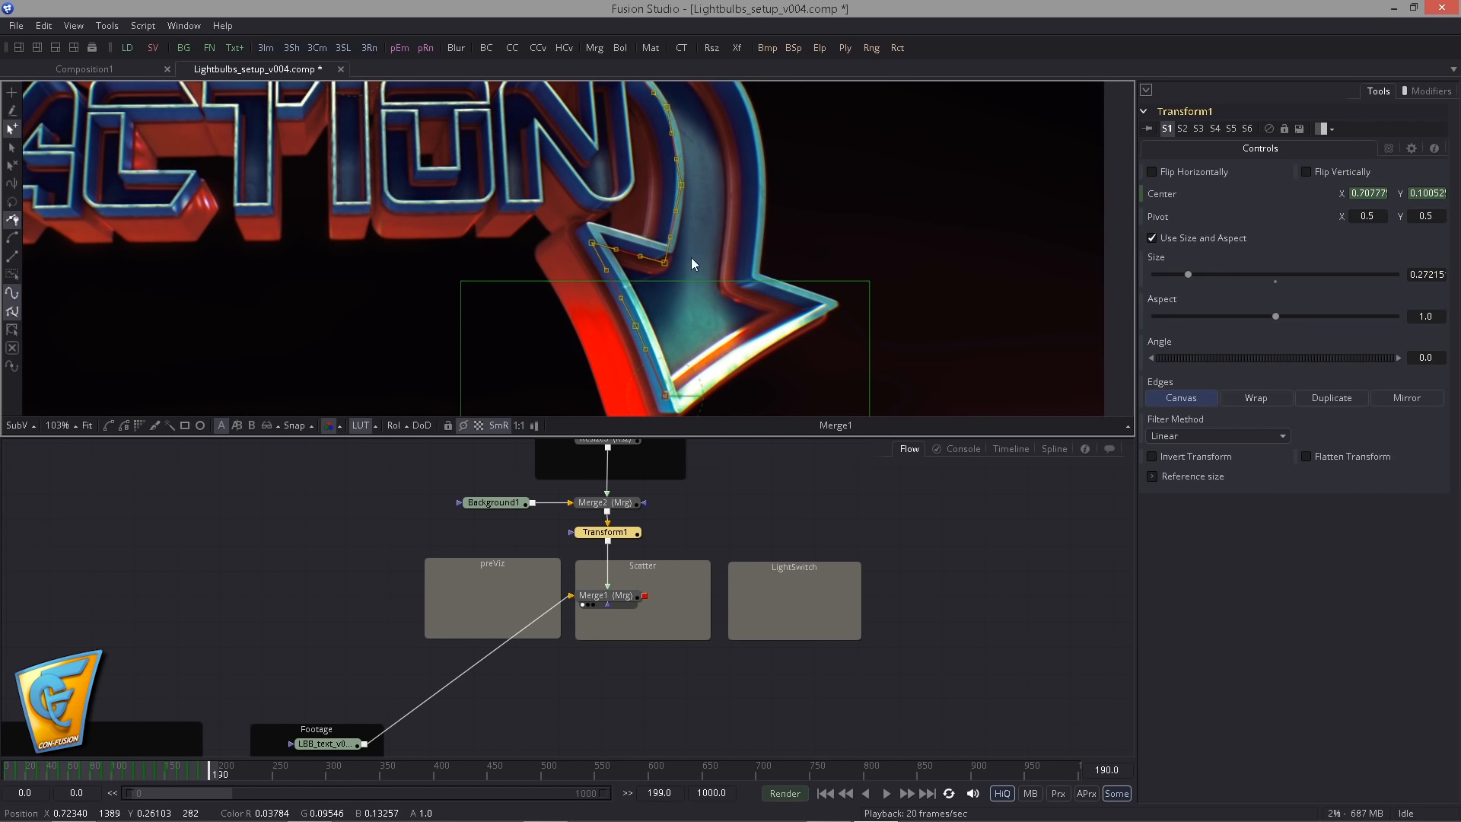
pyautogui.moveTo(550, 221); pyautogui.dragTo(624, 333)
pyautogui.hotkey('shift', 's')
pyautogui.click(567, 335)
# - Examine the smoothed motion path from the lower arrowhead back along the rim to the upper arrowhead
pyautogui.moveTo(686, 207); pyautogui.dragTo(633, 294)
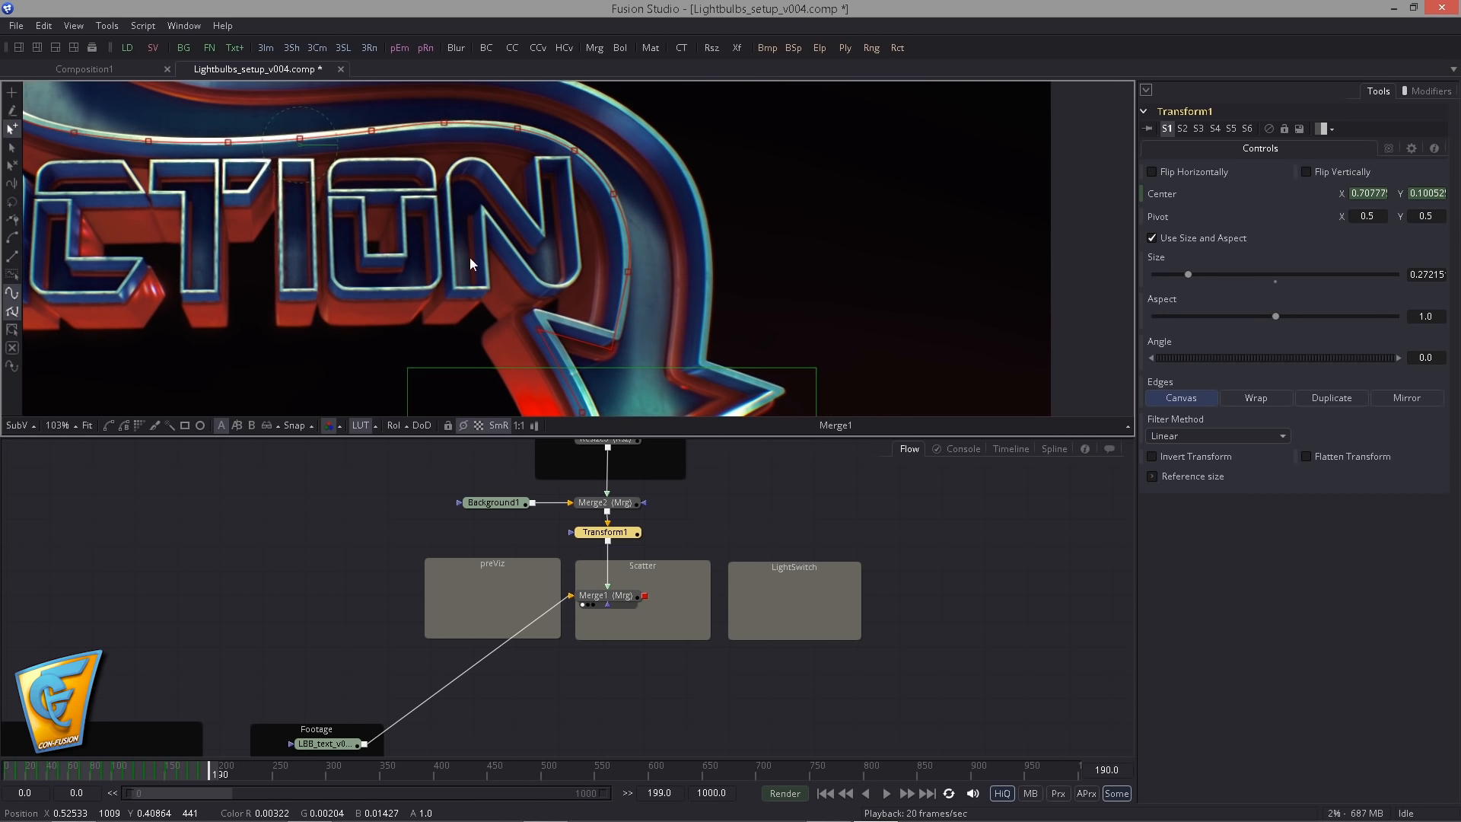
pyautogui.moveTo(243, 213); pyautogui.dragTo(351, 243)
pyautogui.moveTo(99, 92); pyautogui.dragTo(240, 134)
pyautogui.moveTo(433, 207)
pyautogui.mouseDown()
pyautogui.moveTo(453, 229)
pyautogui.moveTo(459, 291)
pyautogui.mouseUp()
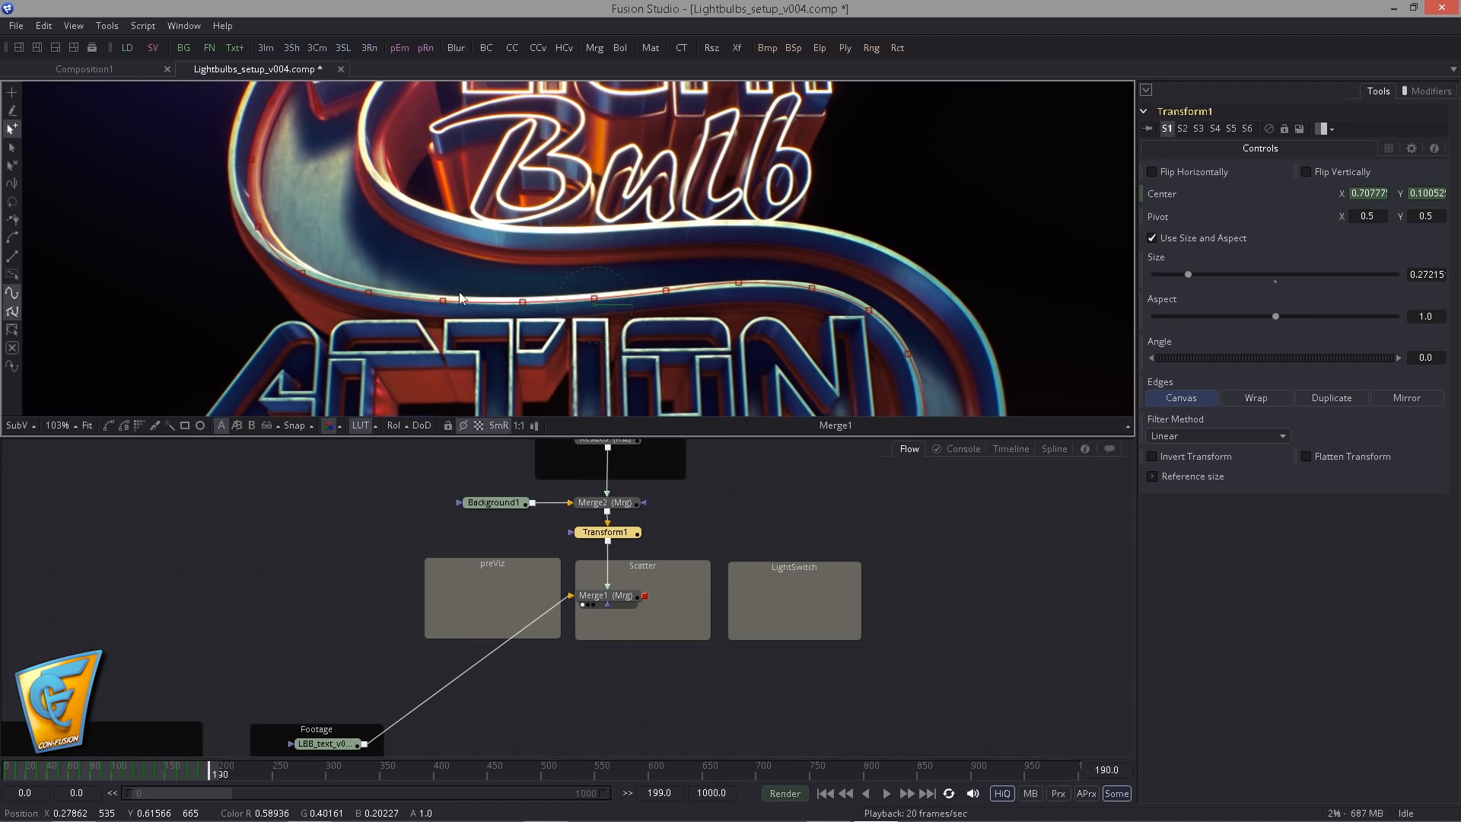
pyautogui.moveTo(362, 249); pyautogui.dragTo(381, 285)
pyautogui.scroll(-2, 365, 274)
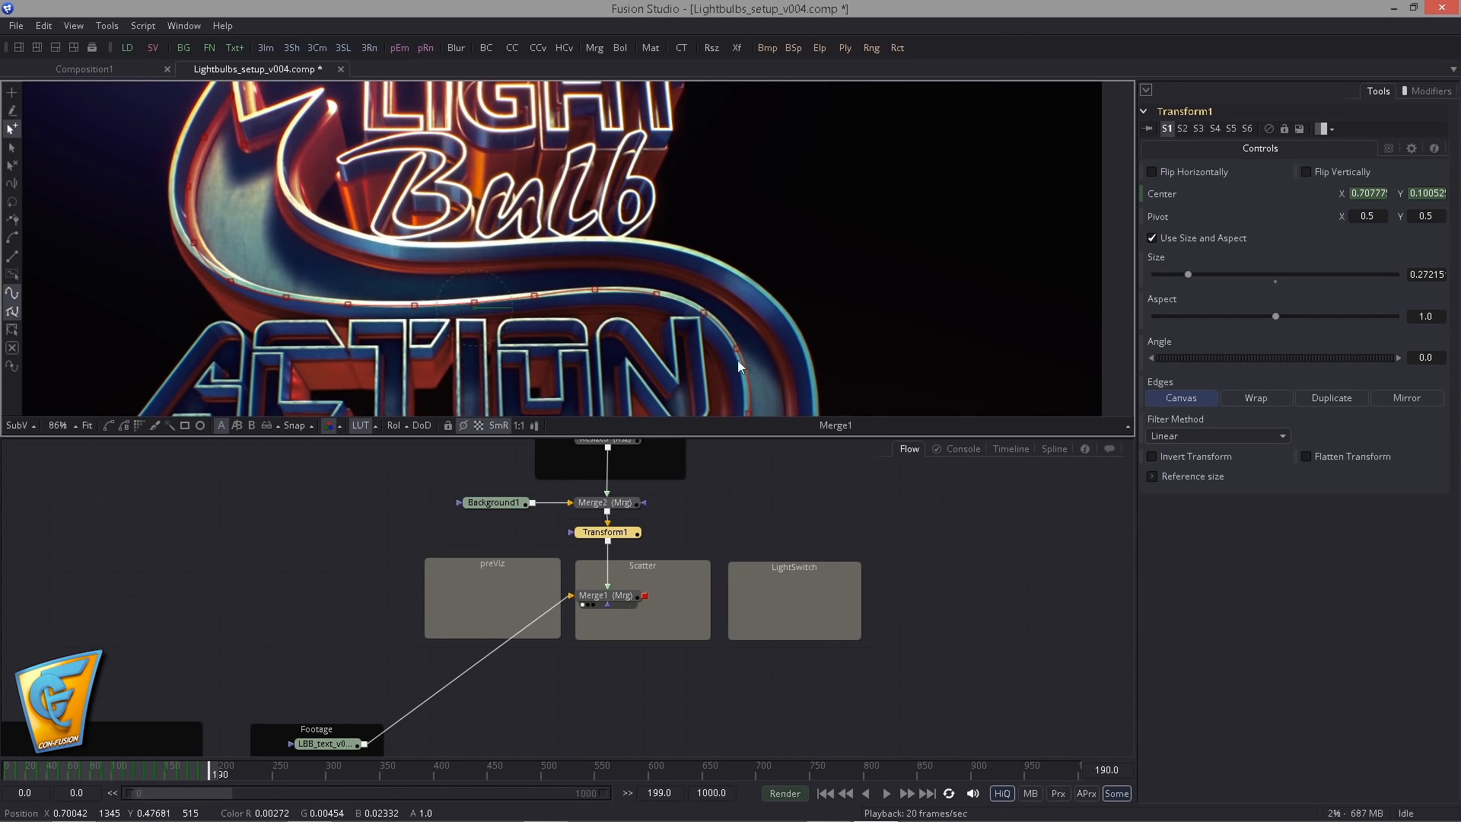
pyautogui.moveTo(521, 367)
pyautogui.mouseDown()
pyautogui.moveTo(474, 353)
pyautogui.moveTo(527, 357)
pyautogui.mouseUp()
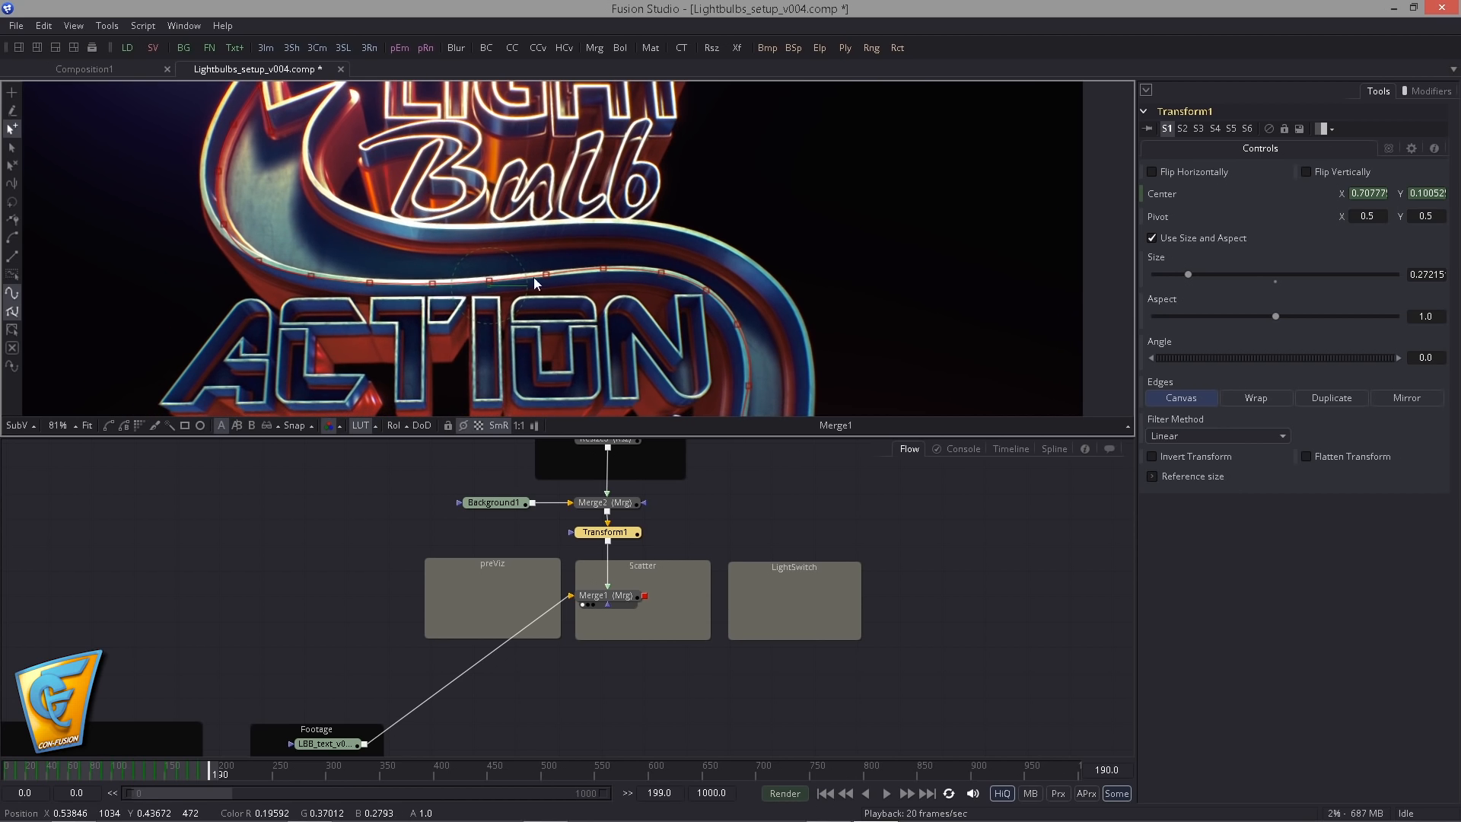
pyautogui.scroll(-3, 434, 331)
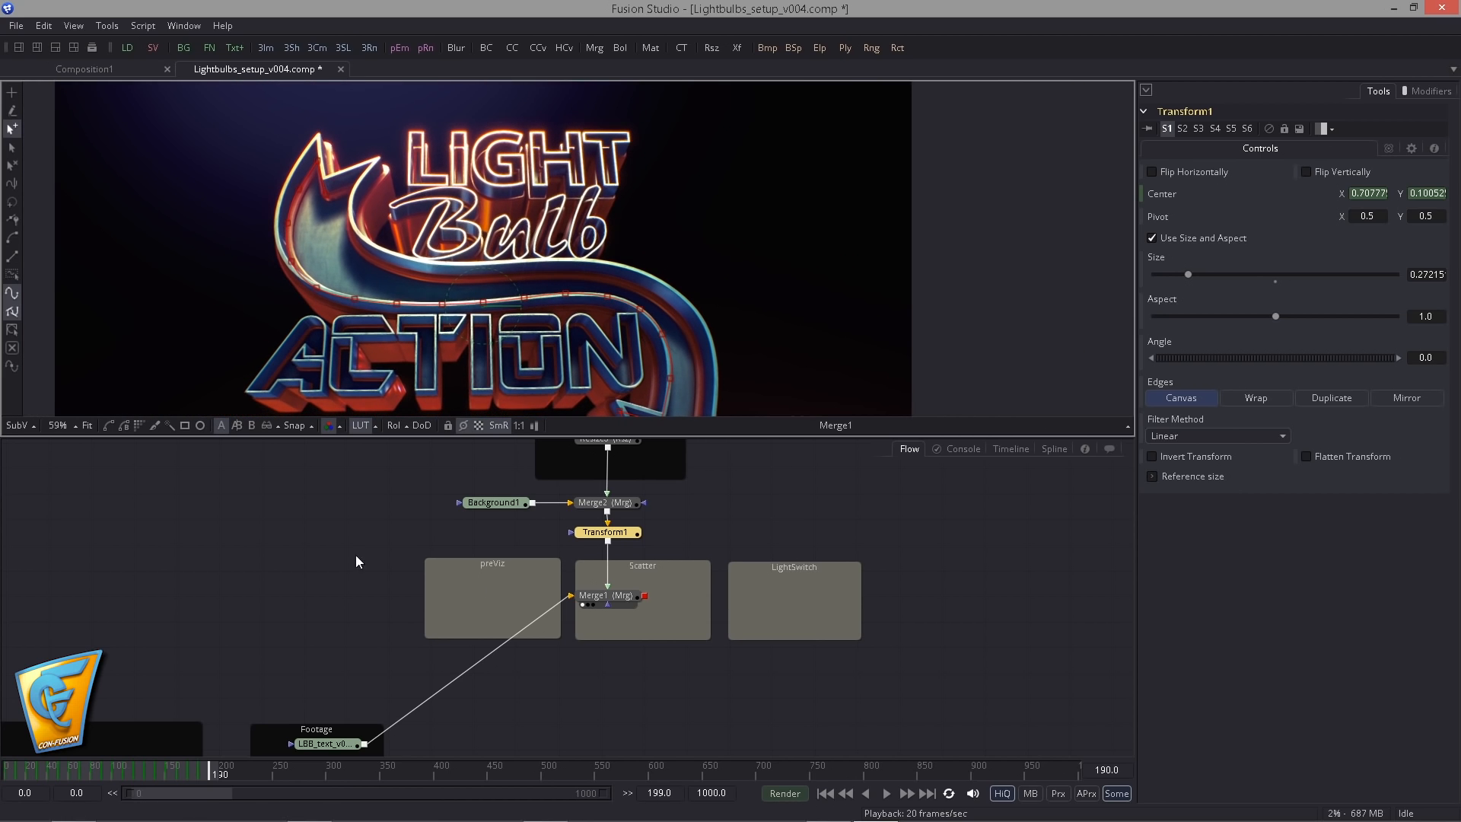
pyautogui.moveTo(355, 555); pyautogui.dragTo(388, 568)
pyautogui.moveTo(395, 190); pyautogui.dragTo(446, 169)
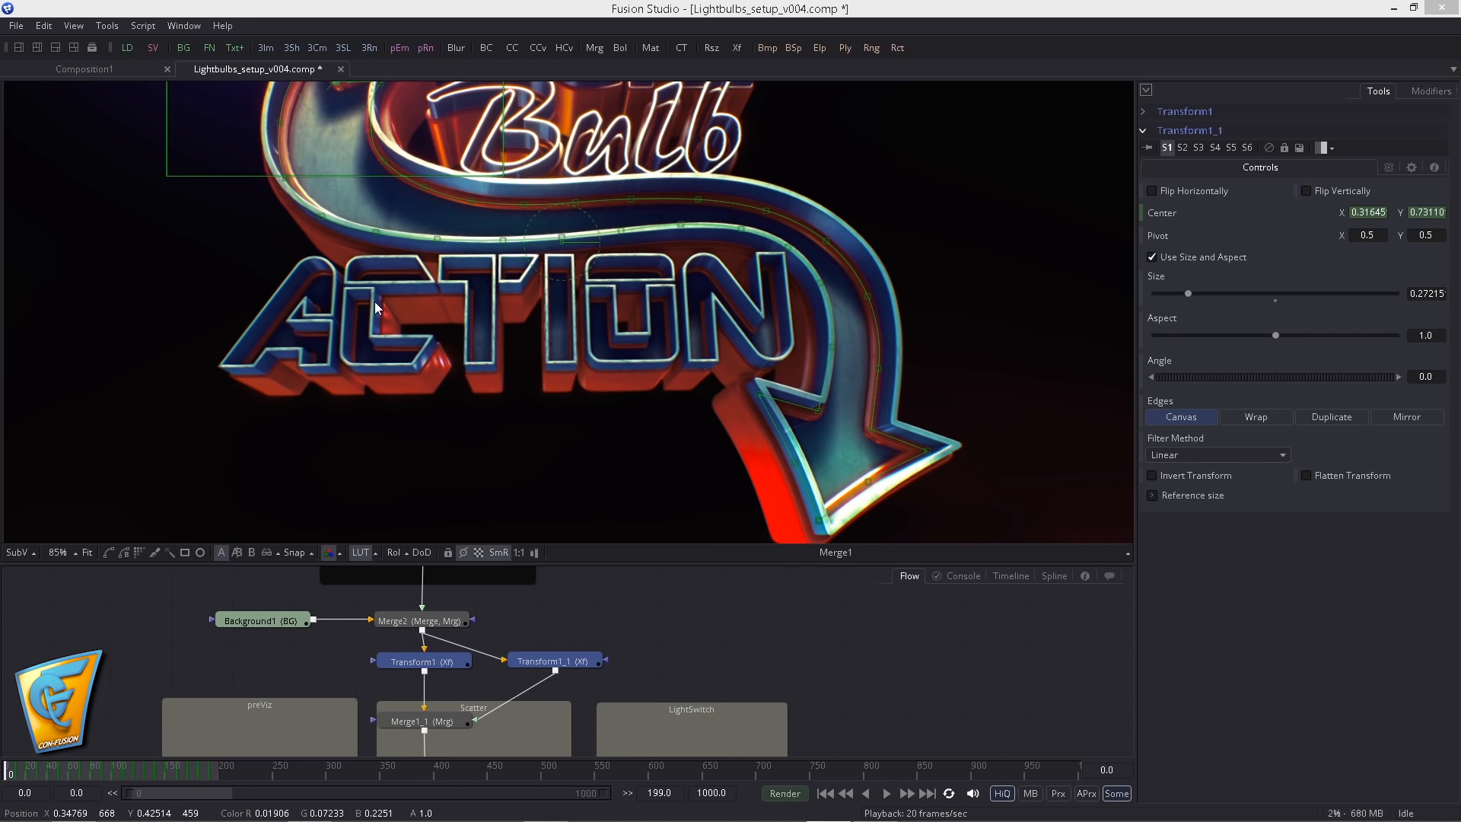
# - Check the second bulb's path along the opposite rim and nudge its point at the upper arrowhead's right tip slightly inward
pyautogui.moveTo(370, 179); pyautogui.dragTo(344, 187)
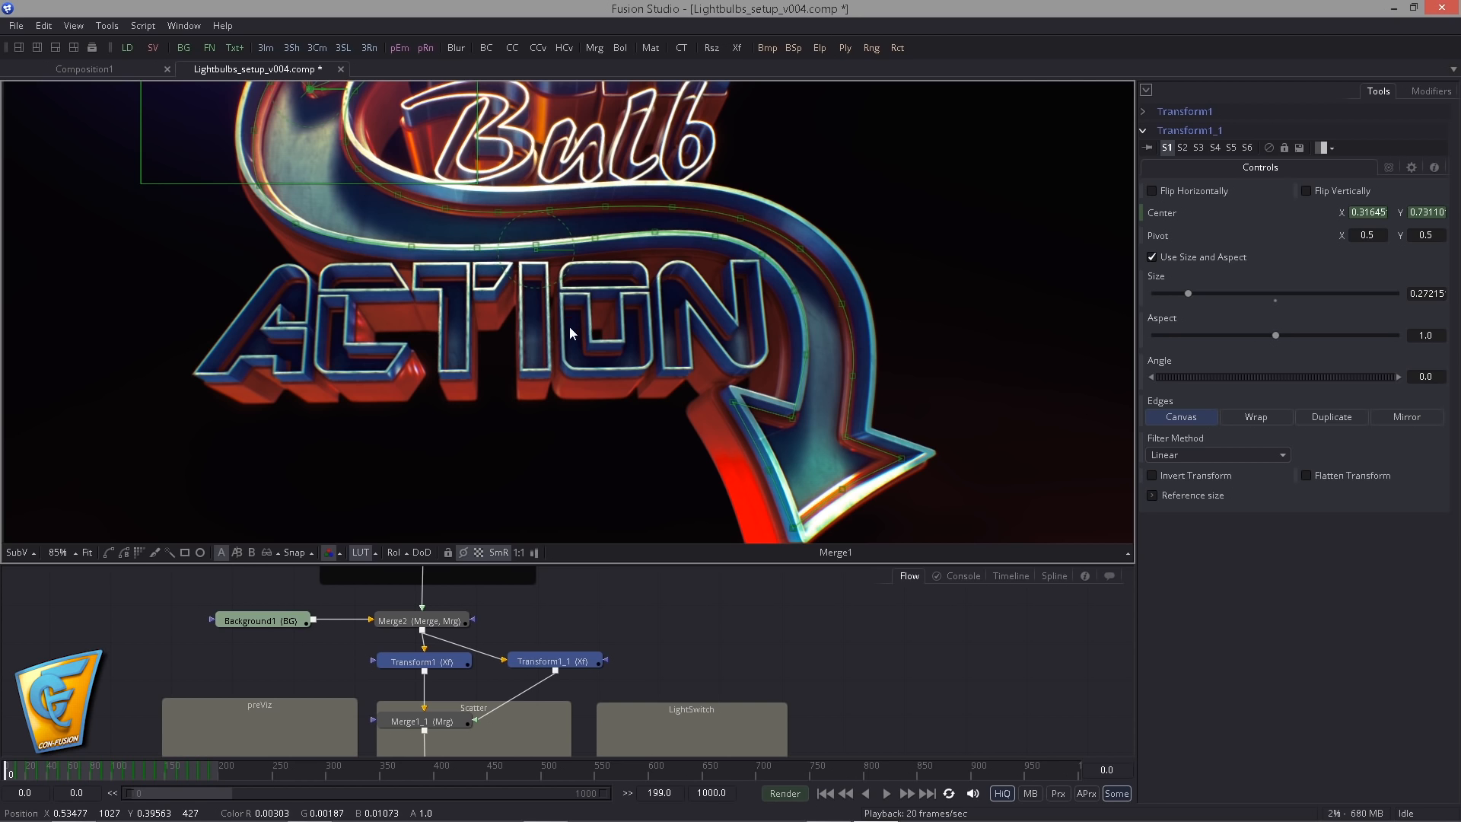
pyautogui.moveTo(627, 399); pyautogui.dragTo(746, 503)
pyautogui.scroll(2, 532, 359)
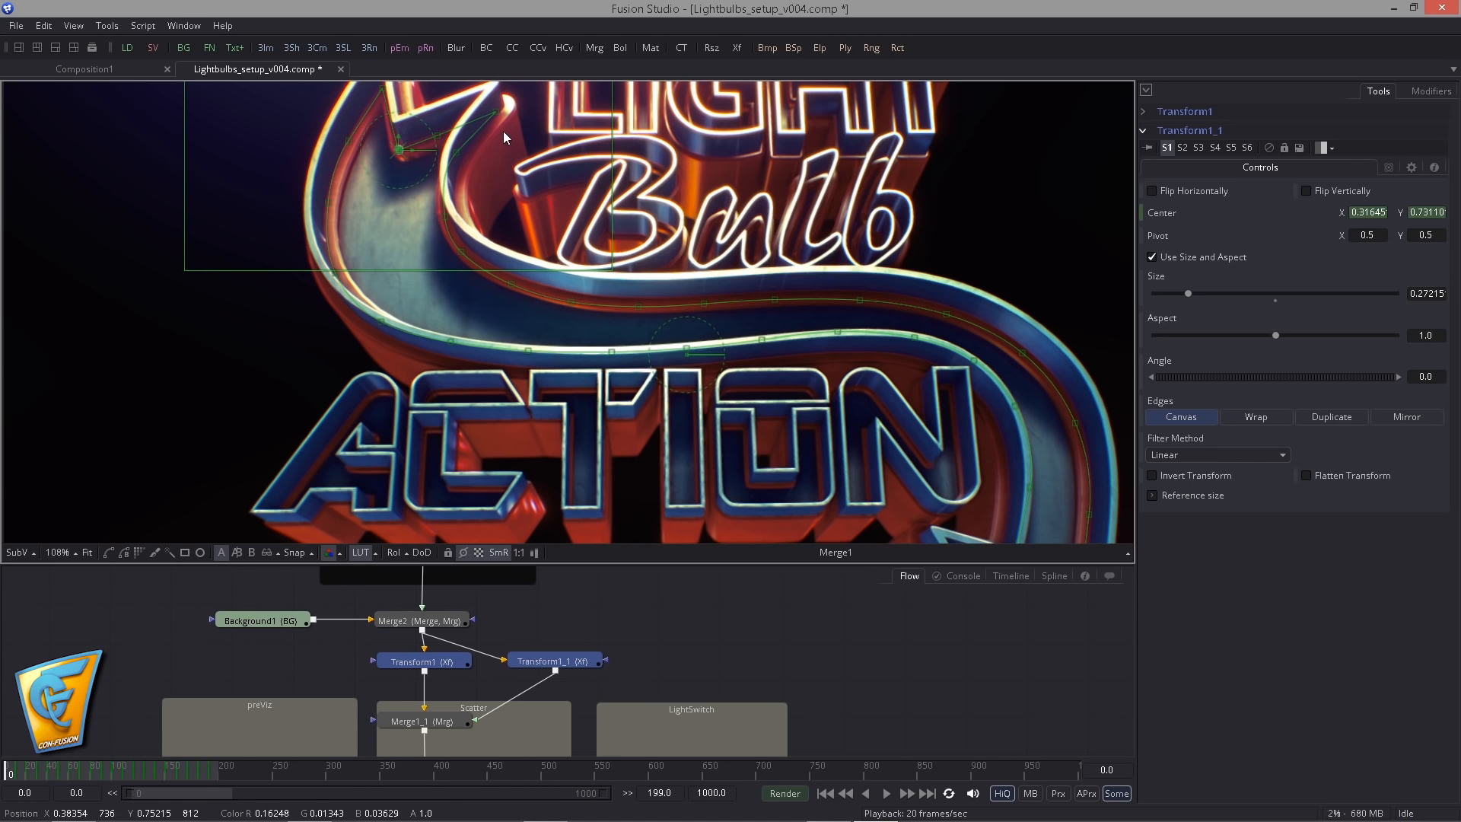
pyautogui.moveTo(599, 170); pyautogui.dragTo(581, 217)
pyautogui.moveTo(662, 286); pyautogui.dragTo(636, 189)
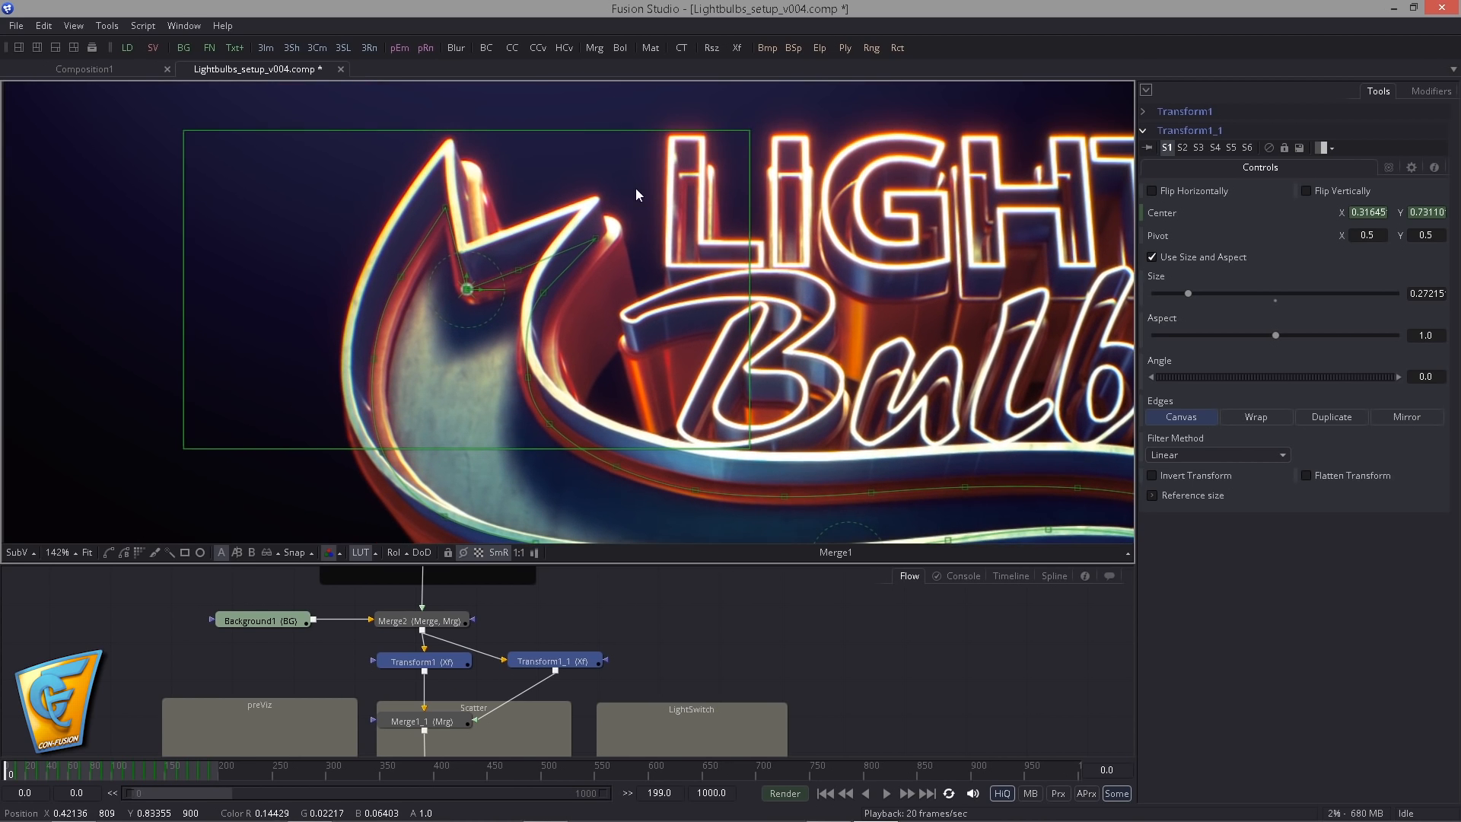
pyautogui.moveTo(592, 239); pyautogui.dragTo(582, 237)
pyautogui.scroll(-7, 536, 365)
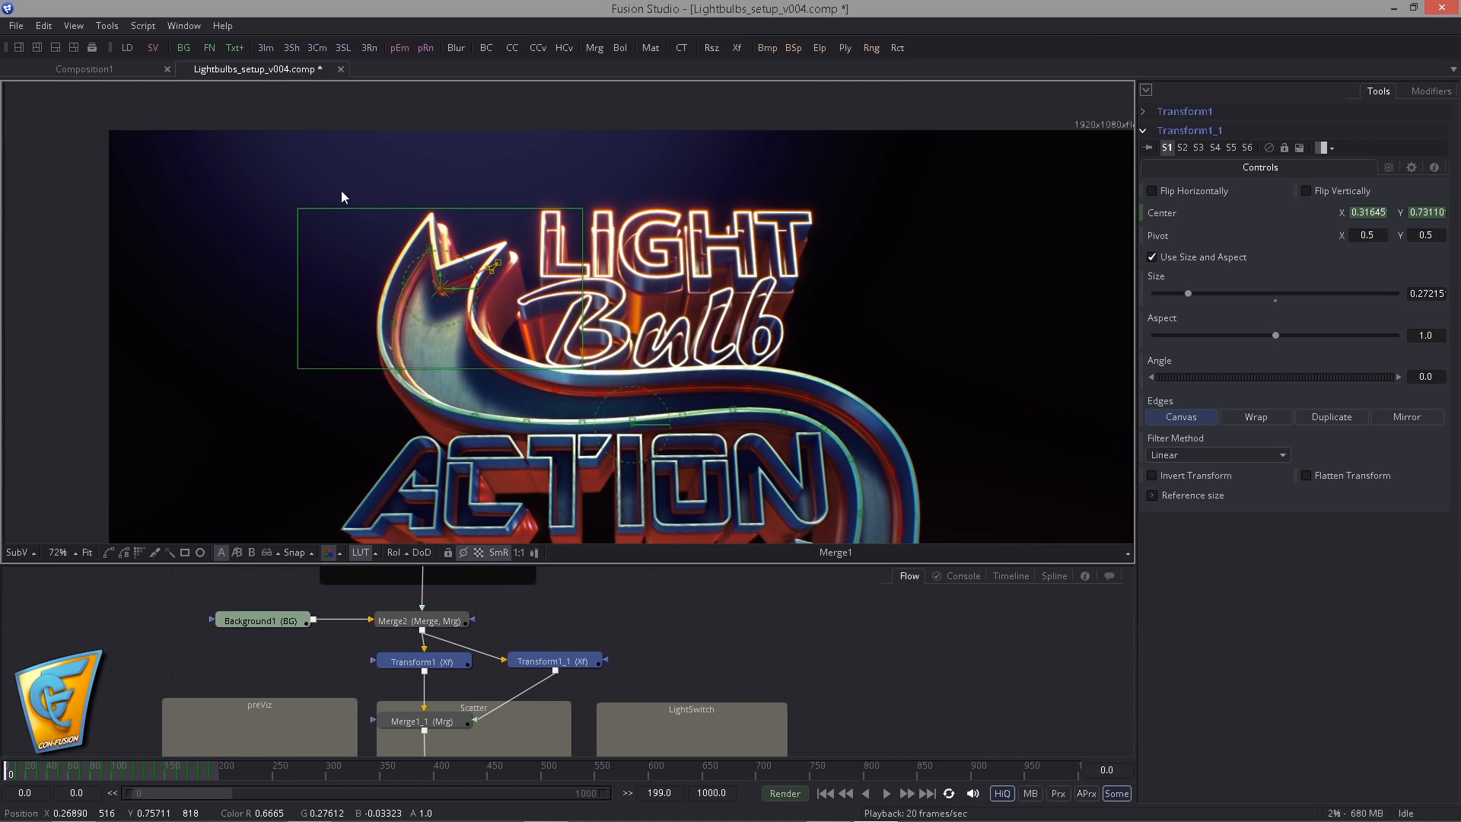
pyautogui.moveTo(691, 394); pyautogui.dragTo(625, 316)
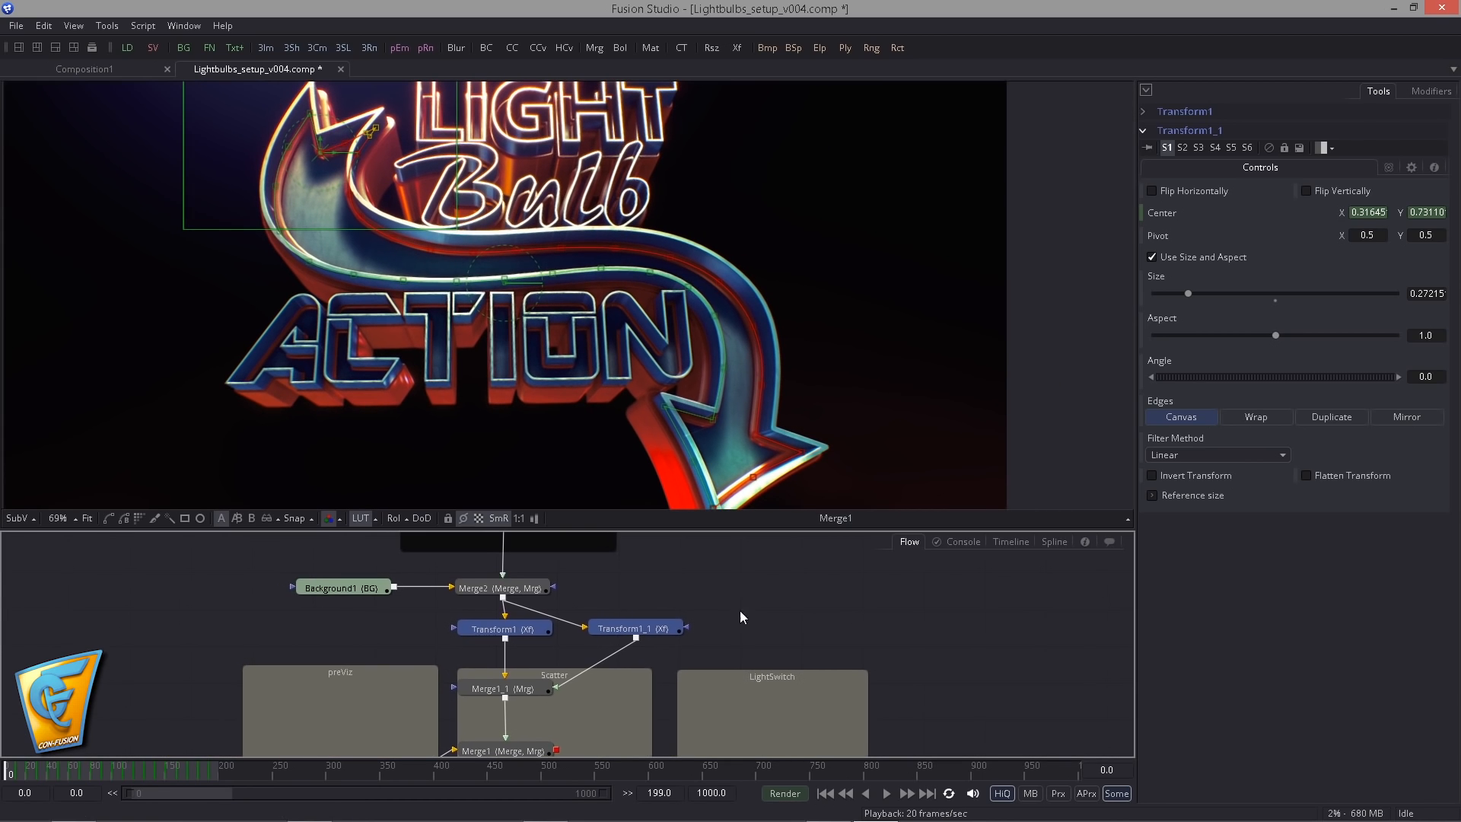
# - Play back both bulbs travelling along the arrow's rims, stop, and return to the first frame
pyautogui.click(639, 628)
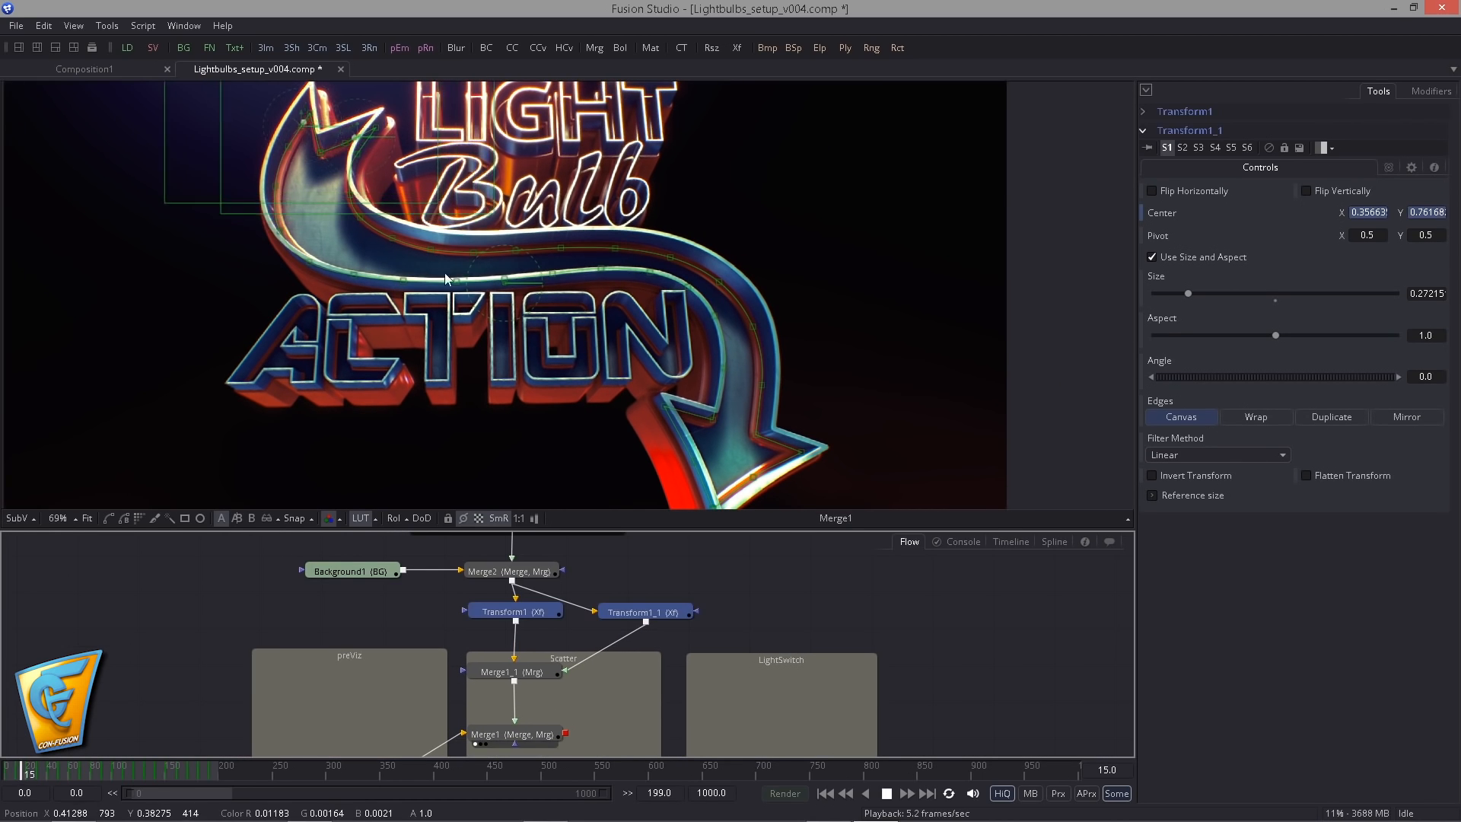
pyautogui.moveTo(402, 343); pyautogui.dragTo(426, 420)
pyautogui.scroll(4, 508, 391)
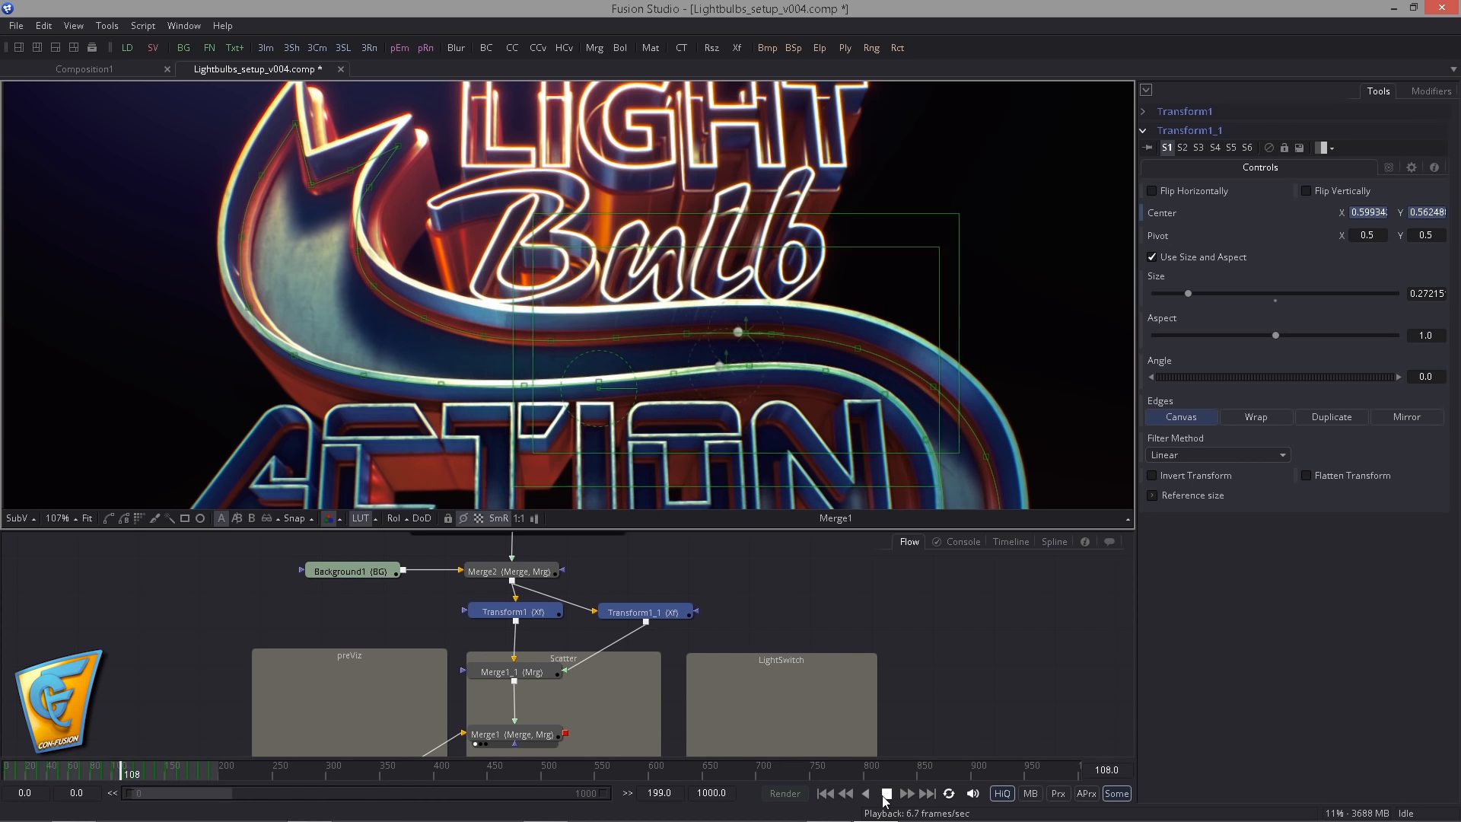
pyautogui.click(886, 794)
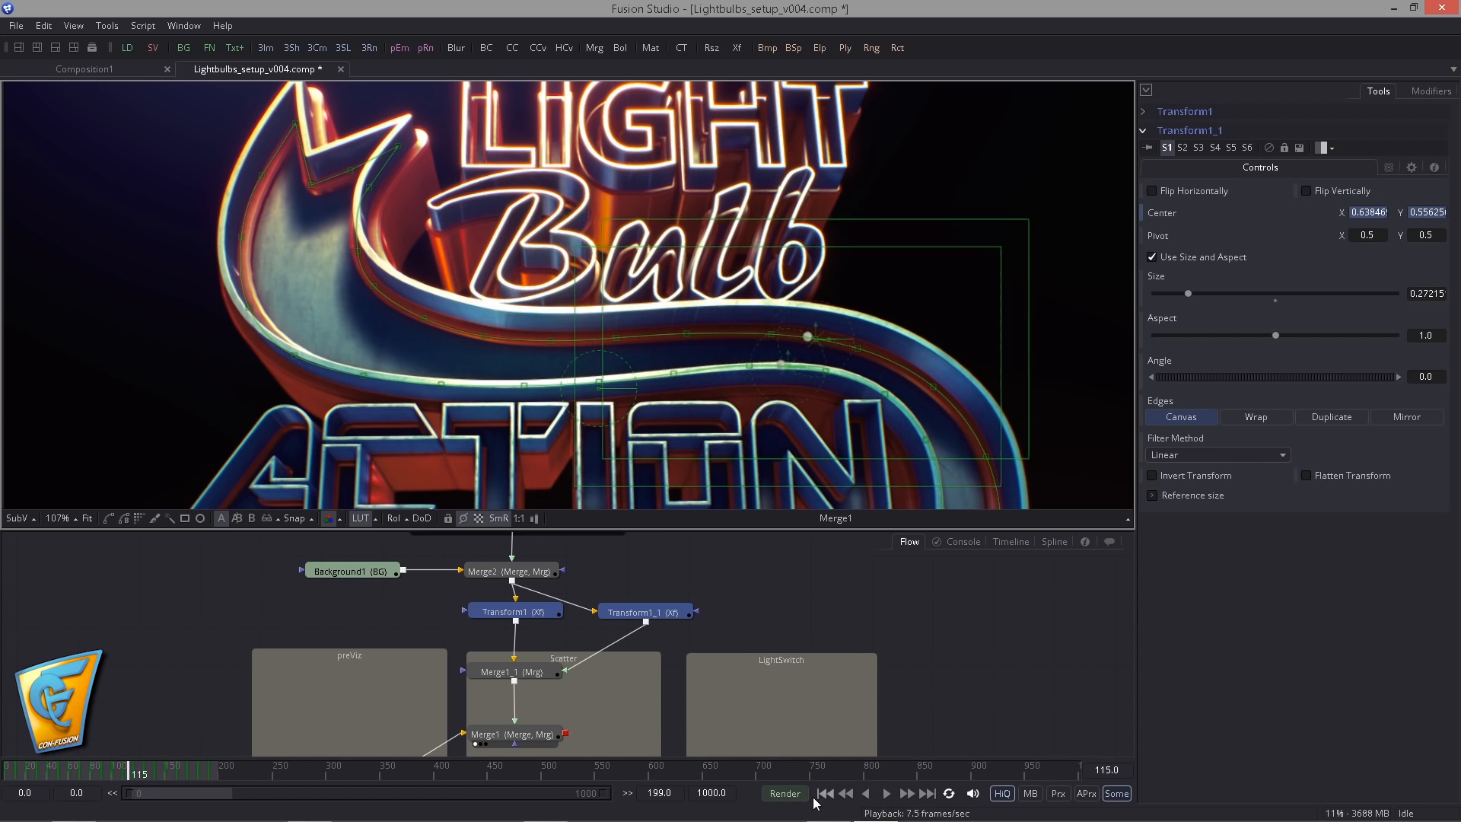
pyautogui.click(824, 794)
pyautogui.moveTo(532, 491); pyautogui.dragTo(547, 433)
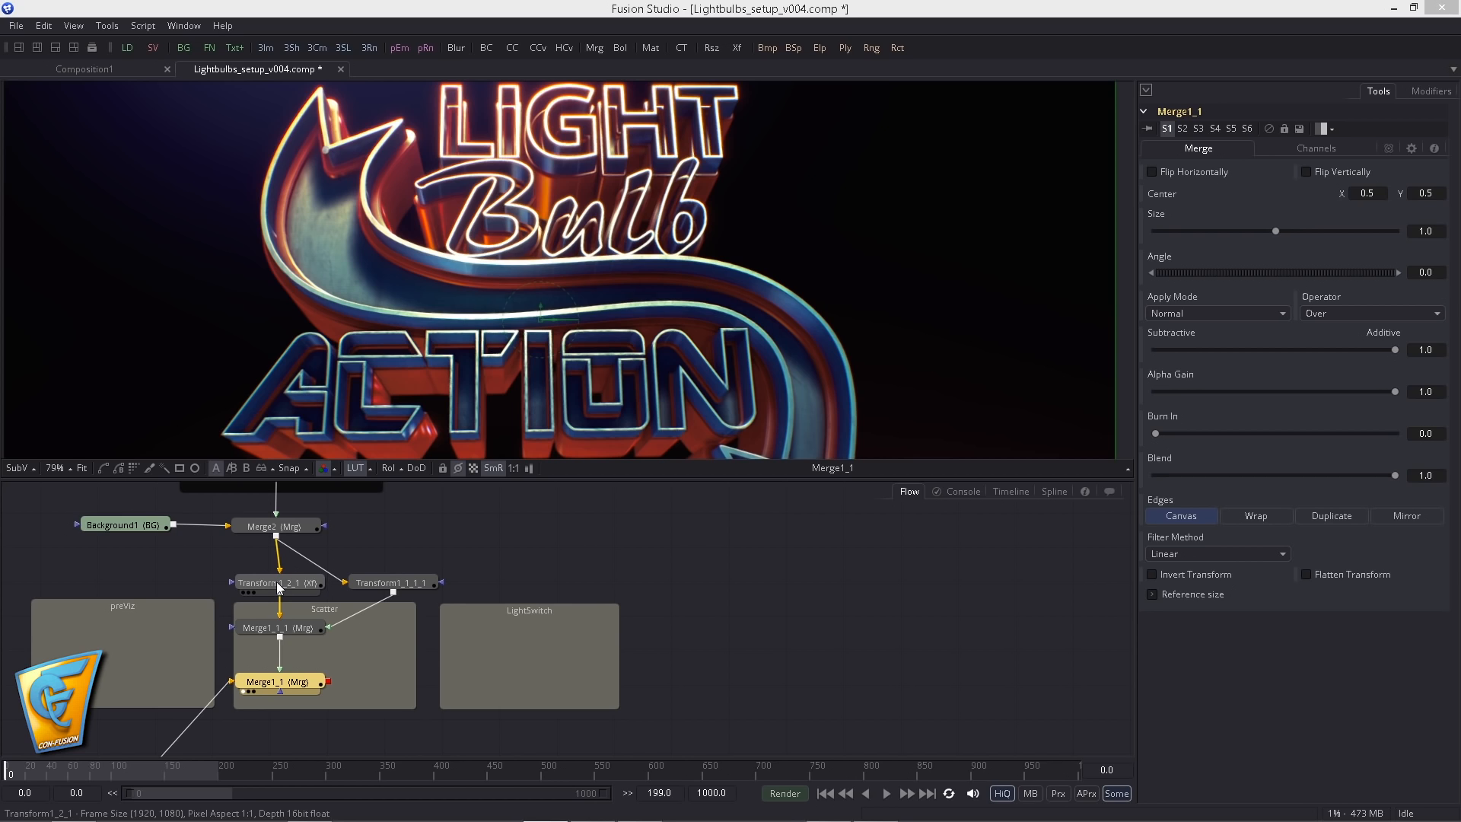
# - Run the Bake Animation script on Transform1_2_1 for the Center input with a step of 1
pyautogui.click(306, 580)
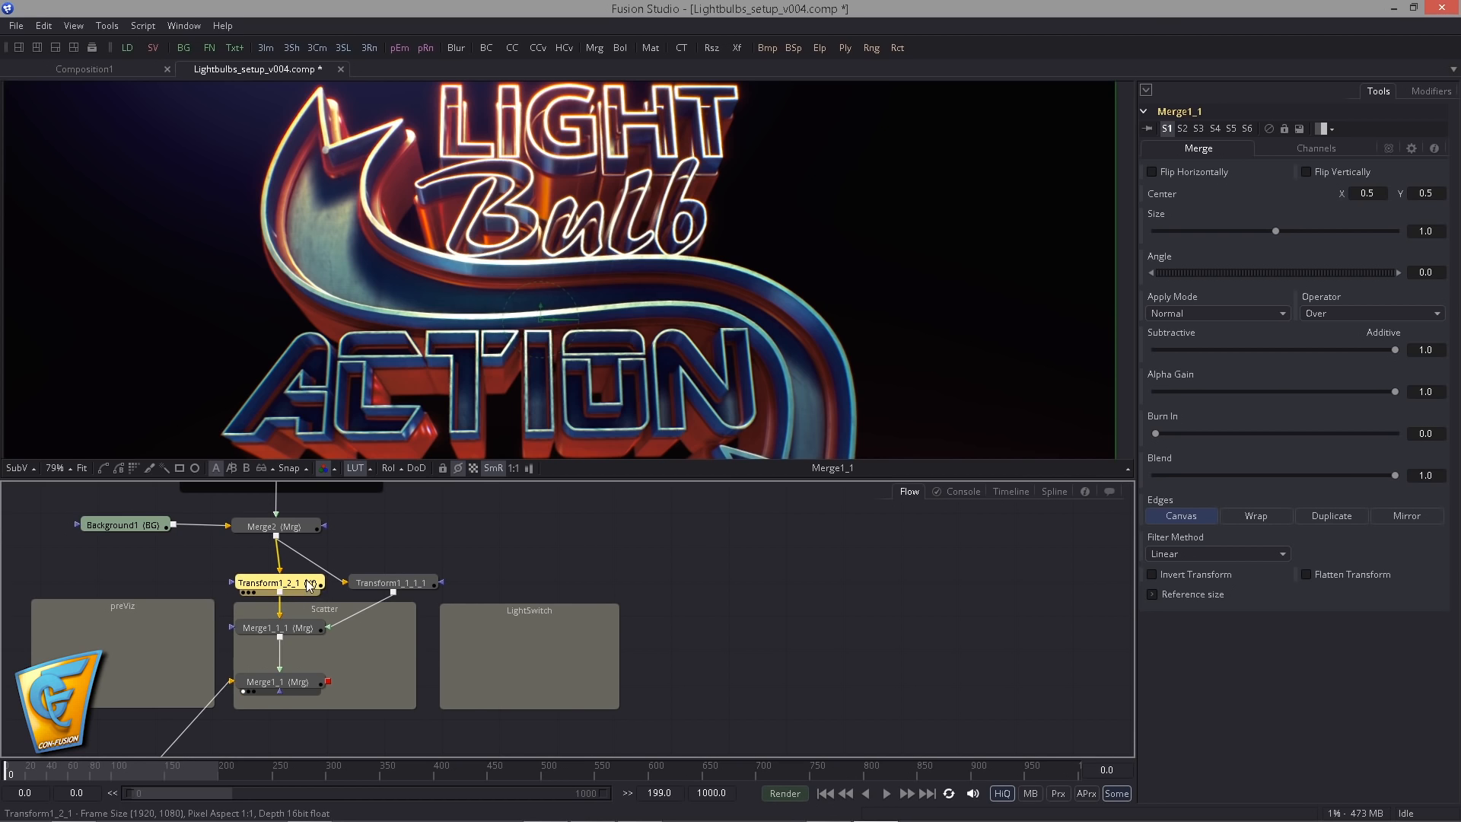
pyautogui.rightClick(309, 580)
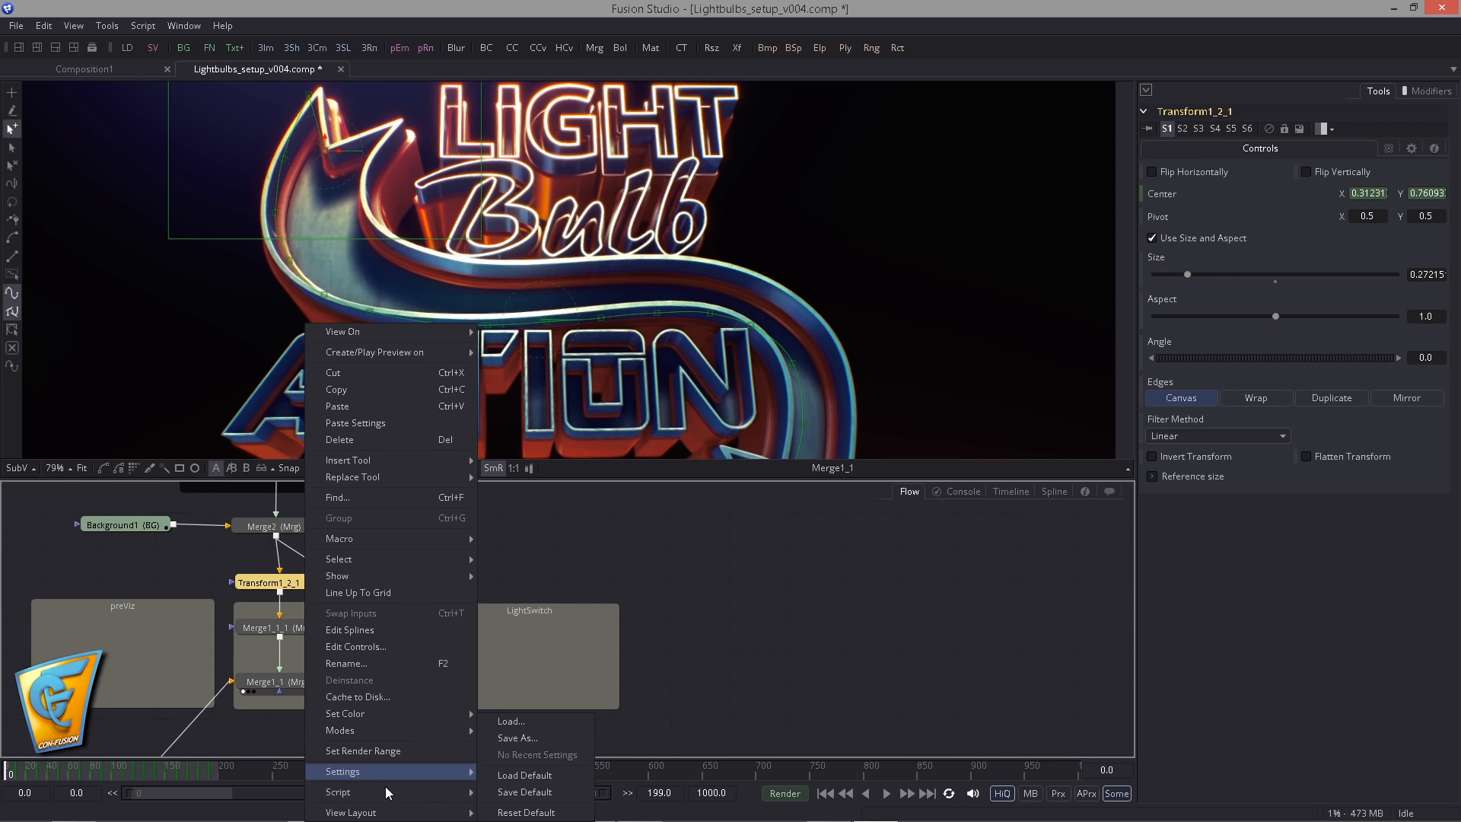
pyautogui.moveTo(385, 791)
pyautogui.click(519, 783)
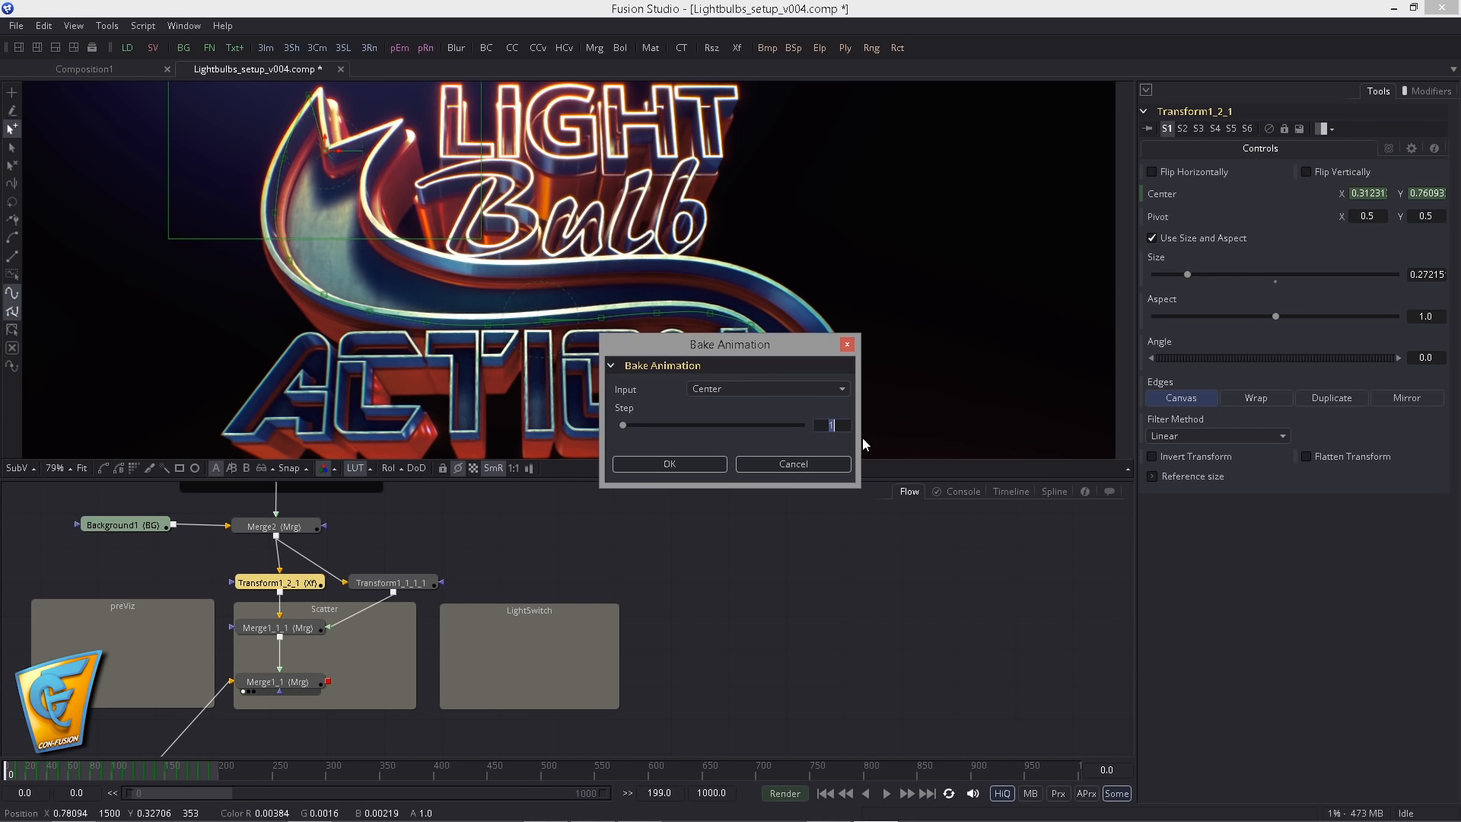
pyautogui.click(654, 465)
# - Bake the Center animation of Transform1_1_1_1 with a step of 1
pyautogui.click(413, 583)
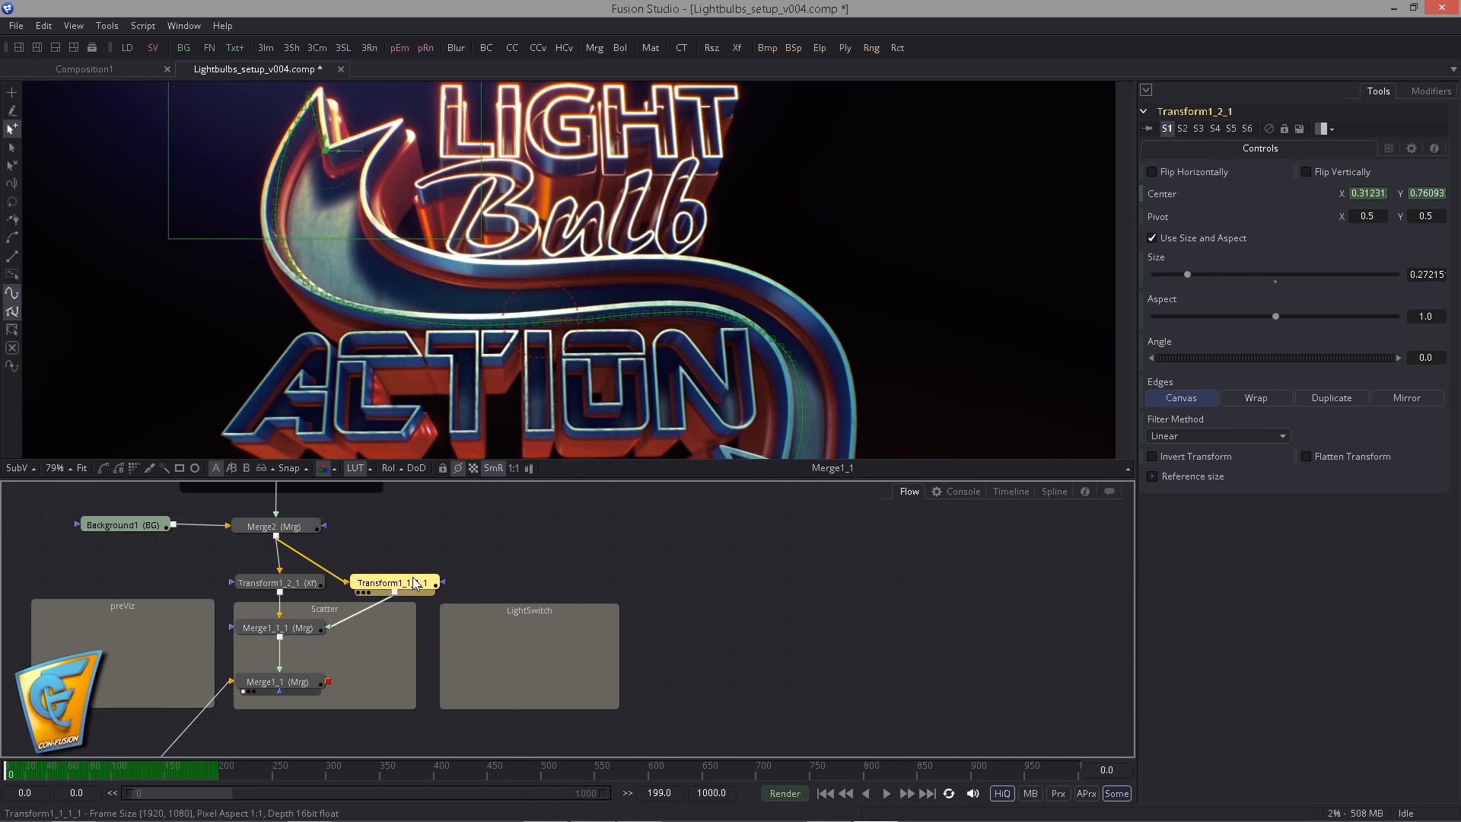
pyautogui.rightClick(413, 582)
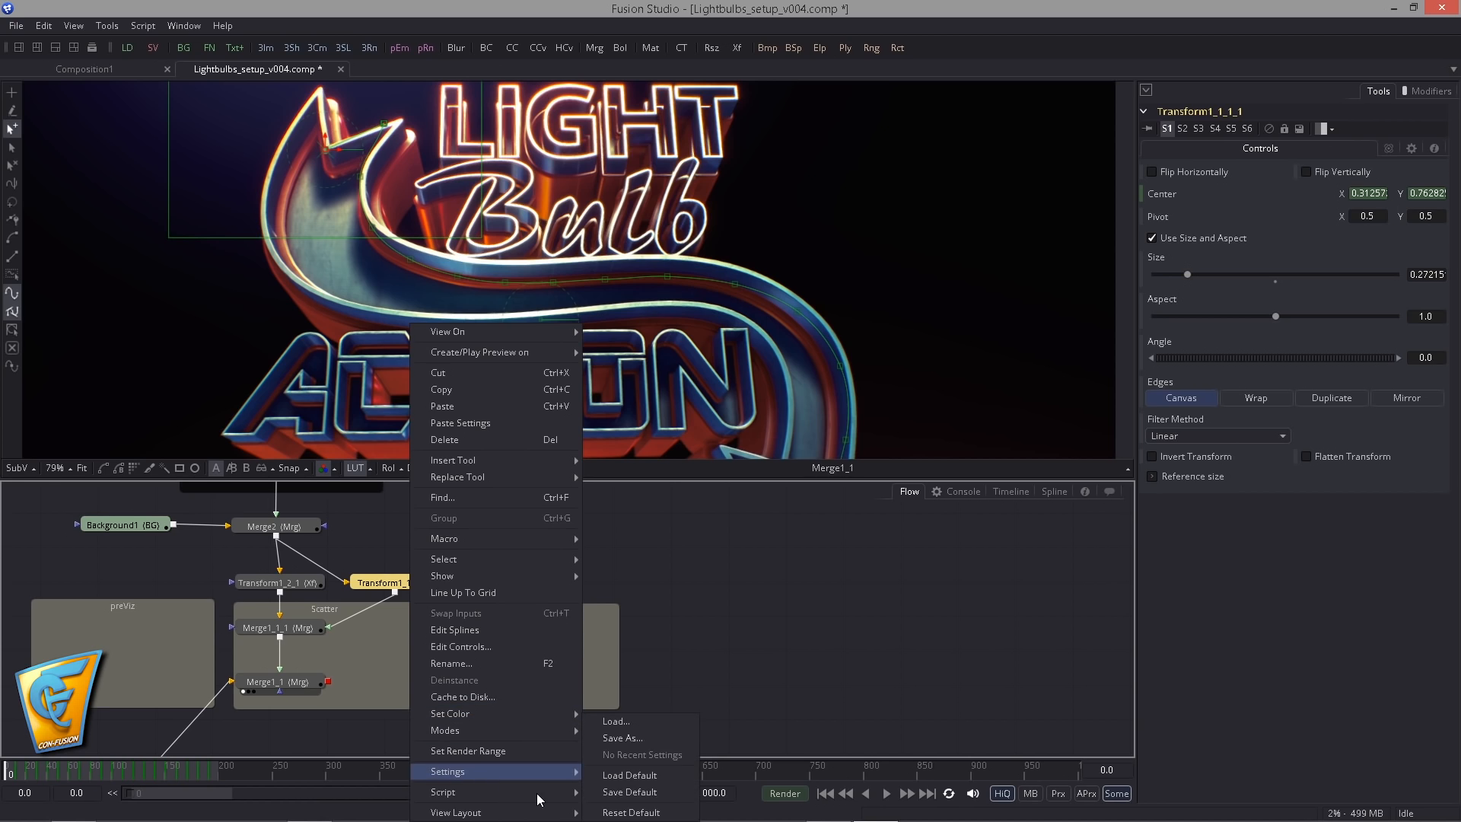
pyautogui.moveTo(536, 793)
pyautogui.click(635, 795)
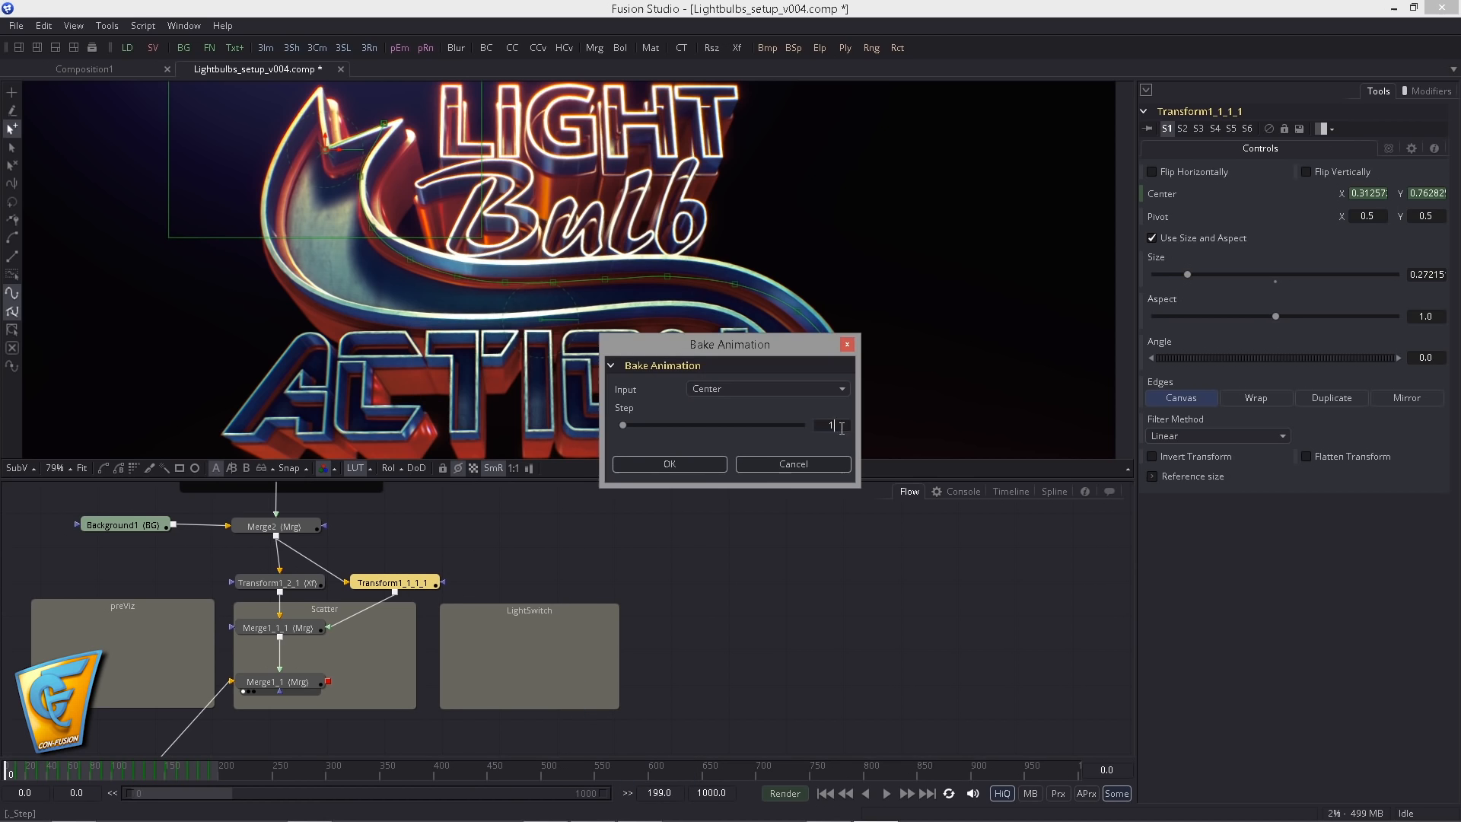
pyautogui.click(668, 465)
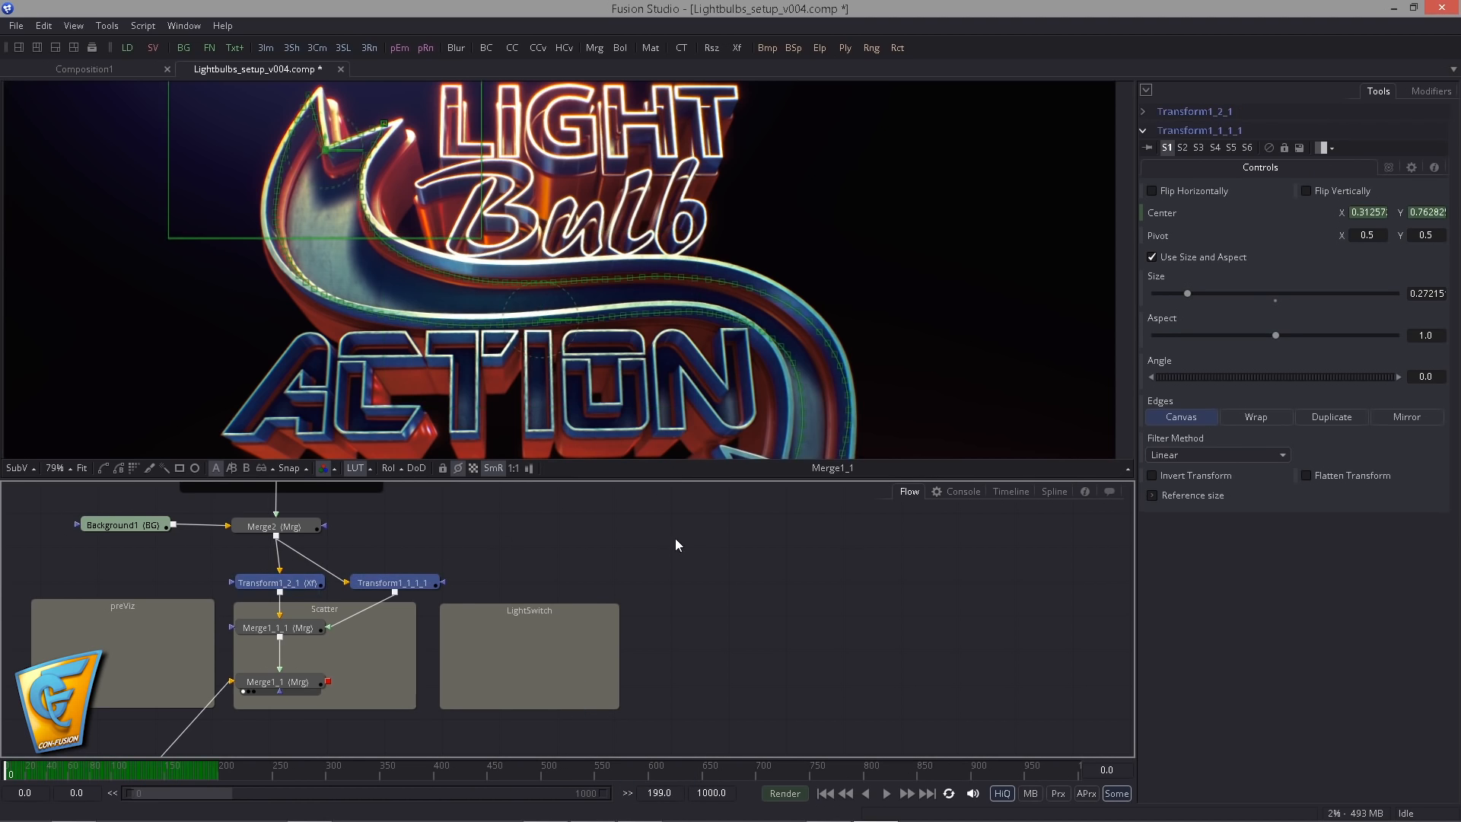
# - Show the displacement splines of Transform1_2_1 and Transform1_1_1_1 and set their keyframes to Step In
pyautogui.click(1054, 491)
pyautogui.click(61, 555)
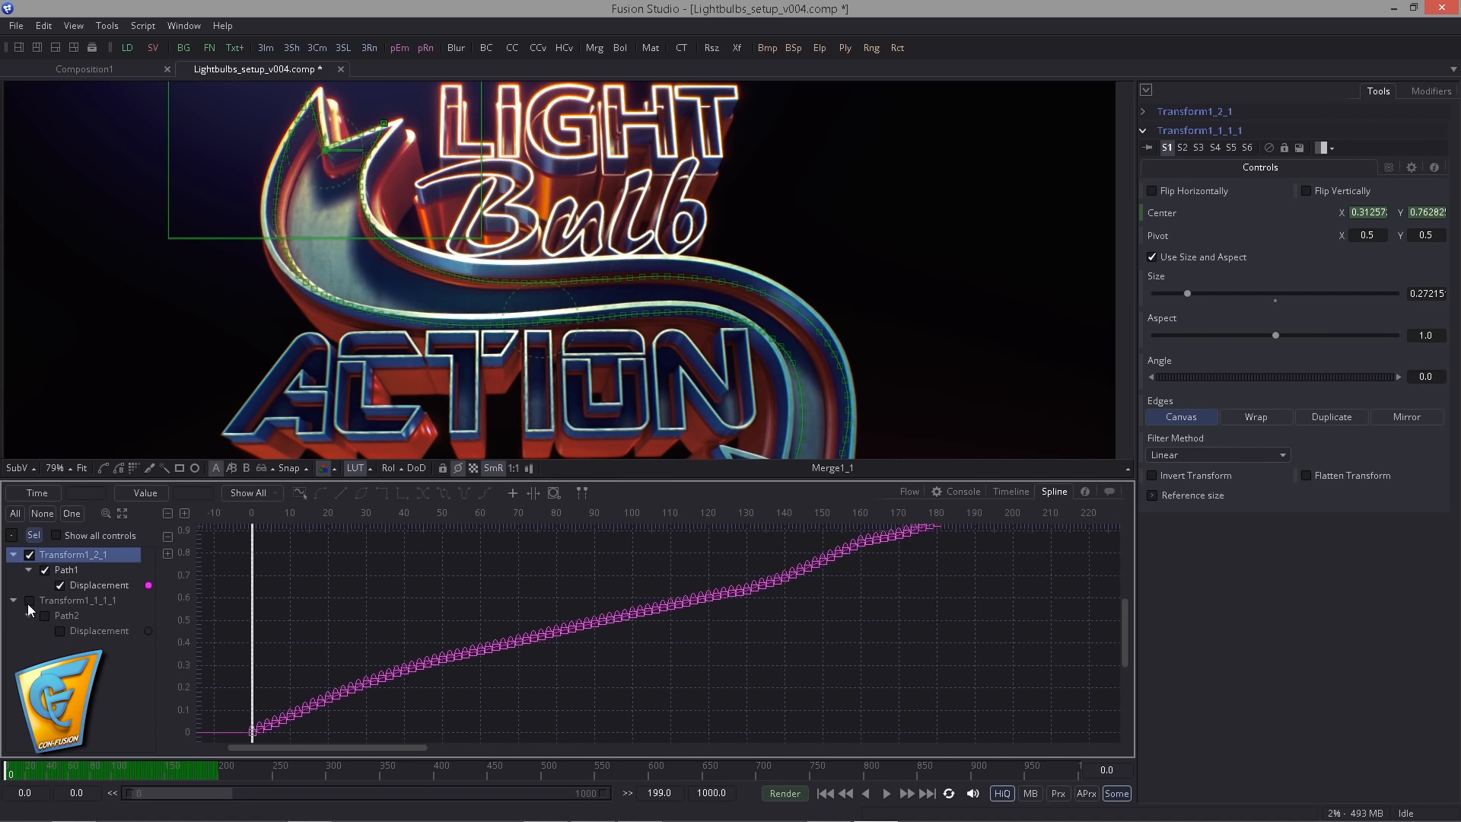
pyautogui.click(29, 600)
pyautogui.rightClick(514, 647)
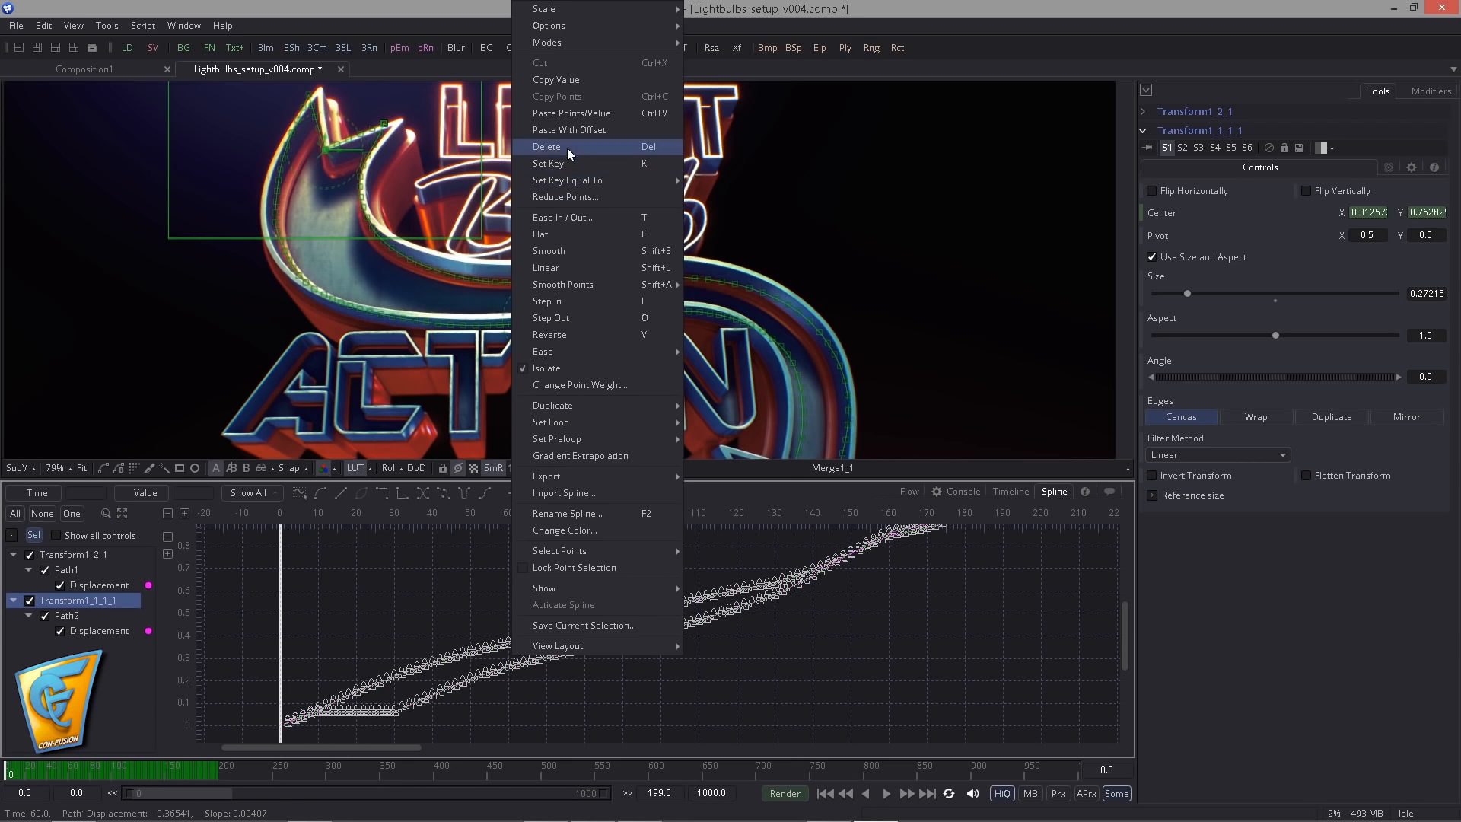
pyautogui.click(574, 302)
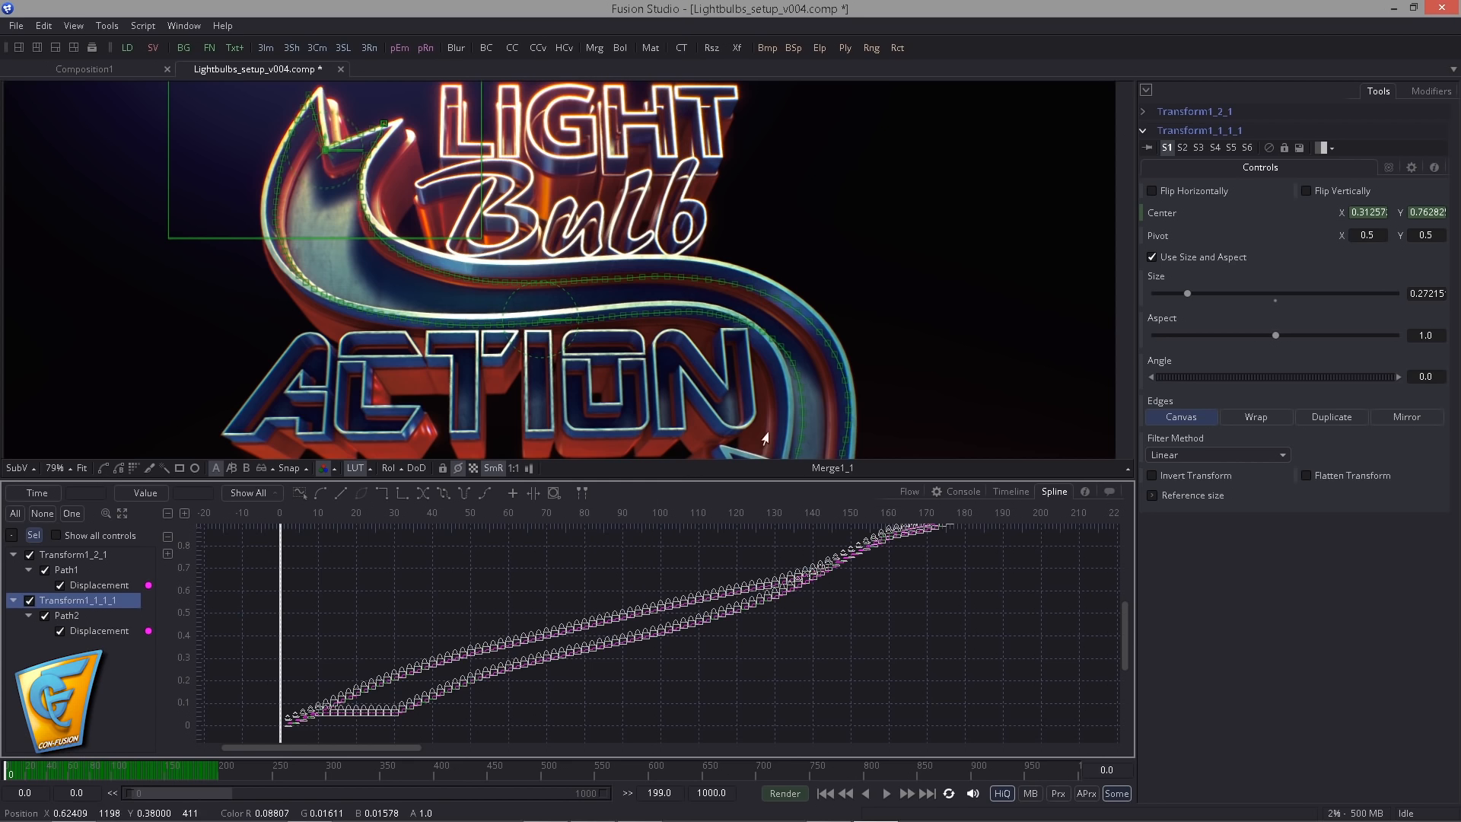
# - Add a Saver in the LightSwitch area of the flow that writes LightbulbAction_trail..exr to the temp folder
pyautogui.click(913, 492)
pyautogui.click(662, 598)
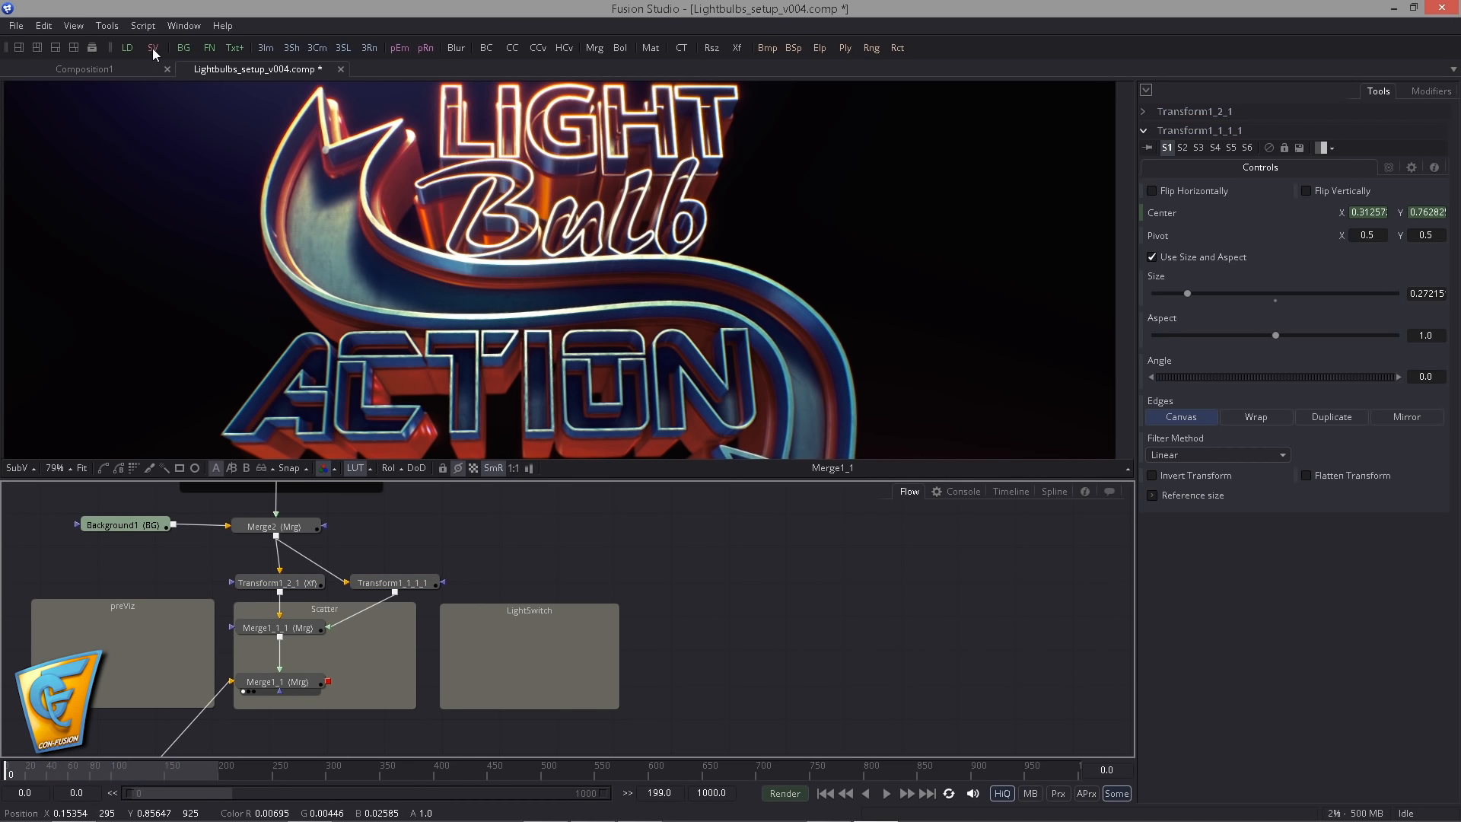
pyautogui.moveTo(152, 48); pyautogui.dragTo(513, 647)
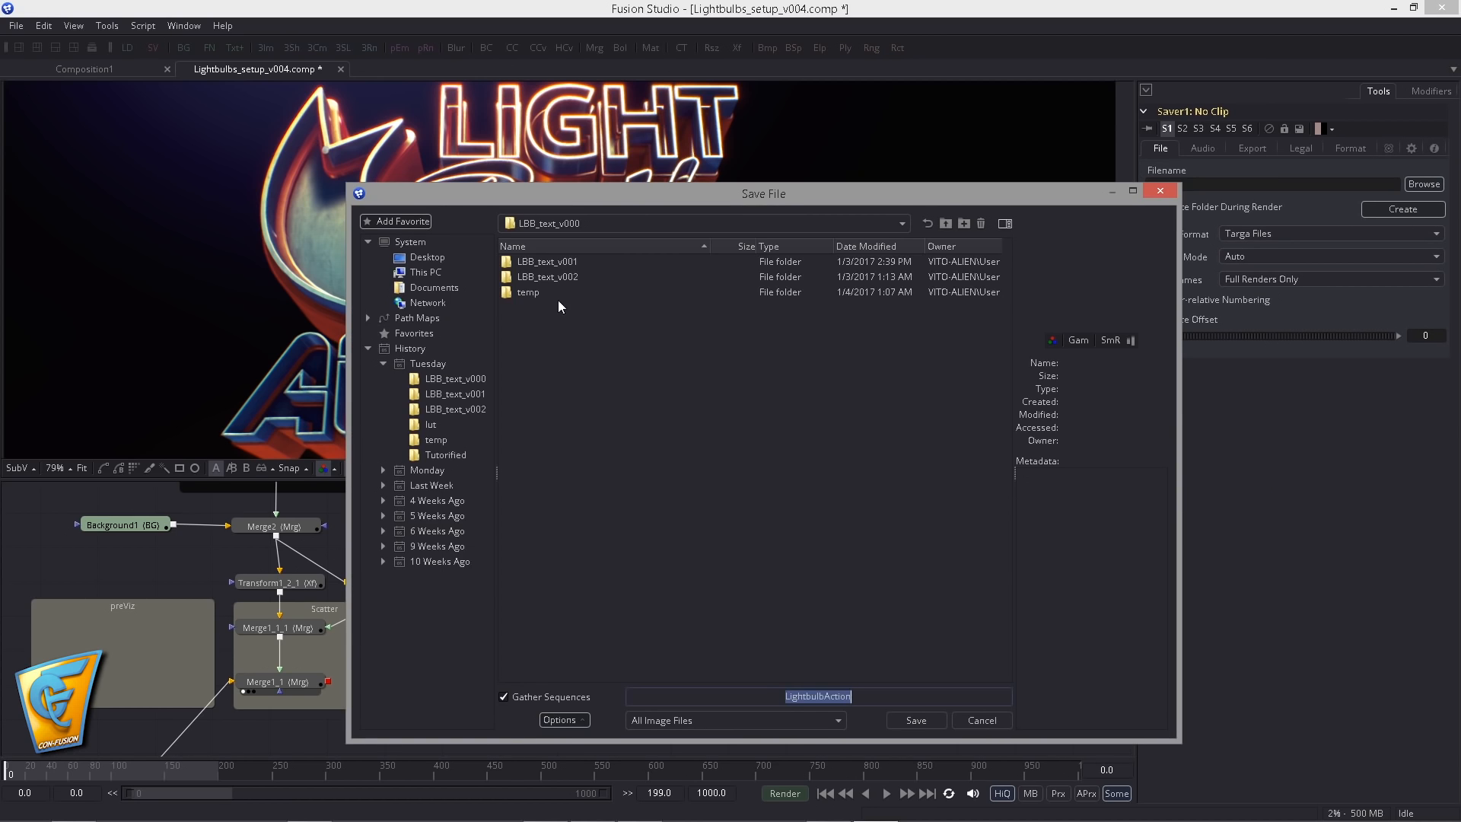
pyautogui.doubleClick(558, 299)
pyautogui.click(864, 692)
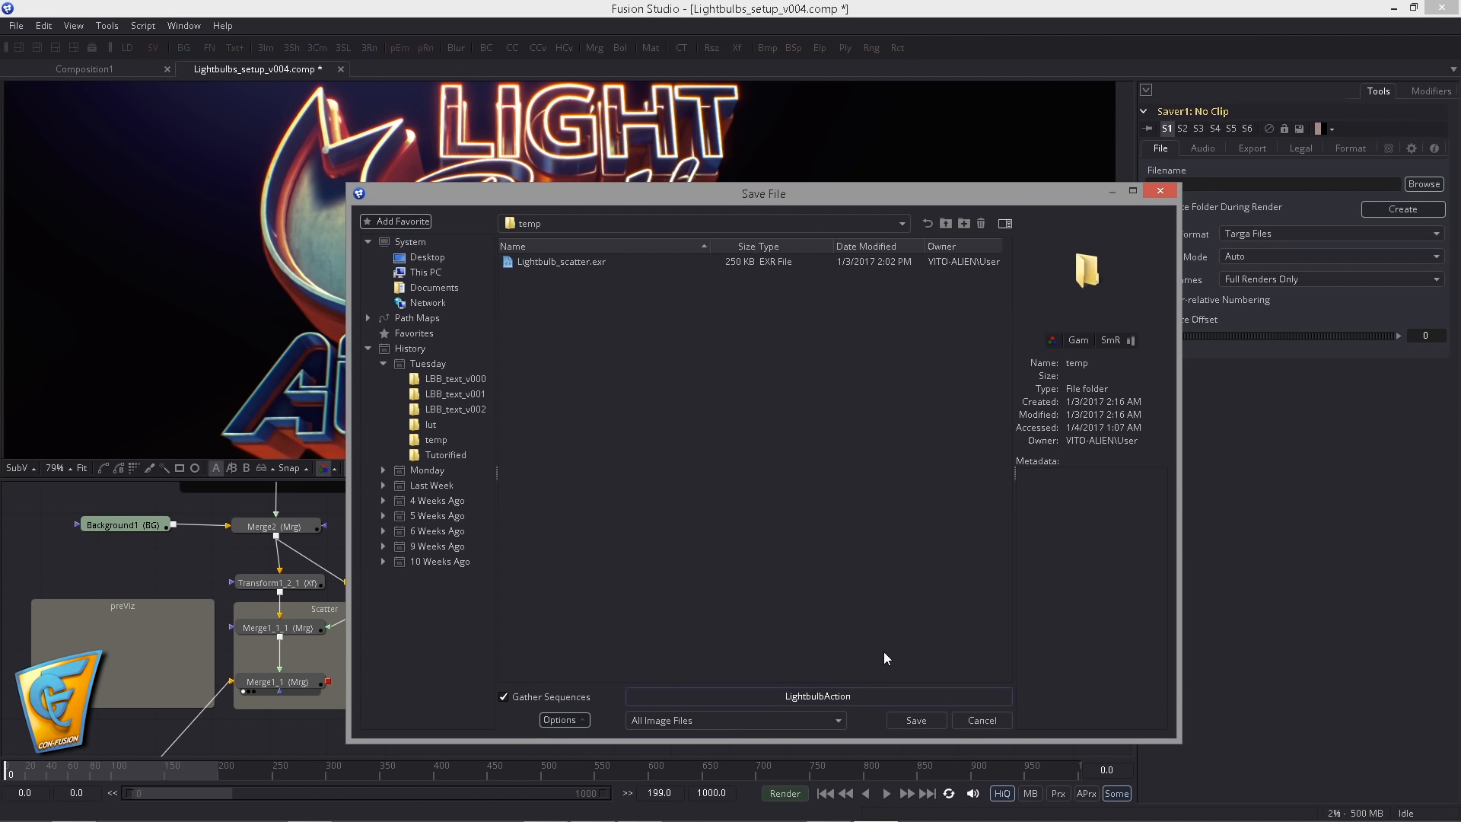
pyautogui.write('_trail..exr')
pyautogui.press('Return')
# - Set the saver's process mode to Full Frames, feed it from Merge1_1_1 and show it in the viewer
pyautogui.click(1236, 257)
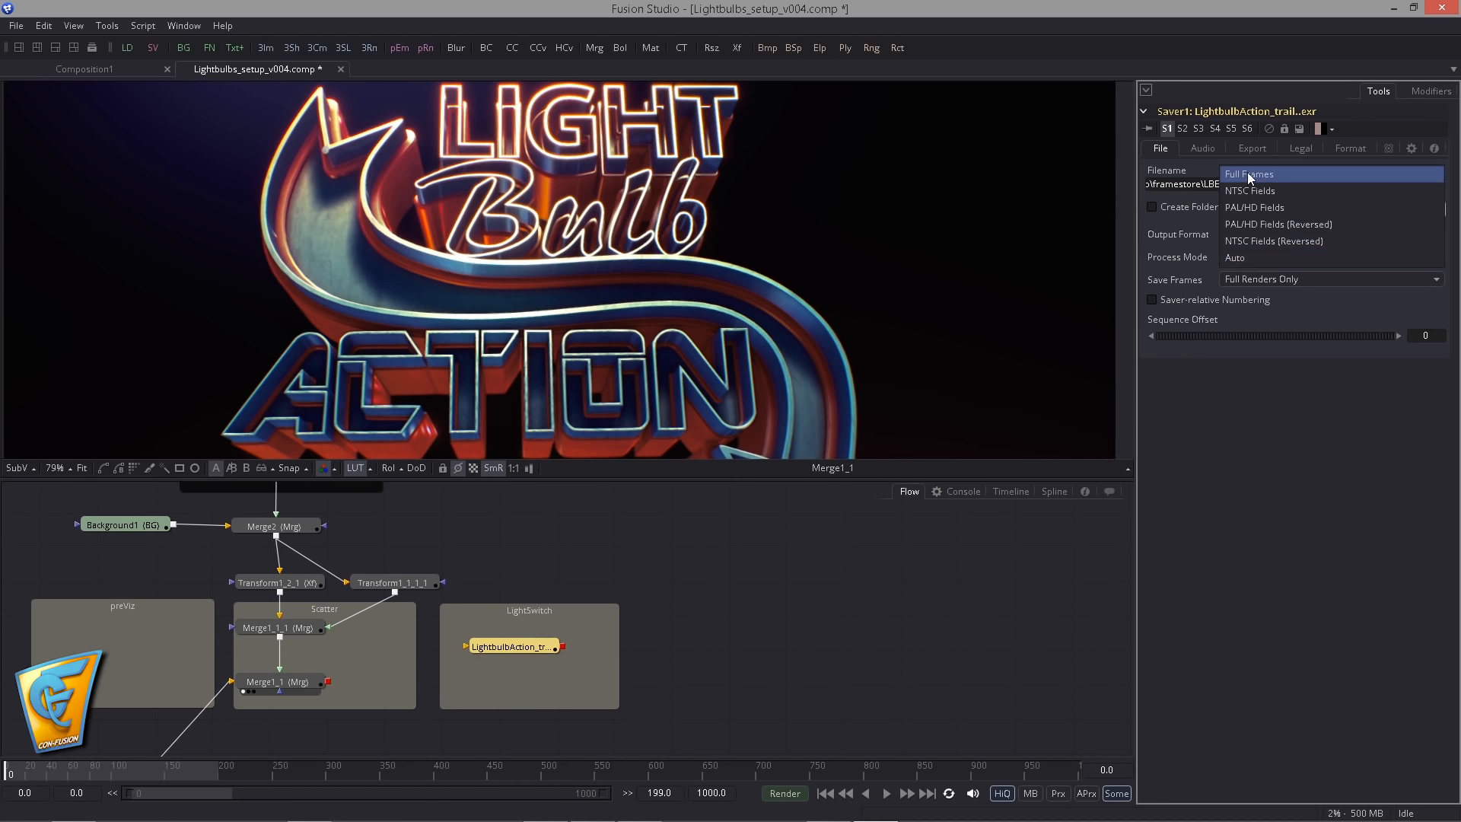
pyautogui.click(1248, 175)
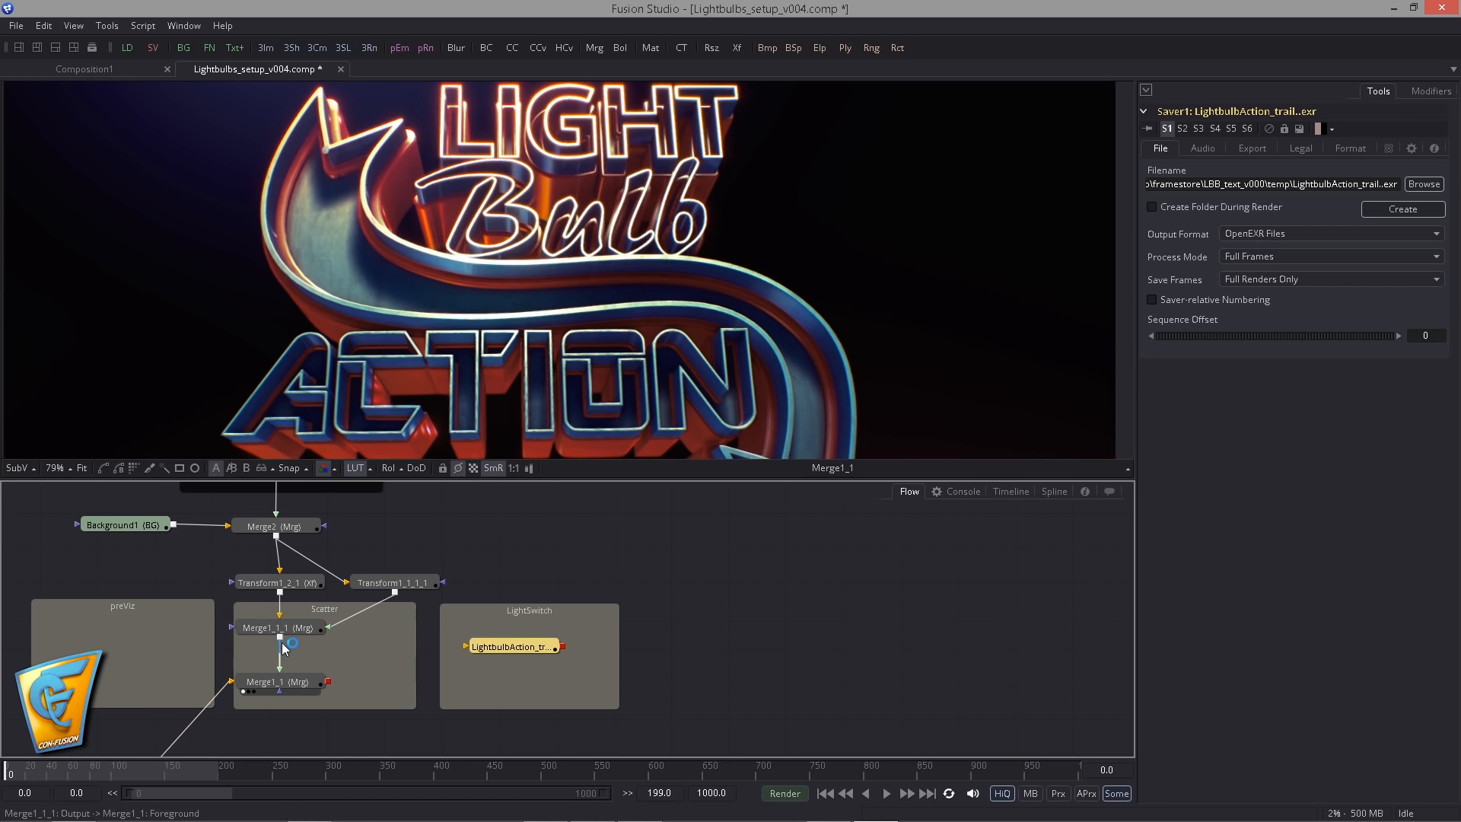
pyautogui.moveTo(283, 648); pyautogui.dragTo(520, 427)
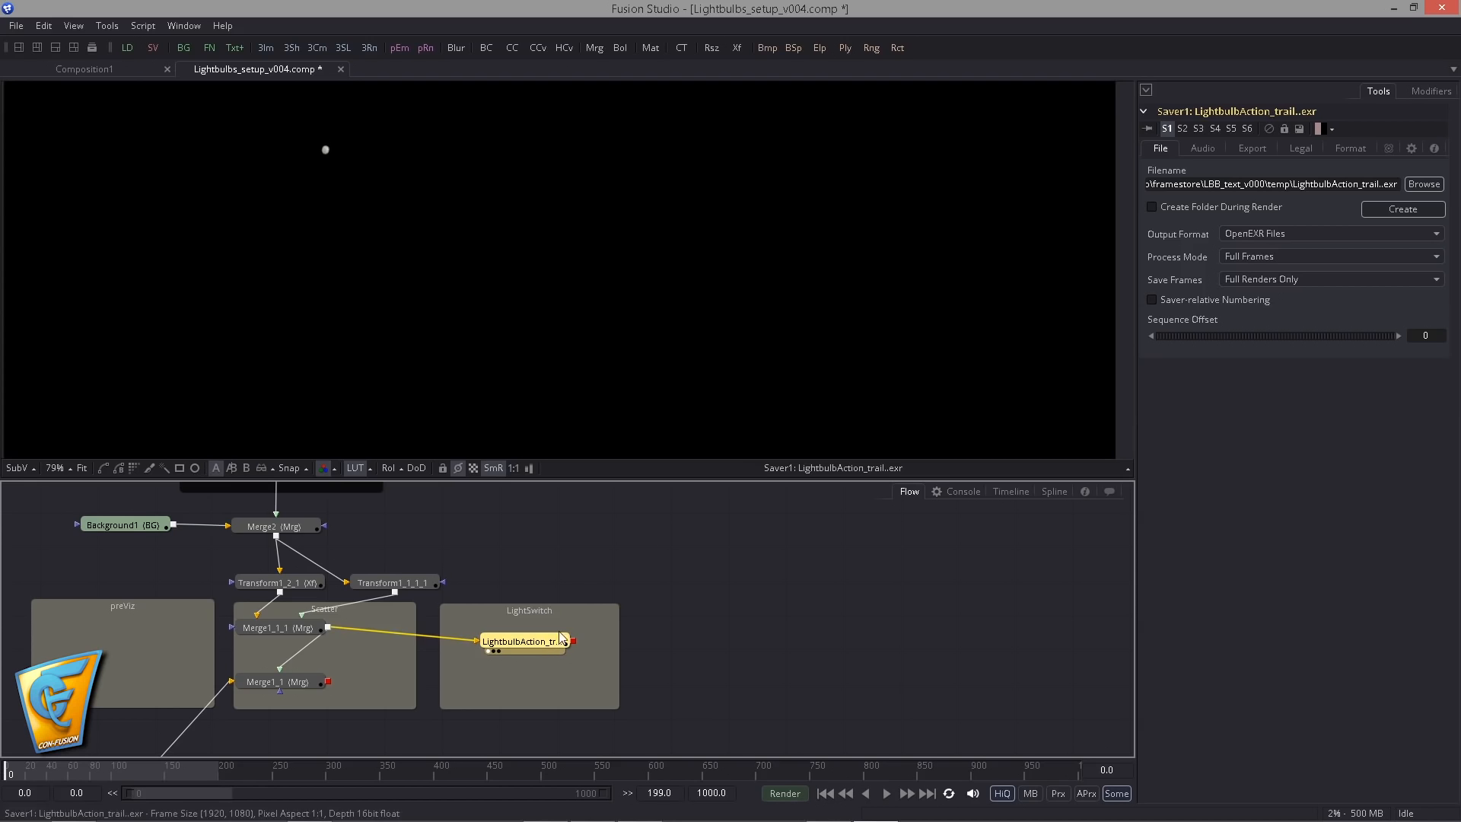
# - Render frames 0 to 199 with the Preview configuration at full size and a step of 2
pyautogui.click(797, 796)
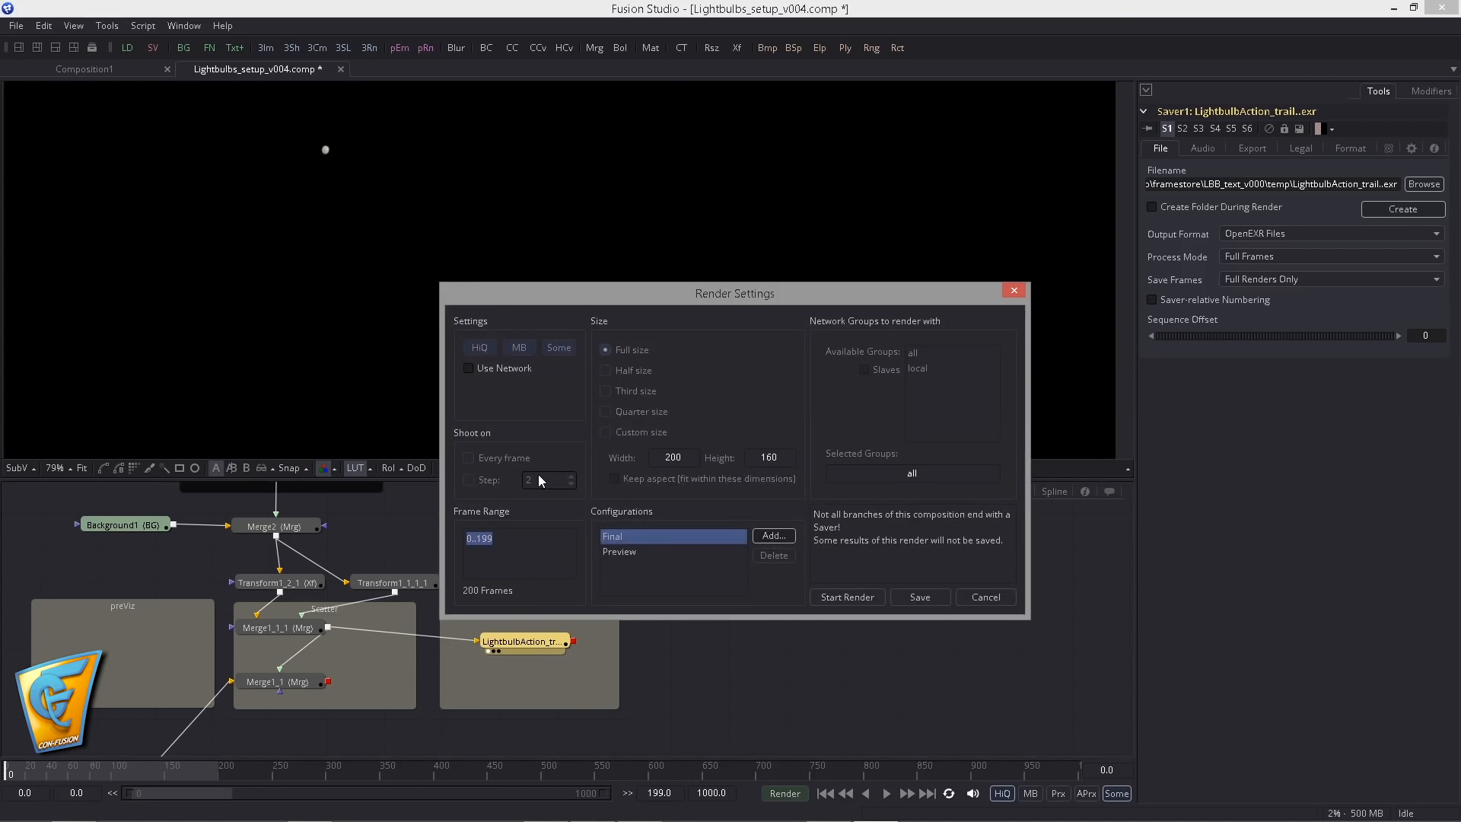
pyautogui.click(609, 551)
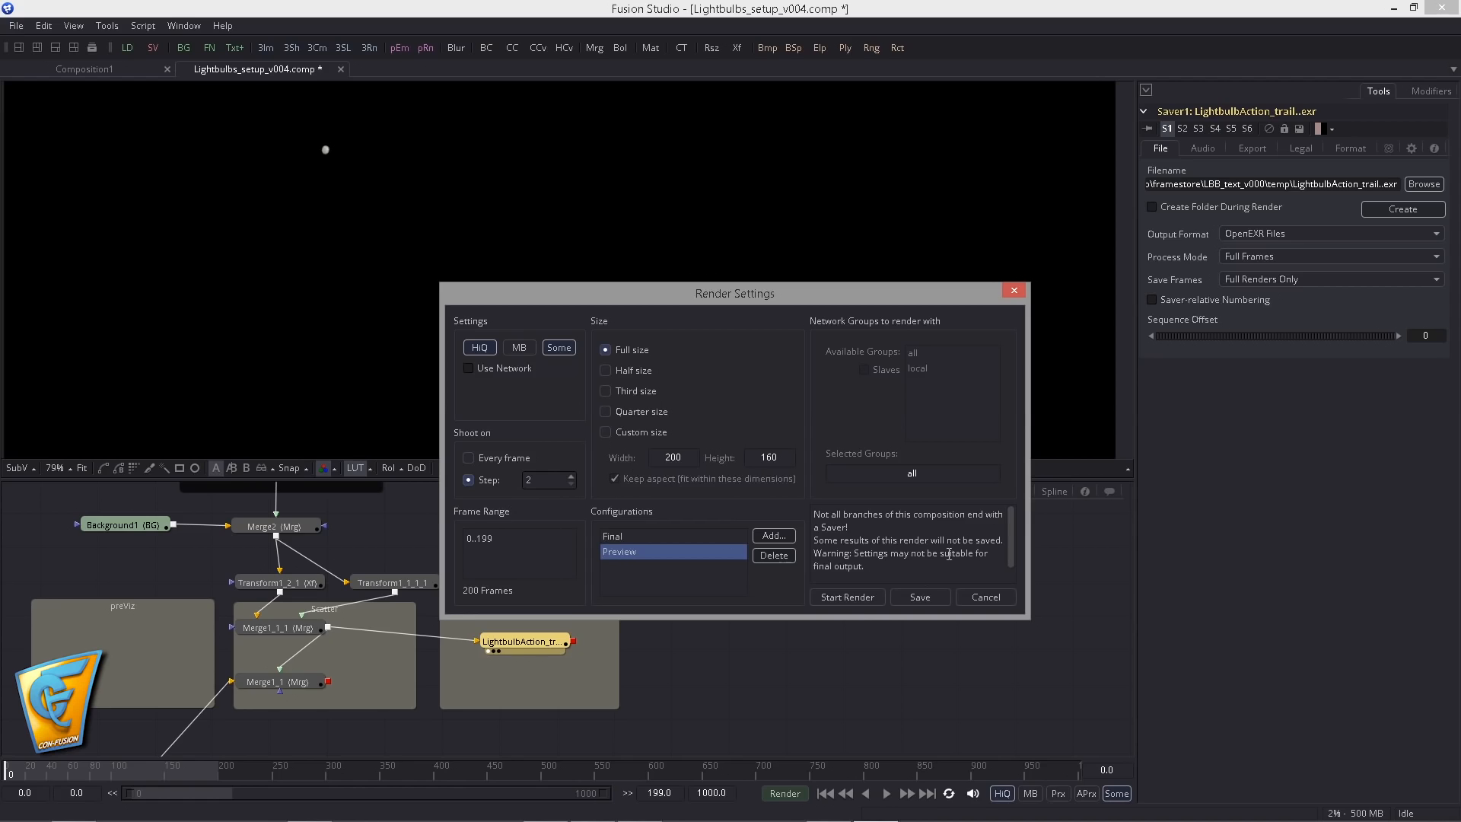
pyautogui.click(851, 595)
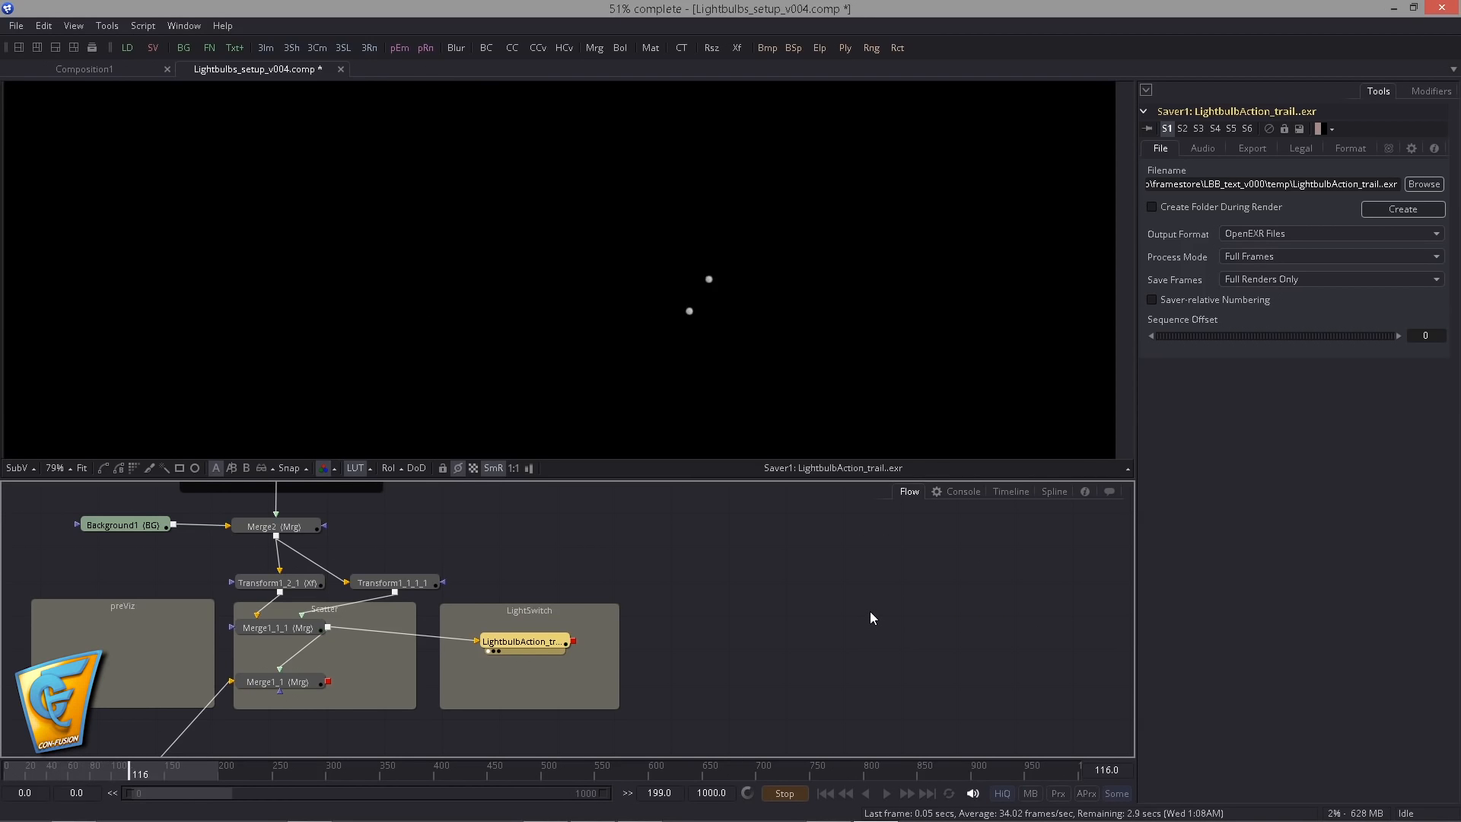
pyautogui.scroll(-3, 569, 324)
pyautogui.moveTo(569, 324); pyautogui.dragTo(568, 267)
pyautogui.scroll(1, 571, 263)
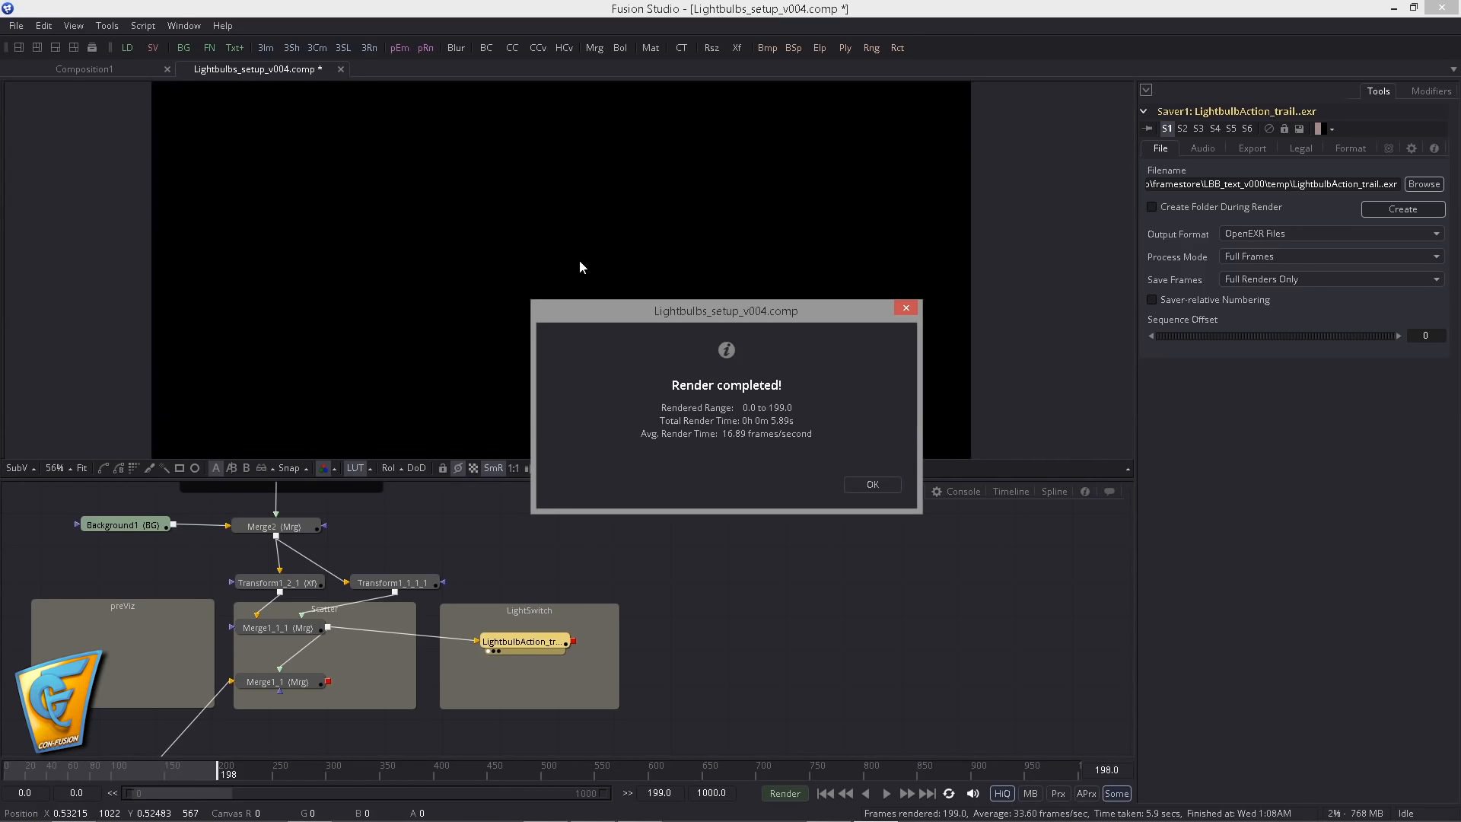
pyautogui.click(851, 480)
# - Add a Loader below the saver that reads the LightbulbAction_trail.####.exr sequence from the temp folder
pyautogui.moveTo(166, 77); pyautogui.dragTo(504, 681)
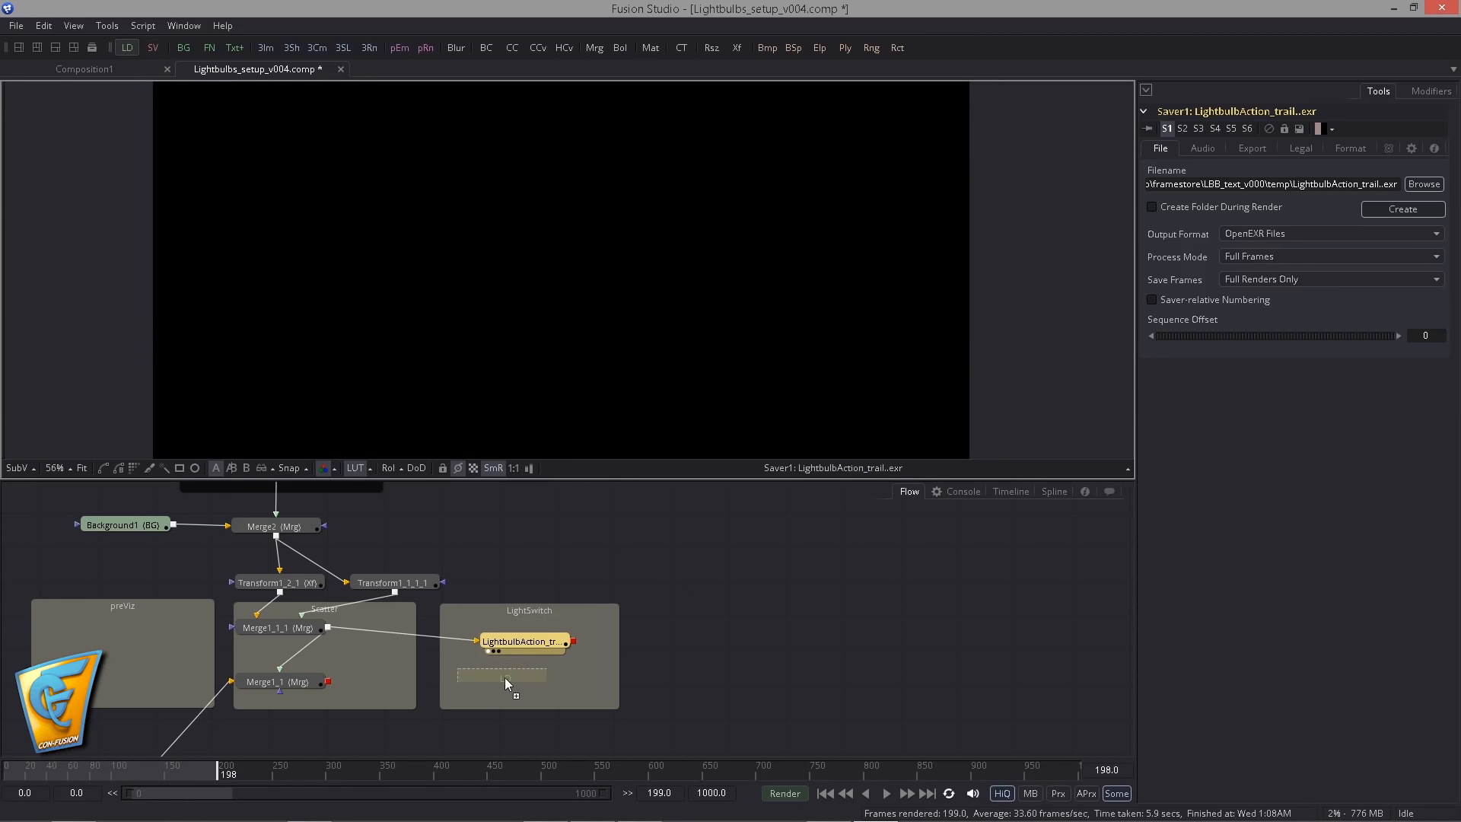
pyautogui.doubleClick(718, 242)
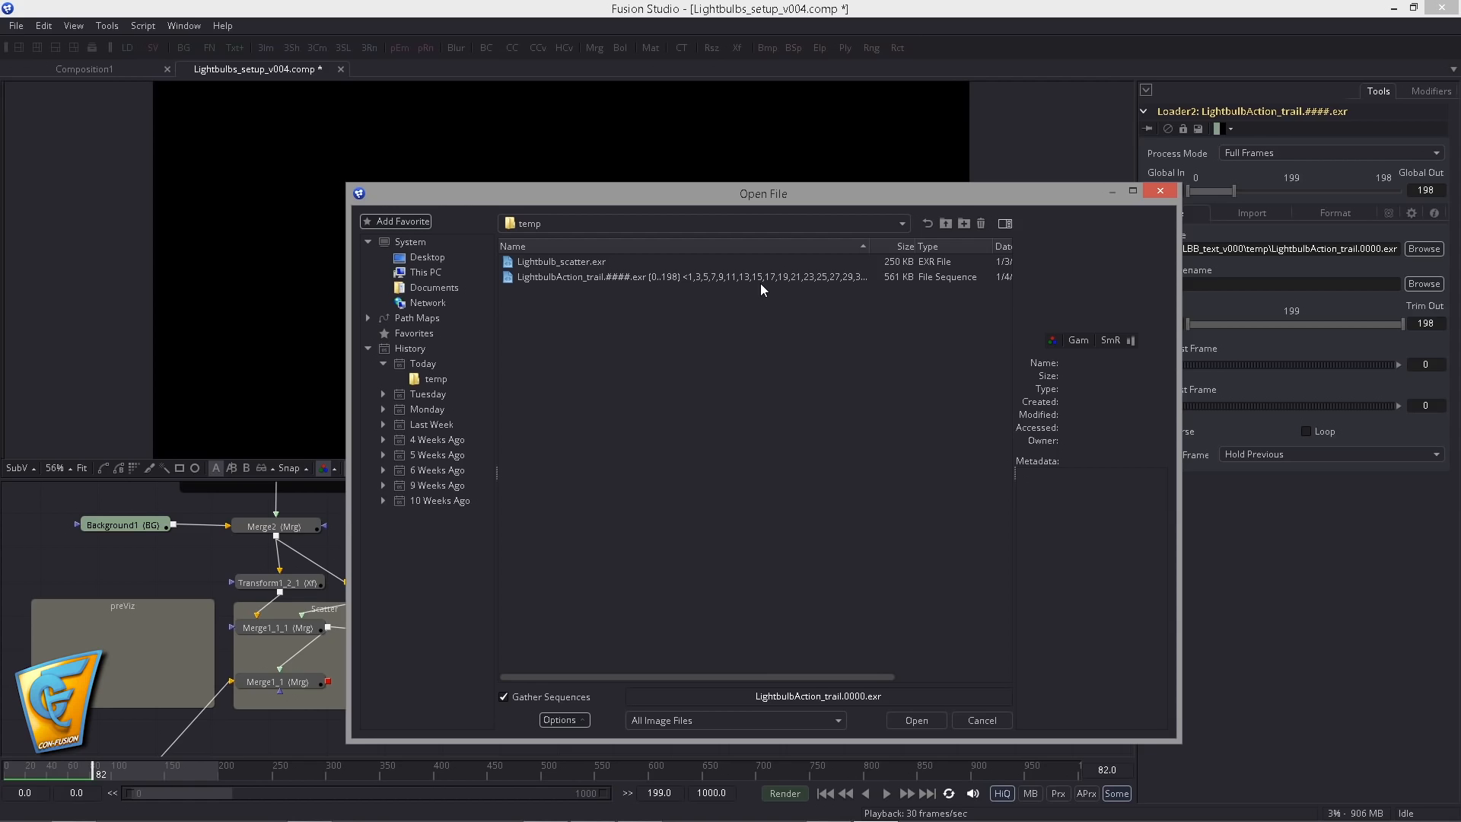
pyautogui.doubleClick(760, 283)
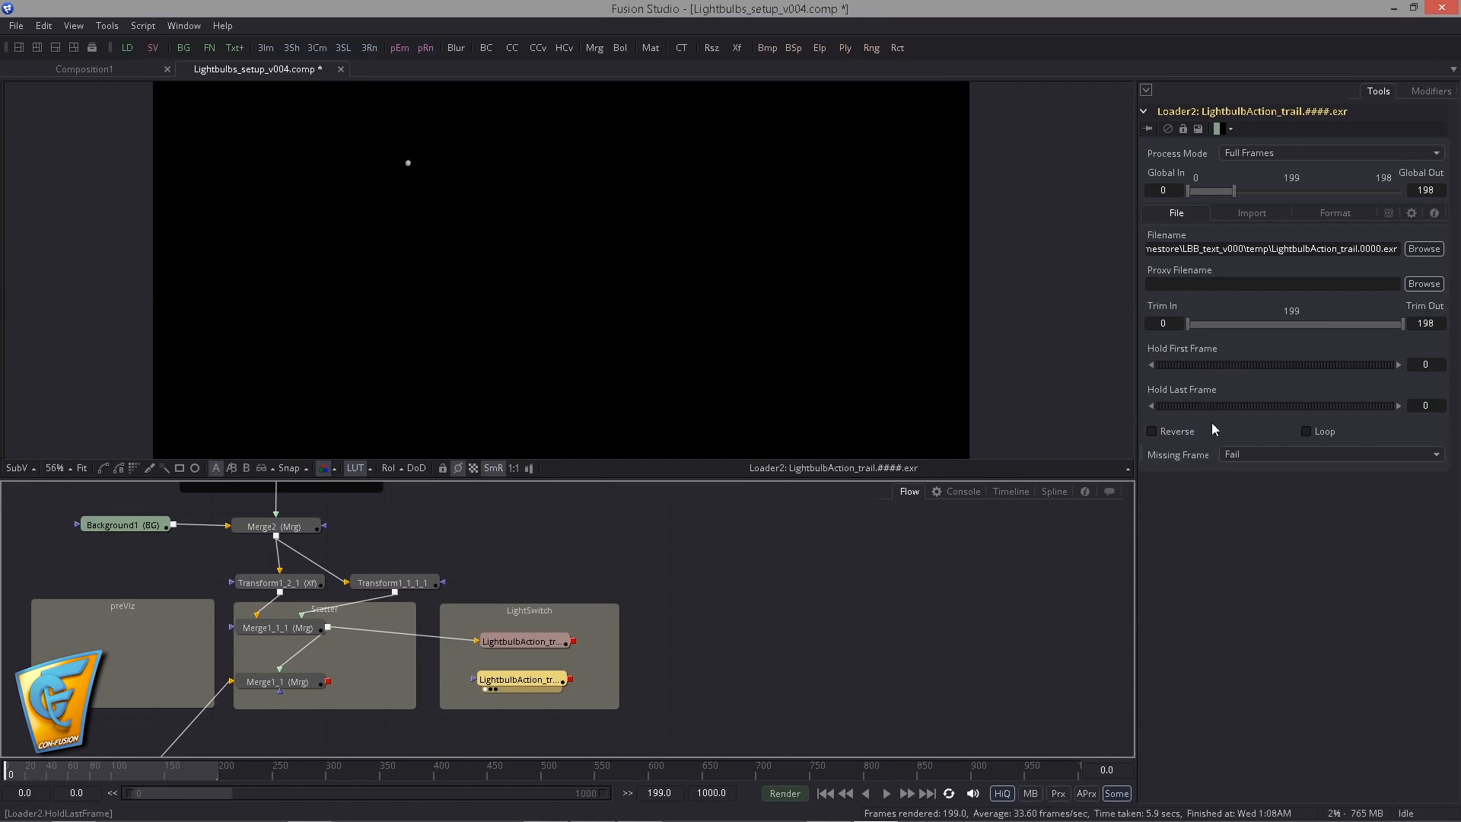
# - Set the loader's missing frame handling to Hold Previous and play back the rendered sequence
pyautogui.click(1256, 456)
pyautogui.click(1247, 472)
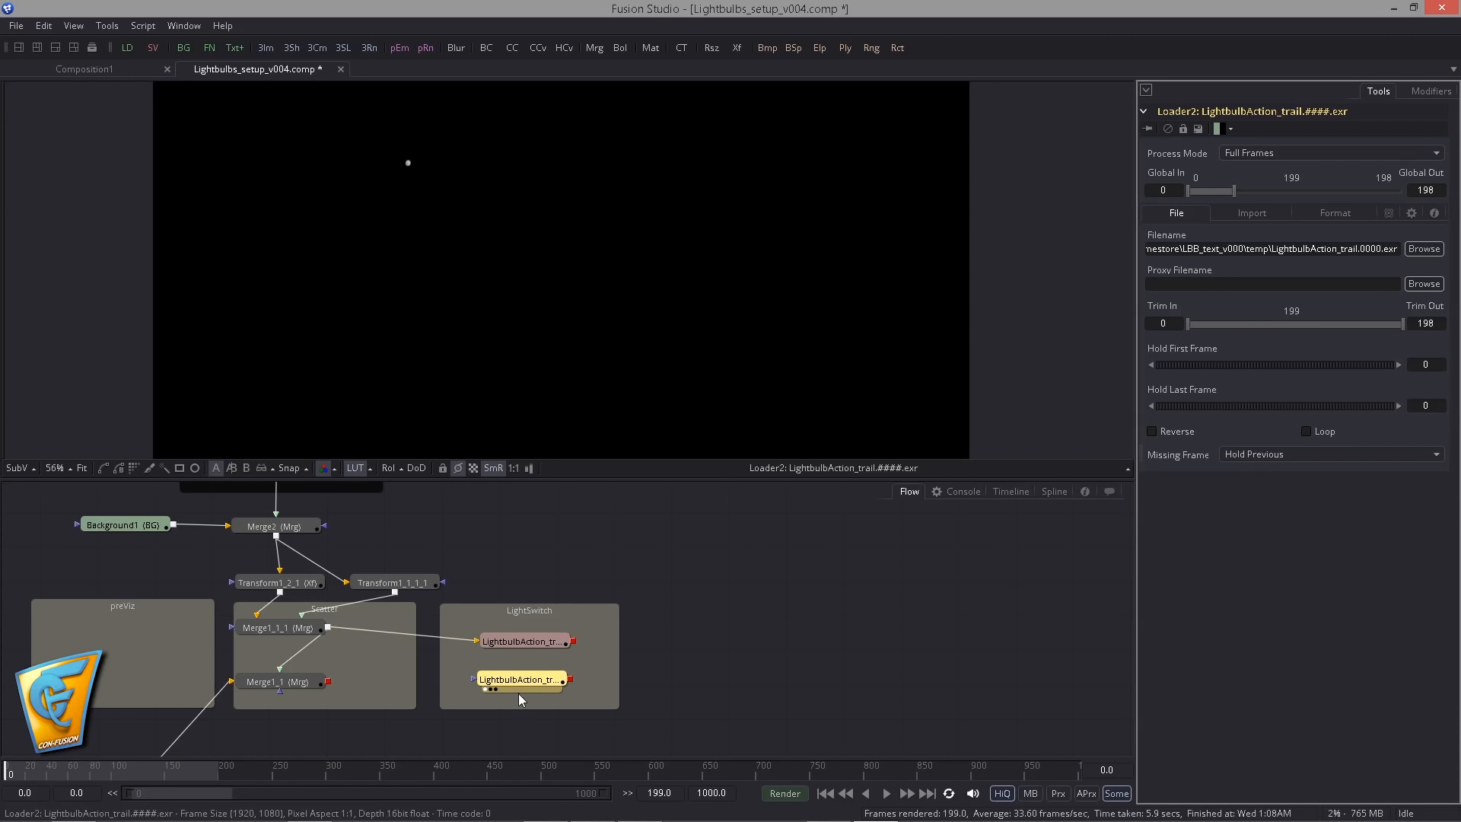
pyautogui.click(886, 794)
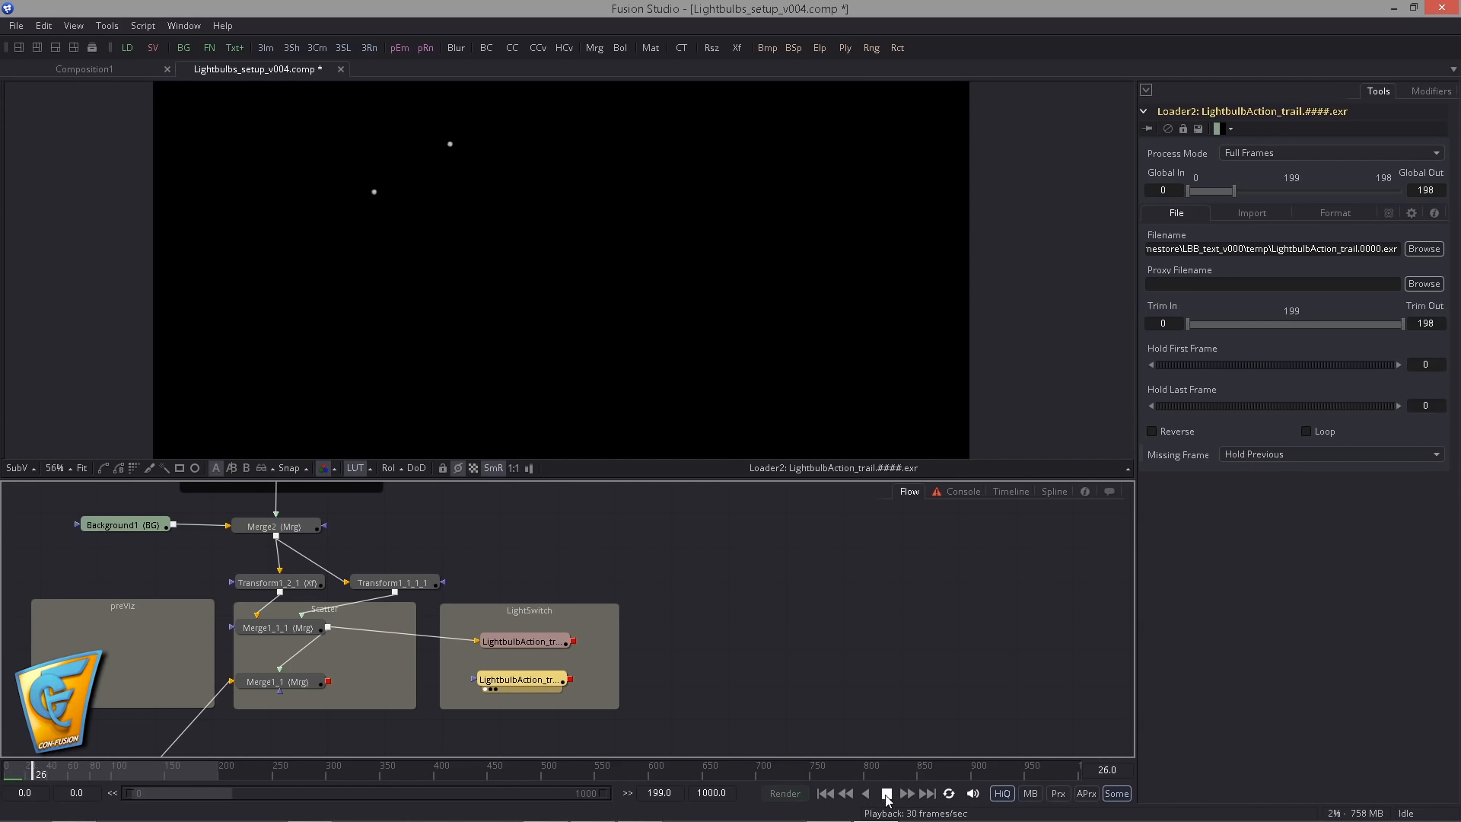
pyautogui.click(886, 794)
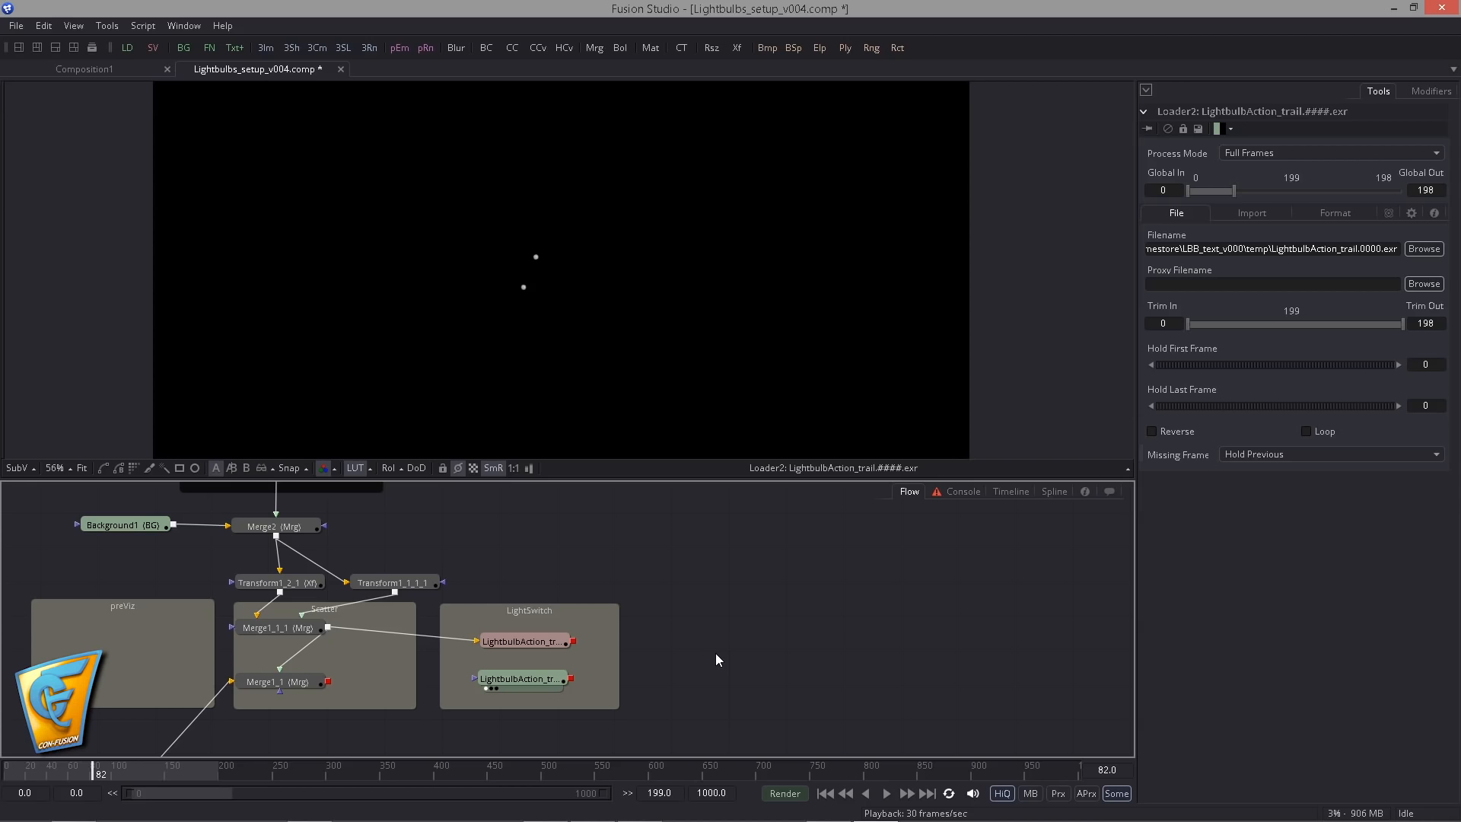
# - Add a Trails tool fed by the loader, view it and play it back from the first frame
pyautogui.hotkey('ctrl', 'space')
pyautogui.write('trails')
pyautogui.press('Return')
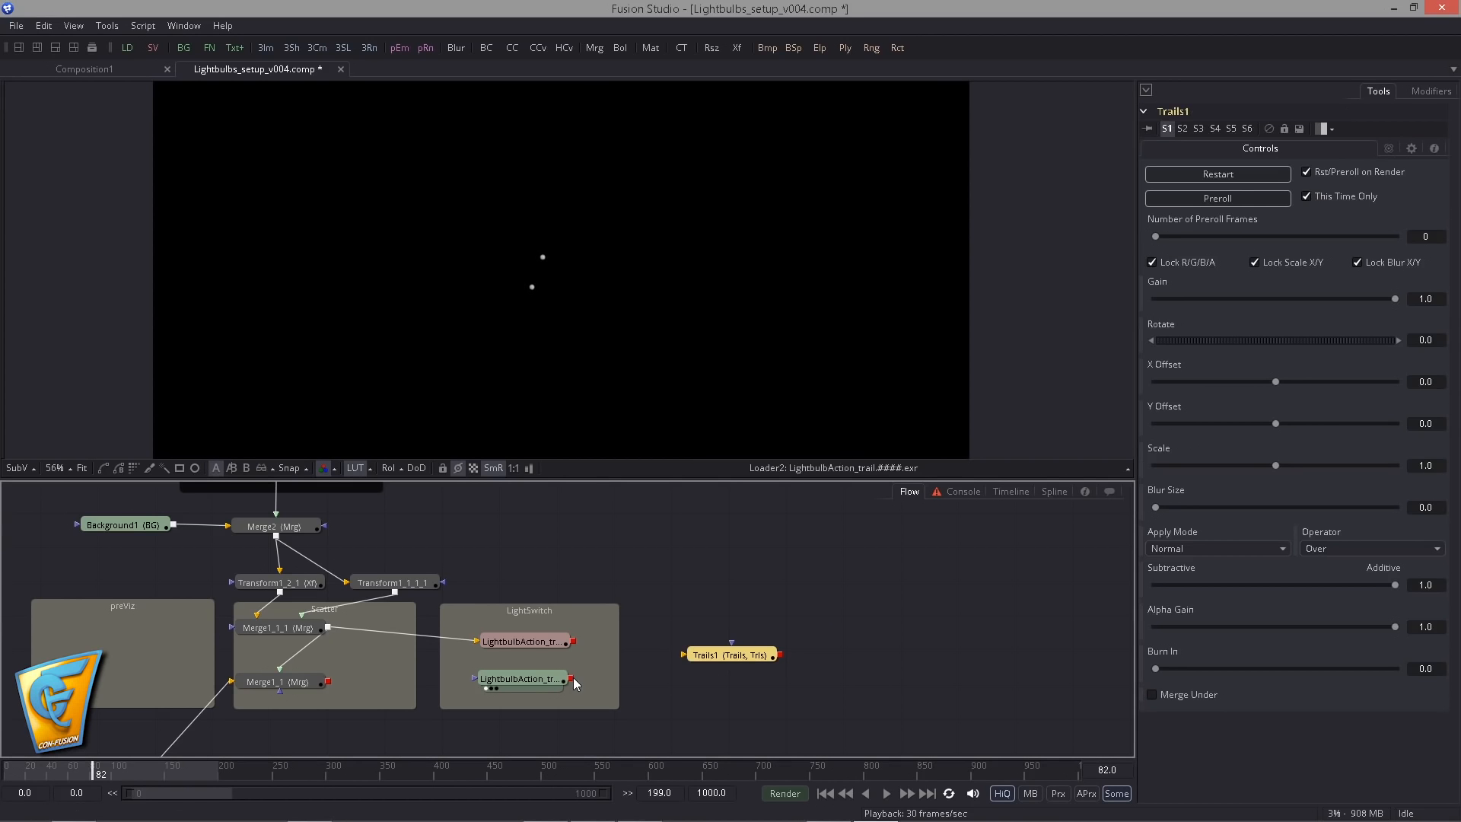
pyautogui.moveTo(572, 678); pyautogui.dragTo(693, 681)
pyautogui.click(825, 794)
pyautogui.press('1')
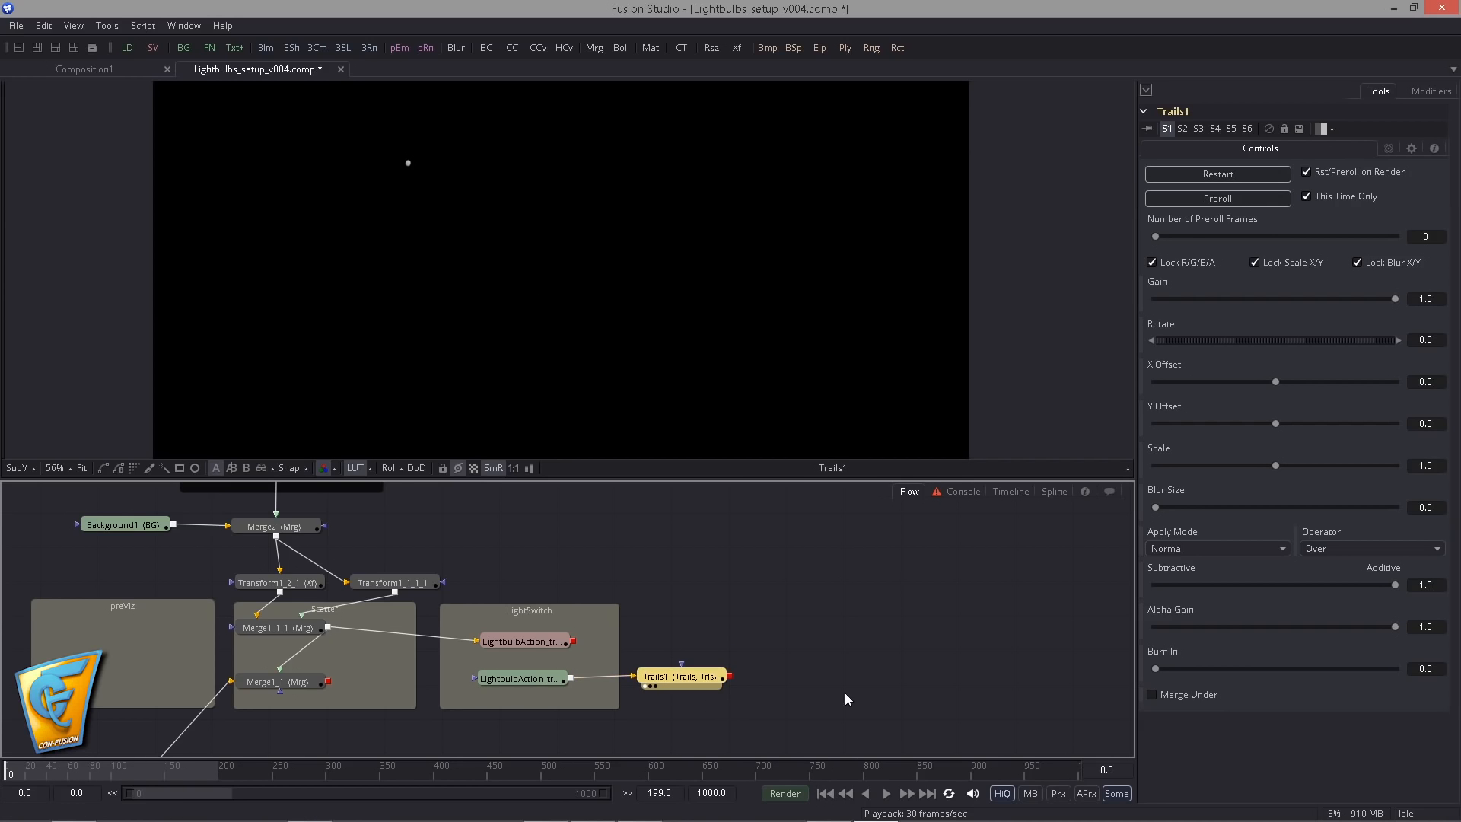
pyautogui.click(887, 794)
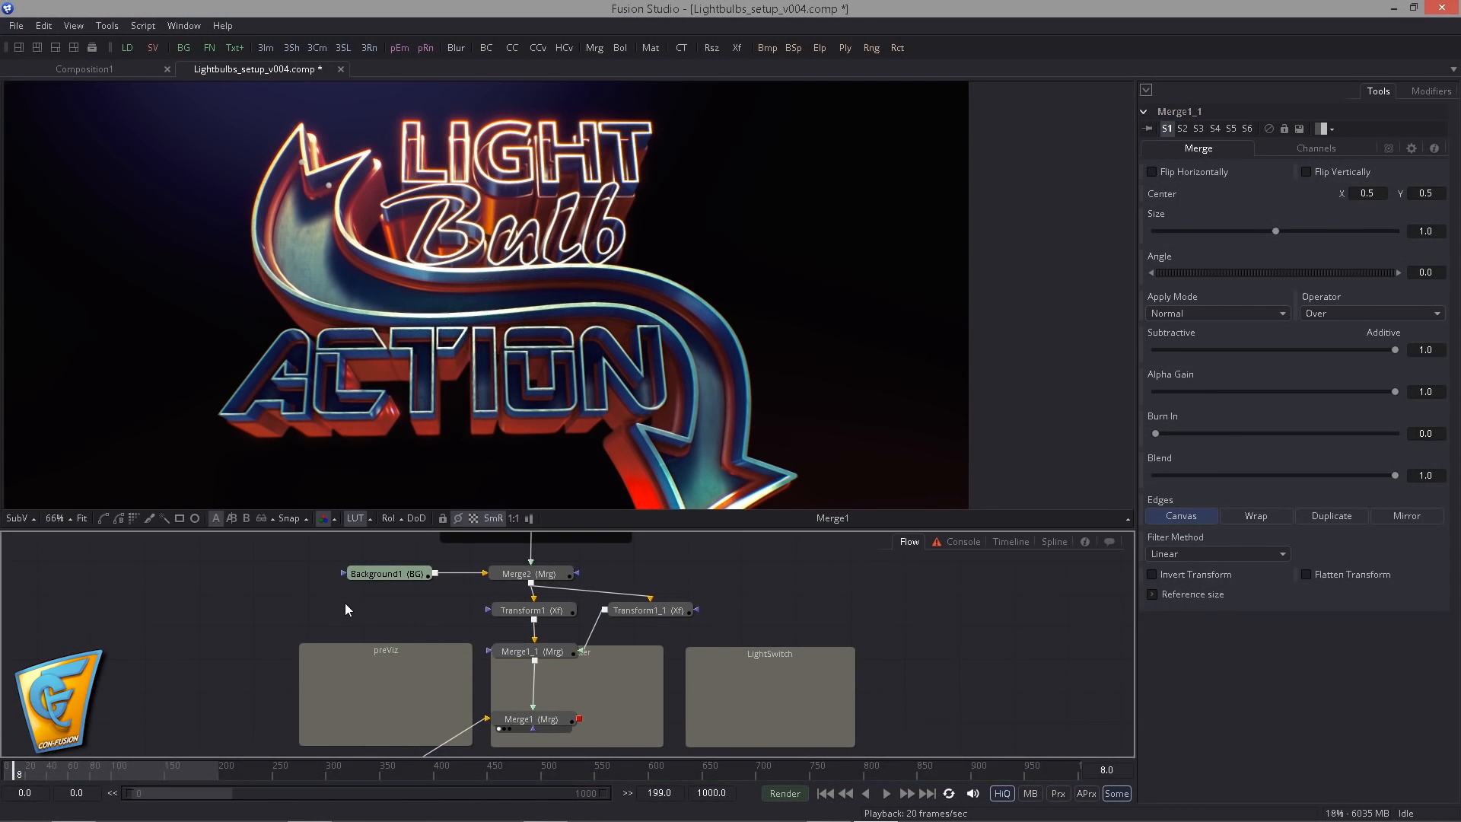
# - Add a Duplicate tool in the preViz area, fed by Merge1_1 and connected to Merge1
pyautogui.hotkey('ctrl', 'space')
pyautogui.write('dupl')
pyautogui.press('Down')
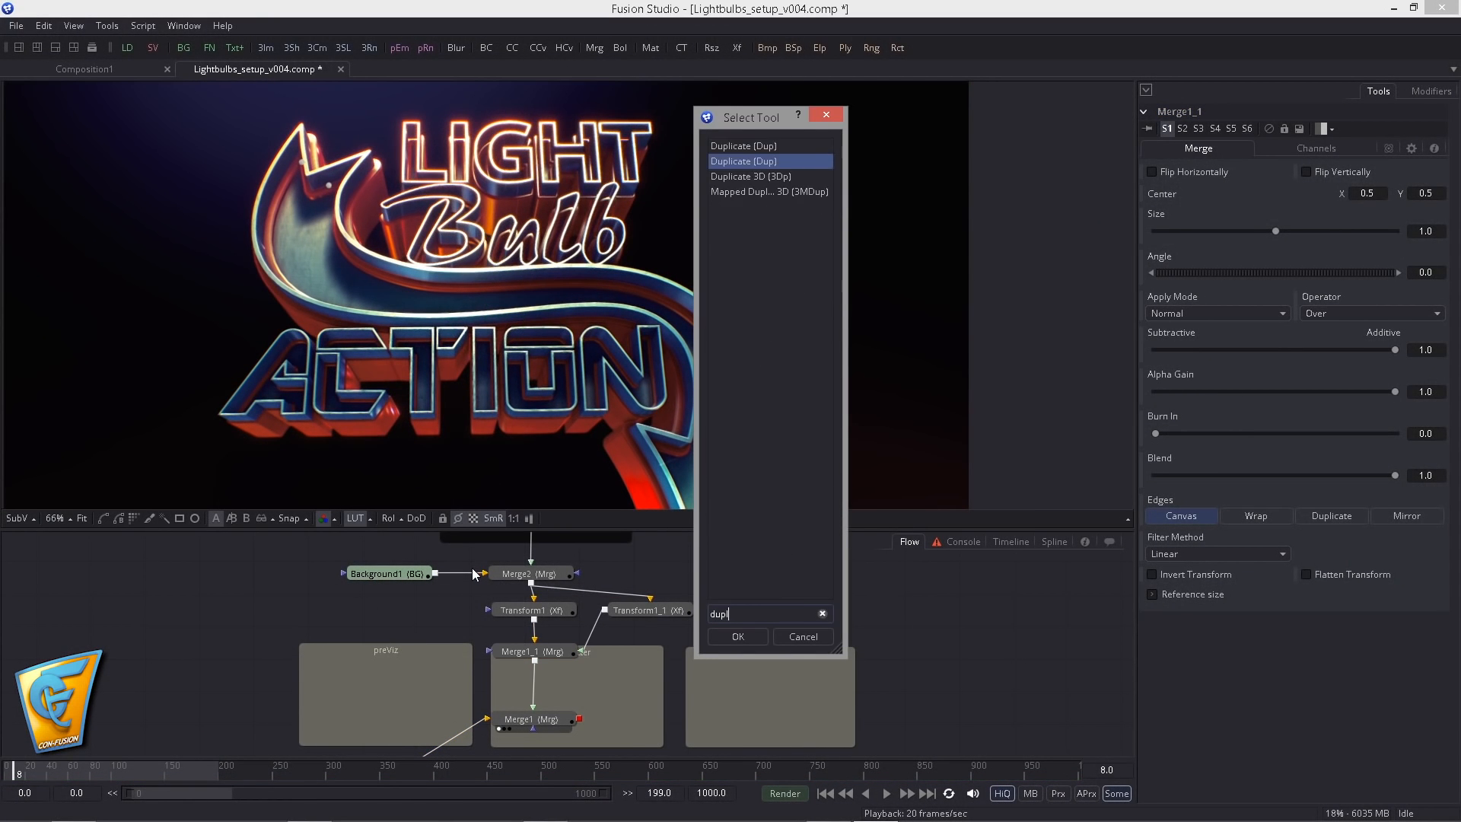
pyautogui.press('Return')
pyautogui.moveTo(367, 606); pyautogui.dragTo(379, 681)
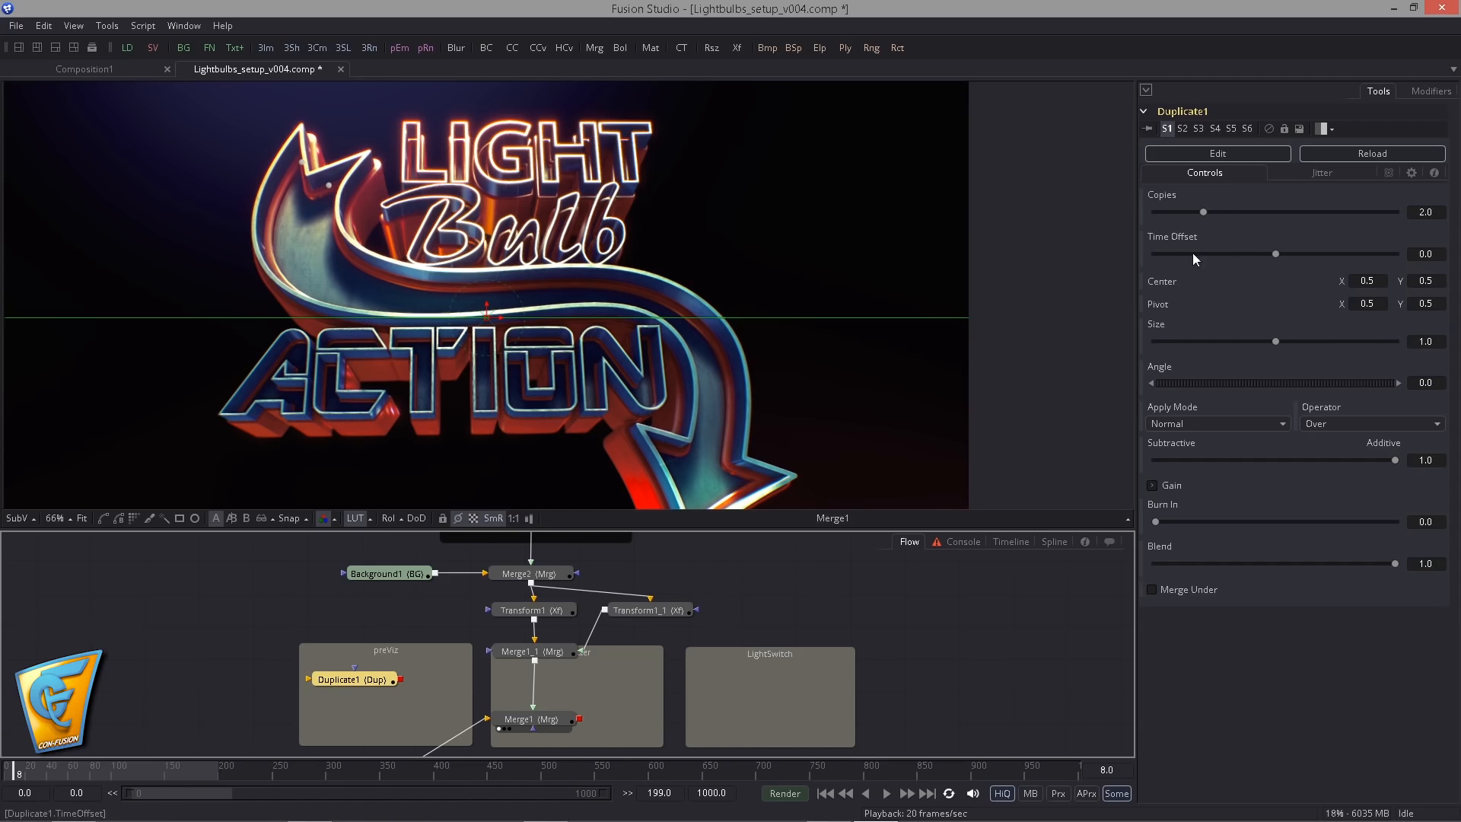
pyautogui.moveTo(535, 661); pyautogui.dragTo(483, 675)
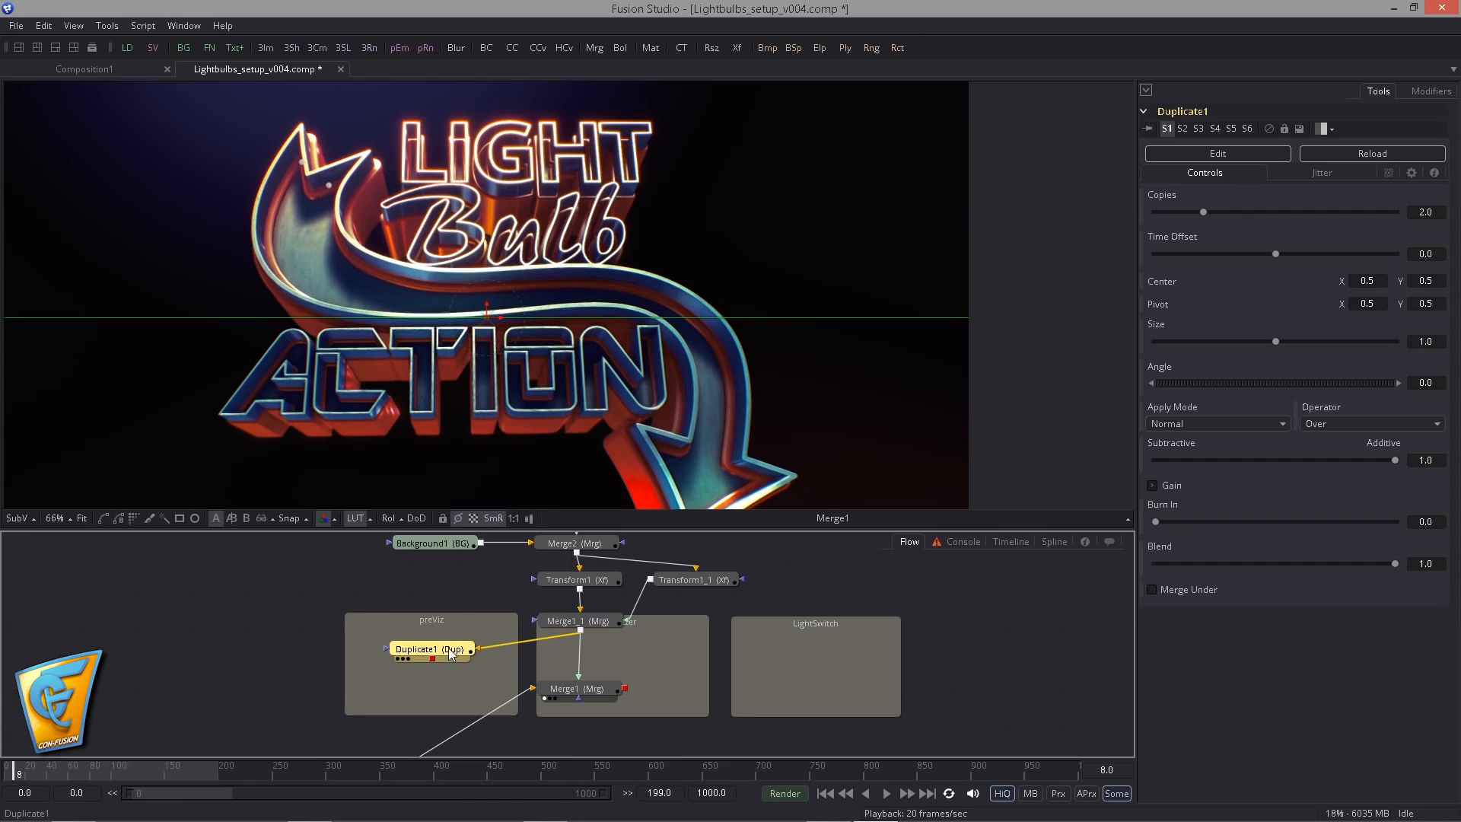
pyautogui.moveTo(432, 659)
pyautogui.mouseDown()
pyautogui.moveTo(579, 699)
pyautogui.moveTo(441, 701)
pyautogui.moveTo(461, 654)
pyautogui.mouseUp()
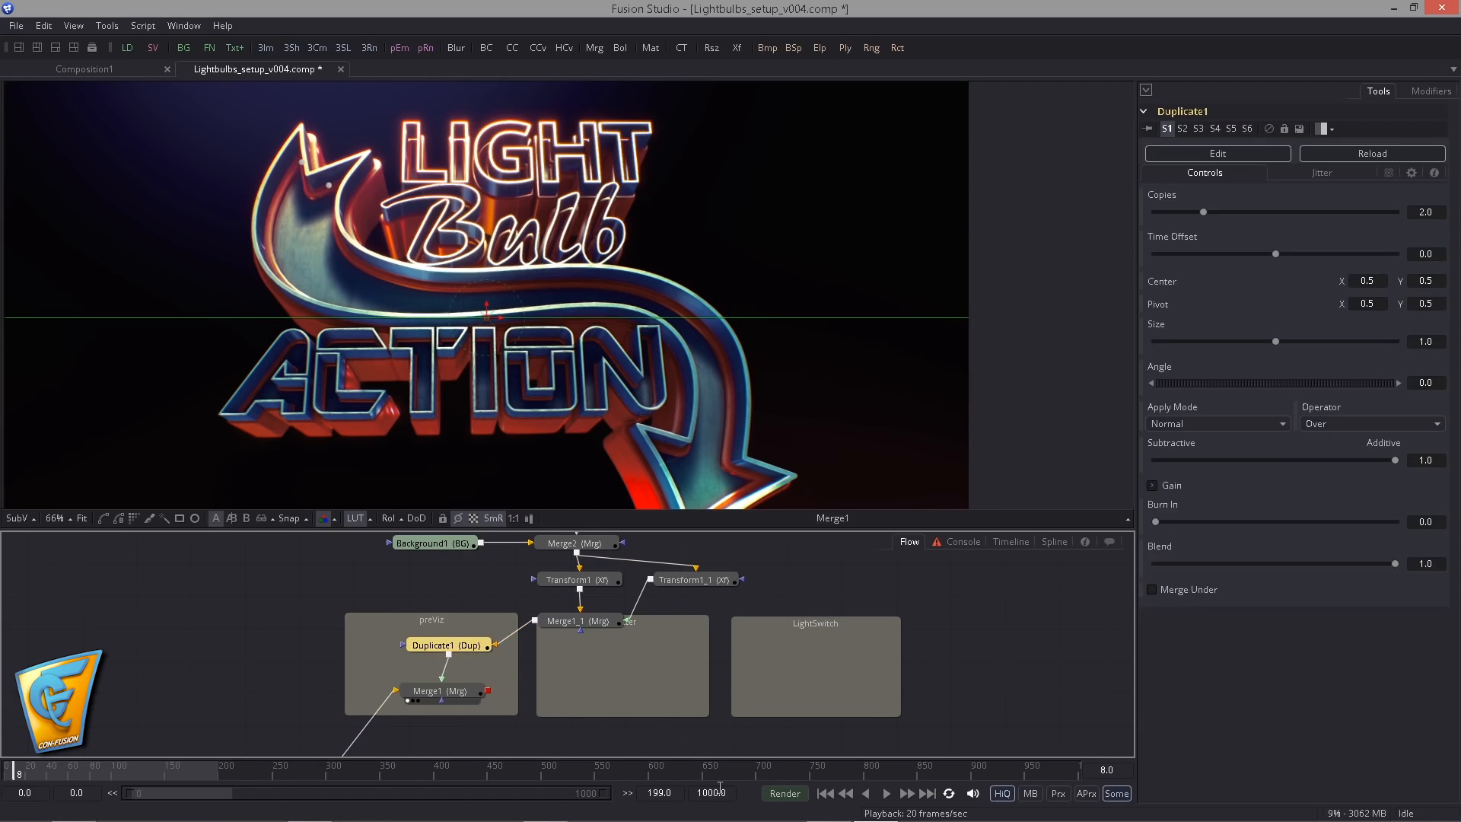
# - Play back the duplicated bulbs over the sign from the start and return to the first frame
pyautogui.click(826, 794)
pyautogui.click(887, 794)
pyautogui.click(887, 794)
pyautogui.click(825, 794)
pyautogui.hotkey('ctrl', 'z')
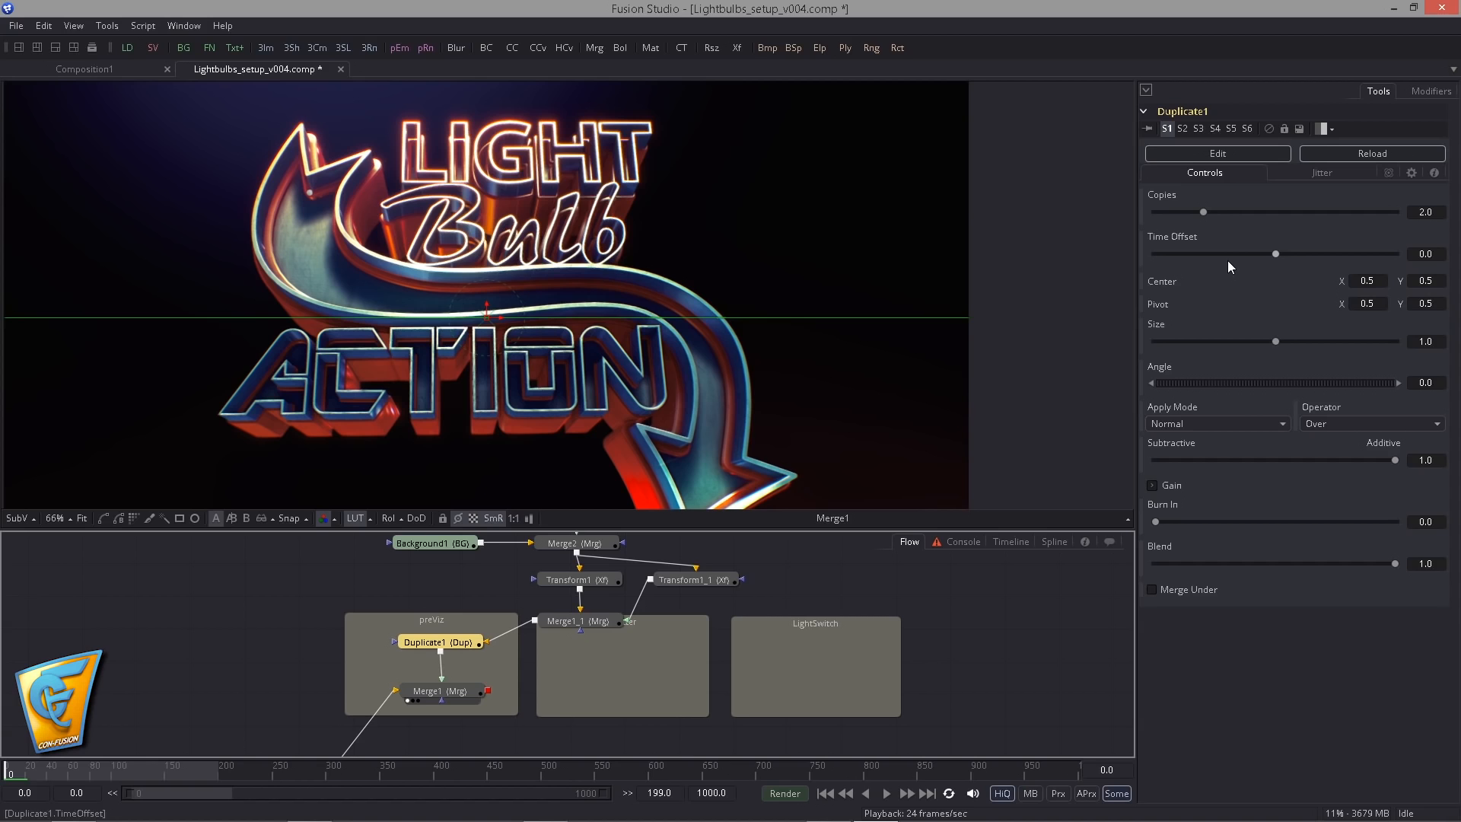
# - Set the time offset of Duplicate1 to 2 and inspect the bulbs at the arrow's tail
pyautogui.click(1448, 254)
pyautogui.write('2')
pyautogui.press('Return')
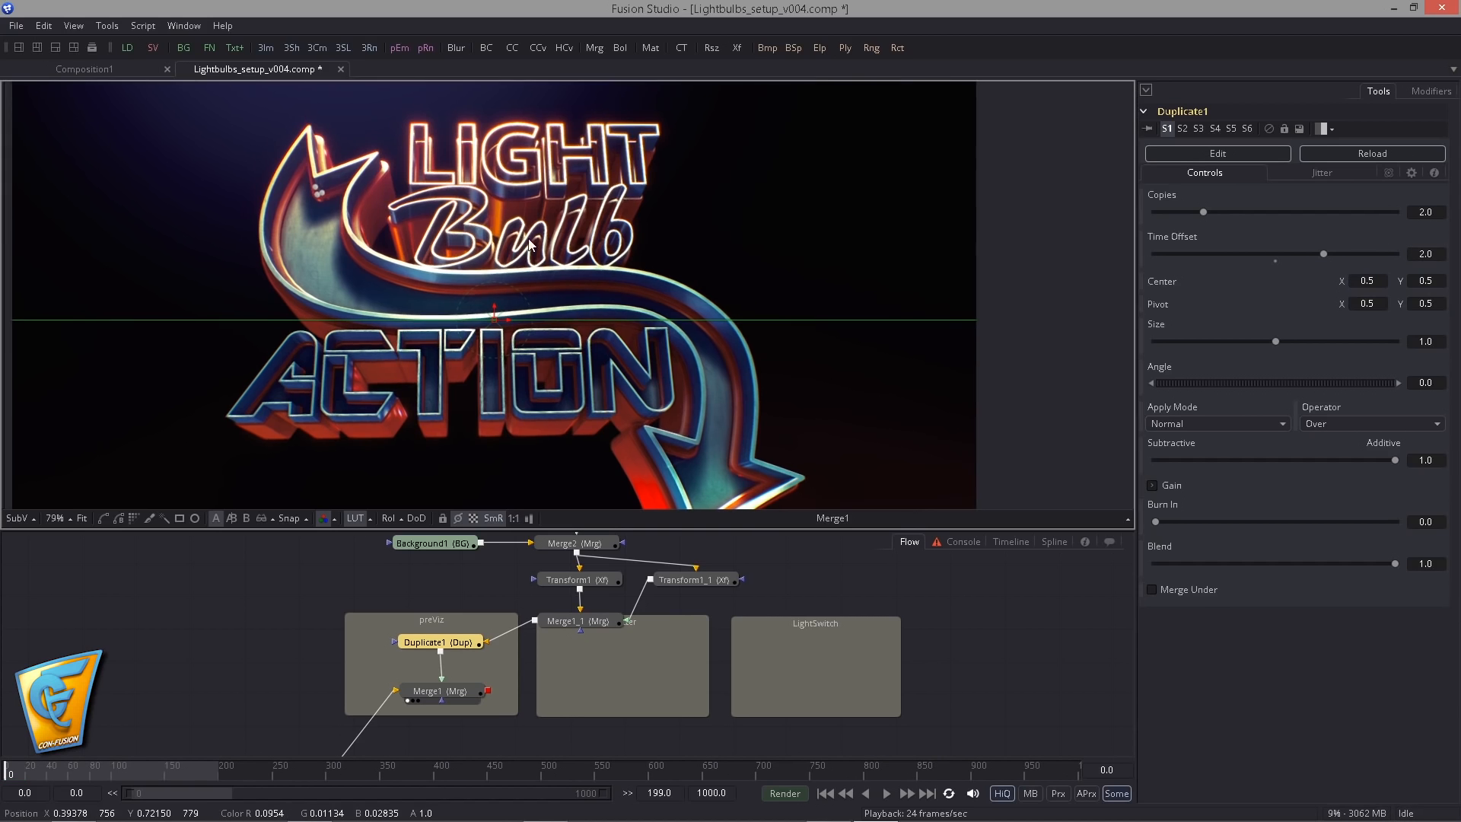
pyautogui.scroll(5, 530, 243)
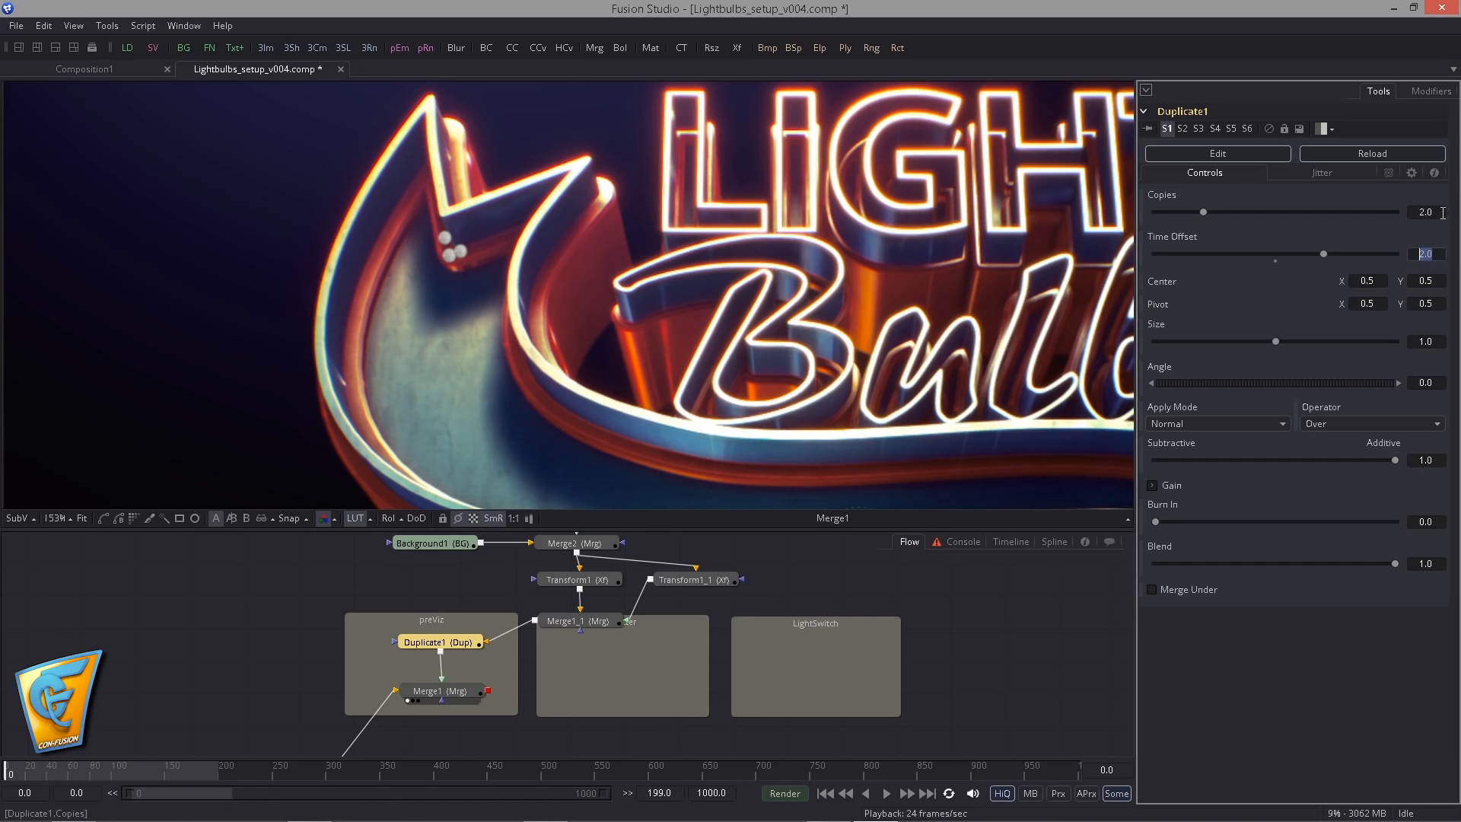
# - Set the number of copies of Duplicate1 to 50
pyautogui.click(1443, 212)
pyautogui.write('50')
pyautogui.press('Return')
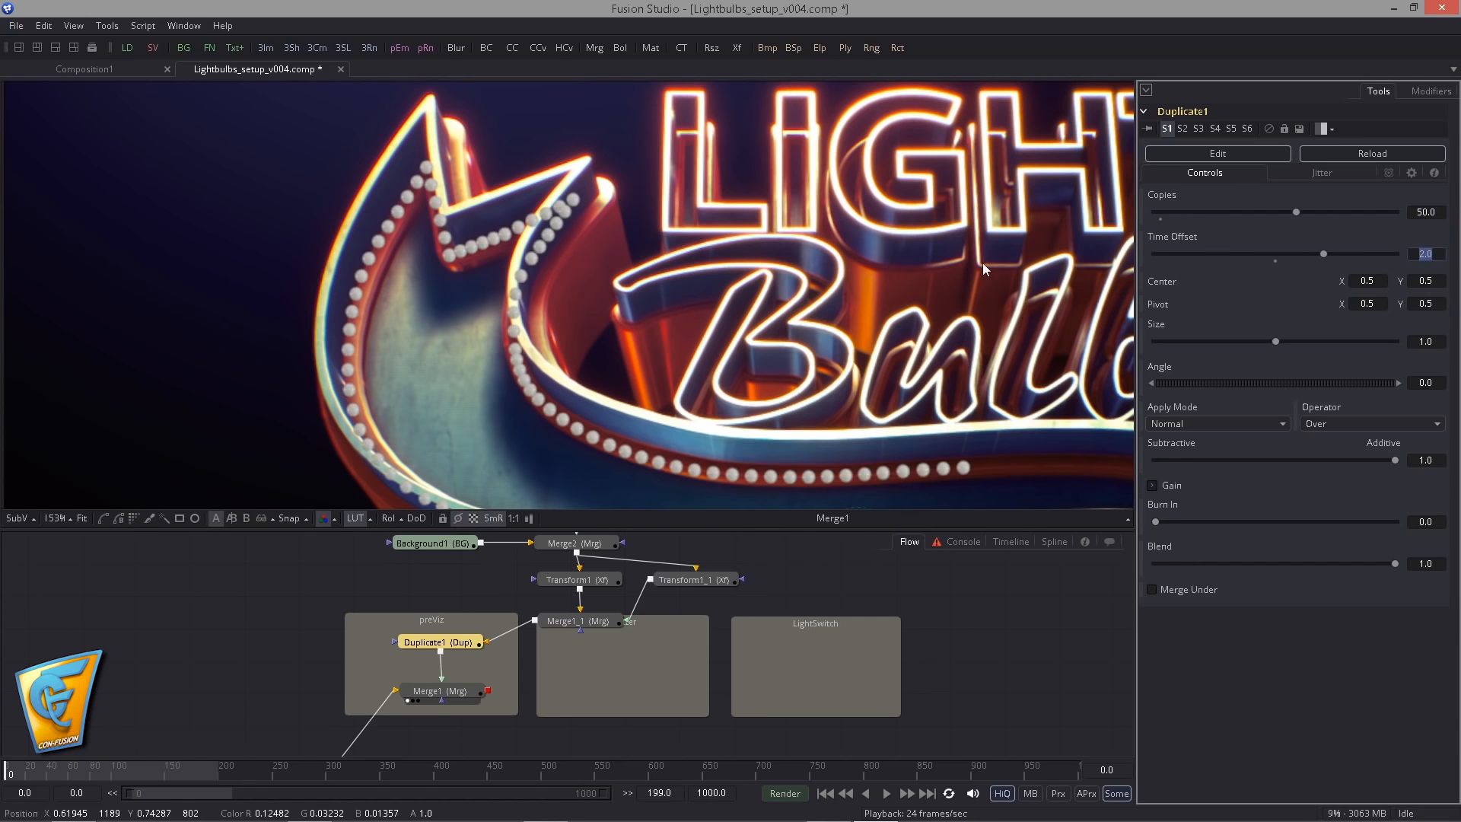
# - Set the number of copies of Duplicate1 to 100 so the bulbs extend along the whole arrow
pyautogui.scroll(-4, 671, 242)
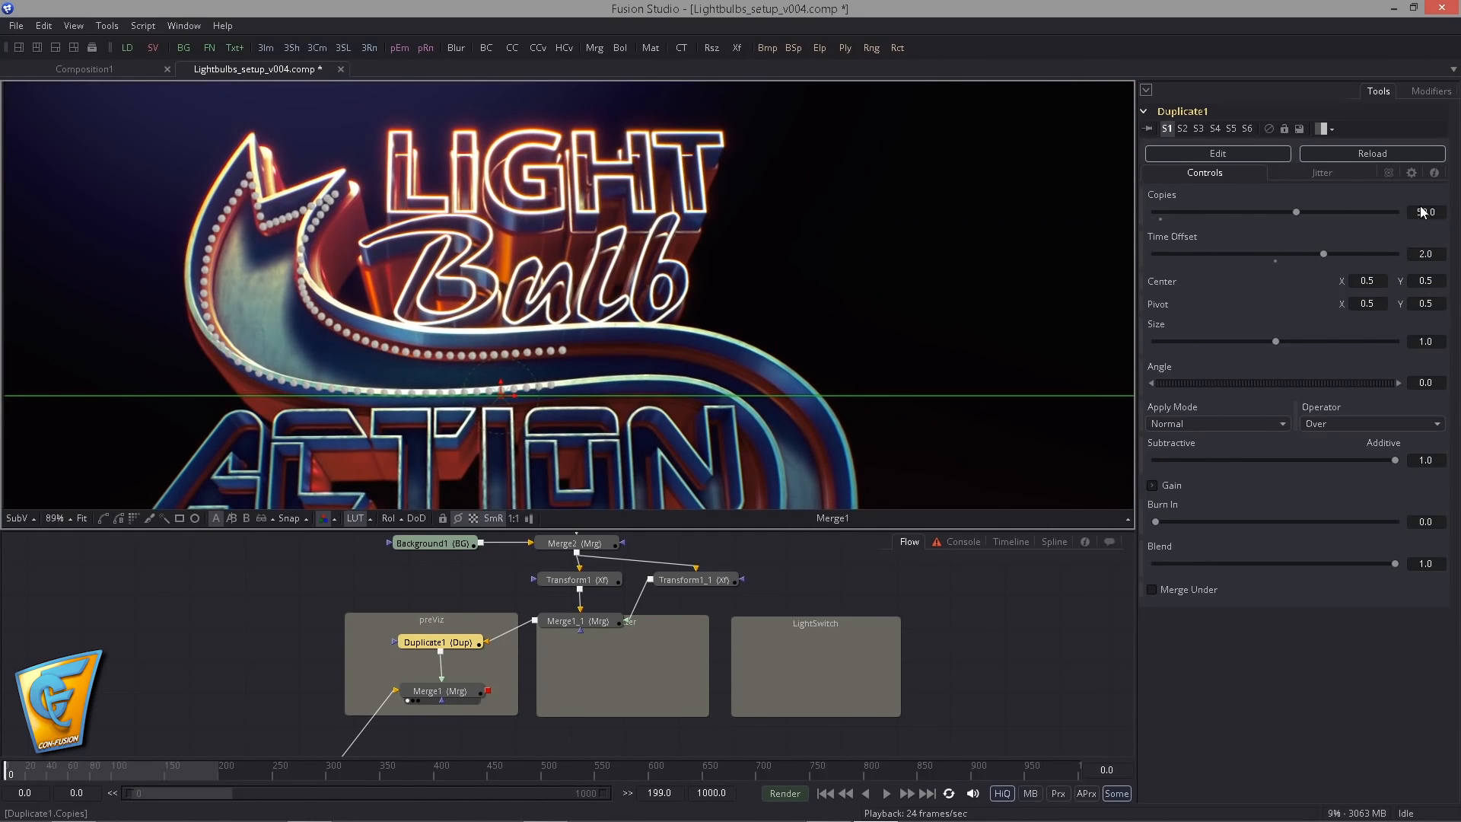
pyautogui.moveTo(1438, 212); pyautogui.dragTo(1351, 209)
pyautogui.write('100')
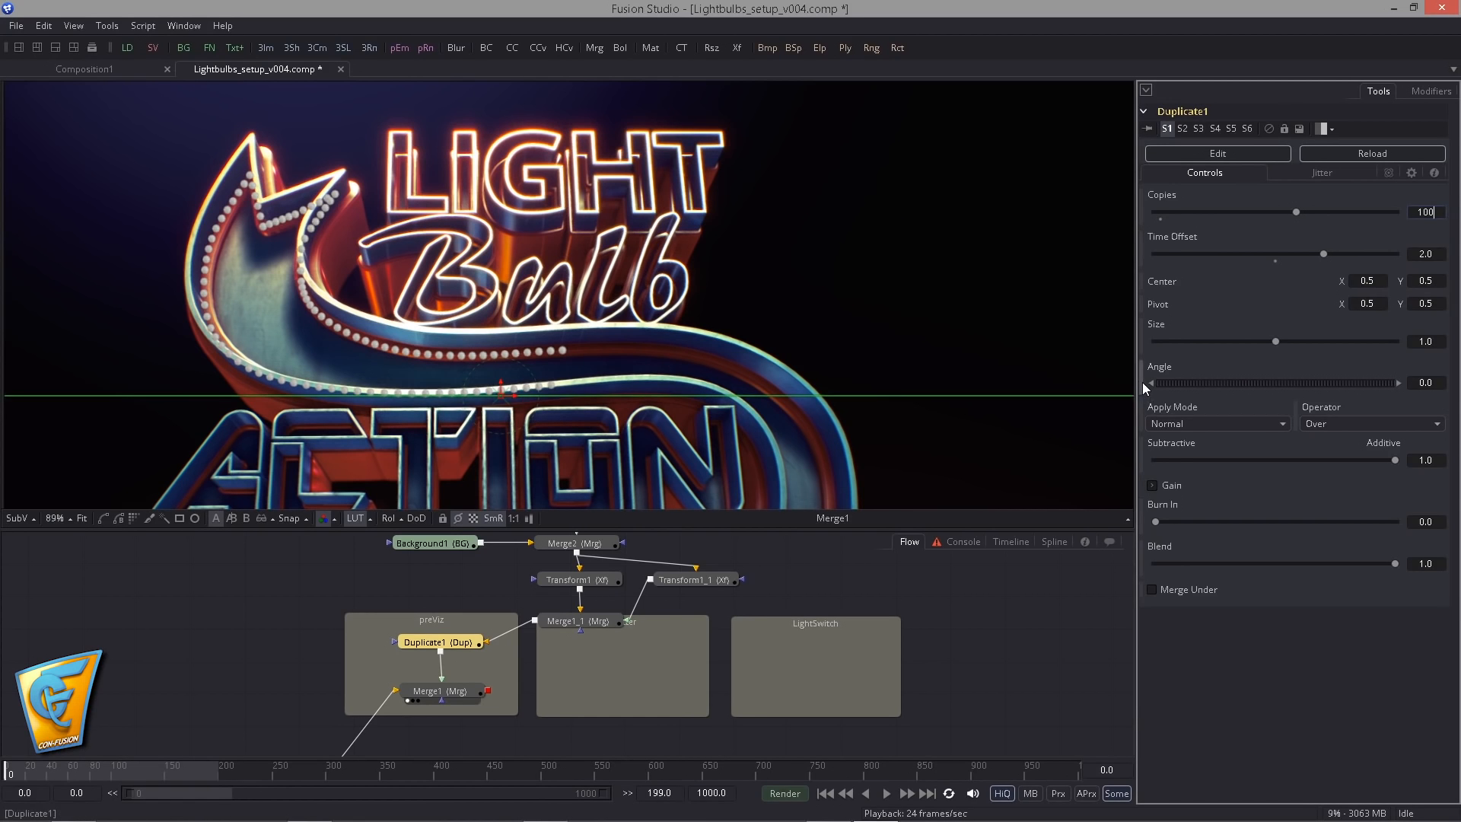
pyautogui.press('Return')
# - Examine the spacing and placement of the repeated bulbs along both rims, from the arrow's tail to its tip
pyautogui.scroll(-3, 648, 312)
pyautogui.moveTo(649, 312); pyautogui.dragTo(696, 355)
pyautogui.scroll(-2, 664, 333)
pyautogui.scroll(3, 590, 285)
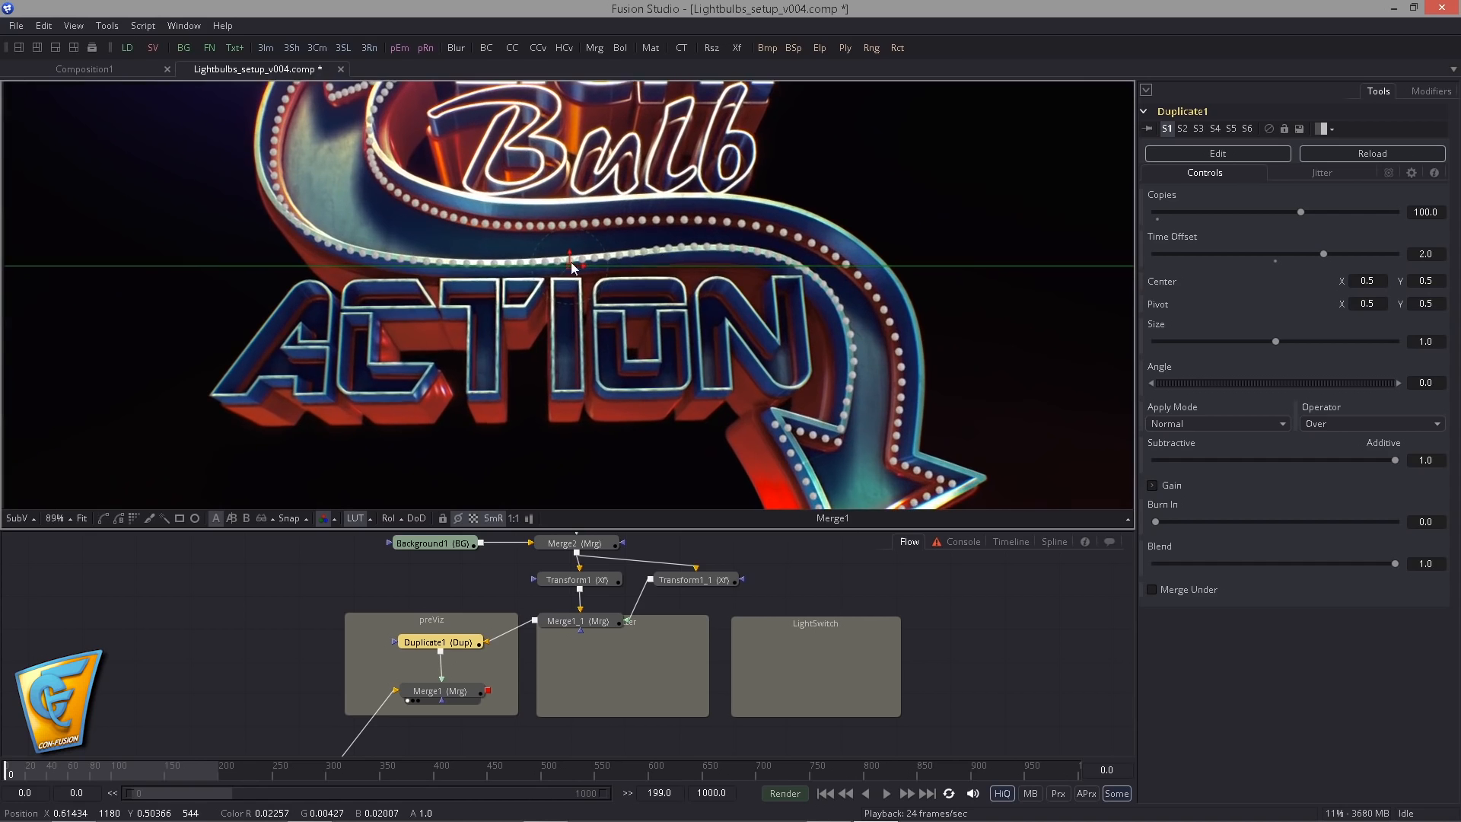
pyautogui.moveTo(541, 322); pyautogui.dragTo(584, 374)
pyautogui.scroll(2, 357, 274)
pyautogui.moveTo(348, 271); pyautogui.dragTo(415, 347)
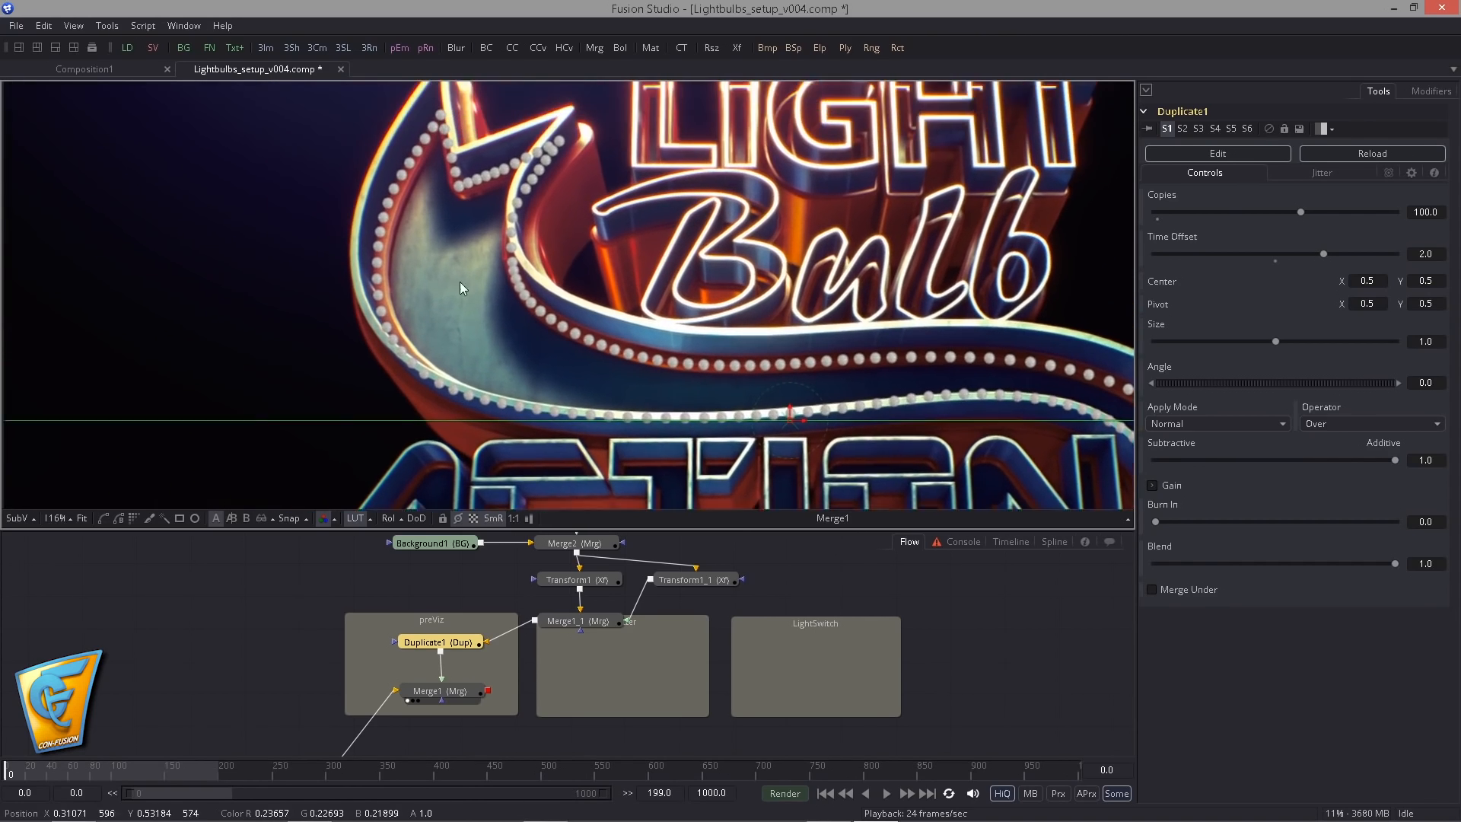
pyautogui.moveTo(476, 280); pyautogui.dragTo(522, 308)
pyautogui.scroll(4, 537, 307)
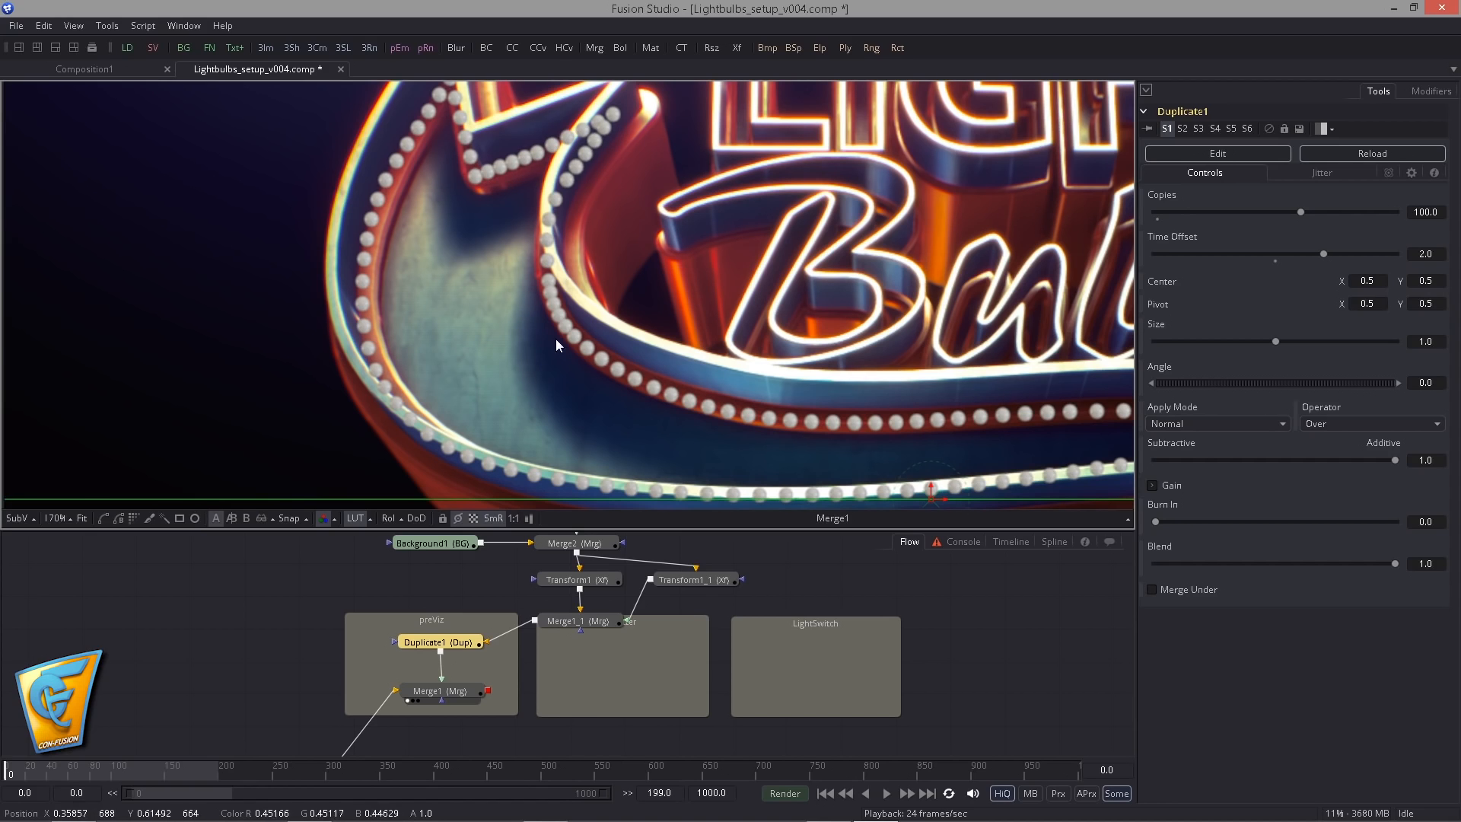
pyautogui.moveTo(556, 340); pyautogui.dragTo(519, 260)
pyautogui.scroll(-1, 370, 333)
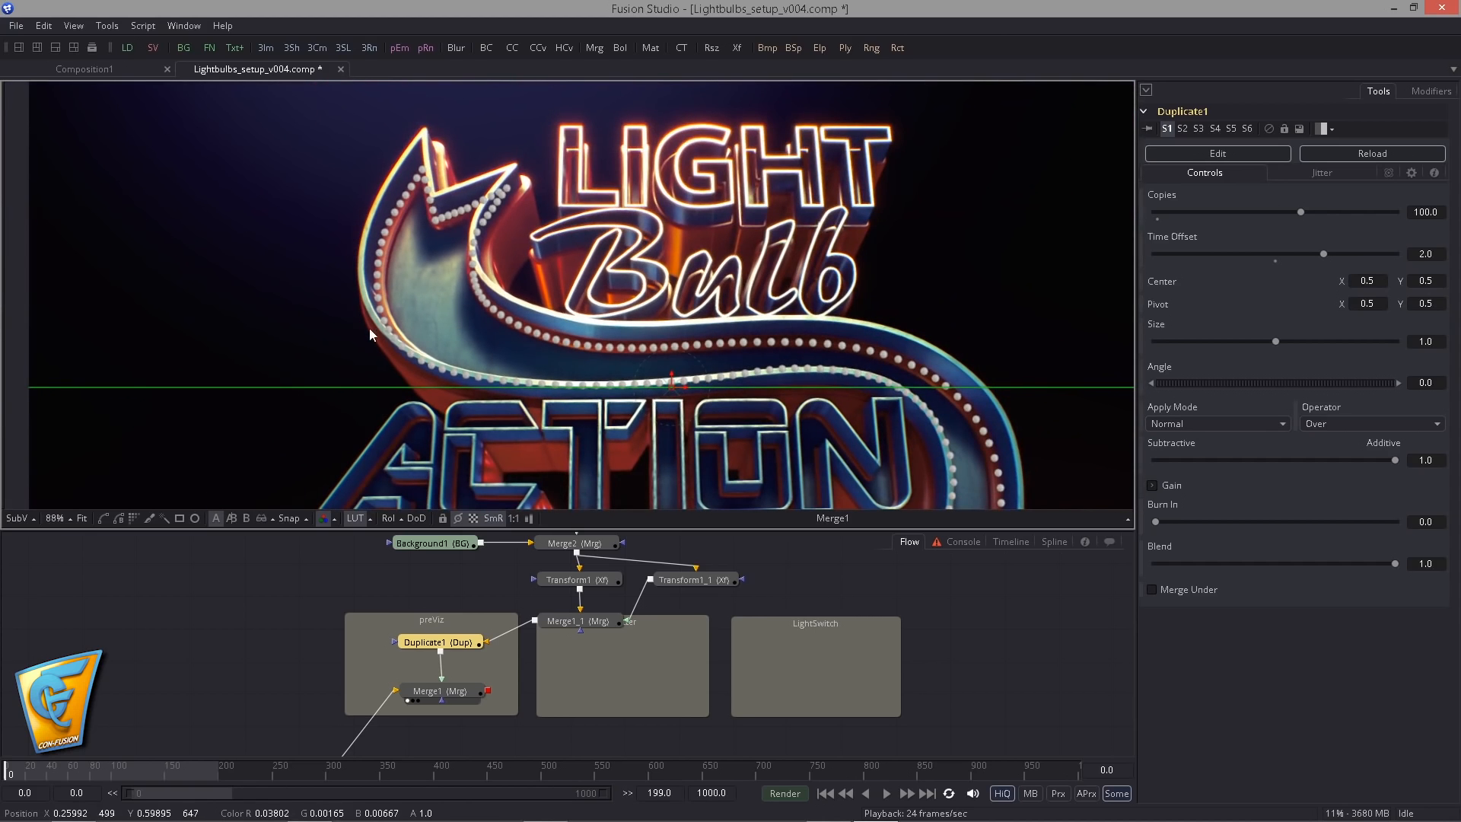
pyautogui.moveTo(607, 381); pyautogui.dragTo(287, 226)
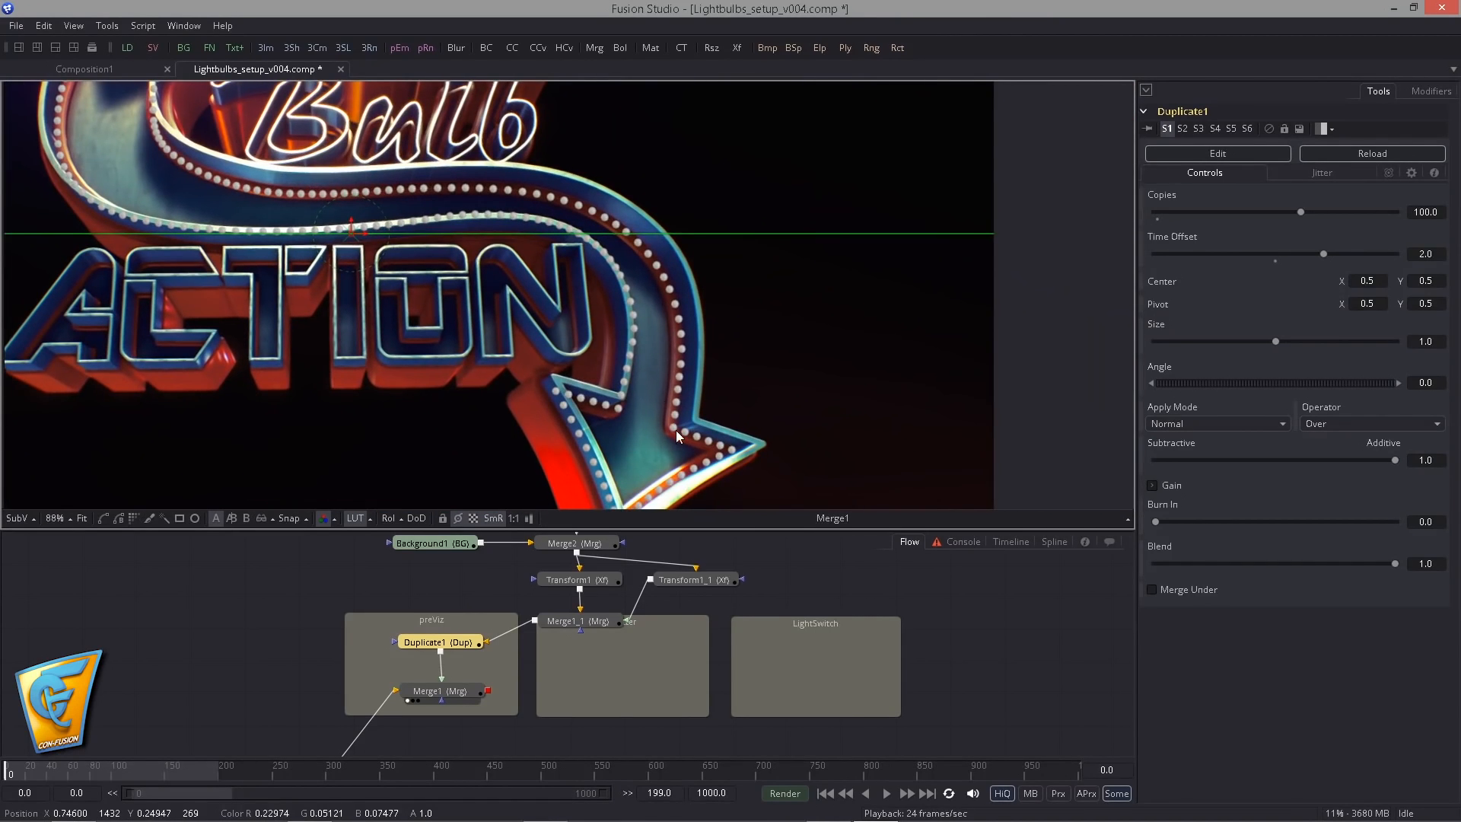
pyautogui.moveTo(607, 269); pyautogui.dragTo(655, 317)
pyautogui.scroll(2, 769, 322)
pyautogui.moveTo(571, 236); pyautogui.dragTo(613, 274)
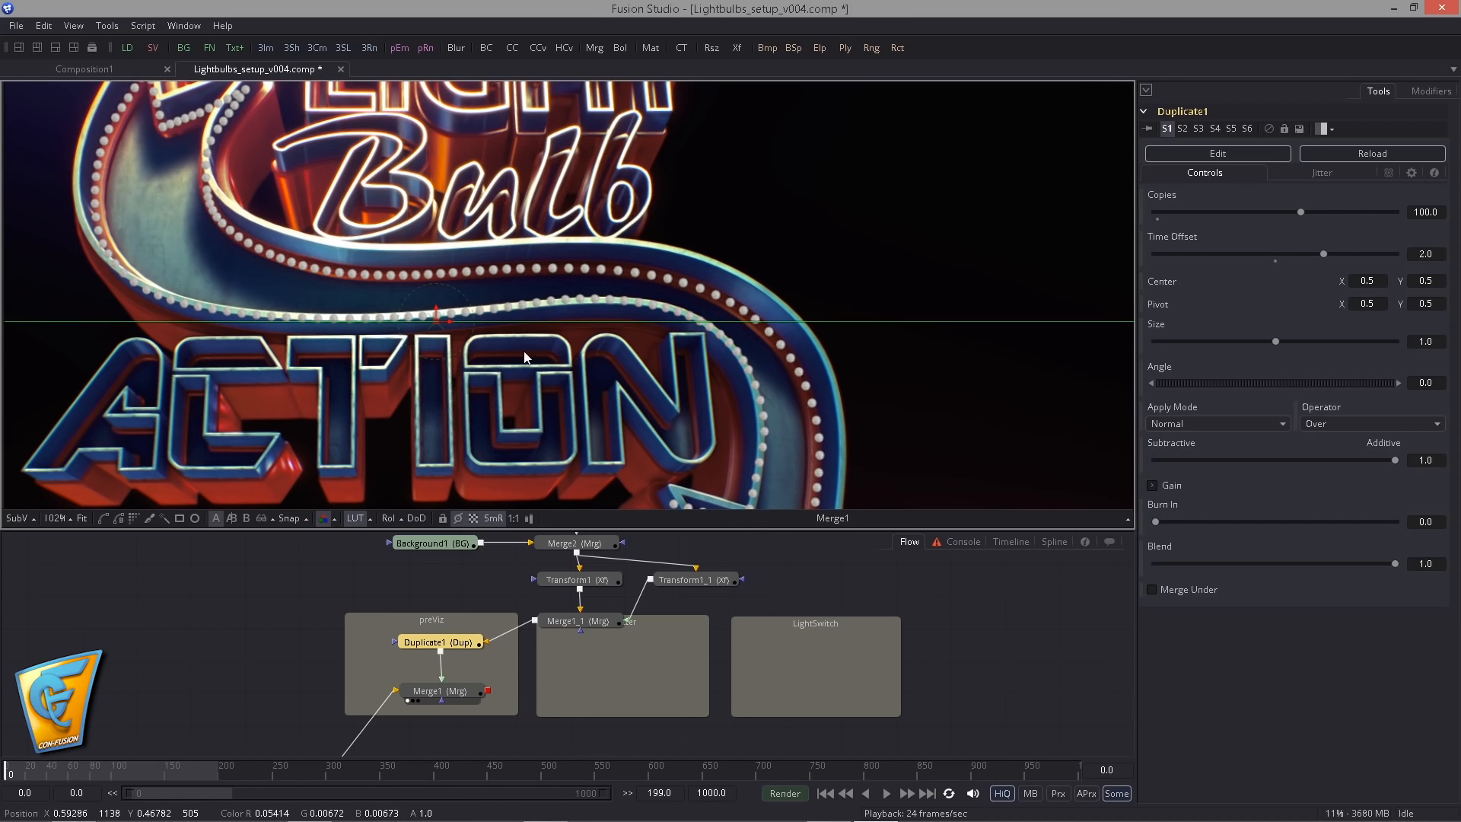
# - Add an Image Plane 3D above the ThreeDscene group and feed it with the output of Duplicate1
pyautogui.scroll(-6, 457, 350)
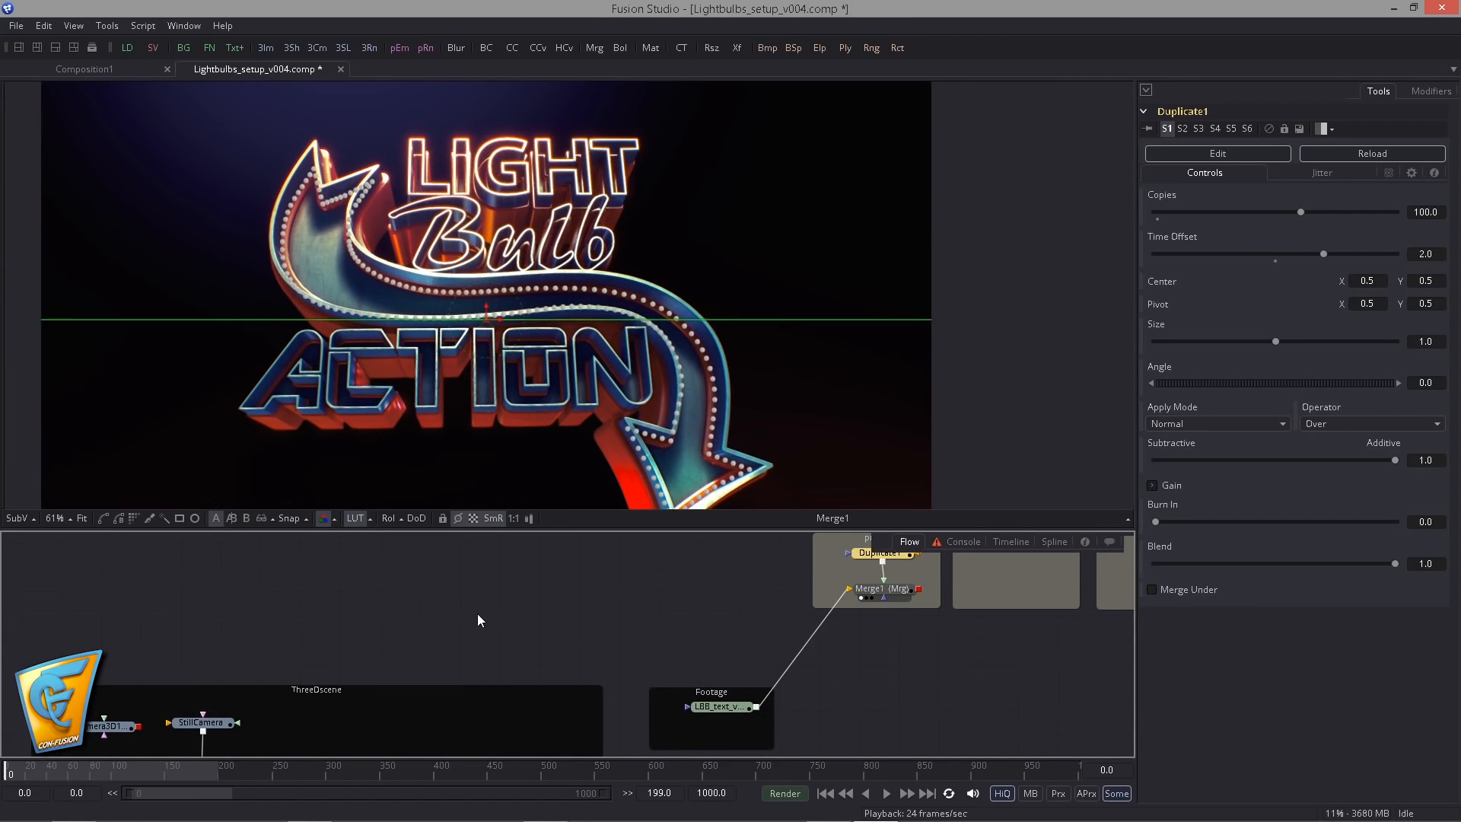
pyautogui.click(417, 587)
pyautogui.hotkey('ctrl', 'space')
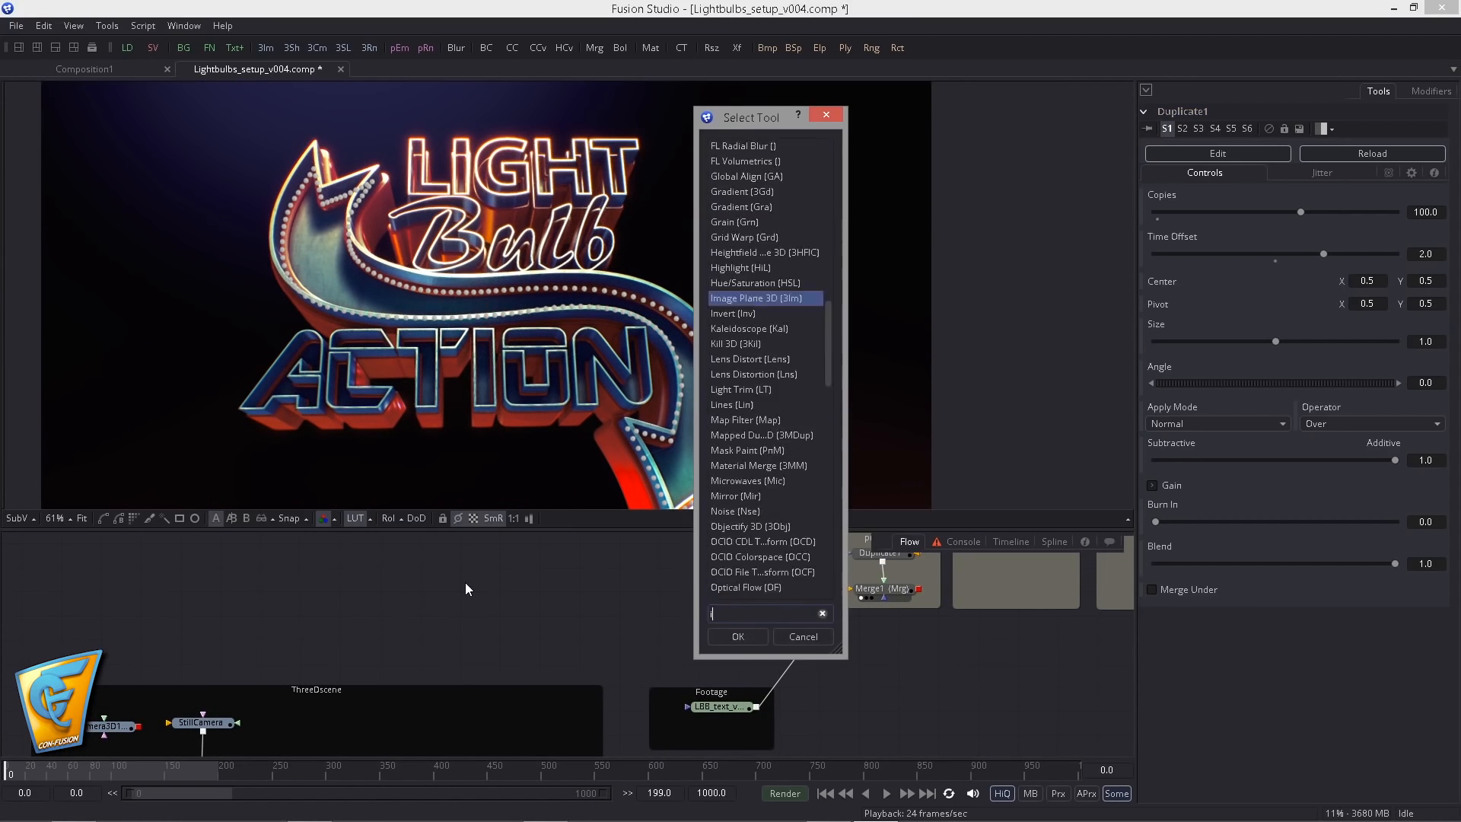
pyautogui.write('ima')
pyautogui.press('Return')
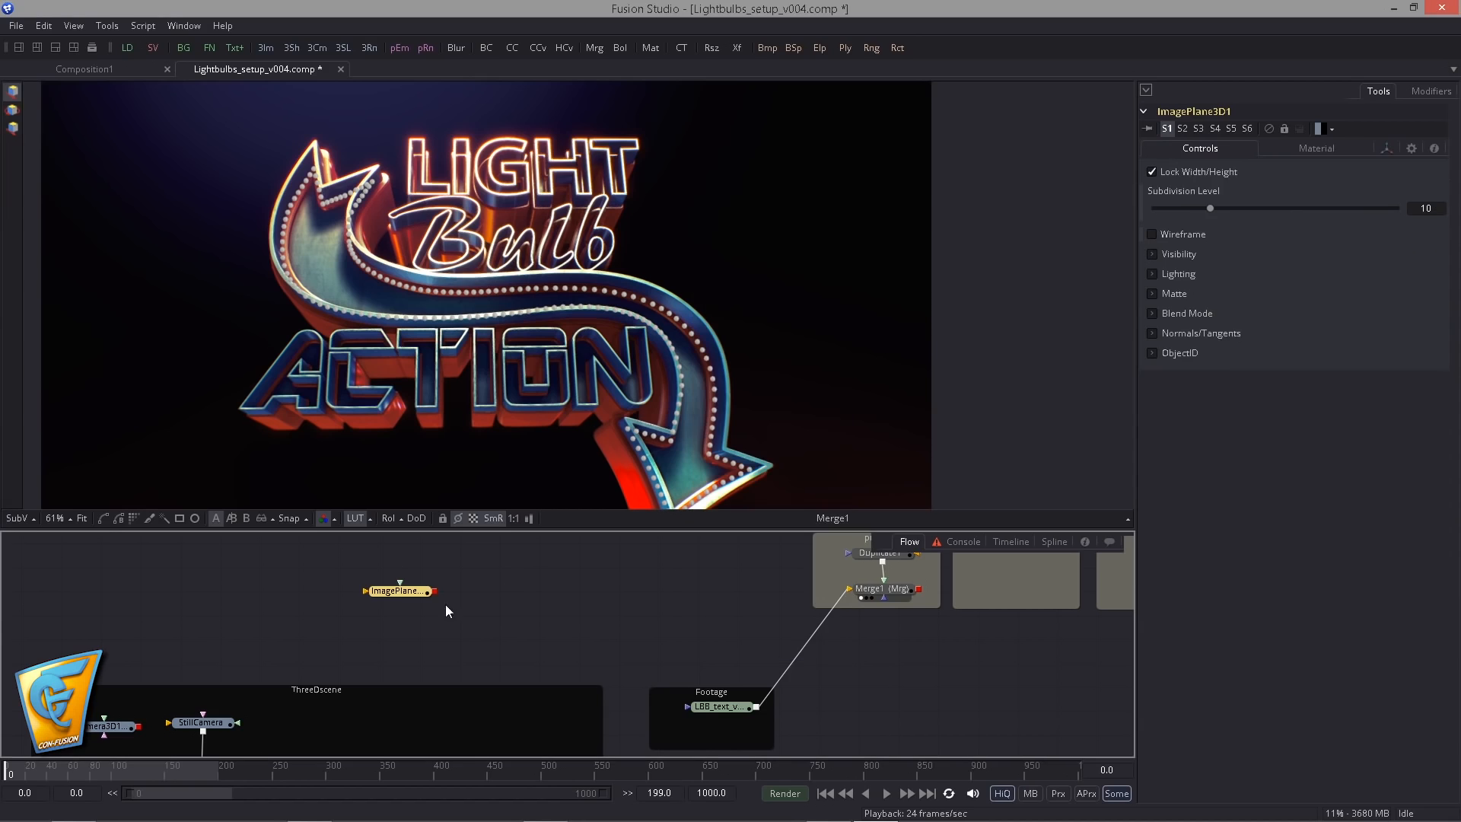
pyautogui.moveTo(914, 532); pyautogui.dragTo(408, 589)
pyautogui.moveTo(465, 610); pyautogui.dragTo(435, 600)
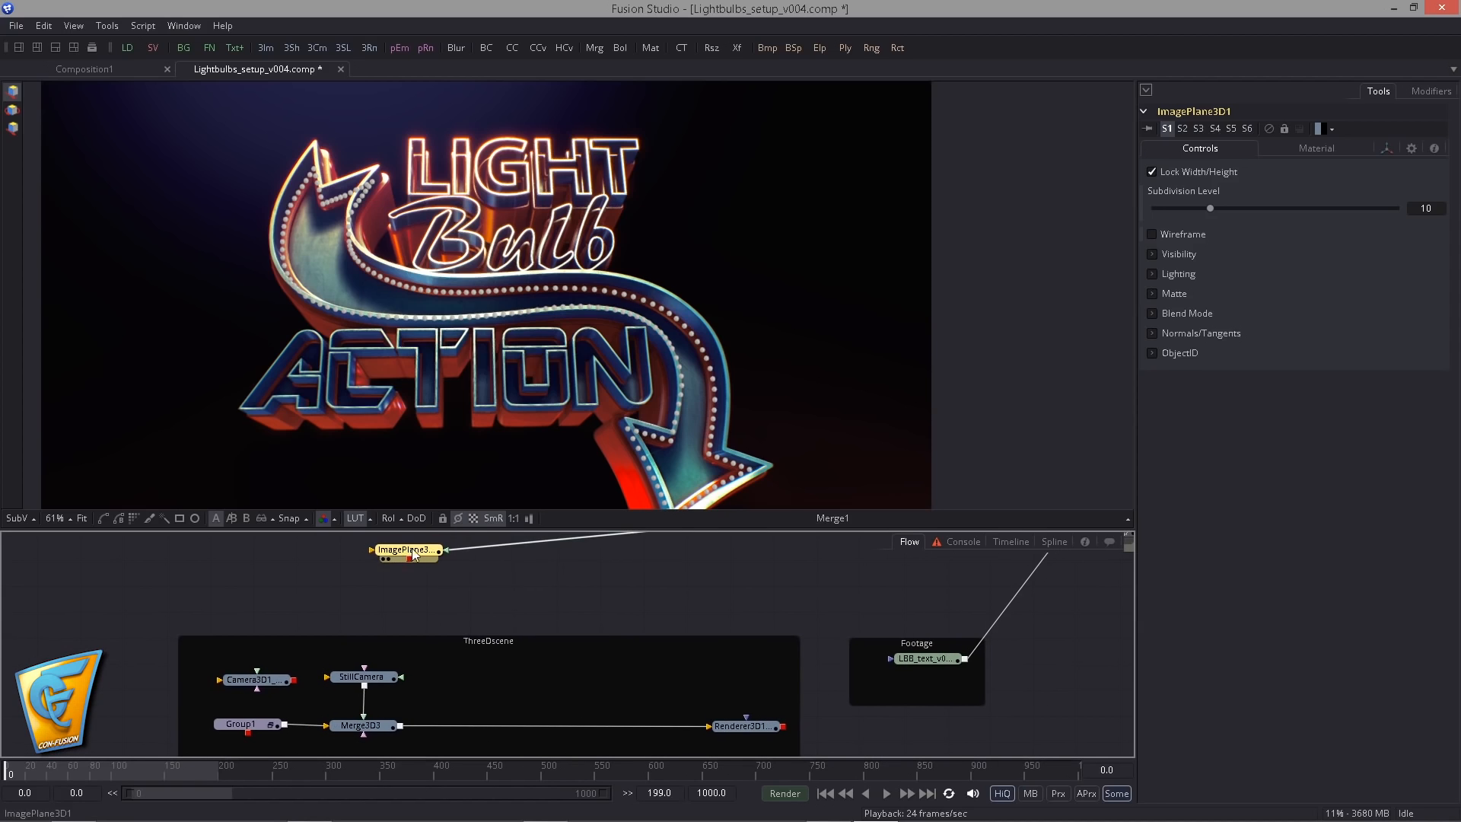
# - Connect ImagePlane3D1 to Merge3D3 and move it closer to the 3D scene nodes
pyautogui.moveTo(386, 549); pyautogui.dragTo(392, 728)
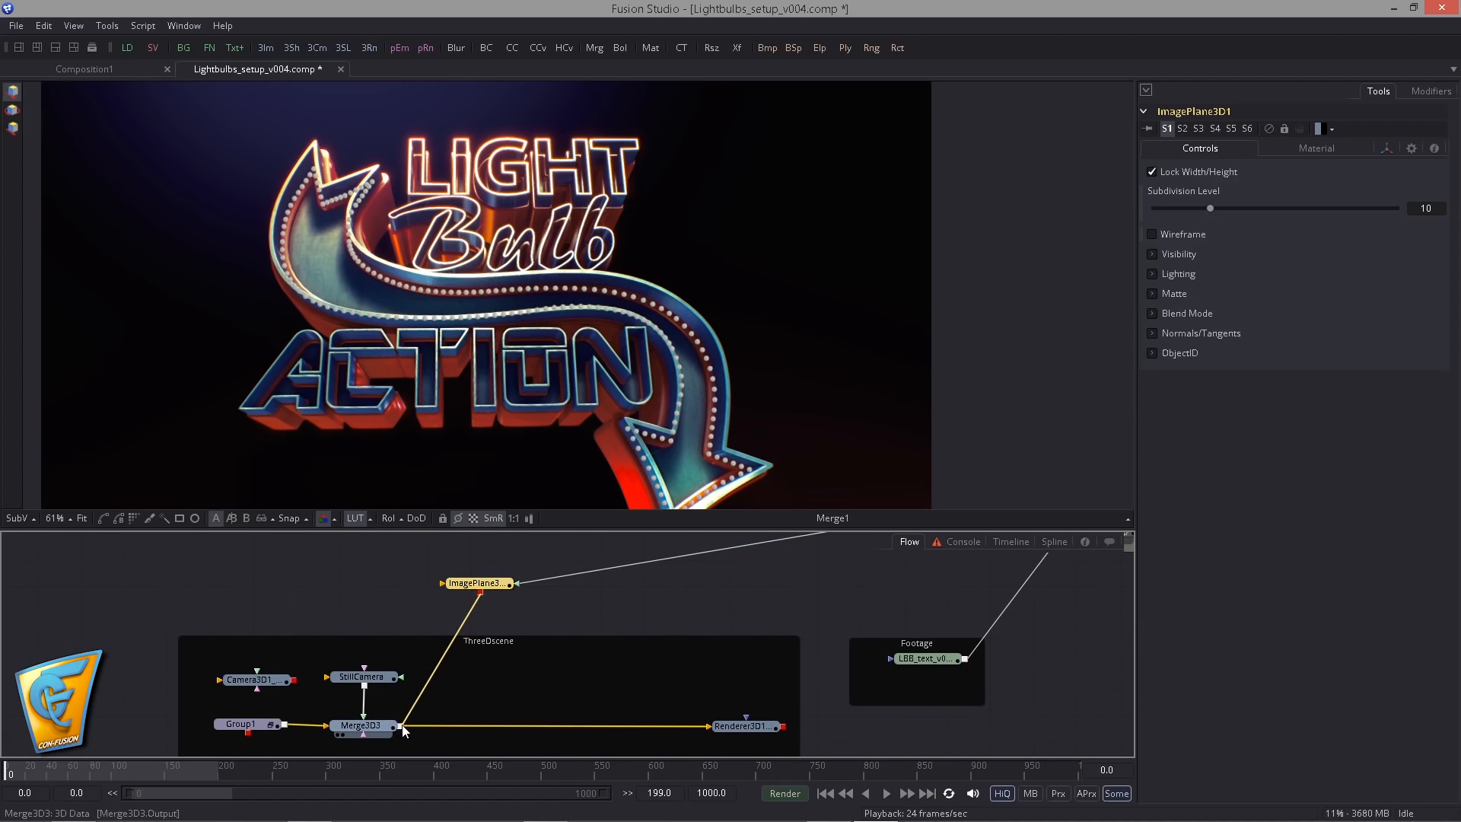
pyautogui.click(390, 727)
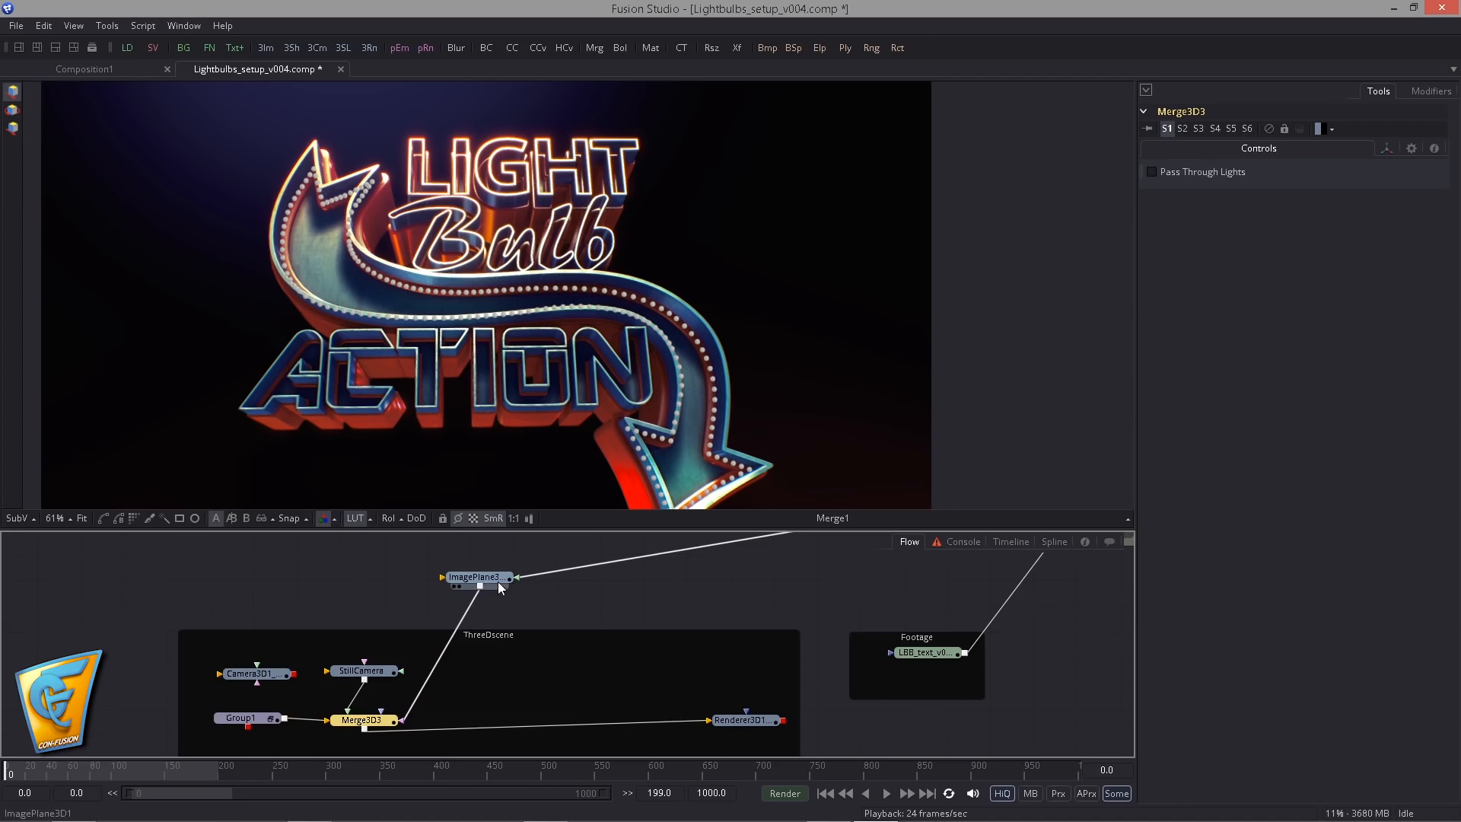
pyautogui.moveTo(498, 582)
pyautogui.mouseDown()
pyautogui.moveTo(498, 666)
pyautogui.moveTo(493, 592)
pyautogui.mouseUp()
pyautogui.moveTo(480, 638); pyautogui.dragTo(482, 595)
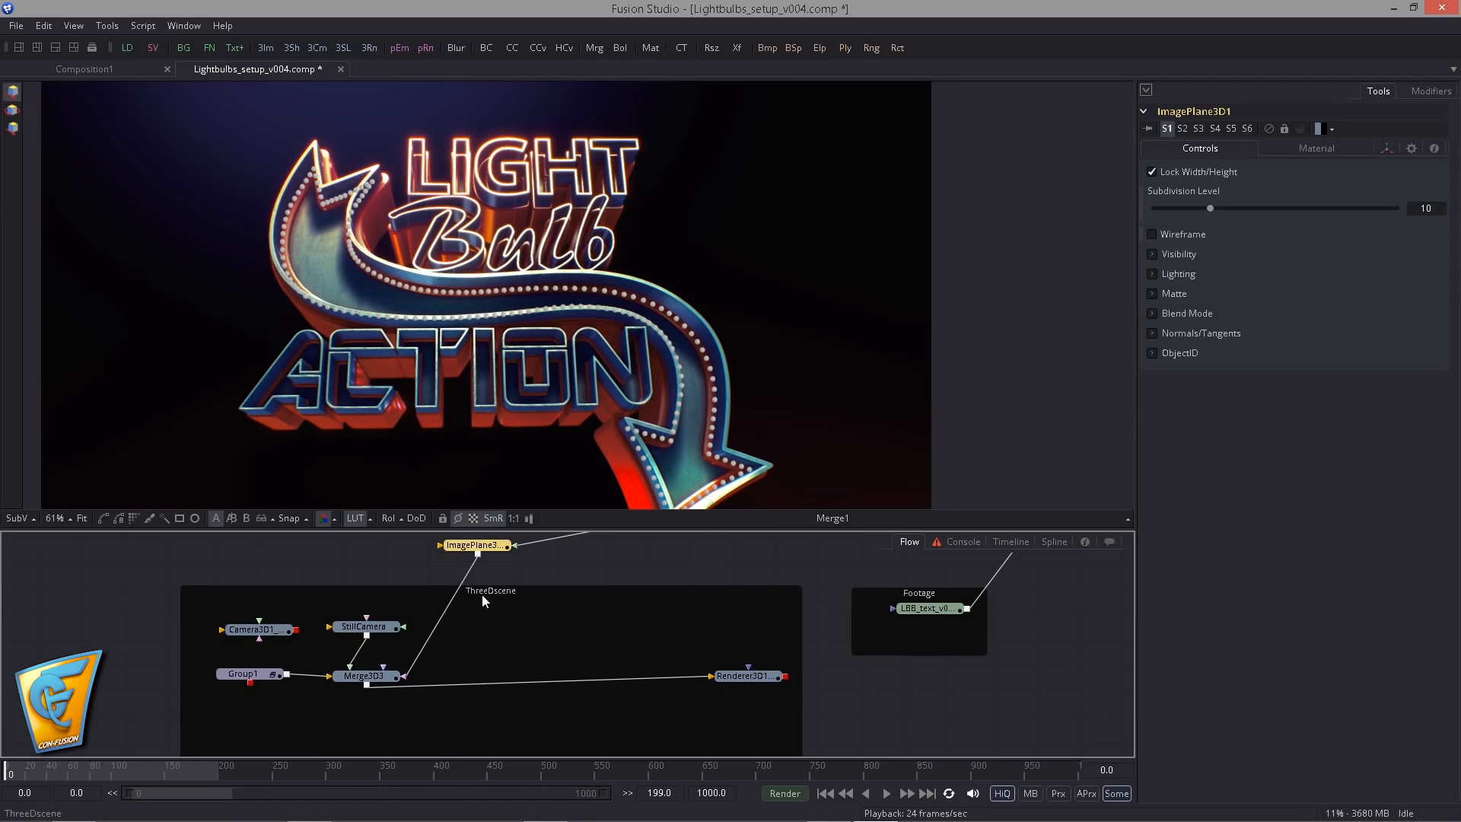
pyautogui.moveTo(370, 676); pyautogui.dragTo(366, 676)
pyautogui.moveTo(502, 561); pyautogui.dragTo(515, 607)
# - Insert a copy of Merge3D3 after the original, attach ImagePlane3D1 to the copy, and view the merged scene
pyautogui.click(386, 675)
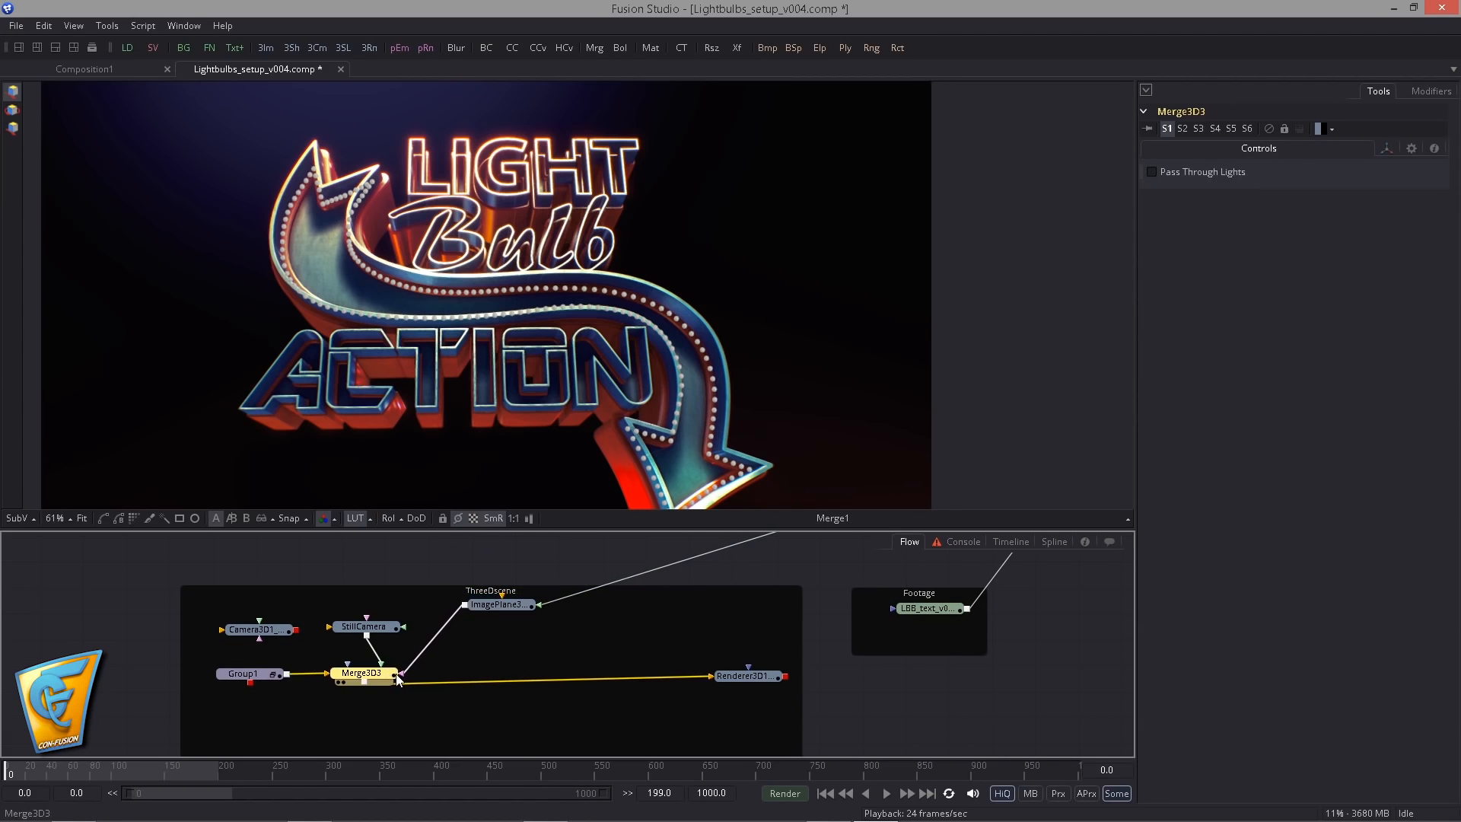
pyautogui.hotkey('ctrl', 'c')
pyautogui.hotkey('ctrl', 'v')
pyautogui.moveTo(405, 646); pyautogui.dragTo(454, 673)
pyautogui.moveTo(496, 606); pyautogui.dragTo(457, 629)
pyautogui.press('1')
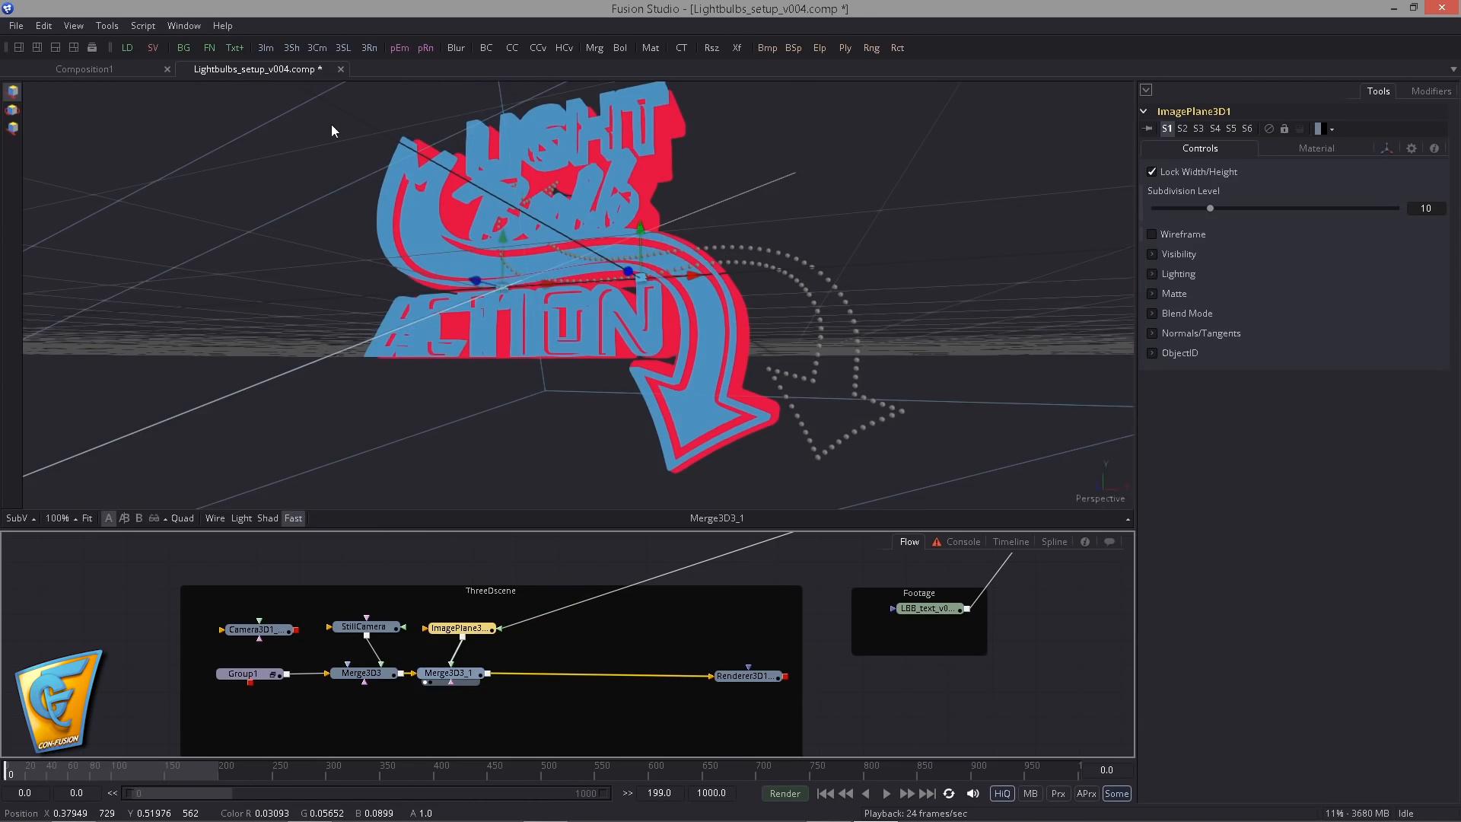
# - Switch to a layout with two viewers side by side and display Duplicate1 in the second one
pyautogui.click(73, 47)
pyautogui.moveTo(819, 649); pyautogui.dragTo(485, 740)
pyautogui.moveTo(840, 618); pyautogui.dragTo(916, 409)
pyautogui.scroll(-1, 939, 404)
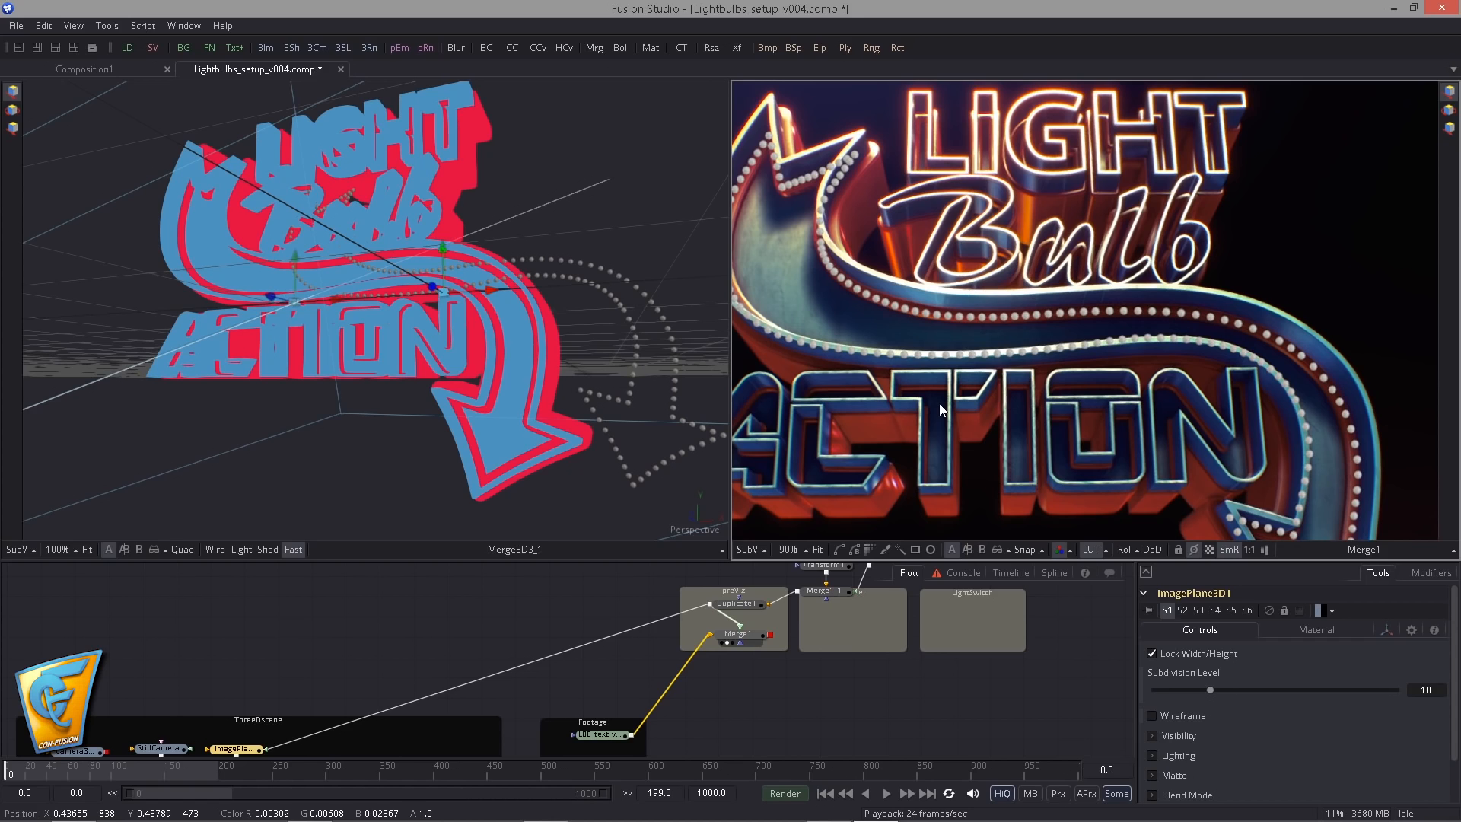
pyautogui.scroll(-1, 939, 403)
pyautogui.moveTo(877, 668); pyautogui.dragTo(946, 431)
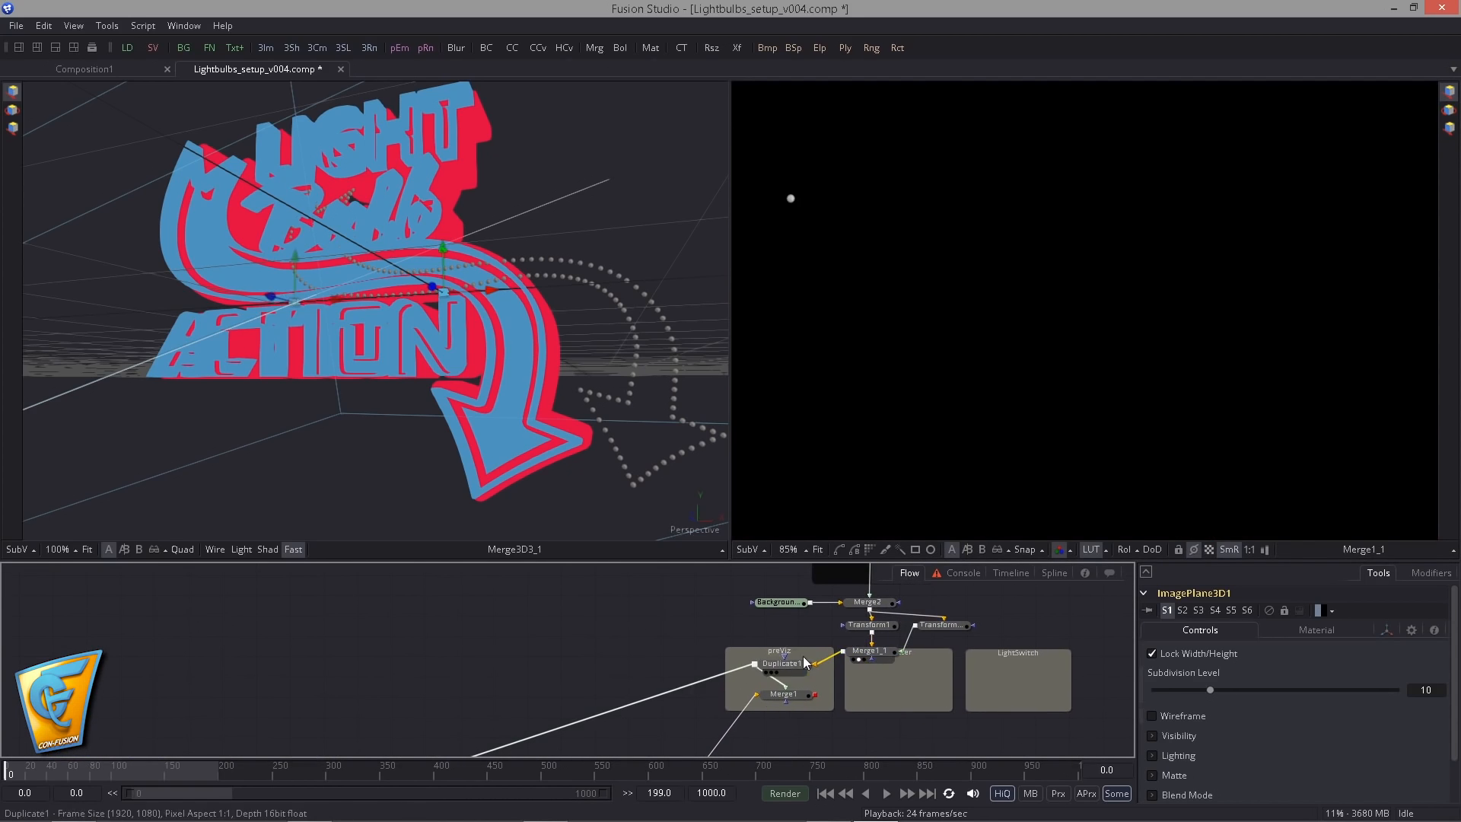
pyautogui.moveTo(782, 663); pyautogui.dragTo(1000, 362)
# - Insert a Transform 3D between ImagePlane3D1 and Merge3D3_1
pyautogui.moveTo(449, 396); pyautogui.dragTo(499, 405)
pyautogui.scroll(4, 487, 402)
pyautogui.scroll(-2, 475, 399)
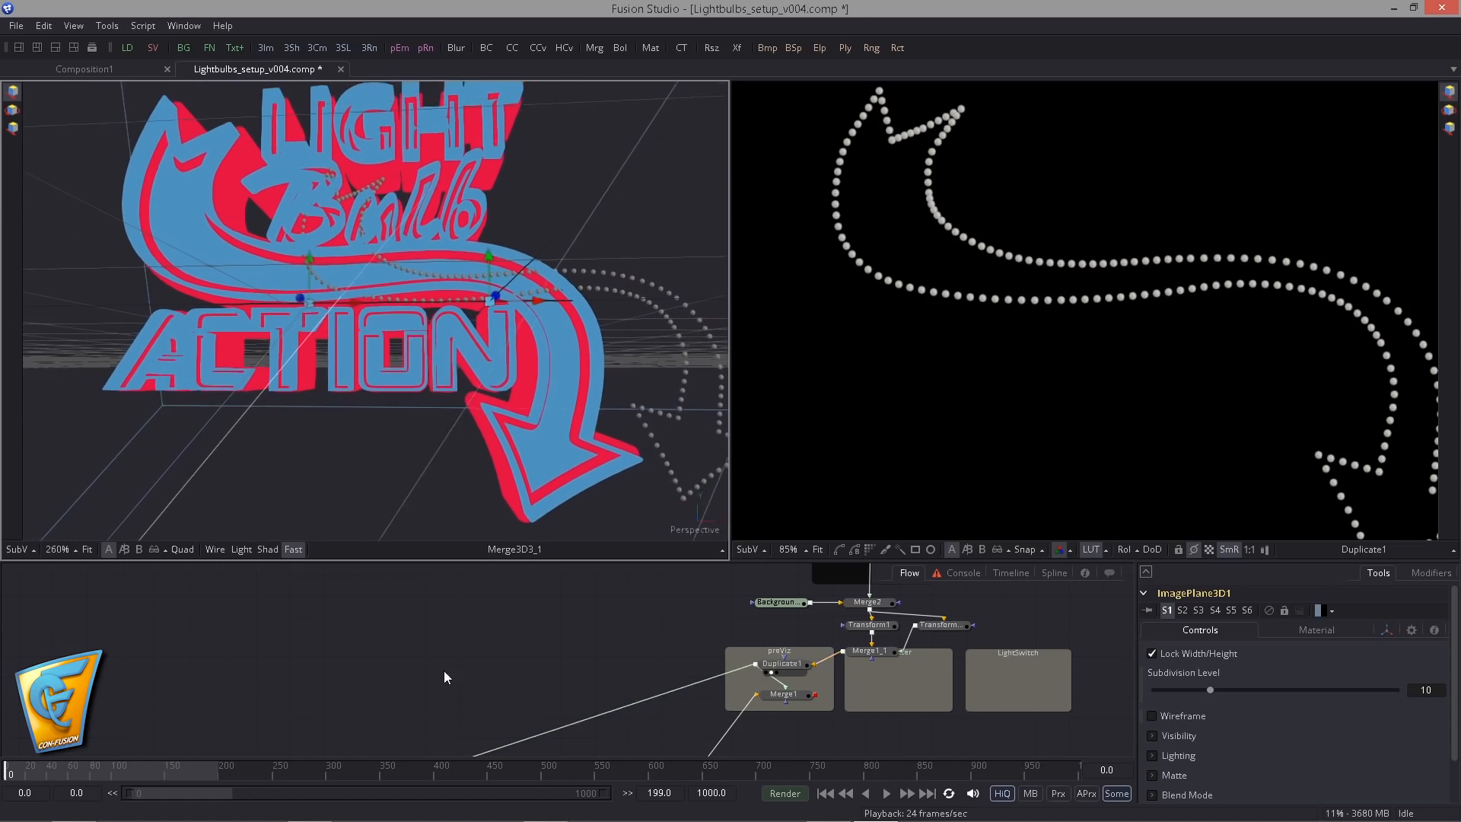
pyautogui.moveTo(445, 671); pyautogui.dragTo(563, 742)
pyautogui.moveTo(512, 691); pyautogui.dragTo(497, 610)
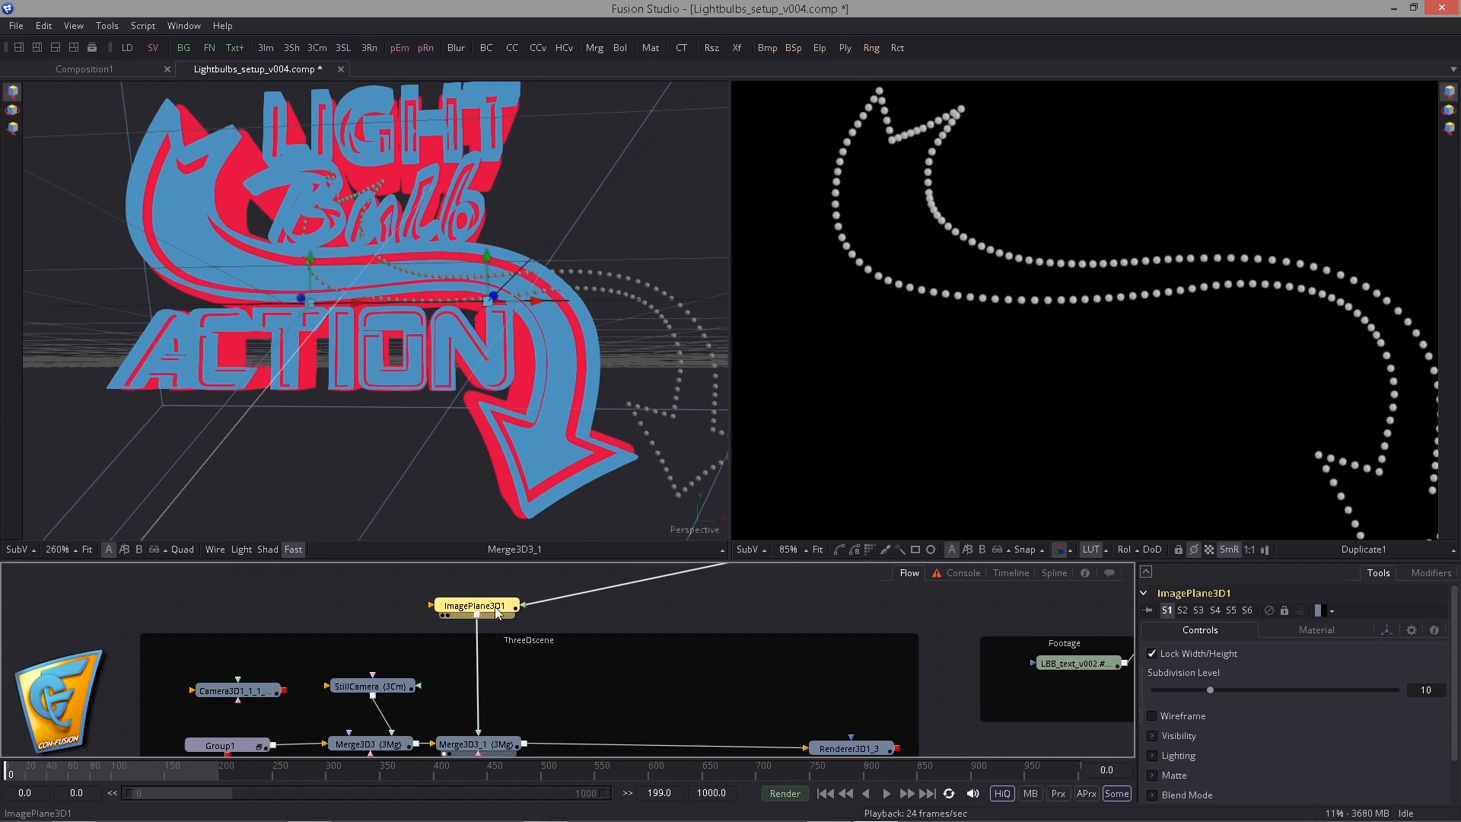
pyautogui.hotkey('shift', 'space')
pyautogui.write('ttran')
pyautogui.press('BackSpace')
pyautogui.press('BackSpace')
pyautogui.press('BackSpace')
pyautogui.press('BackSpace')
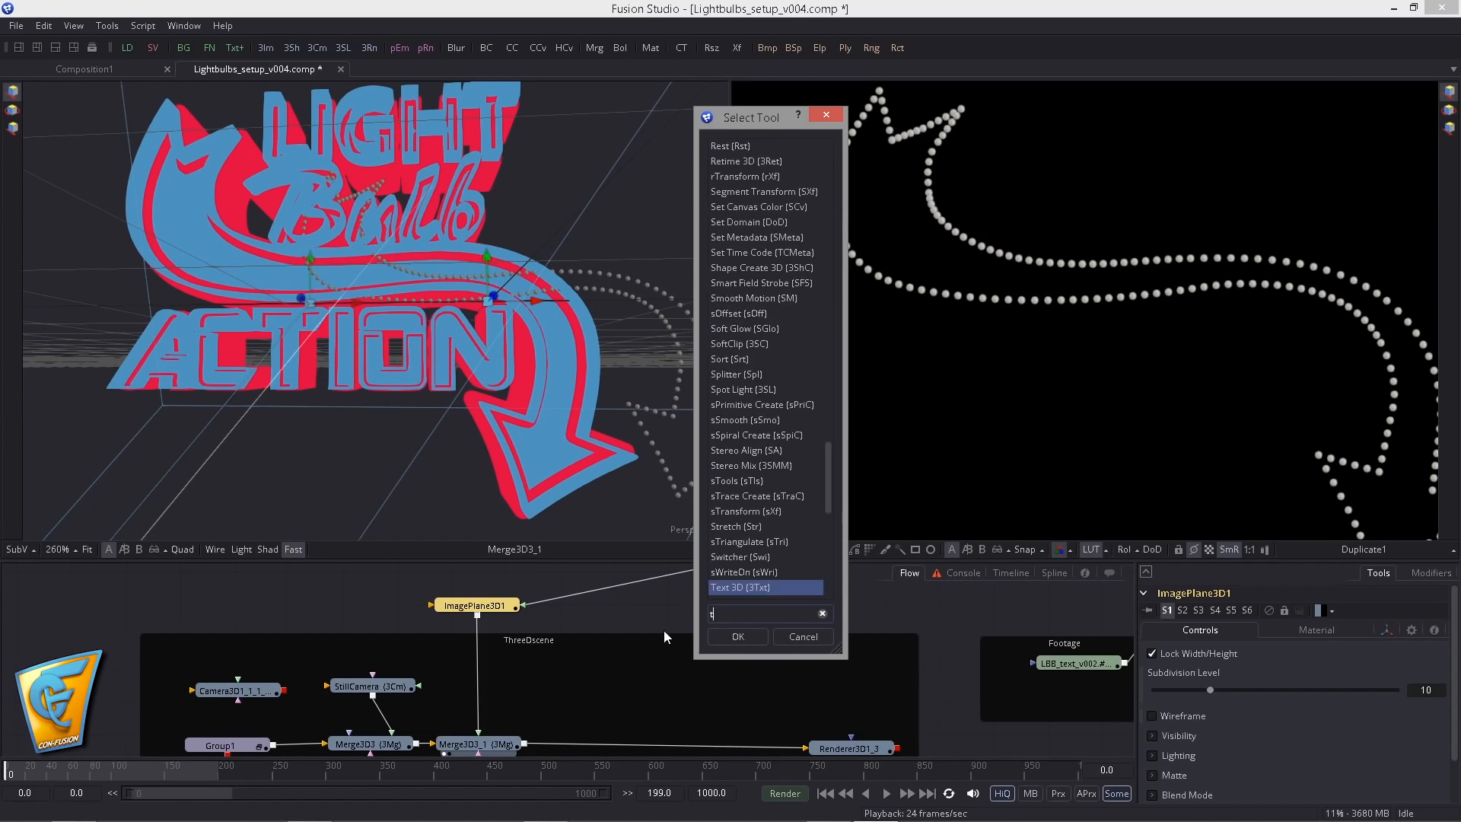
pyautogui.write('tran')
pyautogui.press('Down')
pyautogui.press('Return')
# - Move the bulb image plane onto the sign's arrow and try the viewer's lighting and shadow display
pyautogui.scroll(-2, 367, 416)
pyautogui.moveTo(372, 418); pyautogui.dragTo(404, 305)
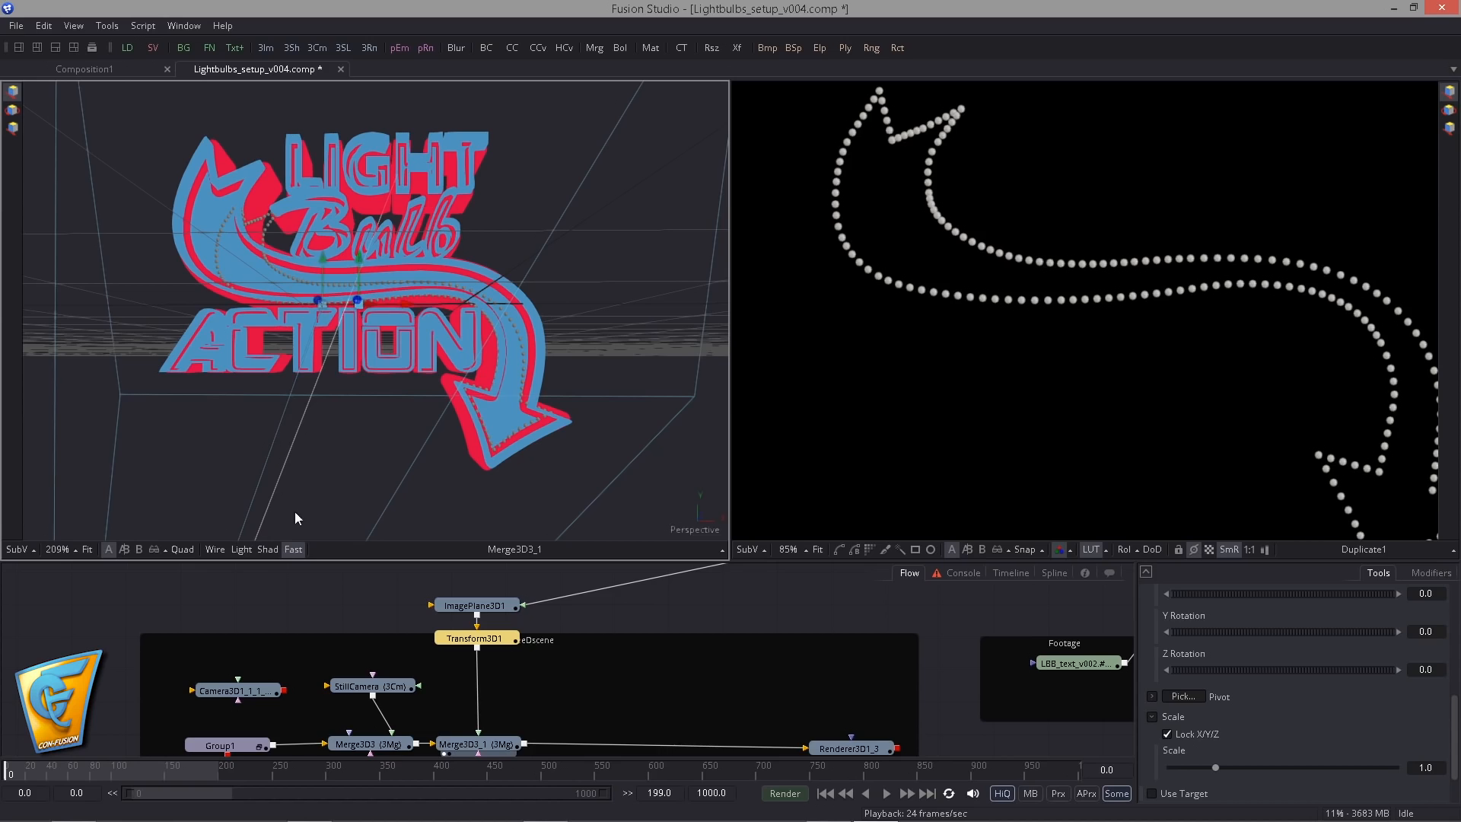
pyautogui.click(266, 549)
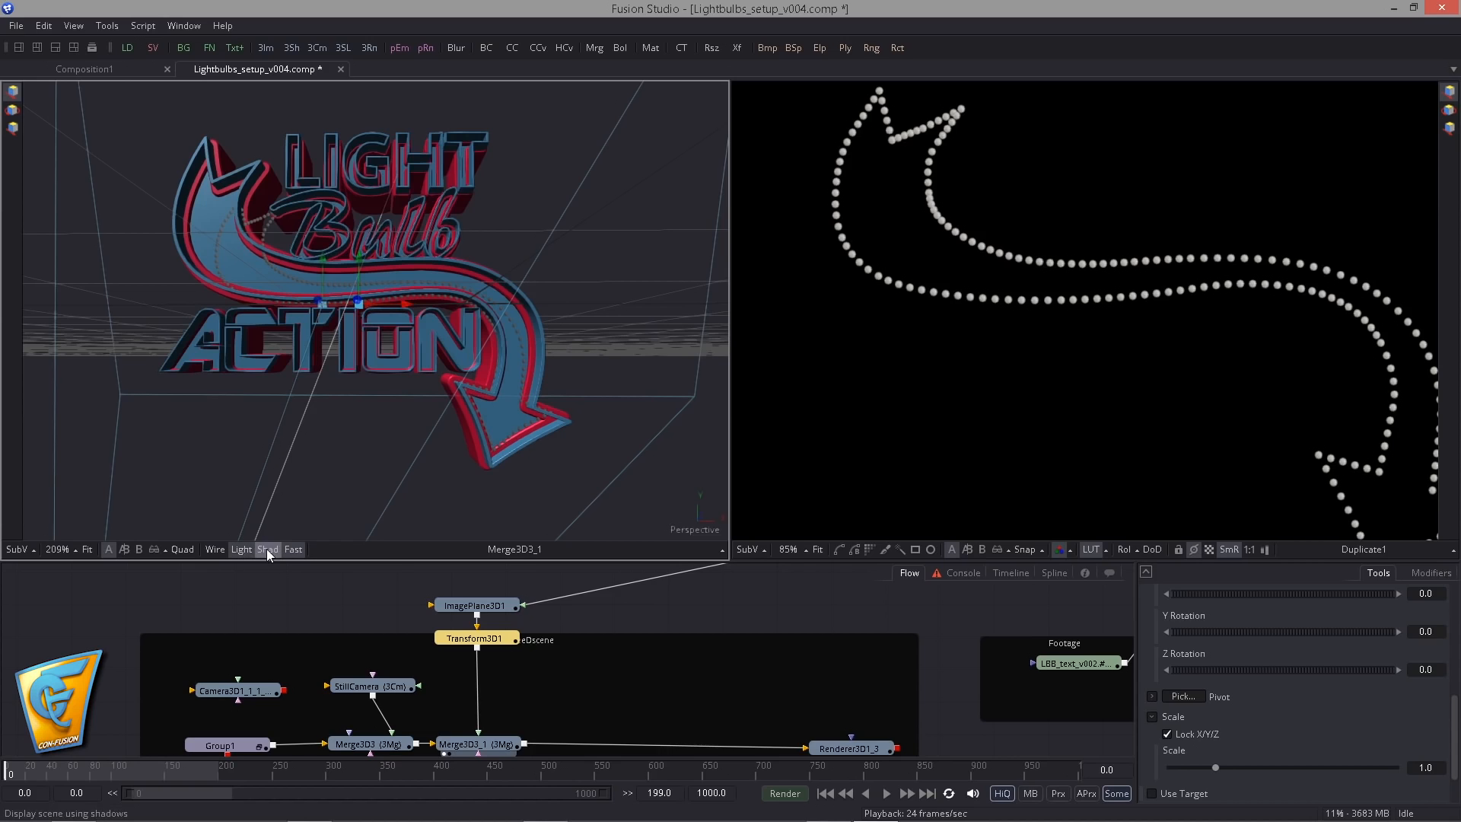
pyautogui.click(241, 549)
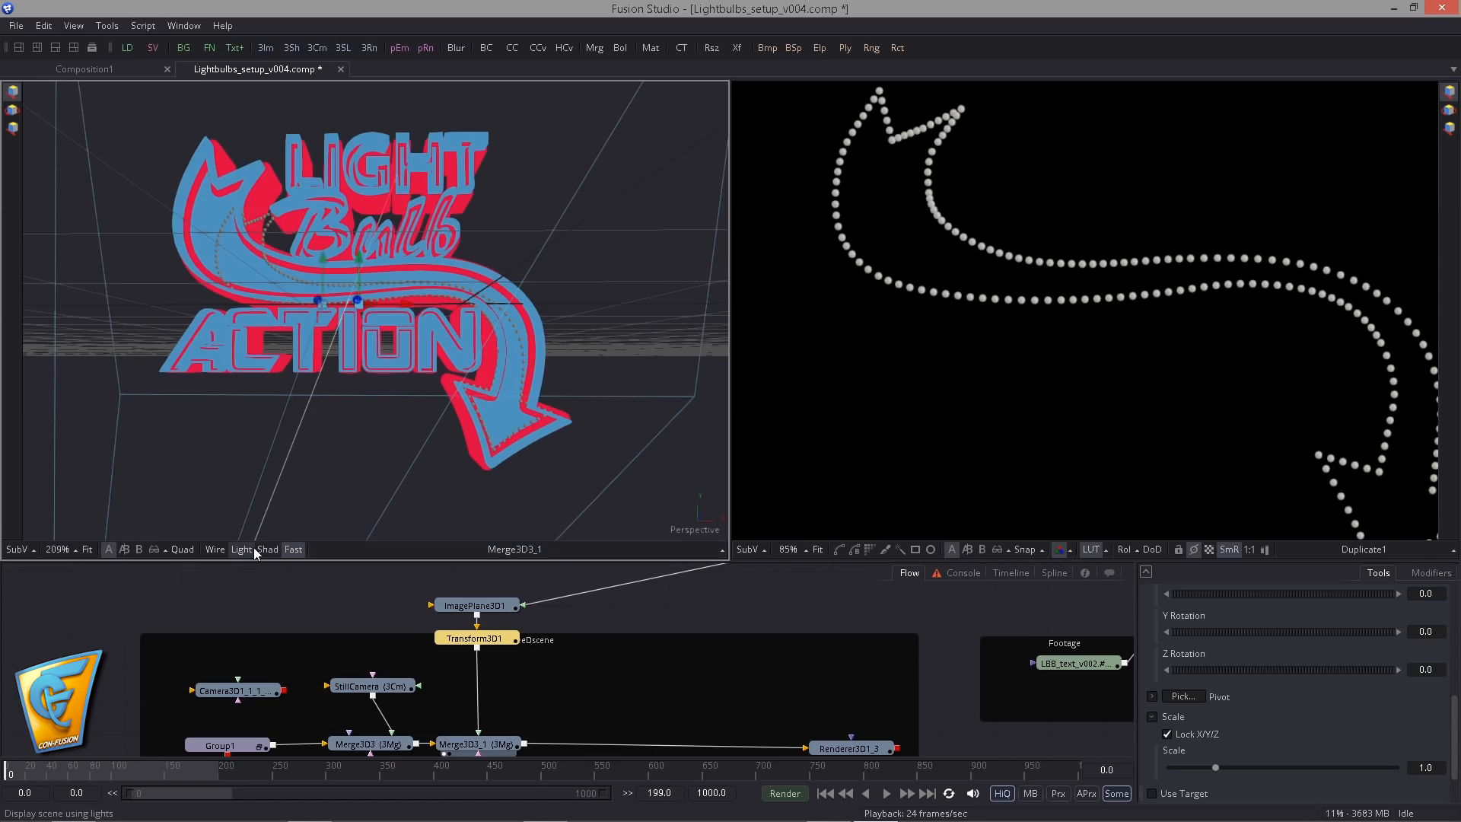
# - Insert a Replace Material 3D node between Merge3D3 and Merge3D3_1
pyautogui.scroll(-2, 358, 596)
pyautogui.moveTo(199, 611); pyautogui.dragTo(264, 686)
pyautogui.click(298, 694)
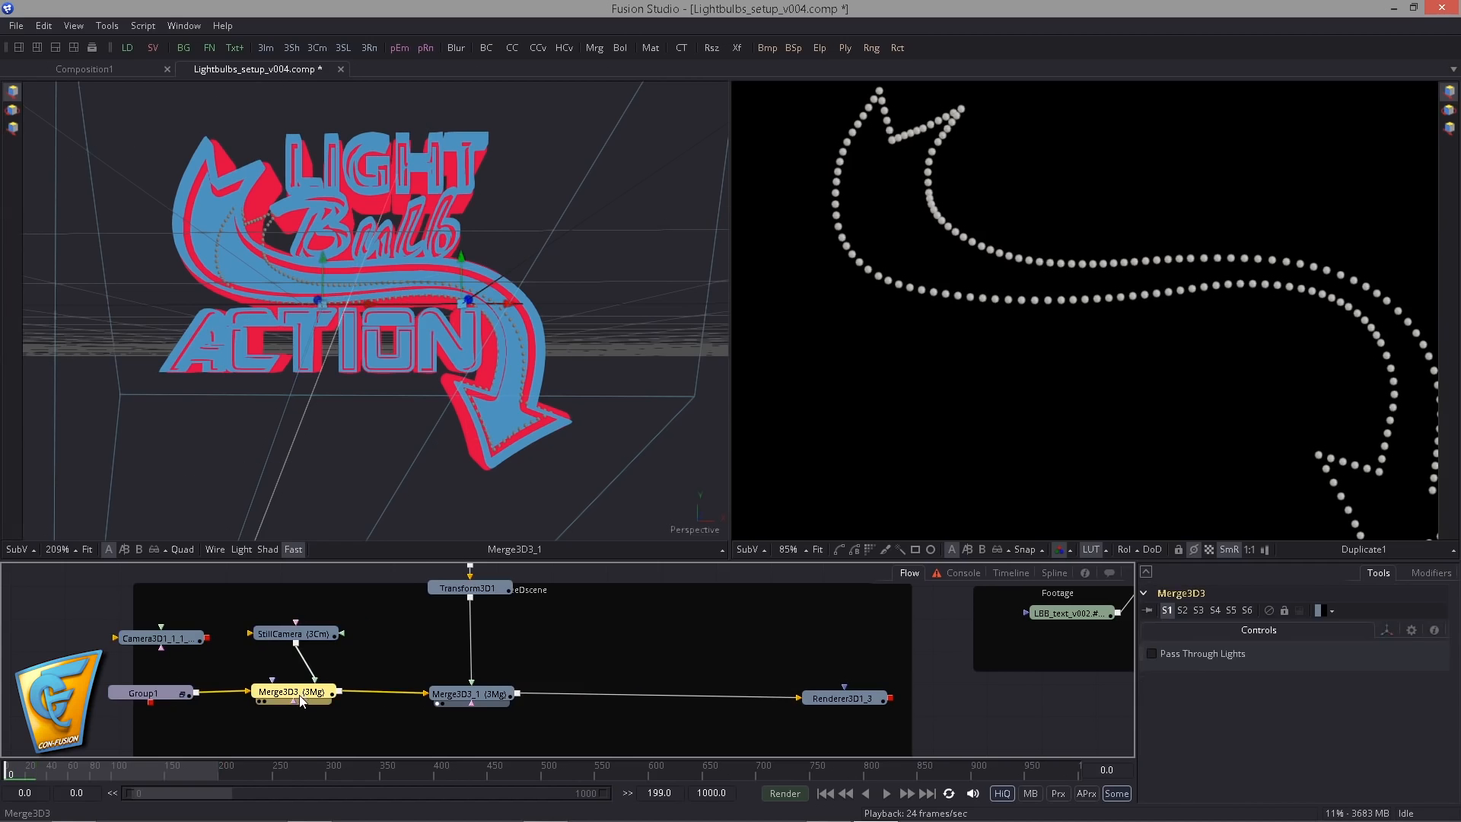
pyautogui.hotkey('shift', 'space')
pyautogui.write('repl')
pyautogui.press('Down')
pyautogui.press('Down')
pyautogui.press('Up')
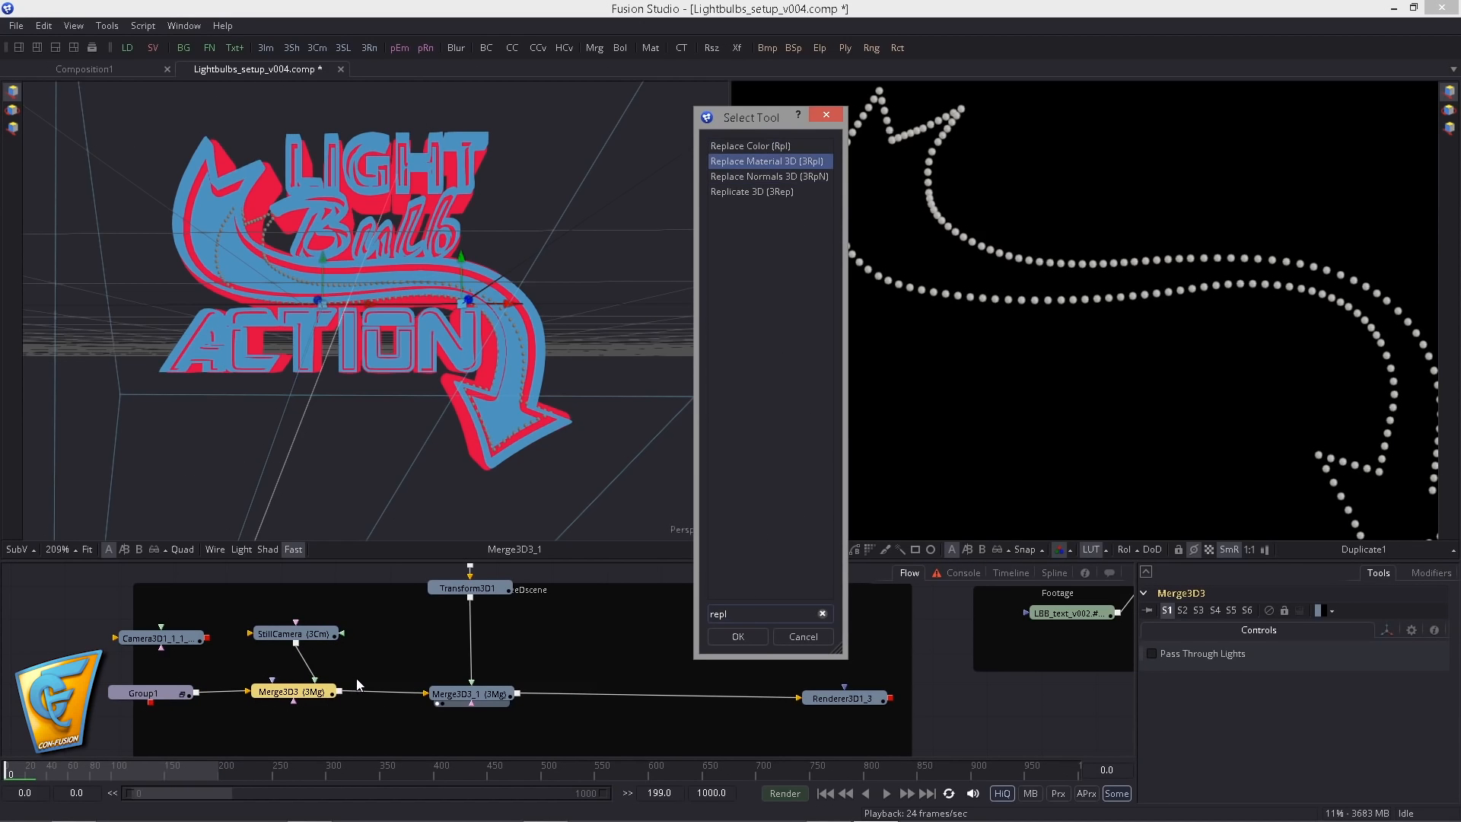
pyautogui.press('Return')
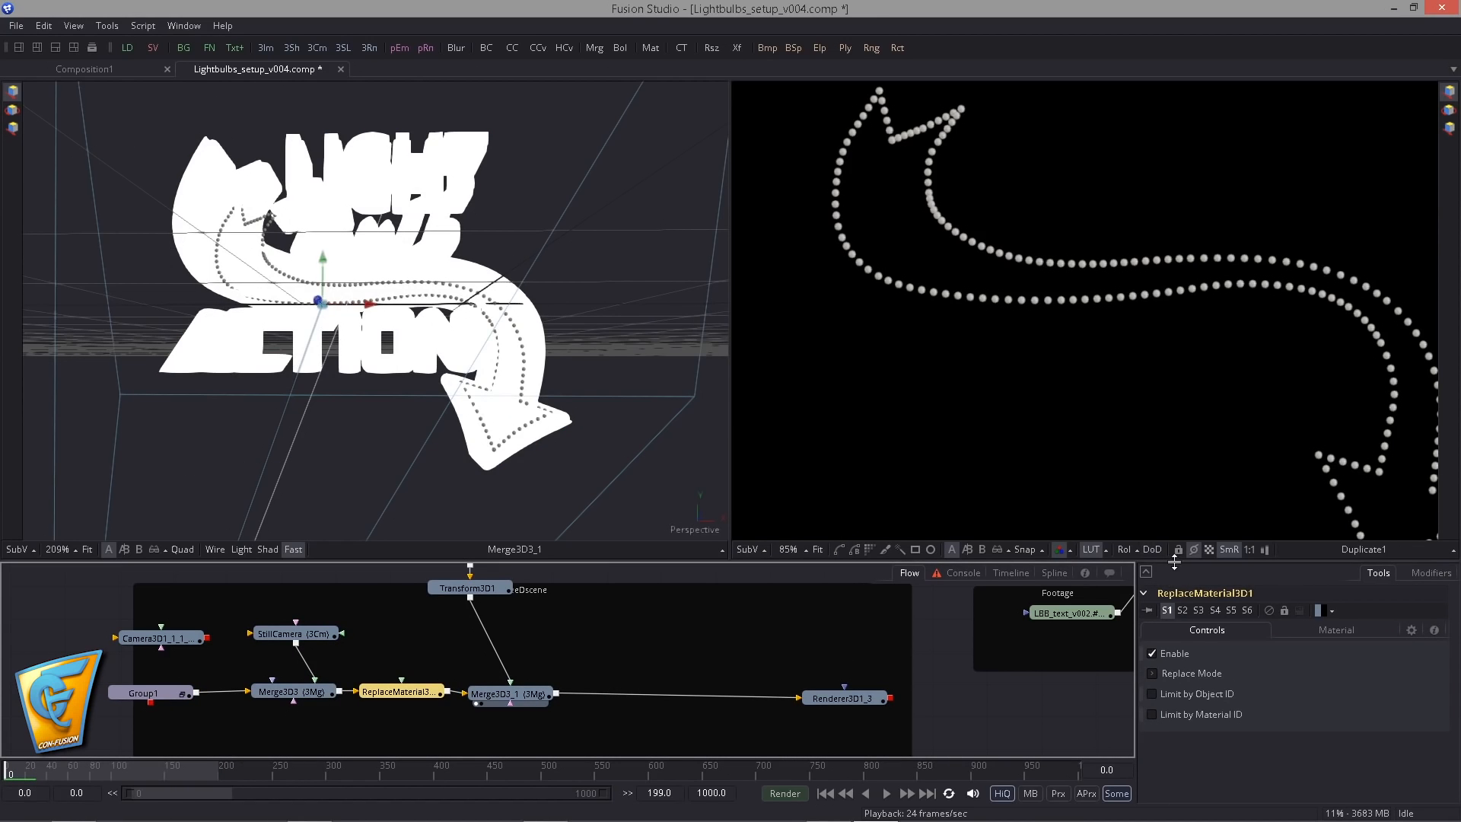
# - Set the red, green, blue and alpha replace modes of ReplaceMaterial3D1 to Multiply
pyautogui.moveTo(1175, 560); pyautogui.dragTo(1175, 538)
pyautogui.click(1324, 608)
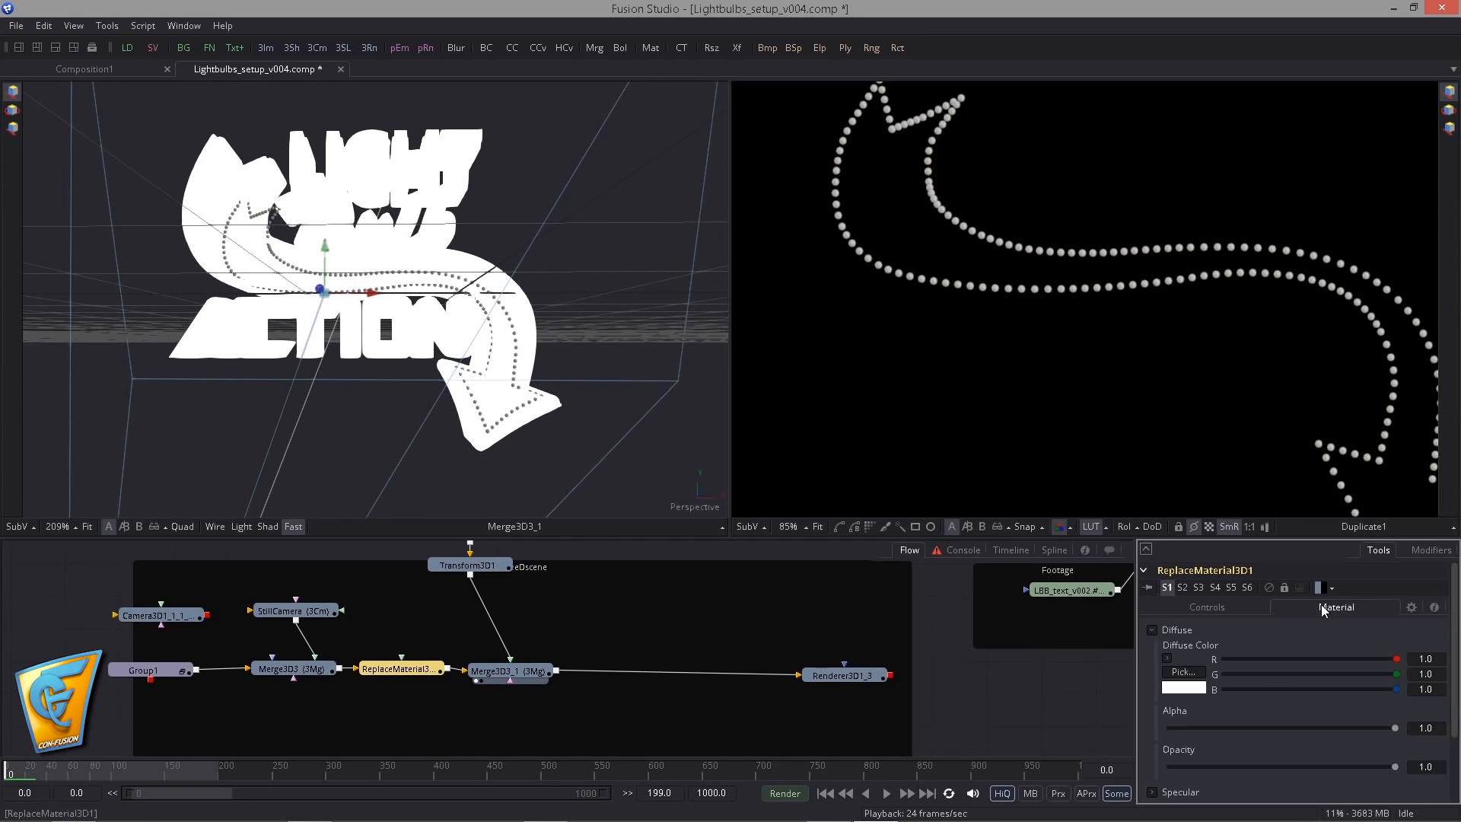
pyautogui.click(1198, 606)
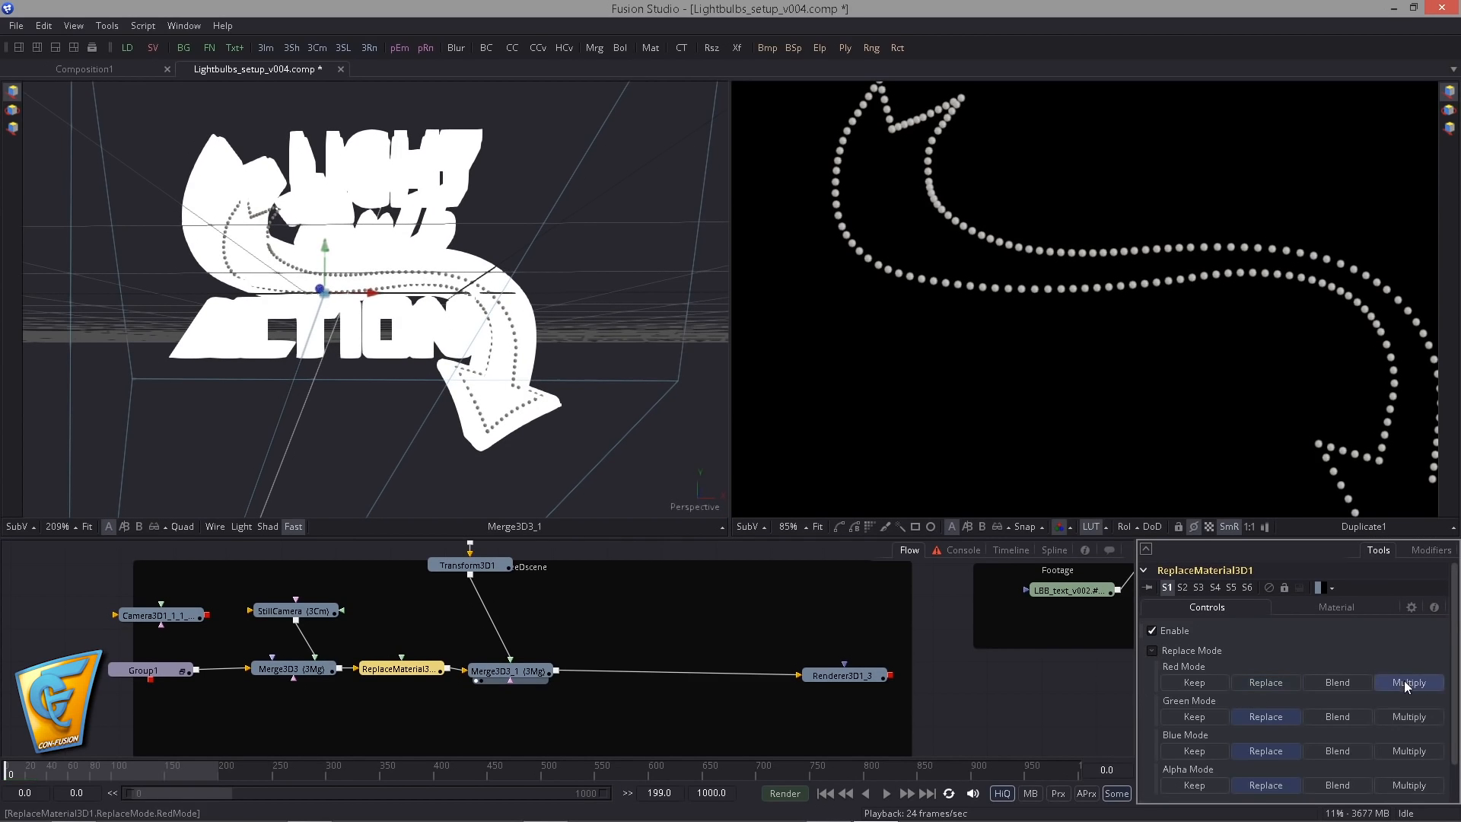
pyautogui.click(1407, 716)
pyautogui.click(1408, 752)
pyautogui.click(1408, 784)
pyautogui.scroll(-2, 1407, 776)
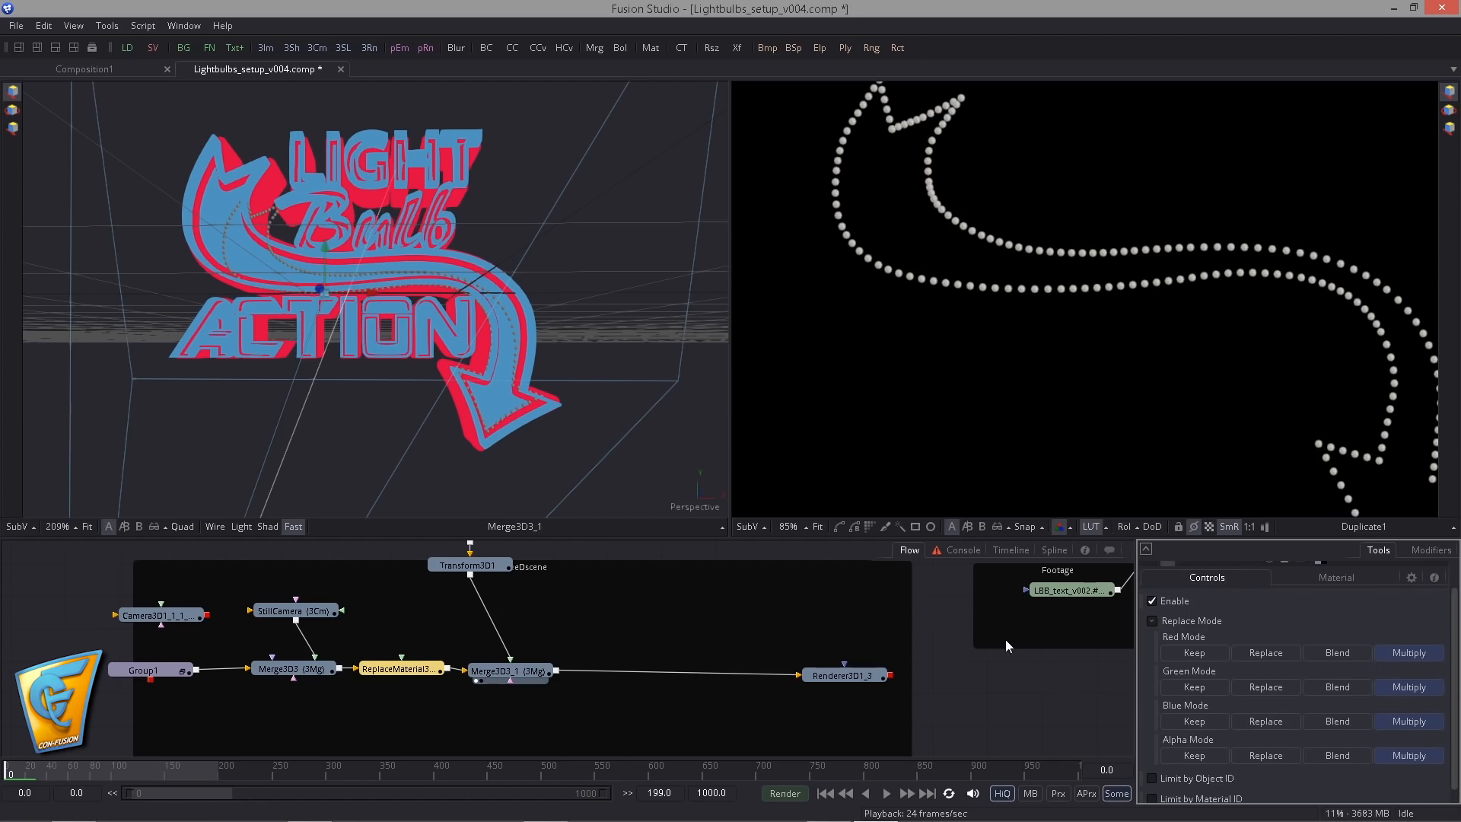
# - Feed ReplaceMaterial3D1 with a Background coloured dark red, with red about 0.33 and green and blue at 0
pyautogui.moveTo(401, 371); pyautogui.dragTo(402, 668)
pyautogui.moveTo(1217, 734); pyautogui.dragTo(1272, 738)
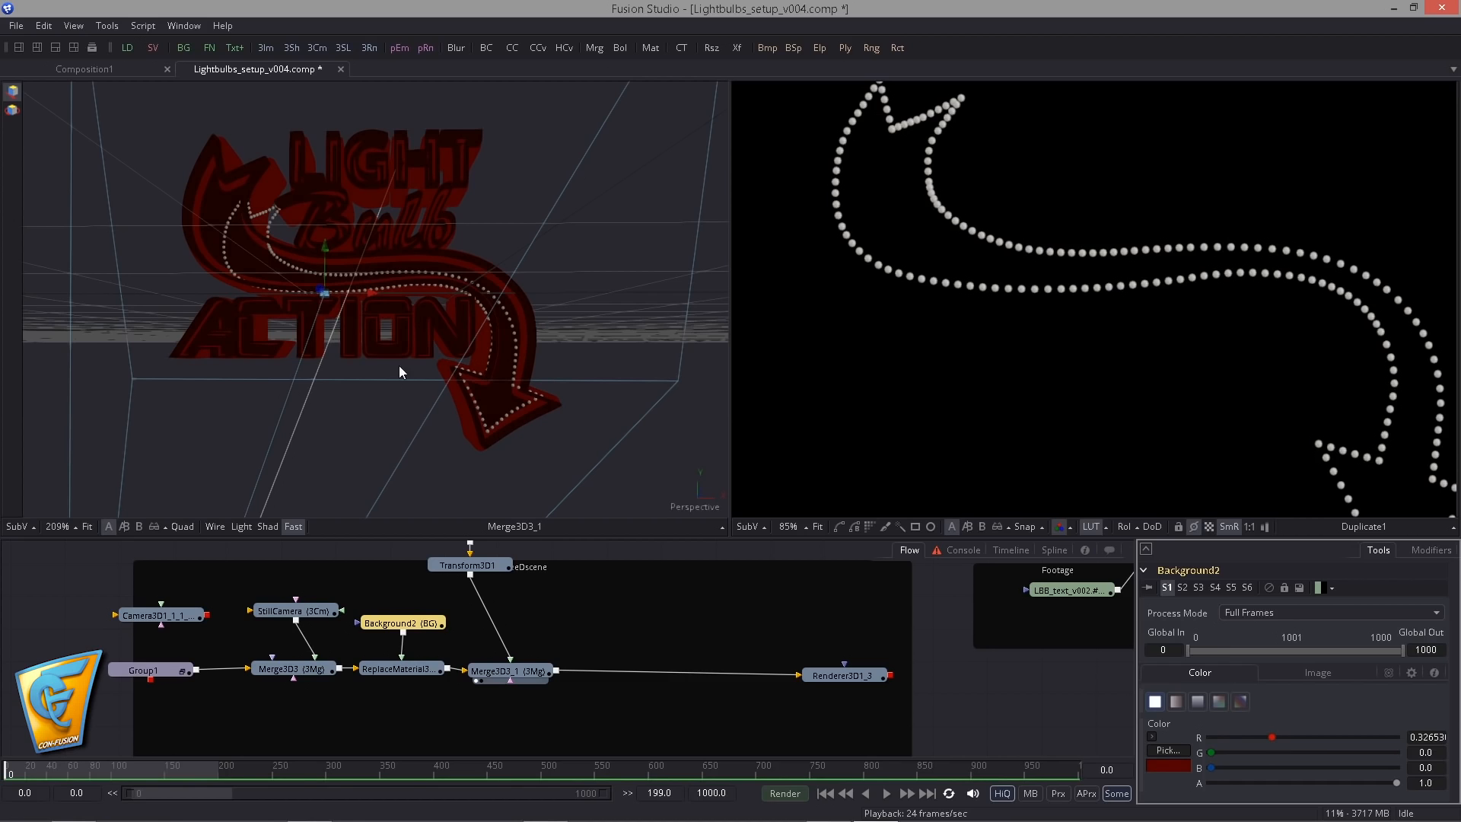
pyautogui.moveTo(399, 366); pyautogui.dragTo(434, 422)
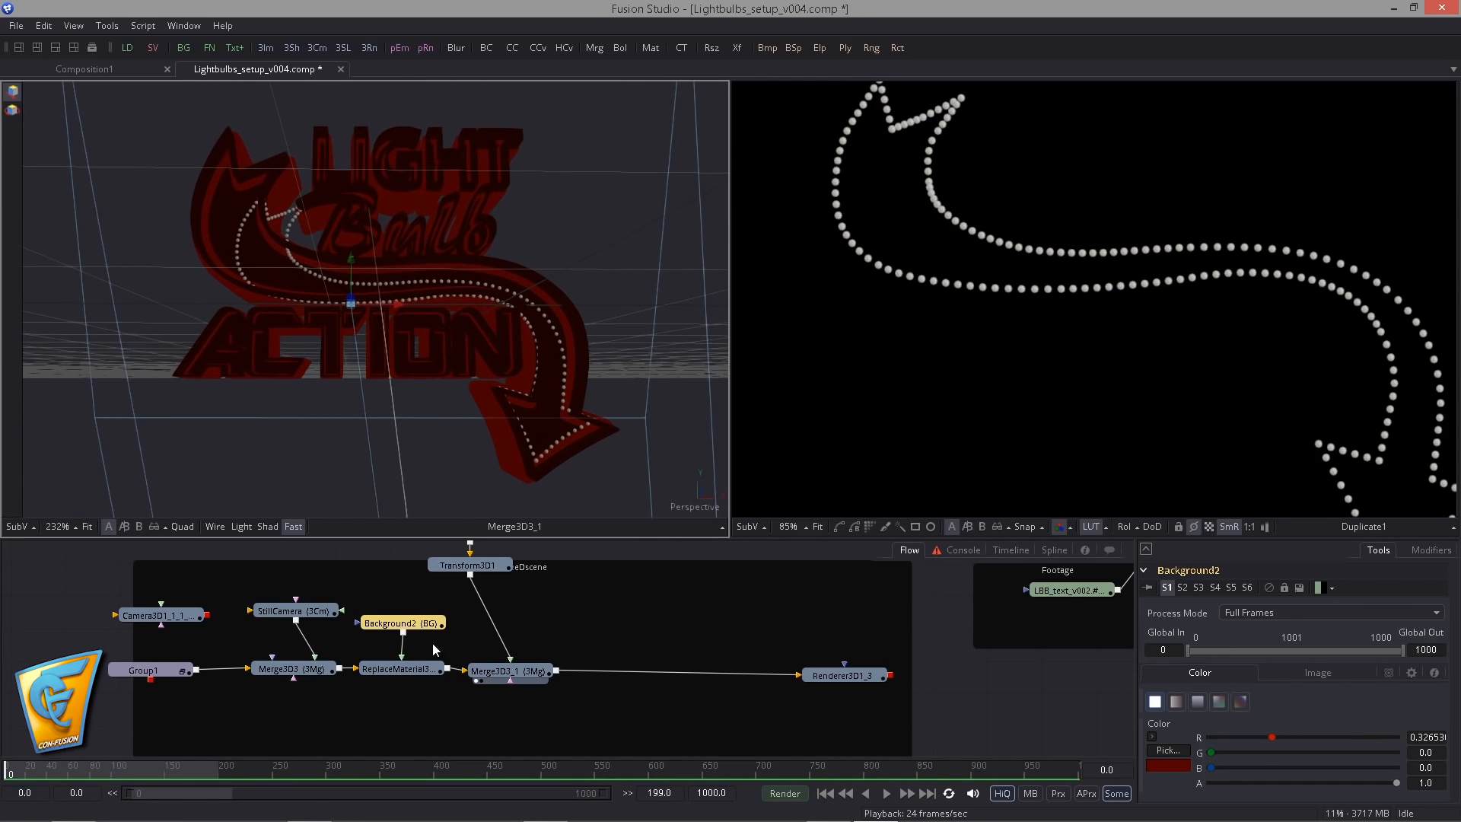
# - Shift the bulb plane slightly along X with Transform3D1 and scale it to about 1.117 to match the arrow
pyautogui.moveTo(483, 608)
pyautogui.mouseDown()
pyautogui.moveTo(473, 652)
pyautogui.moveTo(470, 618)
pyautogui.mouseUp()
pyautogui.click(485, 607)
pyautogui.click(554, 592)
pyautogui.click(470, 618)
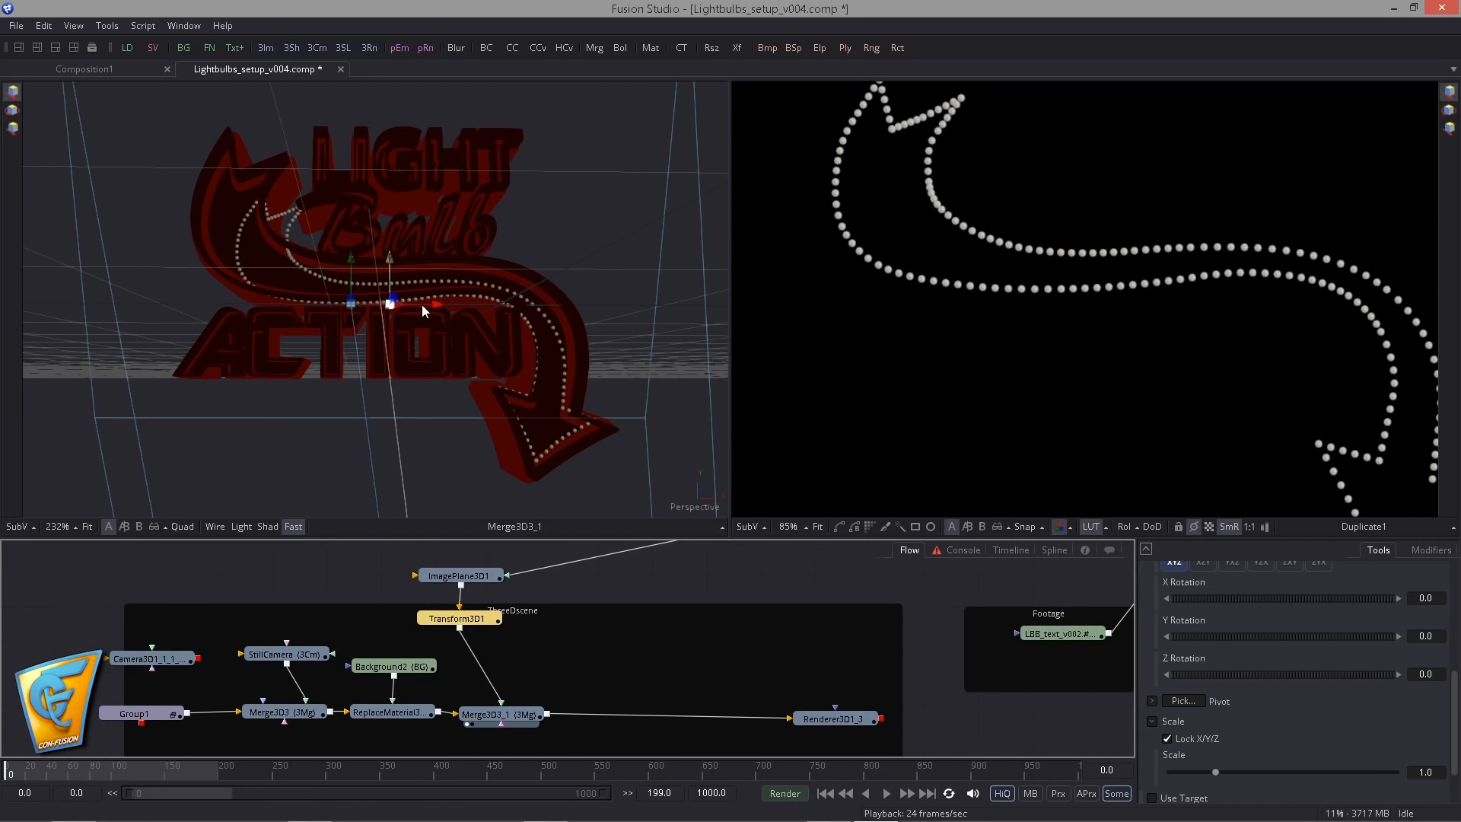
pyautogui.moveTo(425, 309); pyautogui.dragTo(413, 310)
pyautogui.scroll(-2, 1243, 707)
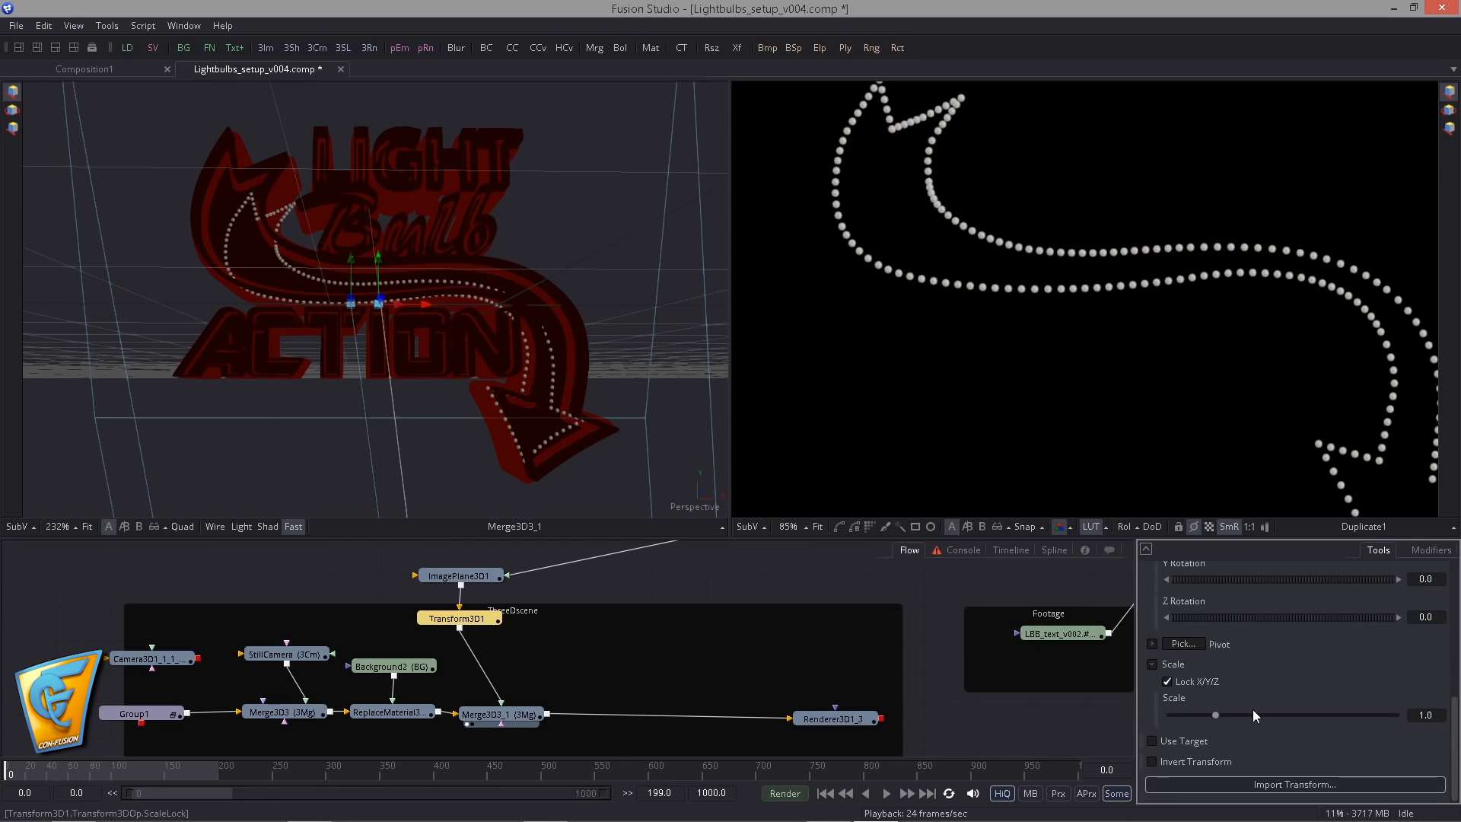
pyautogui.moveTo(1216, 712); pyautogui.dragTo(1193, 719)
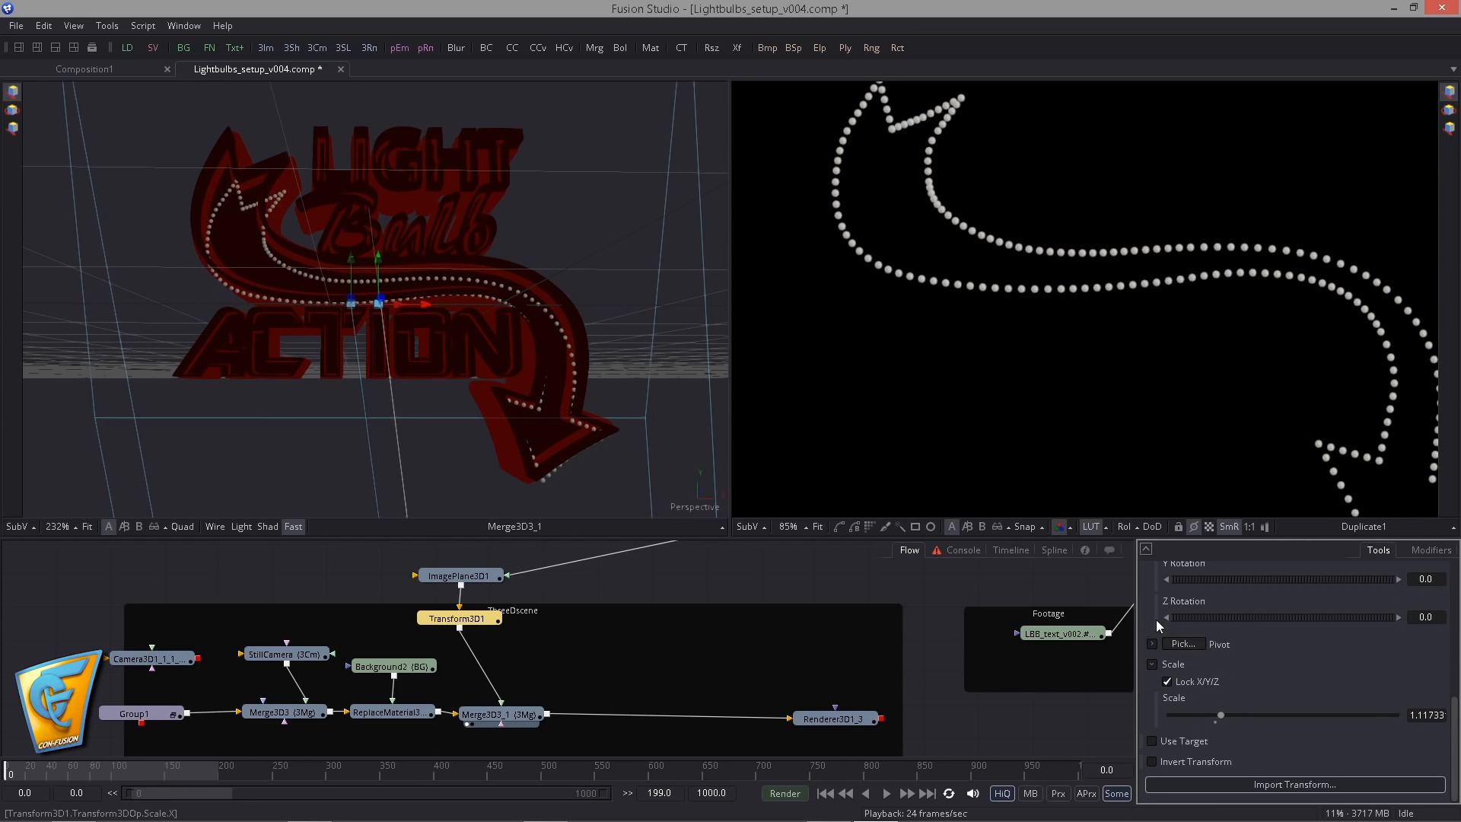
# - Fine-tune the bulb plane's X and Y position over the arrow and set its scale to about 1.115
pyautogui.moveTo(383, 275); pyautogui.dragTo(250, 137)
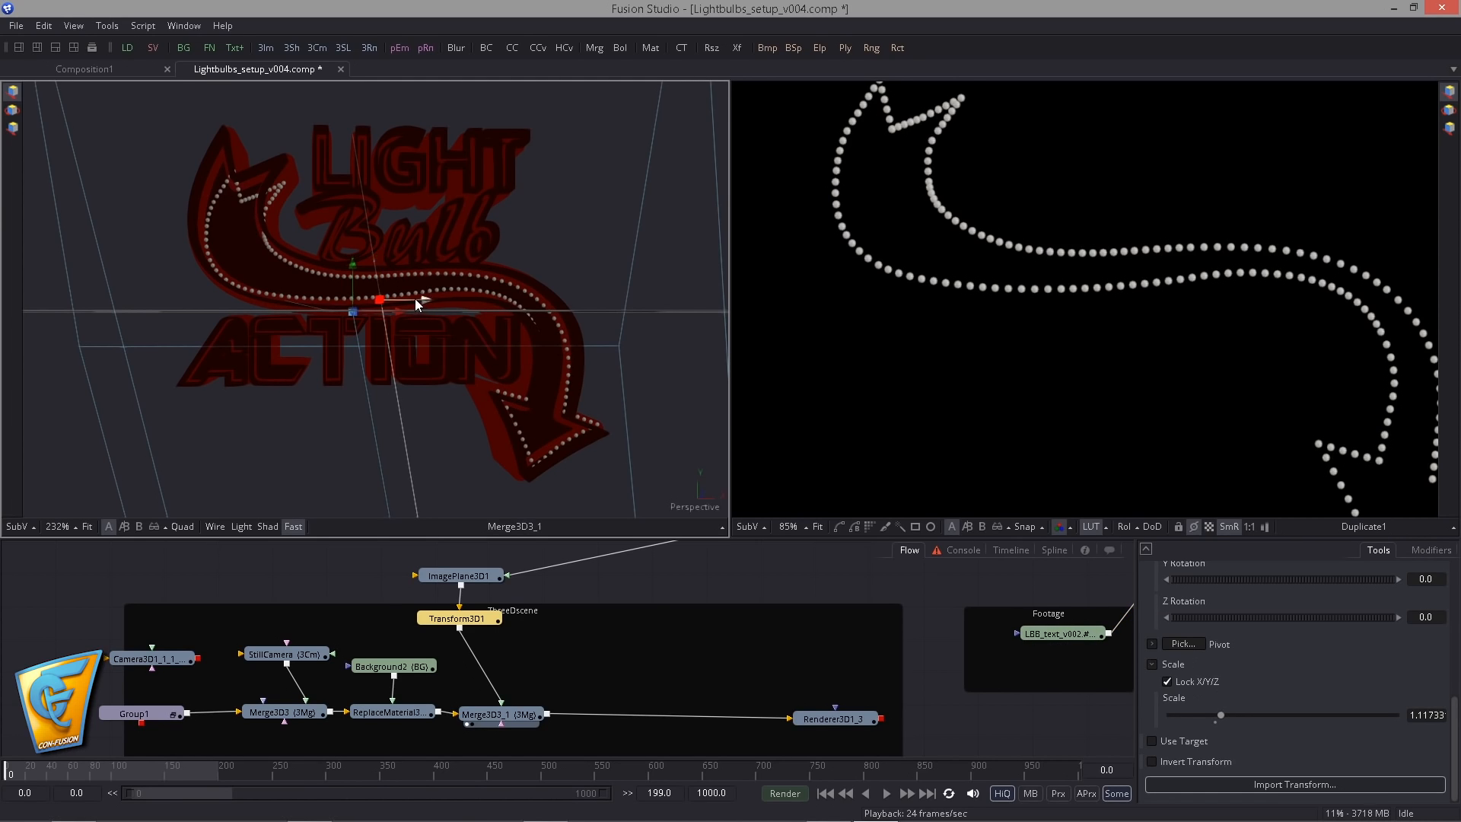
pyautogui.moveTo(415, 298); pyautogui.dragTo(377, 249)
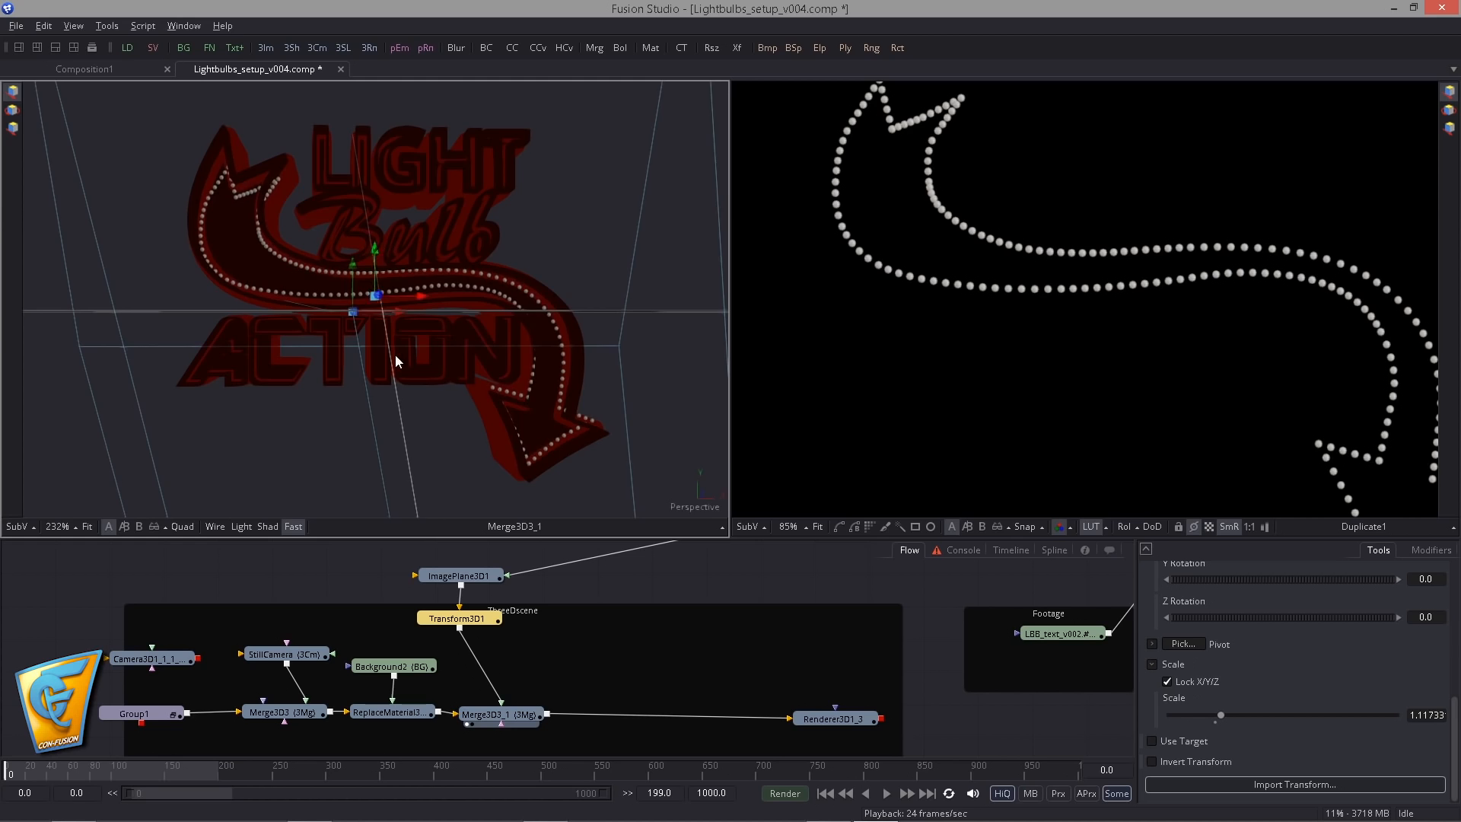
pyautogui.moveTo(395, 354); pyautogui.dragTo(234, 180)
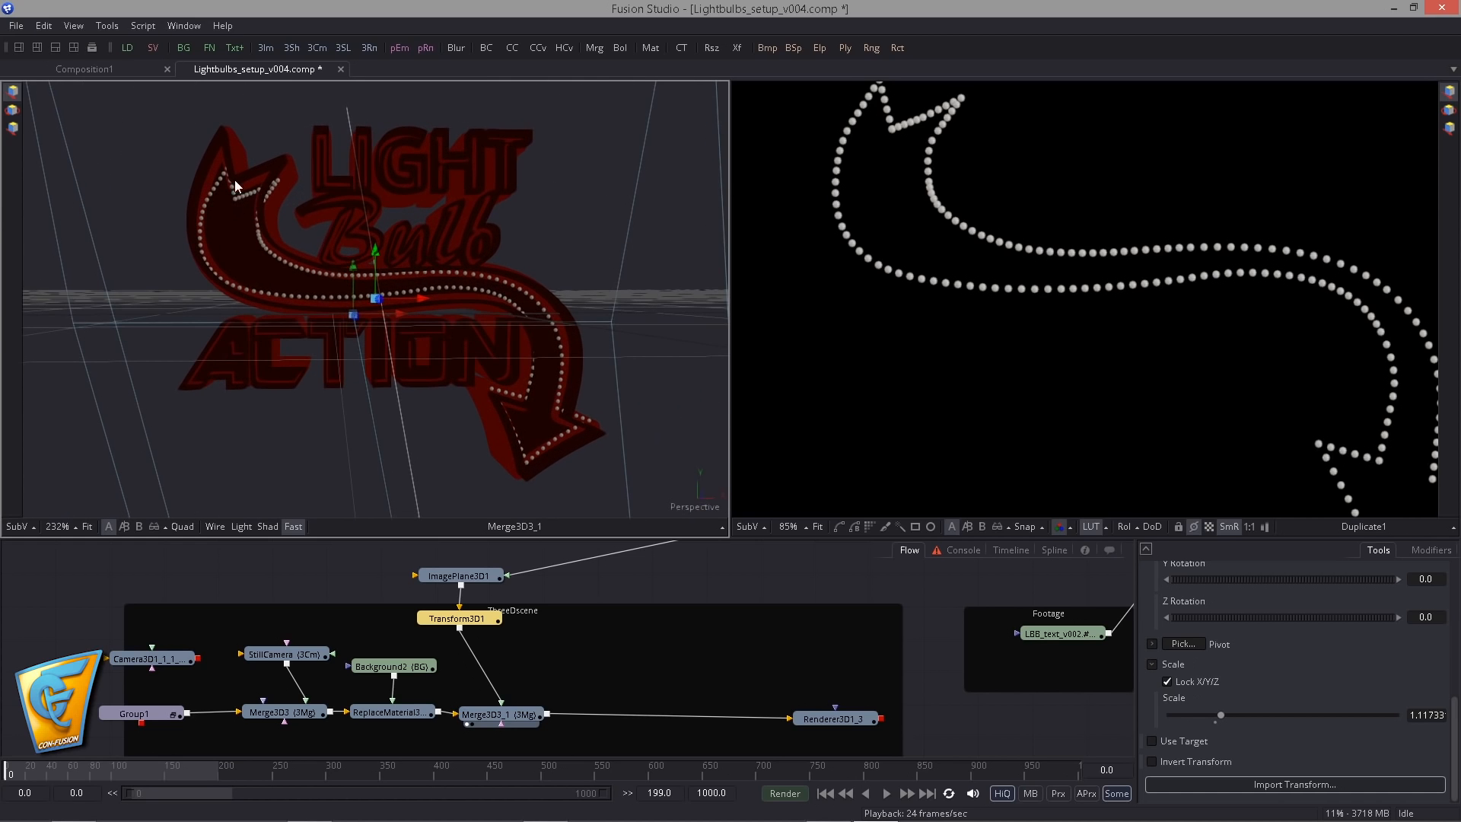
pyautogui.moveTo(371, 257); pyautogui.dragTo(371, 260)
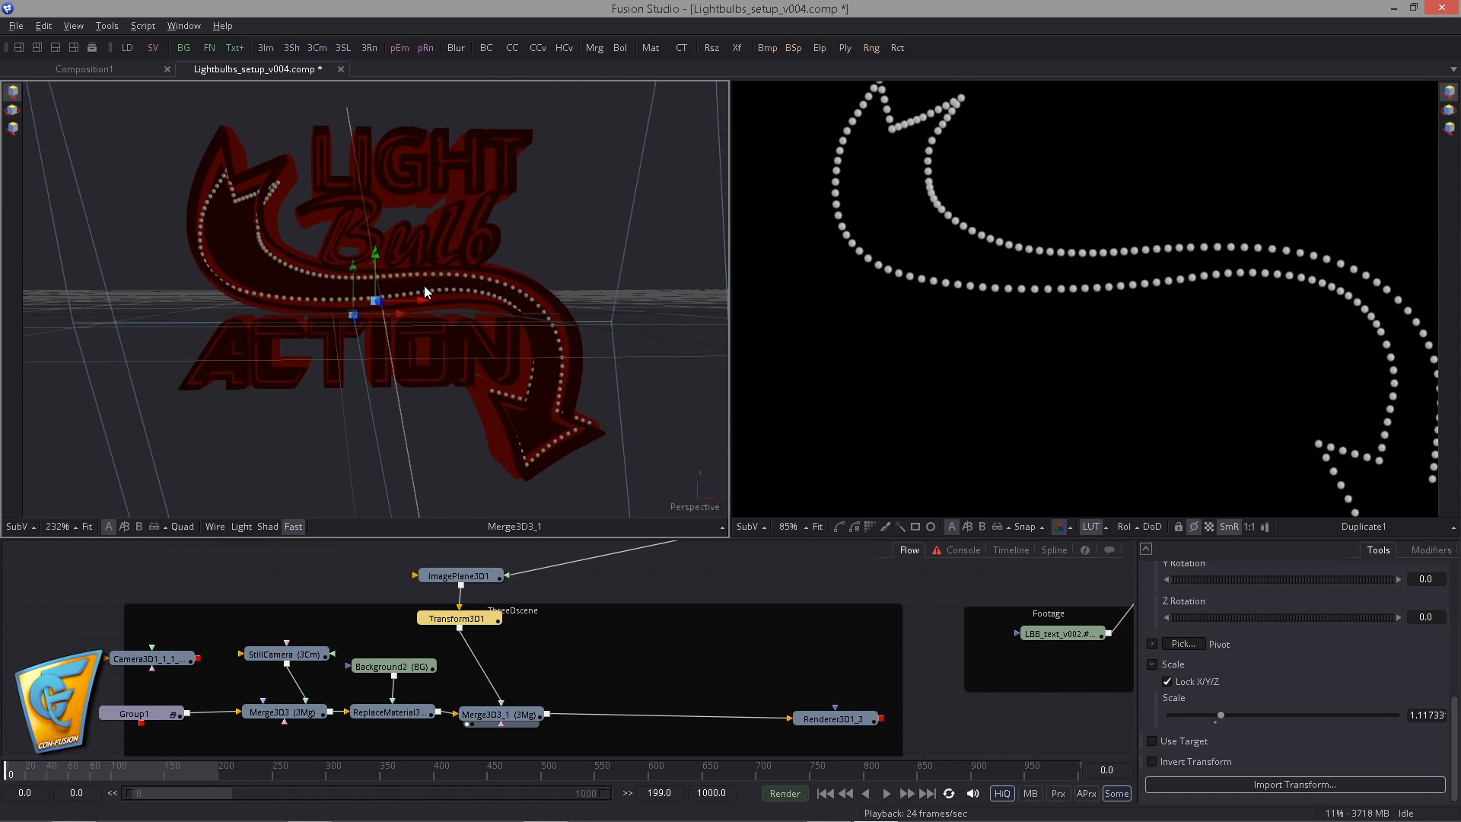
pyautogui.moveTo(1226, 712); pyautogui.dragTo(1226, 708)
# - Select Transform1 and move its motion path's starting point at the arrow tail's inner notch upward, closer to the sign's rim
pyautogui.moveTo(707, 450); pyautogui.dragTo(514, 632)
pyautogui.moveTo(456, 618); pyautogui.dragTo(499, 662)
pyautogui.moveTo(601, 650); pyautogui.dragTo(182, 723)
pyautogui.moveTo(1050, 563); pyautogui.dragTo(854, 640)
pyautogui.scroll(2, 708, 609)
pyautogui.click(643, 622)
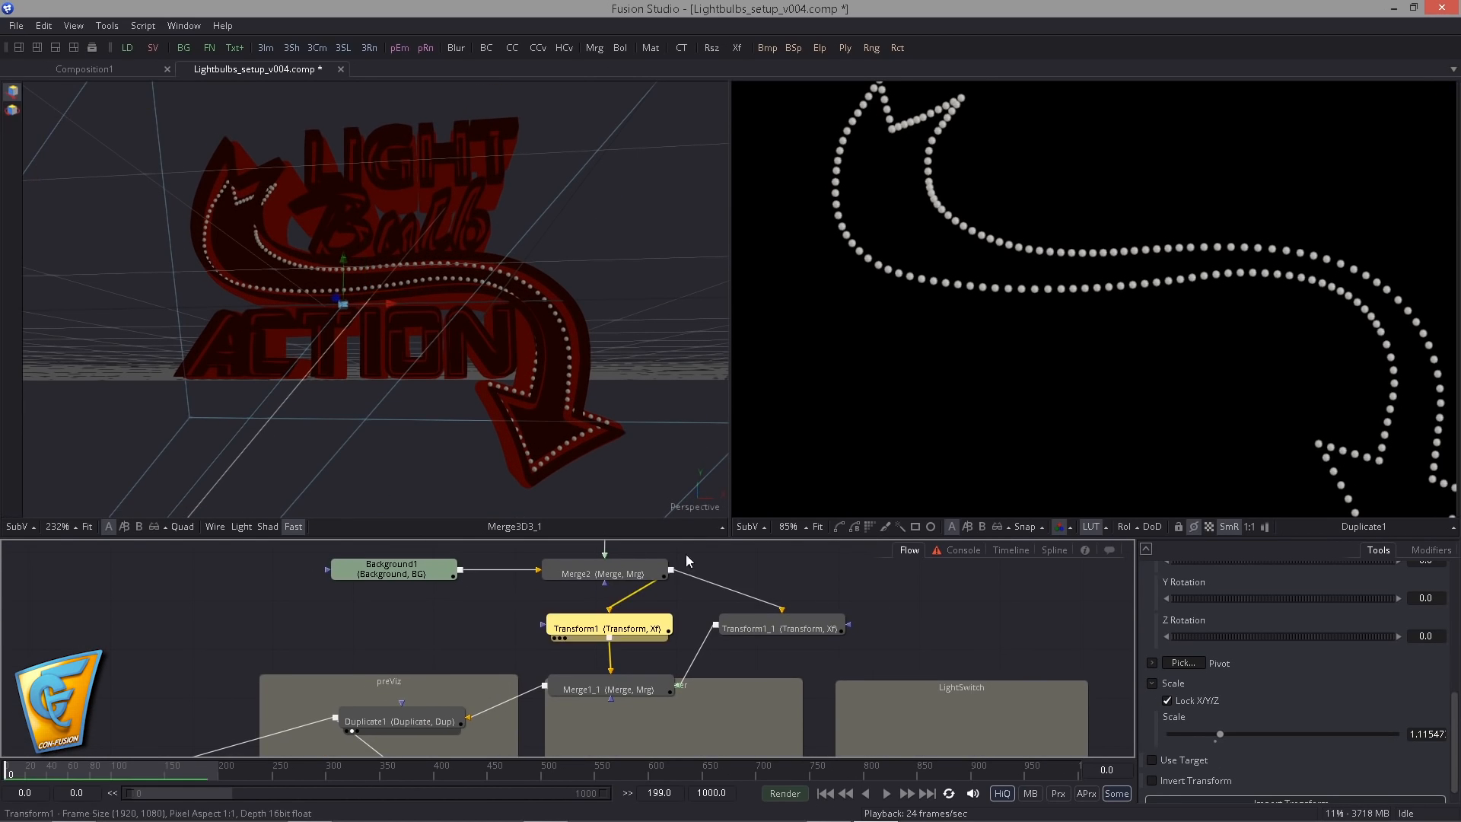
pyautogui.moveTo(974, 340); pyautogui.dragTo(1038, 428)
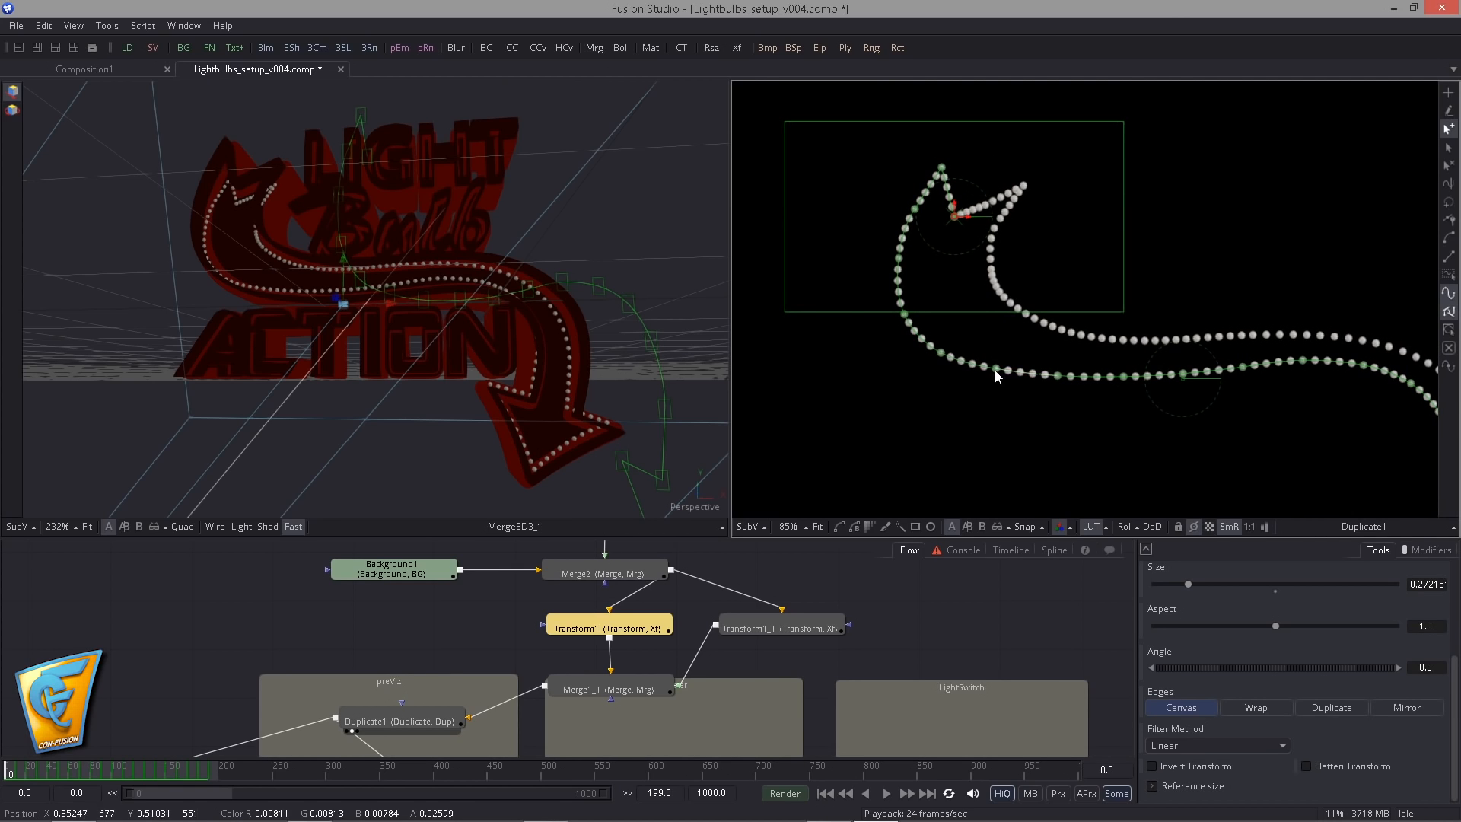
pyautogui.scroll(2, 677, 645)
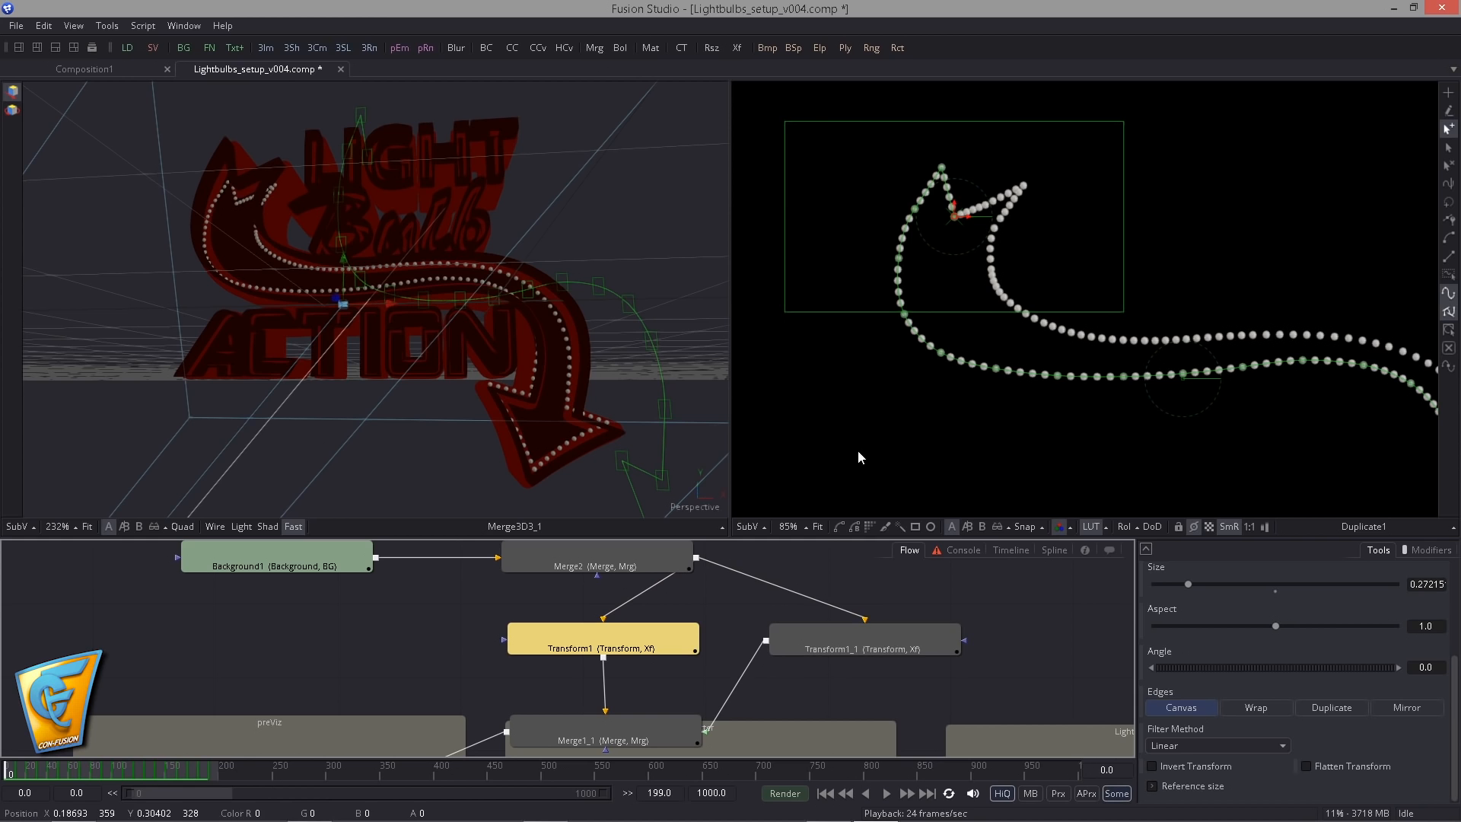
pyautogui.moveTo(925, 354); pyautogui.dragTo(893, 468)
pyautogui.scroll(3, 296, 292)
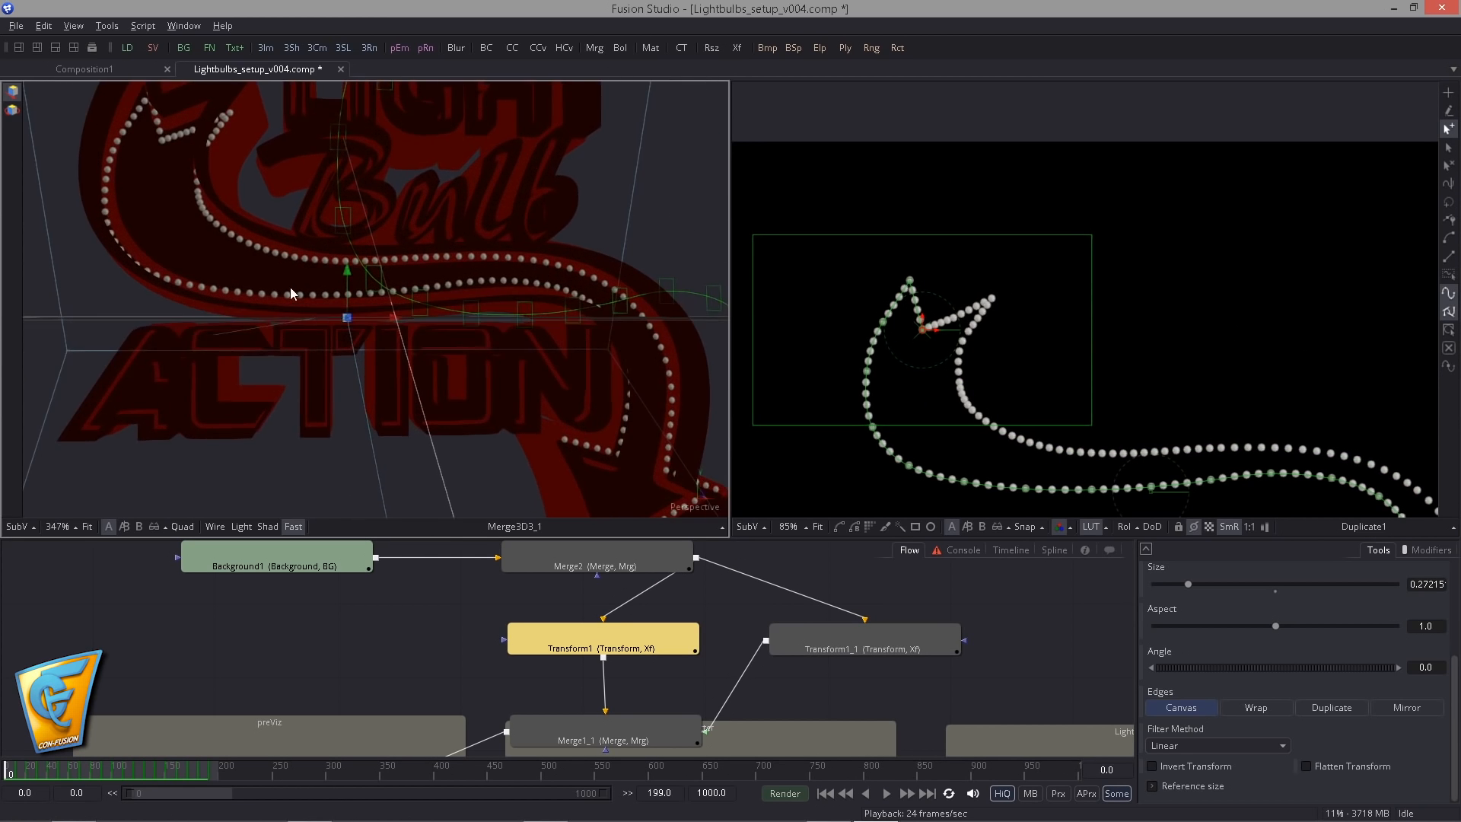
pyautogui.moveTo(290, 287); pyautogui.dragTo(441, 366)
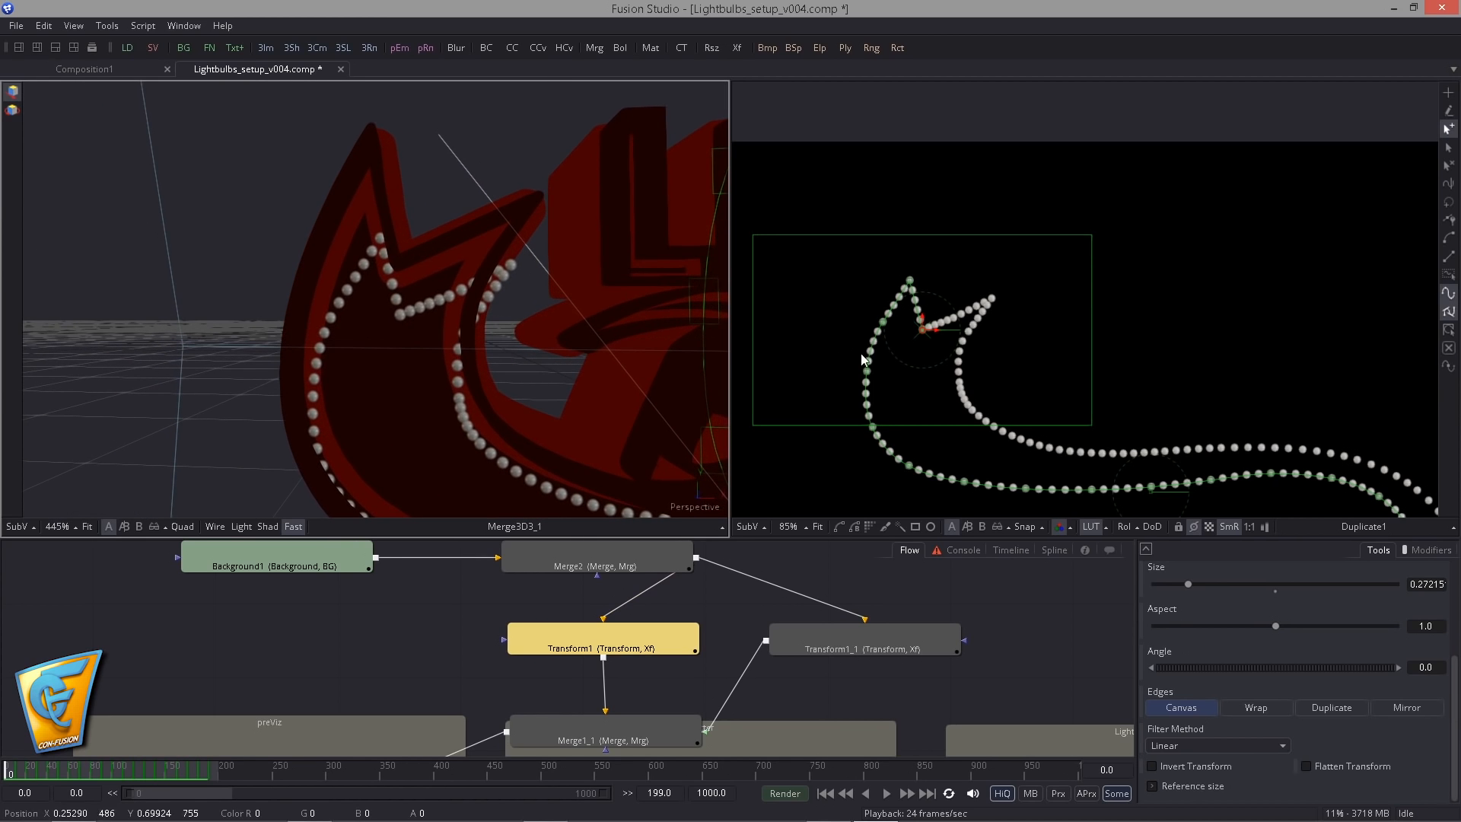
pyautogui.scroll(5, 890, 340)
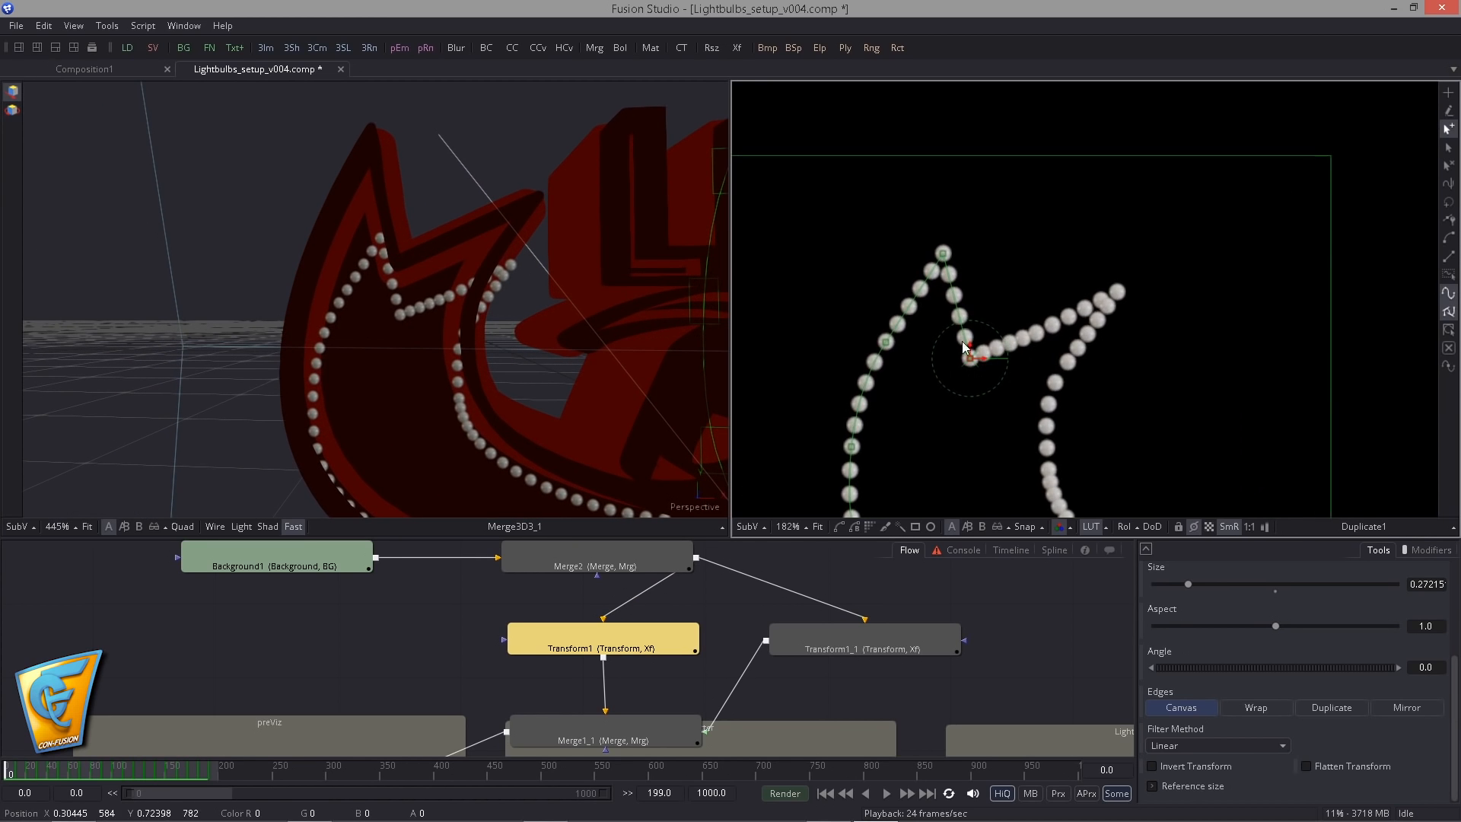
pyautogui.moveTo(965, 348); pyautogui.dragTo(1012, 324)
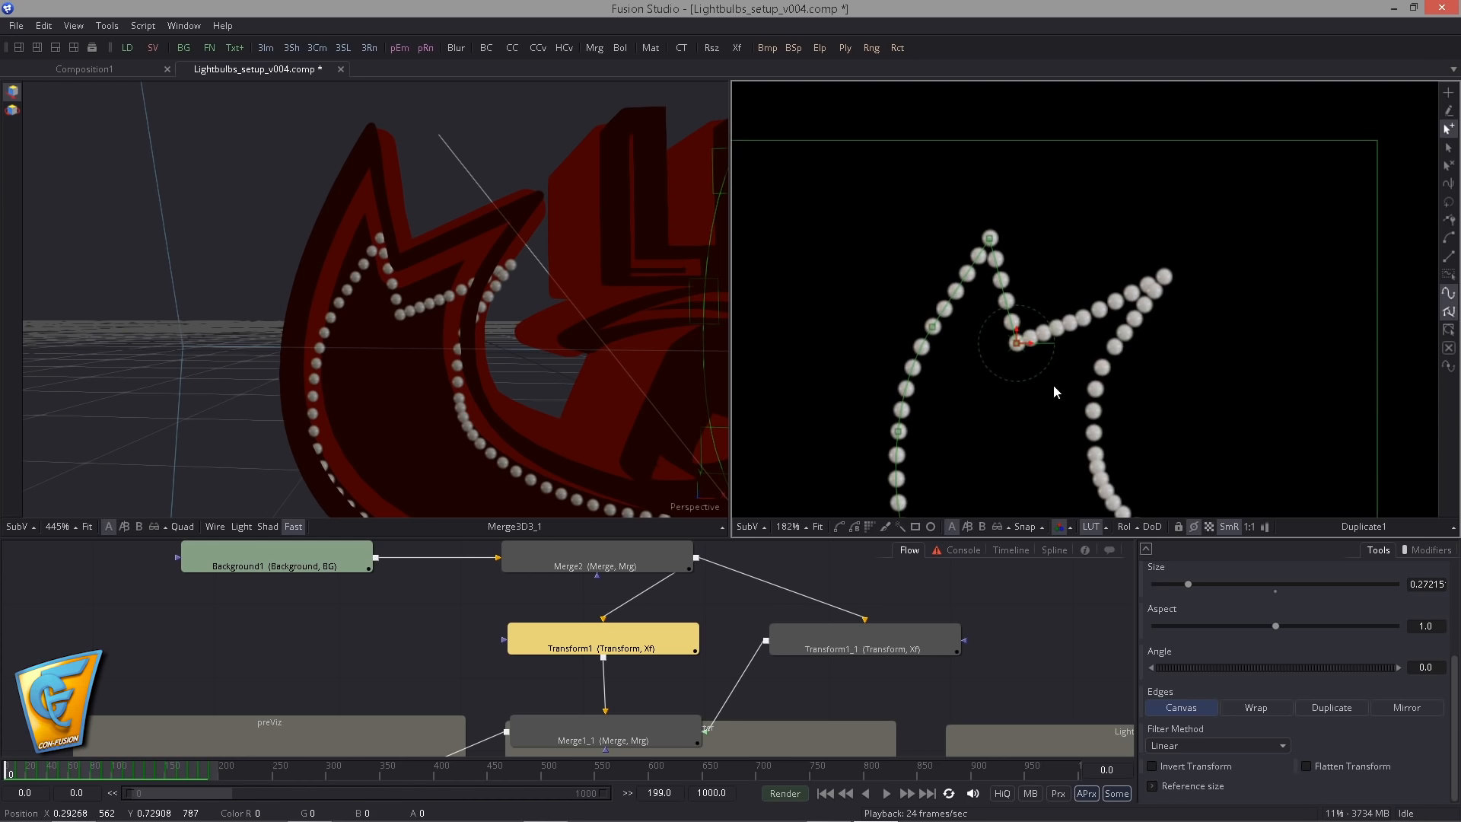
pyautogui.scroll(1, 1053, 385)
pyautogui.moveTo(1015, 338); pyautogui.dragTo(1011, 315)
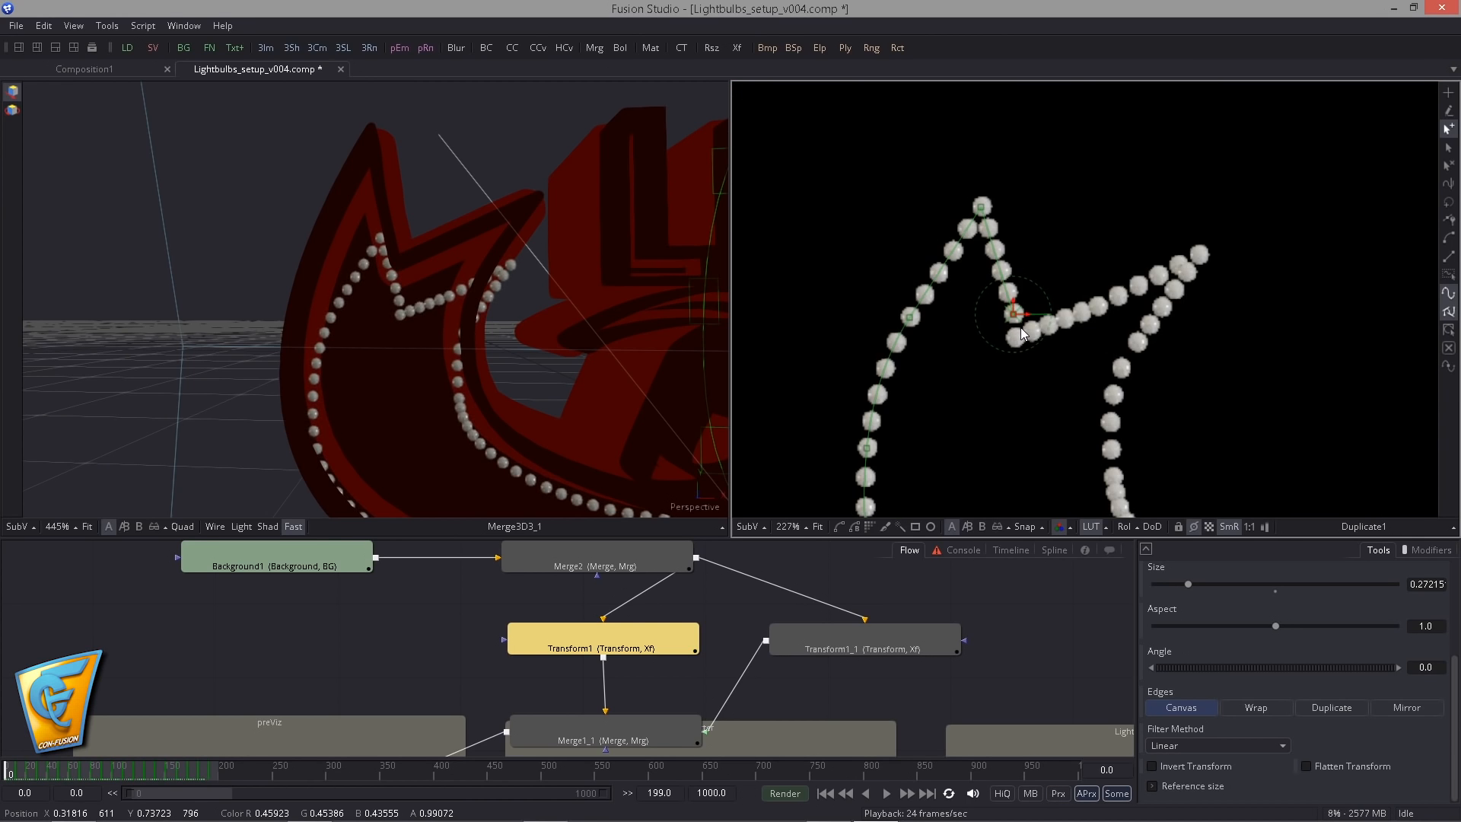
pyautogui.moveTo(1013, 314); pyautogui.dragTo(1016, 292)
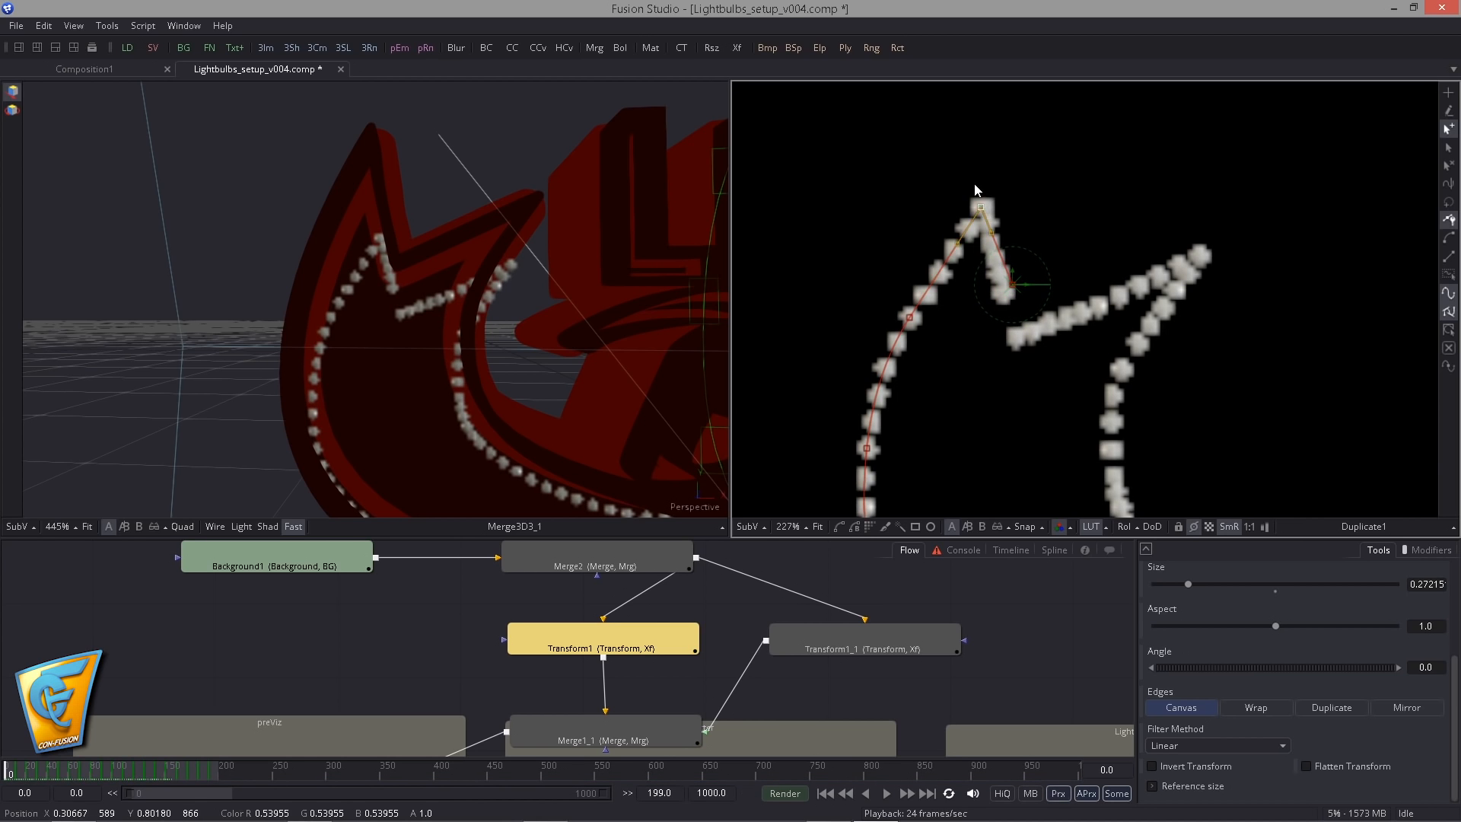
# - Raise Transform1's path point at the arrow tail's outer tip so the bulbs reach further into the tip
pyautogui.moveTo(974, 185); pyautogui.dragTo(972, 177)
pyautogui.moveTo(569, 341); pyautogui.dragTo(441, 388)
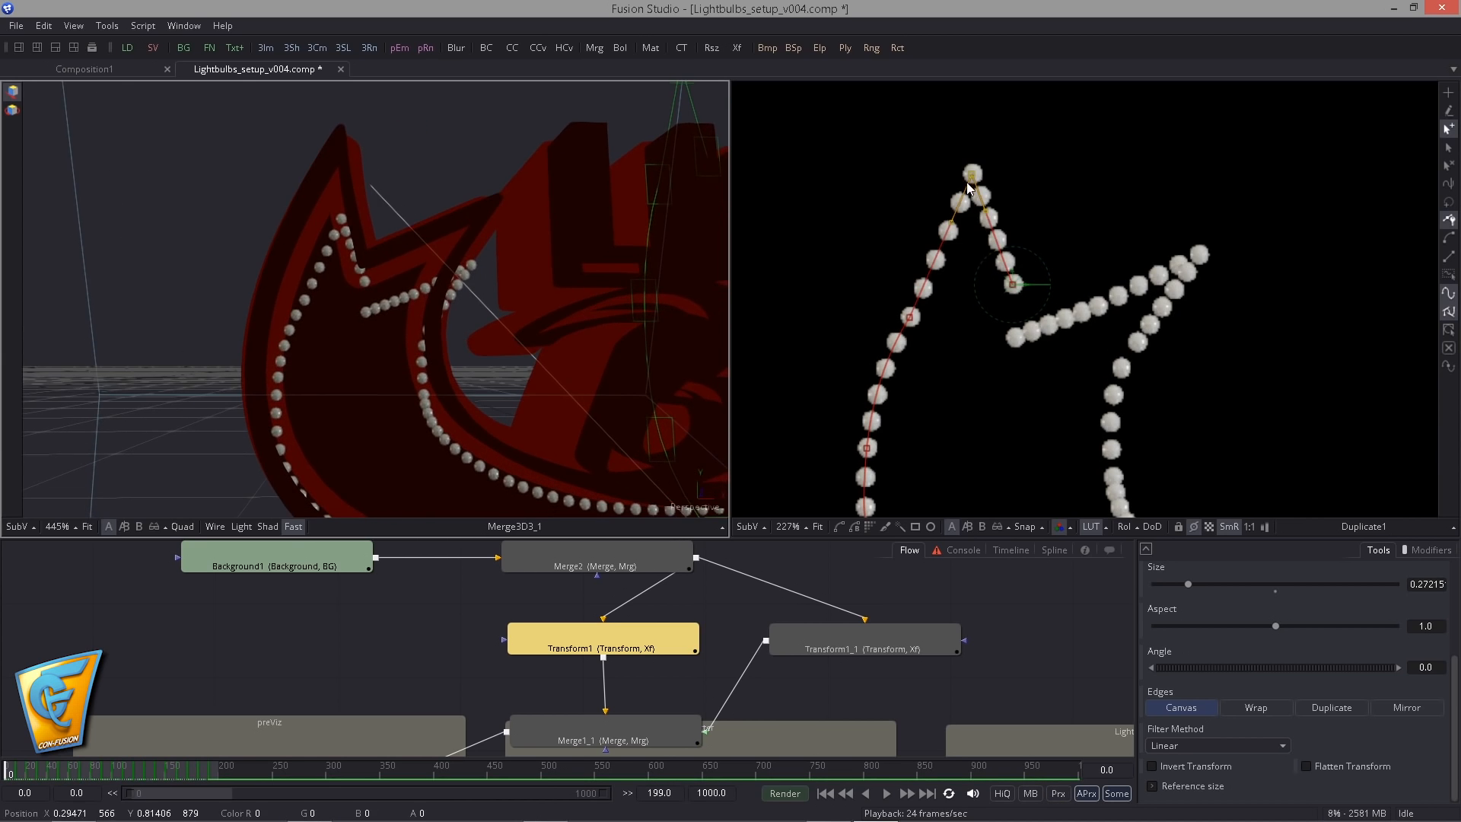
pyautogui.moveTo(972, 176); pyautogui.dragTo(960, 128)
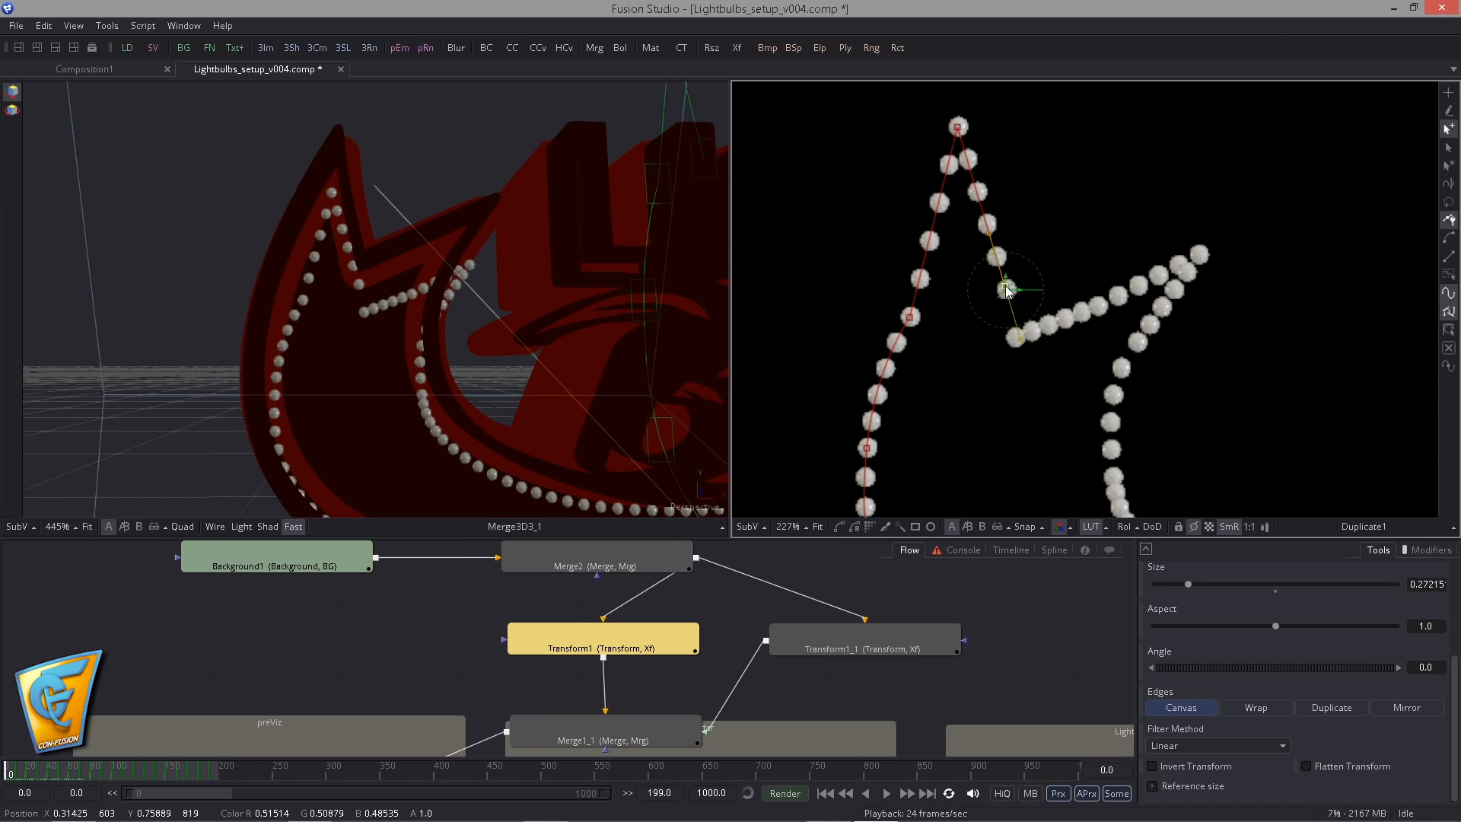
# - Move the path point below the tail tip outward, nudge the tip point, and adjust and smooth the curve handles between them
pyautogui.moveTo(832, 372); pyautogui.dragTo(861, 310)
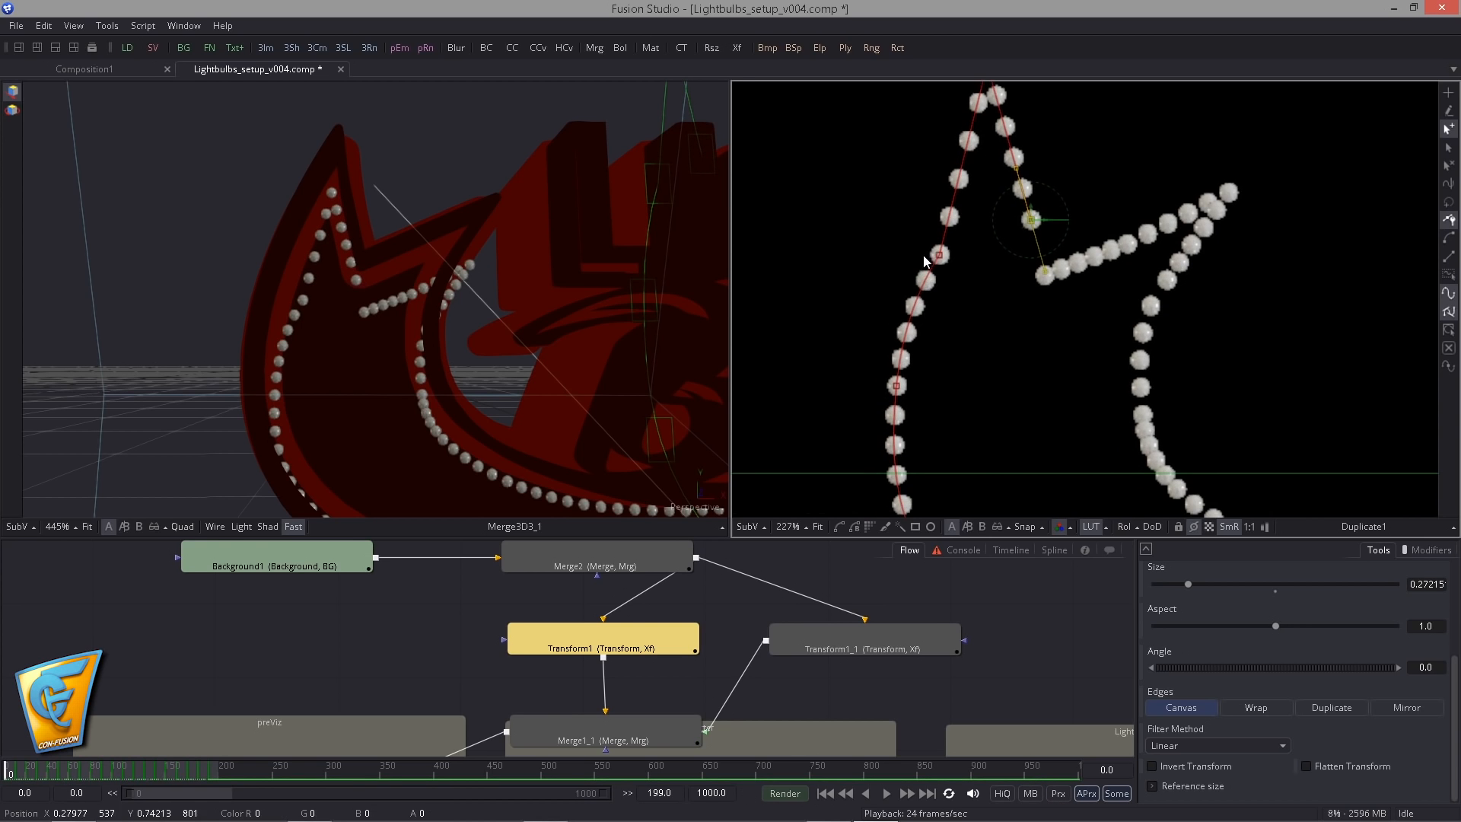
pyautogui.moveTo(939, 255); pyautogui.dragTo(897, 321)
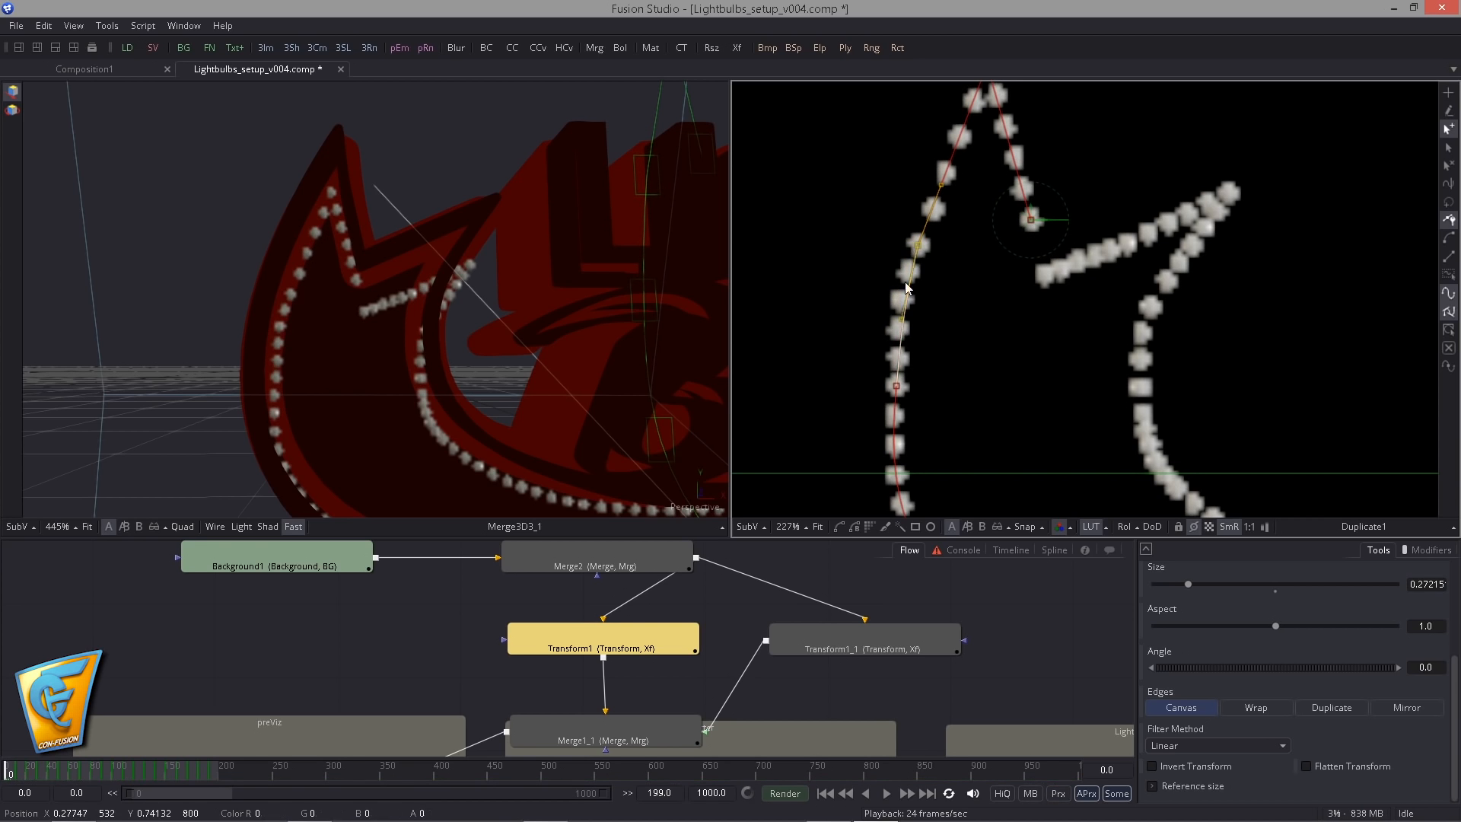
pyautogui.moveTo(920, 247); pyautogui.dragTo(913, 245)
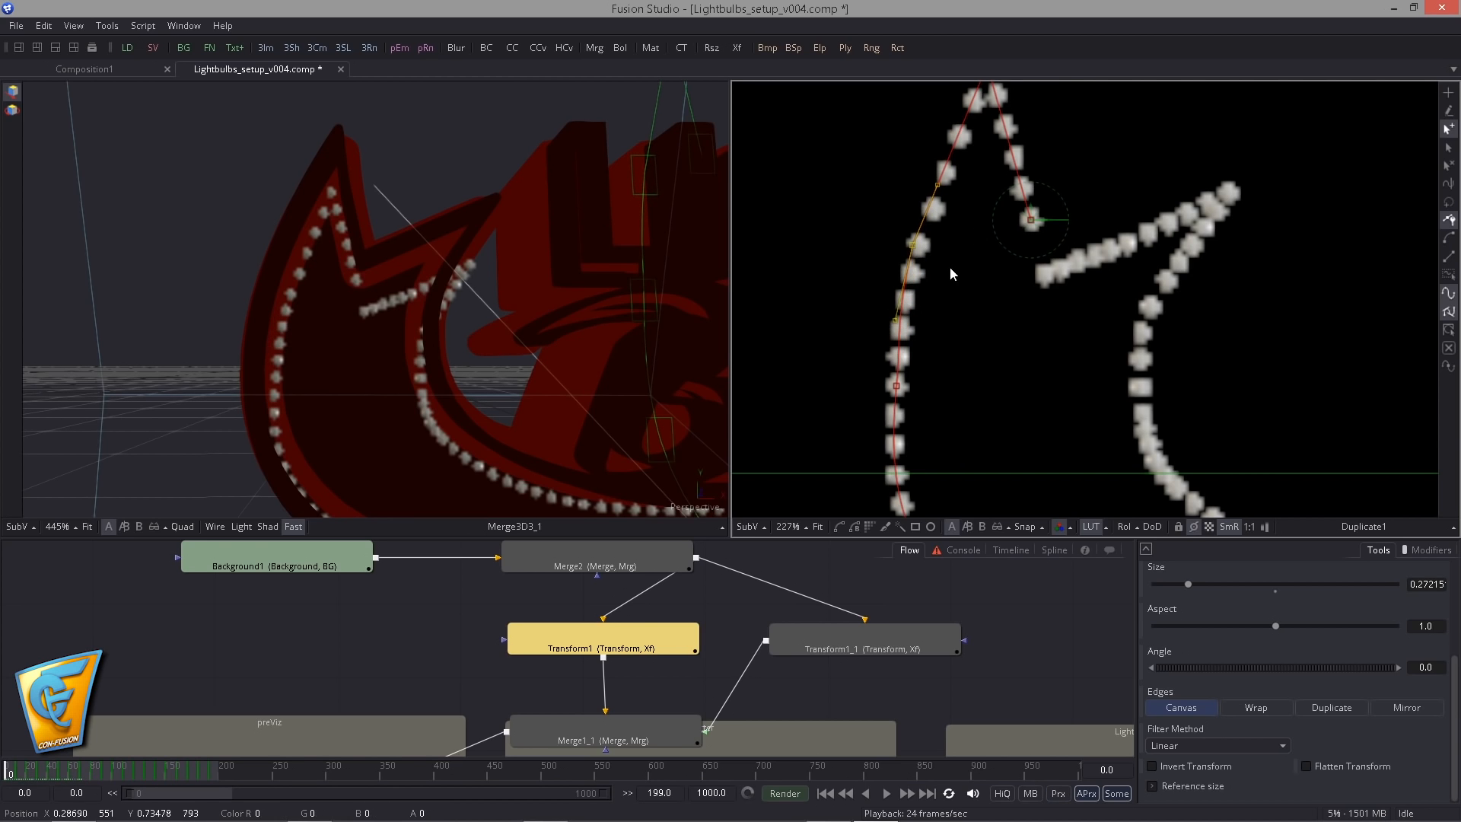
pyautogui.scroll(3, 958, 205)
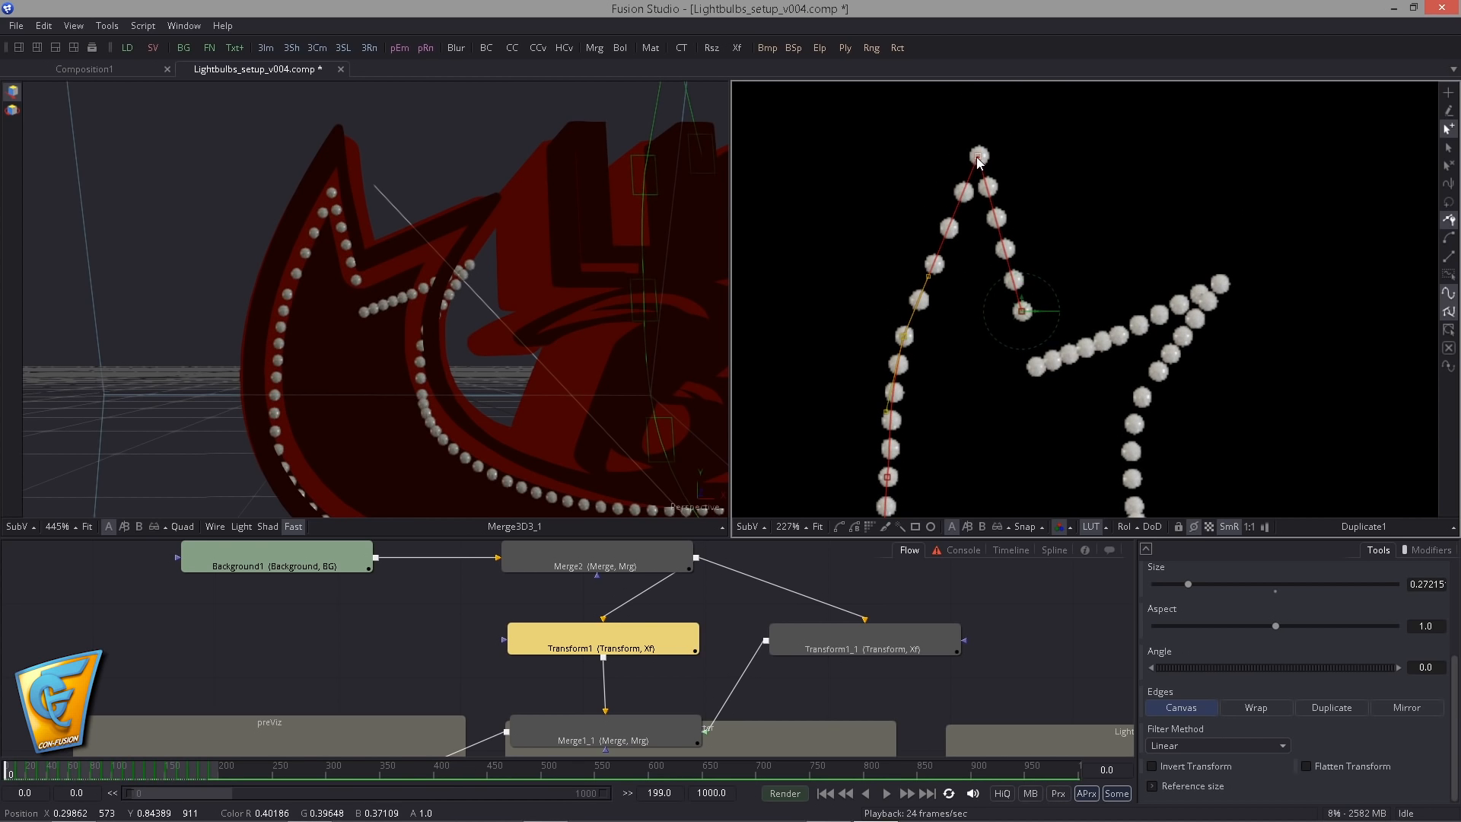
pyautogui.click(979, 157)
pyautogui.moveTo(924, 272); pyautogui.dragTo(926, 261)
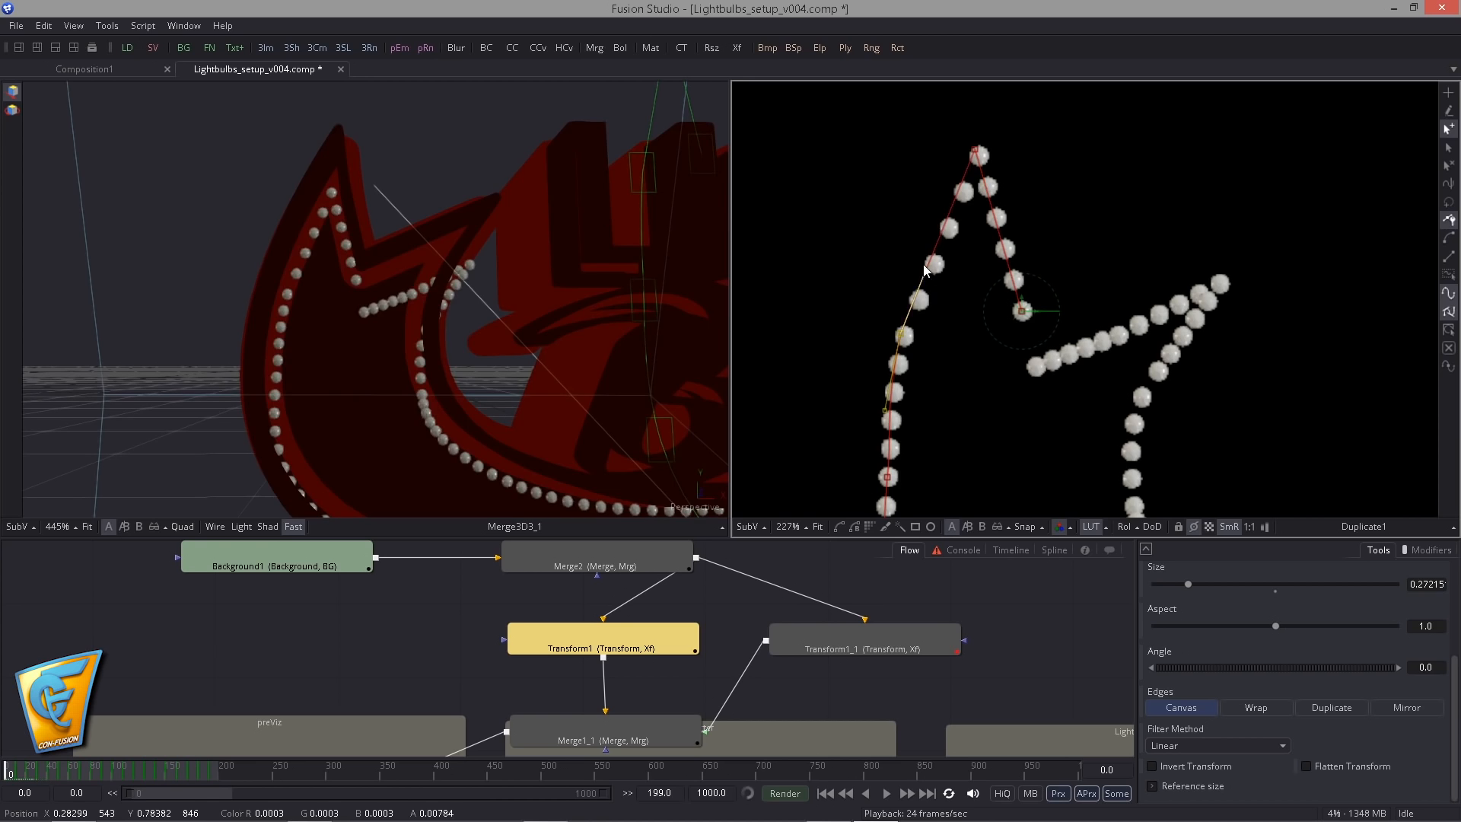
pyautogui.moveTo(884, 410); pyautogui.dragTo(888, 411)
pyautogui.hotkey('shift', 's')
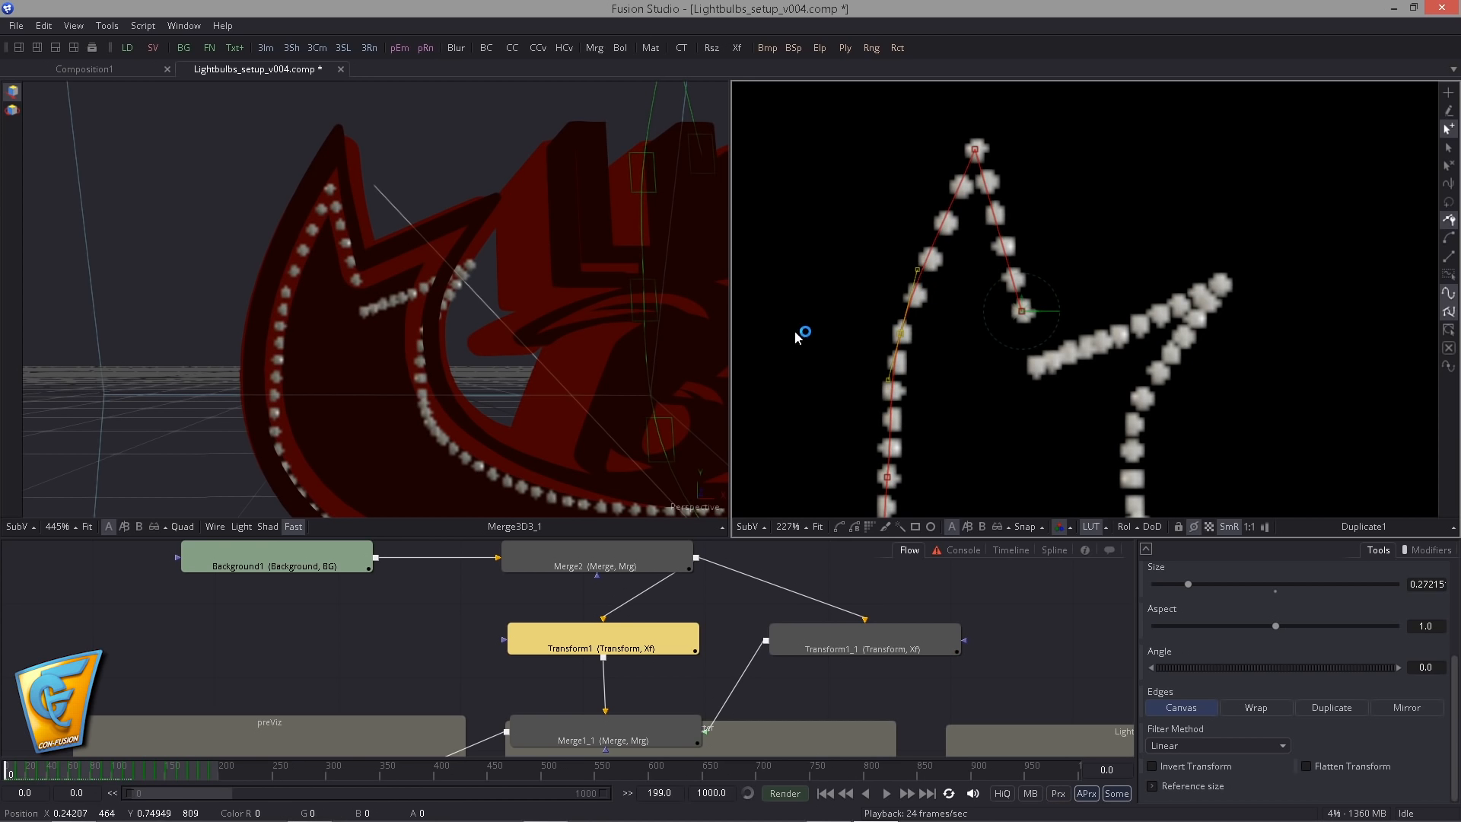
# - Shift Transform1's path points around the tail's lower outer bend so the bulbs follow the rim
pyautogui.moveTo(860, 512); pyautogui.dragTo(941, 340)
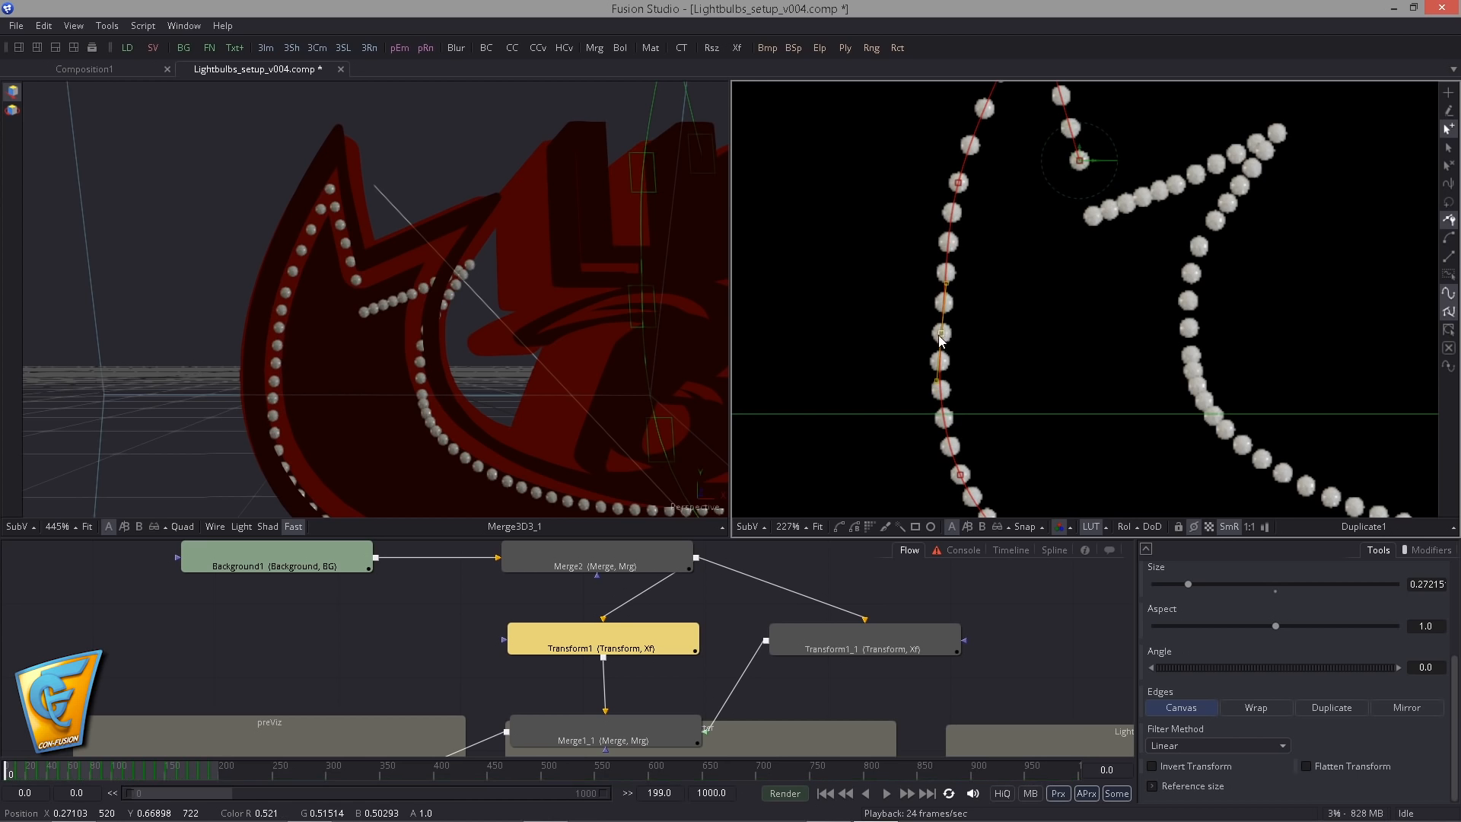
pyautogui.moveTo(929, 494); pyautogui.dragTo(898, 289)
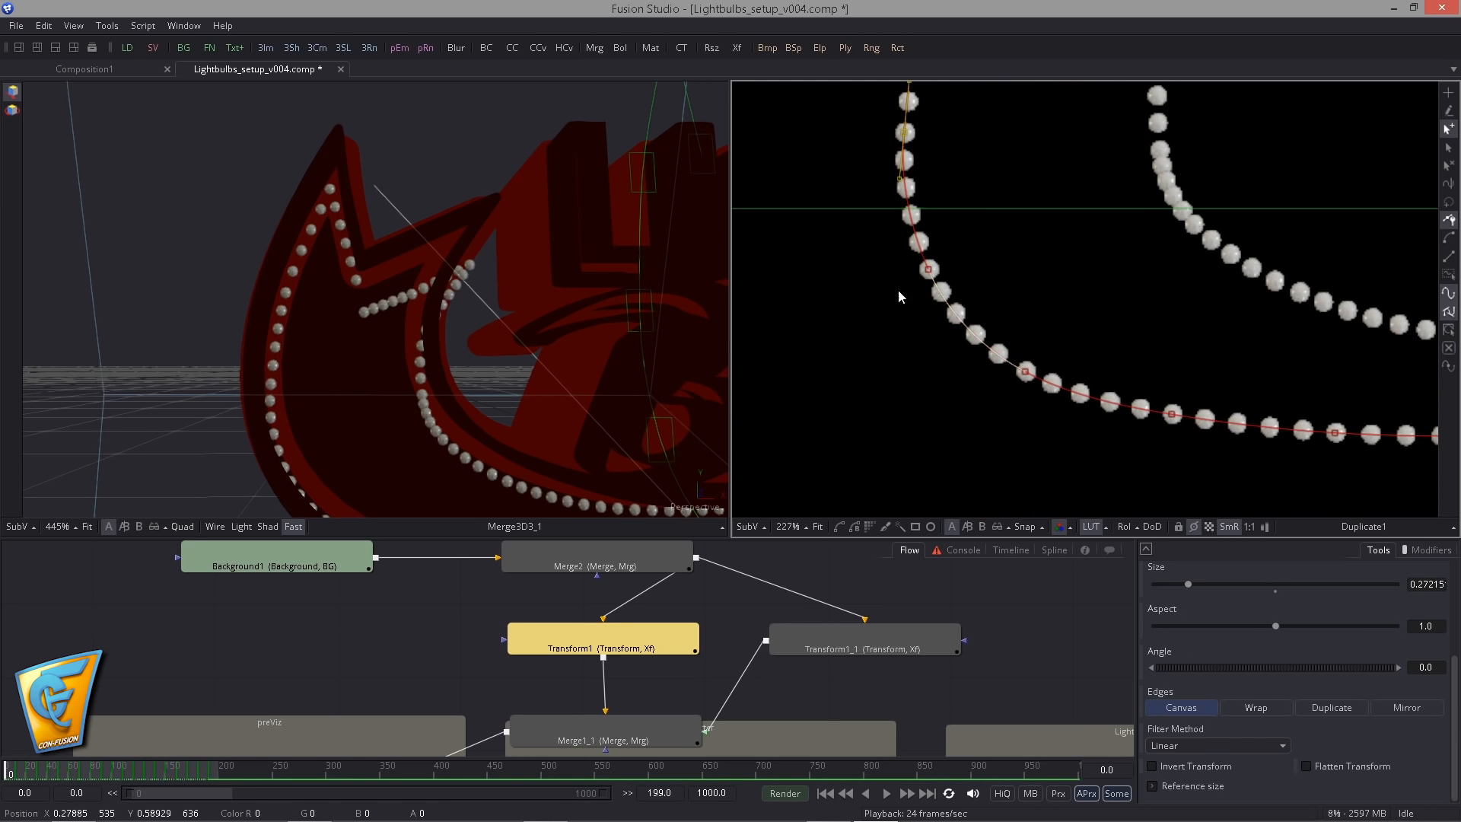
pyautogui.click(929, 269)
pyautogui.moveTo(619, 270); pyautogui.dragTo(595, 162)
pyautogui.moveTo(926, 275); pyautogui.dragTo(951, 267)
pyautogui.moveTo(1025, 372); pyautogui.dragTo(1044, 369)
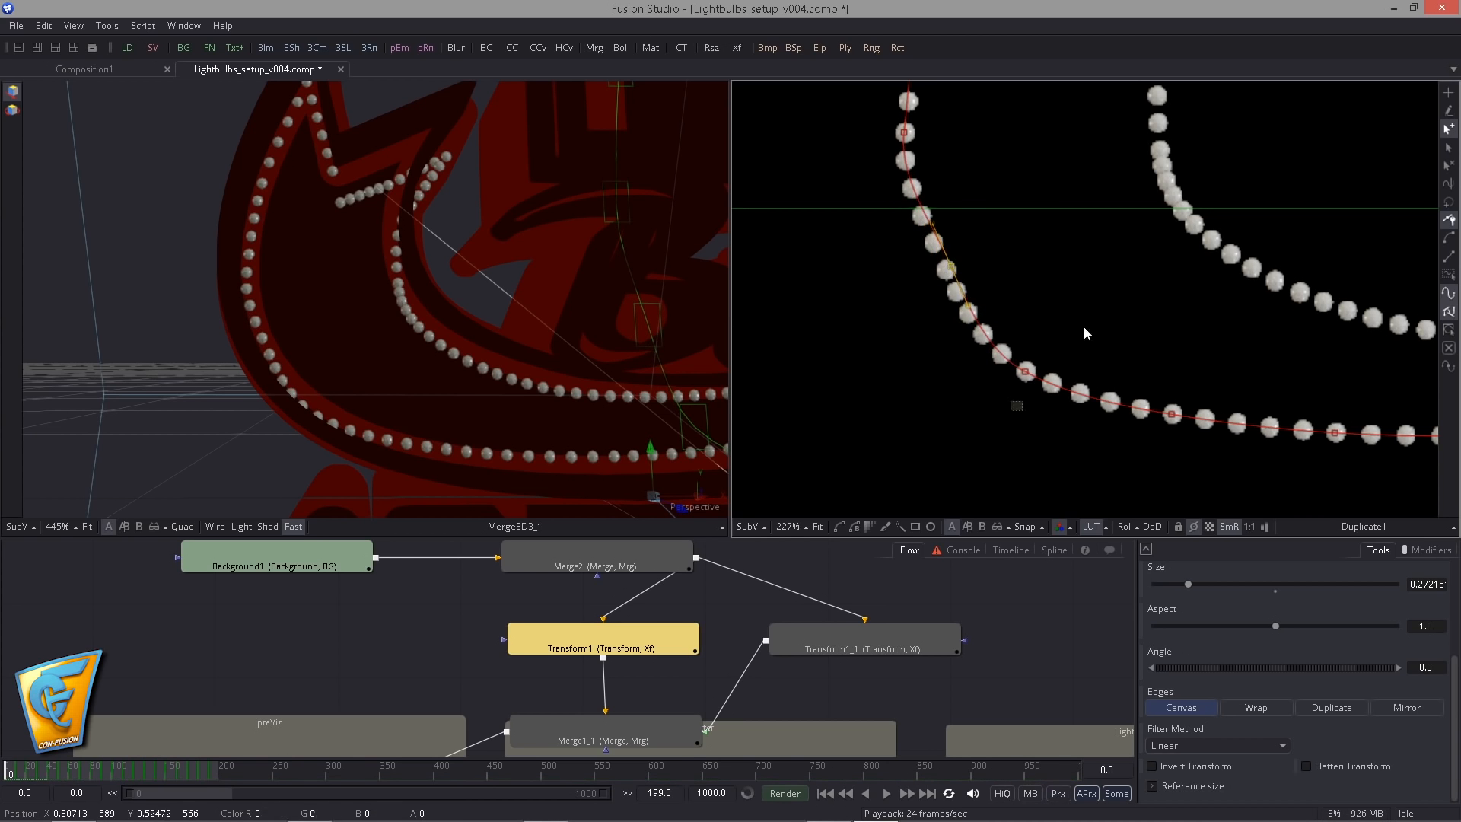
# - Reposition Transform1's path points along the arrow's lower rim from the tail bend toward the middle of the shaft
pyautogui.moveTo(1200, 439); pyautogui.dragTo(972, 370)
pyautogui.moveTo(1110, 402); pyautogui.dragTo(1071, 393)
pyautogui.moveTo(1047, 477); pyautogui.dragTo(924, 449)
pyautogui.moveTo(1119, 362); pyautogui.dragTo(1123, 388)
pyautogui.moveTo(531, 354); pyautogui.dragTo(273, 257)
pyautogui.moveTo(1183, 426); pyautogui.dragTo(974, 426)
pyautogui.moveTo(965, 427)
pyautogui.mouseDown()
pyautogui.moveTo(1016, 361)
pyautogui.moveTo(1034, 381)
pyautogui.moveTo(1015, 367)
pyautogui.mouseUp()
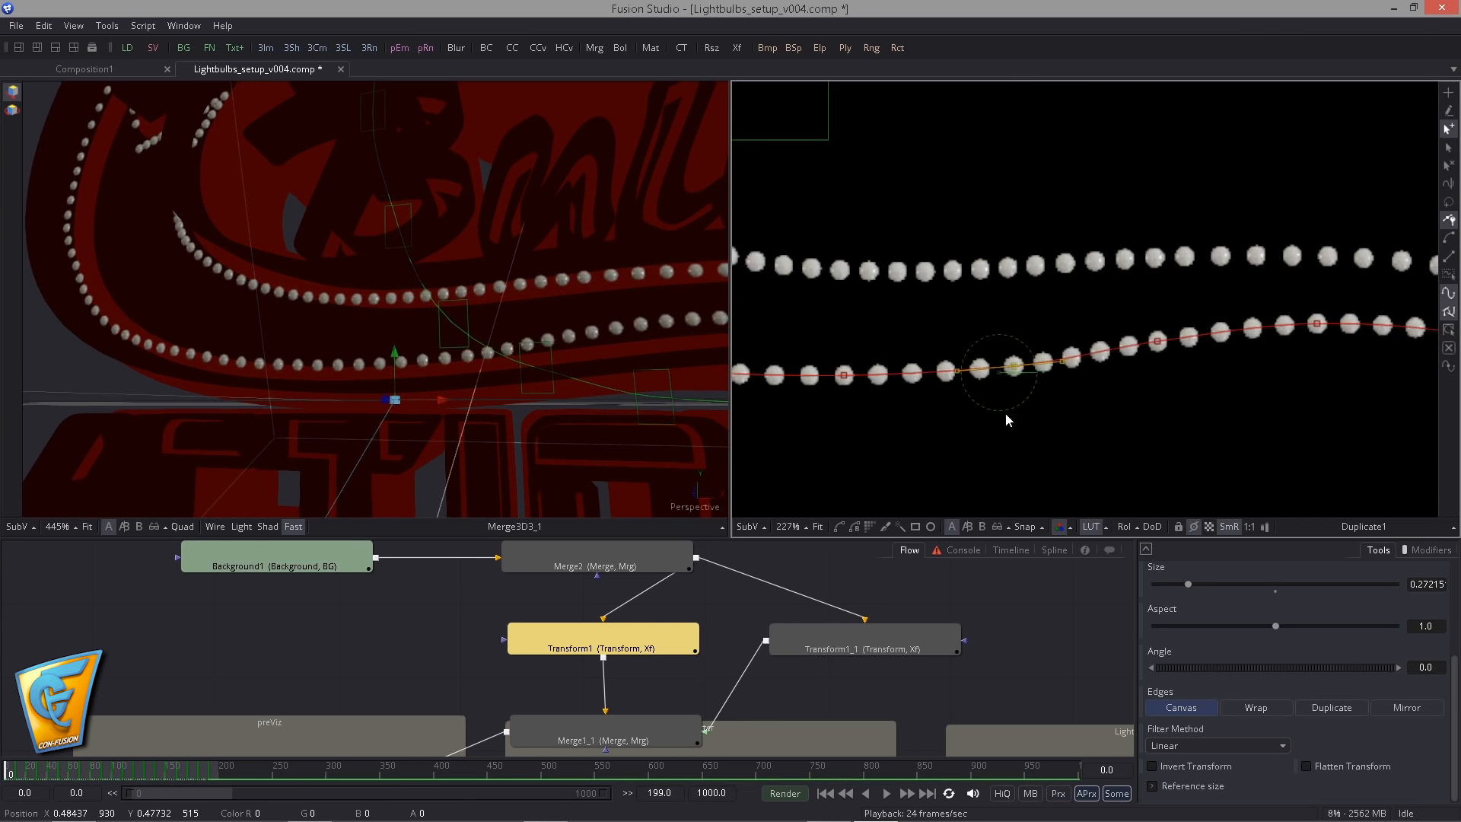
# - Refine the lower-rim path points just after the tail bend to even out the curve of bulbs
pyautogui.scroll(-2, 1141, 399)
pyautogui.moveTo(868, 419); pyautogui.dragTo(1062, 321)
pyautogui.moveTo(910, 386); pyautogui.dragTo(913, 395)
pyautogui.moveTo(862, 347); pyautogui.dragTo(979, 355)
pyautogui.moveTo(871, 384); pyautogui.dragTo(824, 383)
pyautogui.moveTo(1067, 438); pyautogui.dragTo(1270, 452)
pyautogui.click(937, 377)
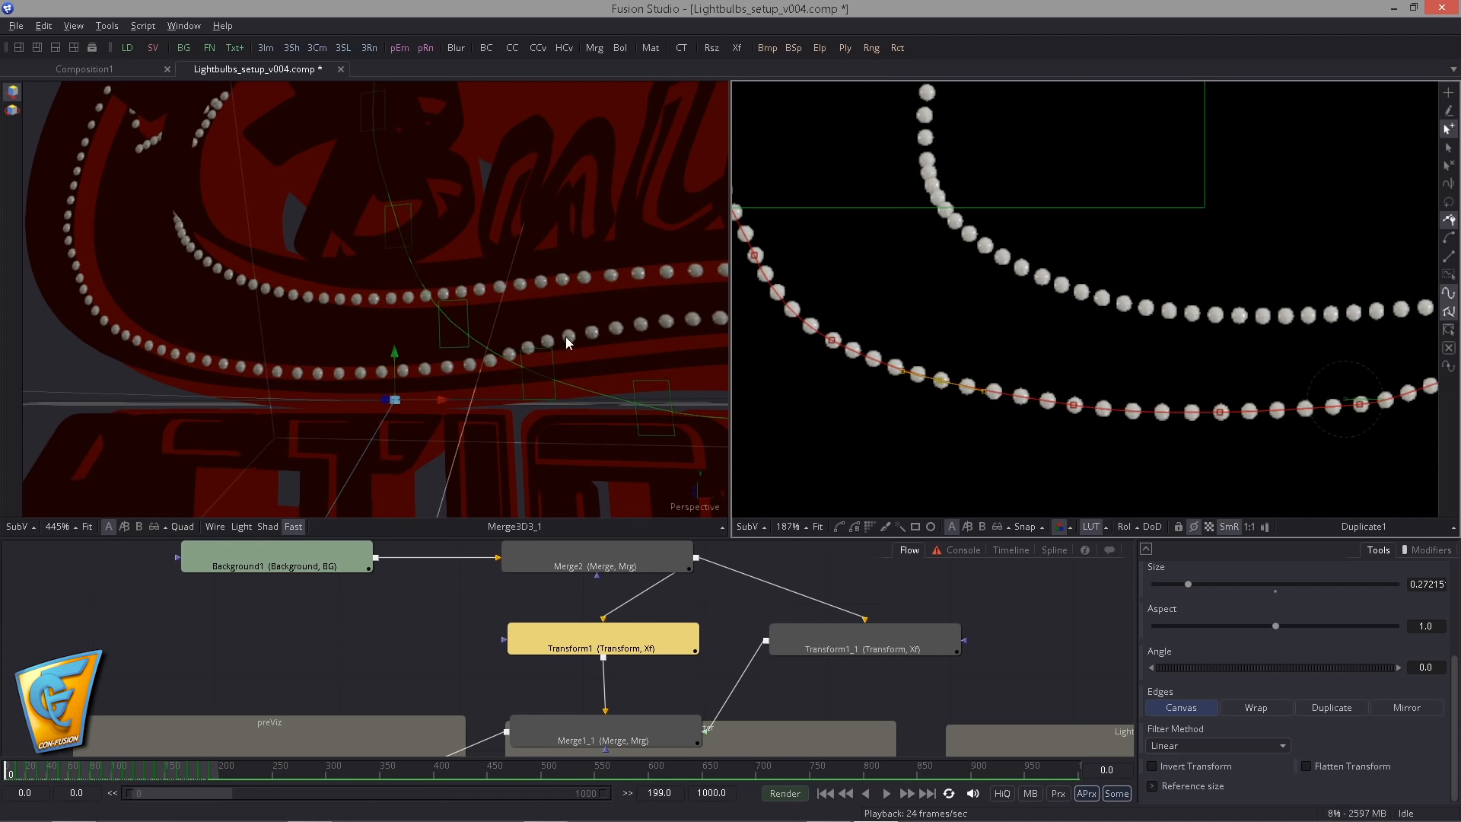
# - Lower Transform1's path points along the middle of the arrow above the word ACTION to match the lower rim
pyautogui.moveTo(565, 337); pyautogui.dragTo(387, 350)
pyautogui.scroll(-5, 228, 653)
pyautogui.moveTo(228, 653); pyautogui.dragTo(1068, 391)
pyautogui.click(350, 622)
pyautogui.moveTo(327, 414); pyautogui.dragTo(187, 407)
pyautogui.moveTo(168, 404); pyautogui.dragTo(372, 437)
pyautogui.moveTo(949, 627); pyautogui.dragTo(487, 670)
pyautogui.scroll(5, 480, 662)
pyautogui.click(478, 661)
pyautogui.moveTo(852, 328); pyautogui.dragTo(946, 343)
pyautogui.moveTo(358, 319); pyautogui.dragTo(320, 327)
pyautogui.moveTo(853, 275); pyautogui.dragTo(843, 273)
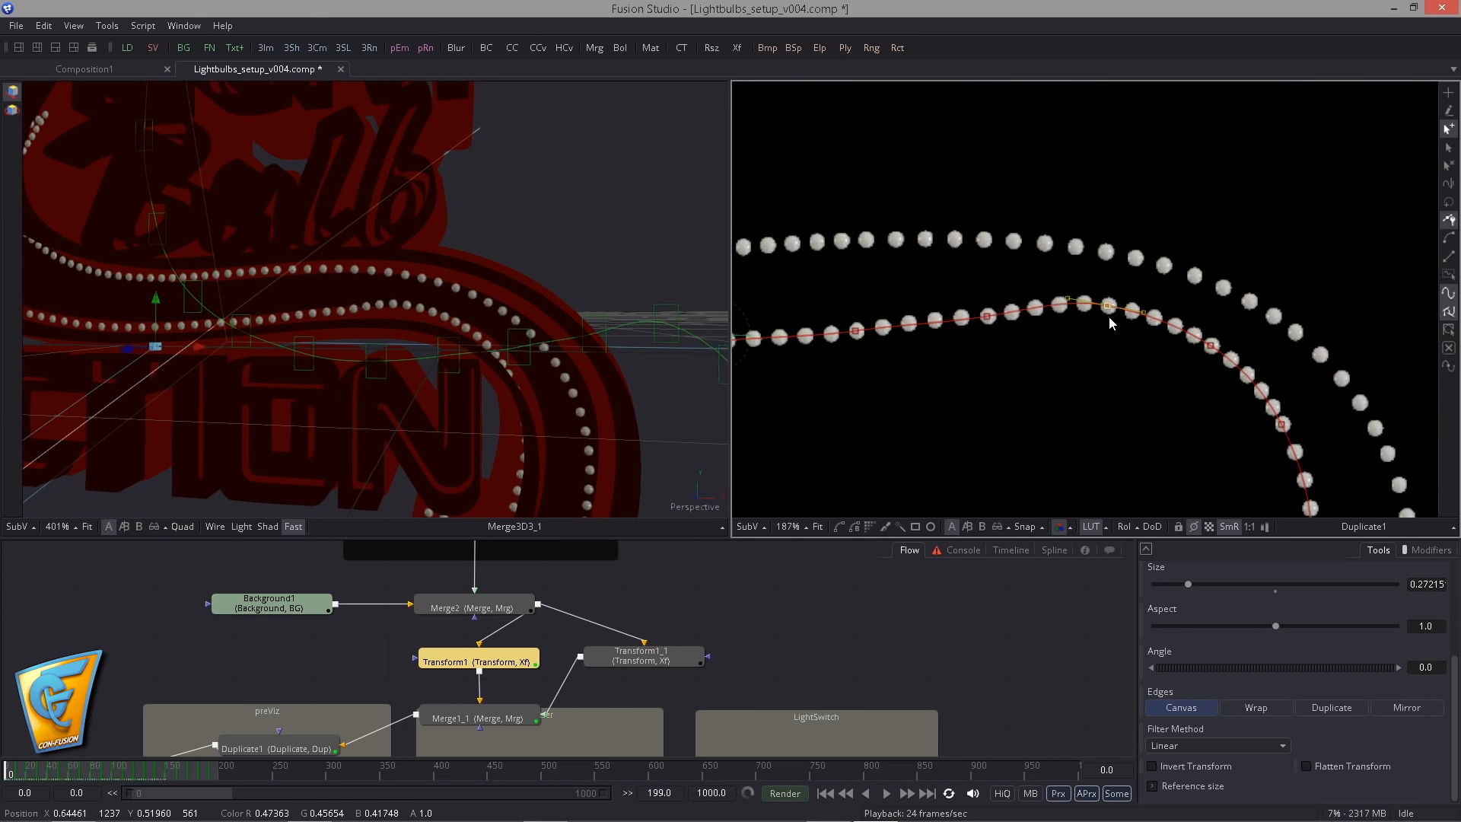
pyautogui.moveTo(1109, 317); pyautogui.dragTo(1114, 321)
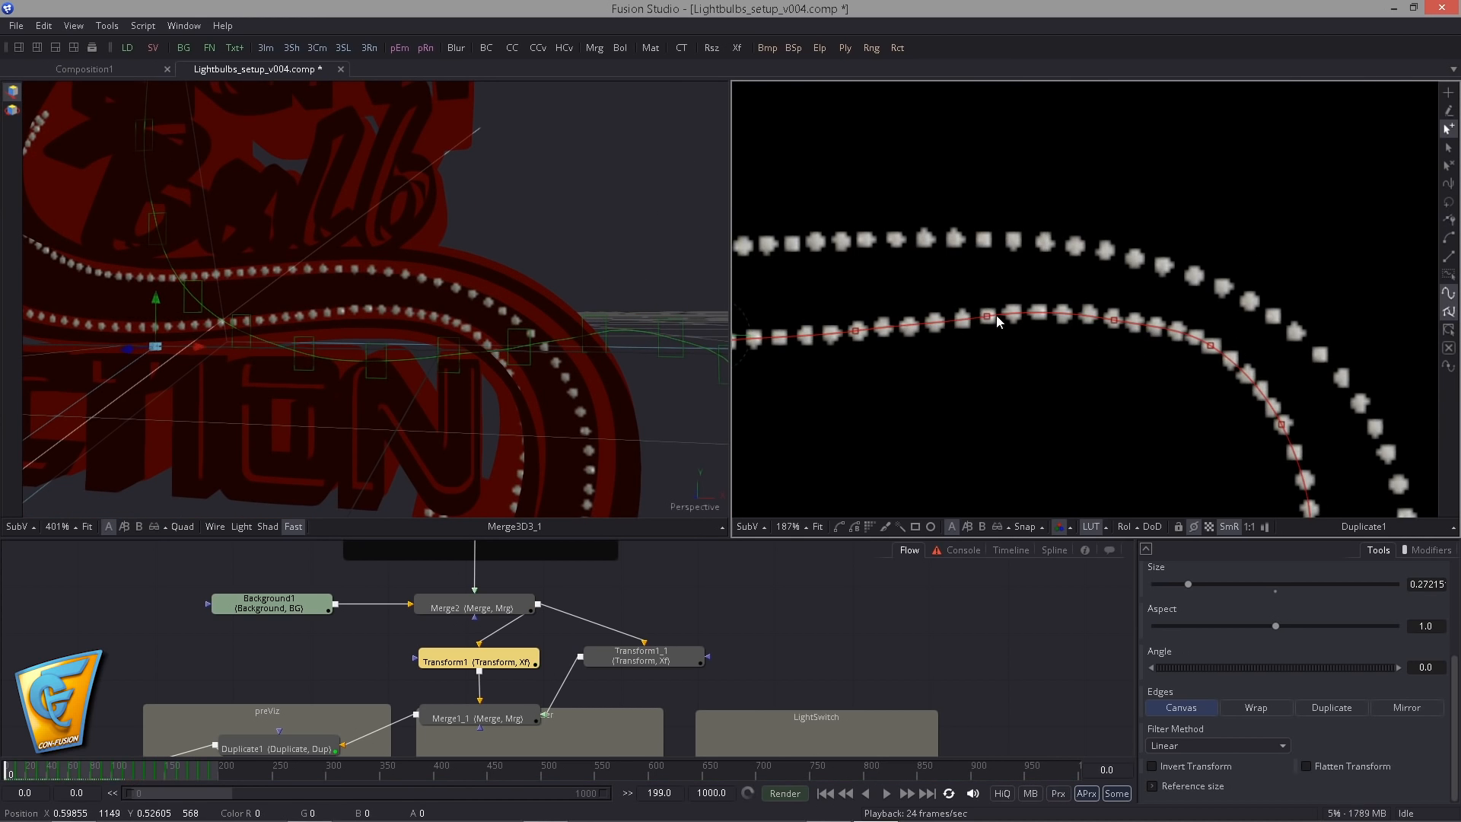
pyautogui.moveTo(987, 315); pyautogui.dragTo(988, 320)
# - Adjust Transform1's path points around the inner side of the arrow's downward bend to follow the rim
pyautogui.moveTo(1253, 325); pyautogui.dragTo(1063, 261)
pyautogui.moveTo(1020, 281); pyautogui.dragTo(1036, 316)
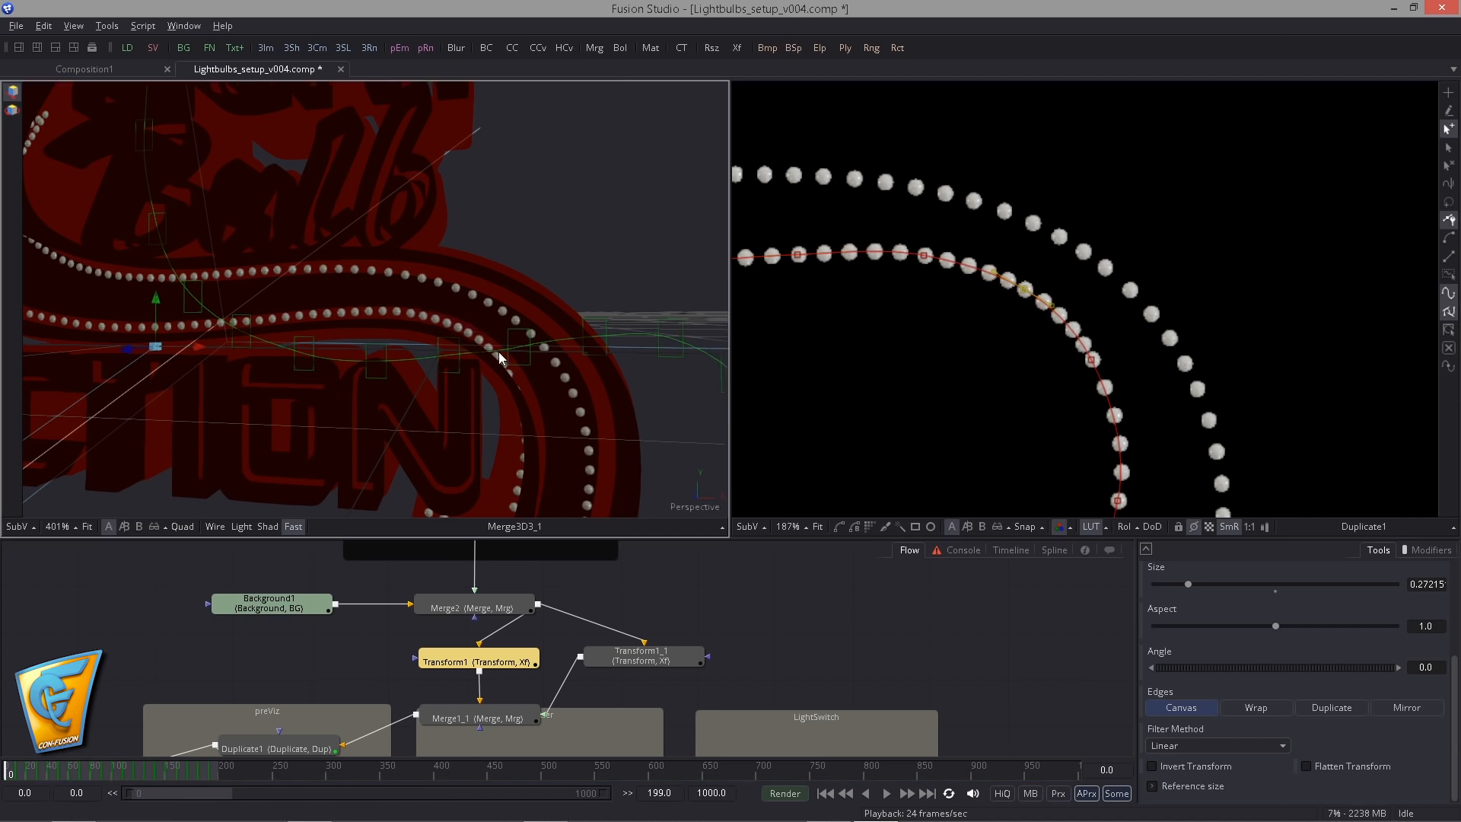
pyautogui.moveTo(647, 335); pyautogui.dragTo(613, 344)
pyautogui.moveTo(1091, 361); pyautogui.dragTo(995, 277)
pyautogui.moveTo(1042, 244); pyautogui.dragTo(1050, 244)
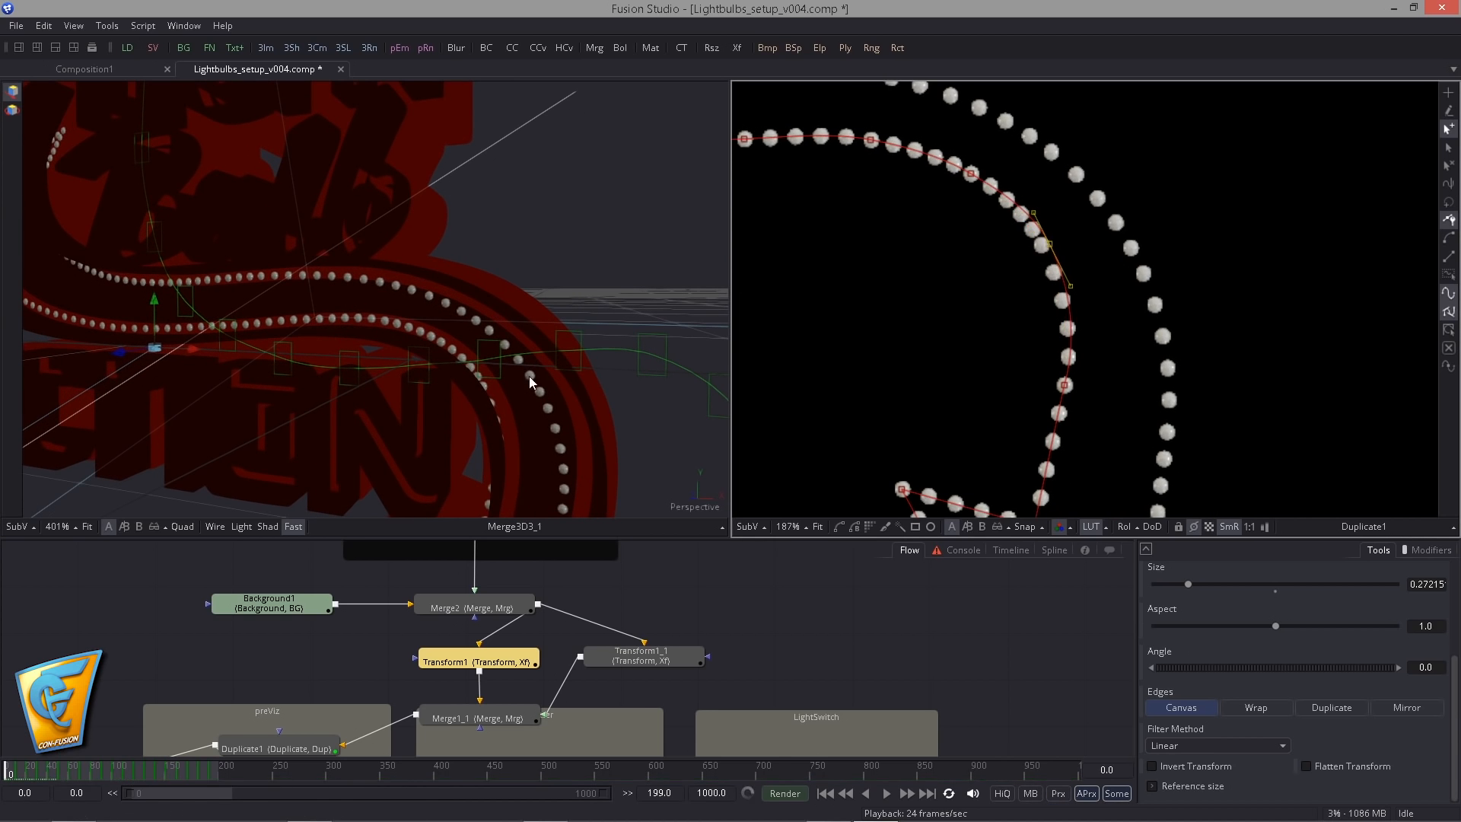
pyautogui.moveTo(530, 373); pyautogui.dragTo(518, 375)
pyautogui.moveTo(1049, 245); pyautogui.dragTo(1056, 243)
pyautogui.click(976, 172)
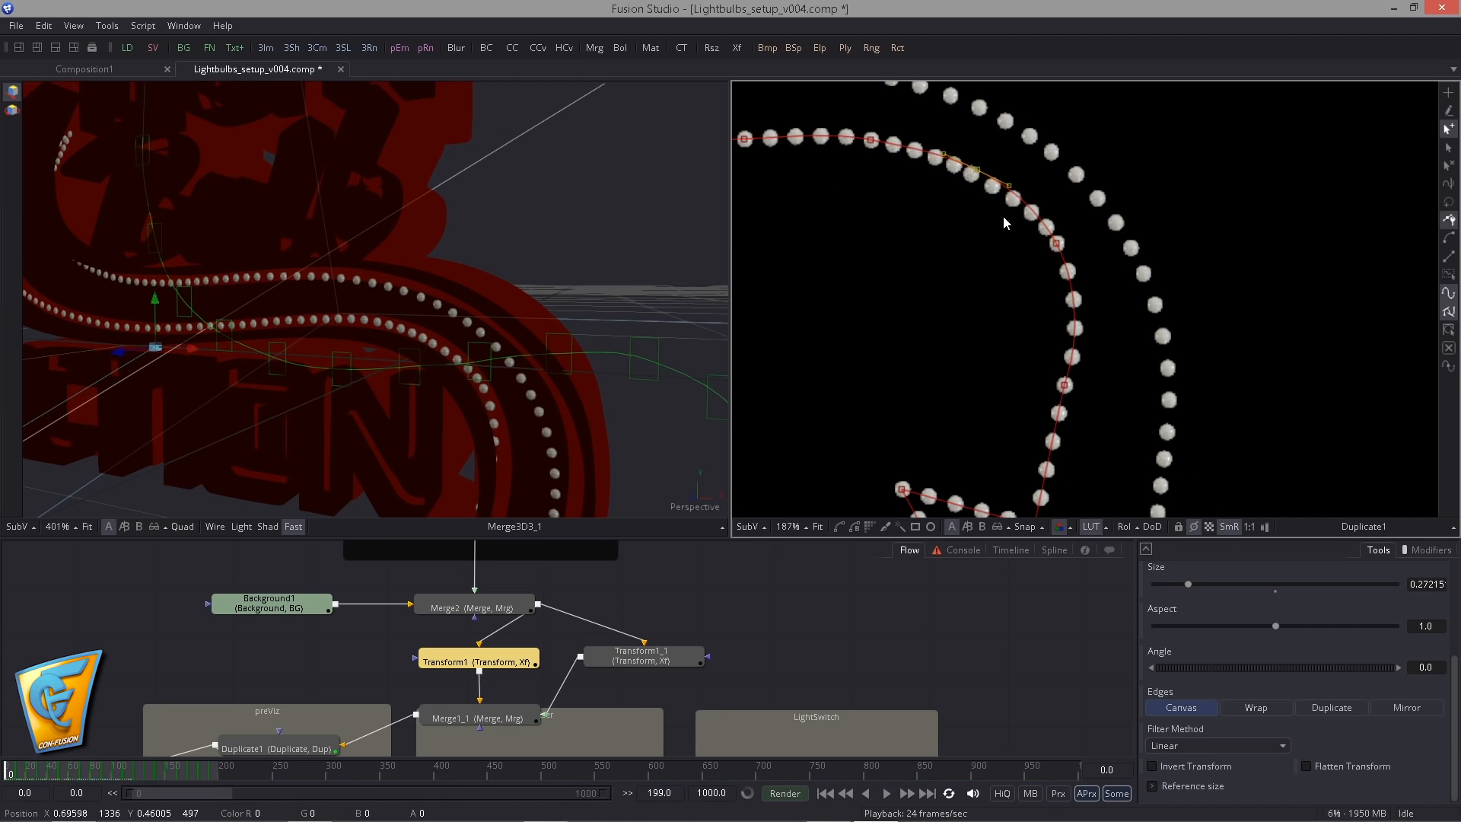
# - Move the path points on the inner side of the shaft leading down to the arrowhead slightly outward
pyautogui.moveTo(1036, 357); pyautogui.dragTo(1035, 200)
pyautogui.moveTo(1063, 227); pyautogui.dragTo(1071, 235)
pyautogui.moveTo(548, 411); pyautogui.dragTo(464, 240)
pyautogui.moveTo(1034, 368); pyautogui.dragTo(1066, 376)
pyautogui.moveTo(1071, 235); pyautogui.dragTo(1080, 244)
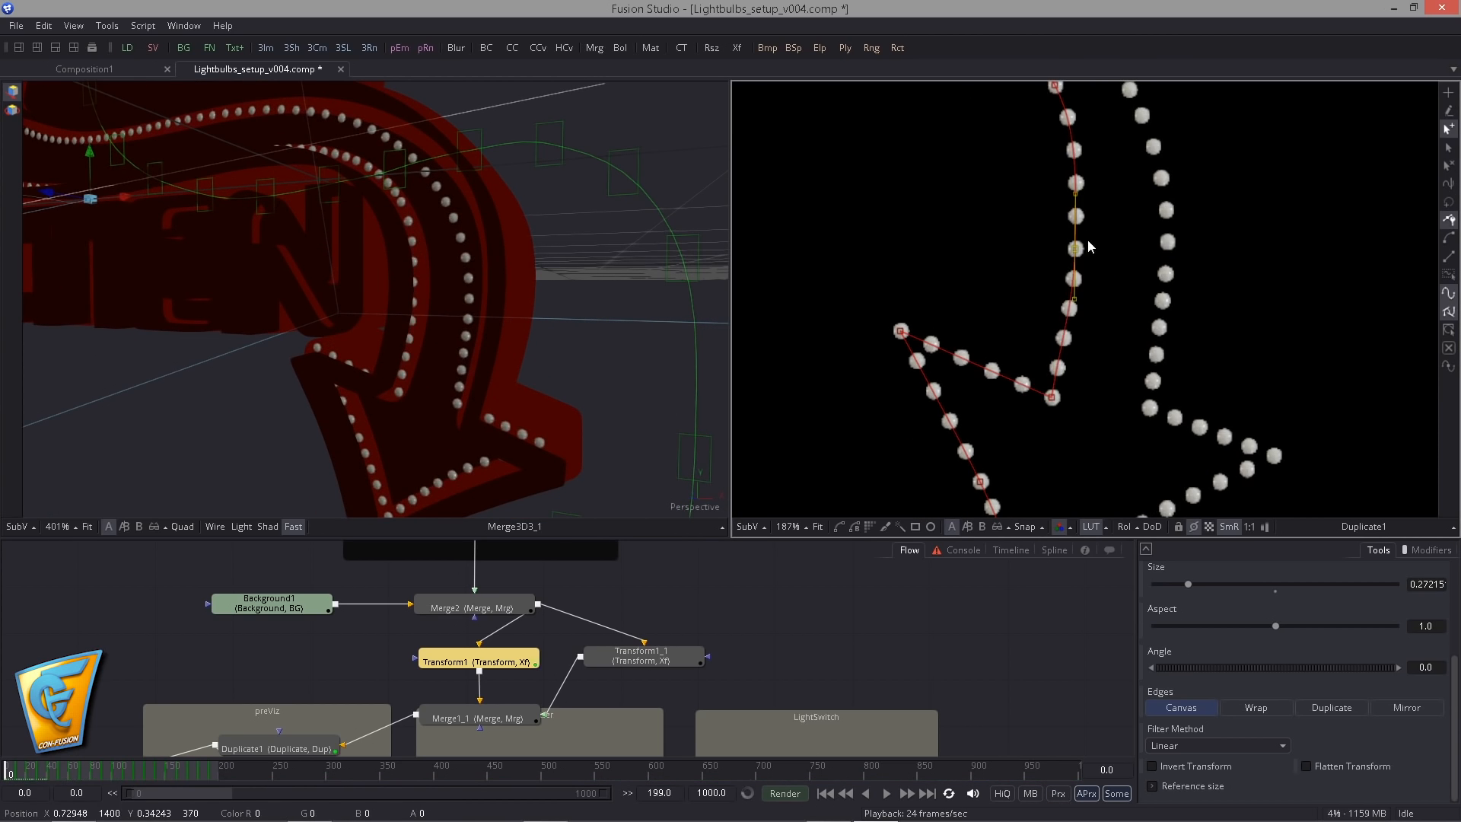
pyautogui.moveTo(1156, 156); pyautogui.dragTo(1166, 228)
pyautogui.moveTo(1065, 160); pyautogui.dragTo(1071, 163)
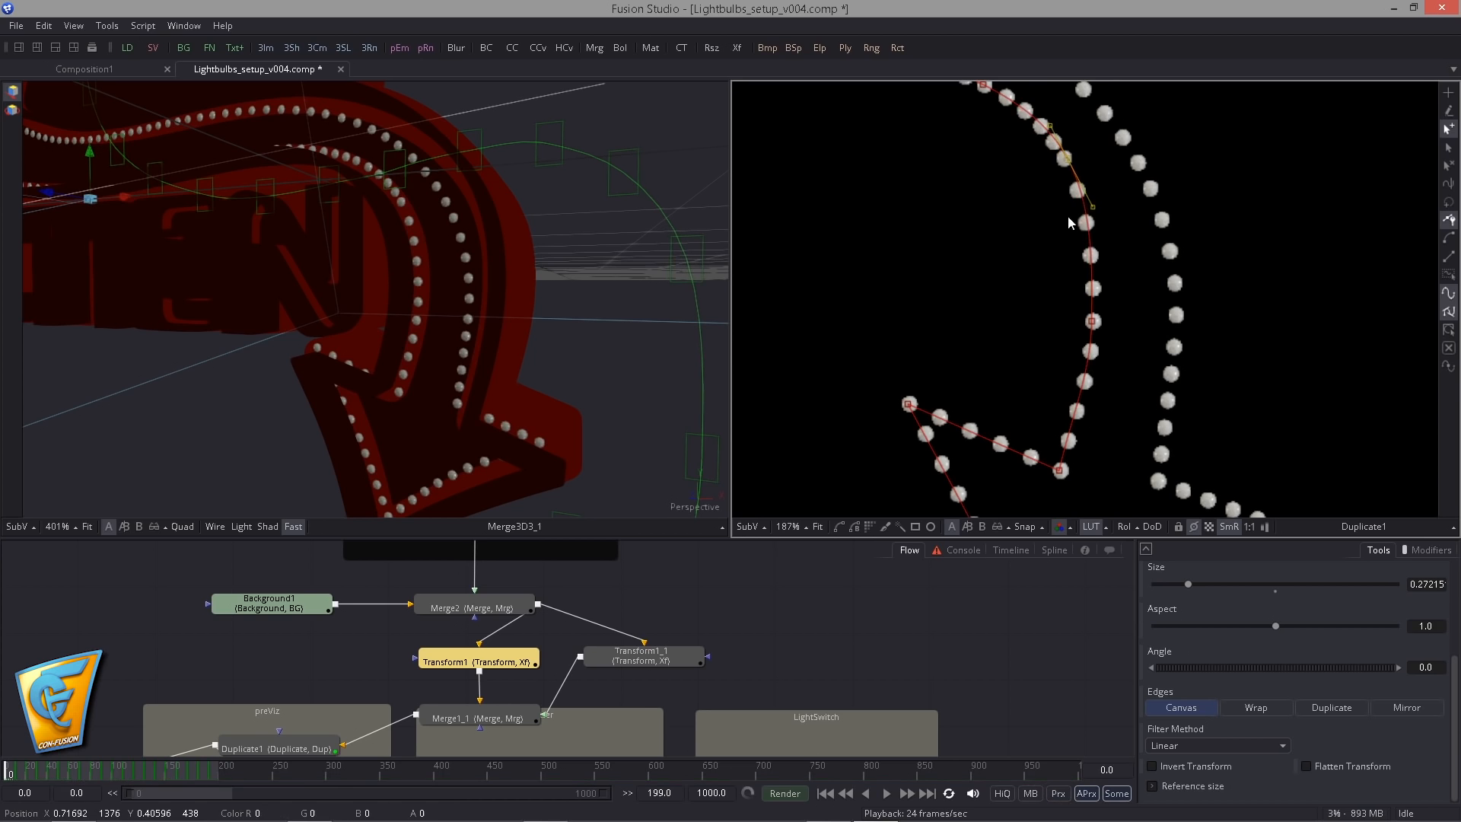
# - Reshape Transform1's path along the arrowhead's inner notch, barb and edge down to the arrow tip
pyautogui.moveTo(1092, 322); pyautogui.dragTo(1128, 217)
pyautogui.moveTo(940, 272); pyautogui.dragTo(979, 324)
pyautogui.moveTo(895, 332); pyautogui.dragTo(826, 258)
pyautogui.moveTo(951, 351); pyautogui.dragTo(958, 353)
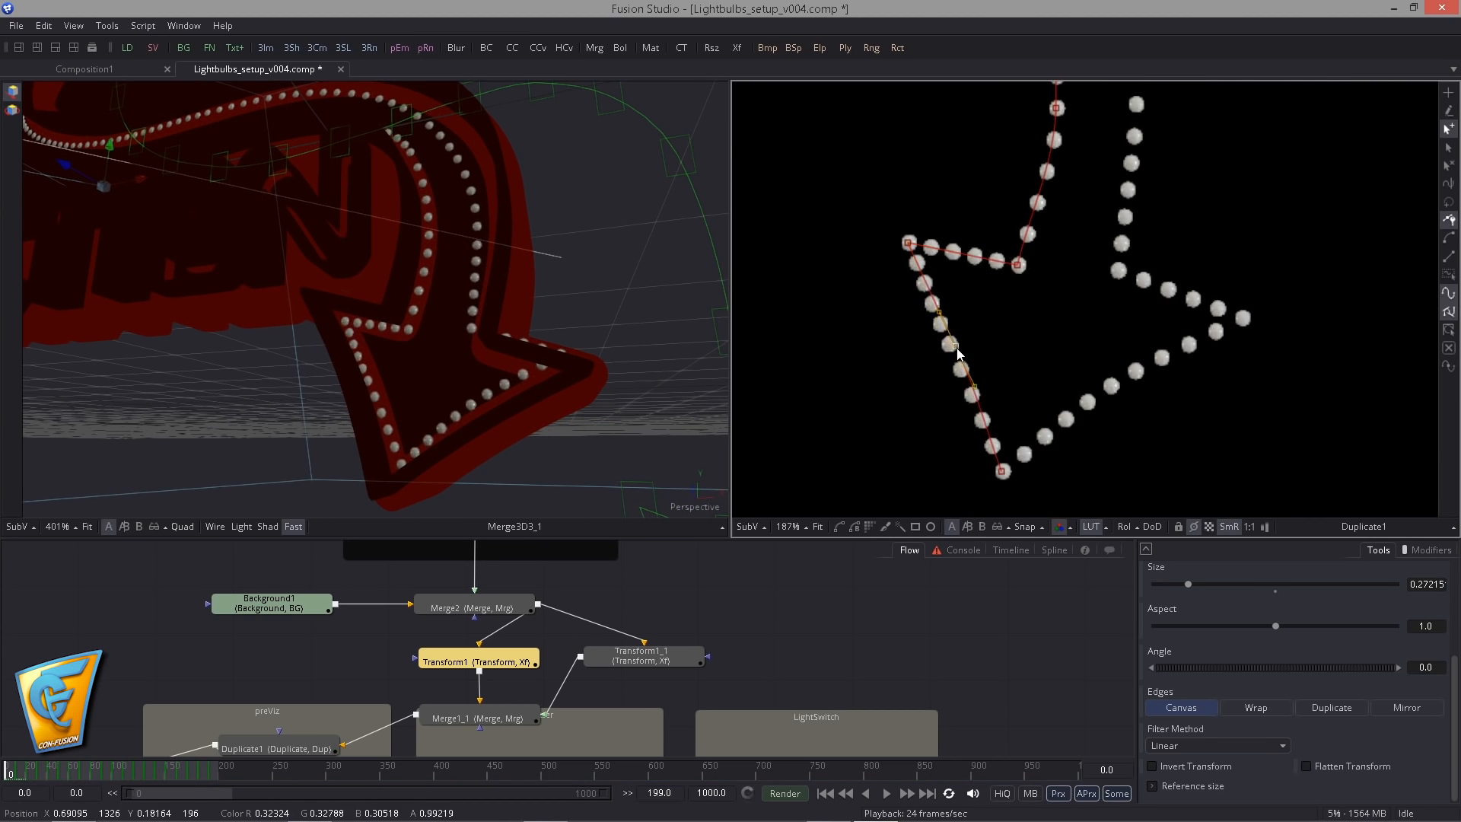
pyautogui.moveTo(623, 349); pyautogui.dragTo(643, 380)
pyautogui.click(1002, 472)
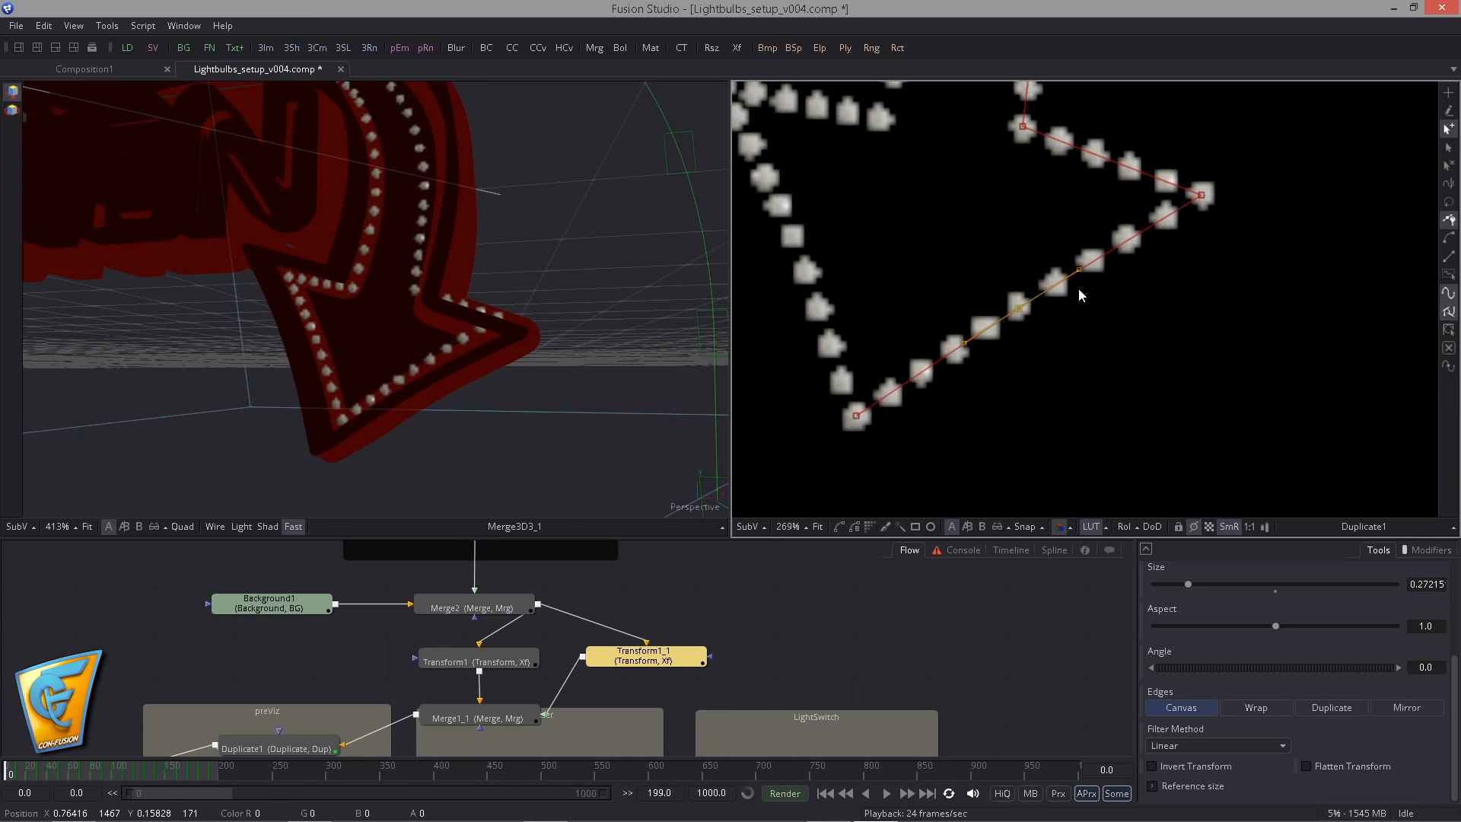
# - Move Transform1_1's path points at the arrowhead's outer barb and adjoining notch to fit inside the sign's edge
pyautogui.click(1201, 212)
pyautogui.moveTo(1200, 211); pyautogui.dragTo(1167, 228)
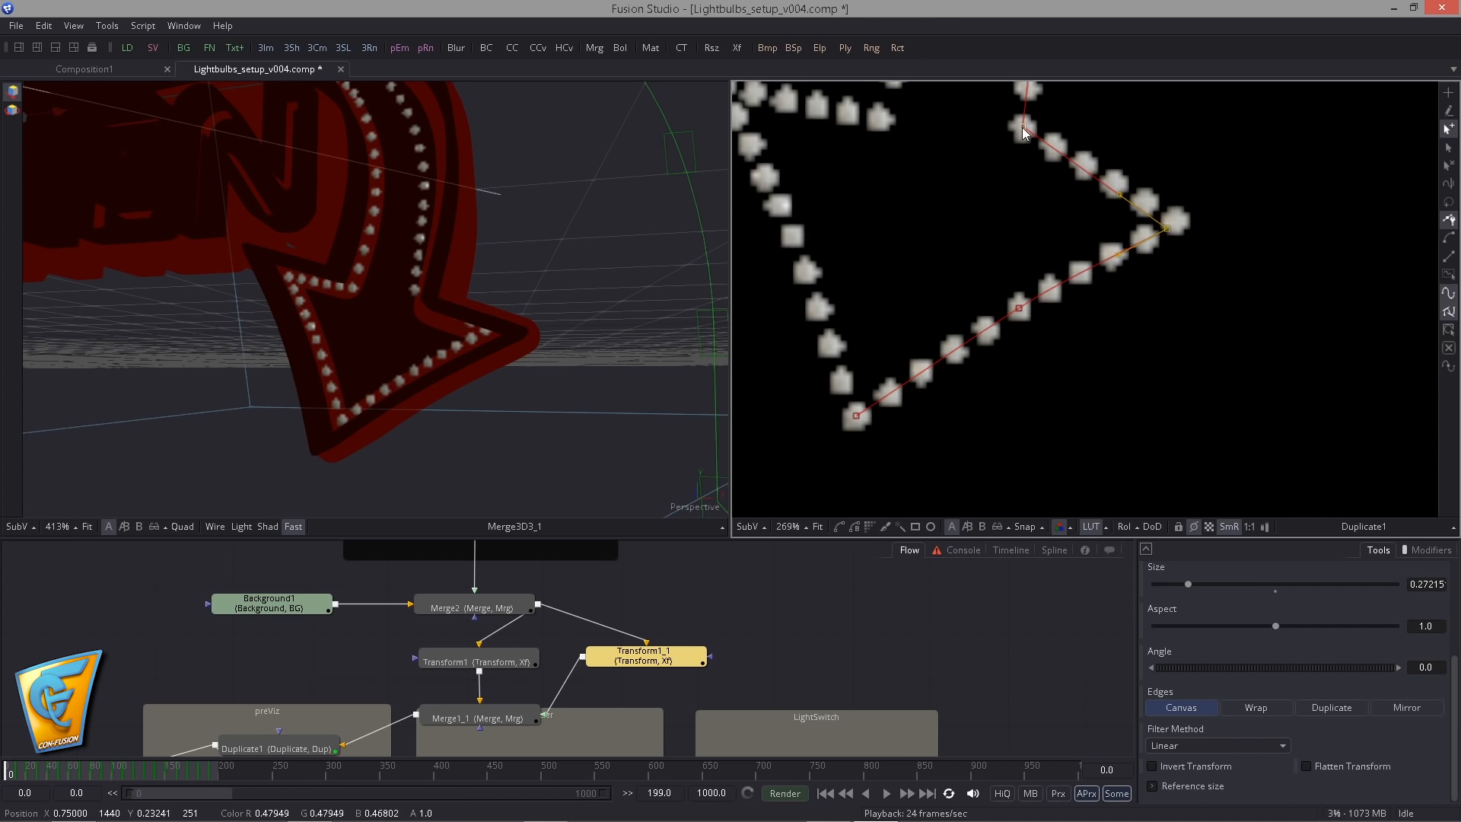
pyautogui.moveTo(1023, 126); pyautogui.dragTo(1027, 172)
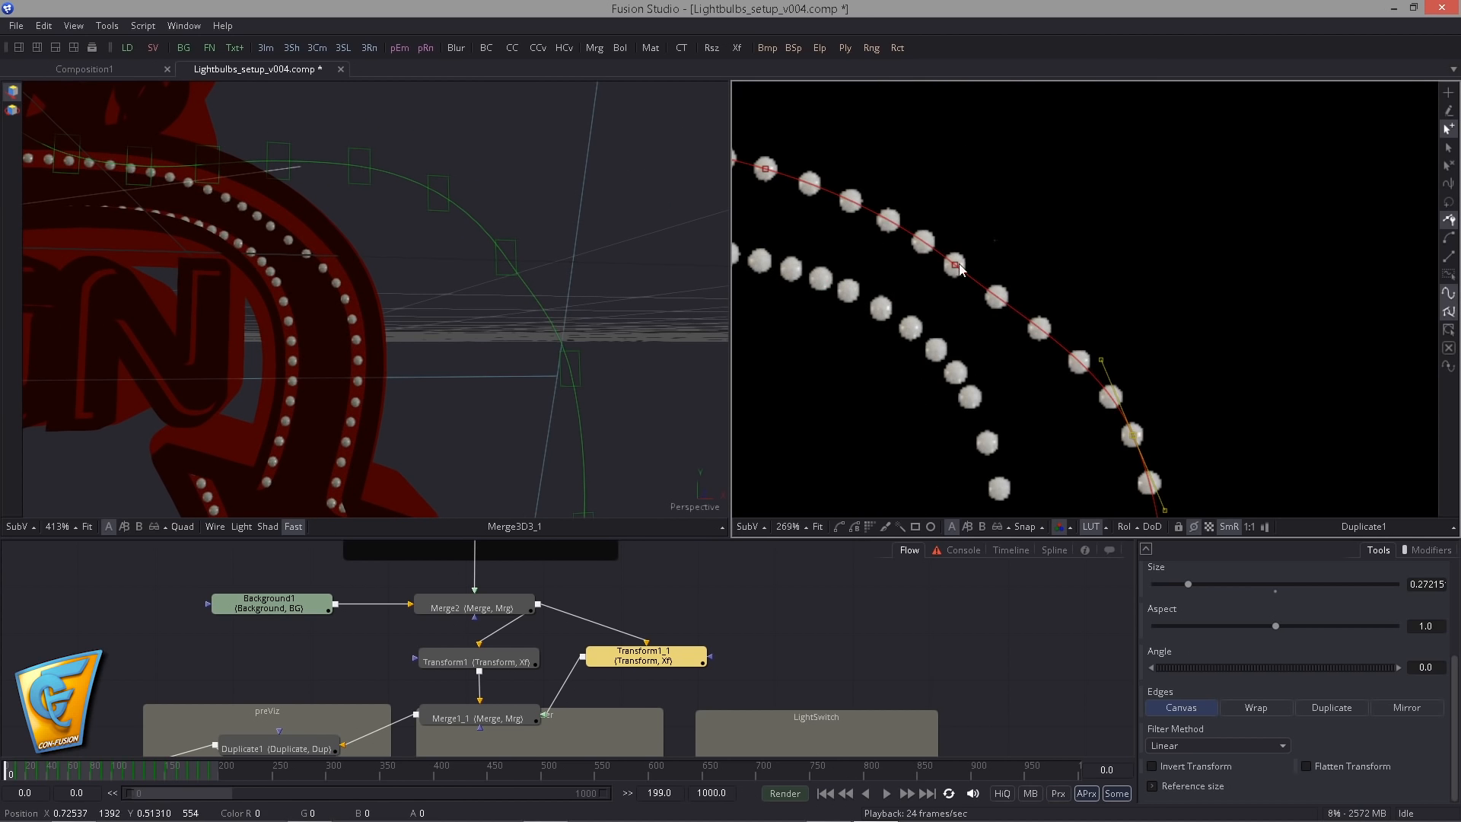
# - Adjust Transform1_1's path points around the arrow's outer bend to follow the rim, and select Transform1 again
pyautogui.moveTo(957, 267); pyautogui.dragTo(989, 248)
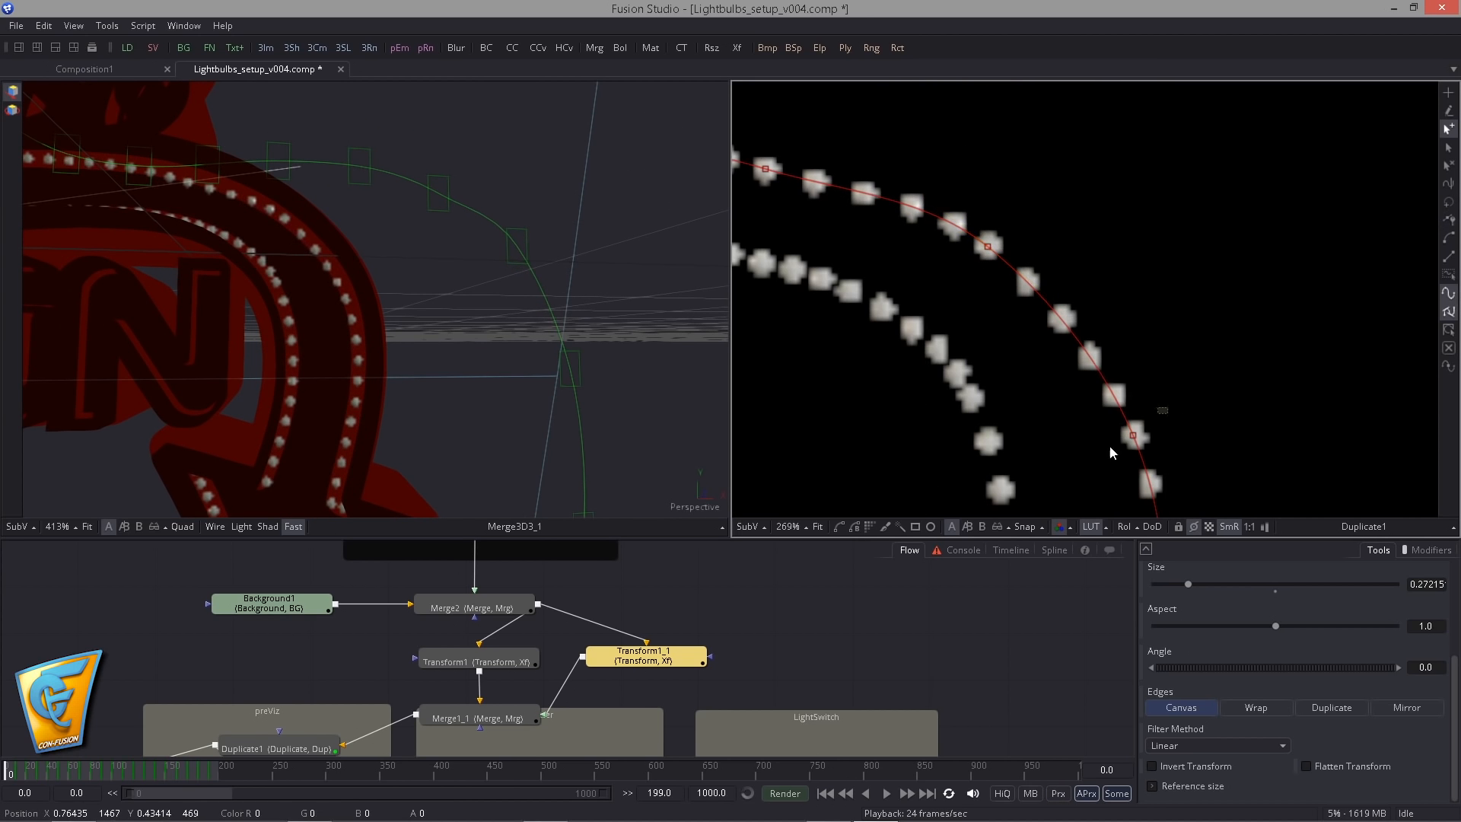
pyautogui.moveTo(1133, 435); pyautogui.dragTo(1133, 429)
pyautogui.moveTo(512, 303); pyautogui.dragTo(544, 323)
pyautogui.click(533, 659)
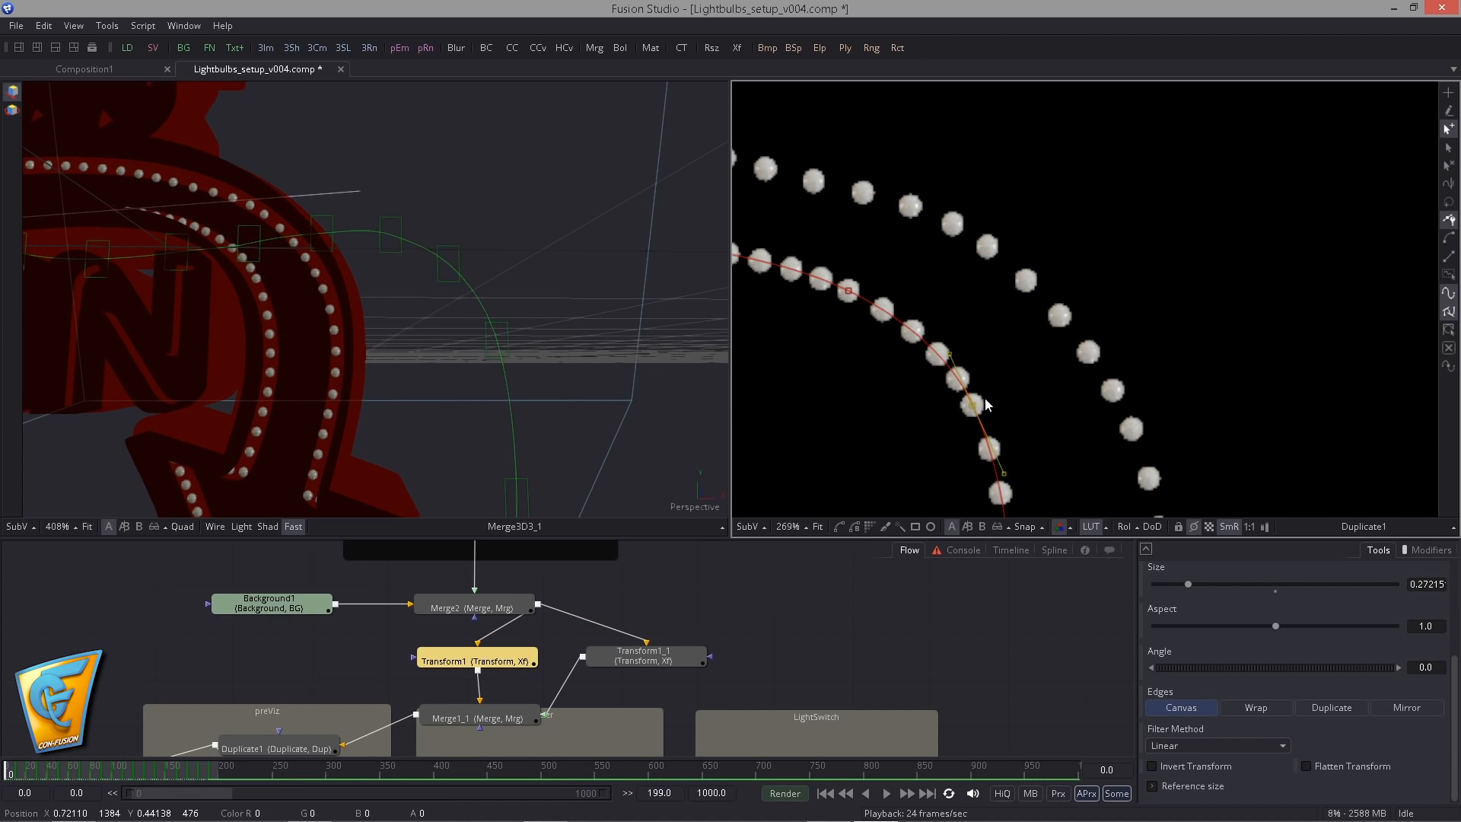
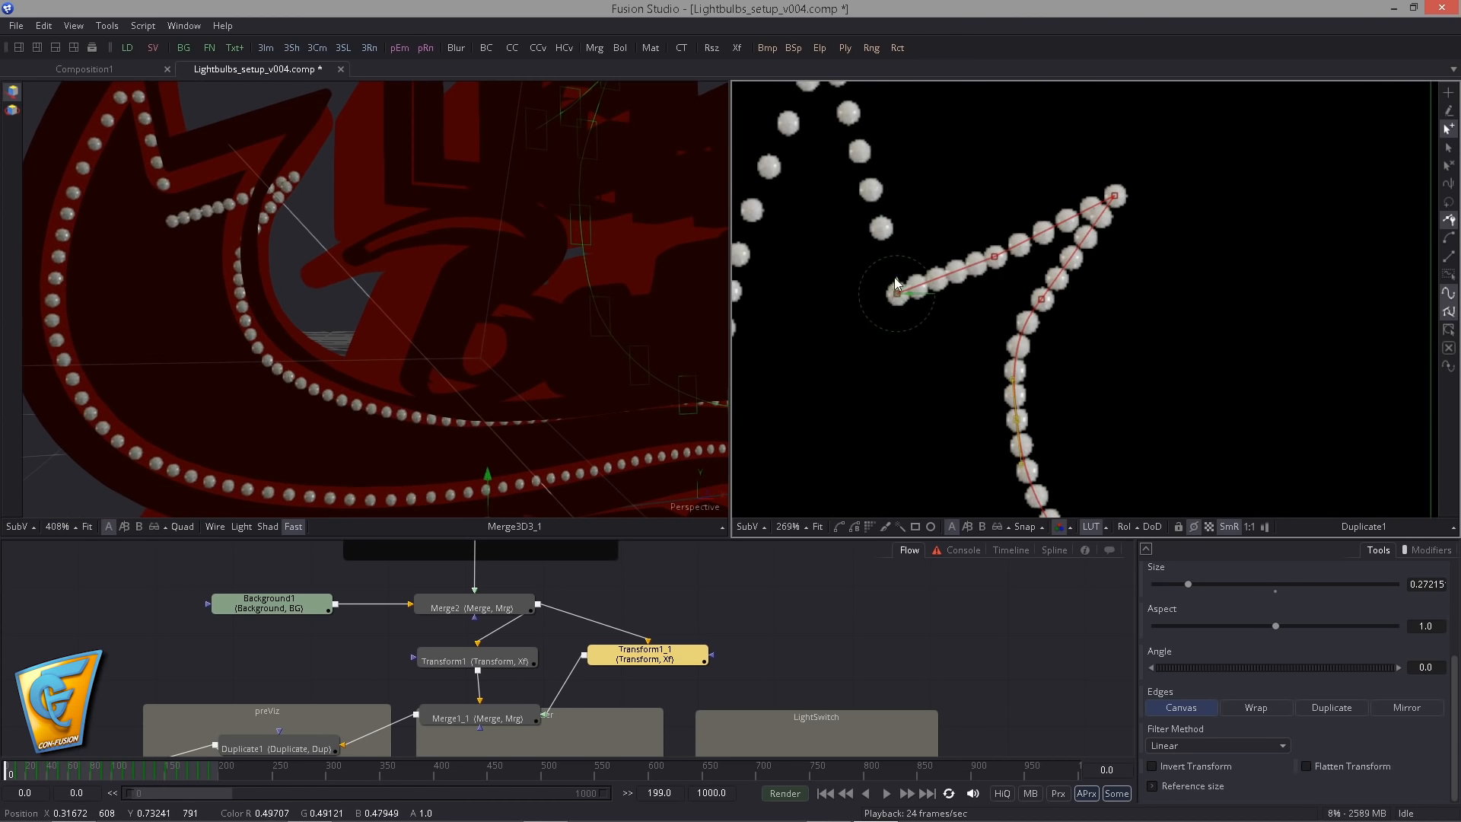
# - Reshape Transform1_1's path along the inner curve just below the tail's barb, undoing the first adjustment and moving the points slightly outward
pyautogui.moveTo(1012, 152); pyautogui.dragTo(1044, 157)
pyautogui.moveTo(1115, 196); pyautogui.dragTo(1107, 132)
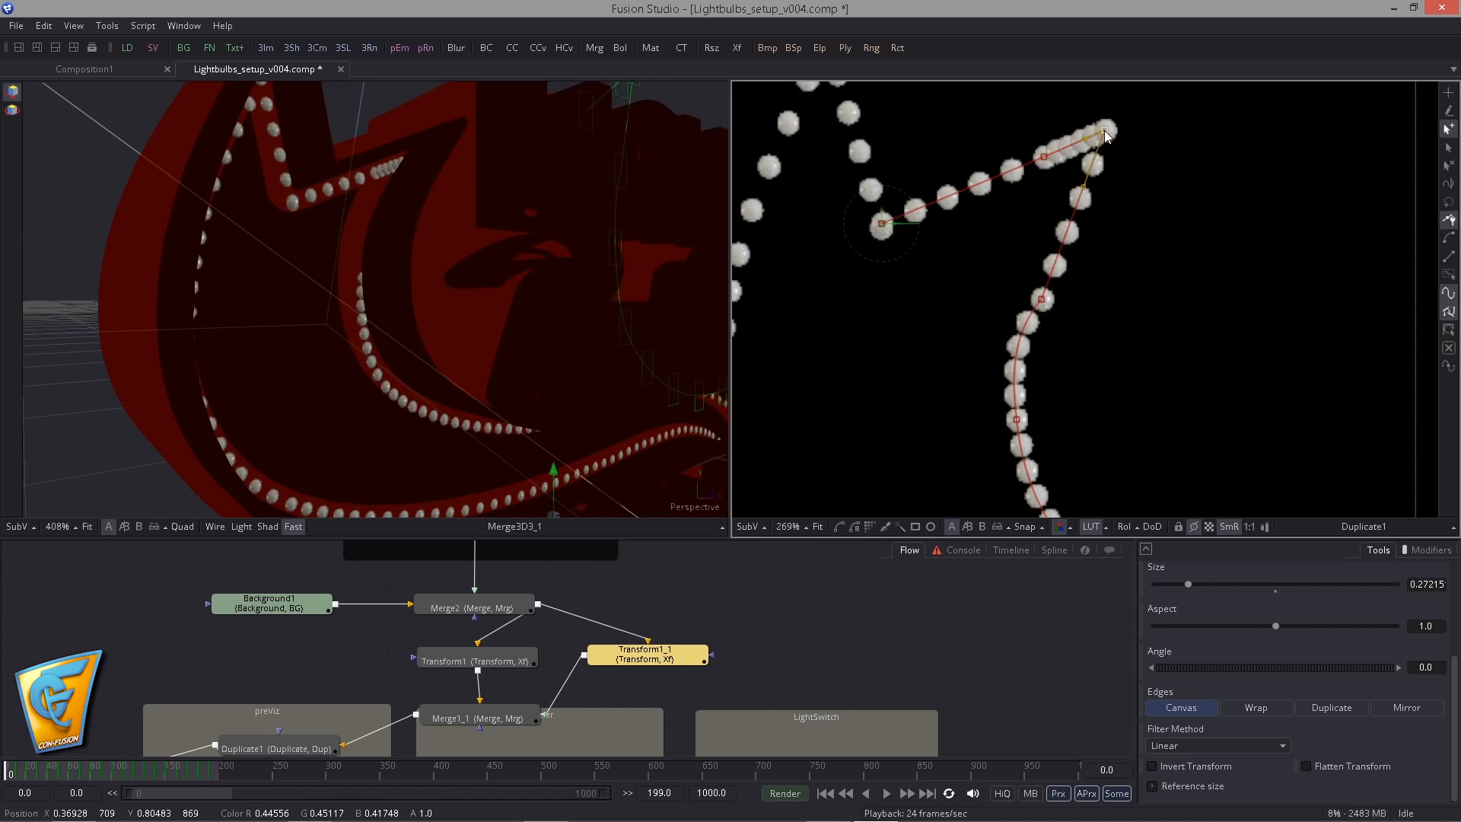
pyautogui.moveTo(1105, 135); pyautogui.dragTo(1083, 131)
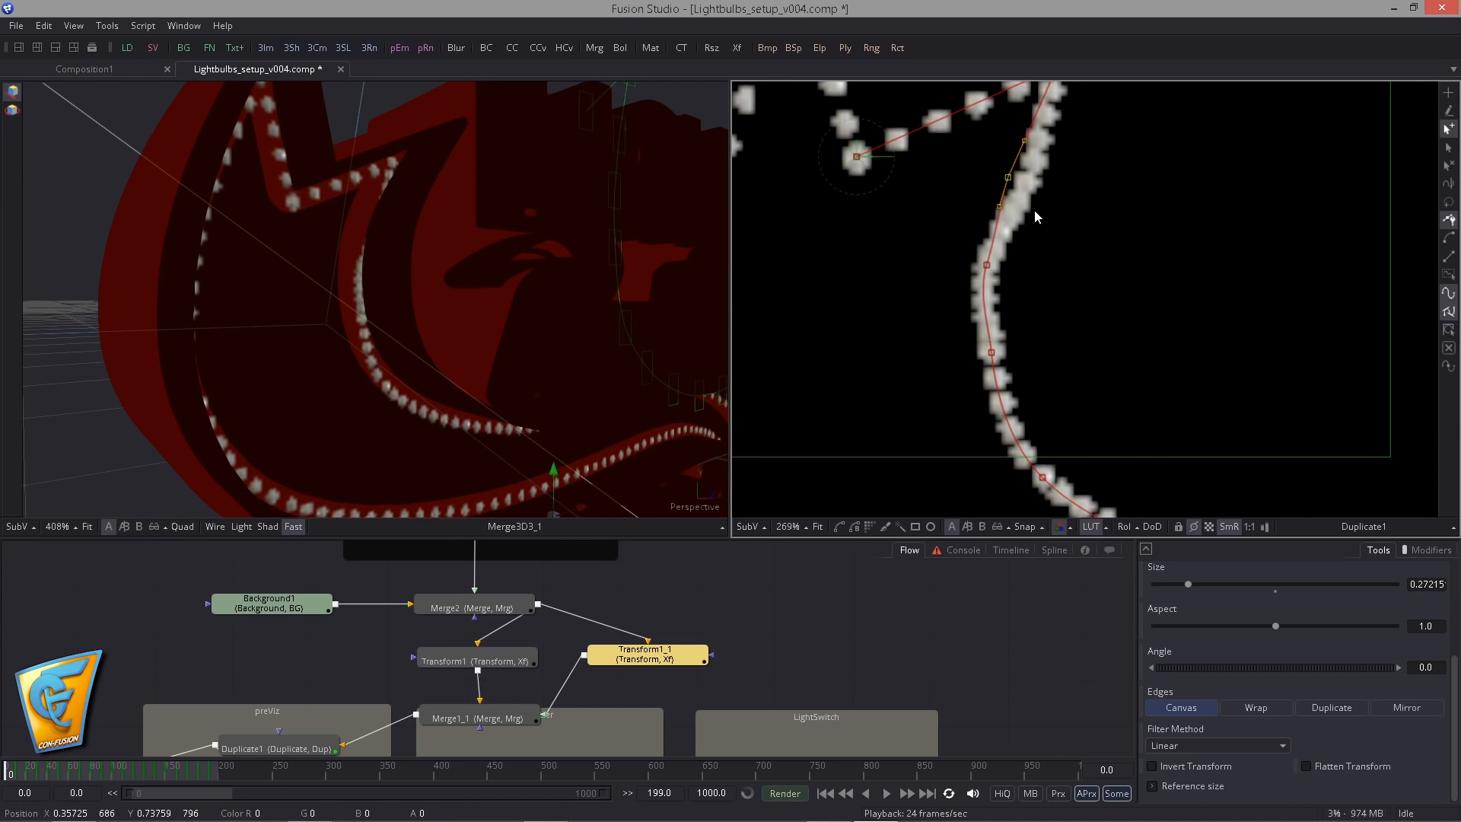
pyautogui.hotkey('ctrl', 'z')
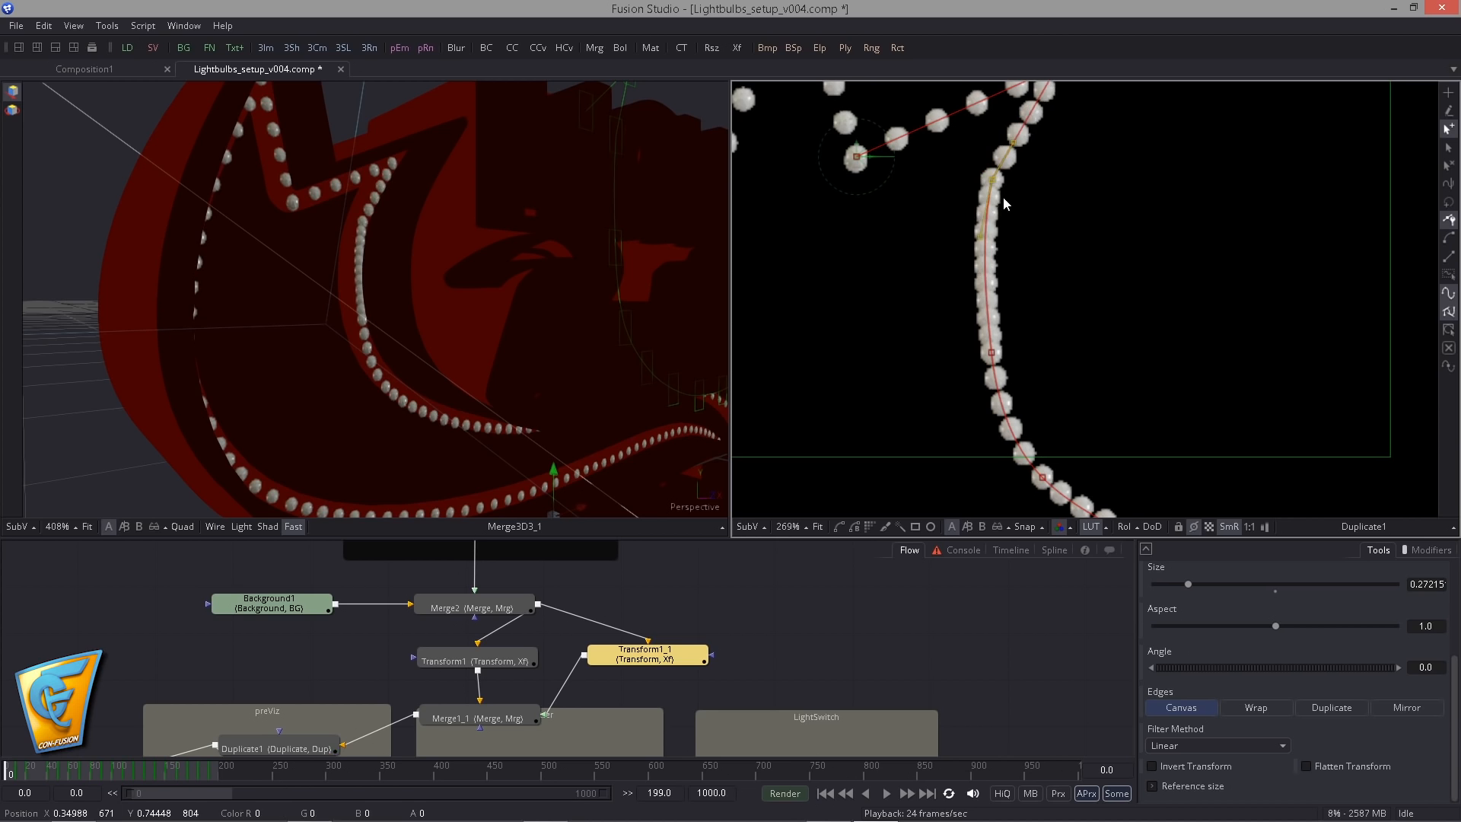
pyautogui.moveTo(989, 263); pyautogui.dragTo(980, 263)
pyautogui.moveTo(1009, 177); pyautogui.dragTo(994, 175)
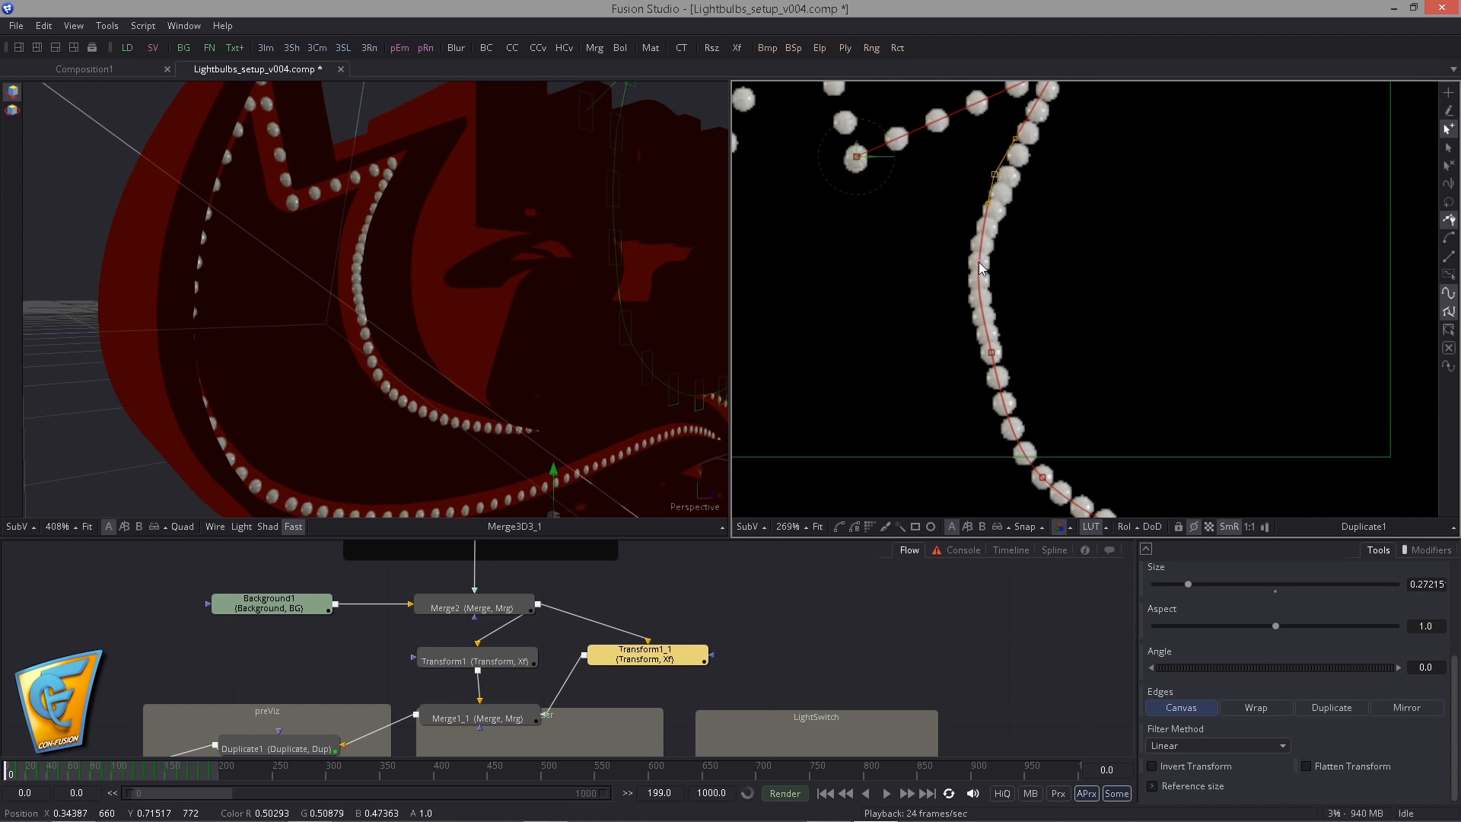
pyautogui.moveTo(992, 352); pyautogui.dragTo(982, 388)
pyautogui.moveTo(973, 270); pyautogui.dragTo(967, 273)
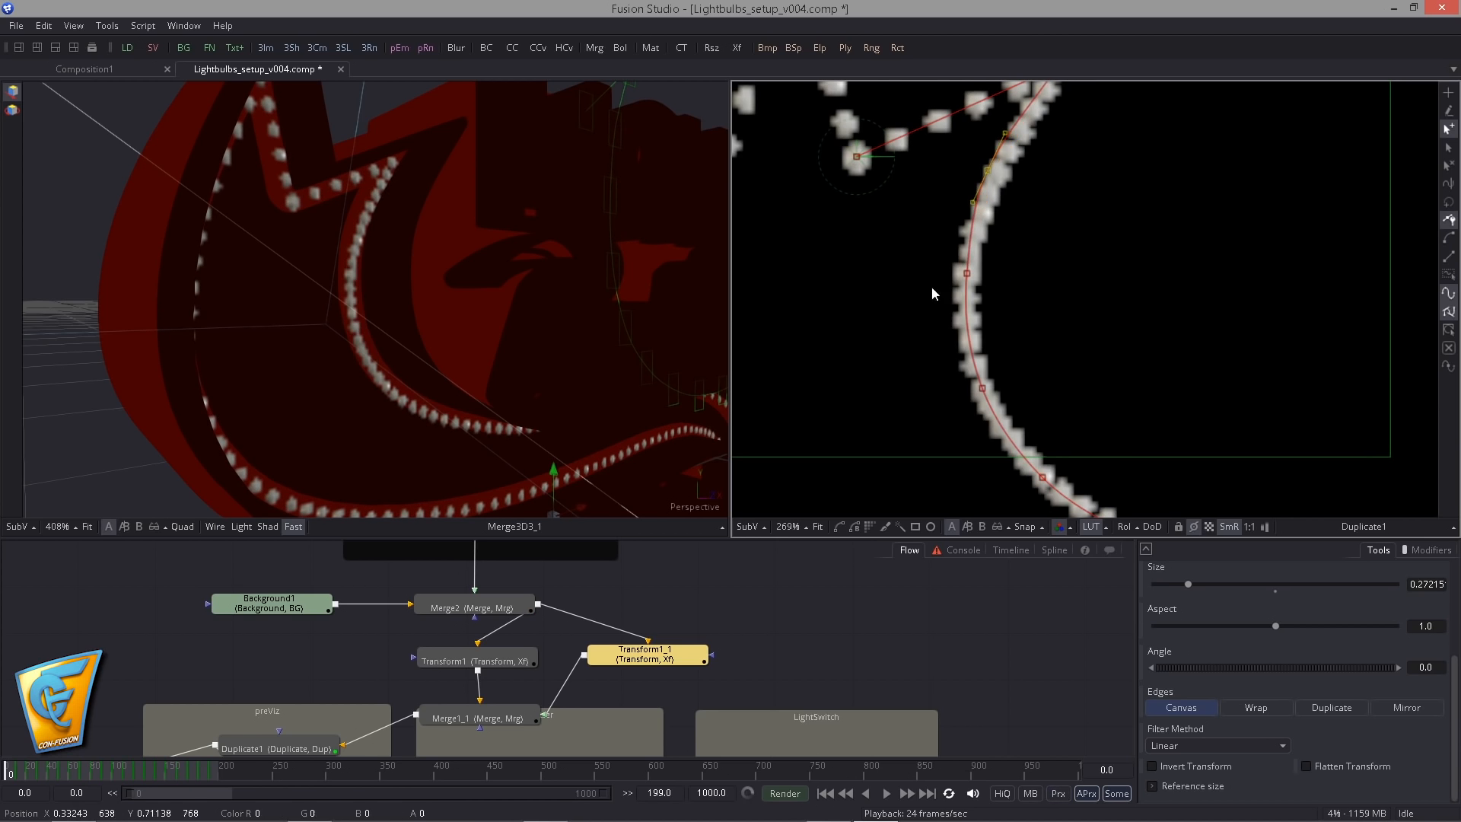
pyautogui.moveTo(995, 174); pyautogui.dragTo(986, 170)
# - Delete the surplus path point below the tail's barb and adjust the barb tip's handle and neighbouring points to smooth the curve
pyautogui.moveTo(1022, 255); pyautogui.dragTo(1000, 334)
pyautogui.press('Delete')
pyautogui.moveTo(999, 197); pyautogui.dragTo(1011, 213)
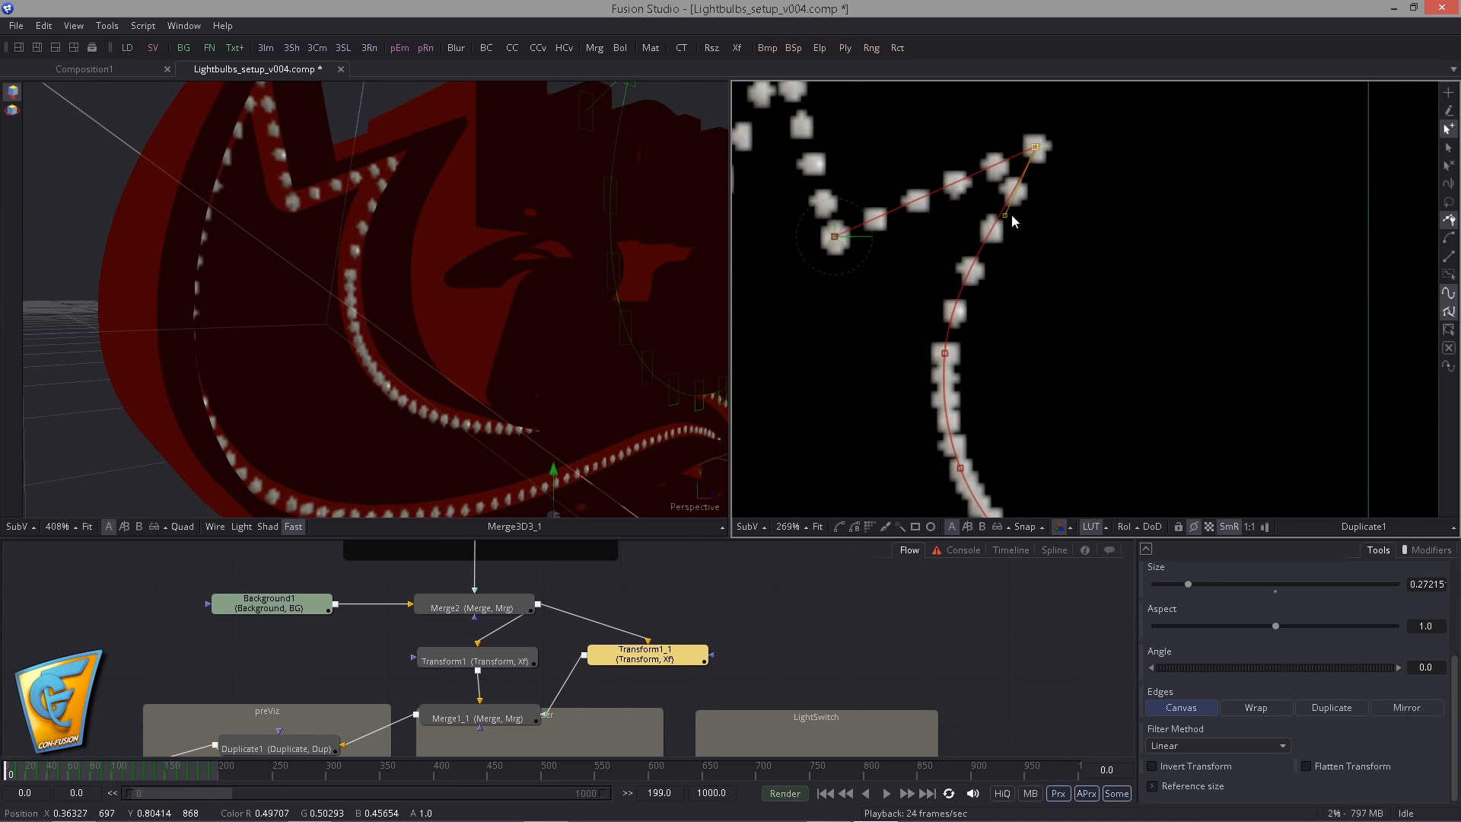
pyautogui.moveTo(942, 352); pyautogui.dragTo(933, 131)
pyautogui.moveTo(914, 308); pyautogui.dragTo(903, 253)
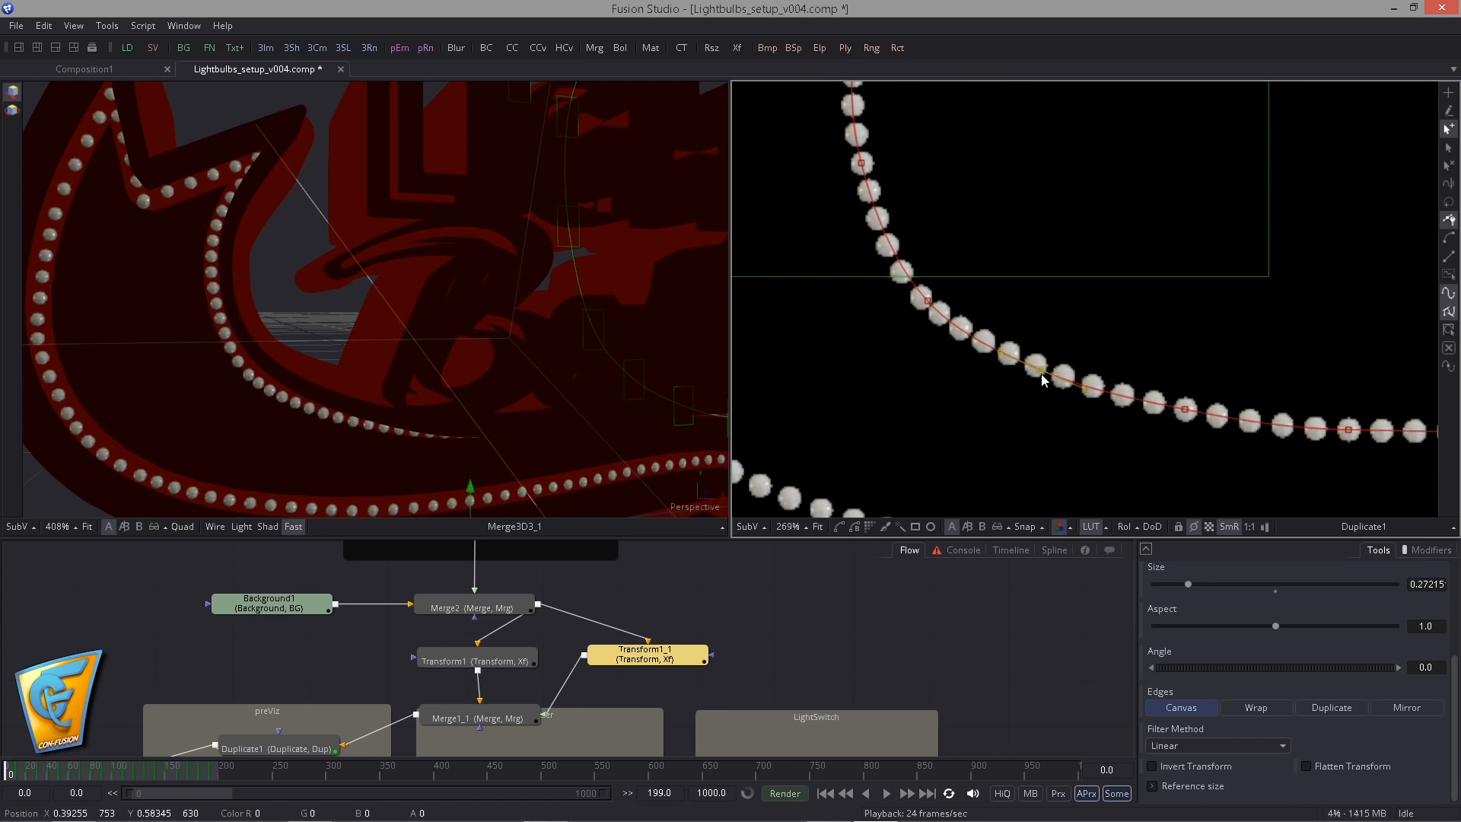
# - Fine-tune Transform1_1's path points and handles around the tail's inner bend to follow the sign's rim
pyautogui.moveTo(1042, 381); pyautogui.dragTo(928, 289)
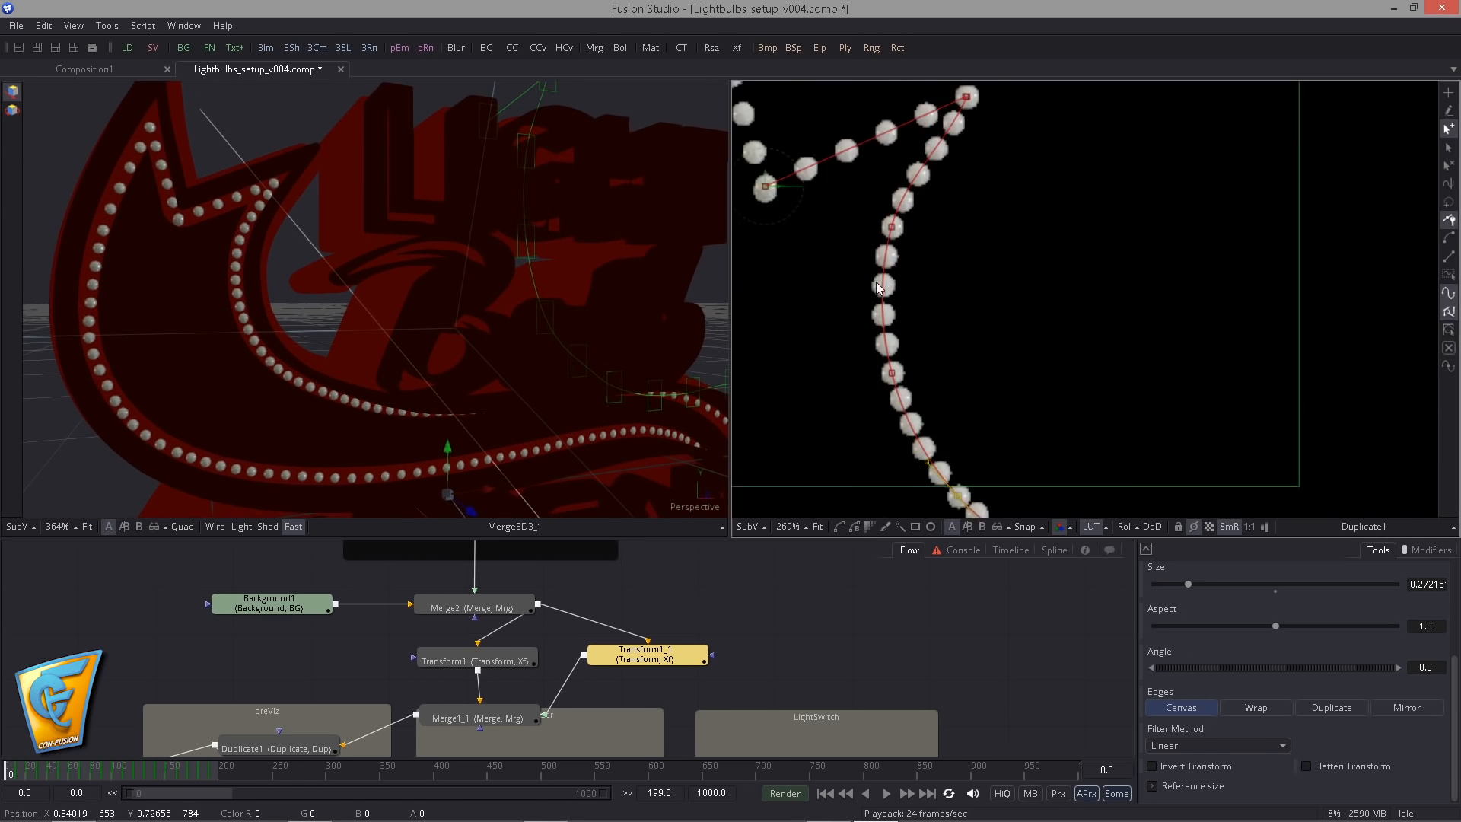
pyautogui.moveTo(898, 213); pyautogui.dragTo(963, 163)
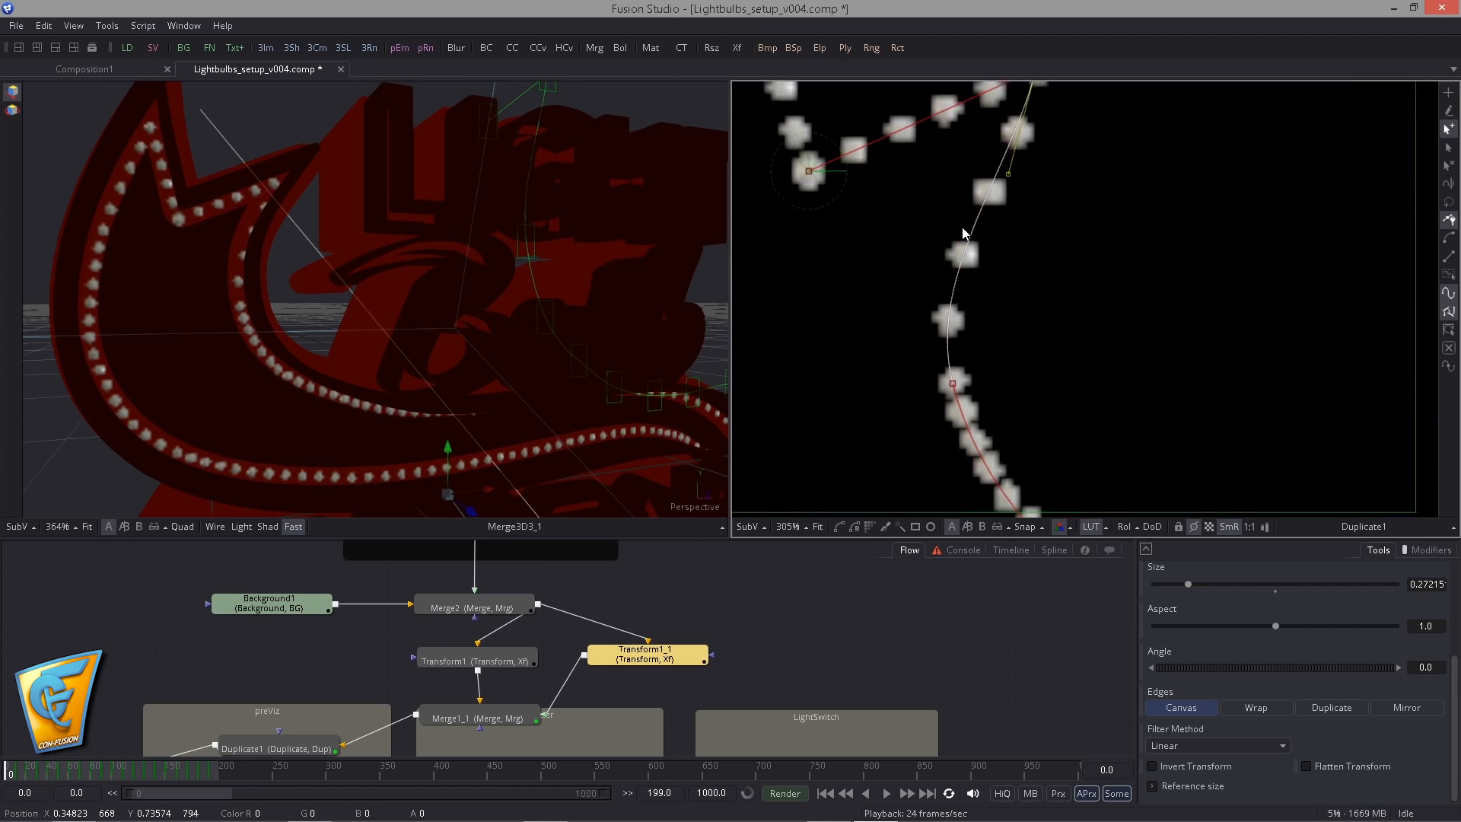
pyautogui.moveTo(982, 289); pyautogui.dragTo(959, 262)
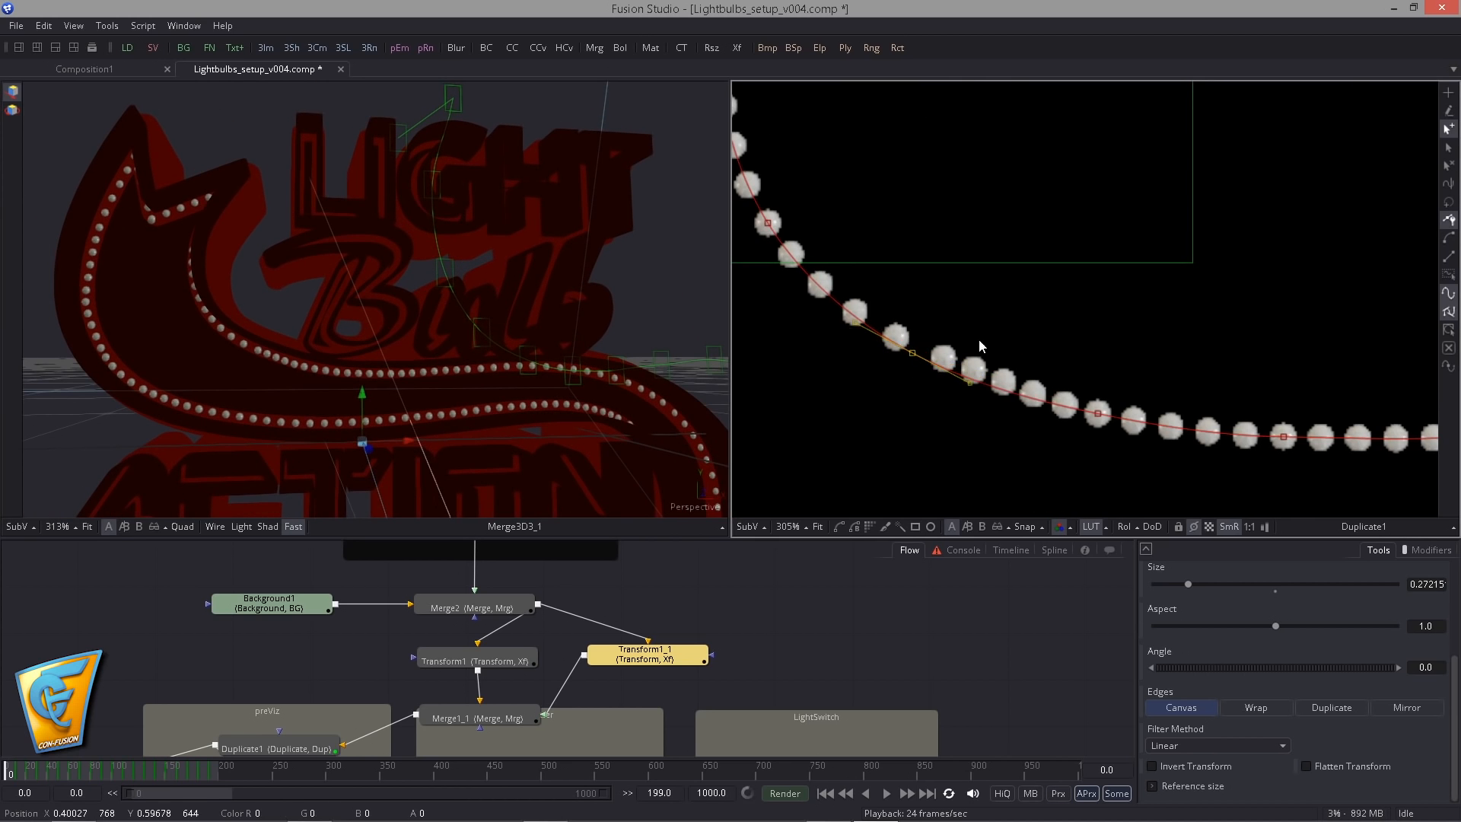
pyautogui.click(913, 356)
pyautogui.moveTo(912, 356); pyautogui.dragTo(1148, 463)
pyautogui.moveTo(1098, 415); pyautogui.dragTo(1098, 413)
# - Save the Duplicate1 image as Lightbulb_scatter.exr in the temp folder, replacing the existing file
pyautogui.moveTo(522, 333); pyautogui.dragTo(341, 391)
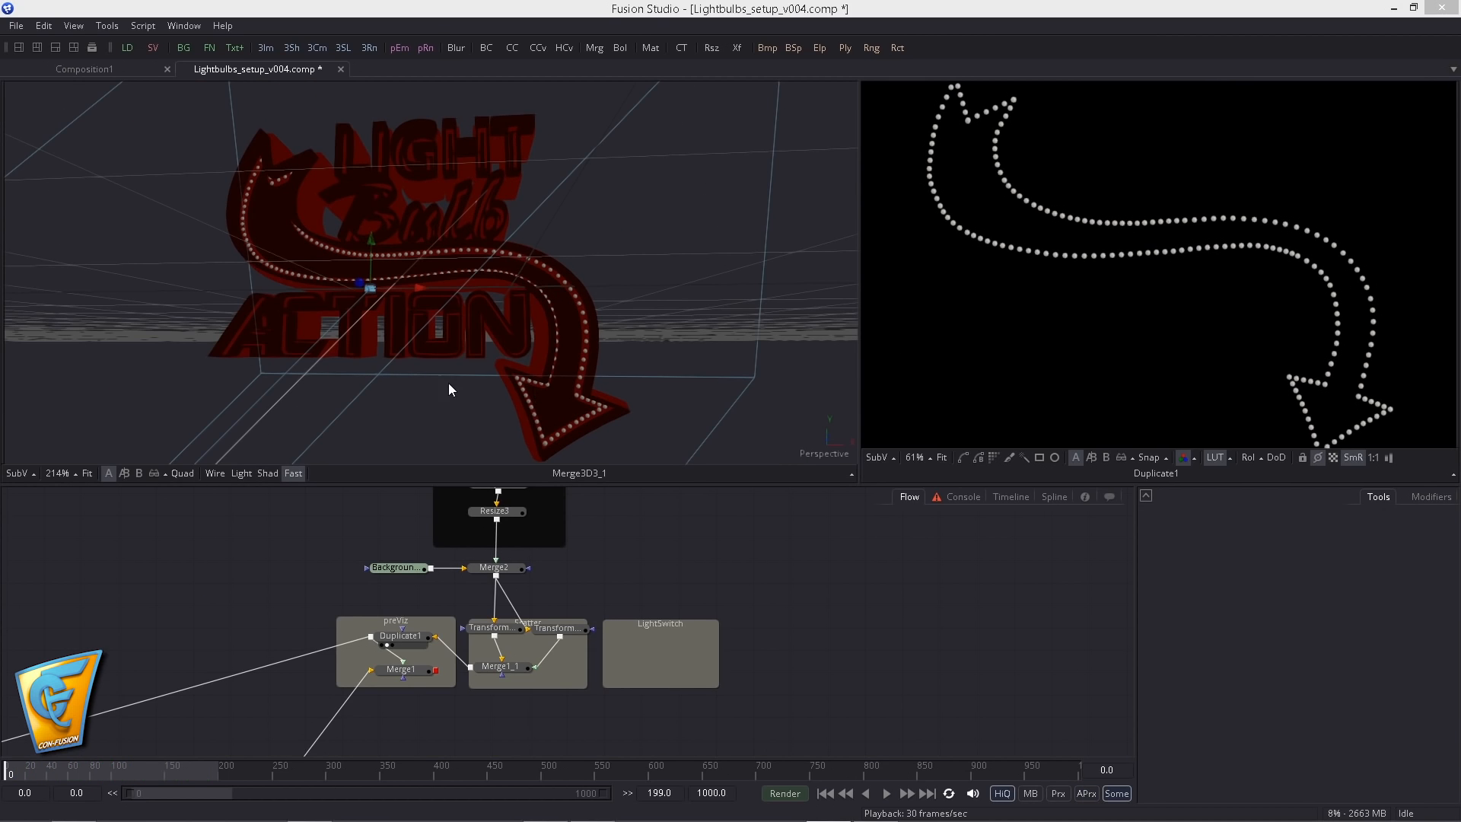
pyautogui.moveTo(440, 381); pyautogui.dragTo(449, 319)
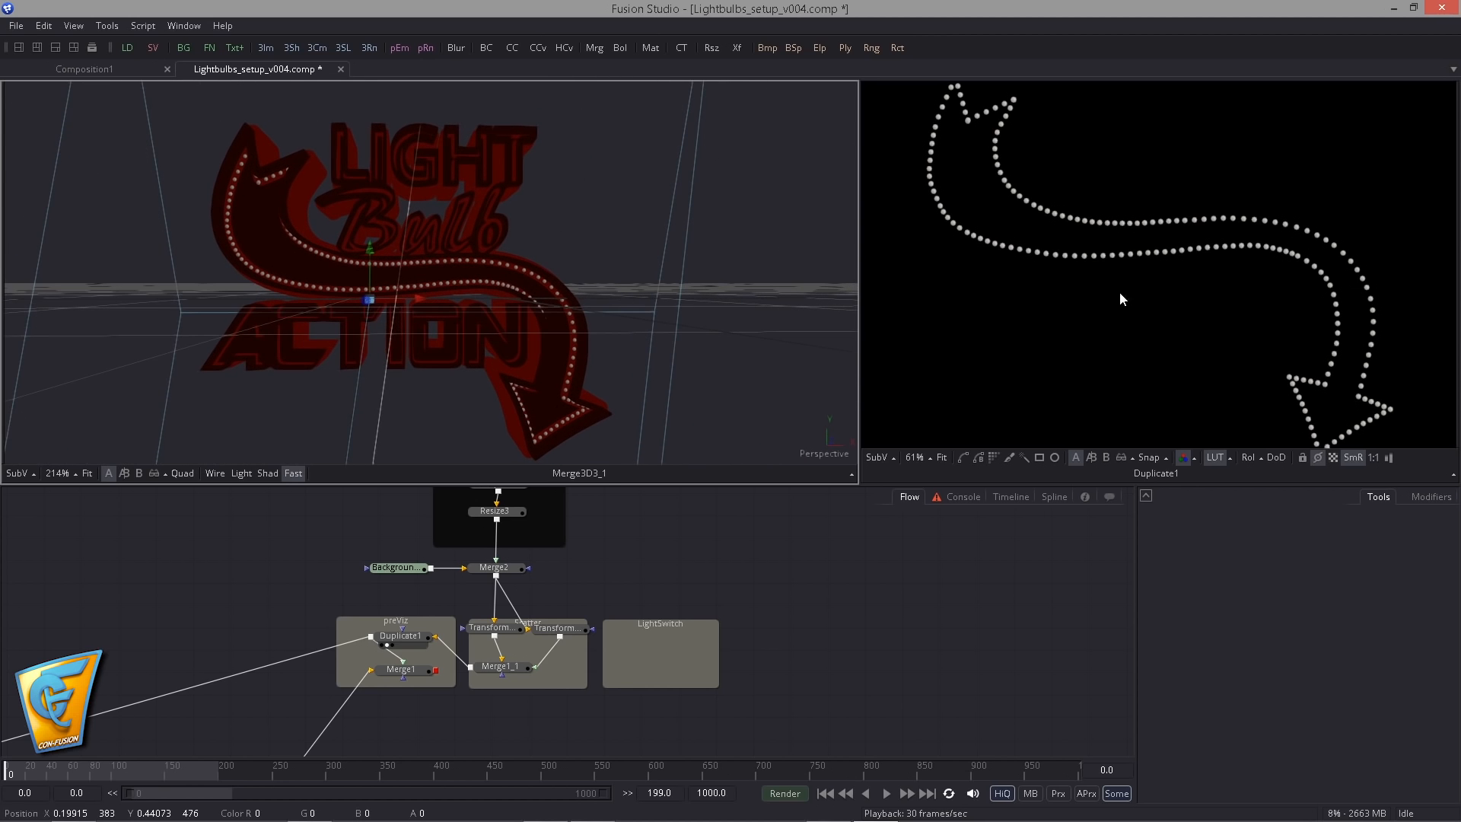
pyautogui.moveTo(1088, 308); pyautogui.dragTo(1090, 283)
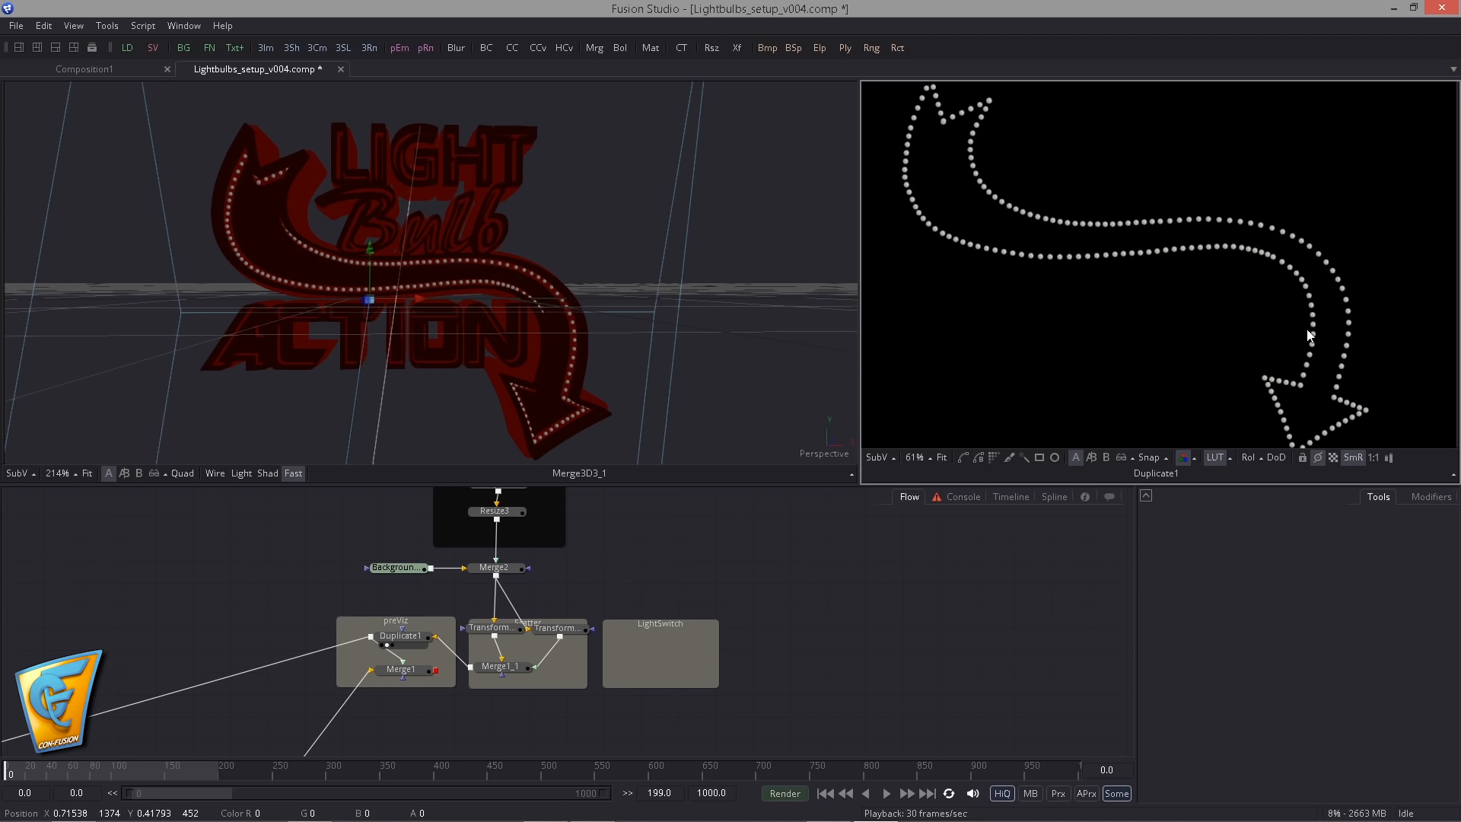
pyautogui.click(402, 636)
pyautogui.rightClick(1147, 267)
pyautogui.click(1180, 373)
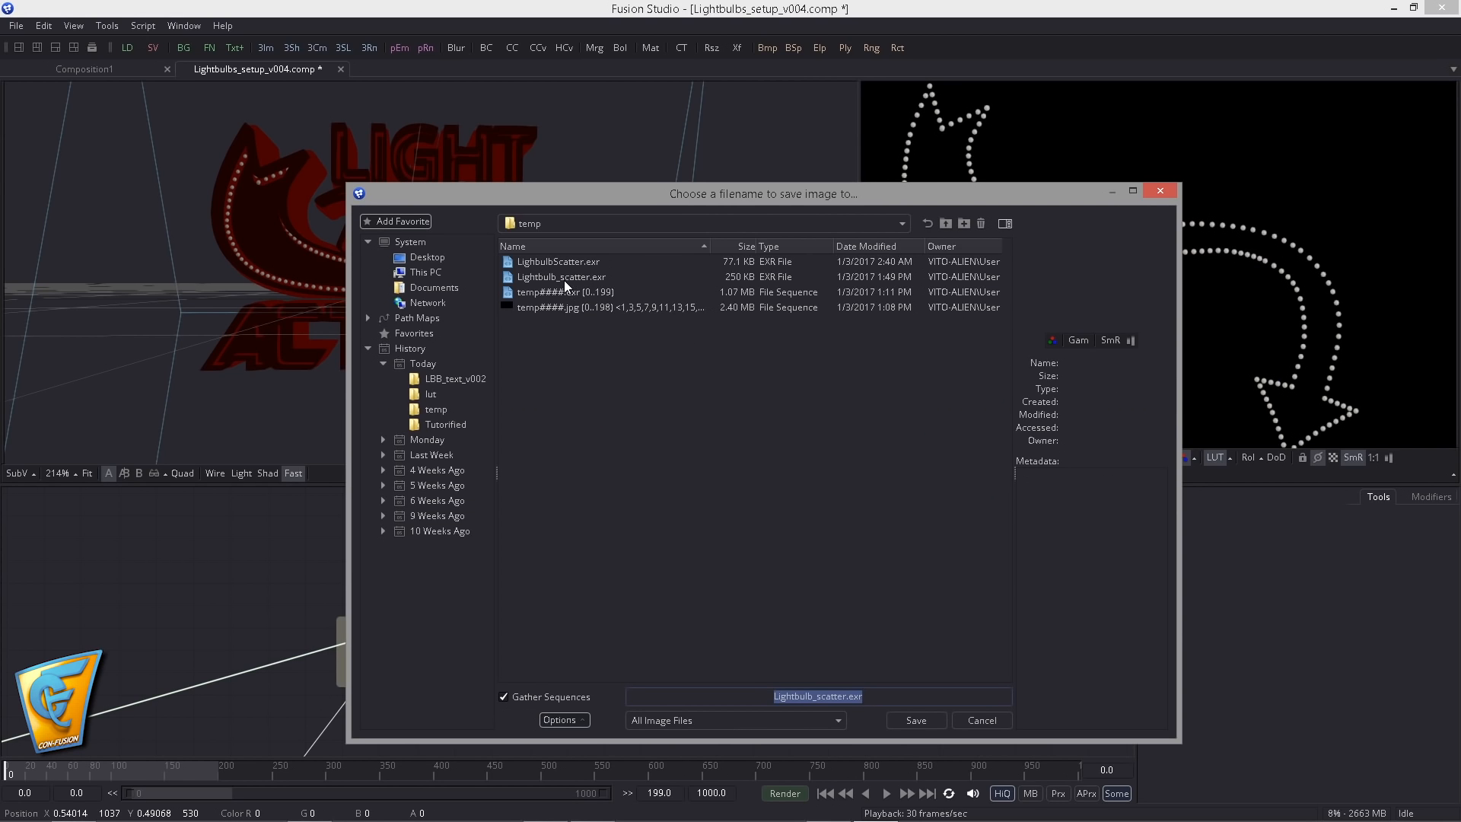
pyautogui.click(551, 276)
pyautogui.click(559, 263)
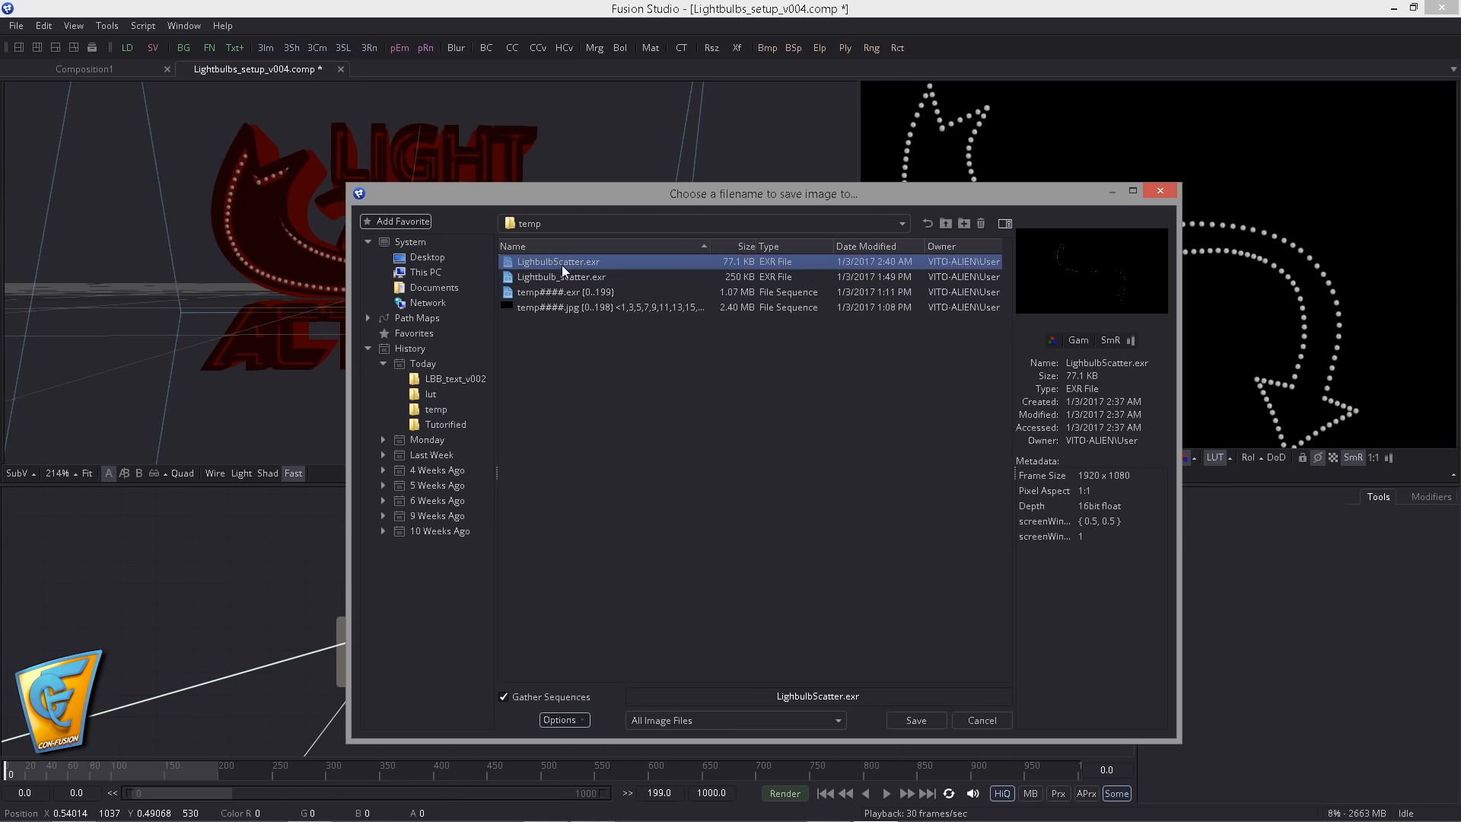
pyautogui.click(571, 278)
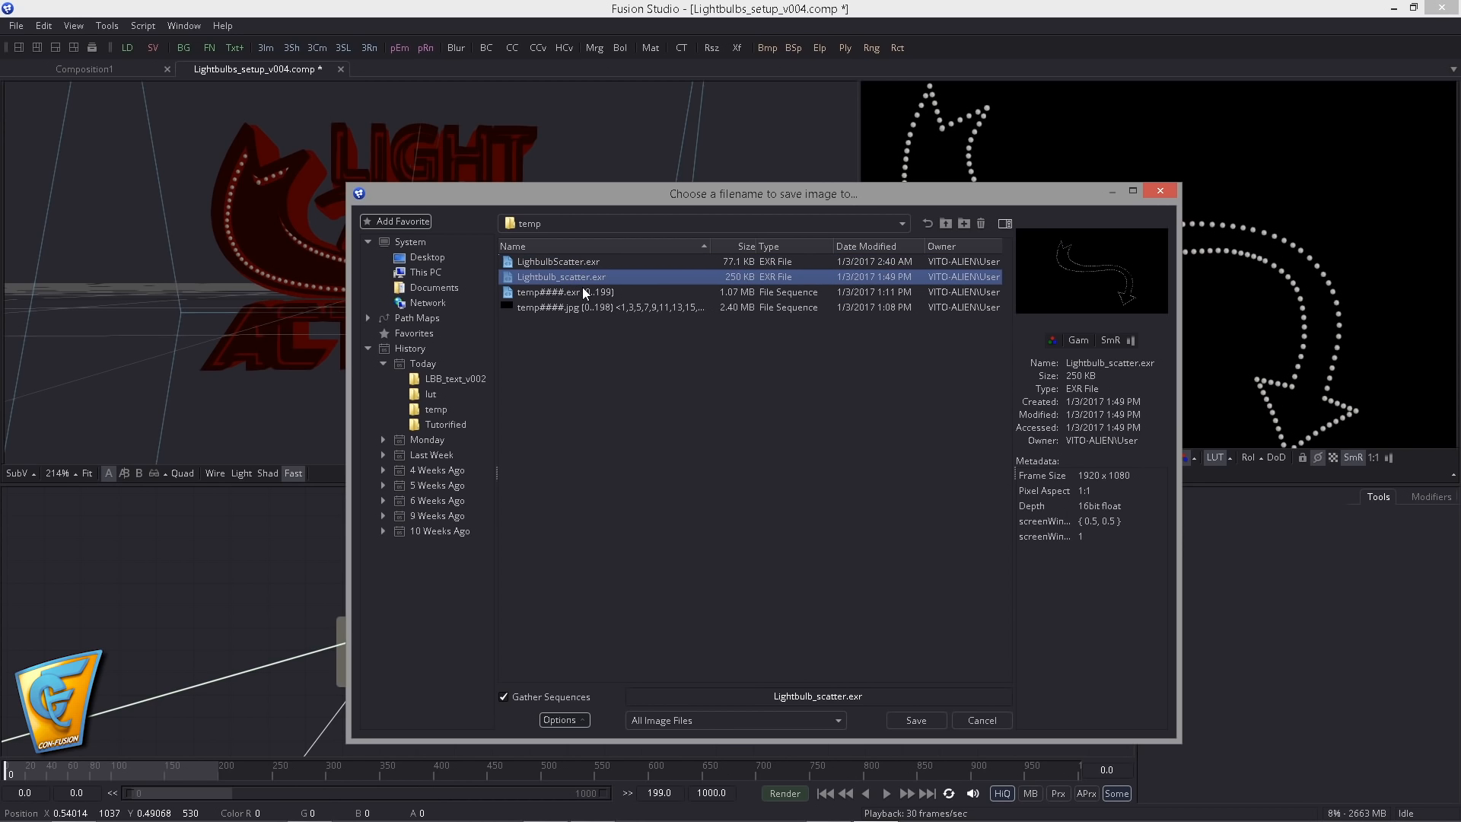
pyautogui.doubleClick(555, 283)
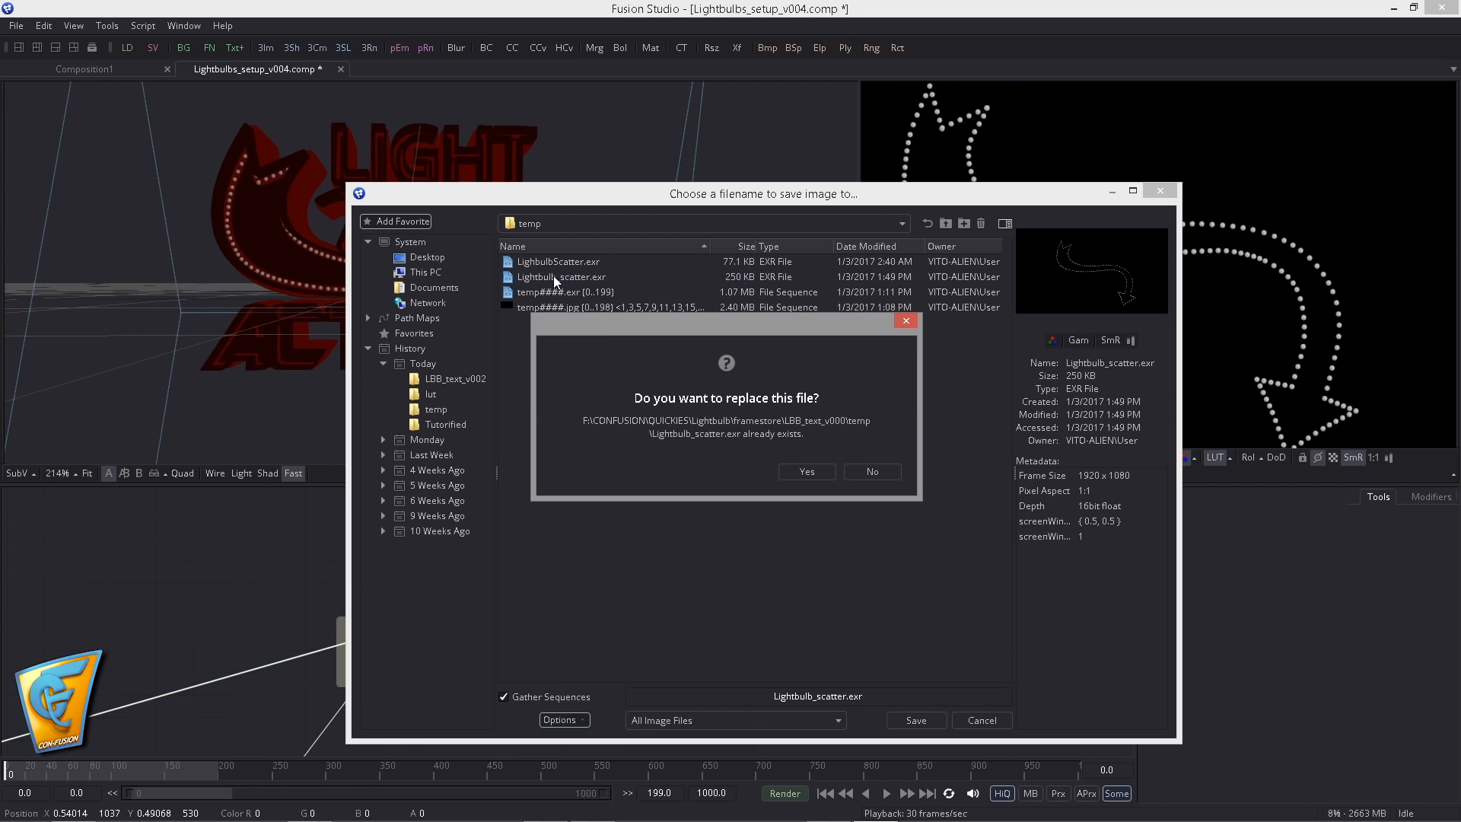
pyautogui.click(799, 473)
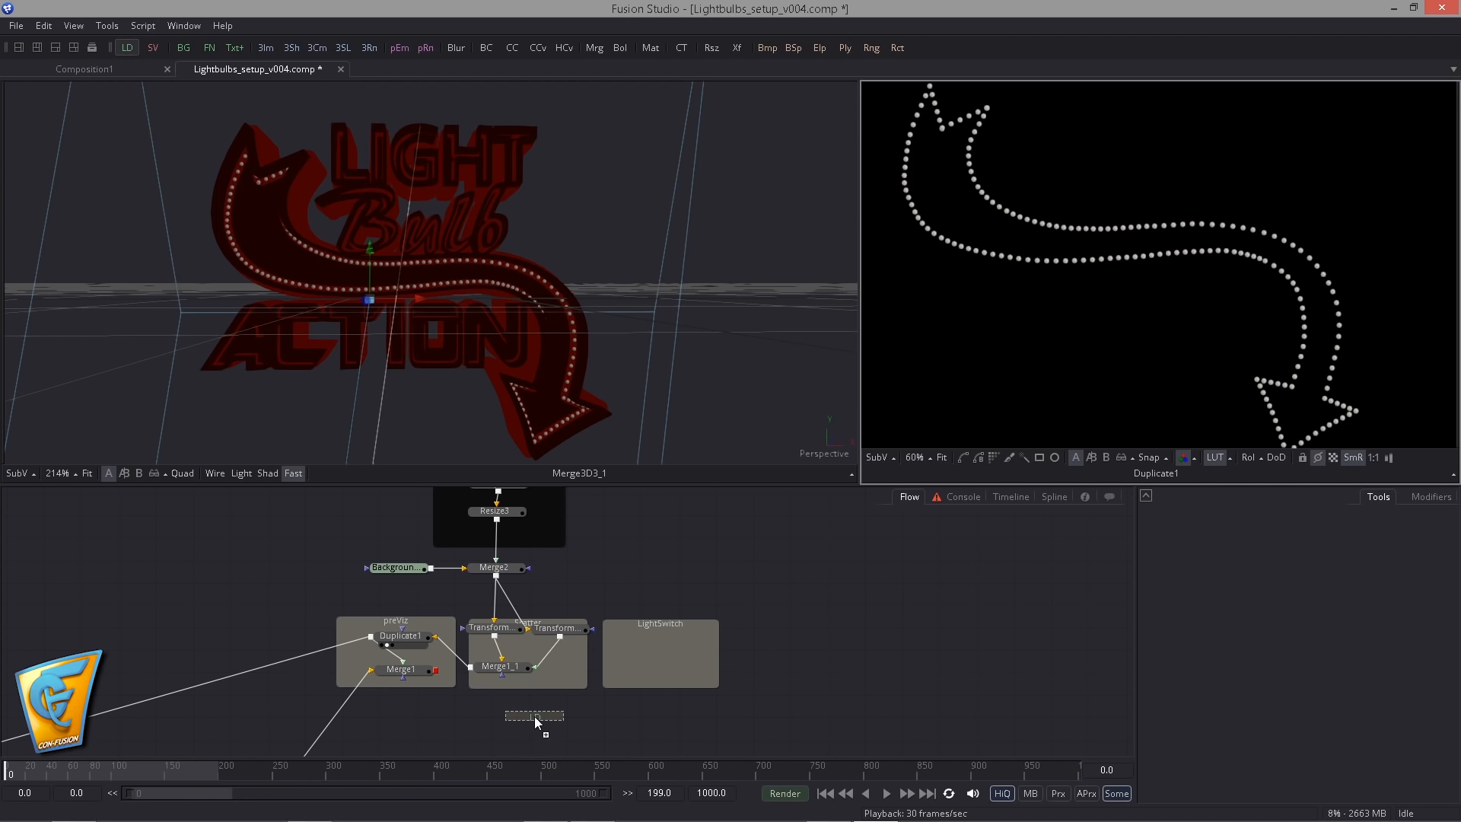
# - Add a loader below the Scatter group using Lightbulb_scatter.exr, and delete the old LighbulbScatter.exr from the temp folder
pyautogui.moveTo(534, 715); pyautogui.dragTo(534, 715)
pyautogui.click(543, 266)
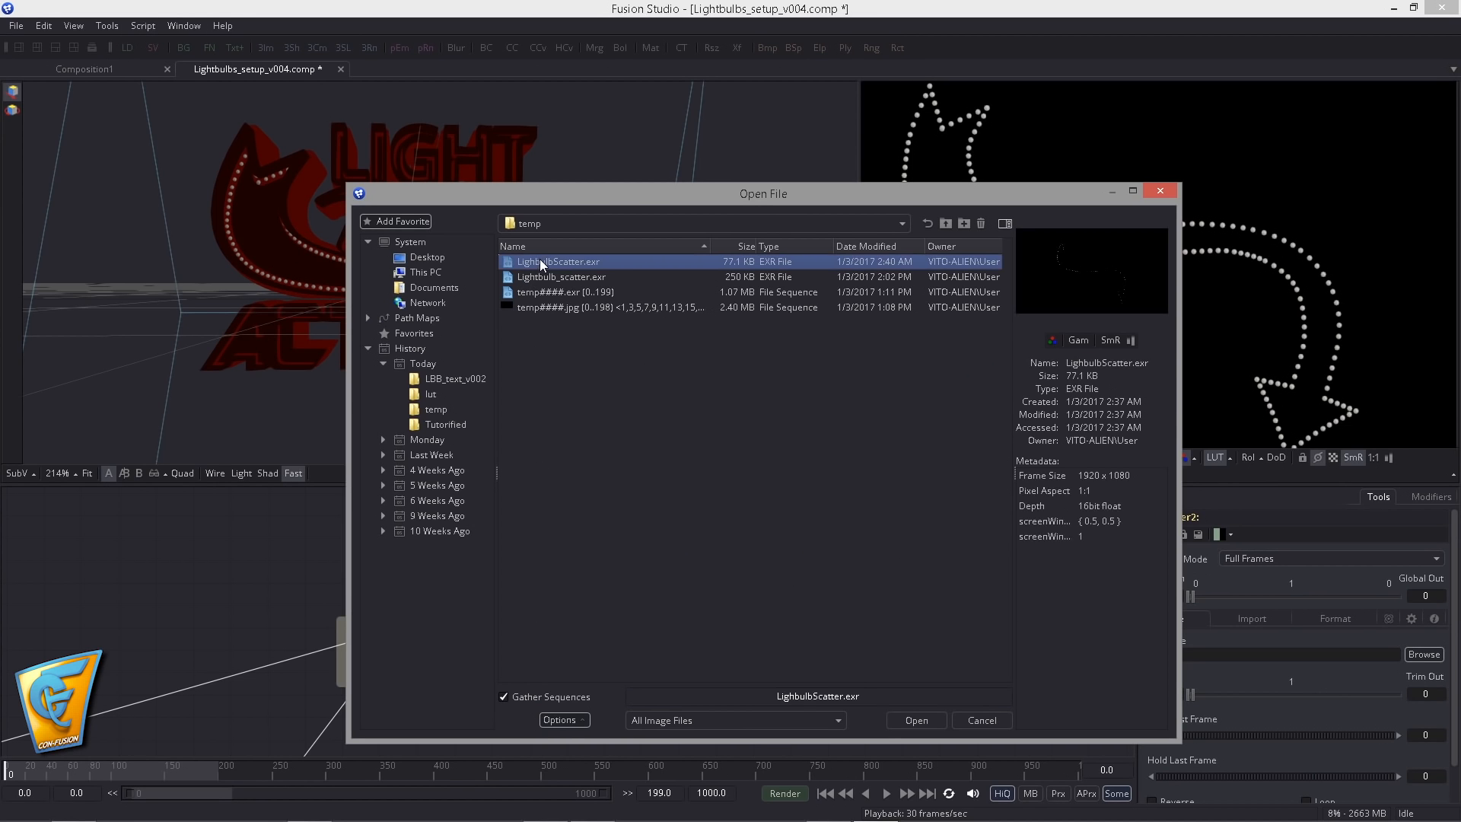
pyautogui.press('Delete')
pyautogui.click(798, 474)
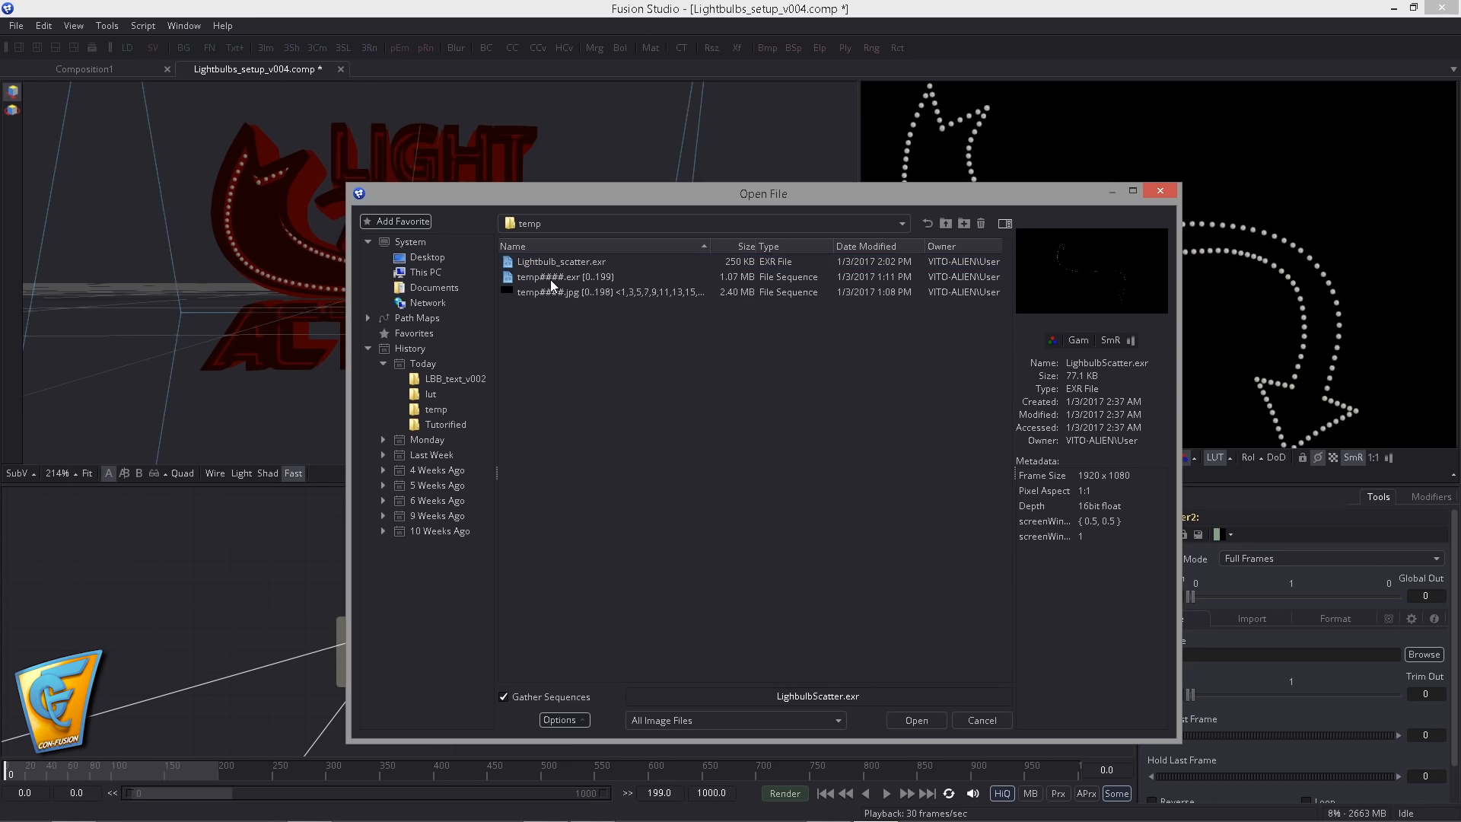
pyautogui.doubleClick(540, 262)
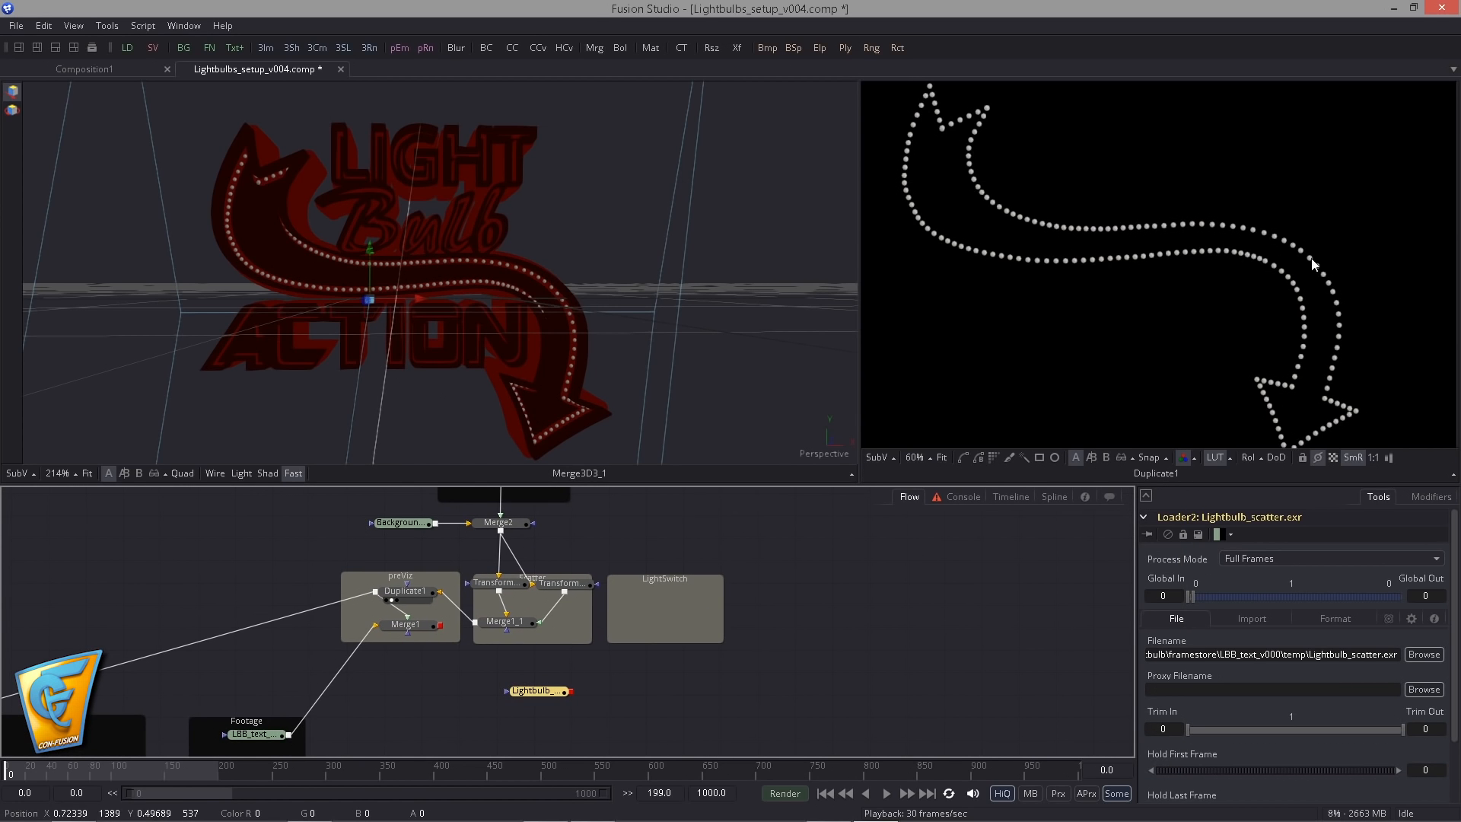
pyautogui.scroll(8, 1058, 213)
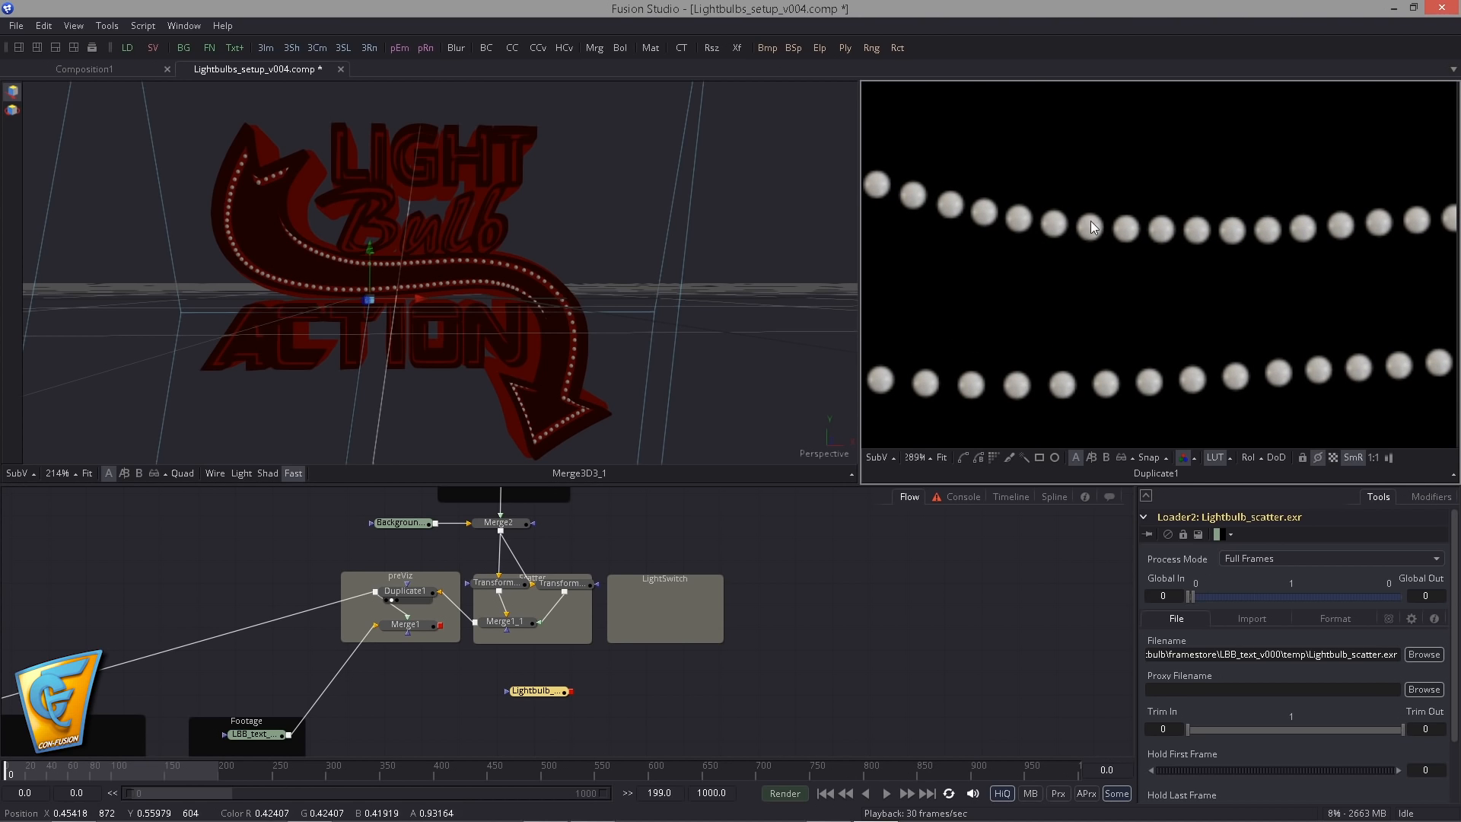
pyautogui.scroll(-7, 1090, 221)
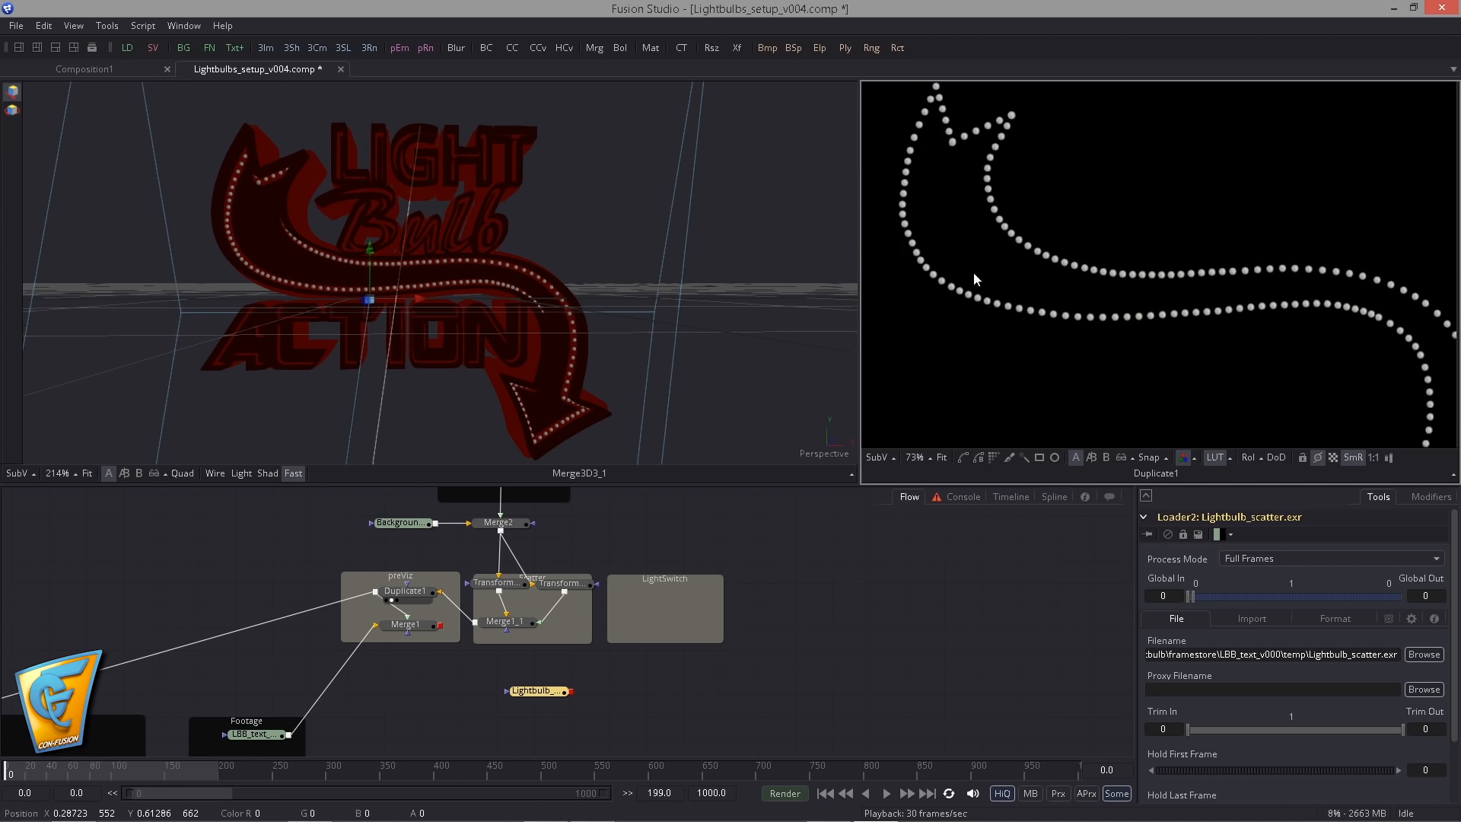
pyautogui.scroll(-2, 974, 272)
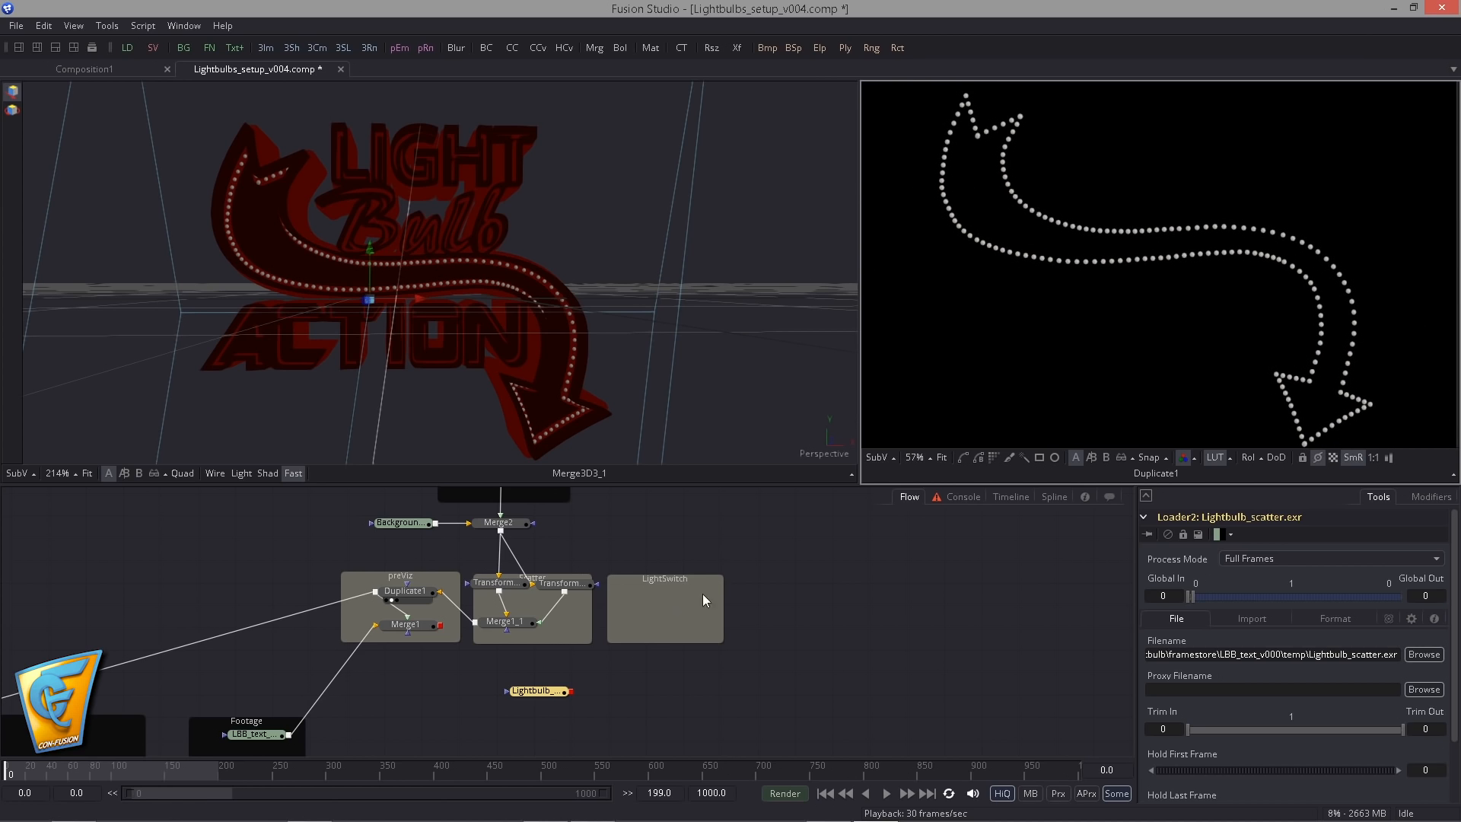
# - Copy both Transform nodes of the Scatter group and paste them as unconnected duplicates in the empty flow area beside the preViz group
pyautogui.scroll(2, 681, 576)
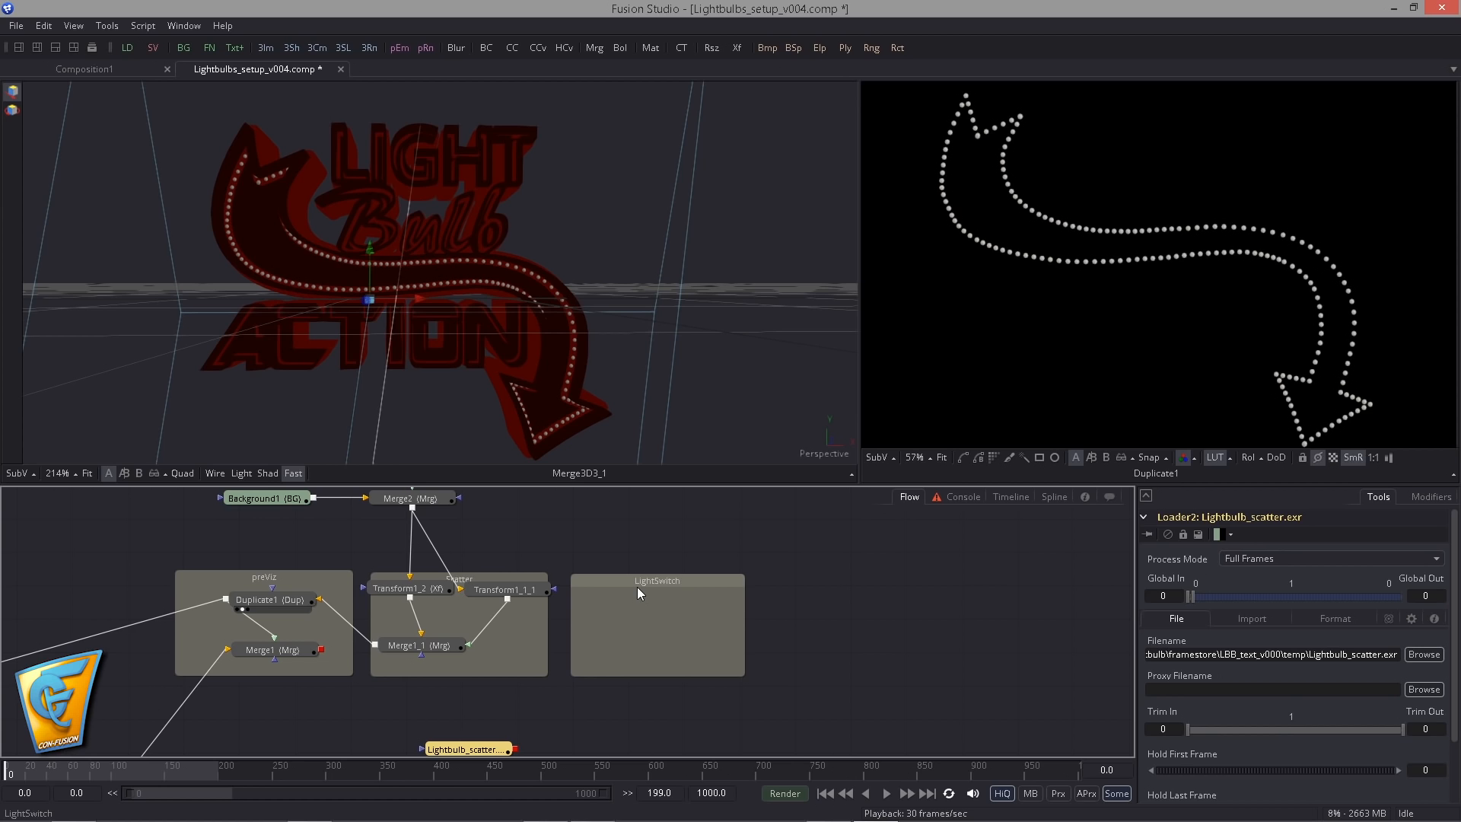
pyautogui.click(513, 560)
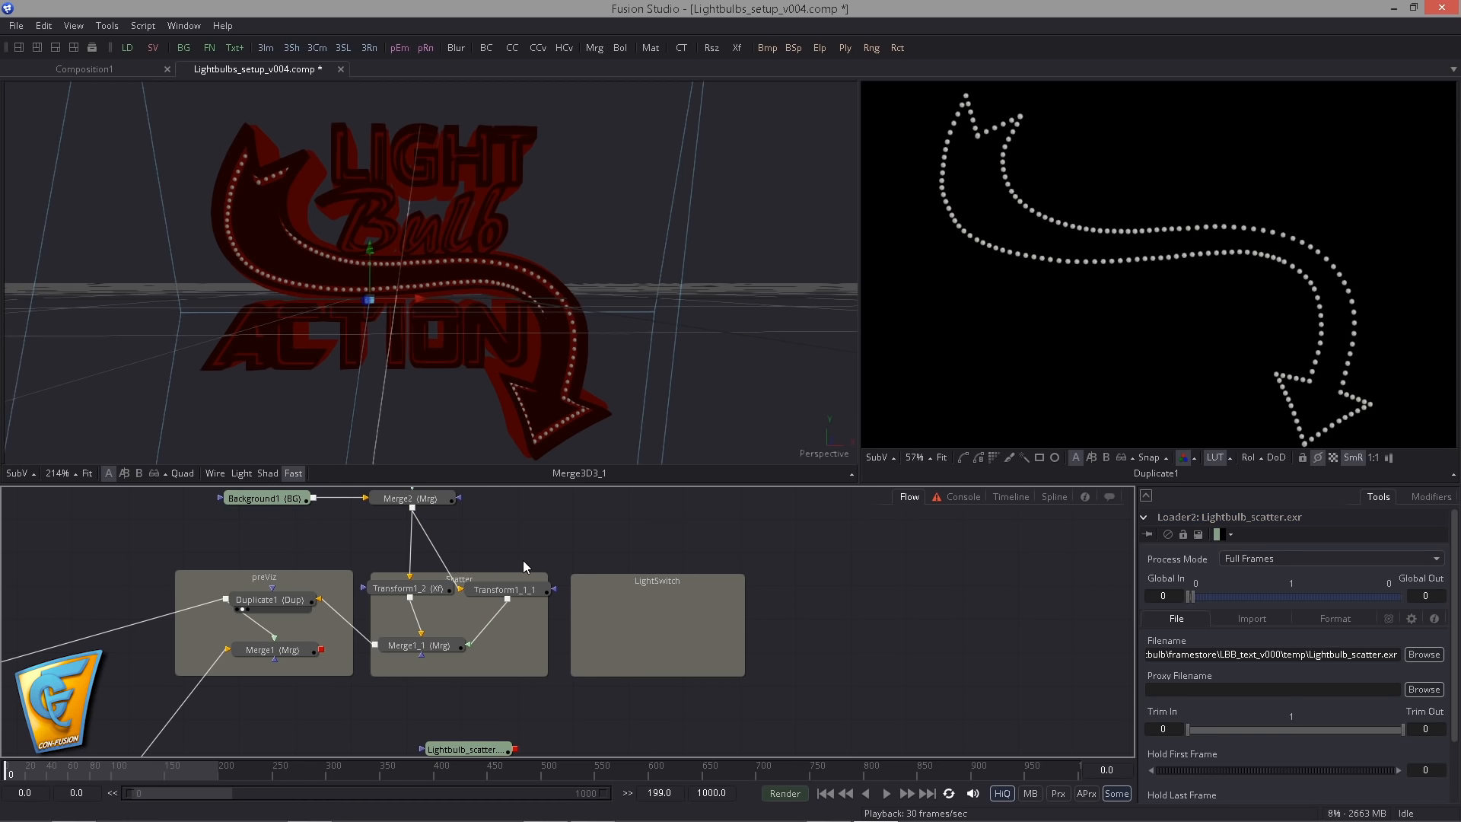
pyautogui.moveTo(510, 557); pyautogui.dragTo(525, 588)
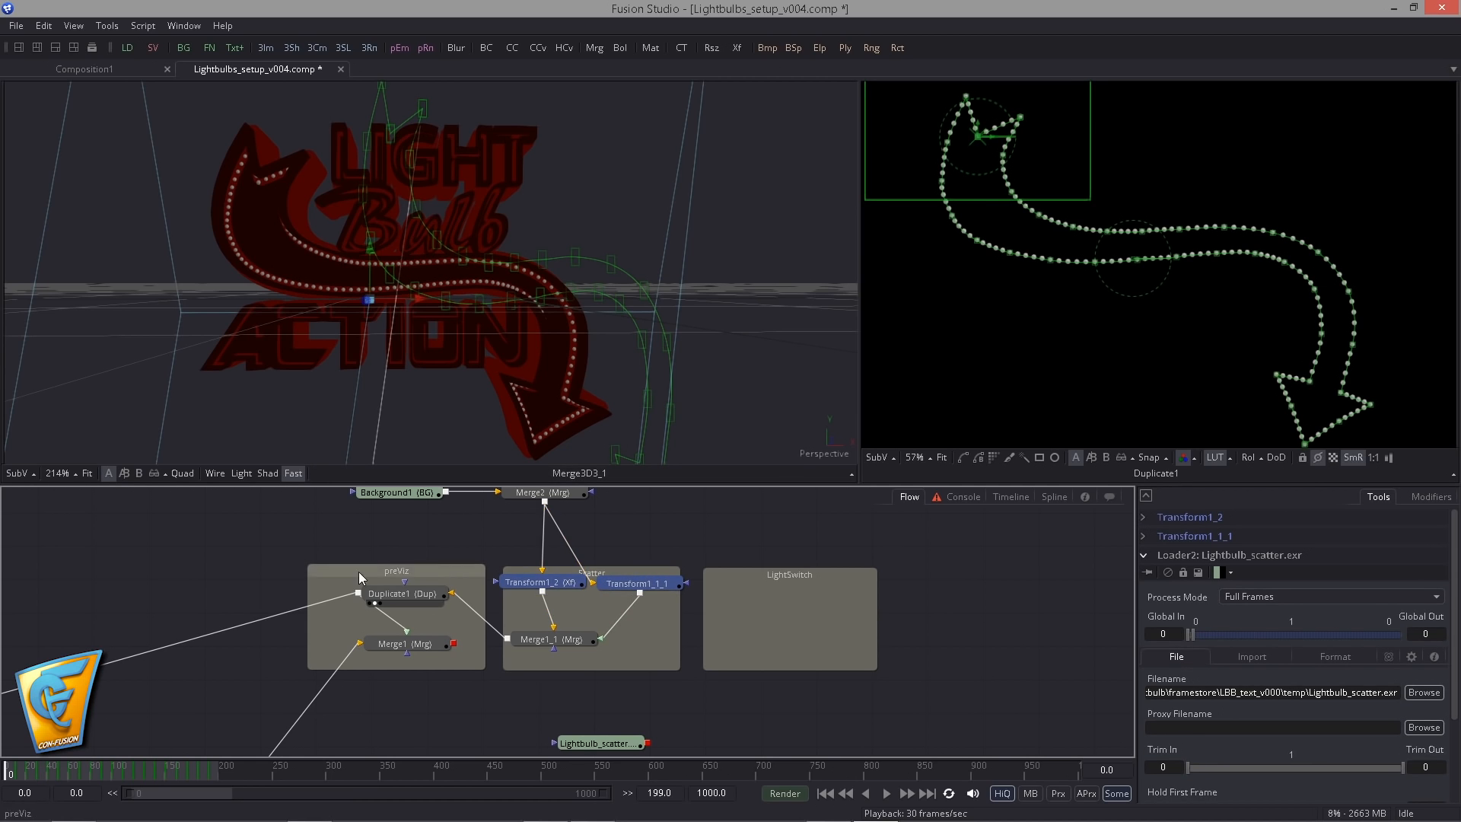
pyautogui.moveTo(306, 547); pyautogui.dragTo(402, 583)
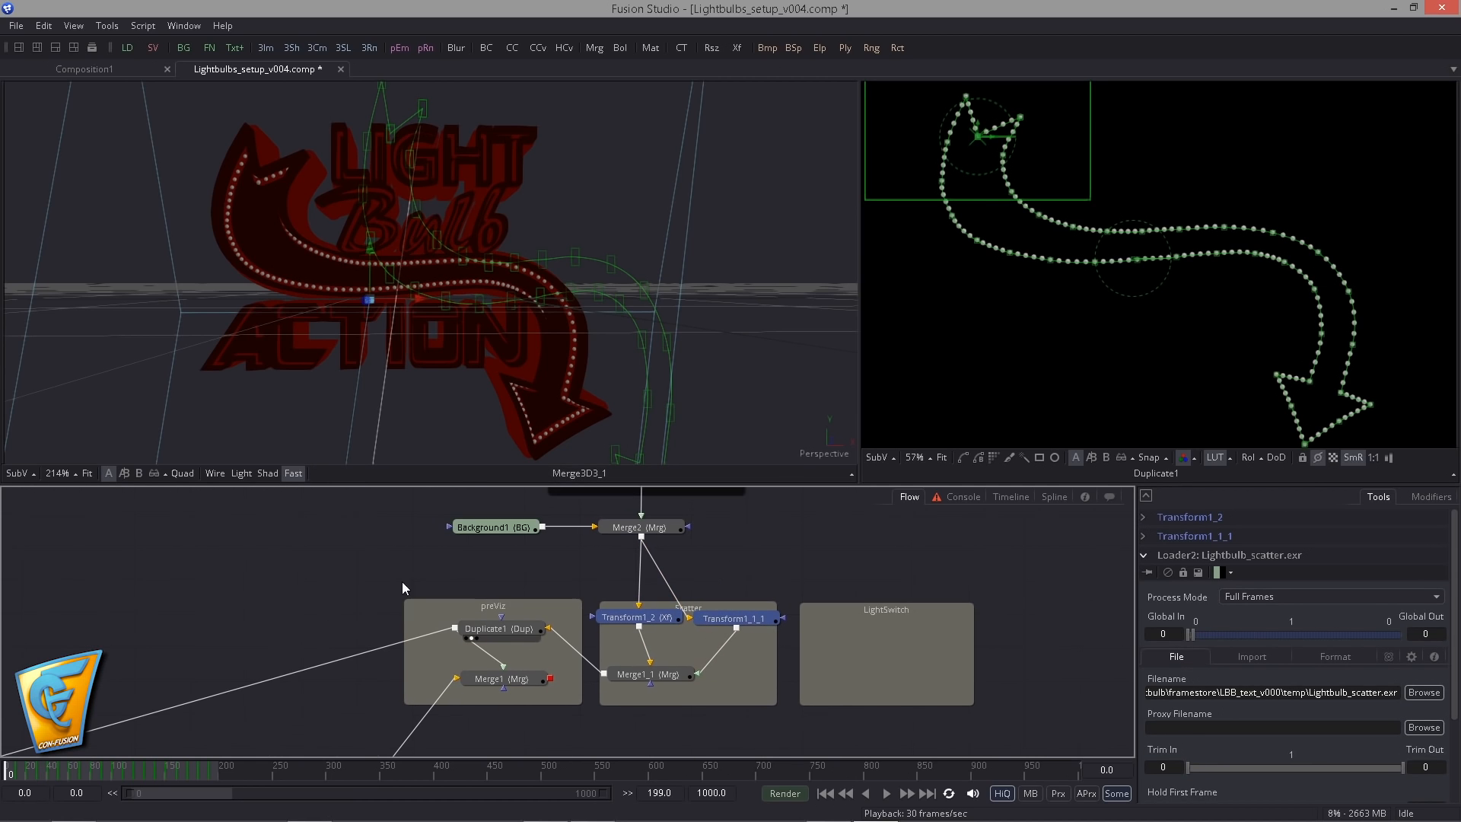
pyautogui.click(358, 553)
pyautogui.moveTo(568, 570); pyautogui.dragTo(715, 620)
pyautogui.hotkey('ctrl', 'c')
pyautogui.click(174, 550)
pyautogui.hotkey('ctrl', 'v')
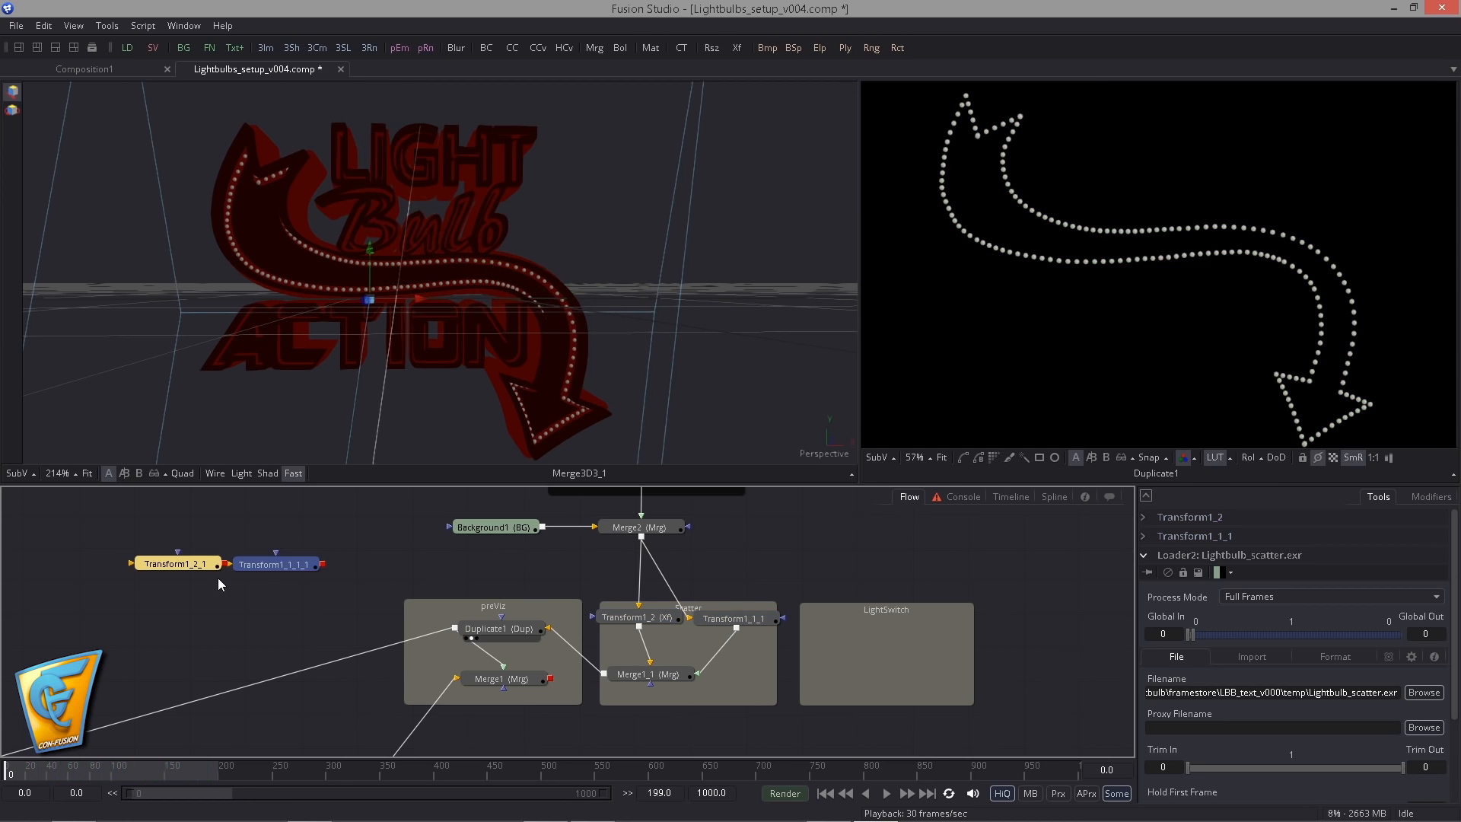
pyautogui.moveTo(204, 565); pyautogui.dragTo(218, 581)
pyautogui.click(221, 561)
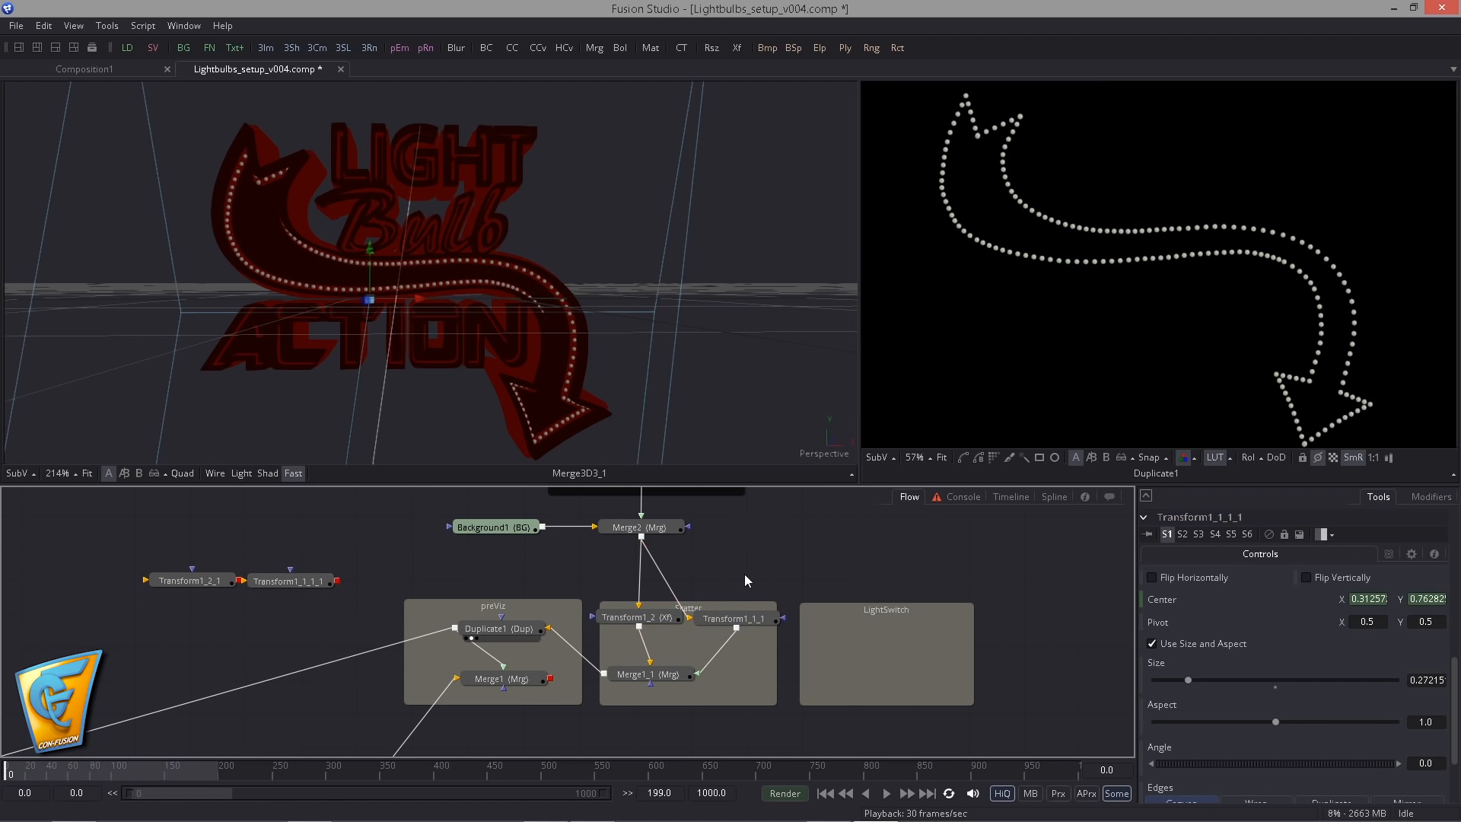
# - Inspect the path displacement curve of Transform1_2 in the spline editor and the Duplicate1 node's controls
pyautogui.moveTo(698, 627); pyautogui.dragTo(675, 628)
pyautogui.click(613, 619)
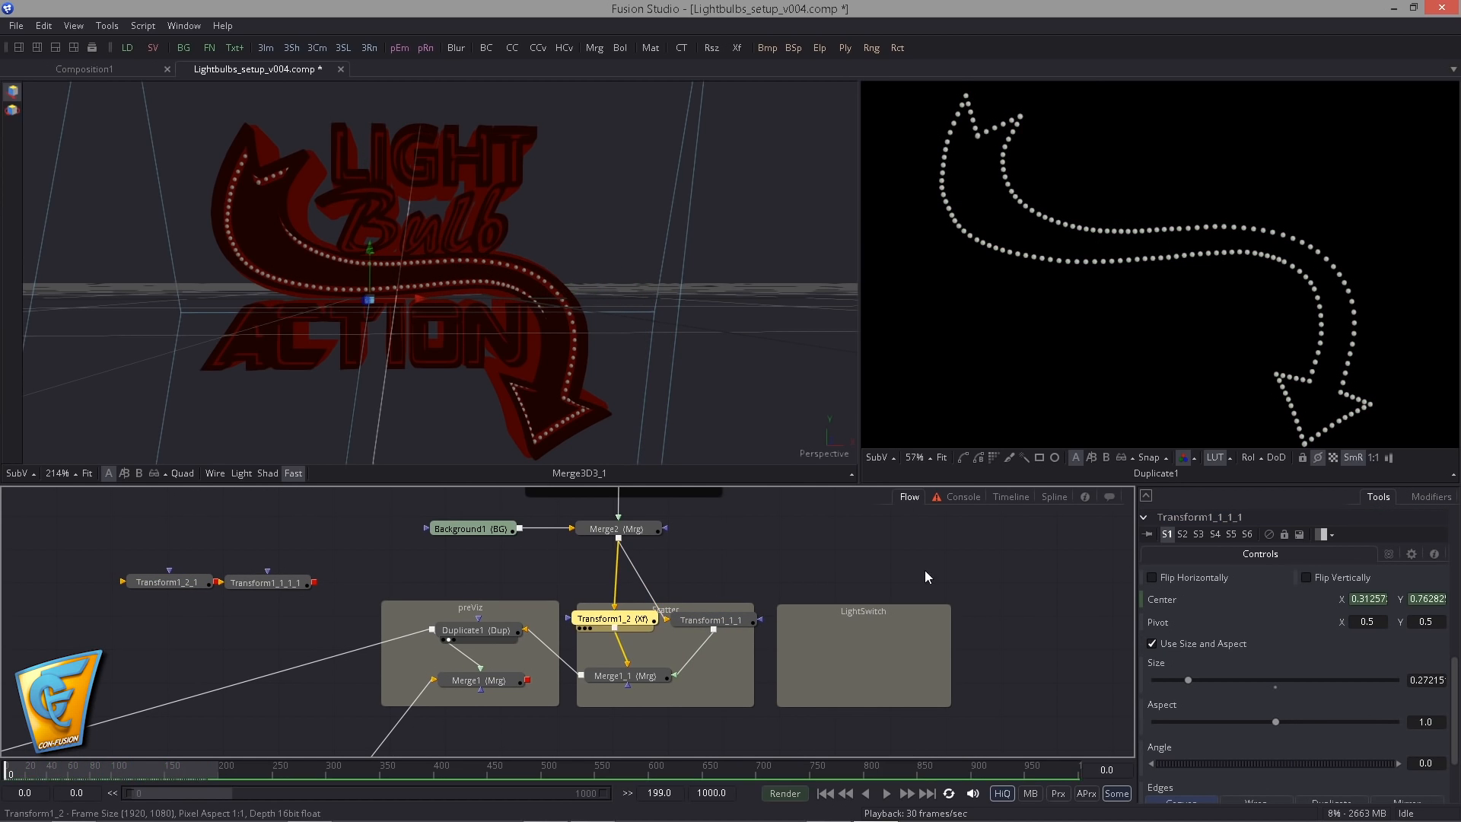
pyautogui.click(1054, 497)
pyautogui.click(45, 576)
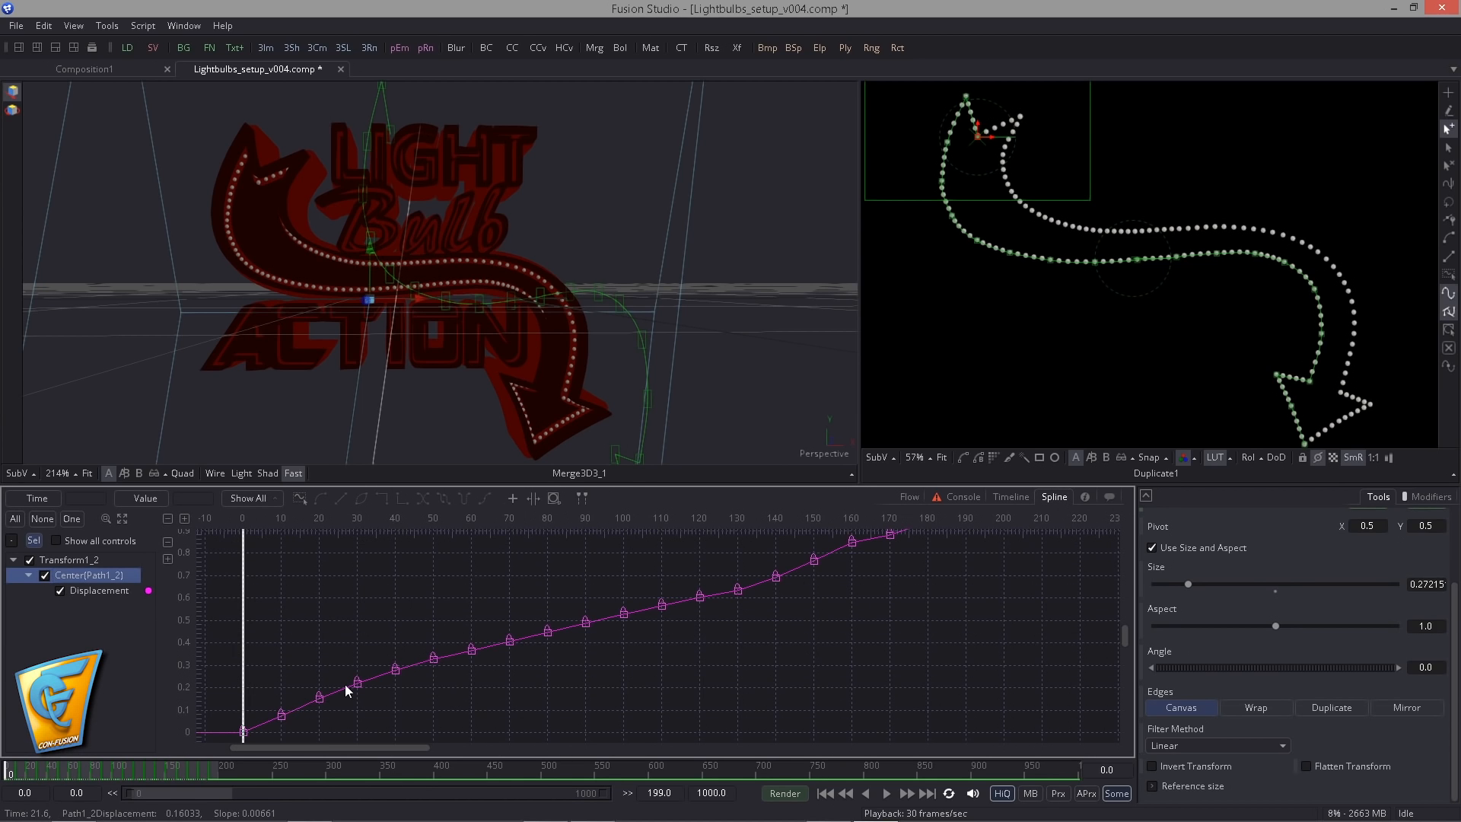
pyautogui.click(909, 497)
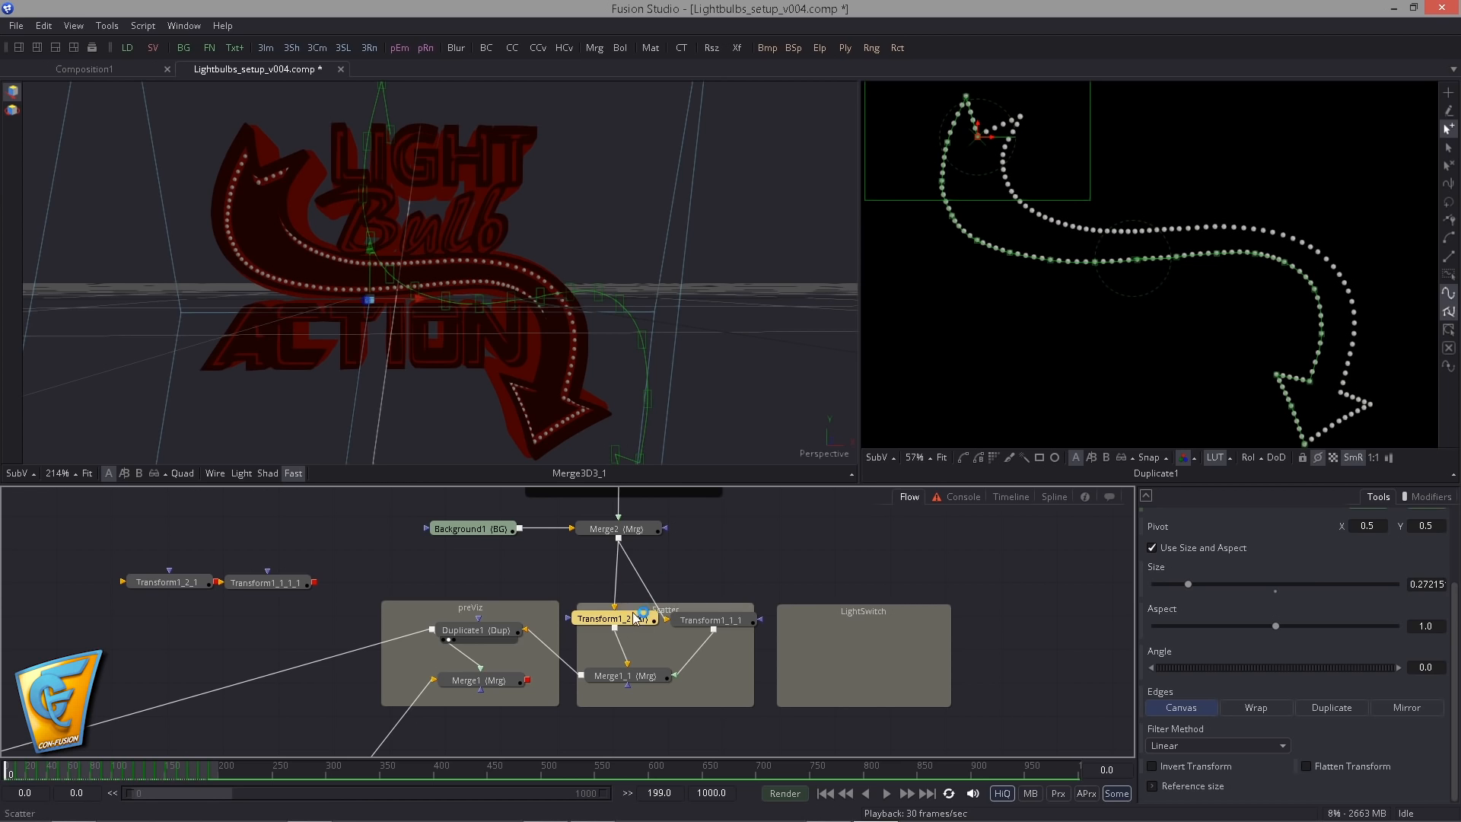
pyautogui.click(476, 630)
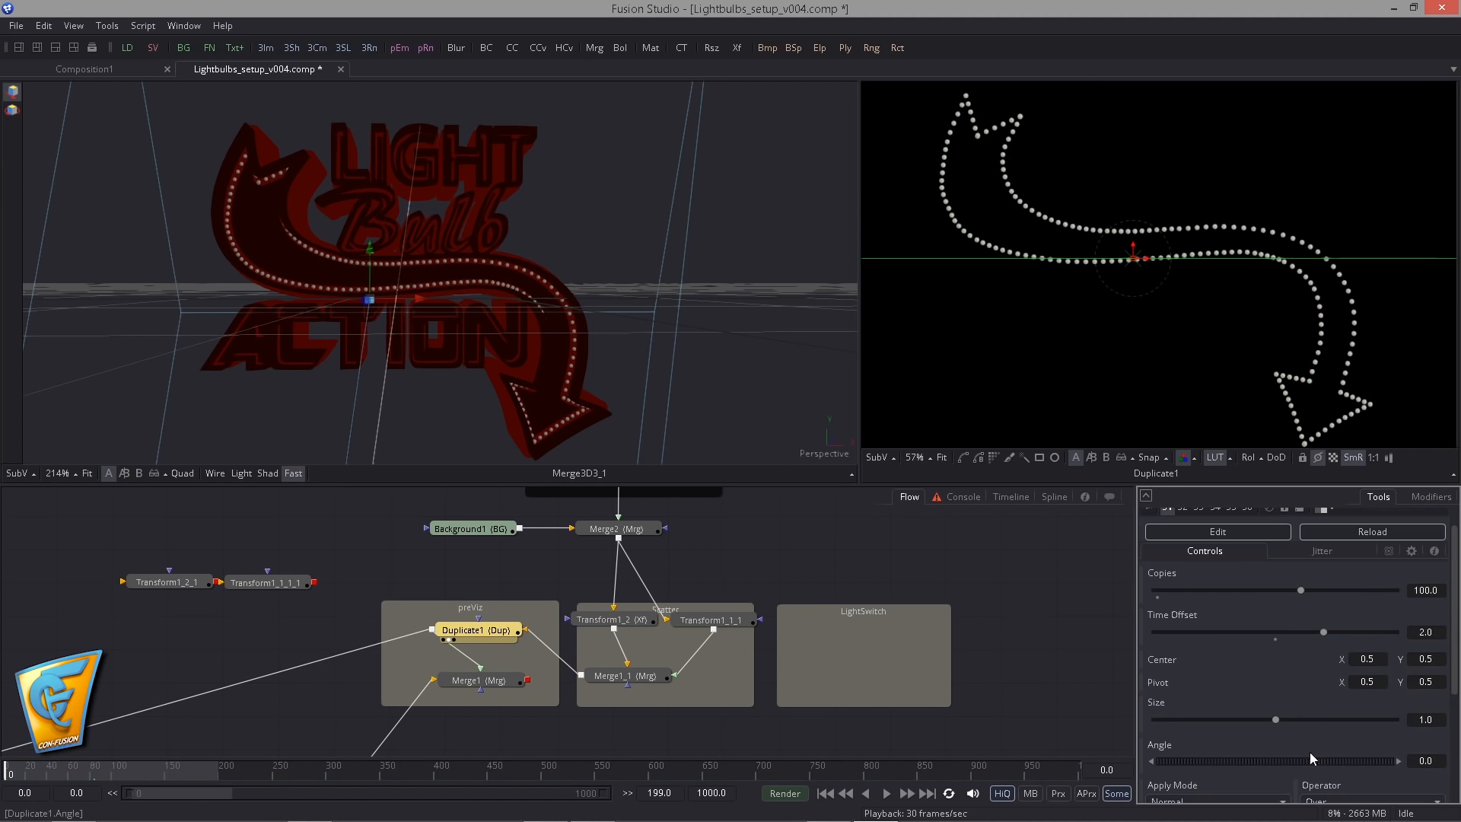
# - Bake the Center animation of Transform1_2 in the Scatter group with a step of 2
pyautogui.click(623, 622)
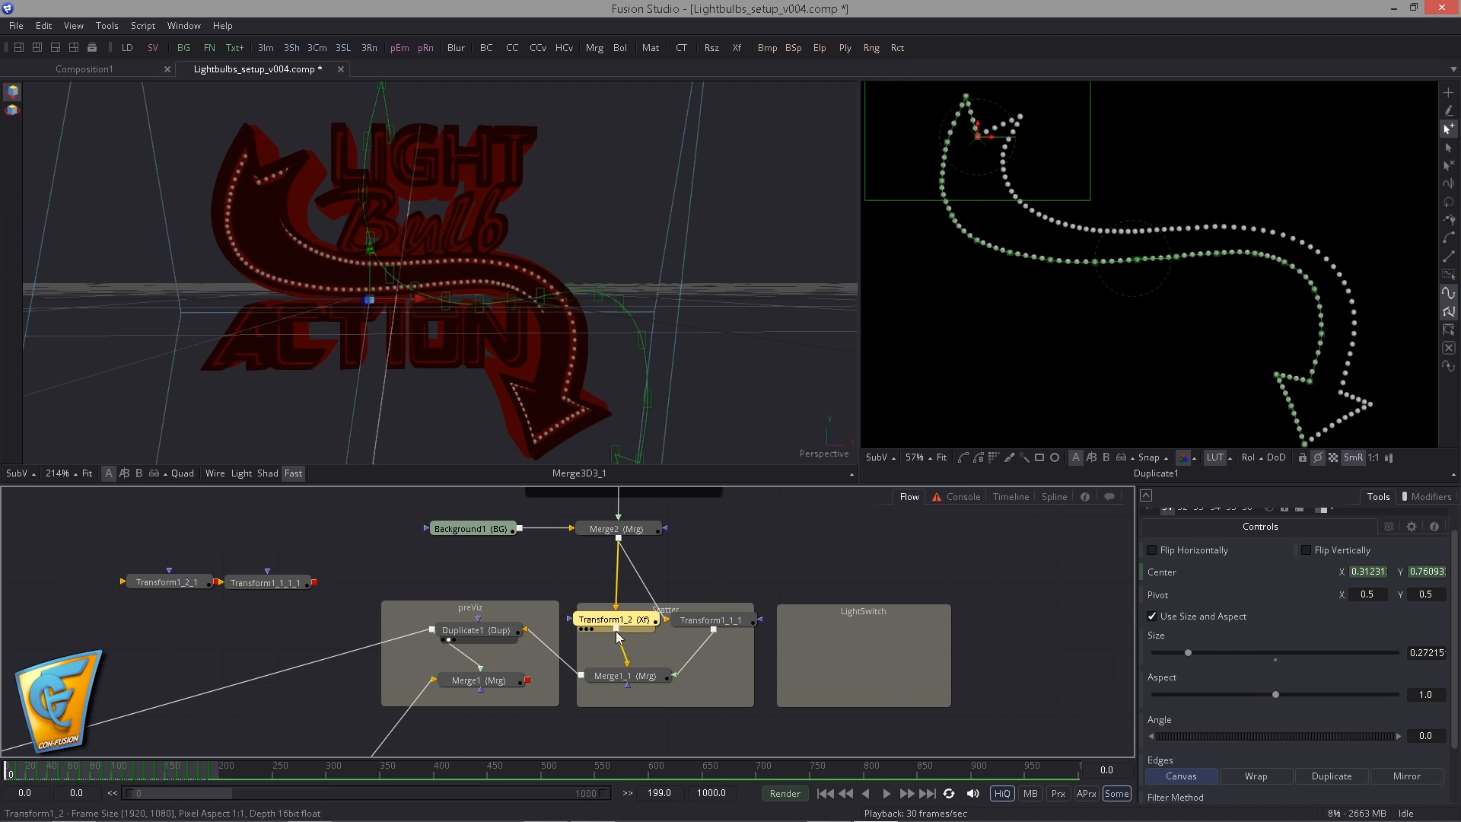
pyautogui.rightClick(631, 628)
pyautogui.moveTo(685, 591)
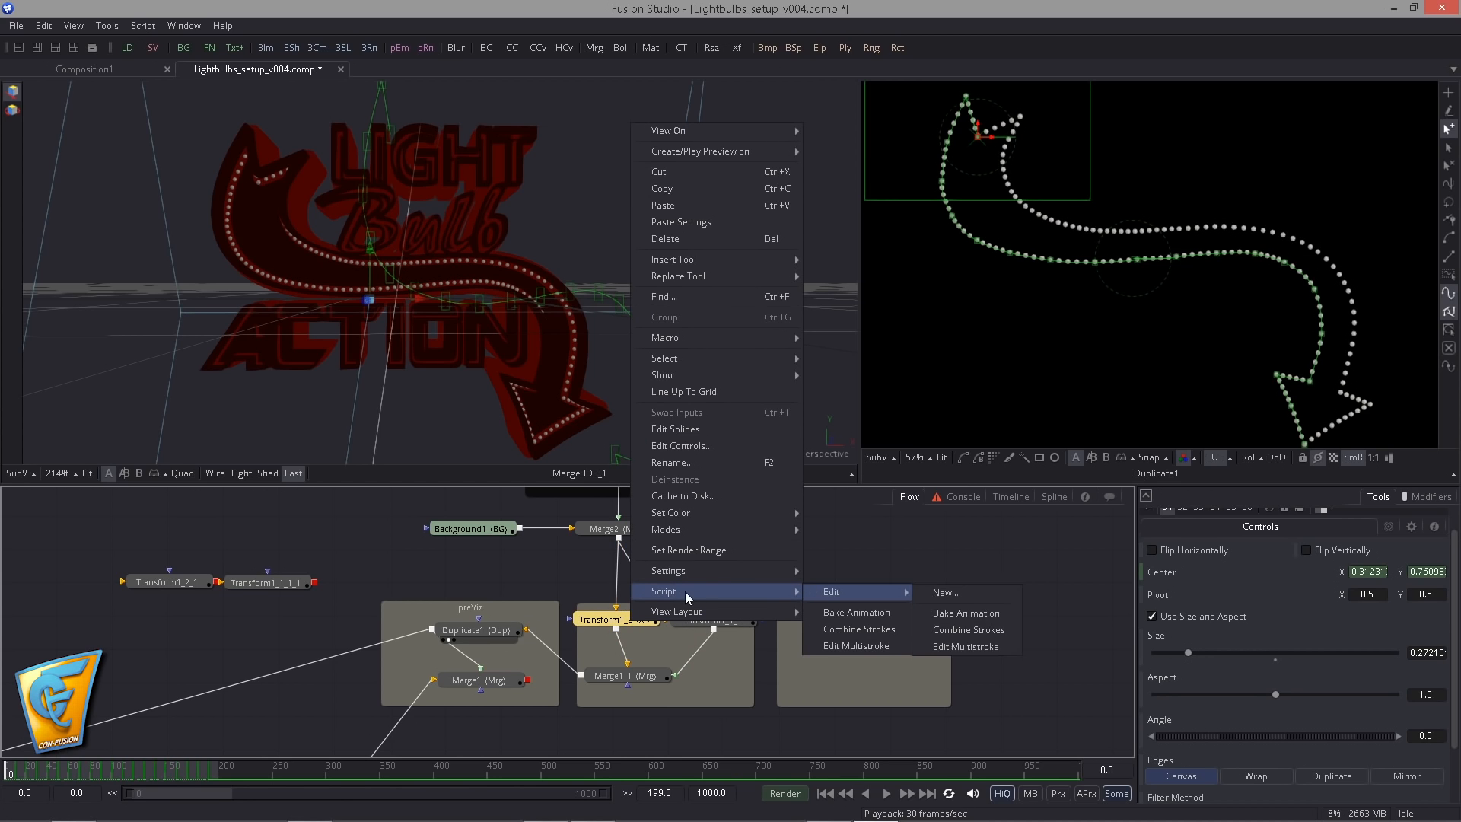
pyautogui.click(836, 613)
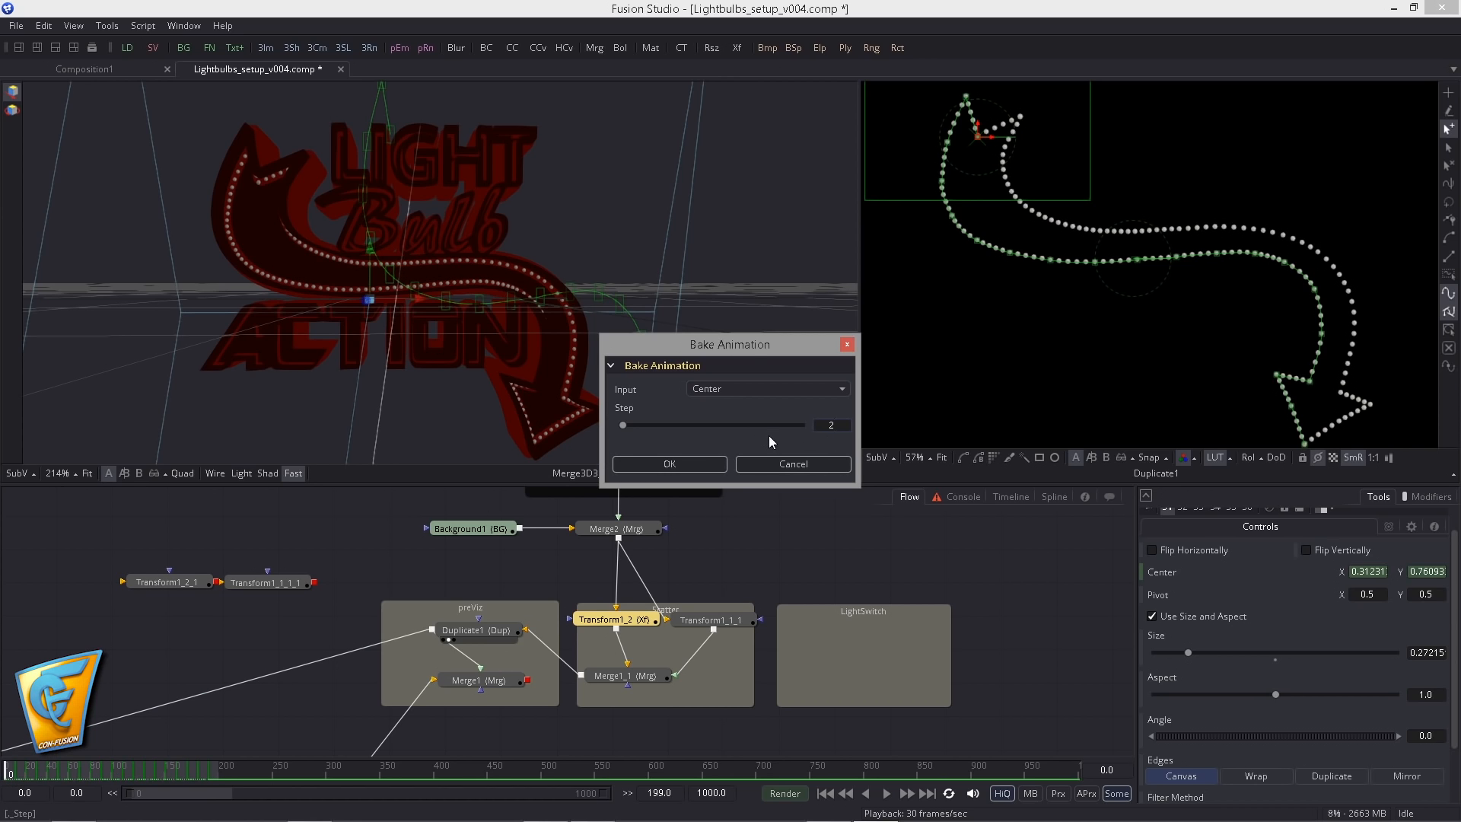
pyautogui.click(691, 458)
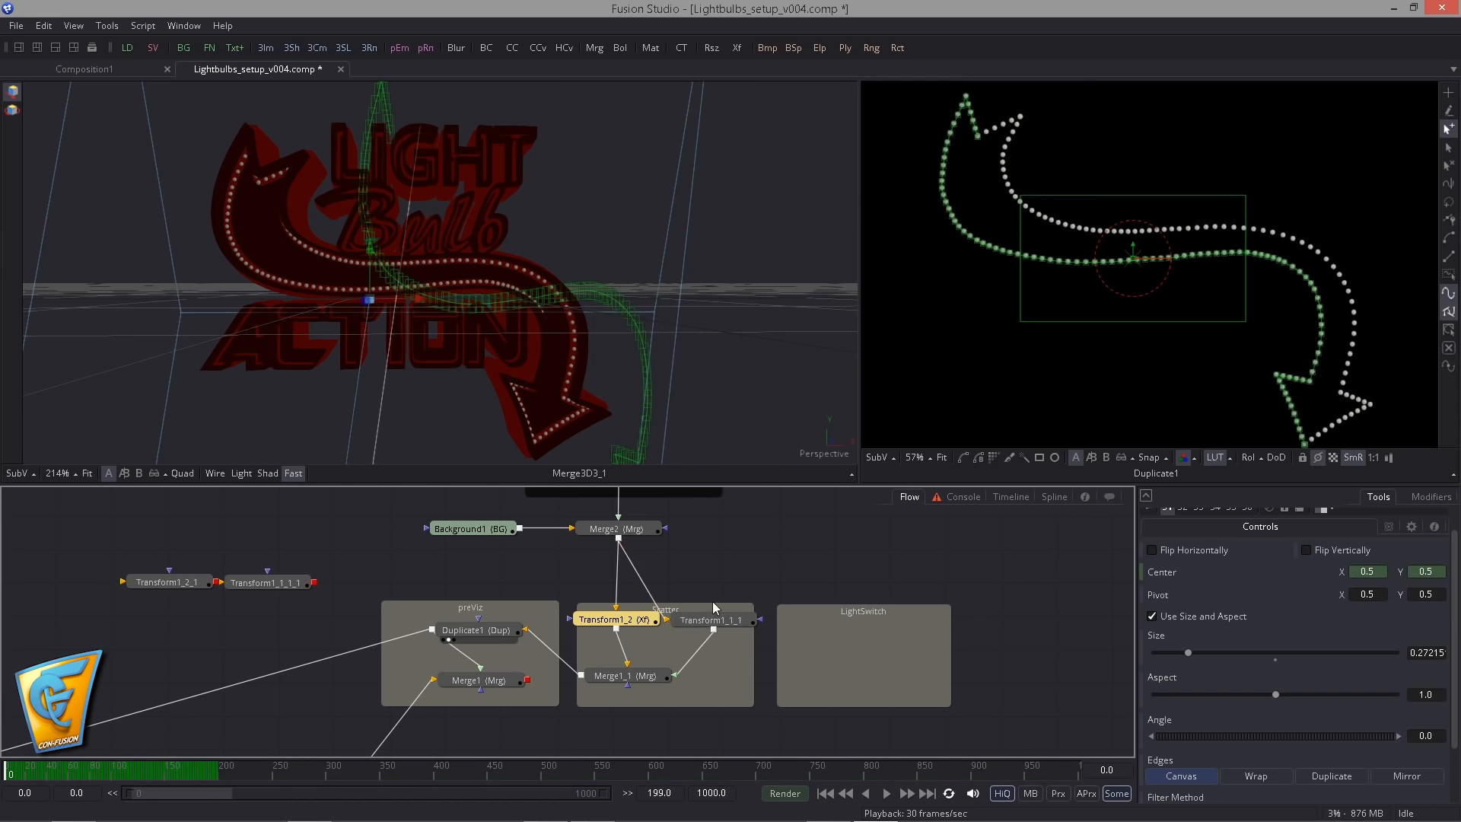
# - Bake the Center animation of Transform1_1_1 in the Scatter group with a step of 2
pyautogui.click(711, 620)
pyautogui.rightClick(710, 622)
pyautogui.moveTo(831, 537)
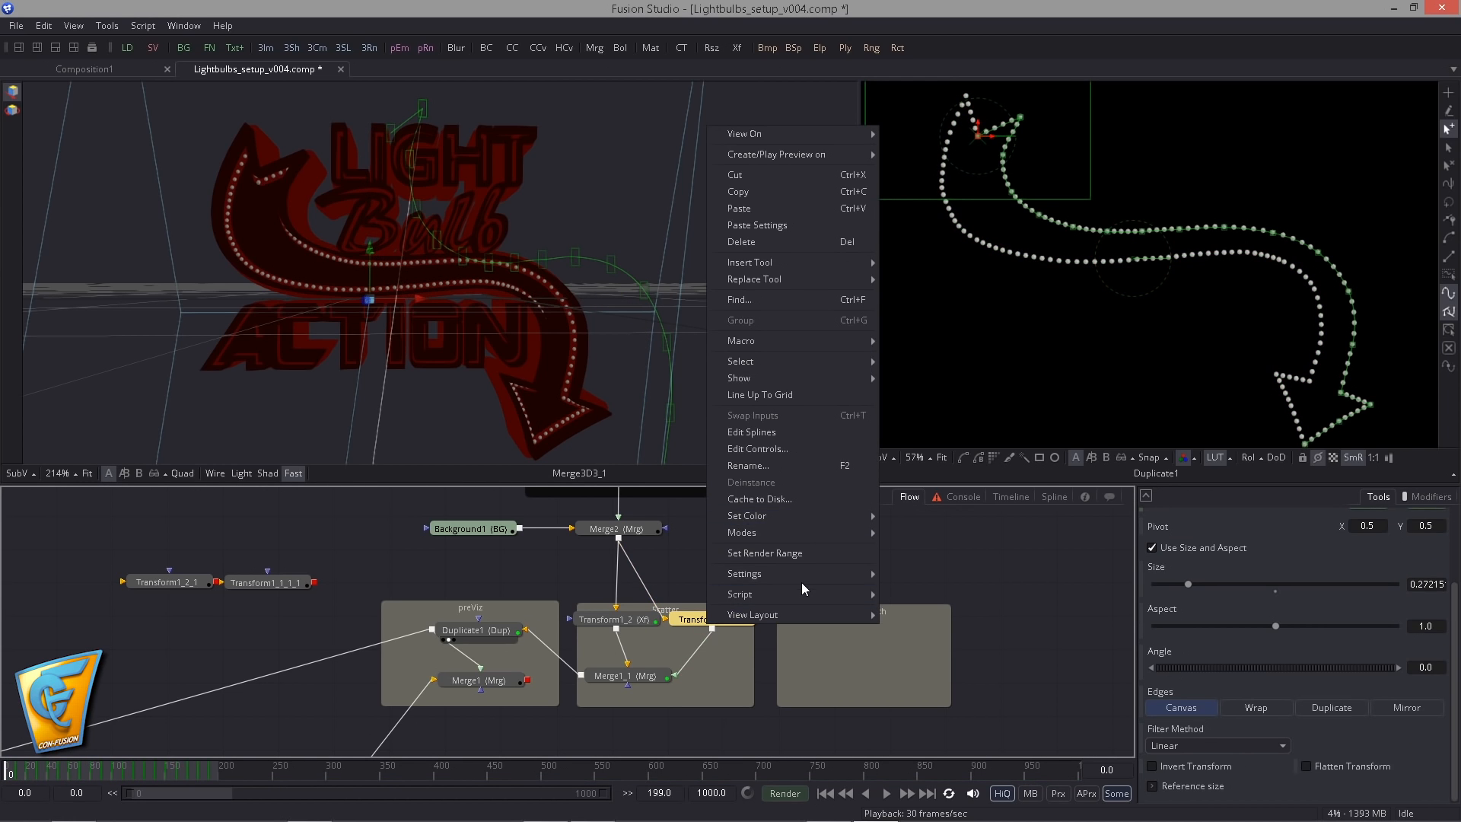
pyautogui.moveTo(787, 601)
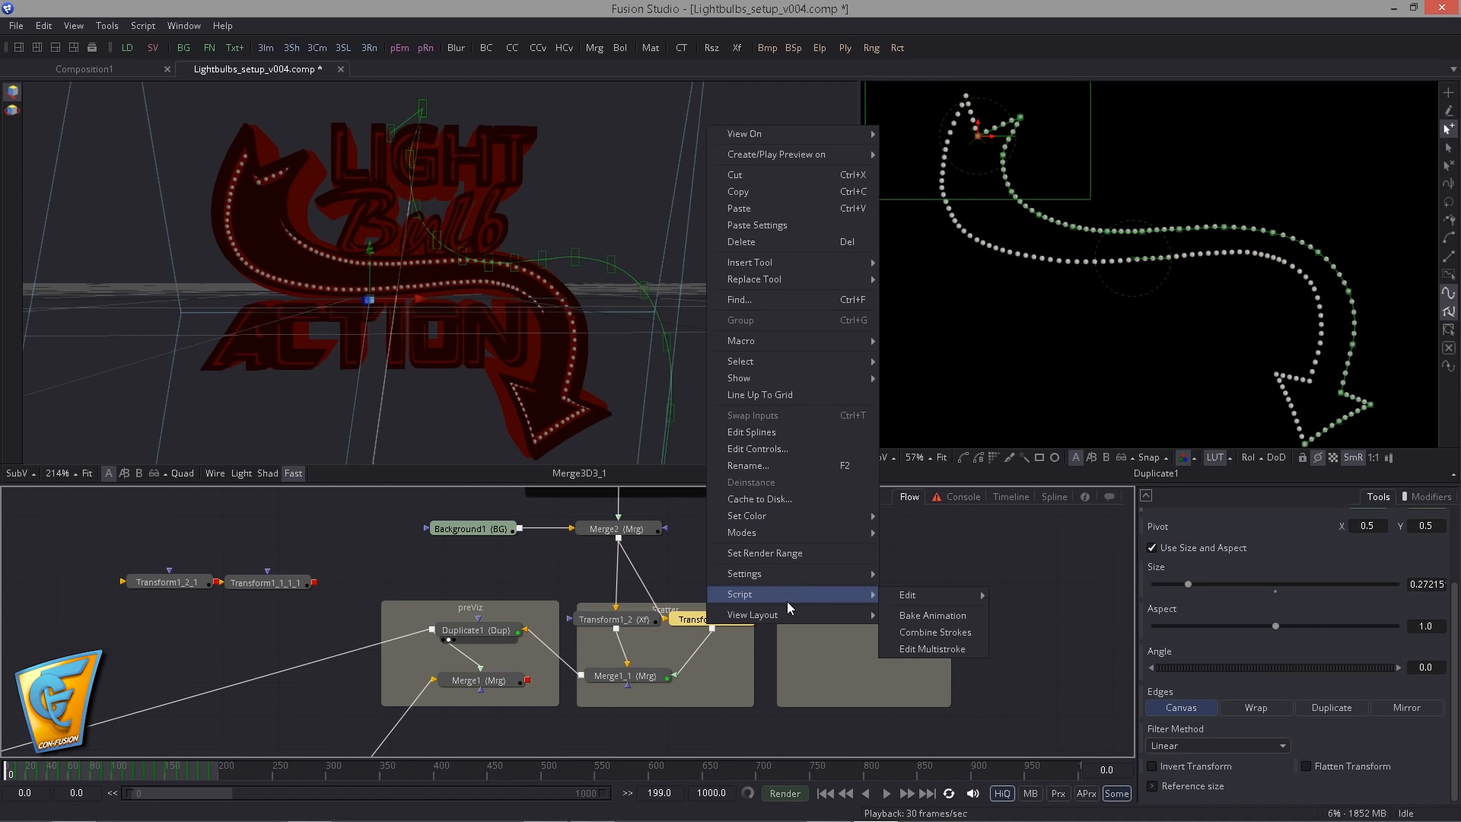
pyautogui.click(909, 616)
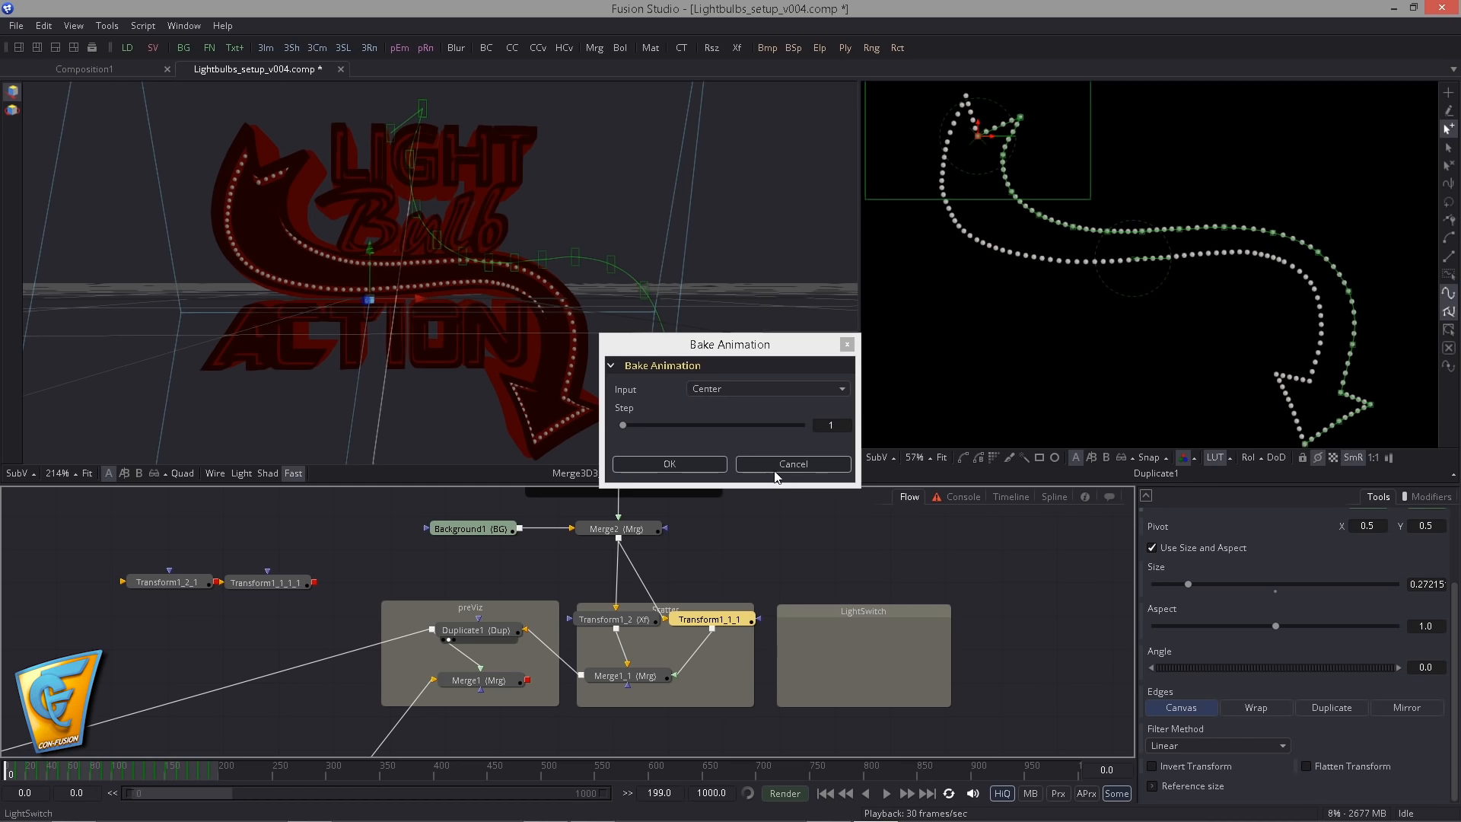
pyautogui.click(689, 465)
# - Convert all keyframes of both Scatter Transforms' path displacement curves to Step In interpolation
pyautogui.moveTo(729, 589); pyautogui.dragTo(575, 638)
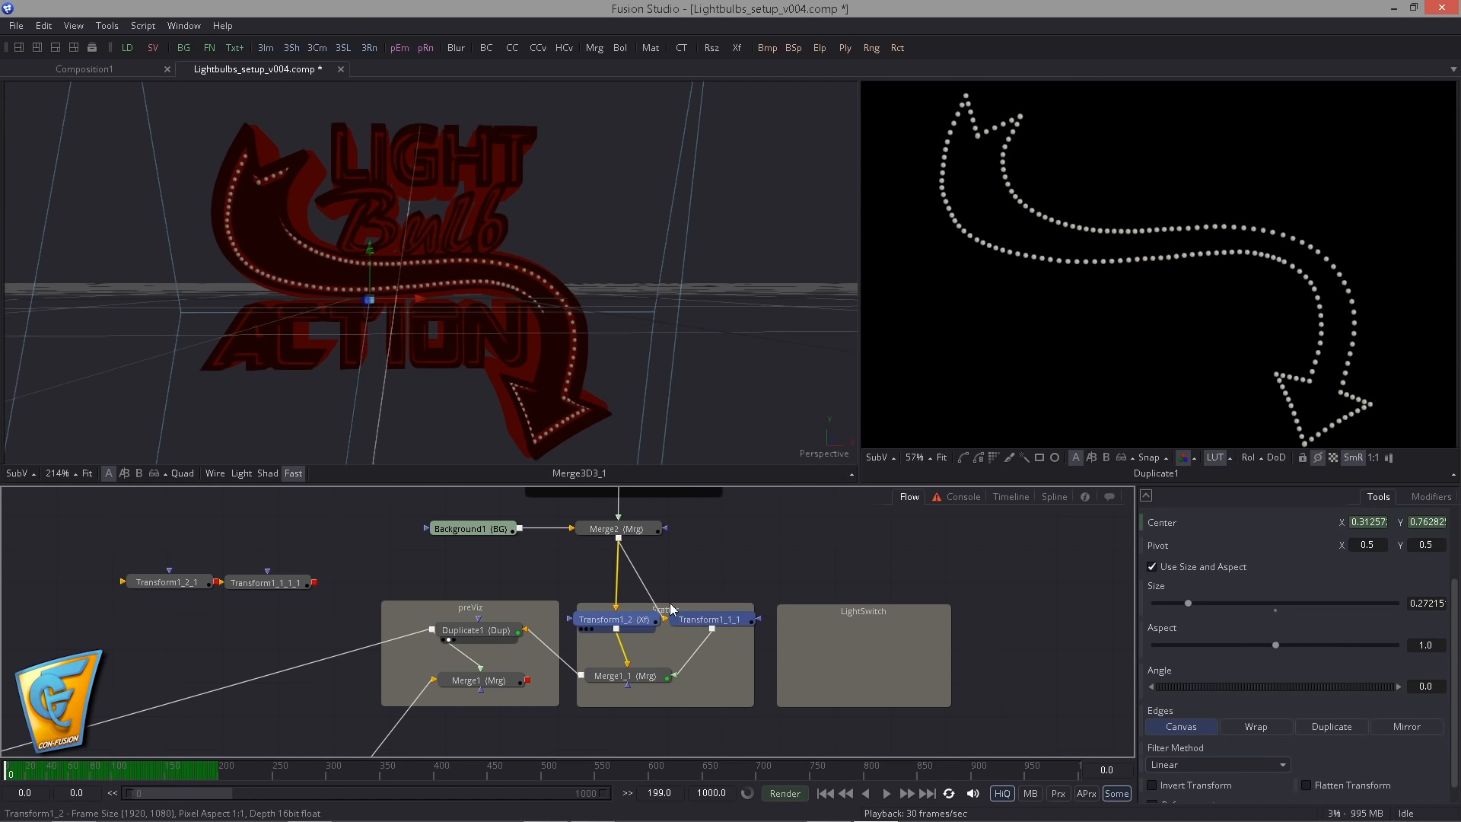
pyautogui.click(1054, 494)
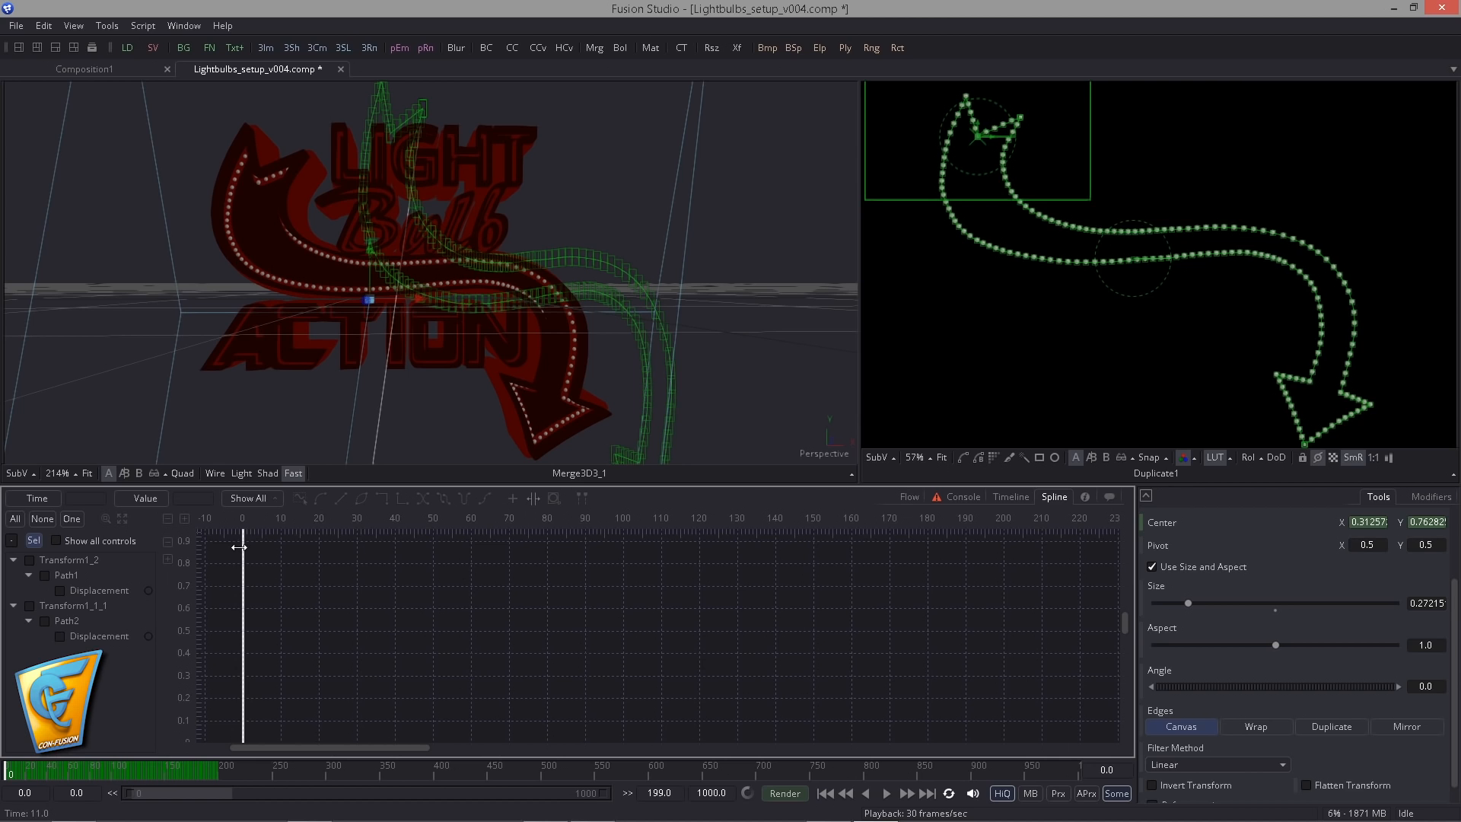
pyautogui.click(30, 605)
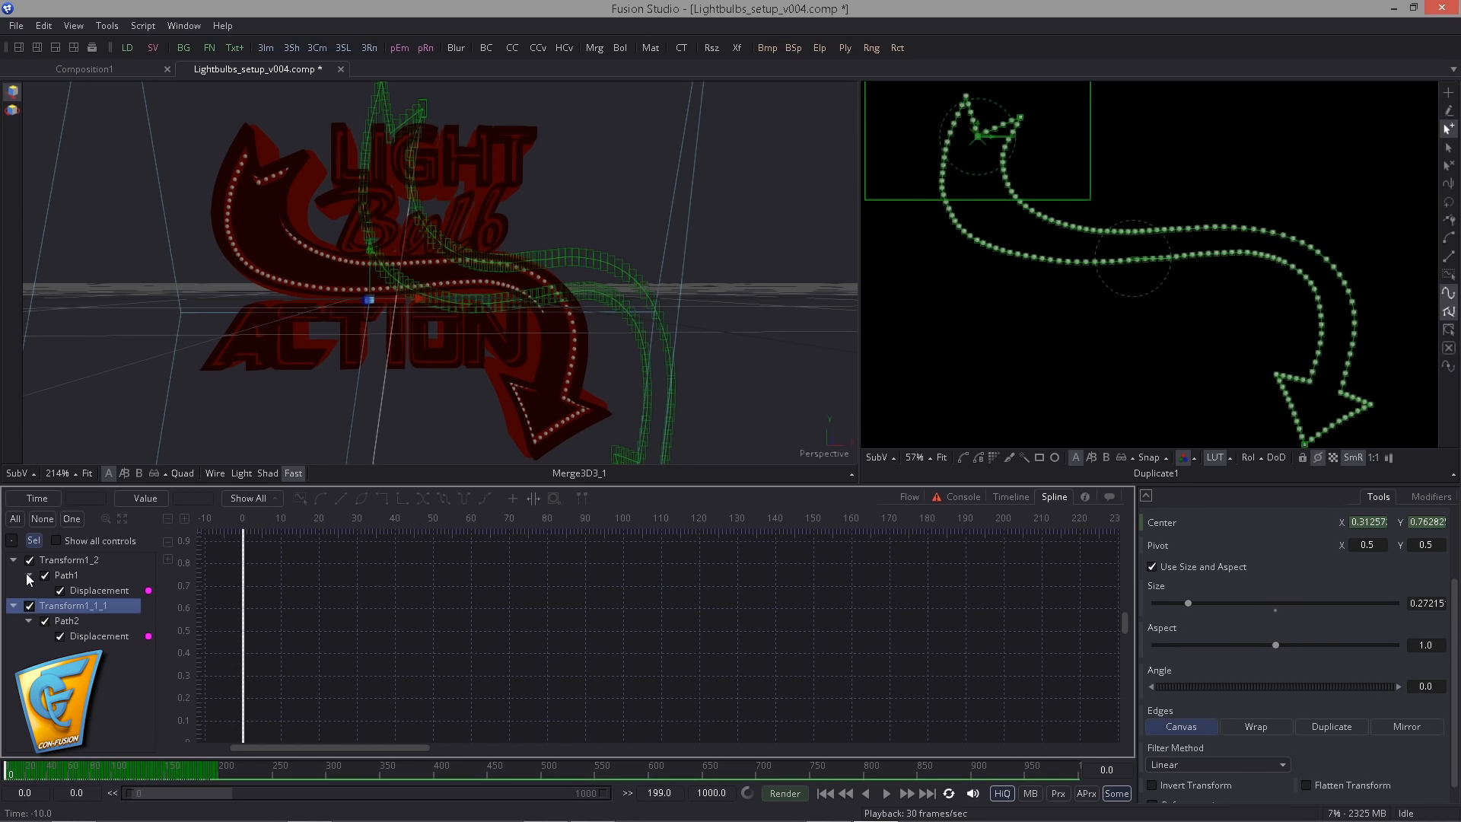
pyautogui.hotkey('ctrl', 'f')
pyautogui.hotkey('ctrl', 'a')
pyautogui.moveTo(439, 610); pyautogui.dragTo(504, 626)
pyautogui.rightClick(517, 661)
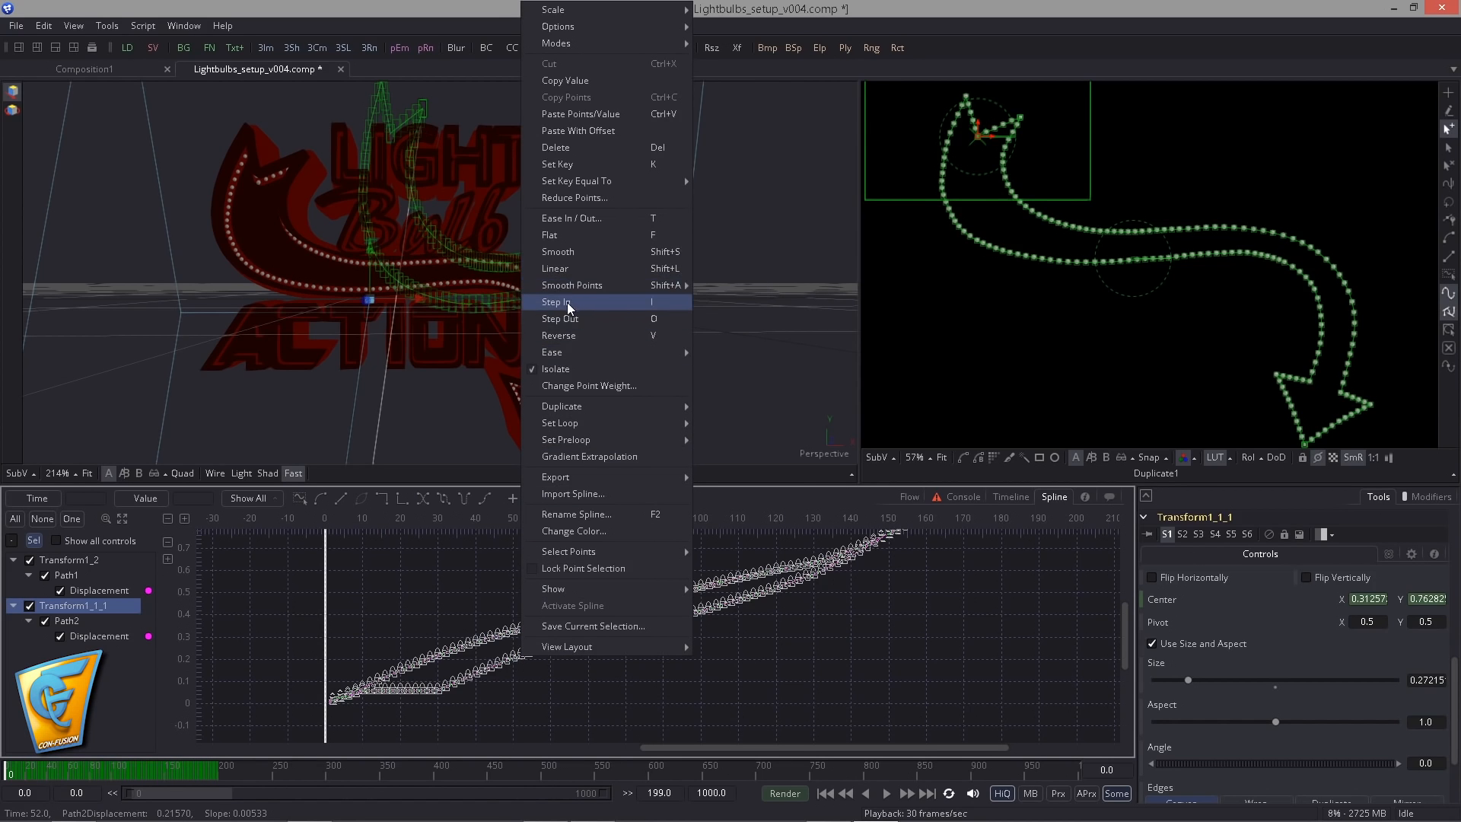
pyautogui.click(556, 302)
pyautogui.scroll(5, 891, 561)
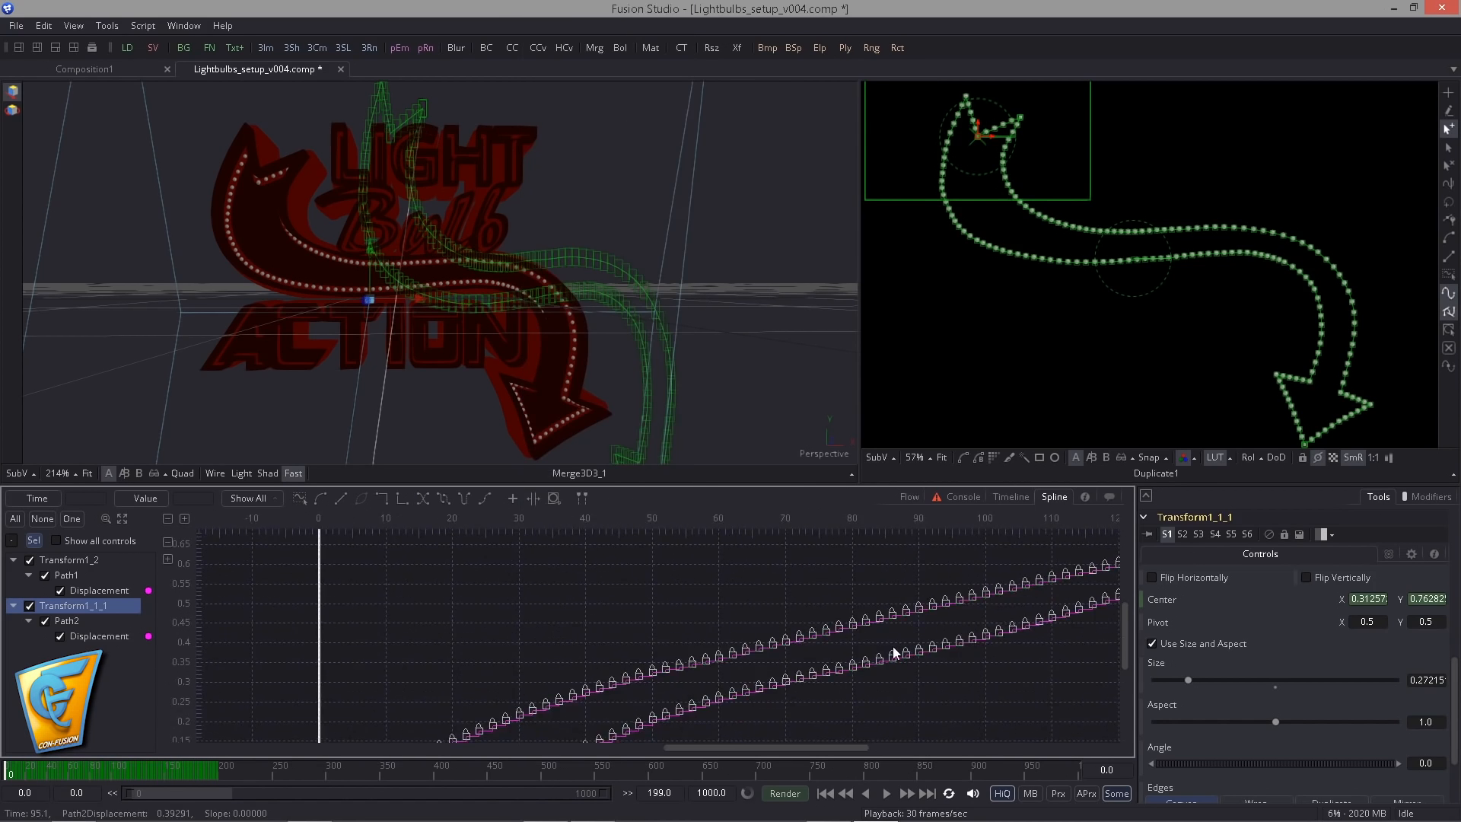
pyautogui.scroll(2, 567, 624)
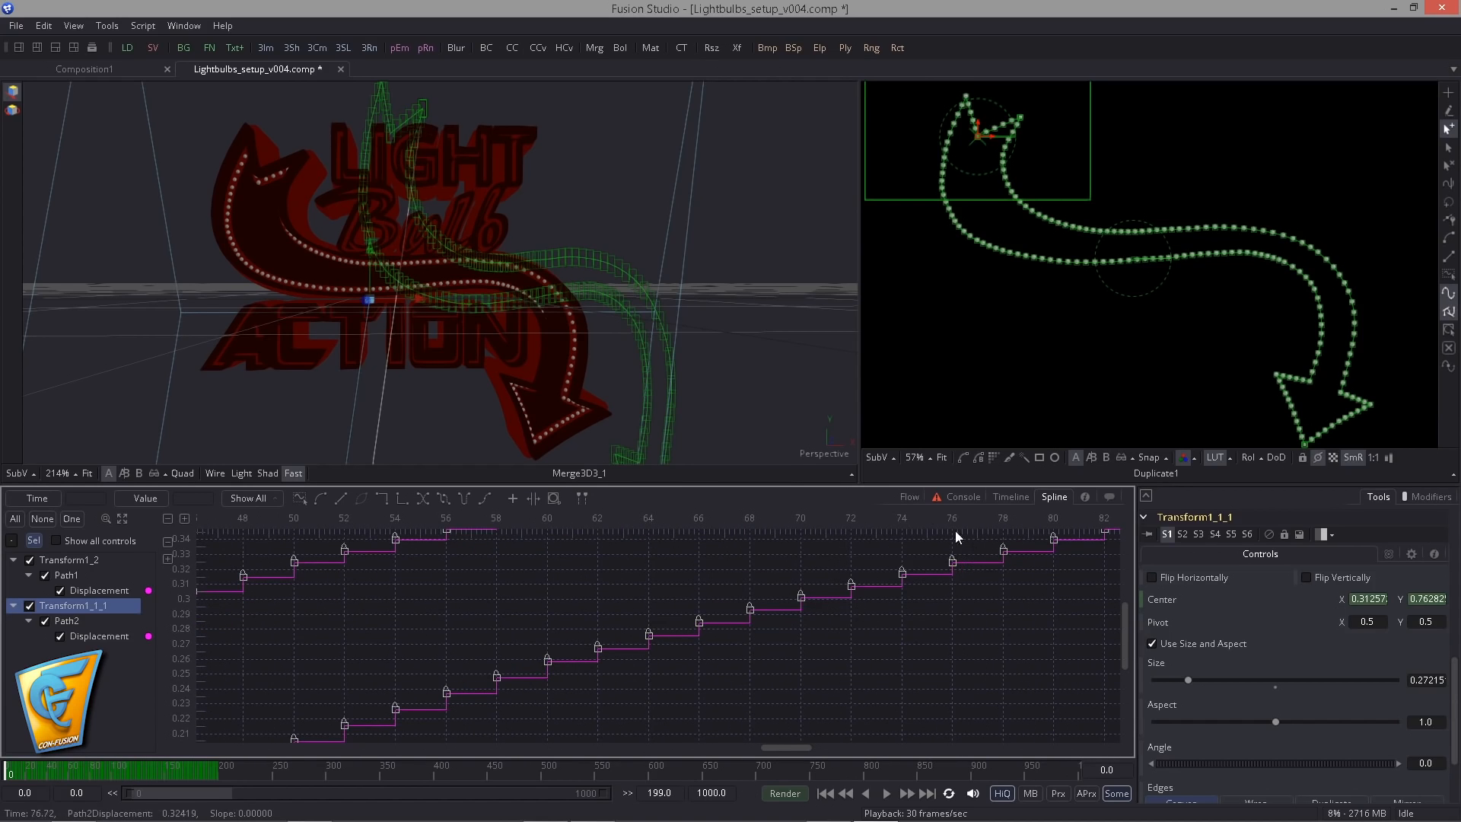
# - Add a Duplicate node fed by Merge1_1, place it in the LightSwitch group and show it in the 2D viewer
pyautogui.click(909, 497)
pyautogui.click(782, 602)
pyautogui.moveTo(782, 603); pyautogui.dragTo(722, 615)
pyautogui.hotkey('ctrl', 'space')
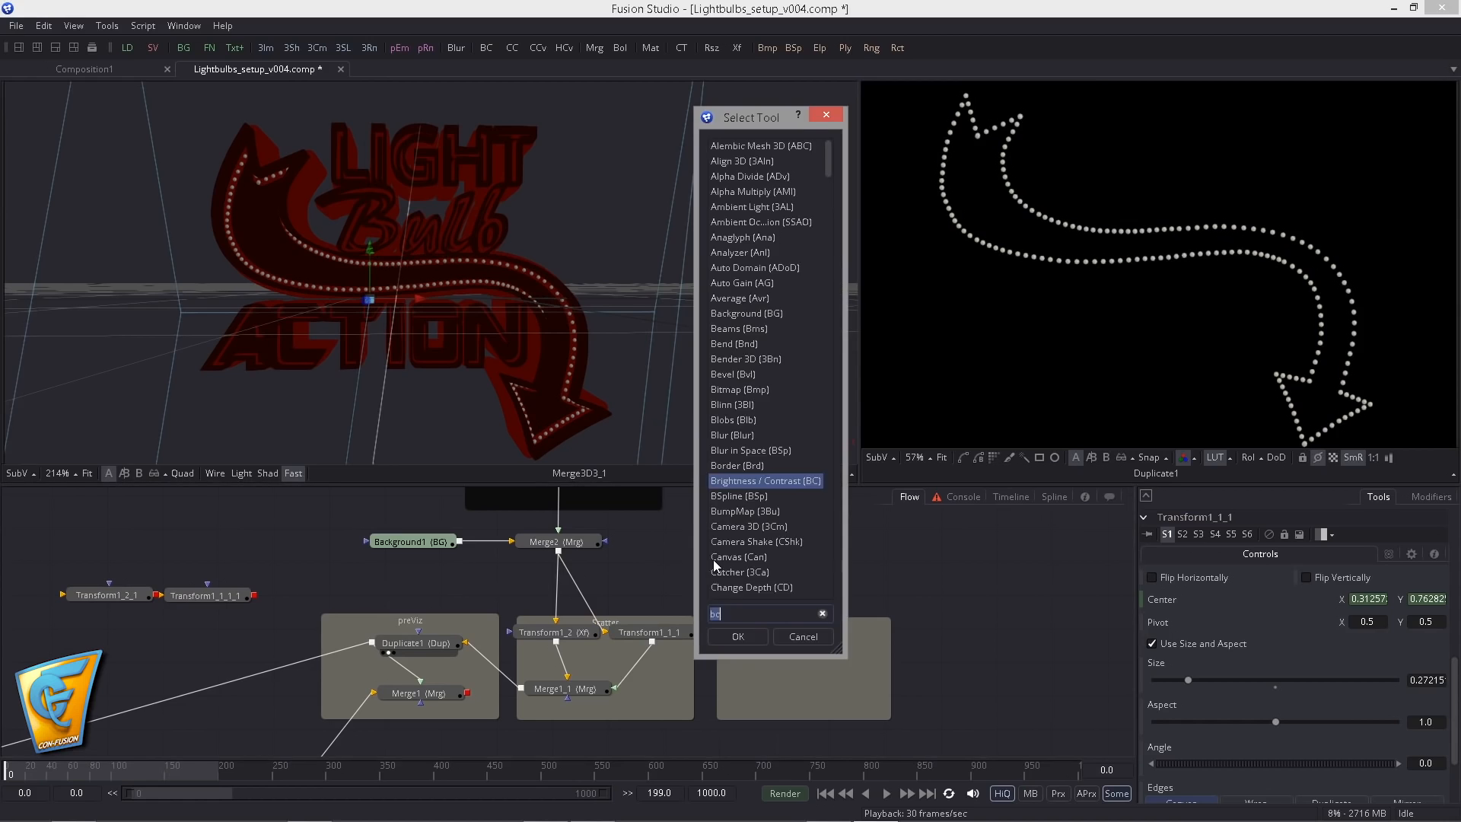
pyautogui.write('dupl')
pyautogui.press('Return')
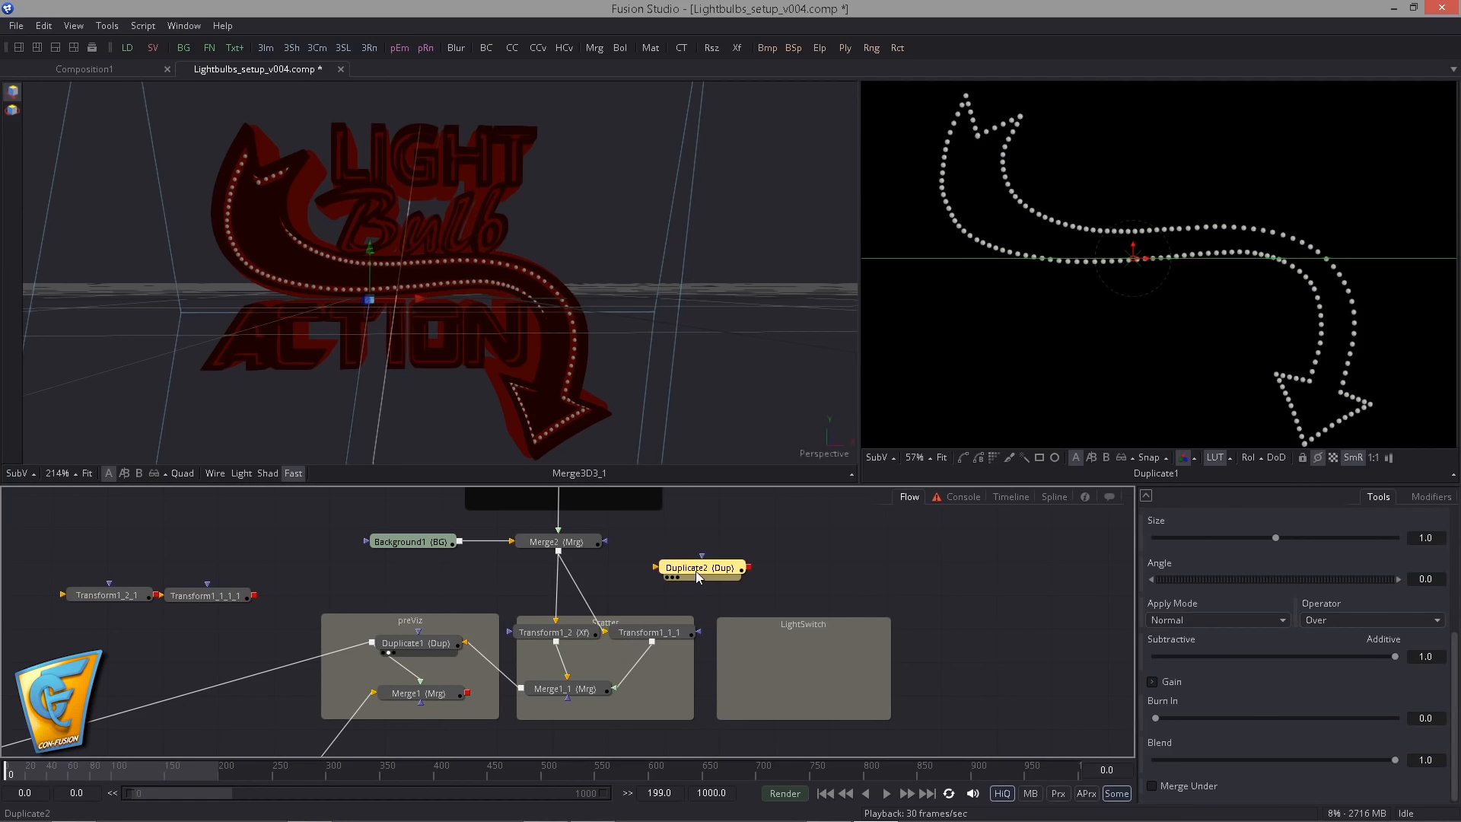
pyautogui.moveTo(523, 689); pyautogui.dragTo(786, 674)
pyautogui.moveTo(654, 646); pyautogui.dragTo(455, 581)
pyautogui.moveTo(607, 602); pyautogui.dragTo(1057, 350)
pyautogui.click(564, 608)
# - Show the Lightbulb_scatter loader in the other viewer beside Duplicate2 and play the animation
pyautogui.moveTo(410, 727); pyautogui.dragTo(583, 396)
pyautogui.scroll(-5, 405, 344)
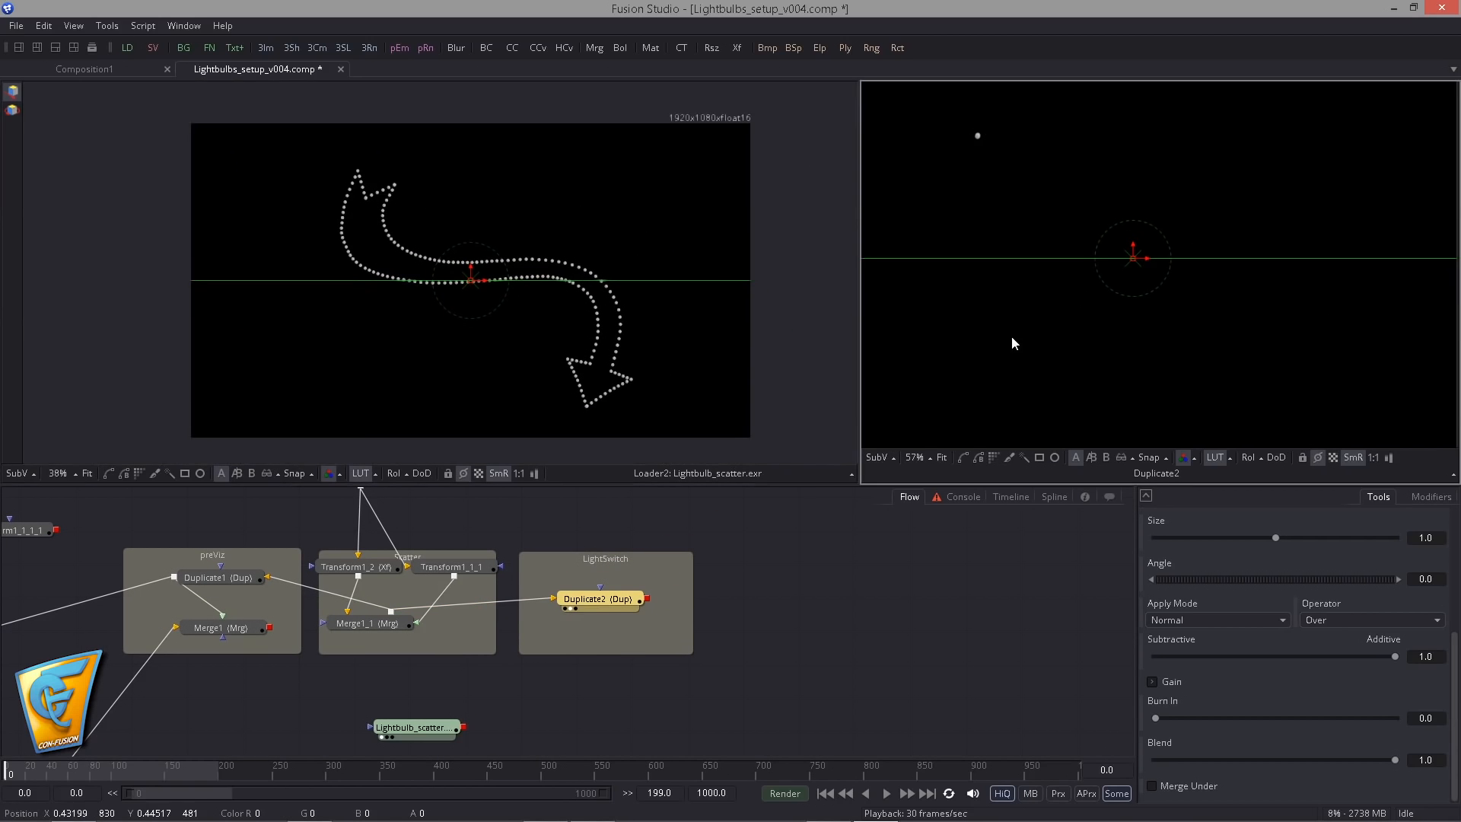
pyautogui.moveTo(859, 333); pyautogui.dragTo(764, 334)
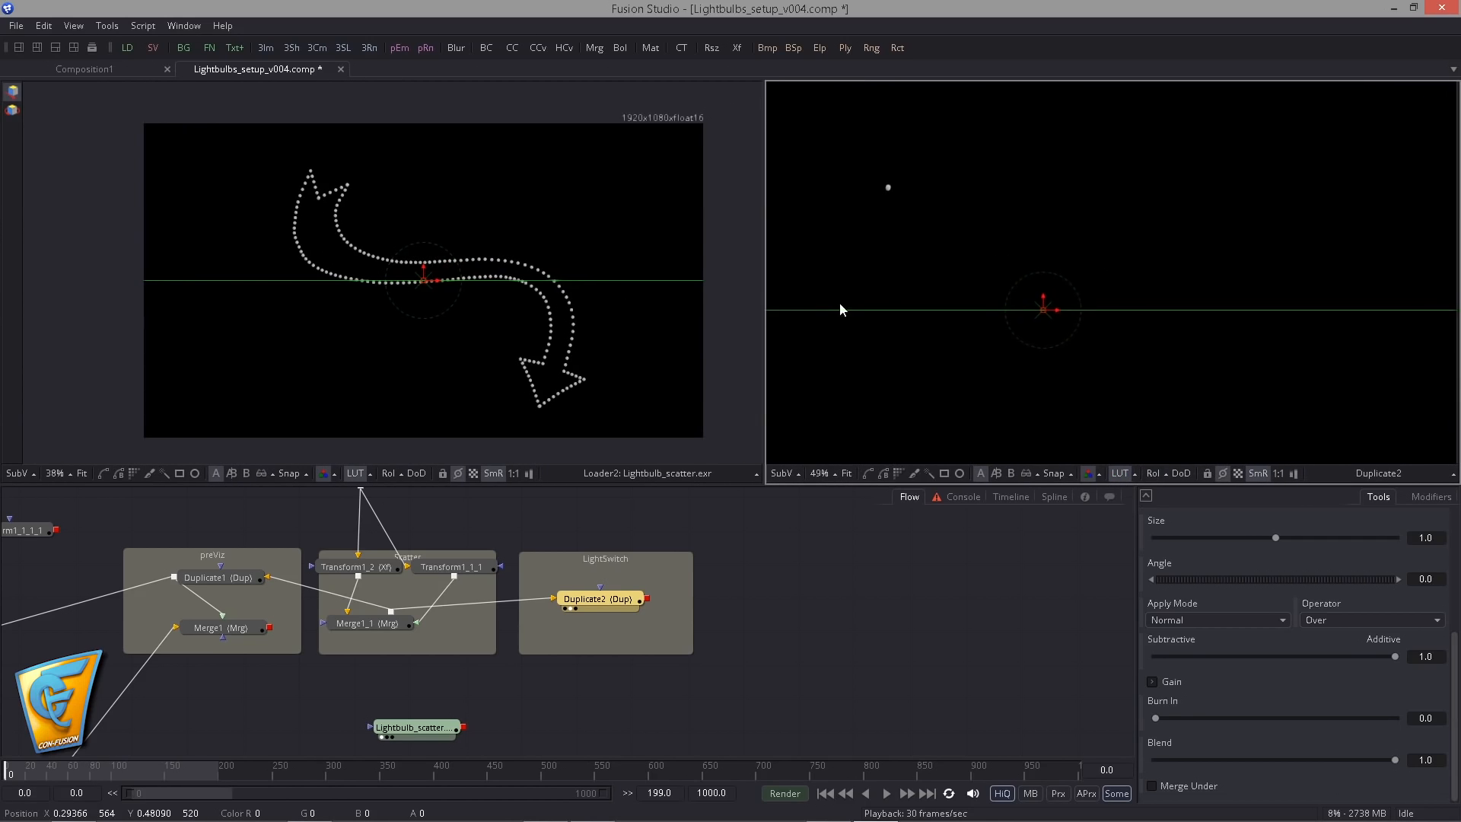
pyautogui.scroll(-3, 951, 254)
pyautogui.scroll(2, 951, 259)
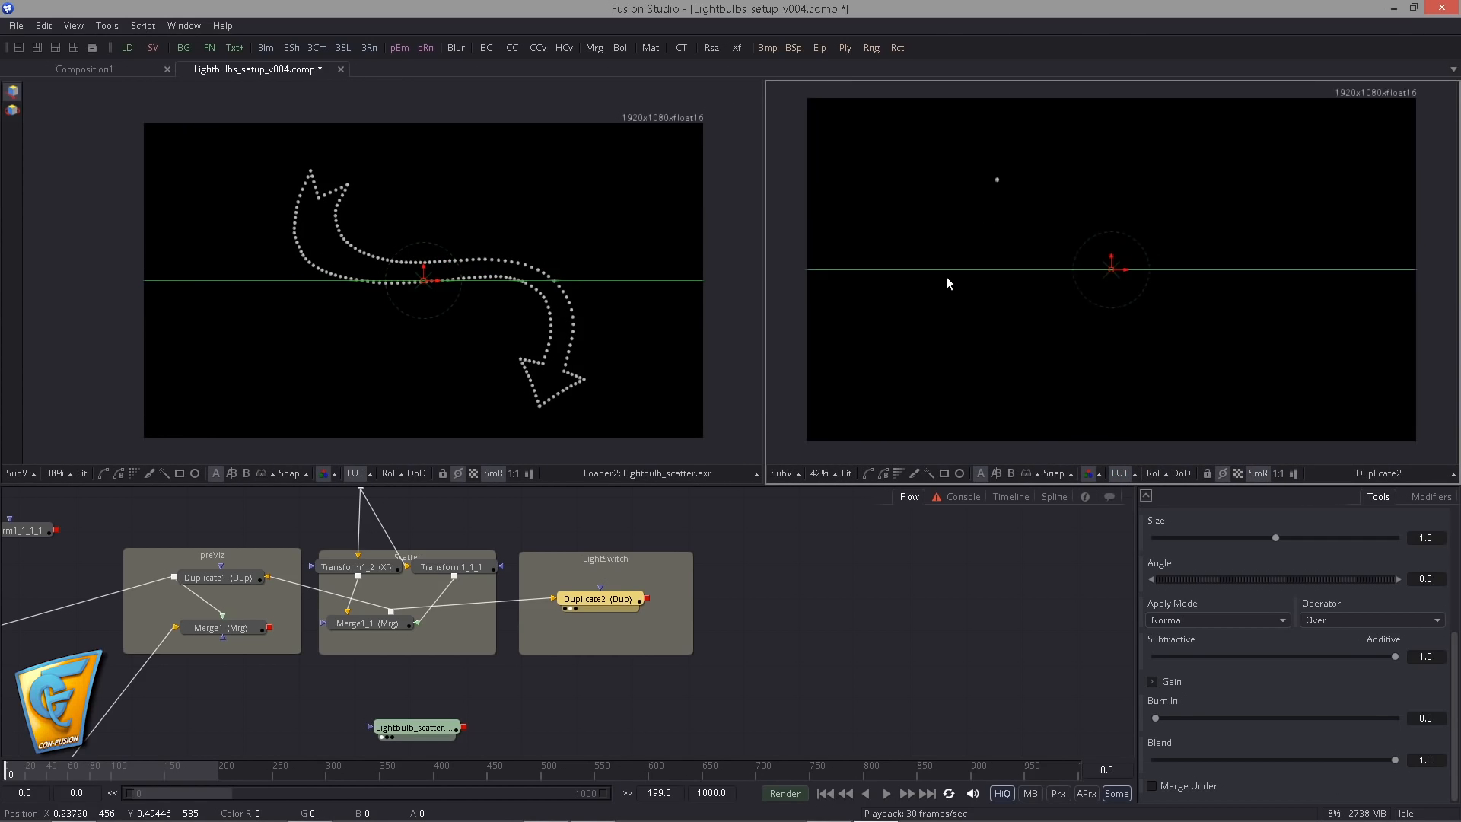
pyautogui.click(887, 793)
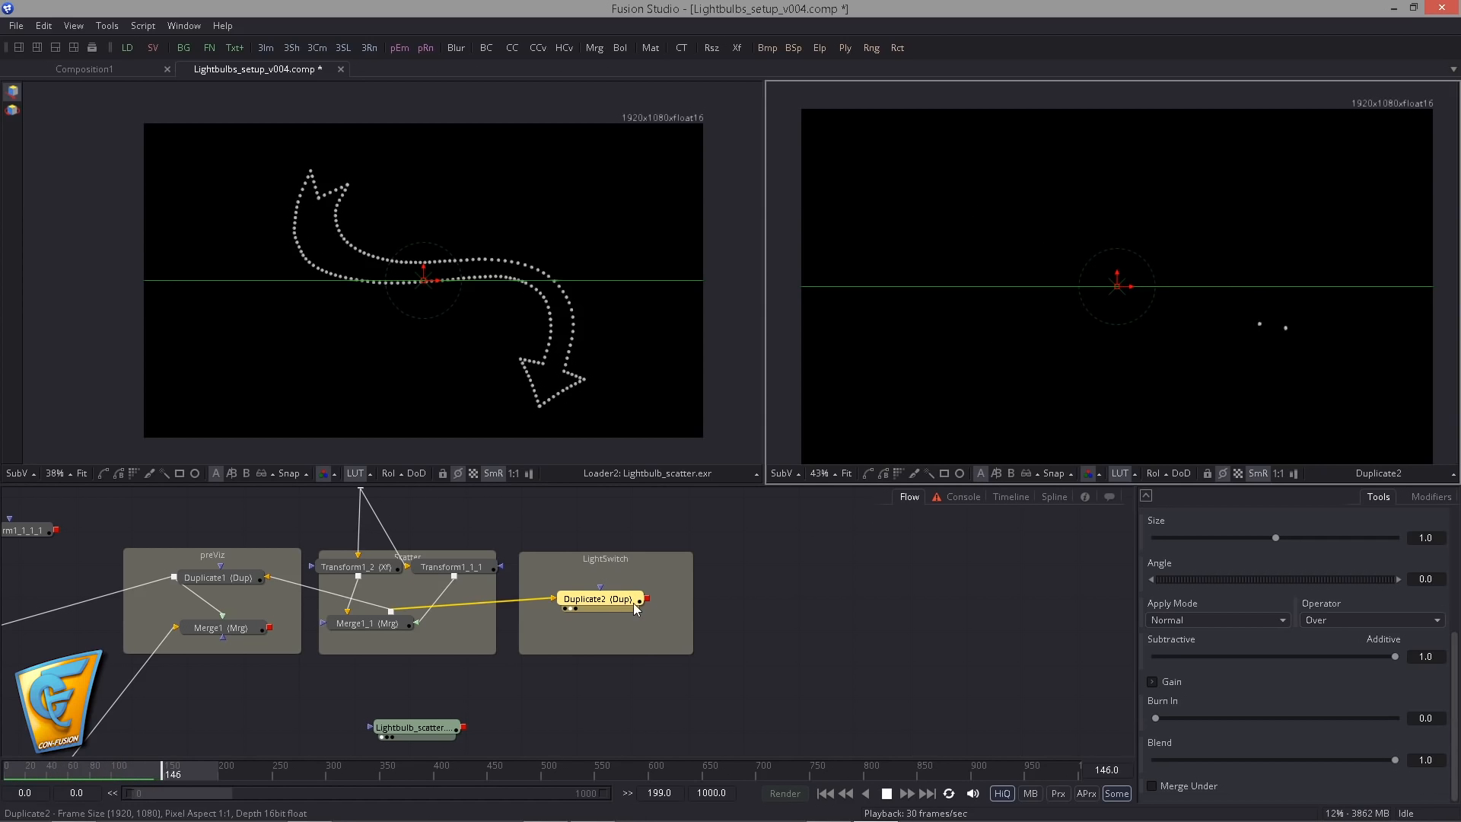
# - Try a Time Offset of 2 on Duplicate2 during playback
pyautogui.moveTo(619, 600); pyautogui.dragTo(618, 608)
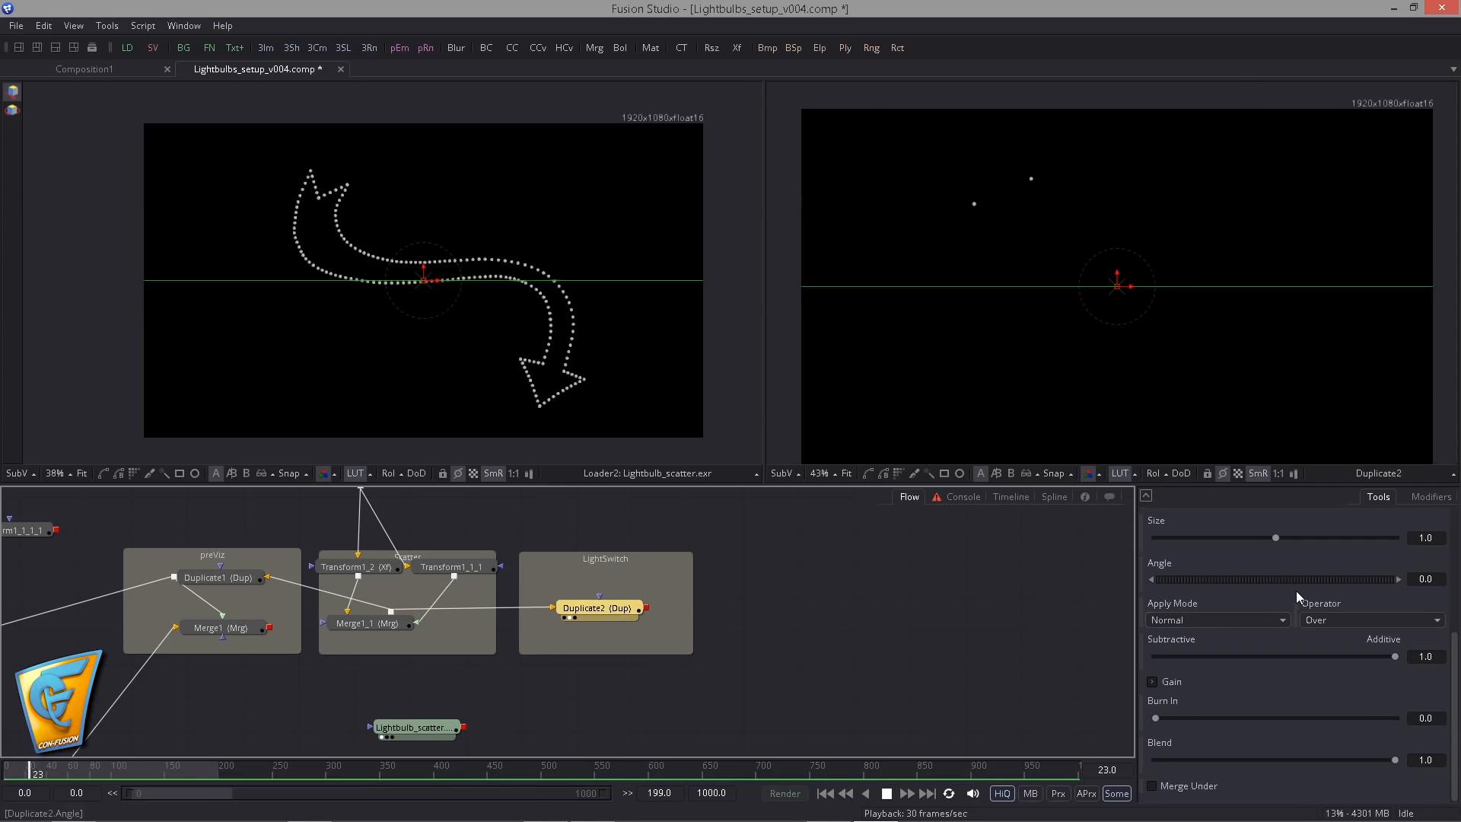
pyautogui.scroll(5, 1295, 591)
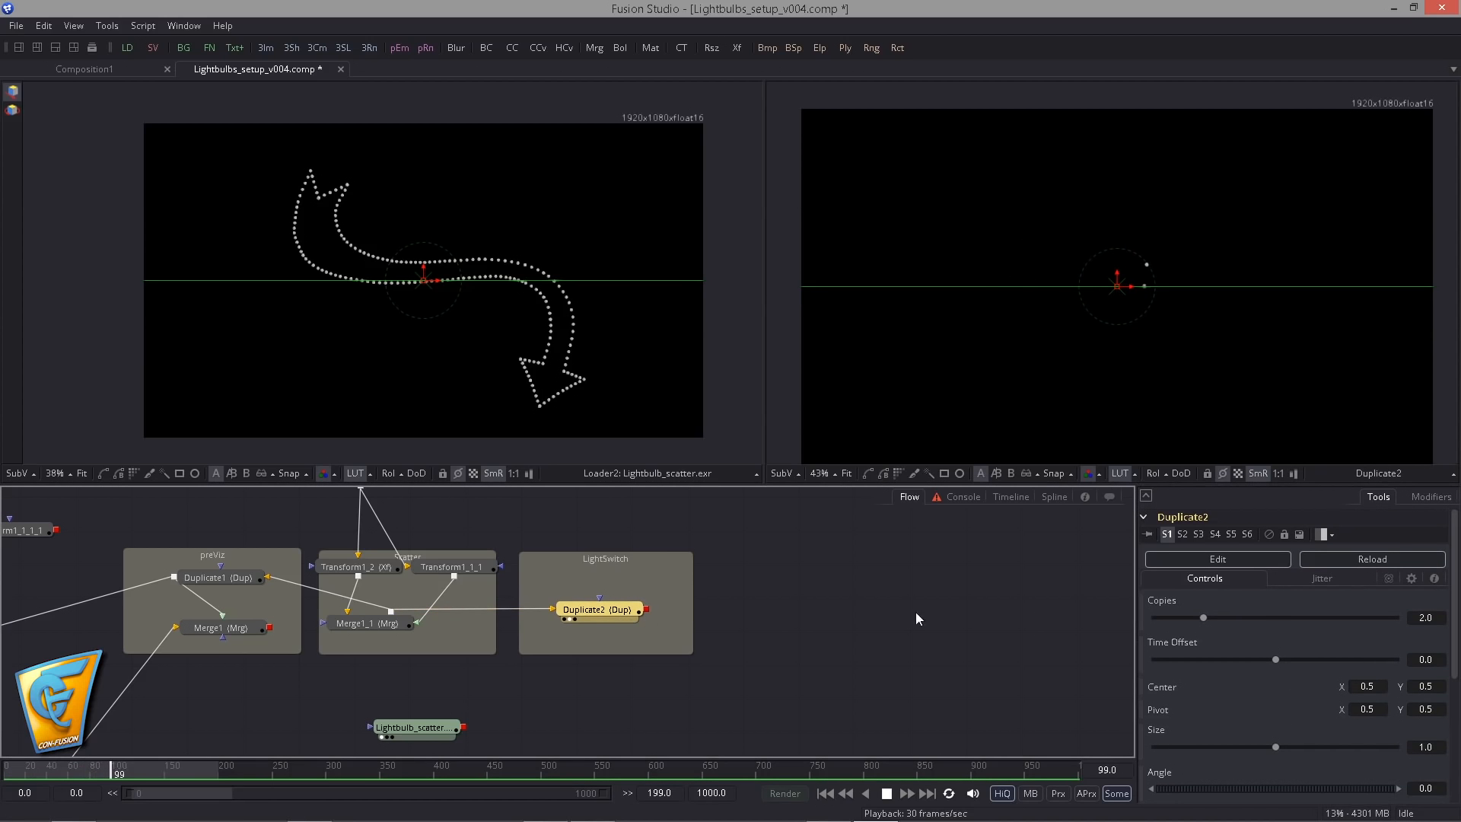
pyautogui.click(1407, 662)
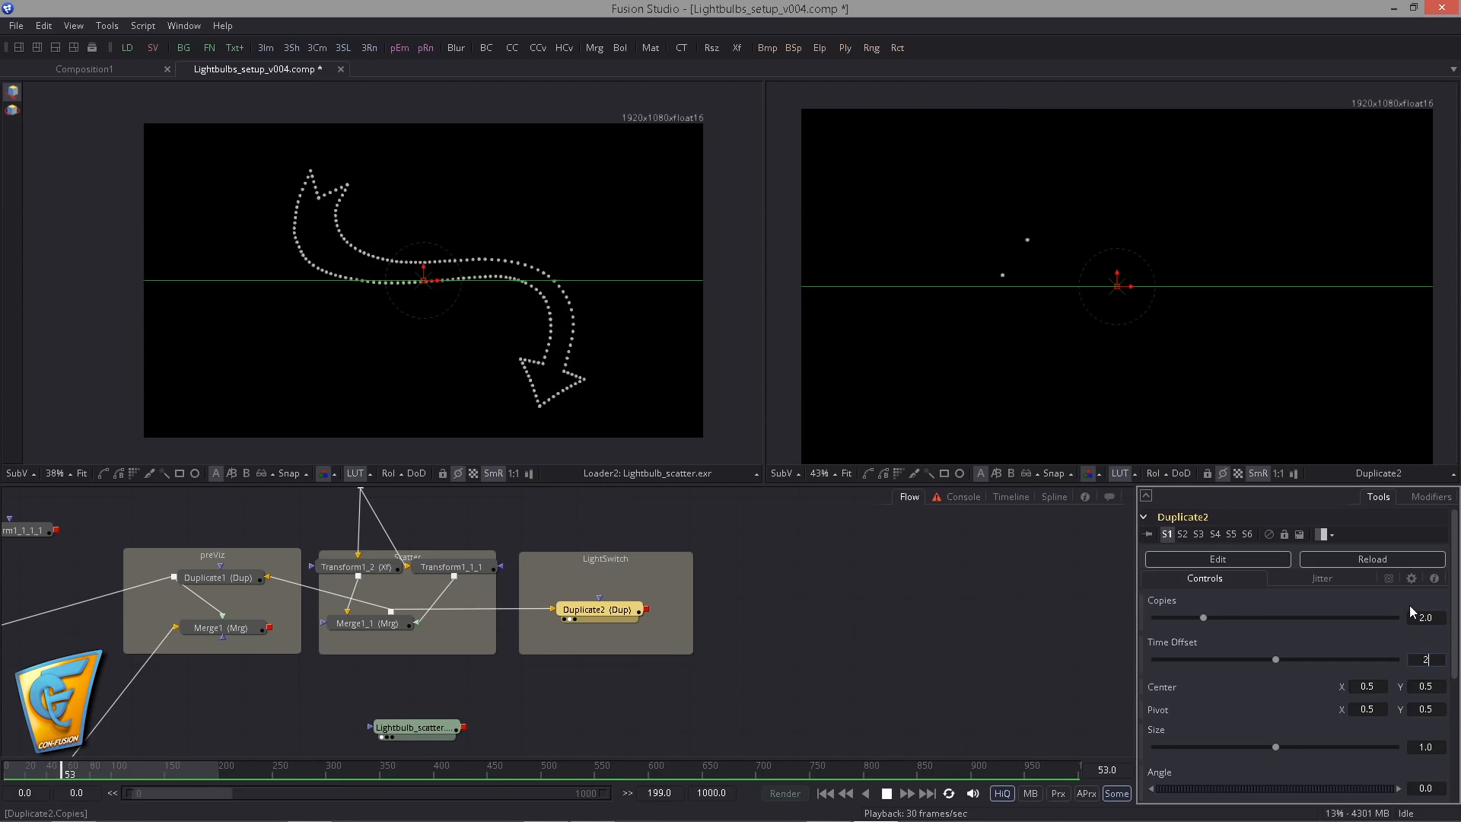
pyautogui.write('2')
pyautogui.press('Tab')
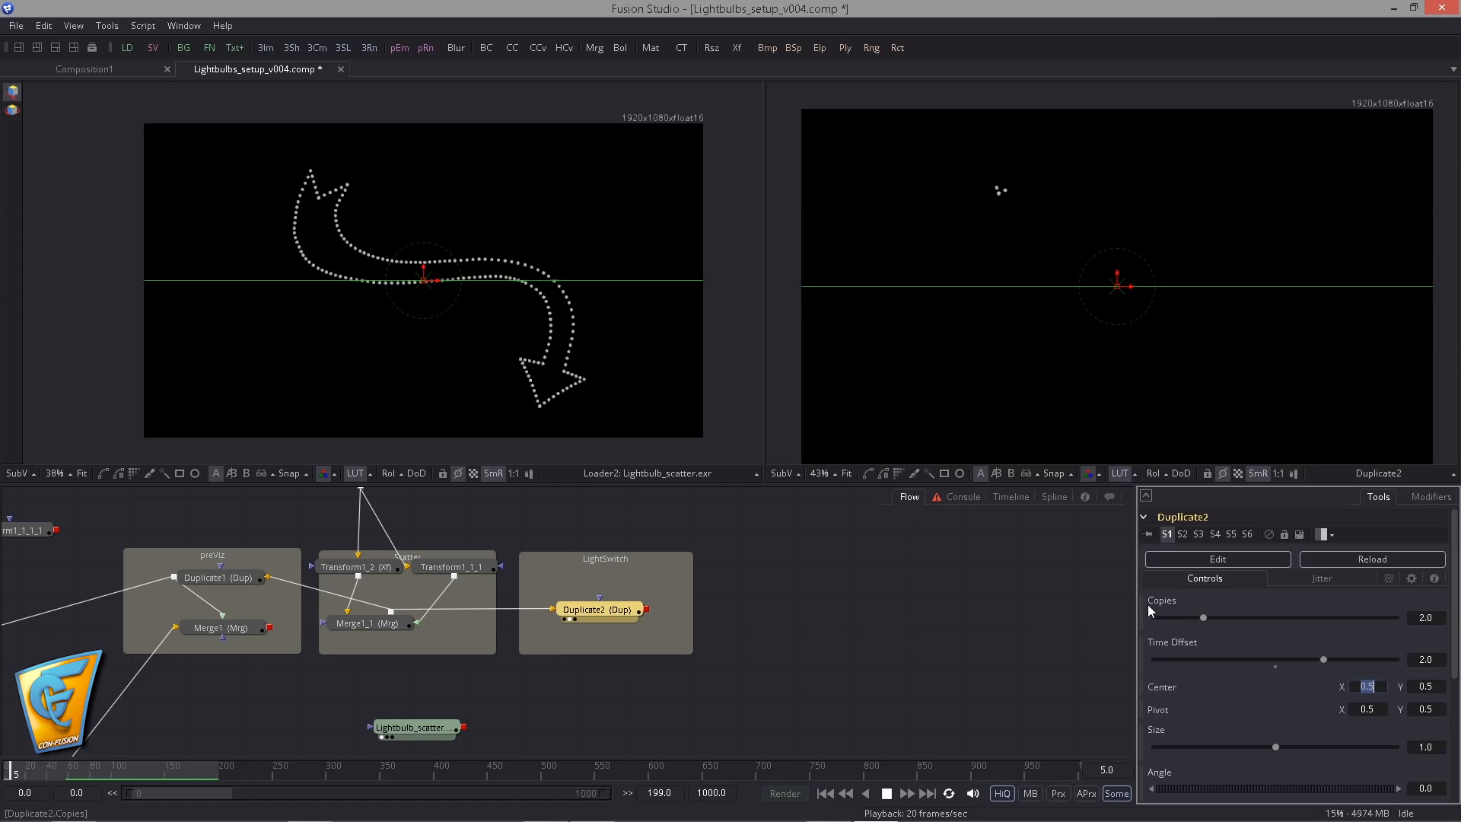
# - Try 10 copies with a Time Offset of 4 on Duplicate2
pyautogui.click(1419, 617)
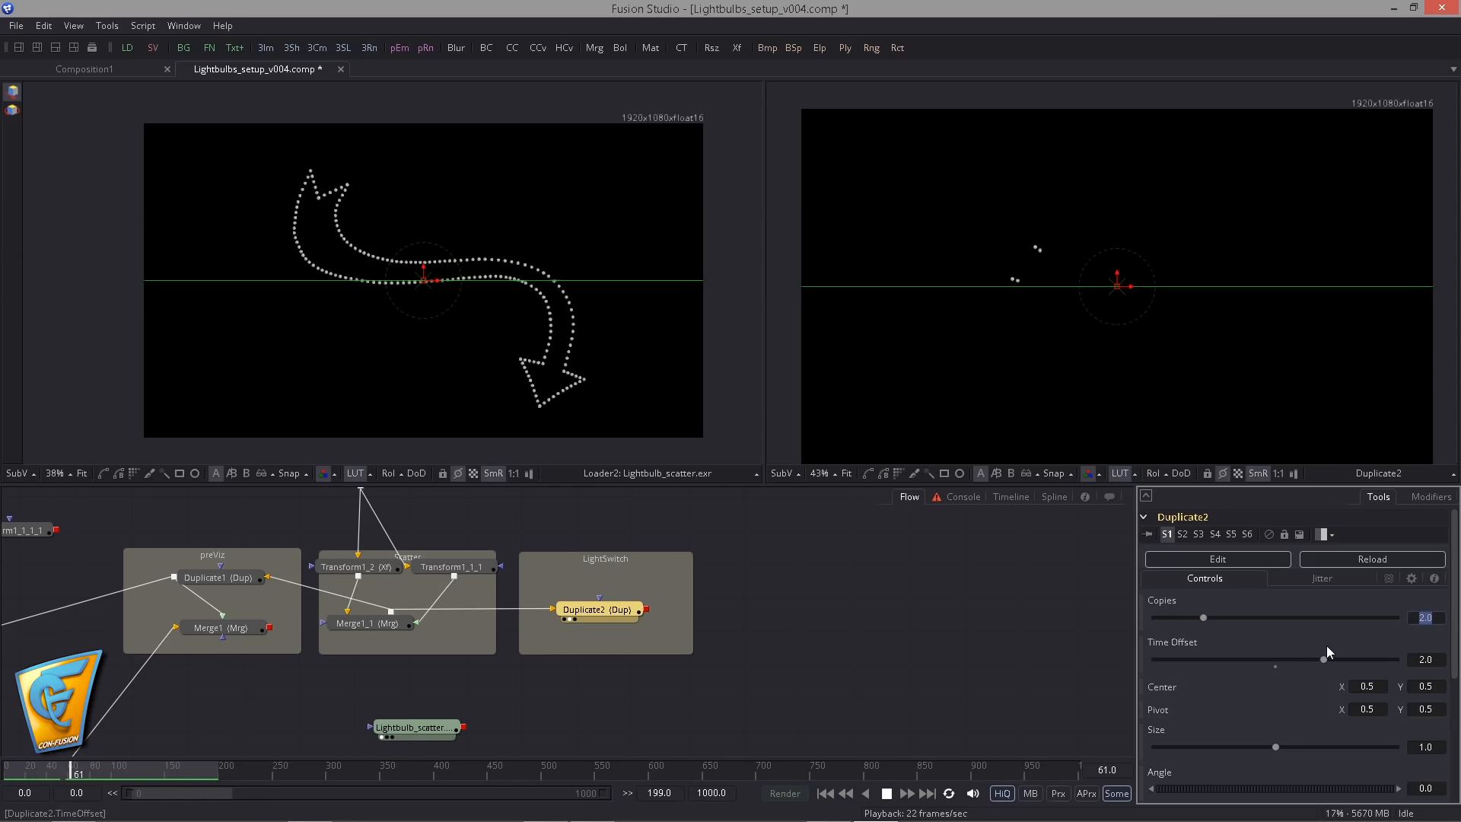
pyautogui.write('10')
pyautogui.press('Tab')
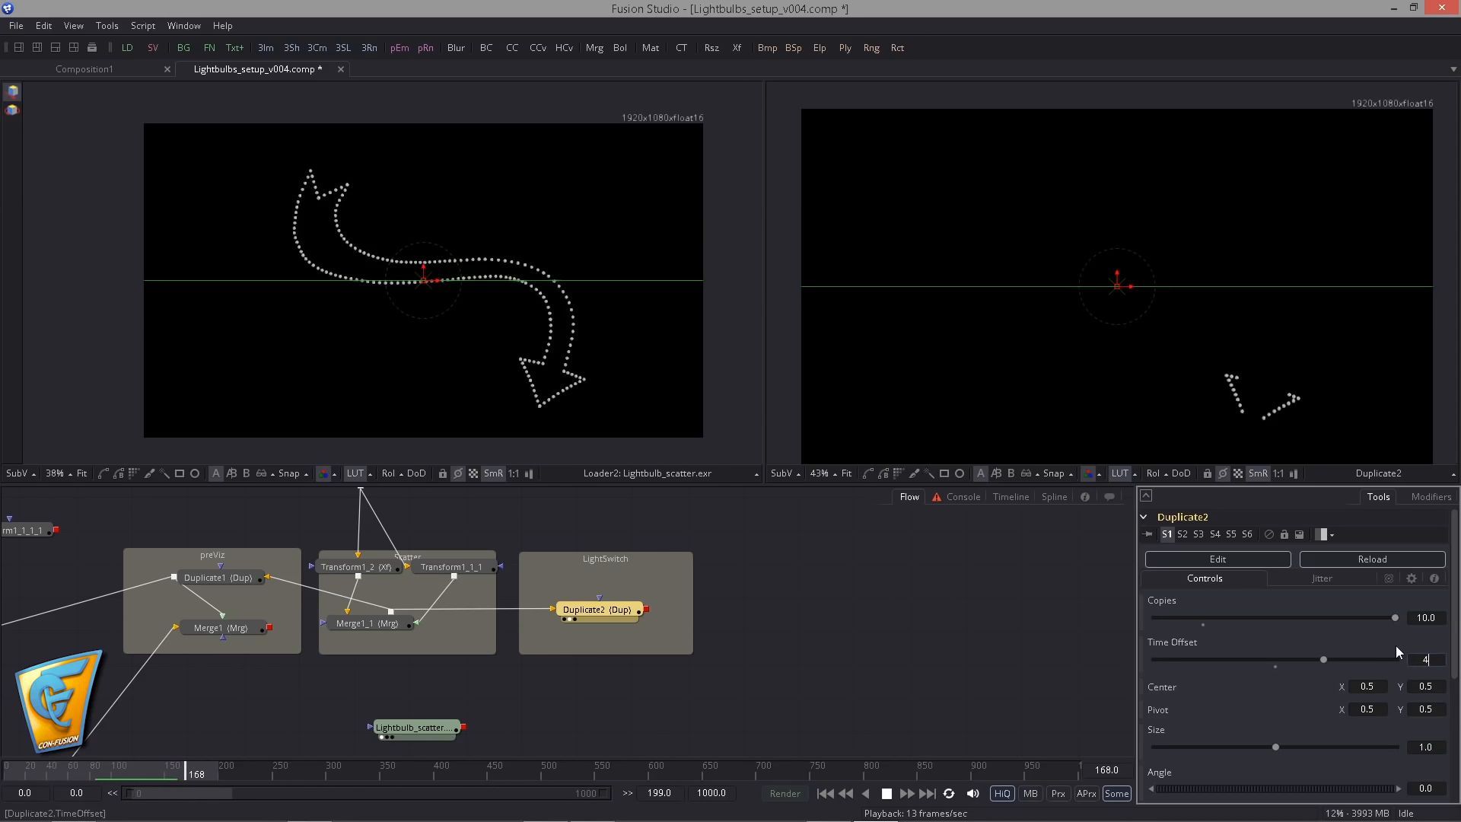
pyautogui.write('4')
pyautogui.press('Tab')
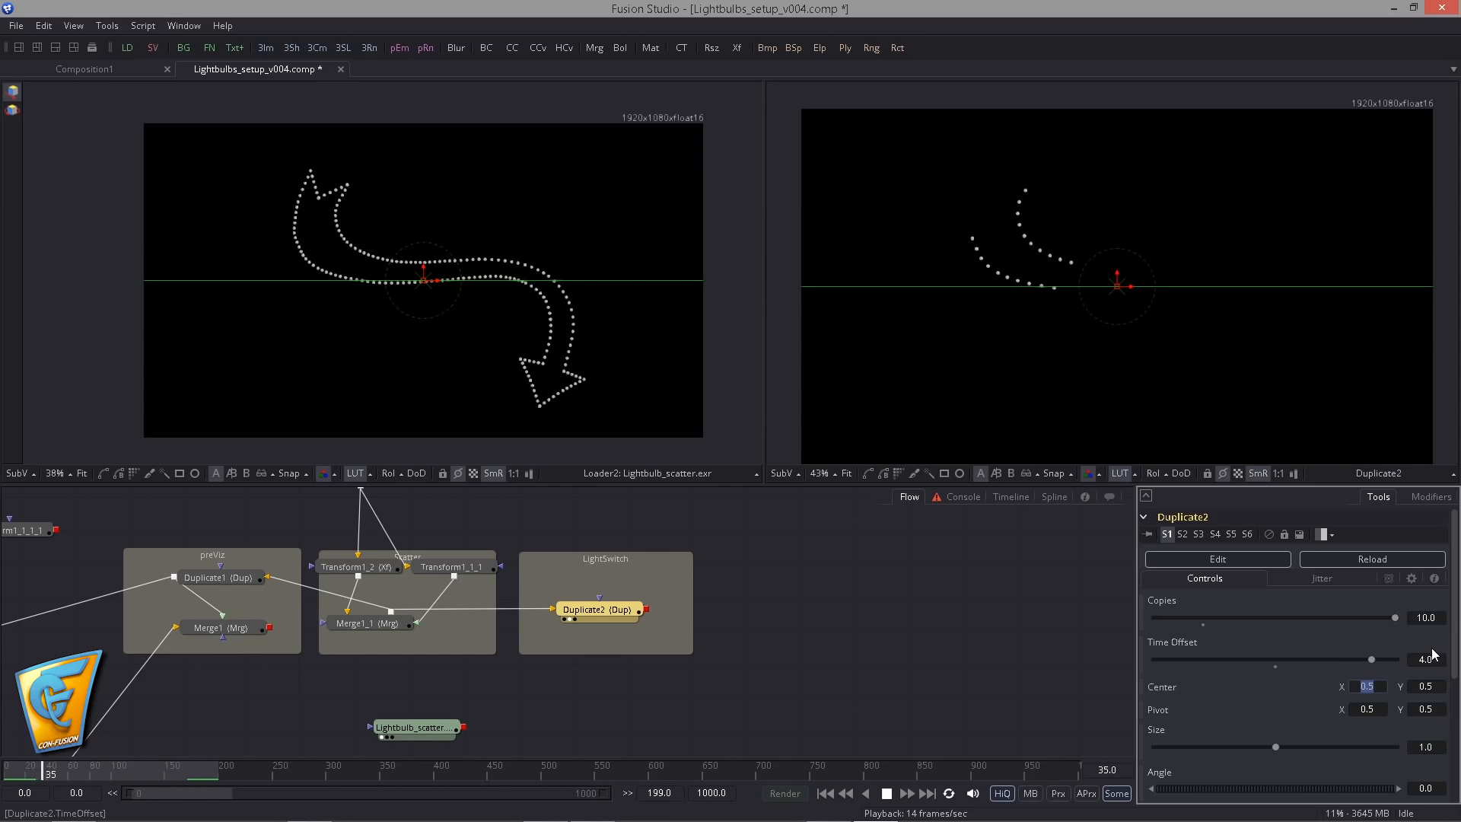
# - Set Duplicate2's Time Offset to 8 and its Copies to 20, and stop the playback
pyautogui.moveTo(1434, 660); pyautogui.dragTo(1370, 658)
pyautogui.write('6')
pyautogui.press('Tab')
pyautogui.click(1428, 618)
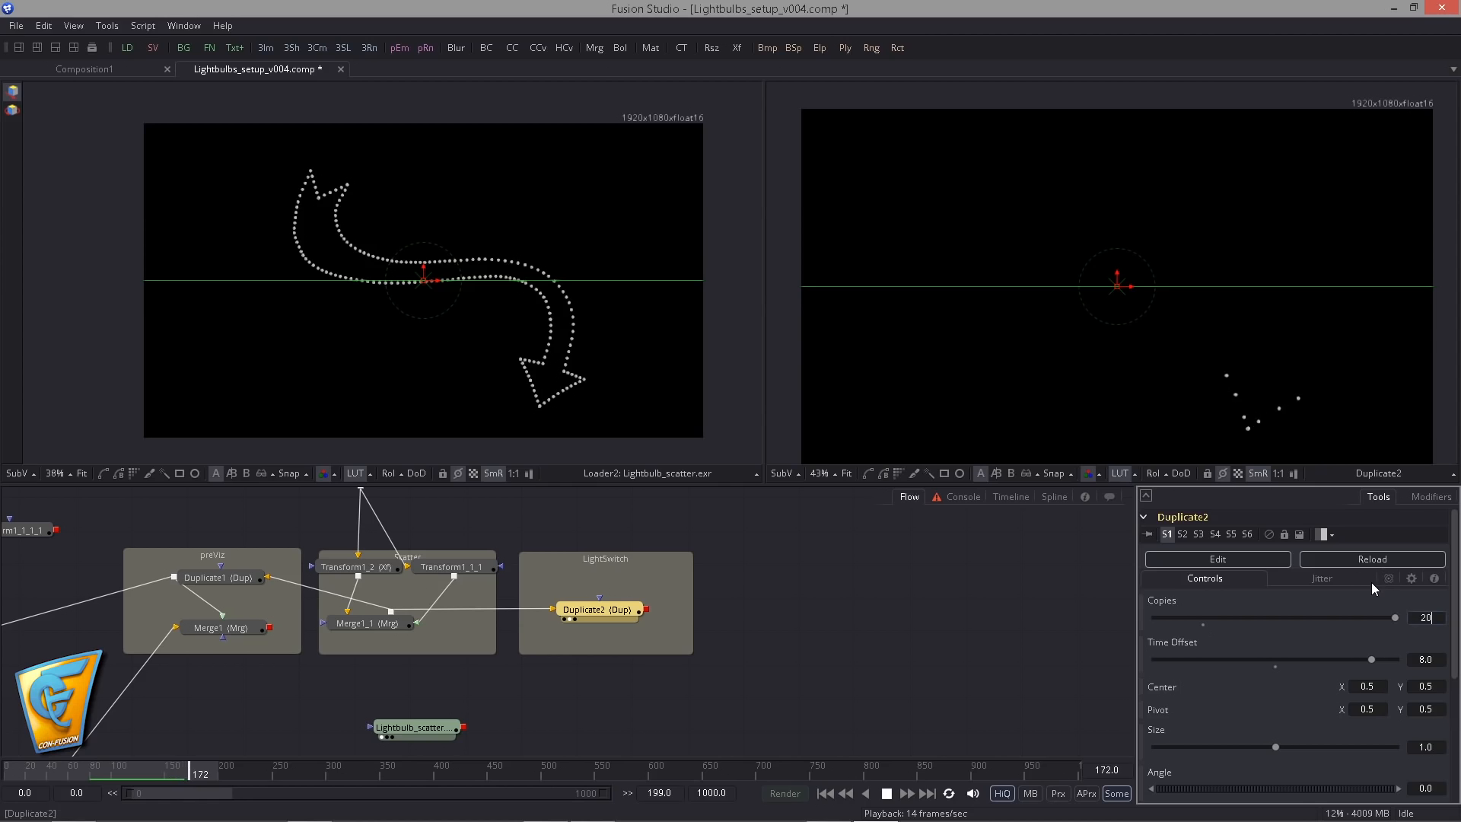
pyautogui.press('Tab')
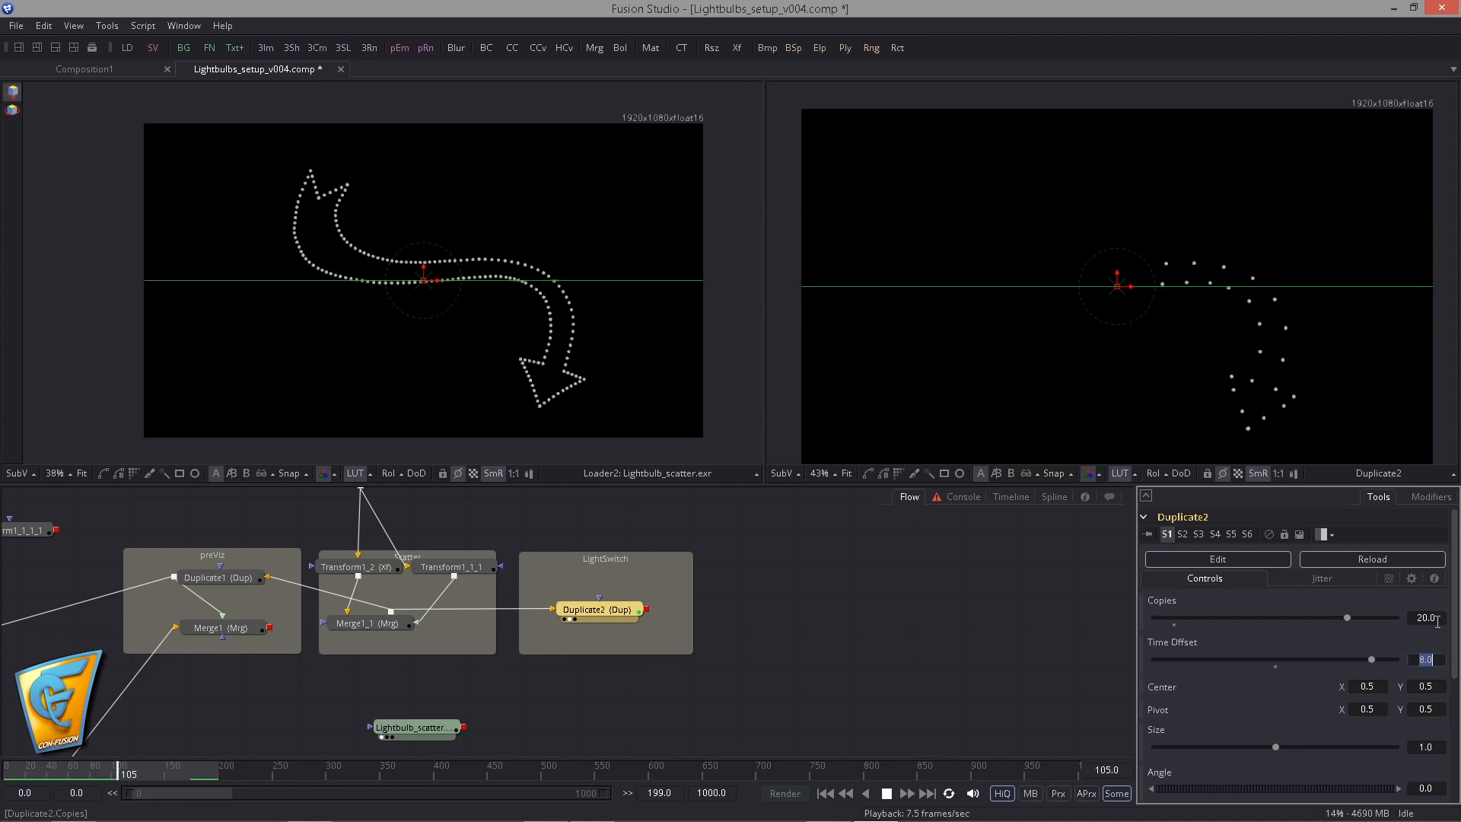
pyautogui.click(1435, 618)
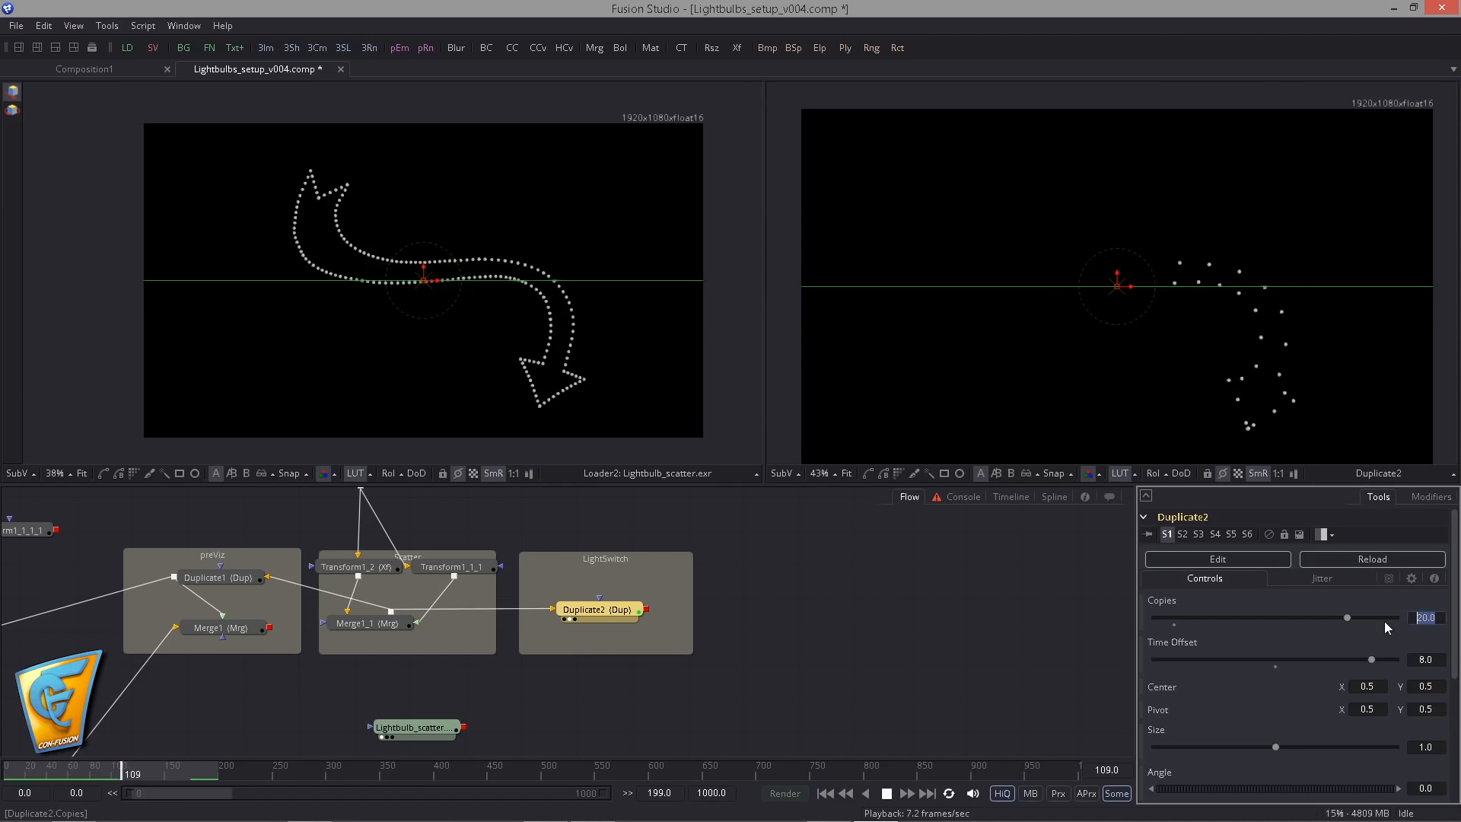
pyautogui.click(887, 793)
# - Add a Bitmap mask fed by Duplicate2 and a Brightness/Contrast node after the Lightbulb_scatter loader
pyautogui.click(767, 47)
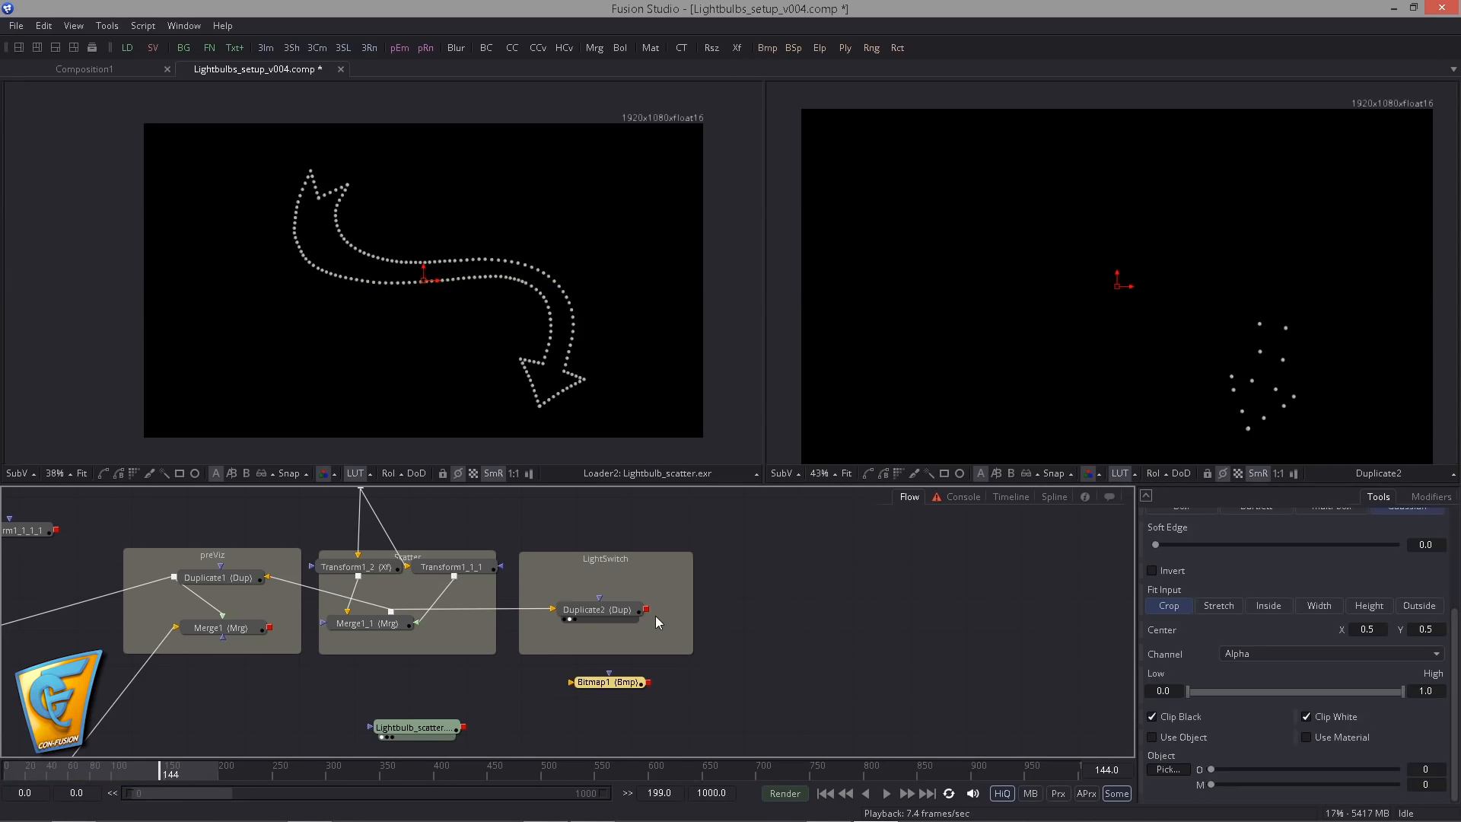
pyautogui.moveTo(607, 687); pyautogui.dragTo(597, 686)
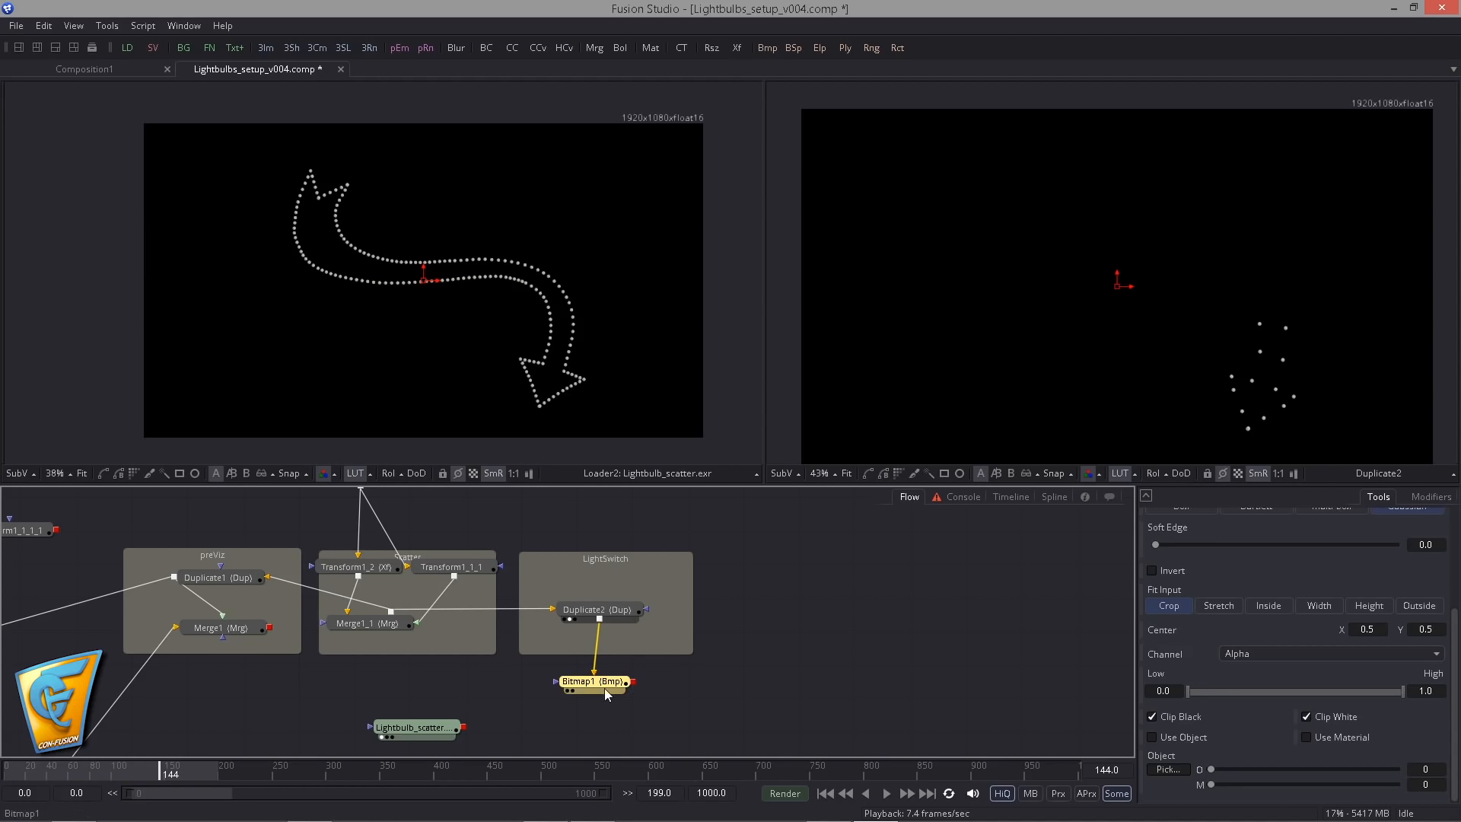
pyautogui.click(435, 728)
pyautogui.hotkey('ctrl', 'space')
pyautogui.write('bc')
pyautogui.press('Return')
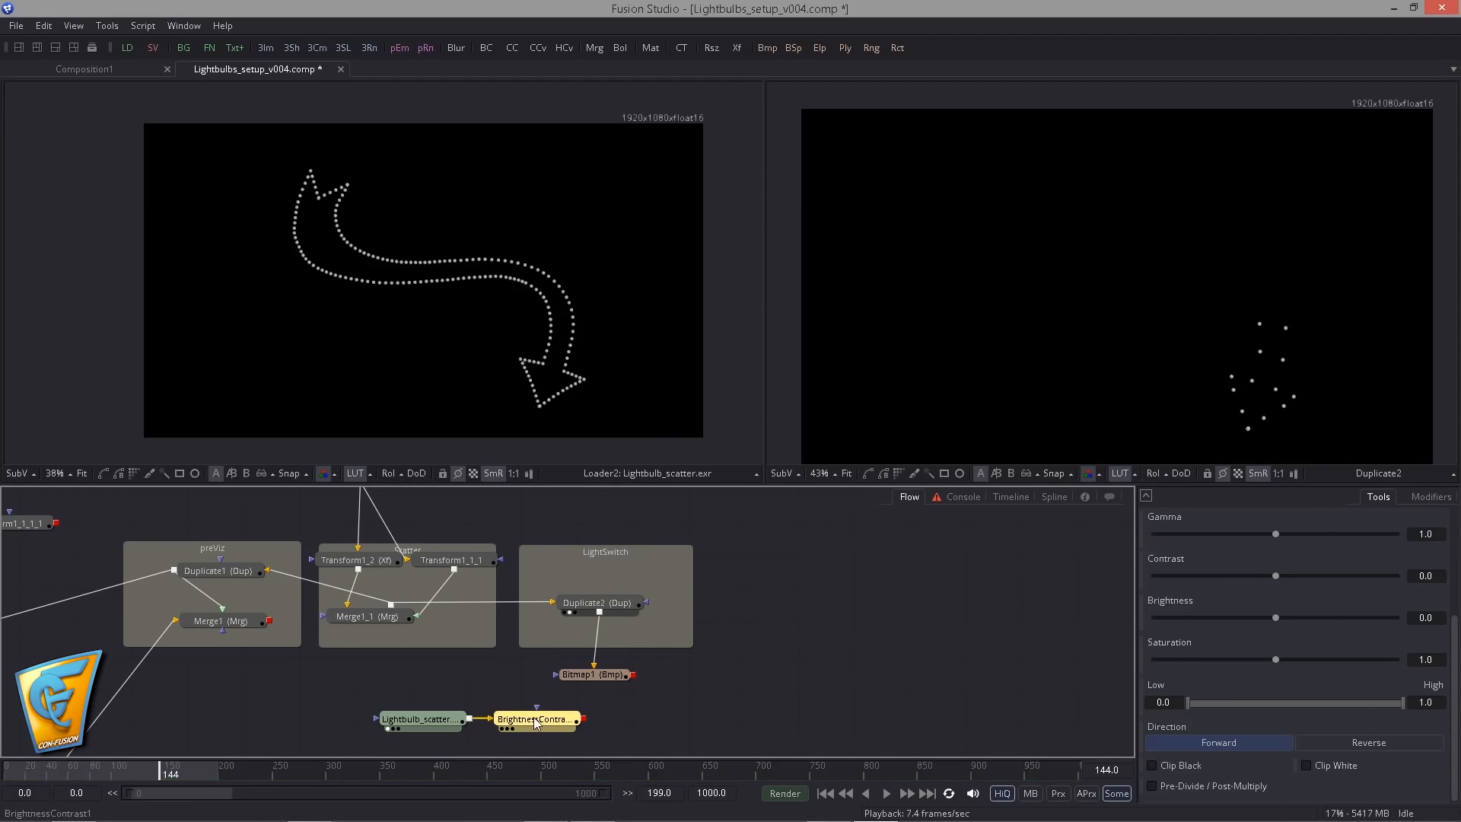
# - Place BrightnessContrast1 below Bitmap1, connect Bitmap1 as its effect mask and show the result in the first viewer
pyautogui.moveTo(535, 723); pyautogui.dragTo(592, 723)
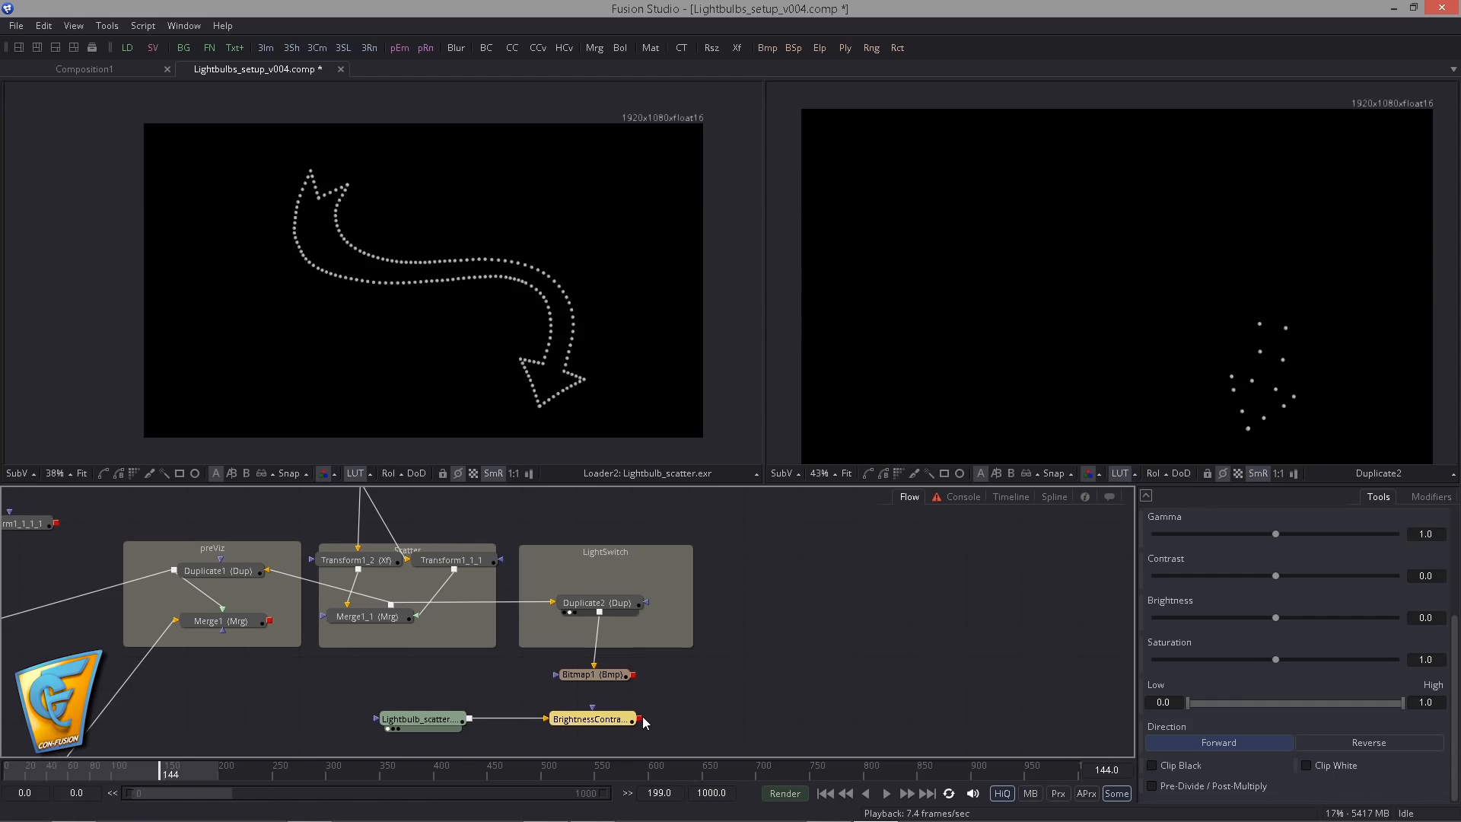
pyautogui.moveTo(634, 675); pyautogui.dragTo(606, 717)
pyautogui.press('1')
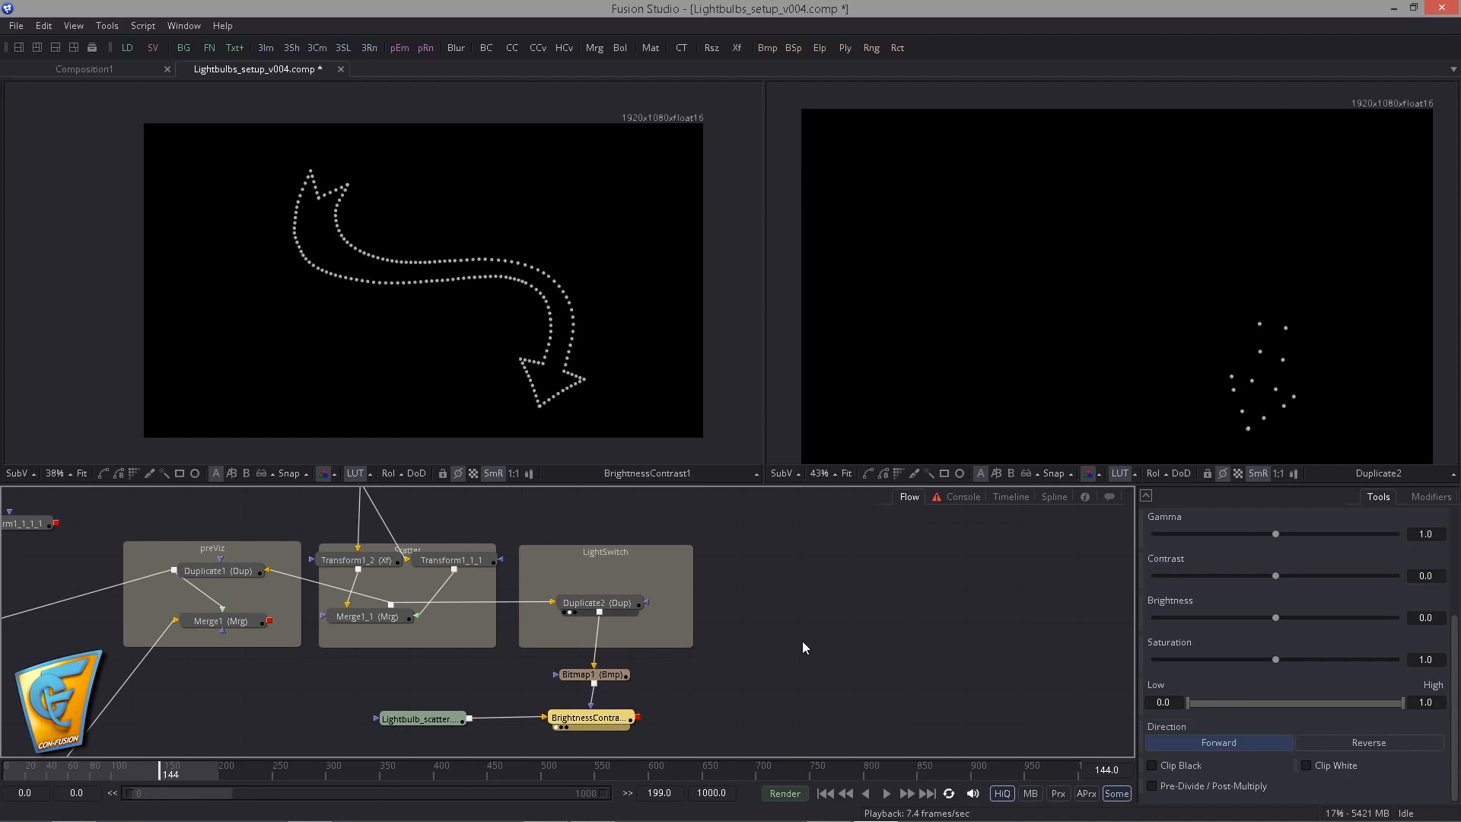
pyautogui.scroll(4, 1375, 586)
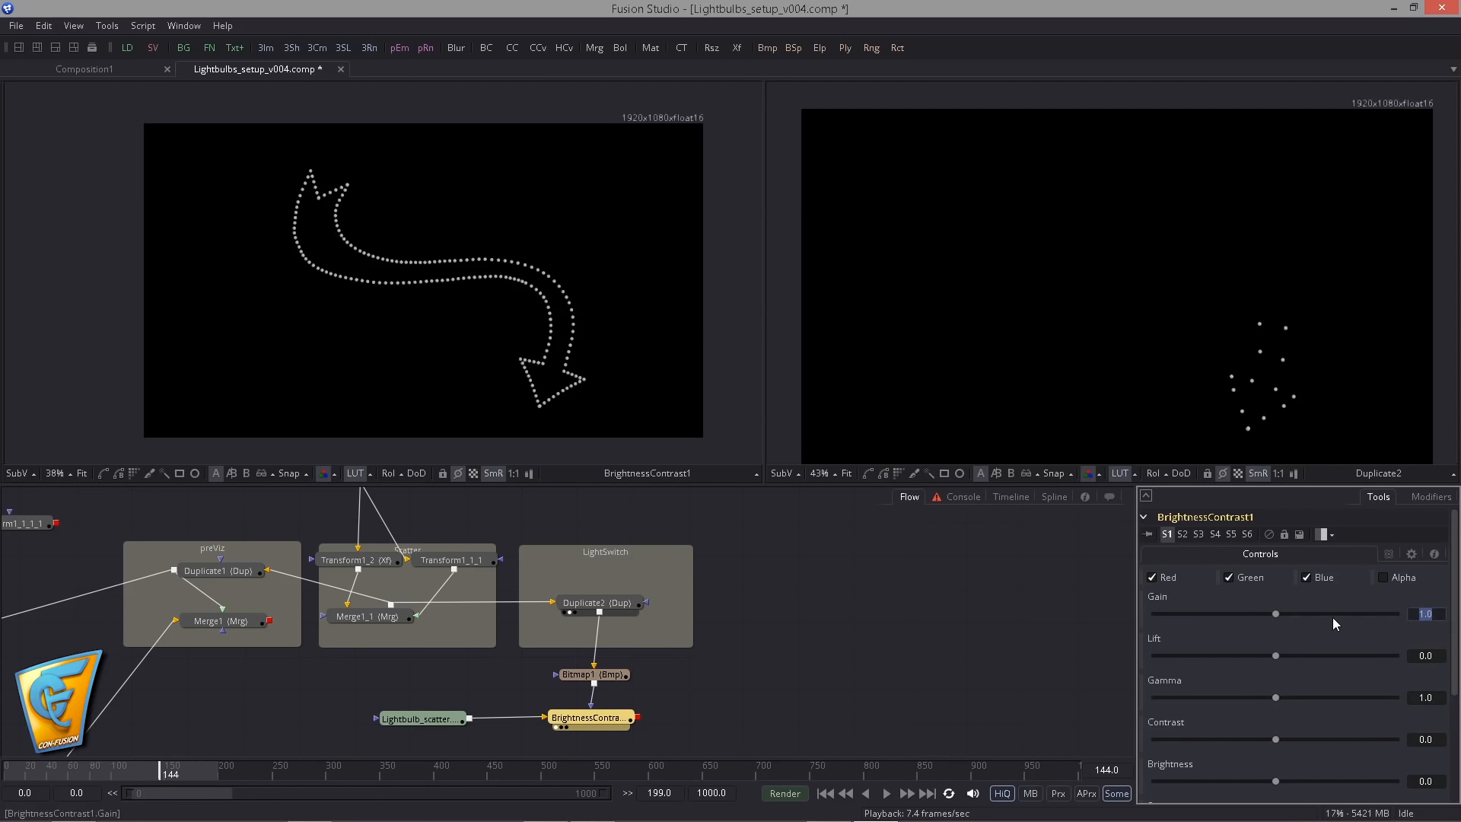
# - Set BrightnessContrast1's Gain to 15, return to frame 0 and inspect the brightened bulbs up close
pyautogui.write('15')
pyautogui.press('Tab')
pyautogui.moveTo(620, 719)
pyautogui.mouseDown()
pyautogui.moveTo(655, 574)
pyautogui.moveTo(620, 719)
pyautogui.mouseUp()
pyautogui.click(828, 795)
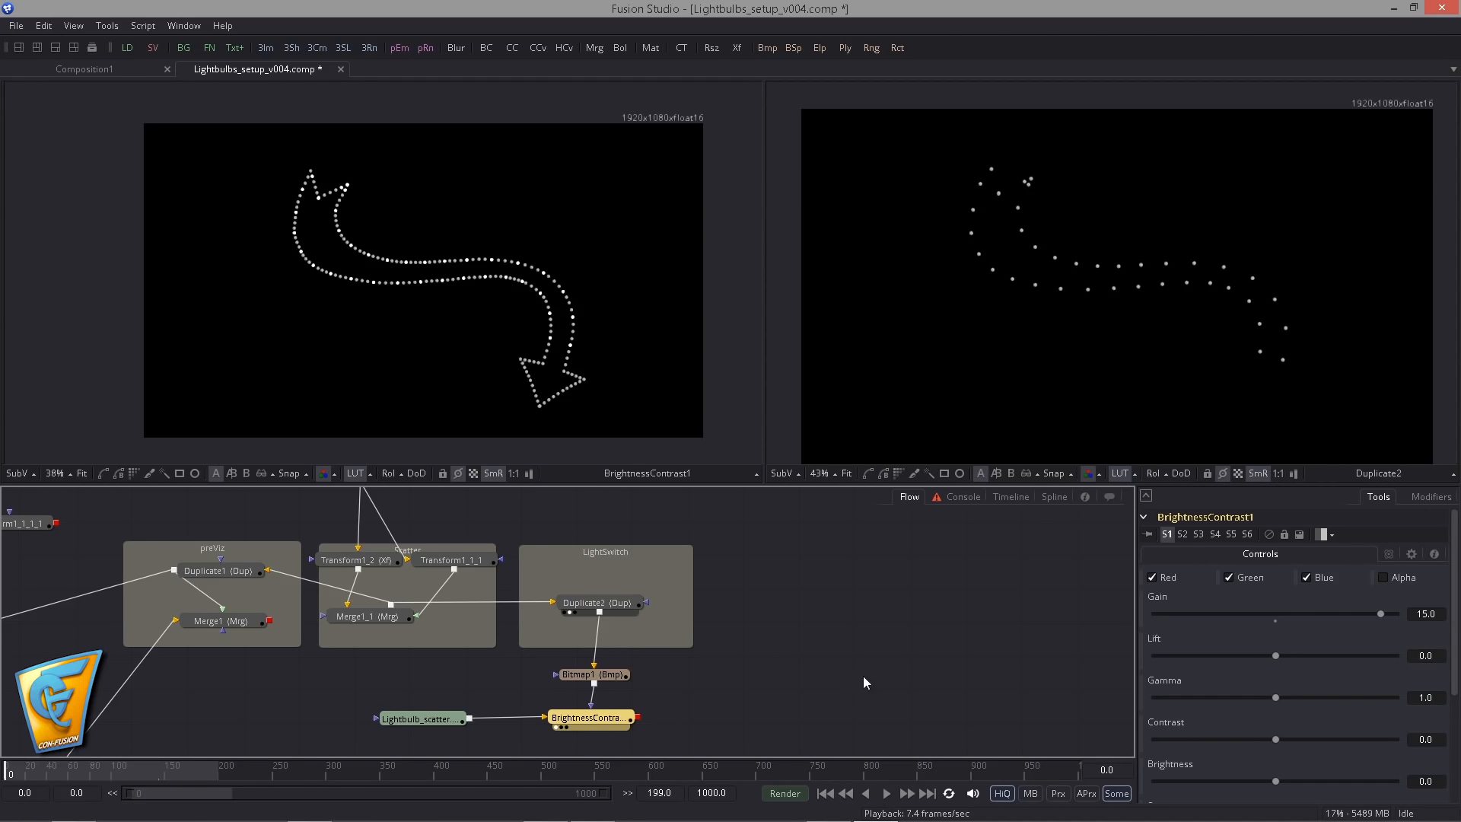
pyautogui.scroll(5, 422, 293)
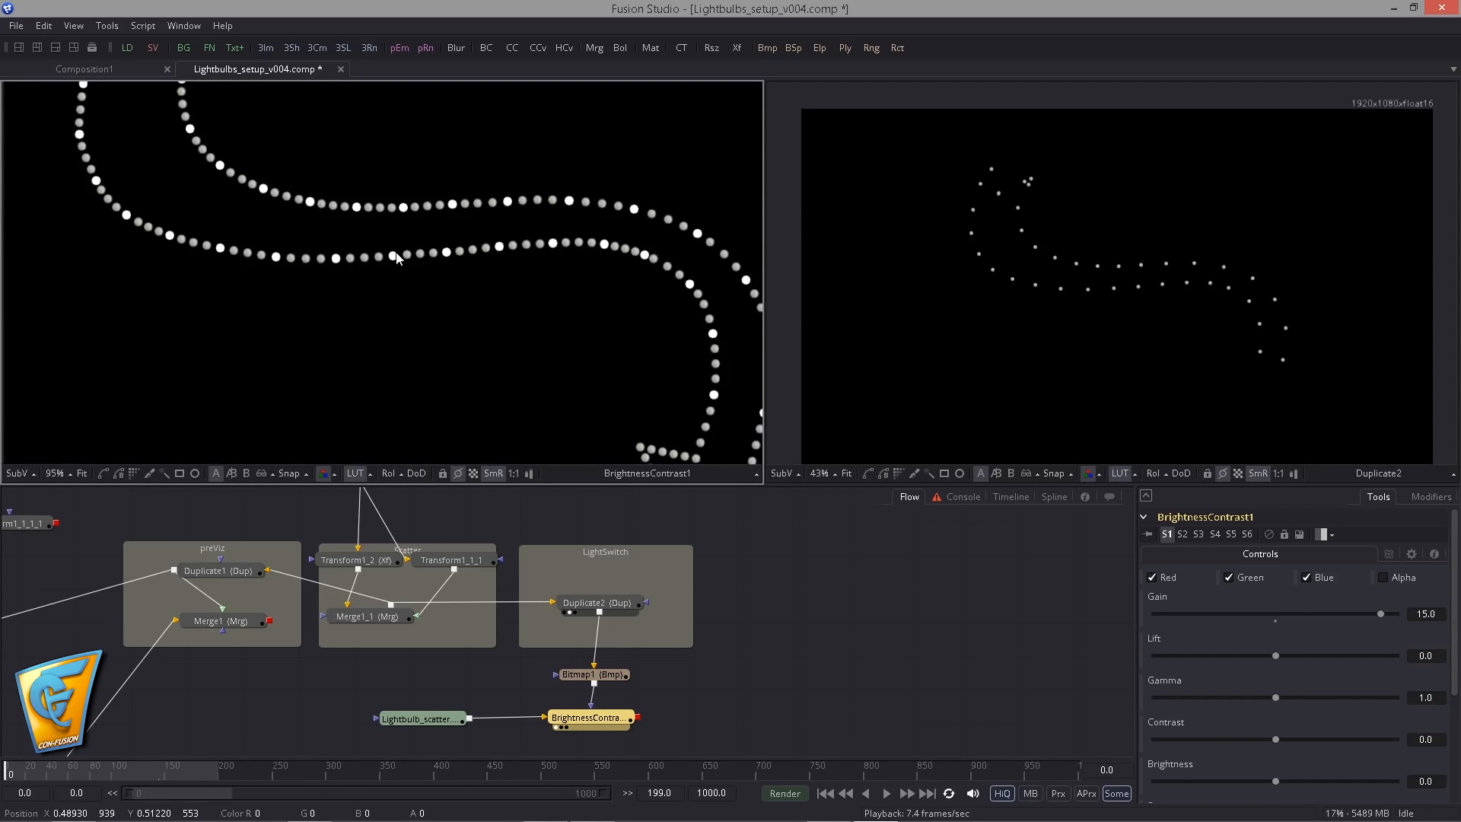
pyautogui.scroll(6, 396, 257)
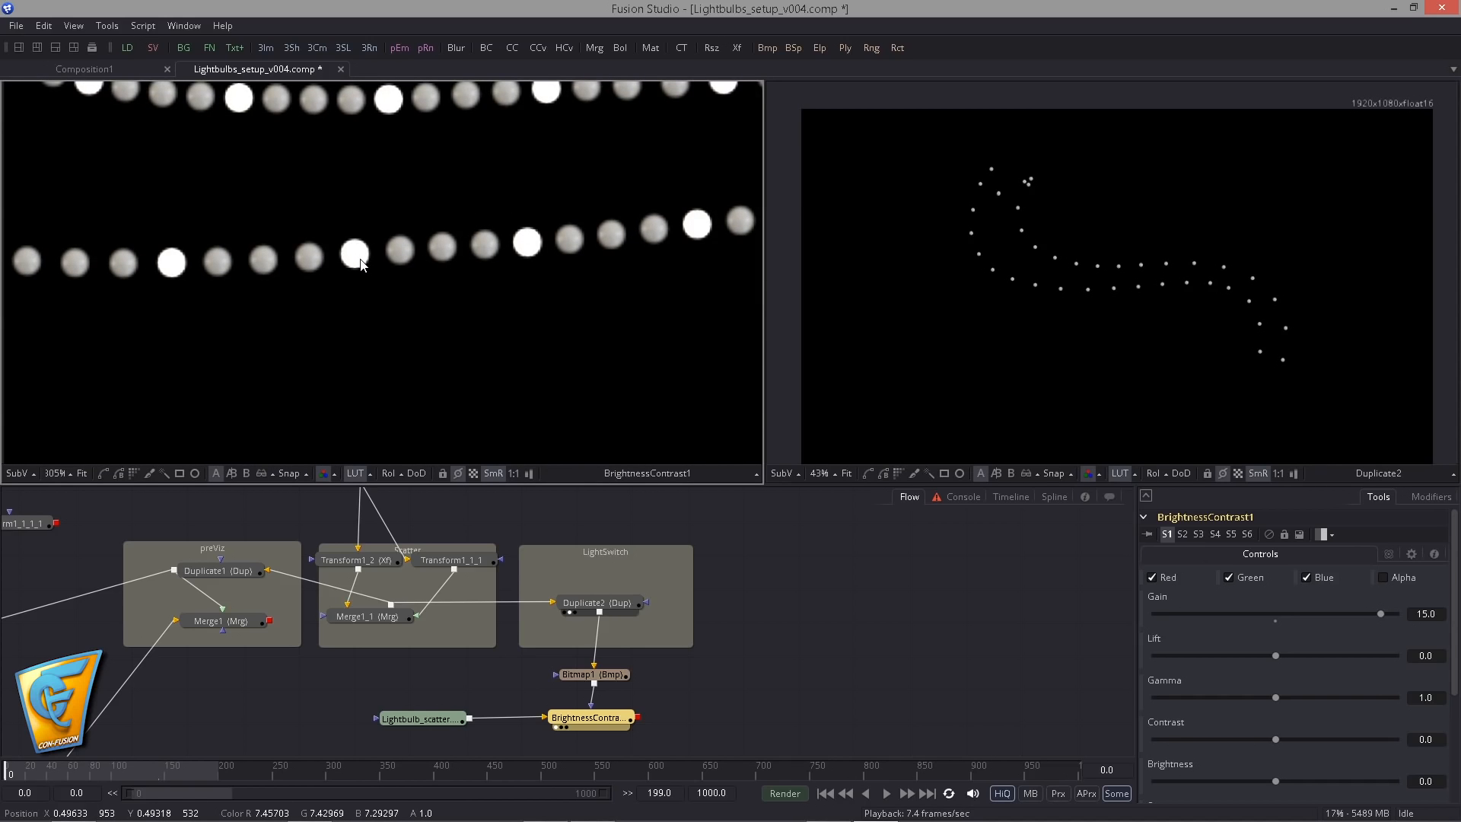
pyautogui.scroll(-6, 215, 298)
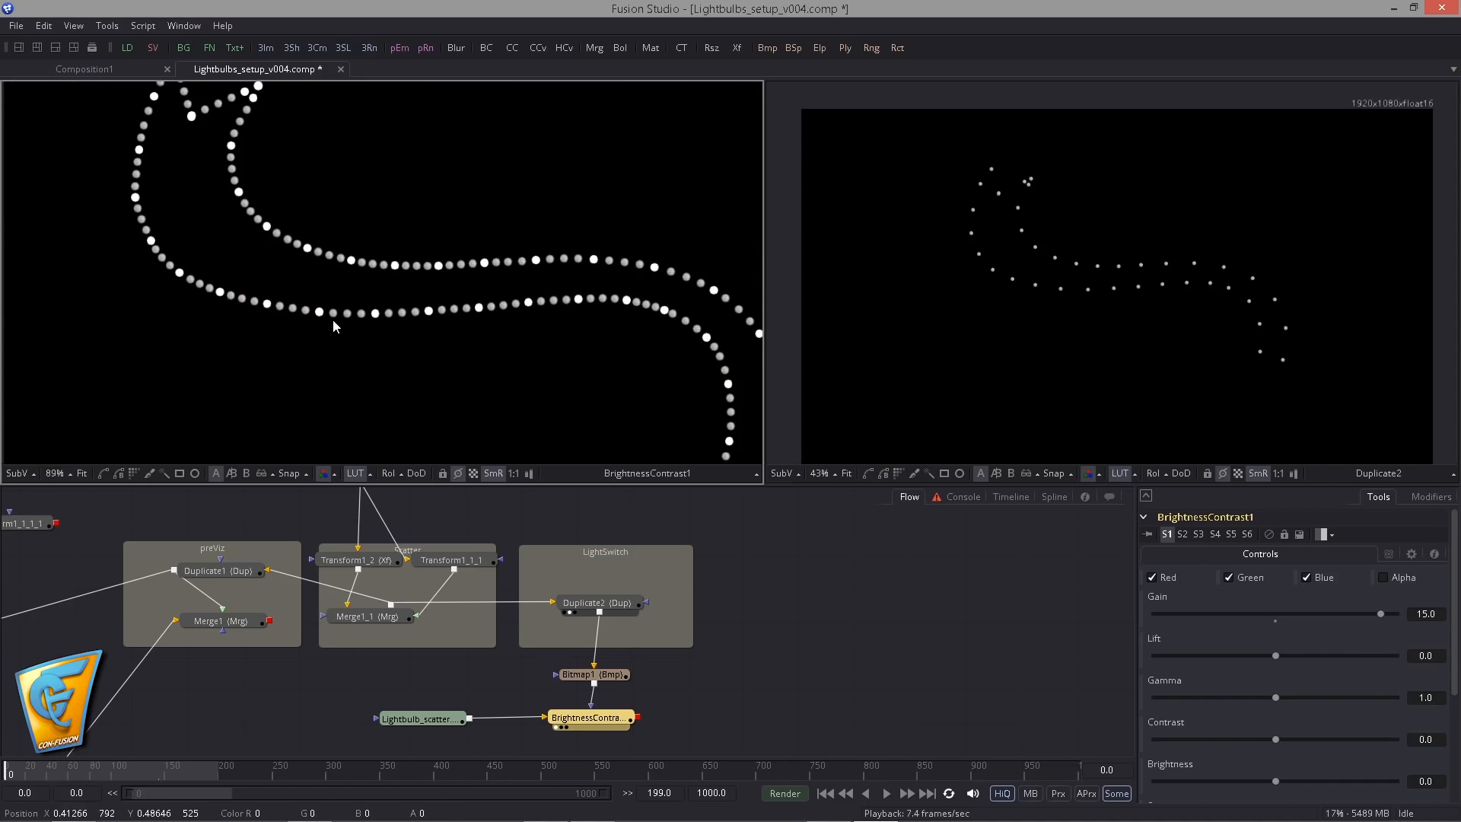
pyautogui.scroll(-2, 214, 298)
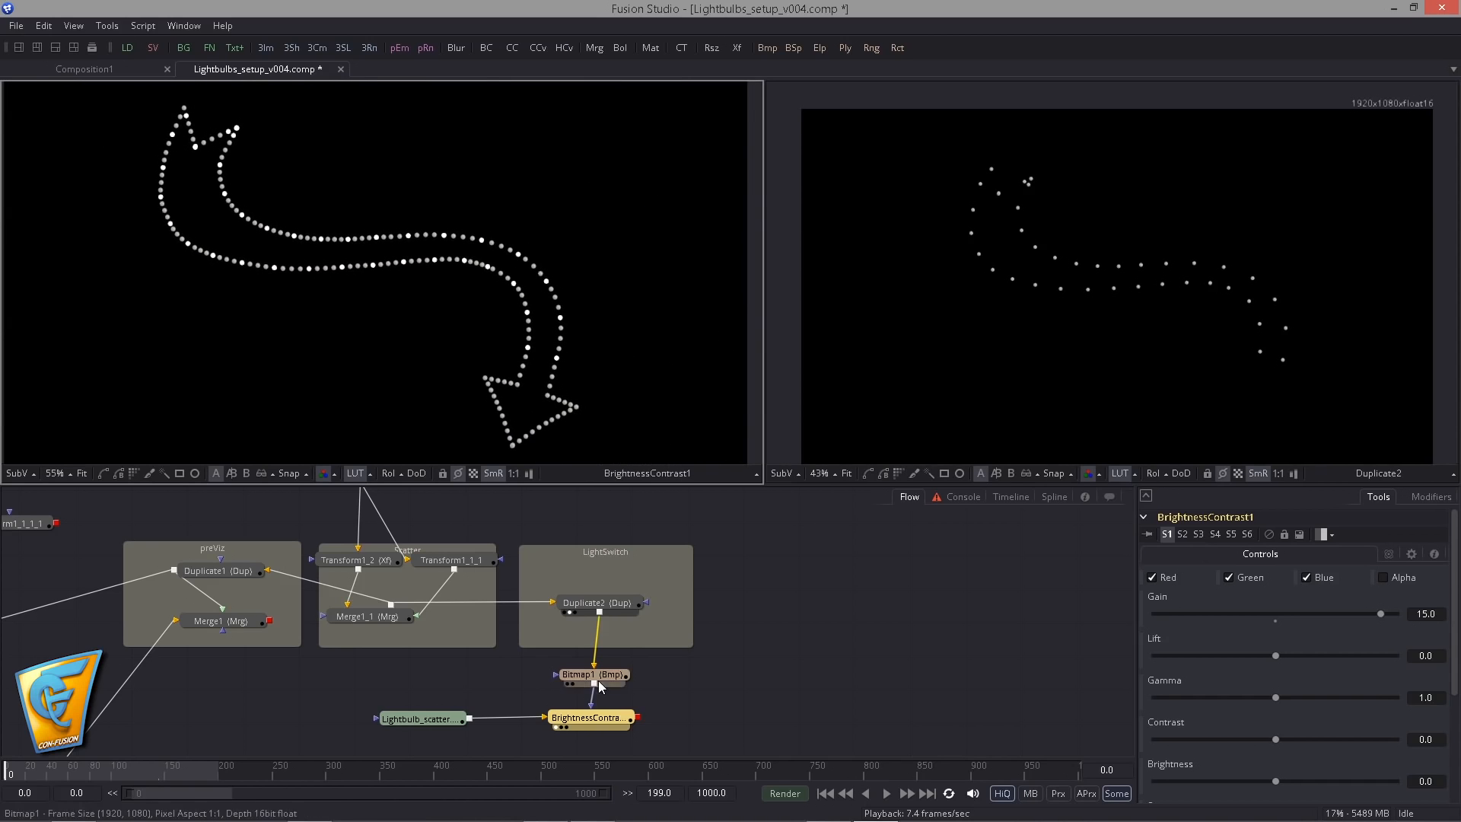
# - Add a Soft Glow after BrightnessContrast1 and move it slightly farther along the node chain
pyautogui.hotkey('shift', 'space')
pyautogui.write('soft')
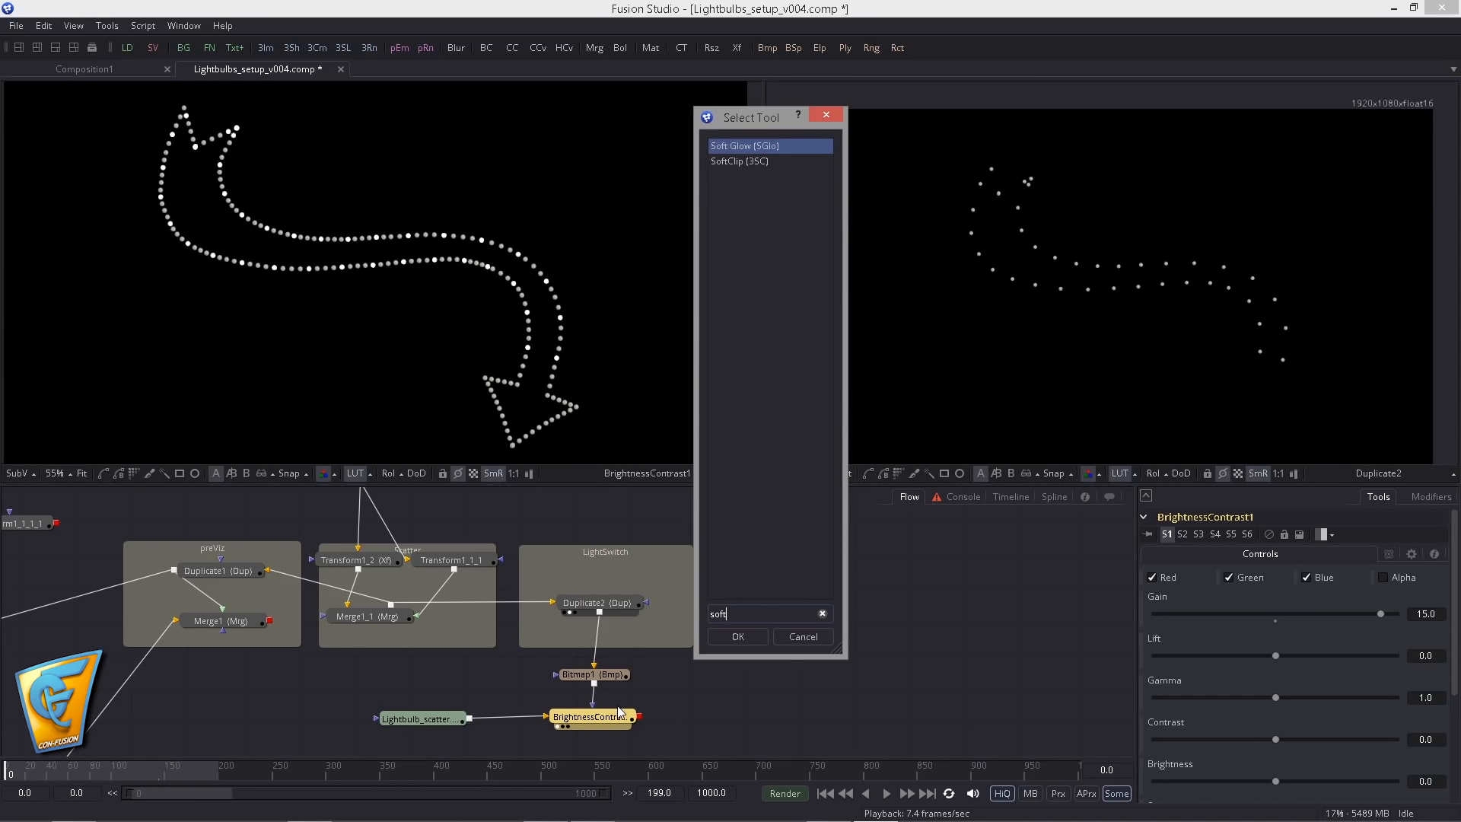
pyautogui.press('Return')
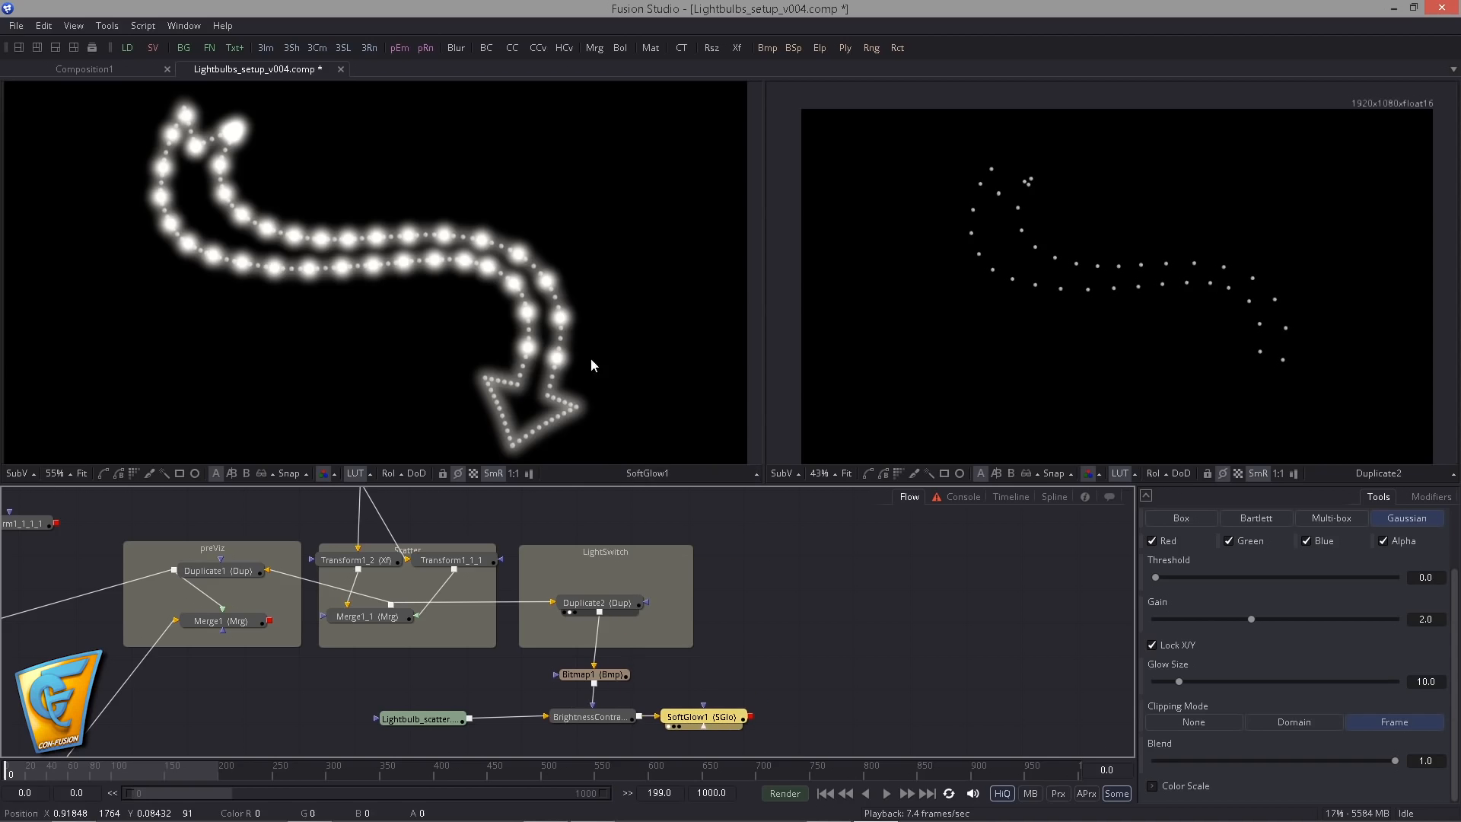
pyautogui.moveTo(726, 722); pyautogui.dragTo(754, 722)
pyautogui.scroll(1, 1146, 606)
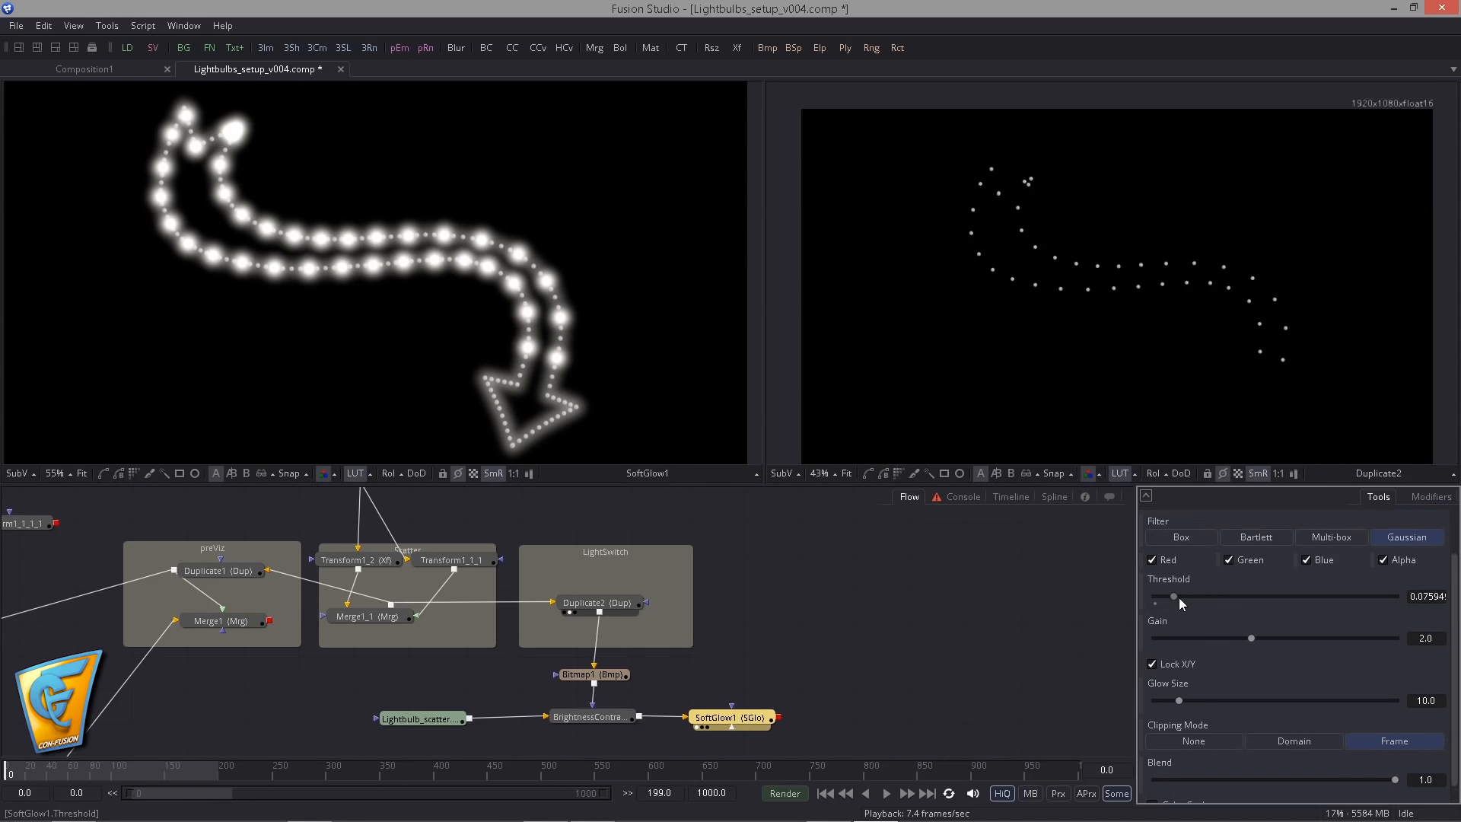
# - Set SoftGlow1's Threshold to about 0.53, Gain to about 0.07 and Glow Size to about 1.6
pyautogui.moveTo(1180, 597); pyautogui.dragTo(1286, 582)
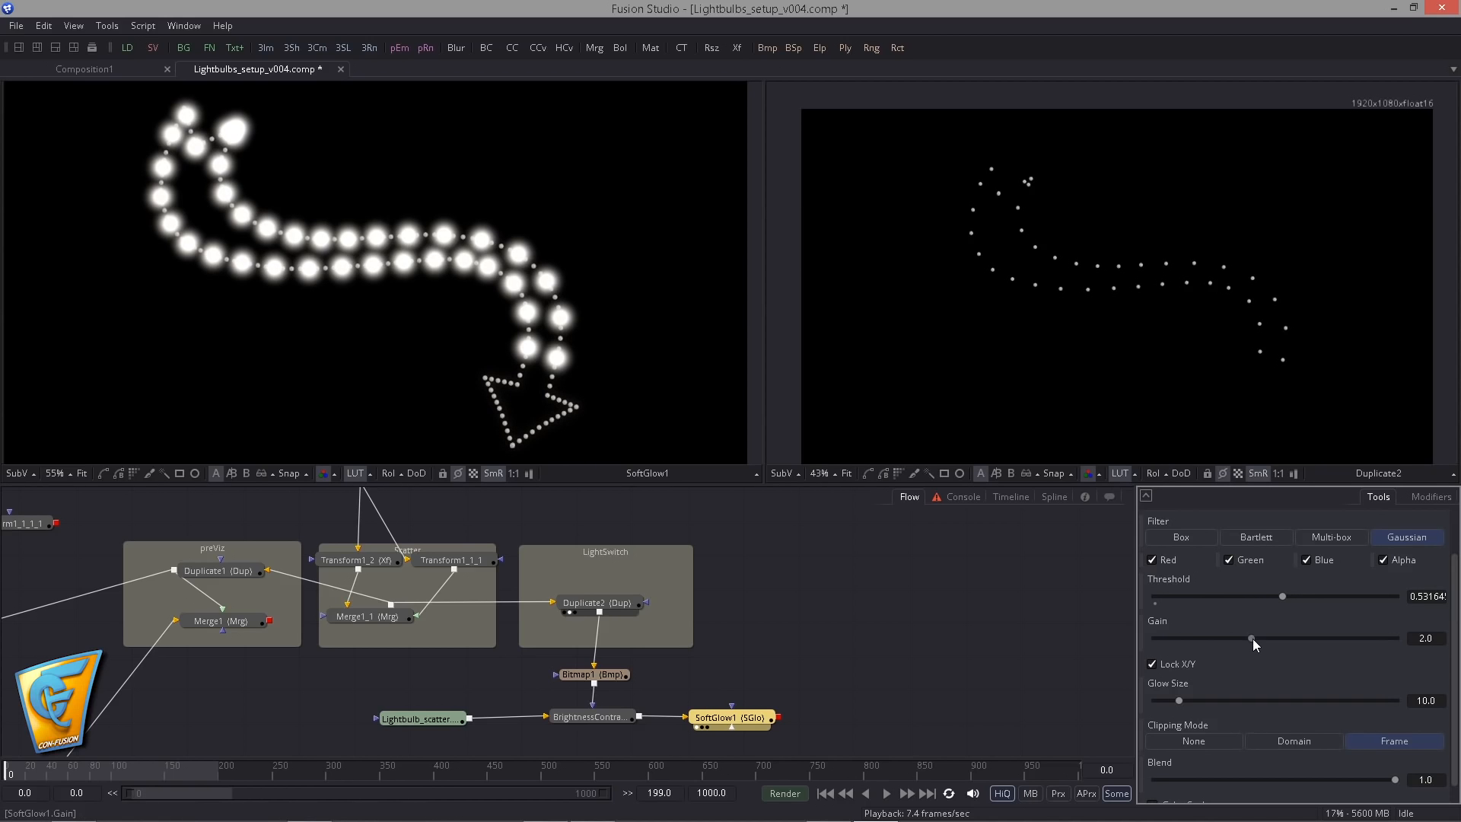
pyautogui.moveTo(1252, 641); pyautogui.dragTo(1199, 639)
pyautogui.moveTo(1179, 700); pyautogui.dragTo(1167, 703)
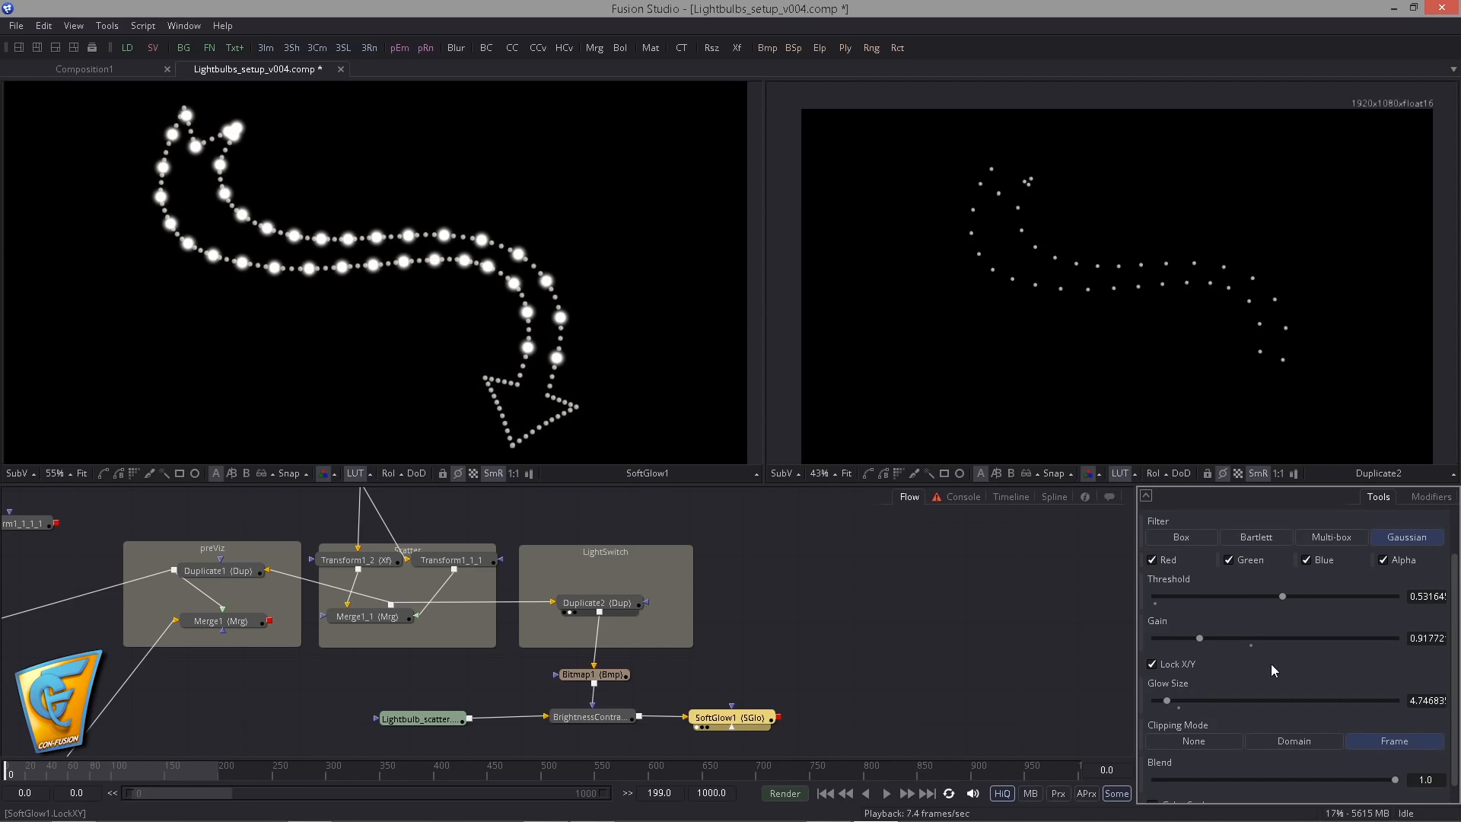
pyautogui.moveTo(1199, 639); pyautogui.dragTo(1158, 646)
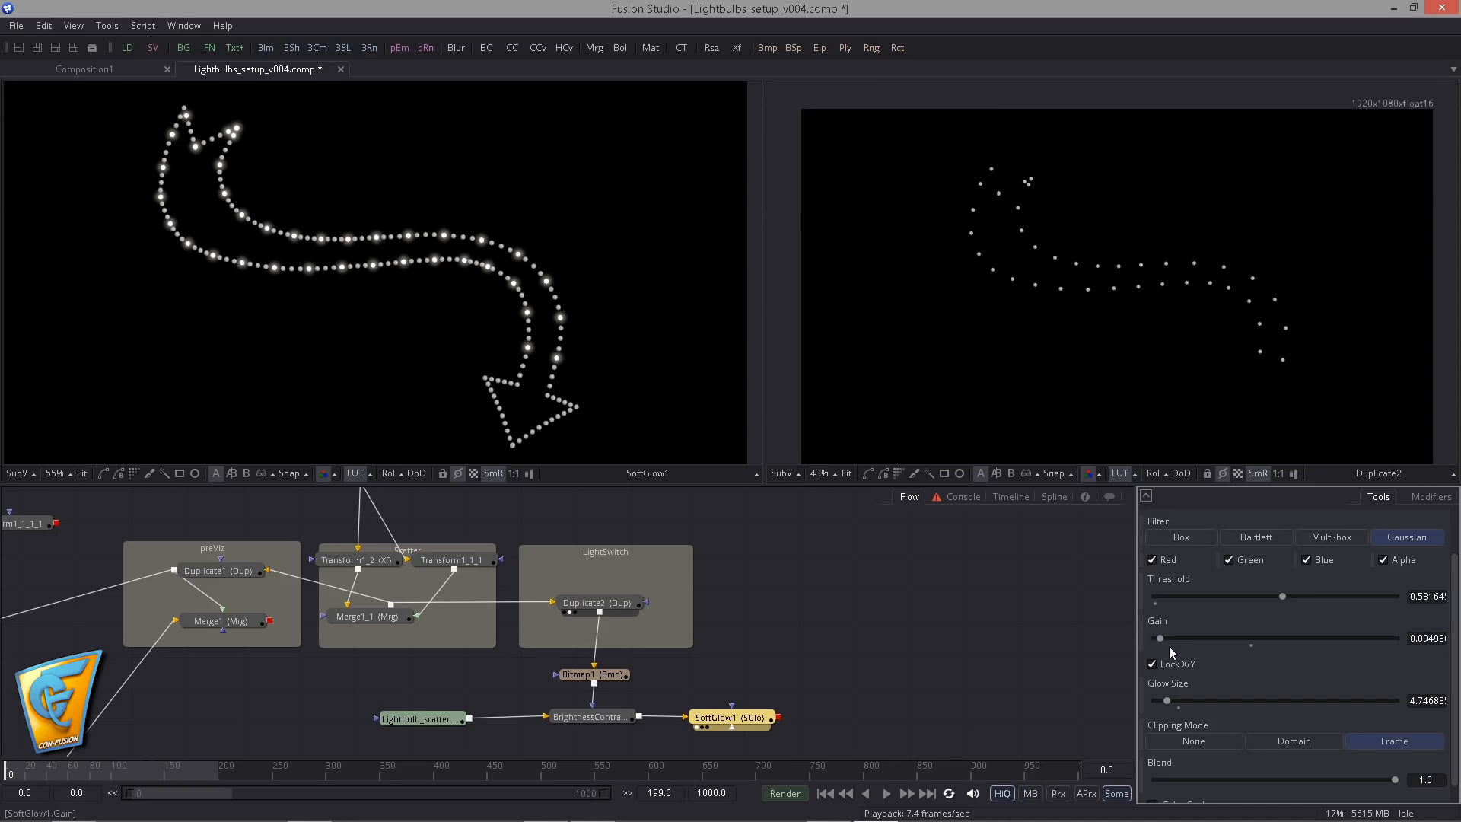
pyautogui.scroll(5, 743, 418)
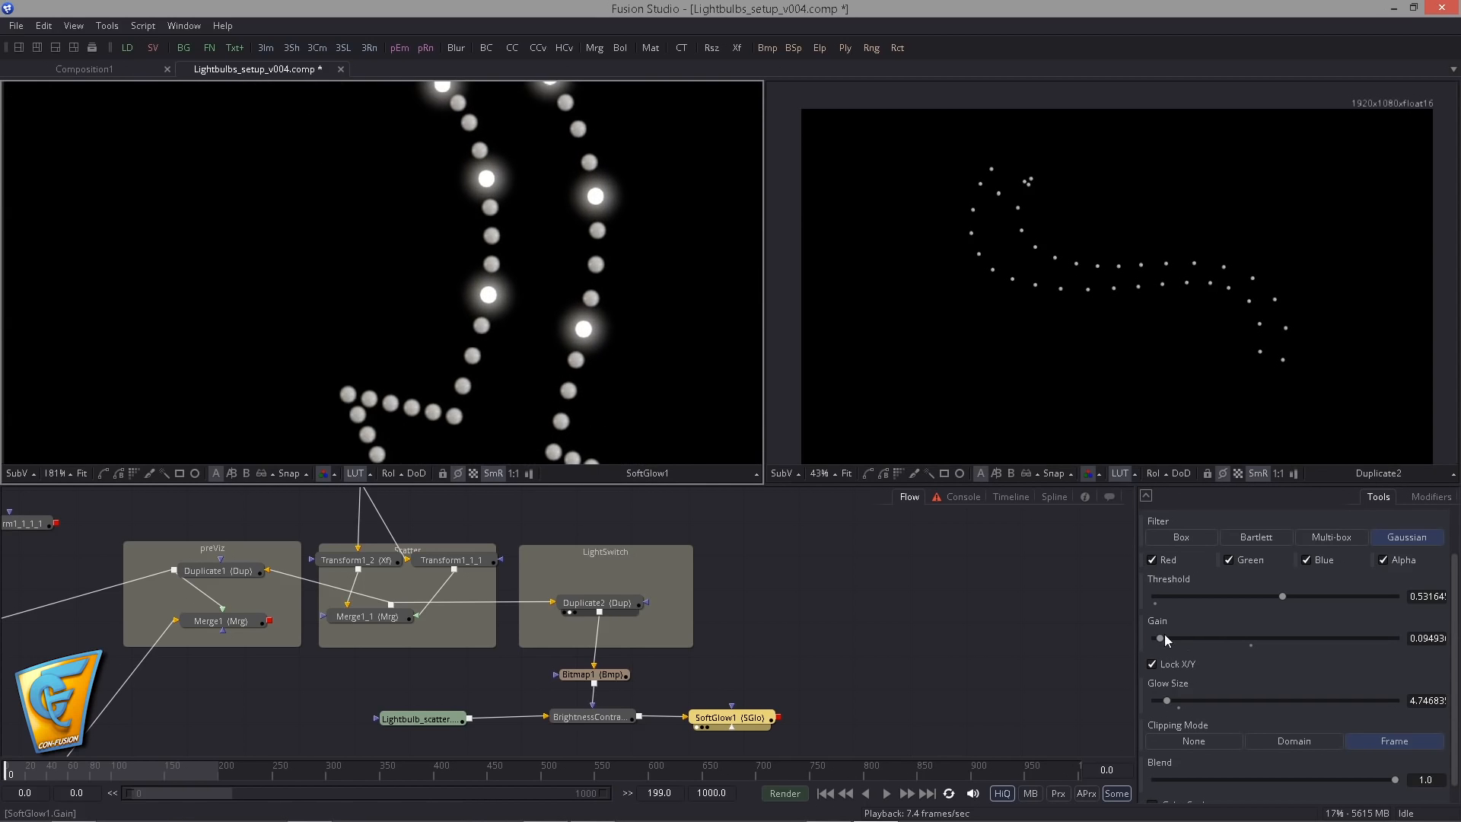
pyautogui.moveTo(1164, 700); pyautogui.dragTo(1157, 702)
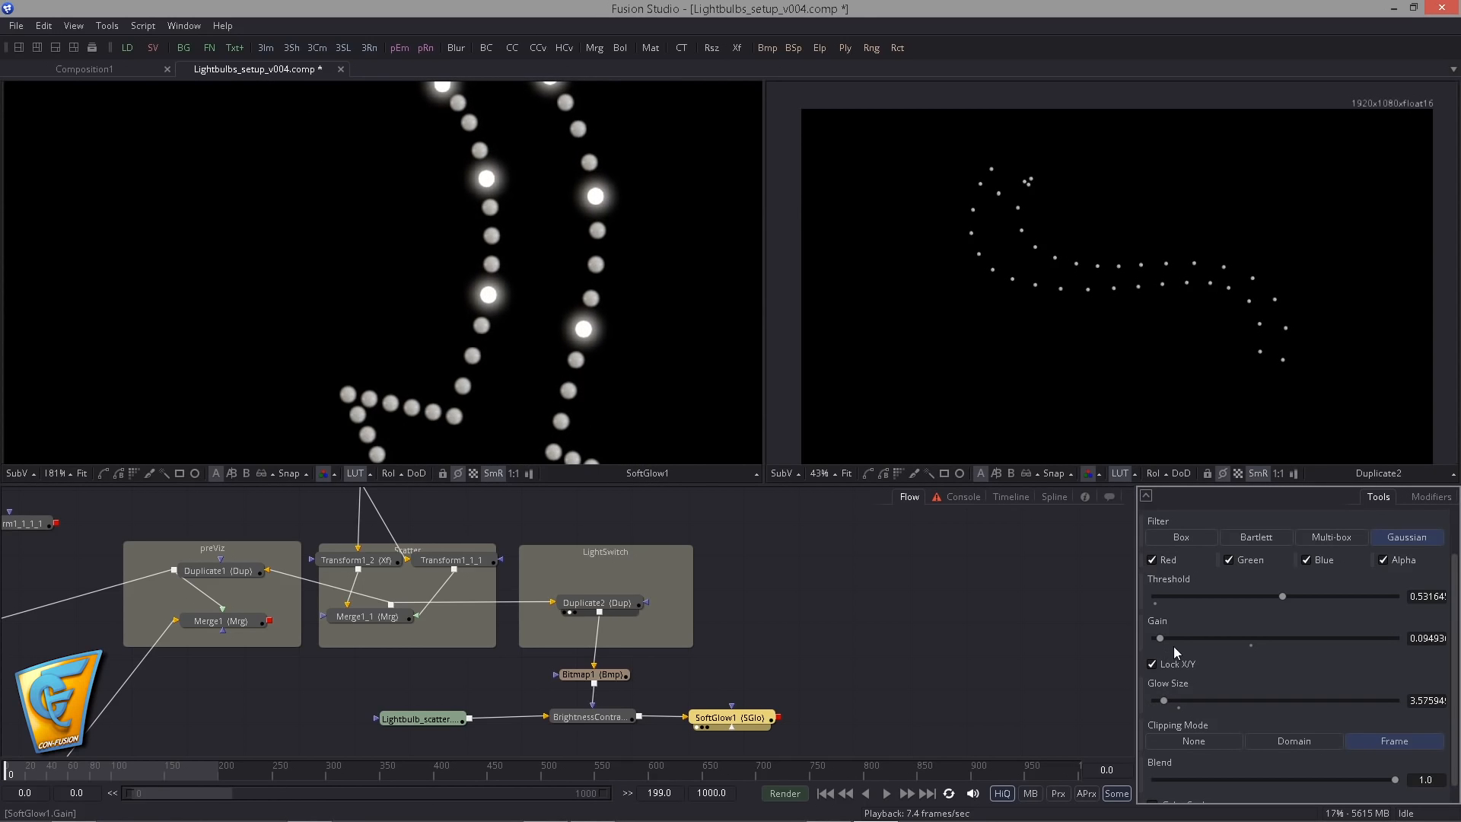
pyautogui.moveTo(1164, 700); pyautogui.dragTo(1158, 702)
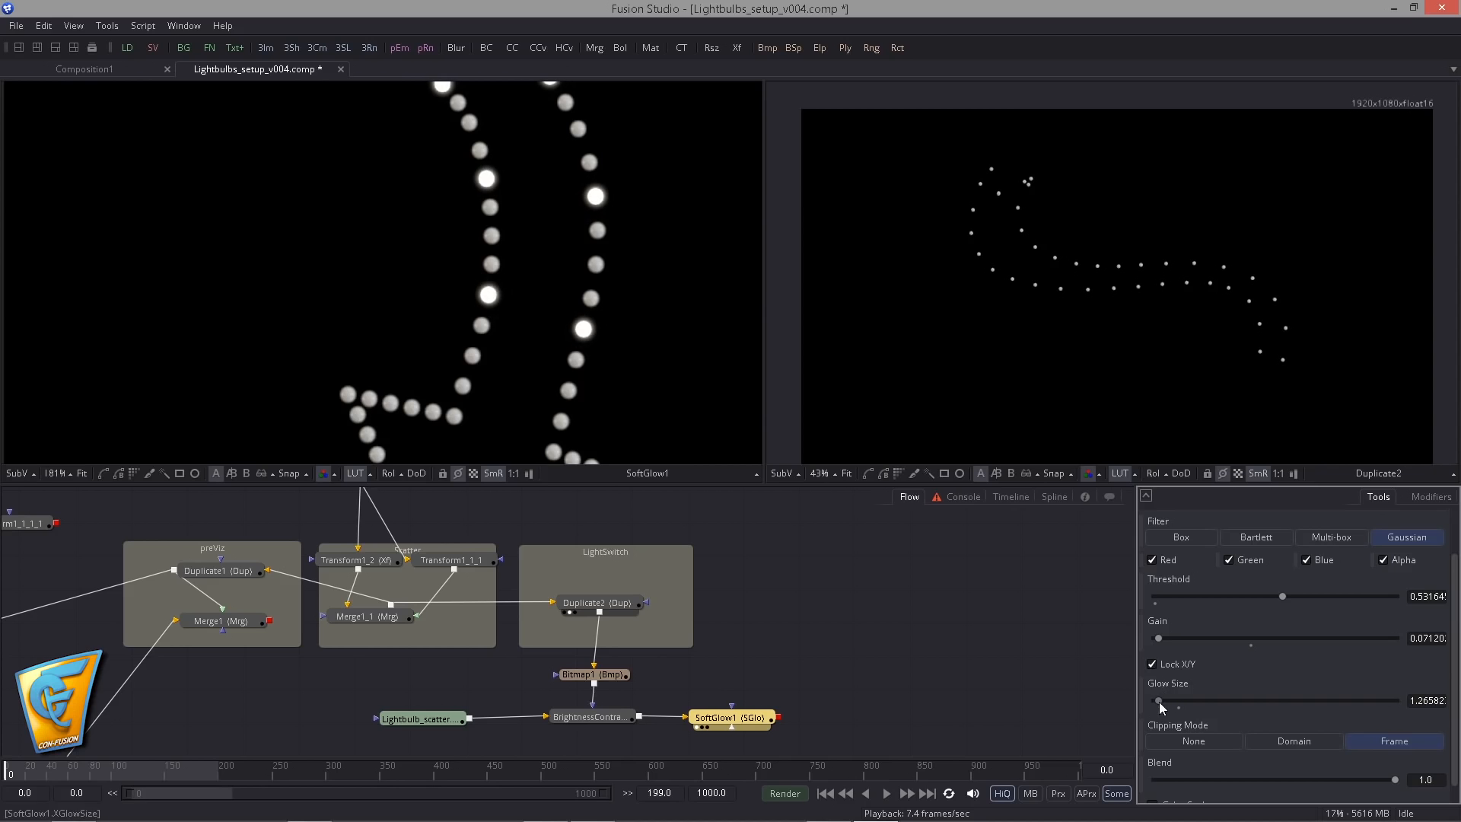
# - Add a second Soft Glow after SoftGlow1
pyautogui.click(749, 719)
pyautogui.hotkey('ctrl', 'space')
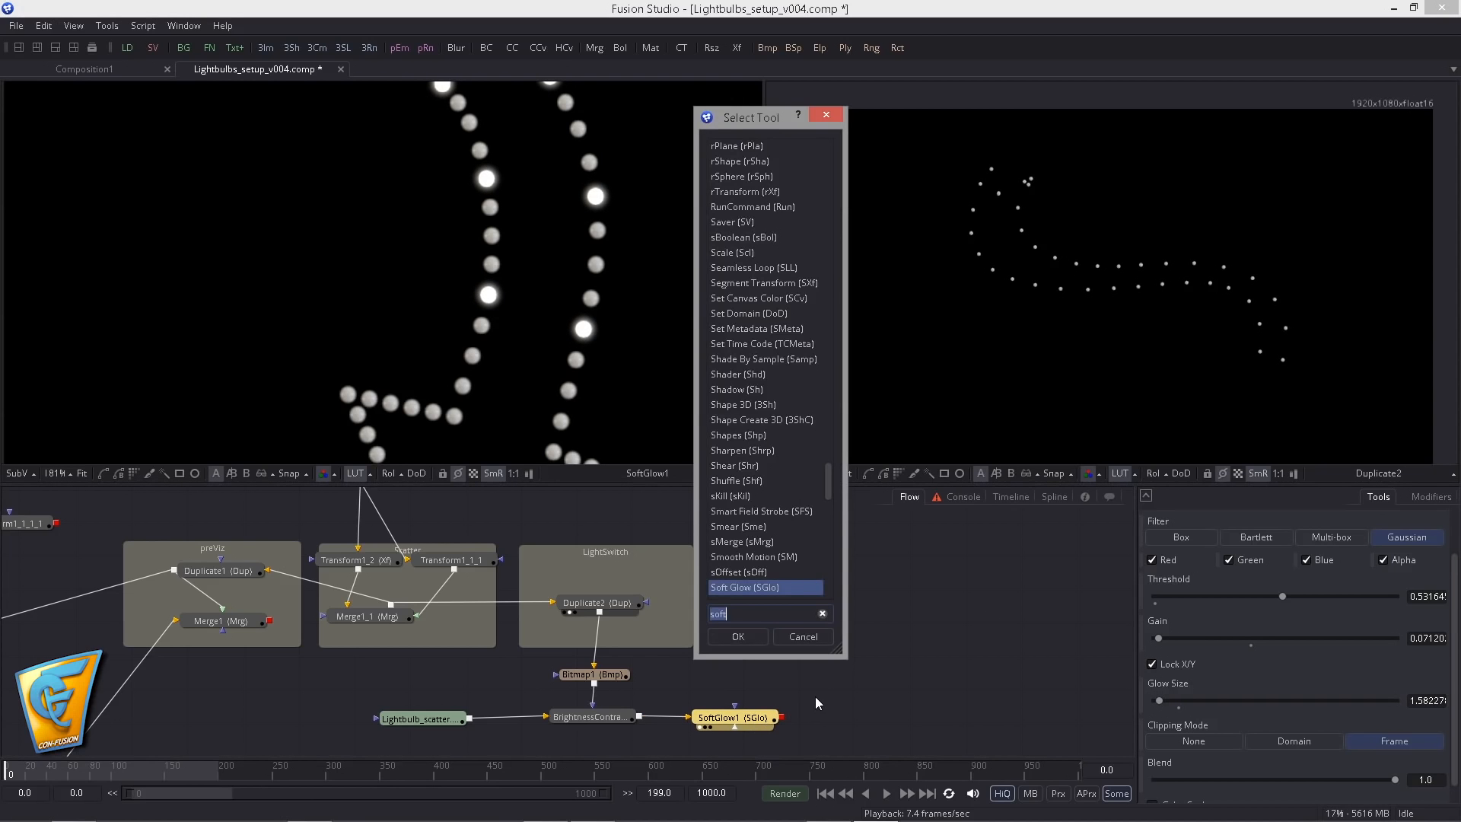
pyautogui.write('sof')
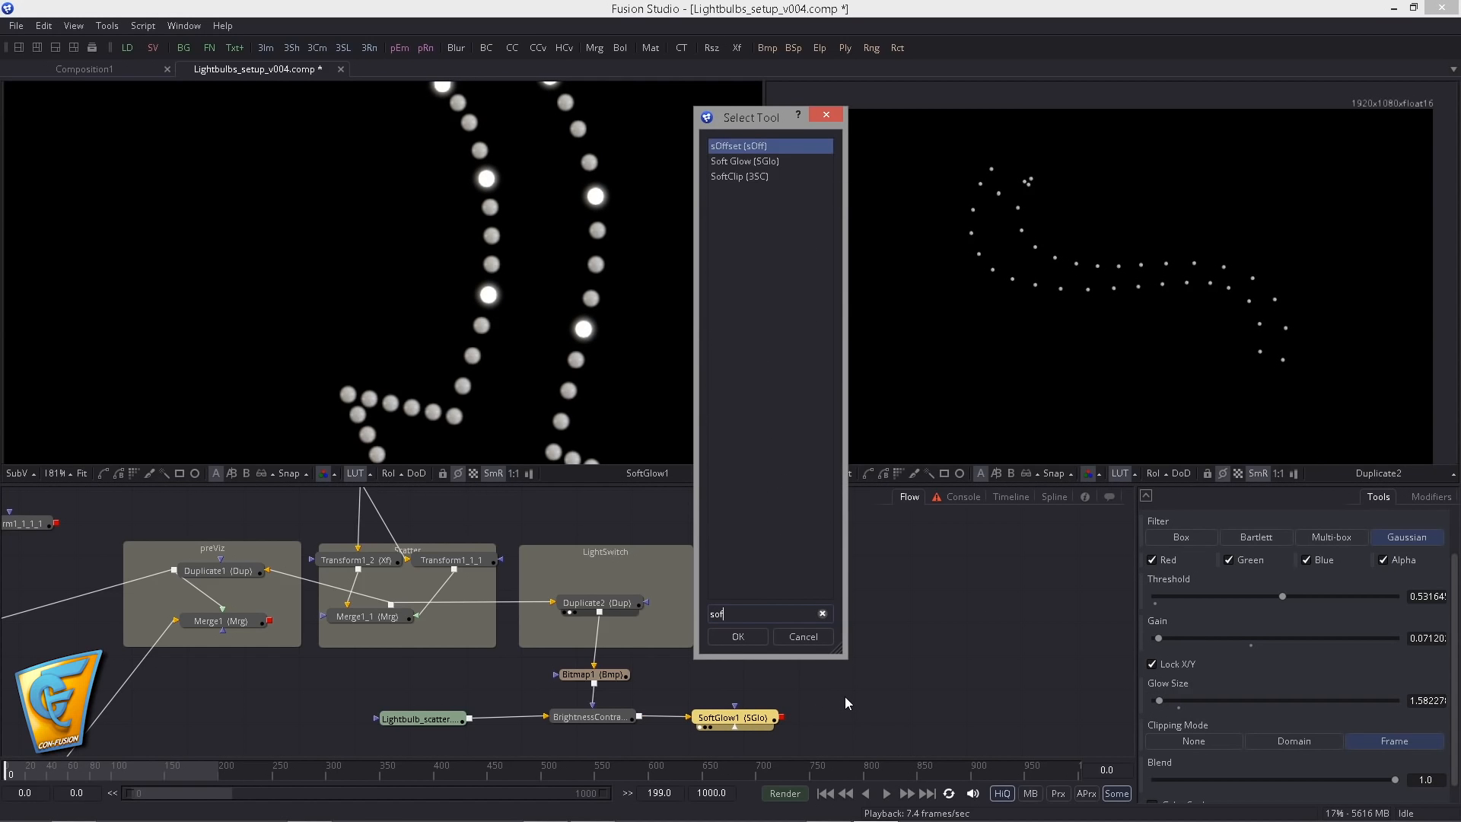
pyautogui.press('Down')
pyautogui.press('Return')
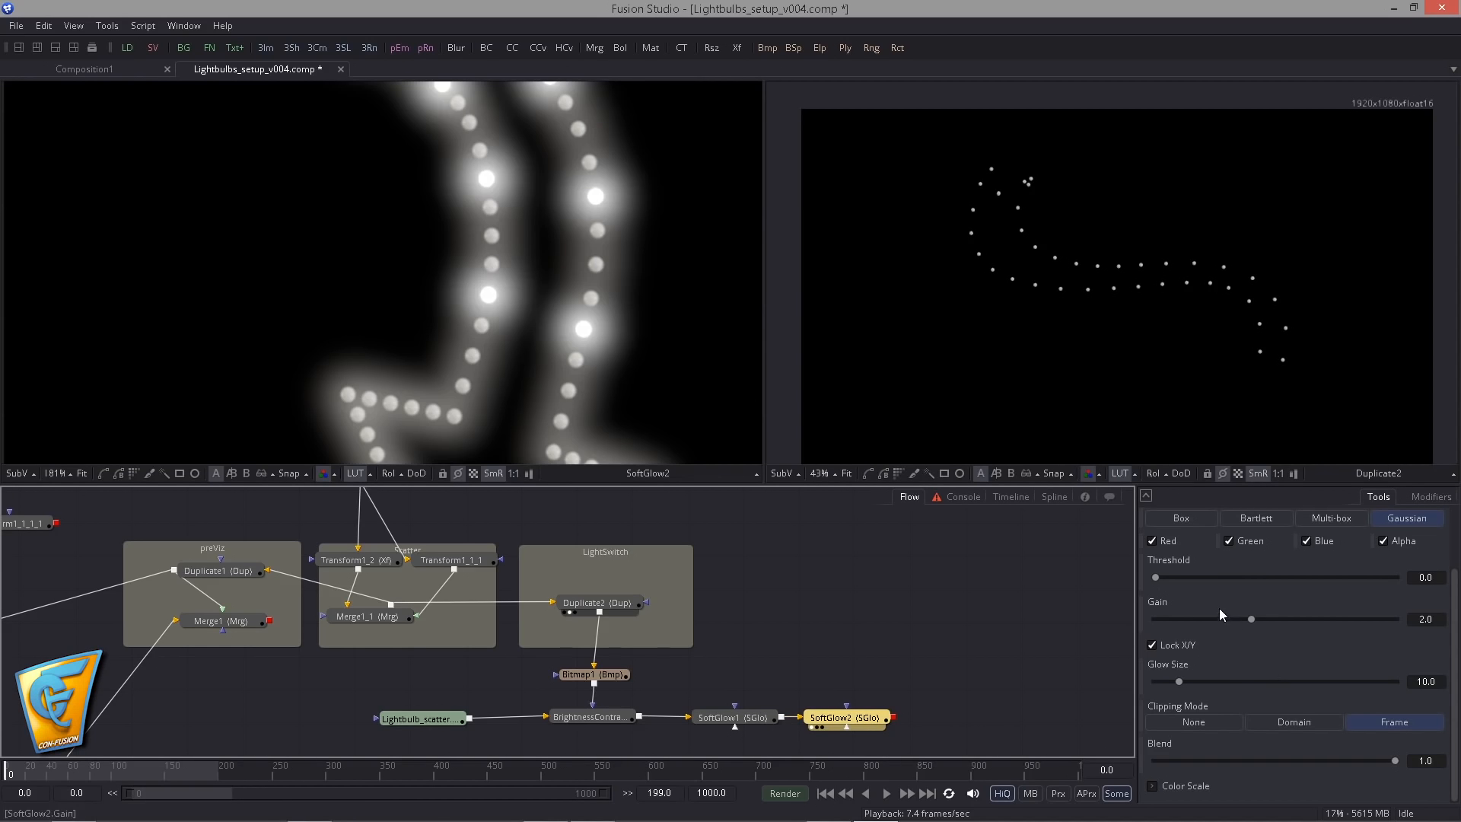
# - Set SoftGlow2's Threshold to about 0.49 and reduce its Gain to about 0.09
pyautogui.moveTo(1248, 618); pyautogui.dragTo(1208, 619)
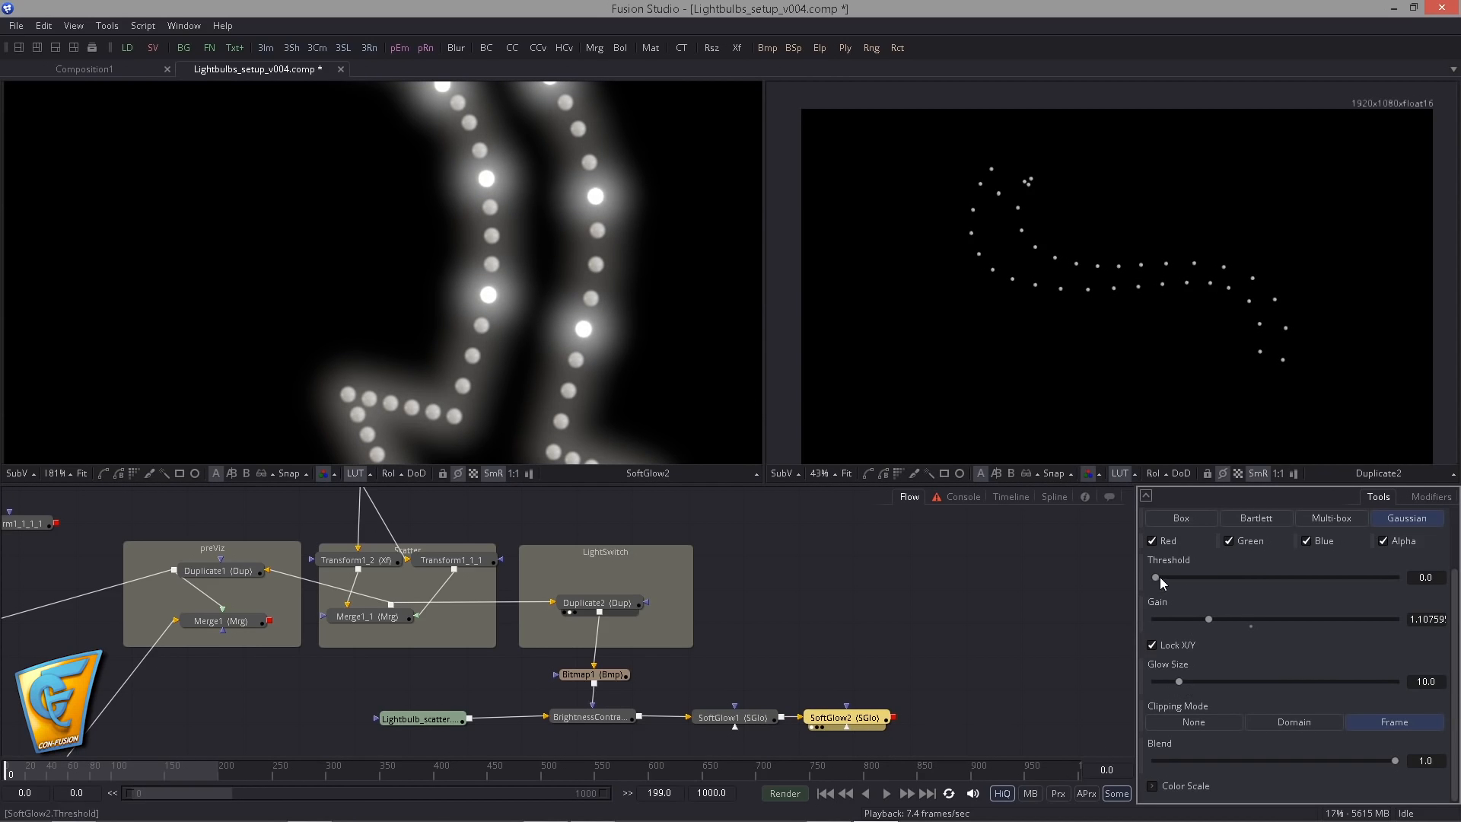
pyautogui.moveTo(1155, 578); pyautogui.dragTo(1262, 566)
pyautogui.moveTo(1210, 619); pyautogui.dragTo(1176, 614)
pyautogui.moveTo(1273, 578); pyautogui.dragTo(1276, 576)
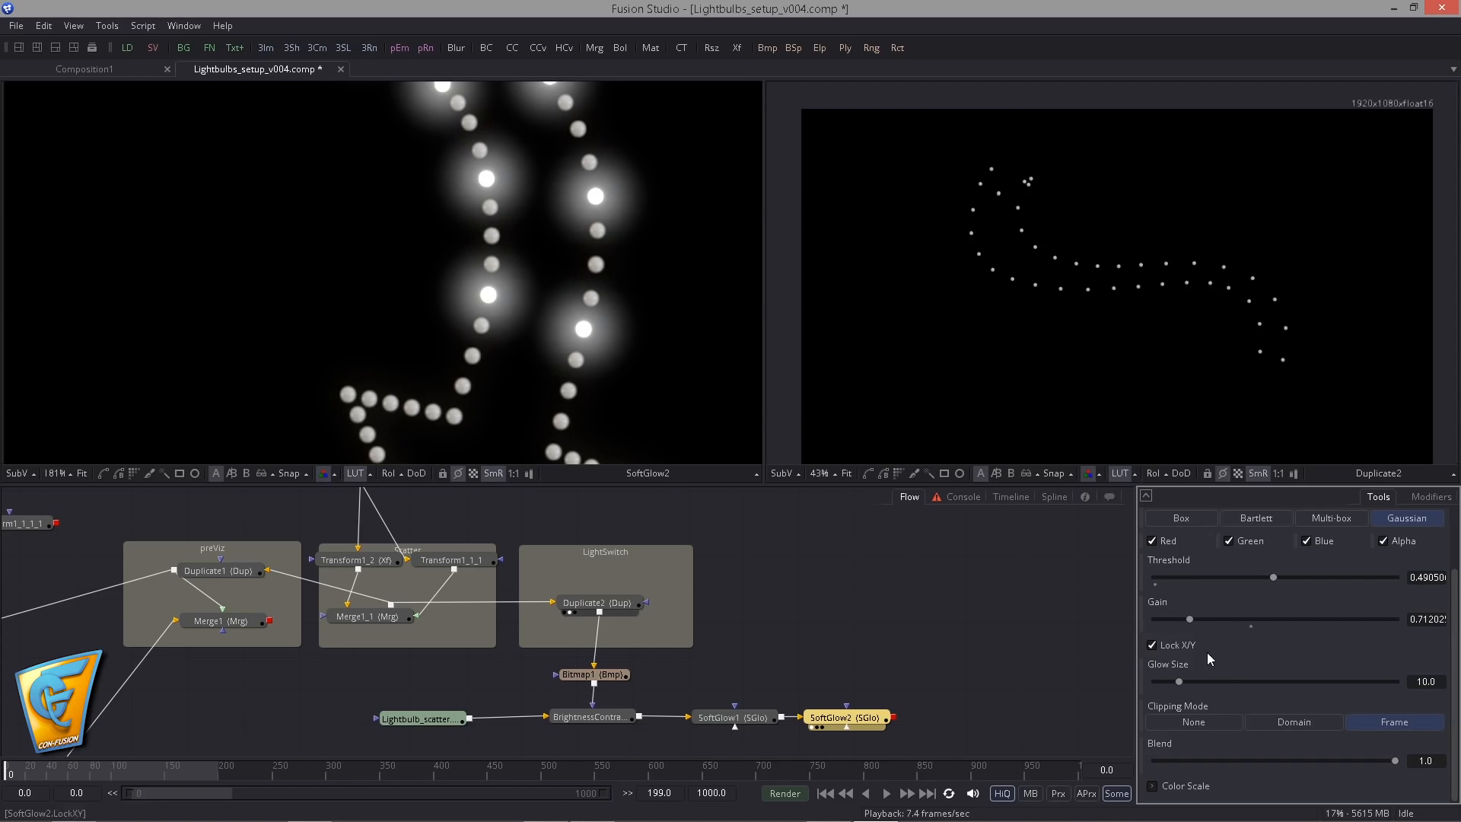
pyautogui.moveTo(1196, 615); pyautogui.dragTo(1174, 618)
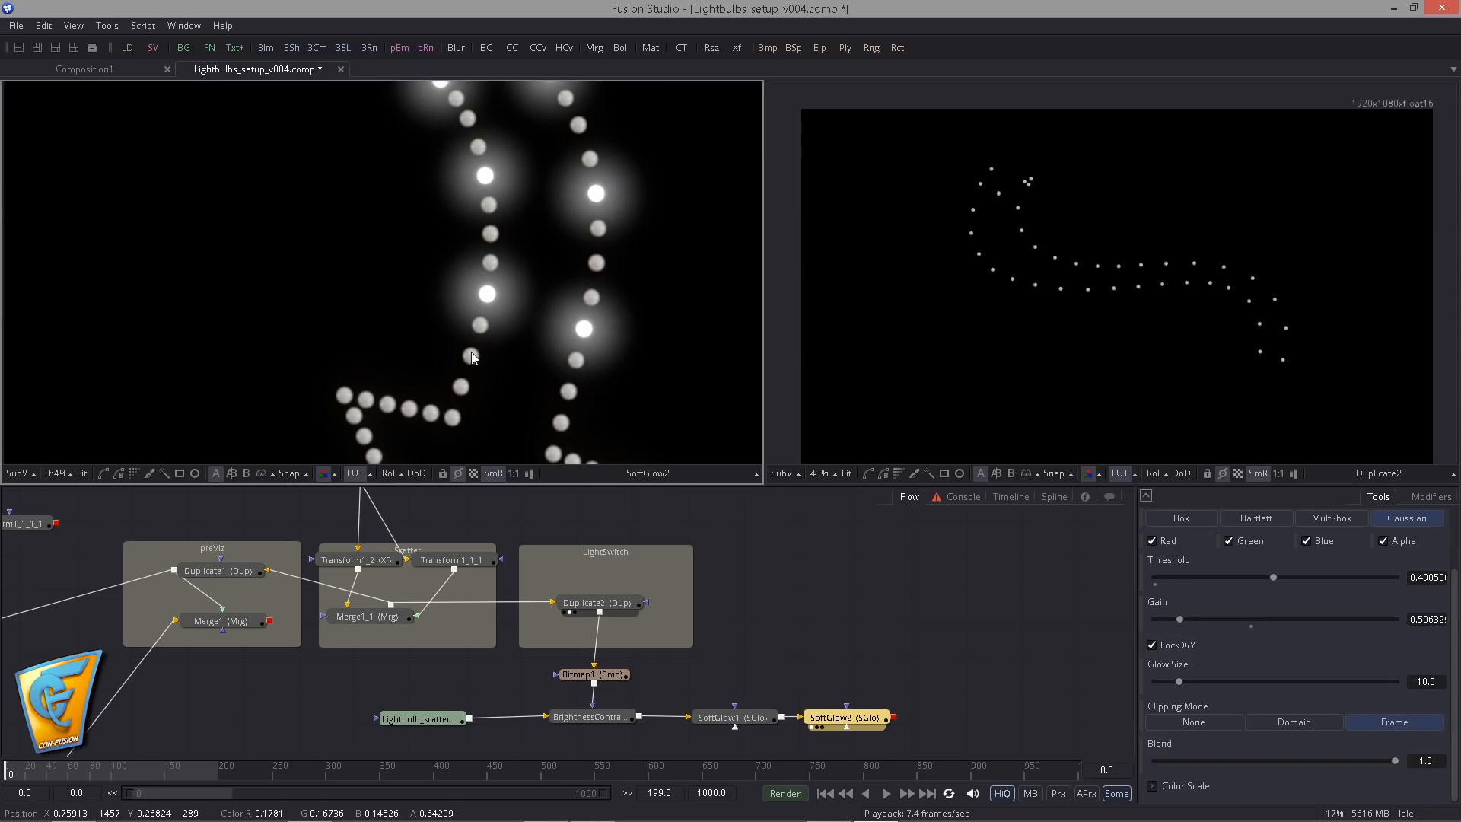
pyautogui.click(376, 320)
pyautogui.scroll(-3, 376, 320)
pyautogui.scroll(-3, 376, 319)
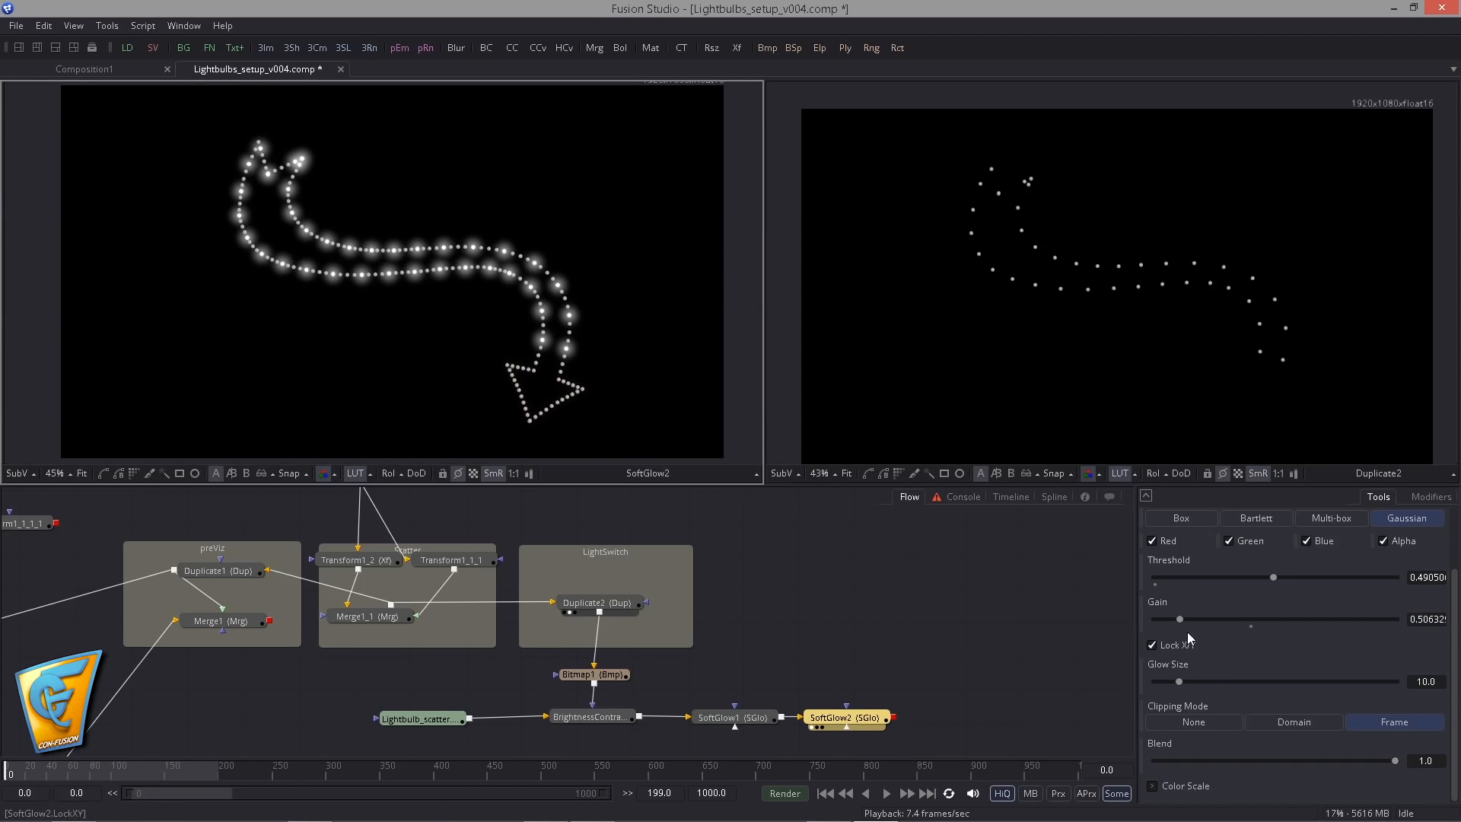
pyautogui.moveTo(1180, 618); pyautogui.dragTo(1160, 623)
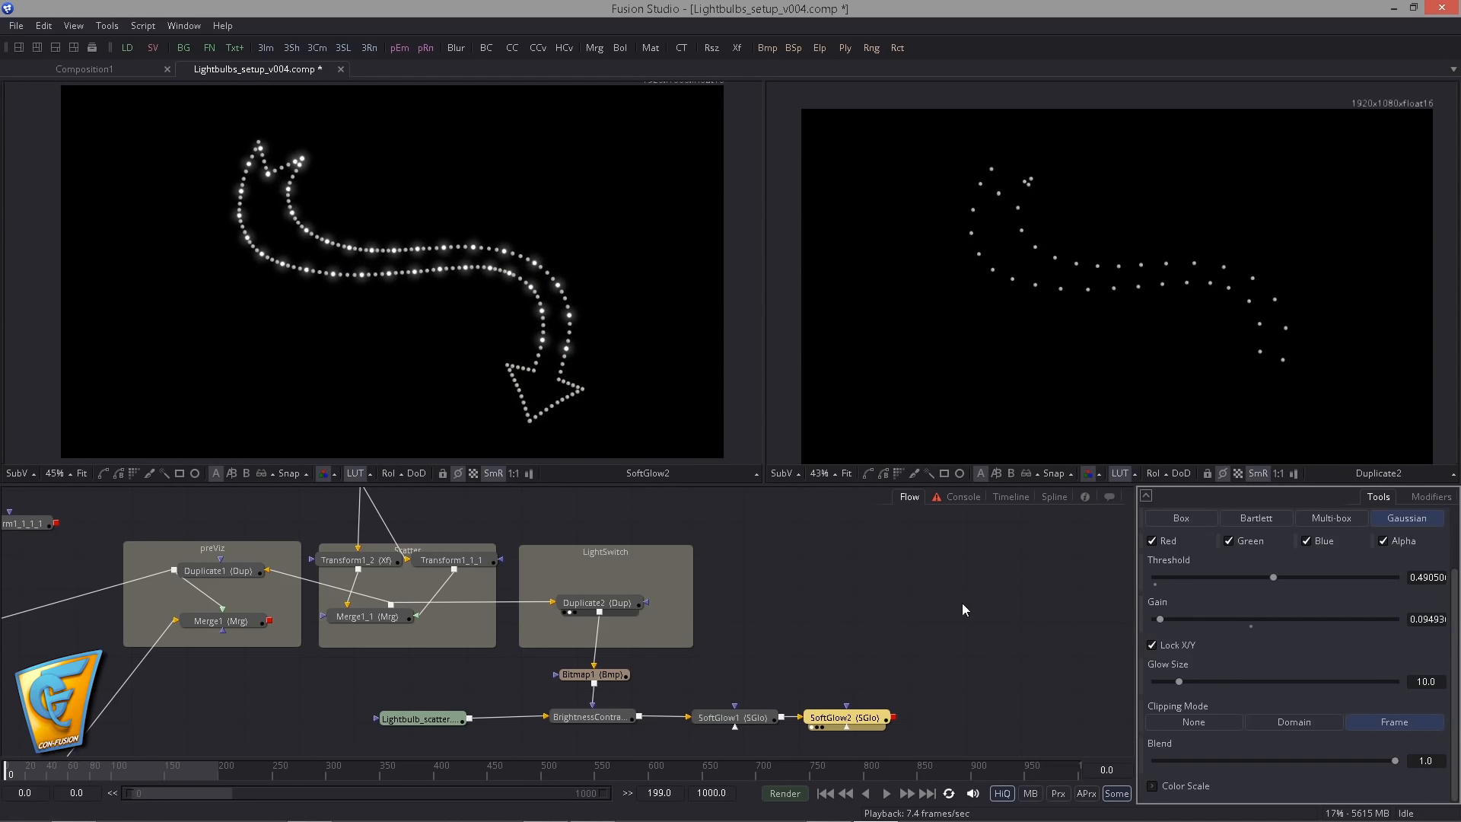
# - Play the animation, set Duplicate2's Time Offset to 2 and stop the playback
pyautogui.click(887, 794)
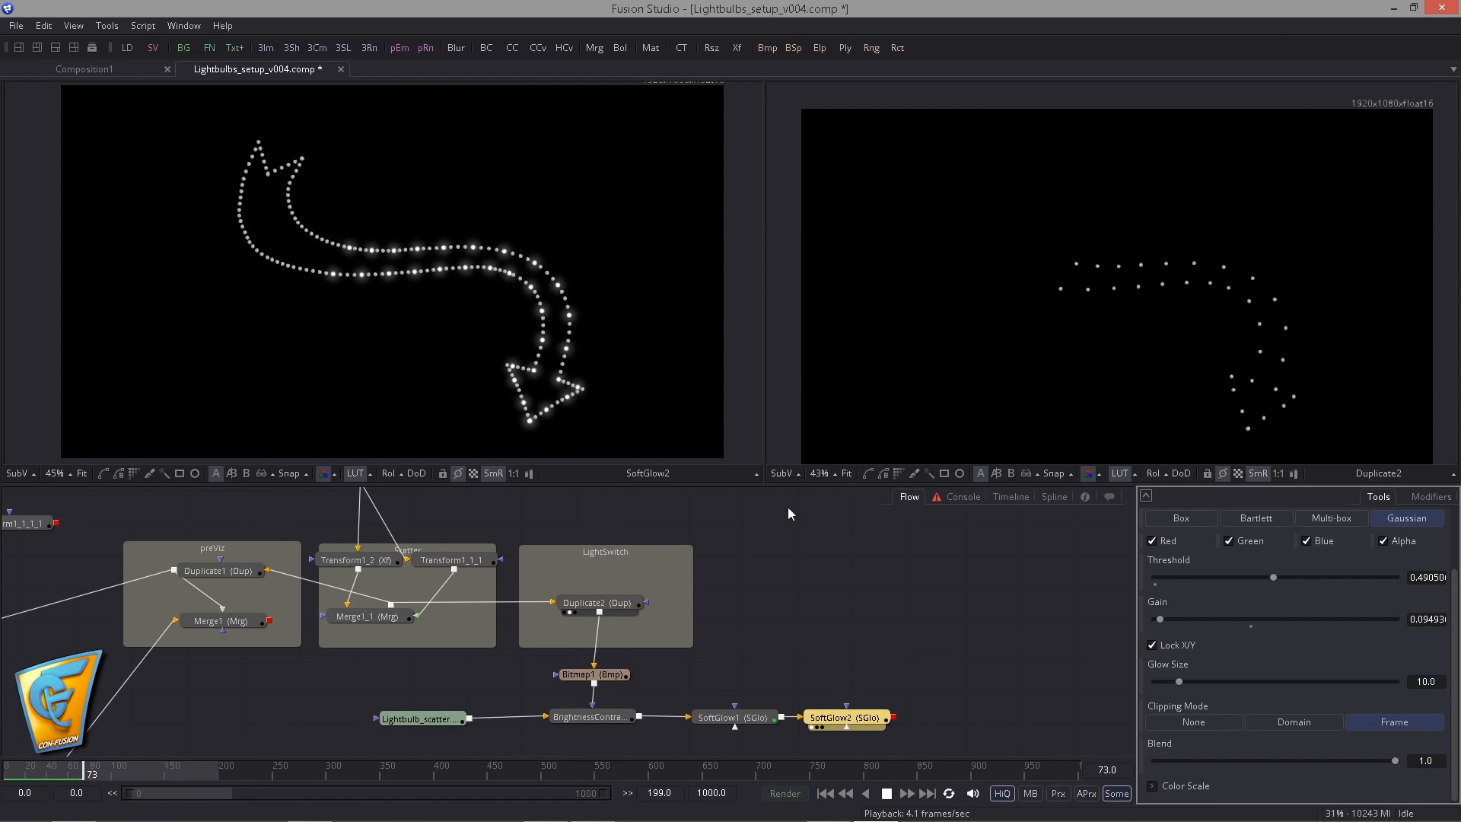
pyautogui.moveTo(601, 602); pyautogui.dragTo(592, 605)
pyautogui.scroll(1, 1275, 668)
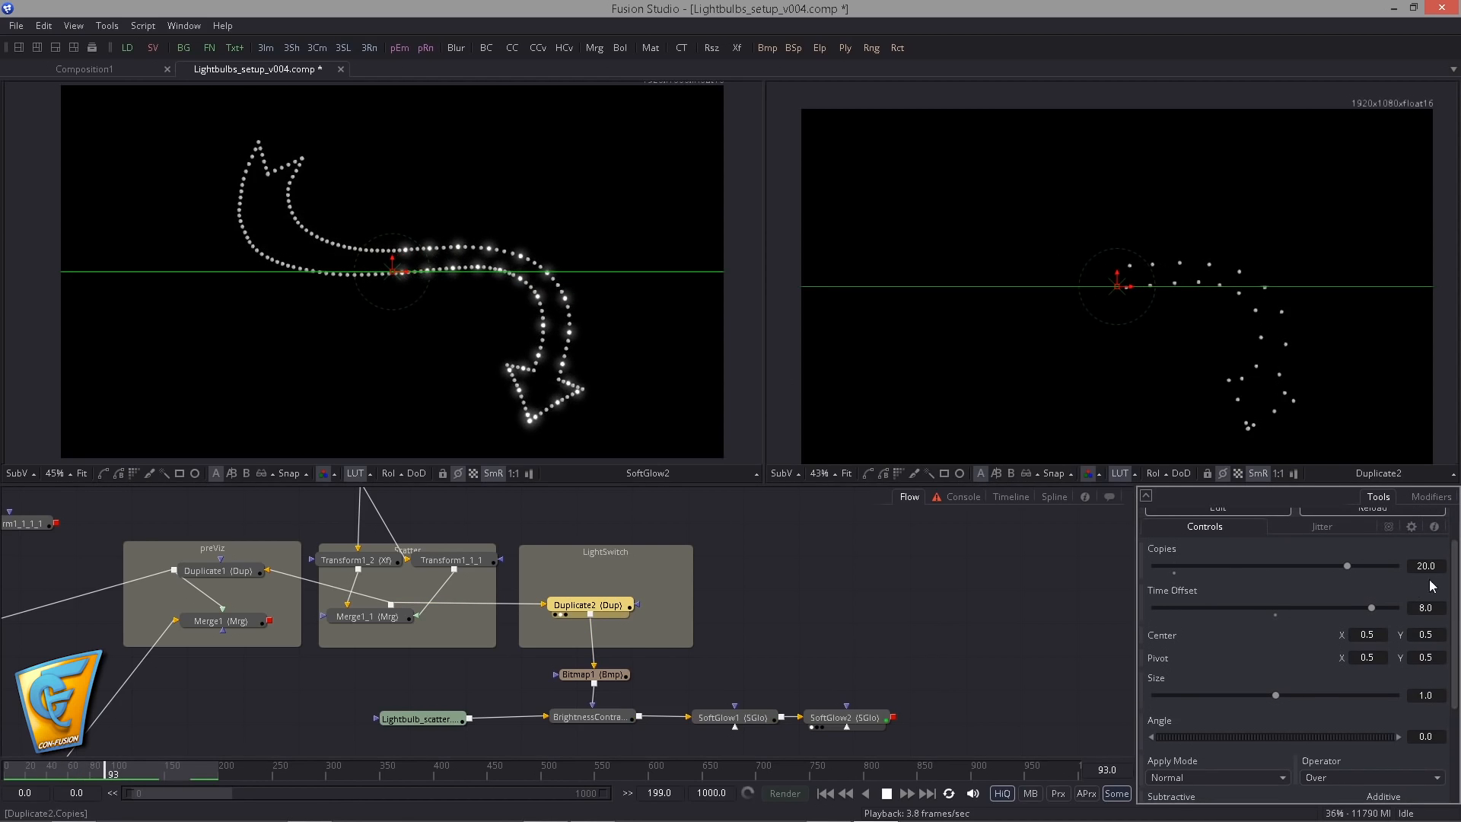
pyautogui.doubleClick(1426, 608)
pyautogui.write('2')
pyautogui.press('Tab')
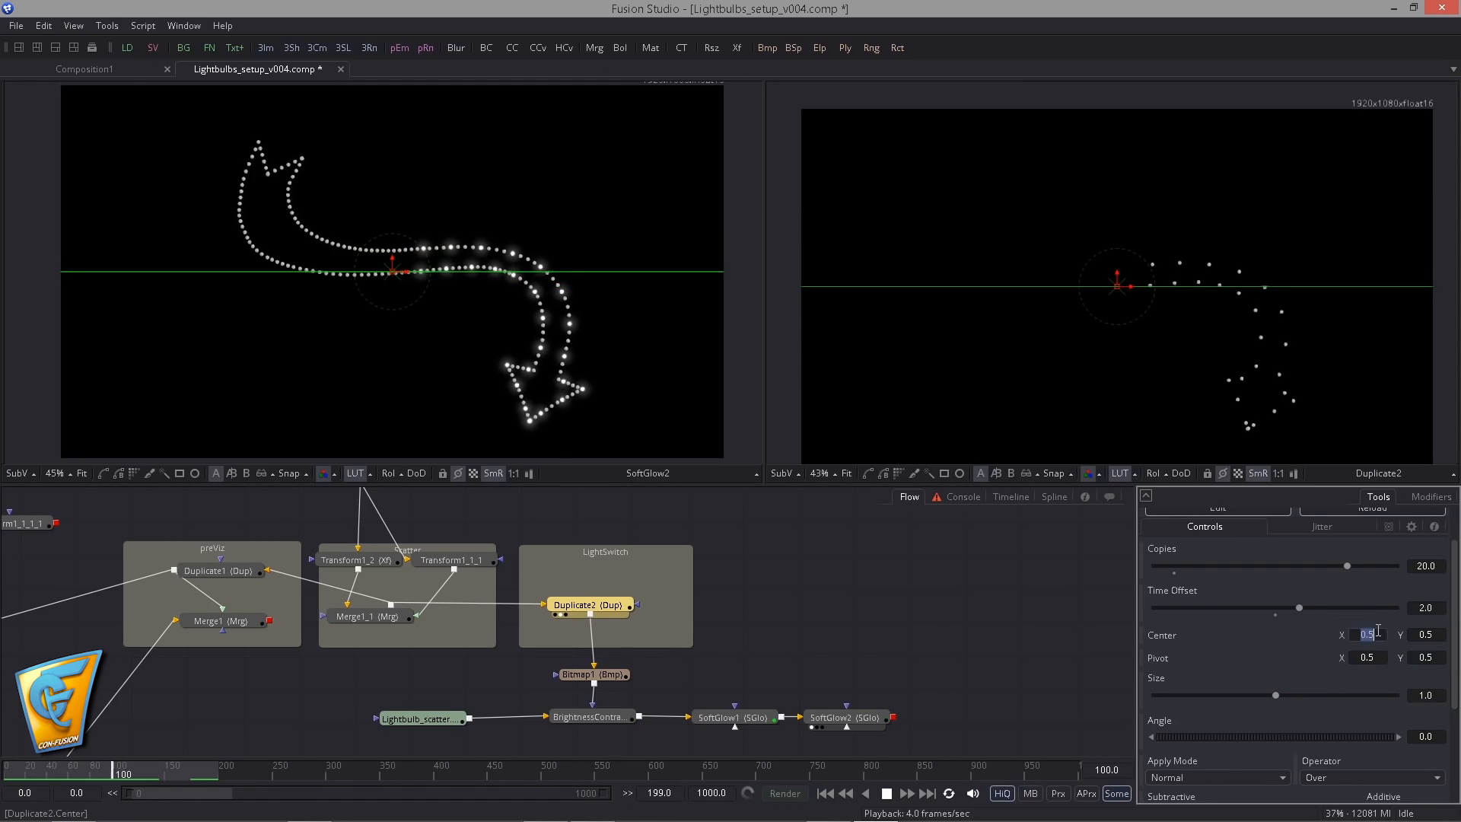
pyautogui.click(887, 793)
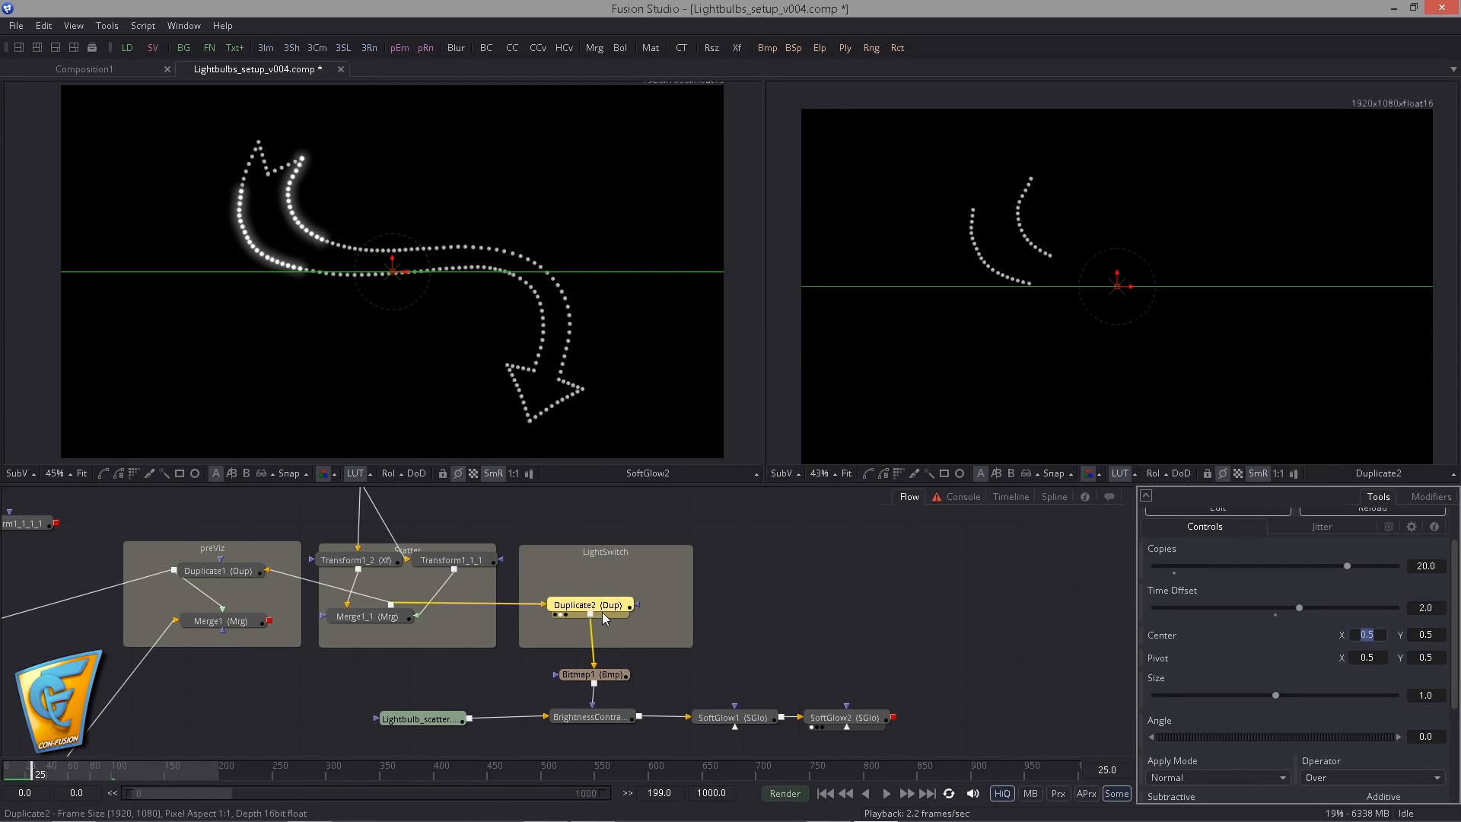
# - Move Duplicate2 up in the LightSwitch group and paste a copy of it between Duplicate2 and Bitmap1
pyautogui.moveTo(593, 605); pyautogui.dragTo(592, 582)
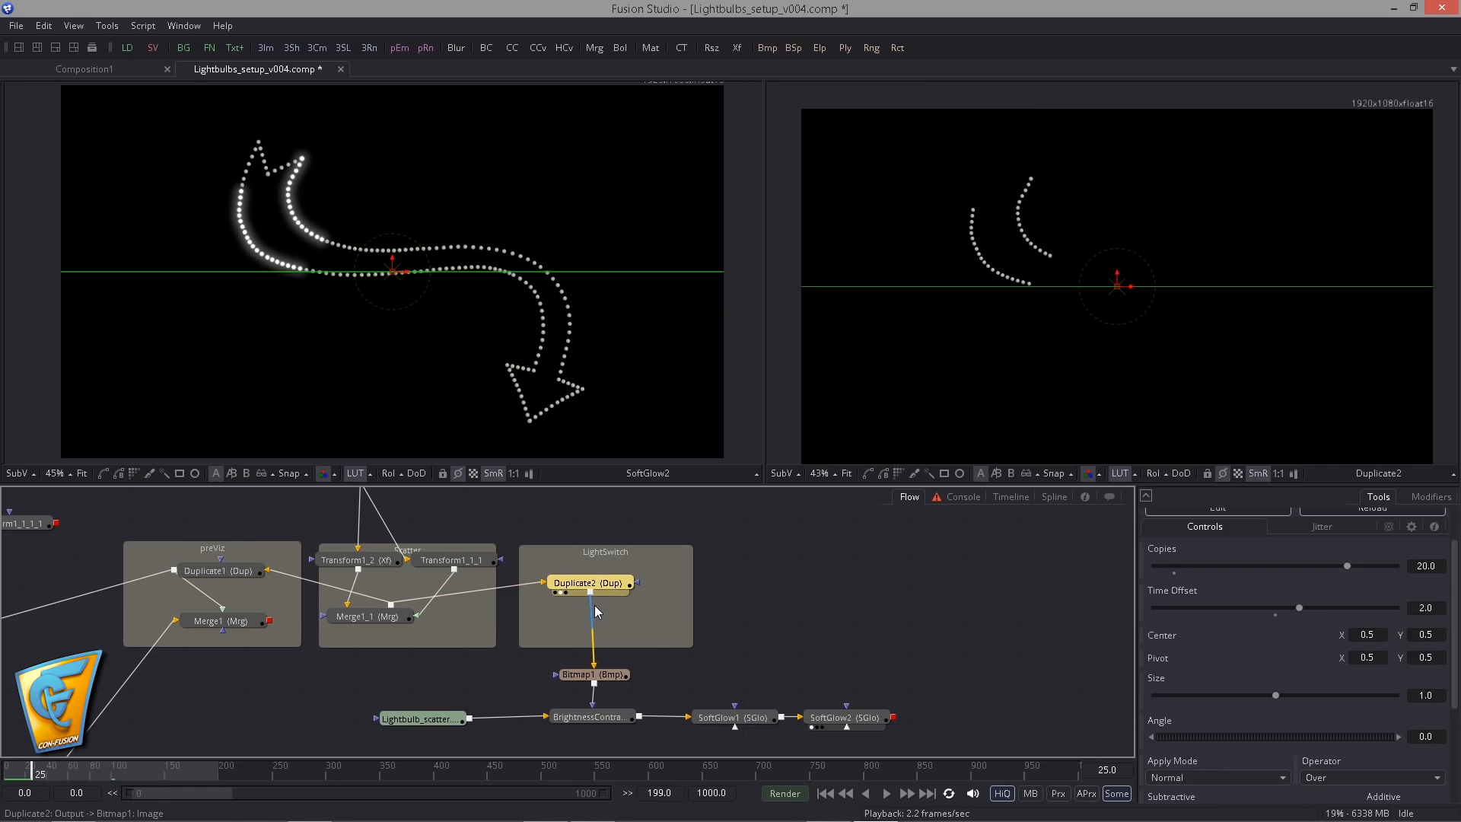
pyautogui.hotkey('ctrl', 'c')
pyautogui.hotkey('ctrl', 'v')
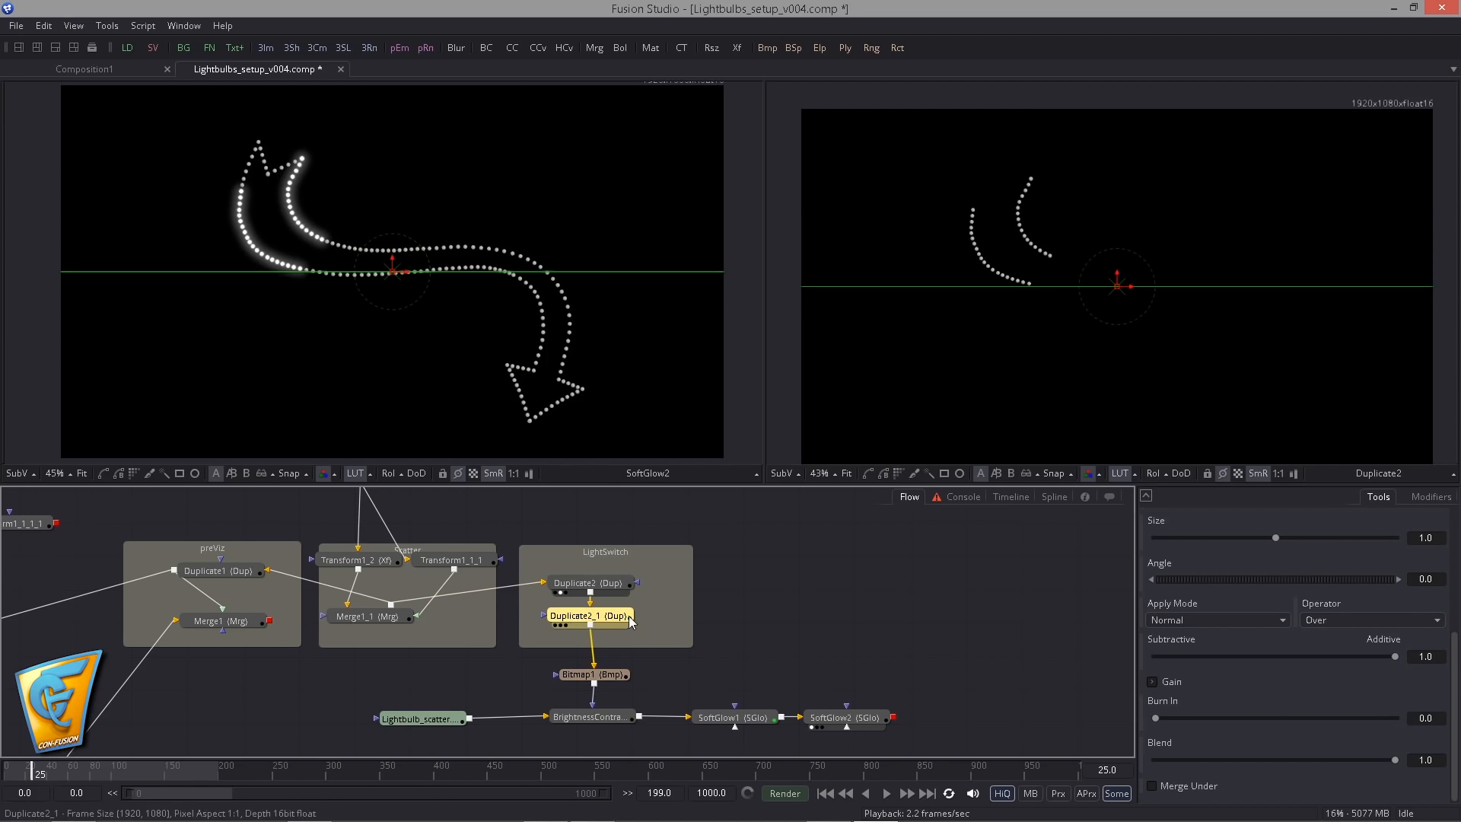
# - Set Duplicate2_1's Copies to 2 and raise its Time Offset to 60
pyautogui.scroll(5, 1390, 645)
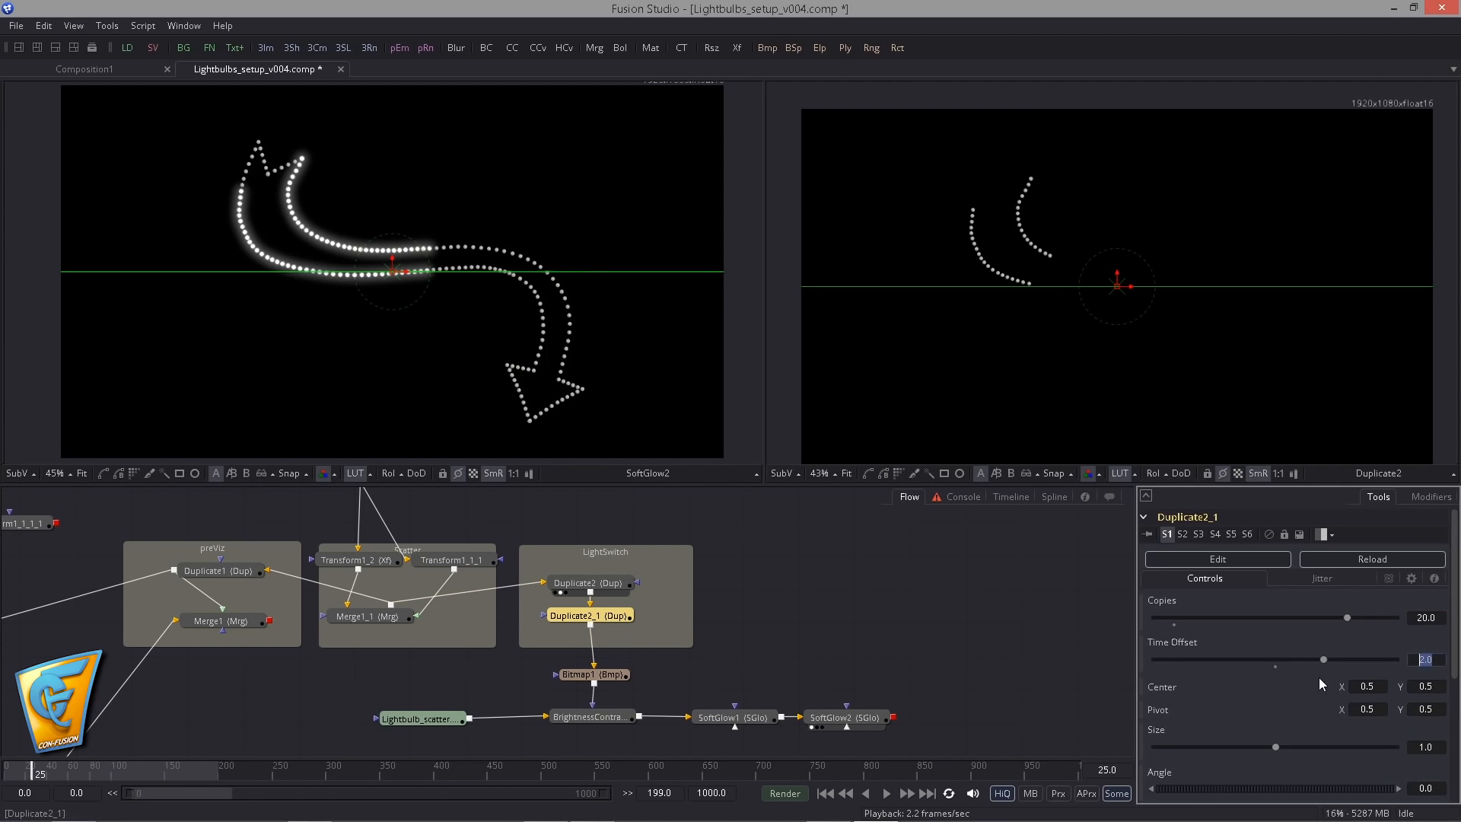
pyautogui.write('6')
pyautogui.press('Tab')
pyautogui.click(1409, 621)
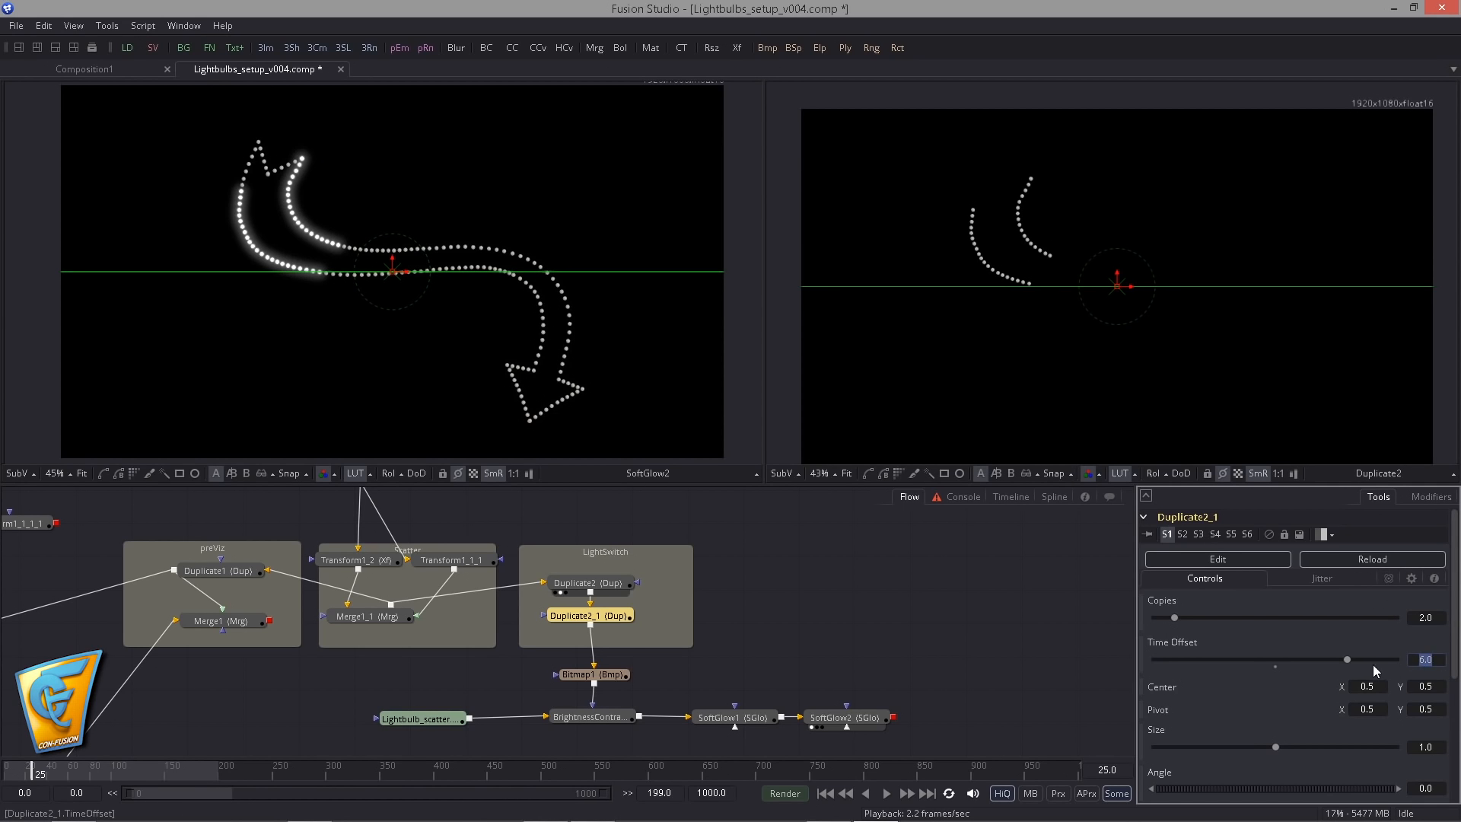
pyautogui.write('2')
pyautogui.write('2')
pyautogui.write('0')
pyautogui.press('Tab')
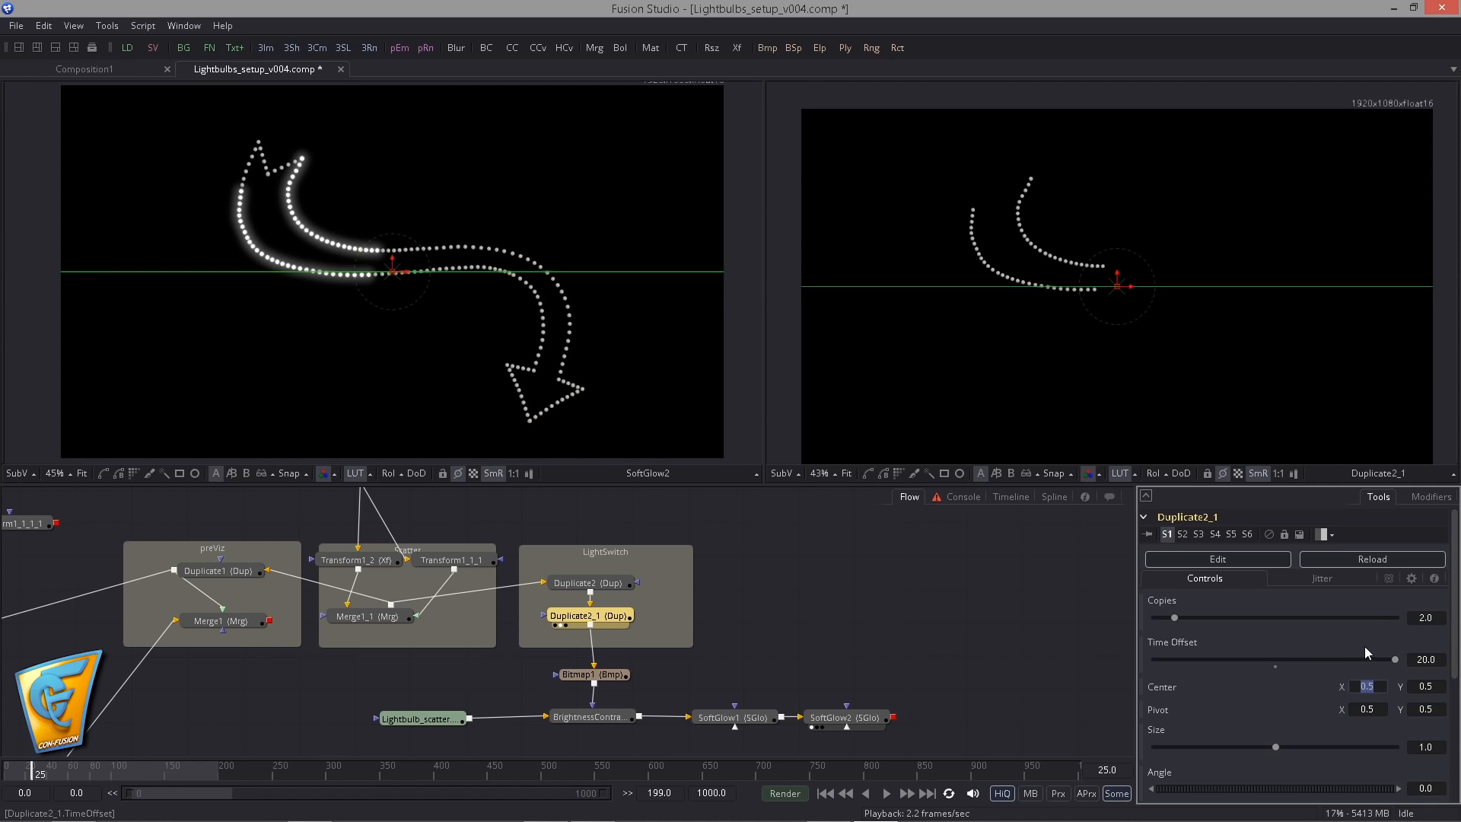
pyautogui.write('40')
pyautogui.press('Tab')
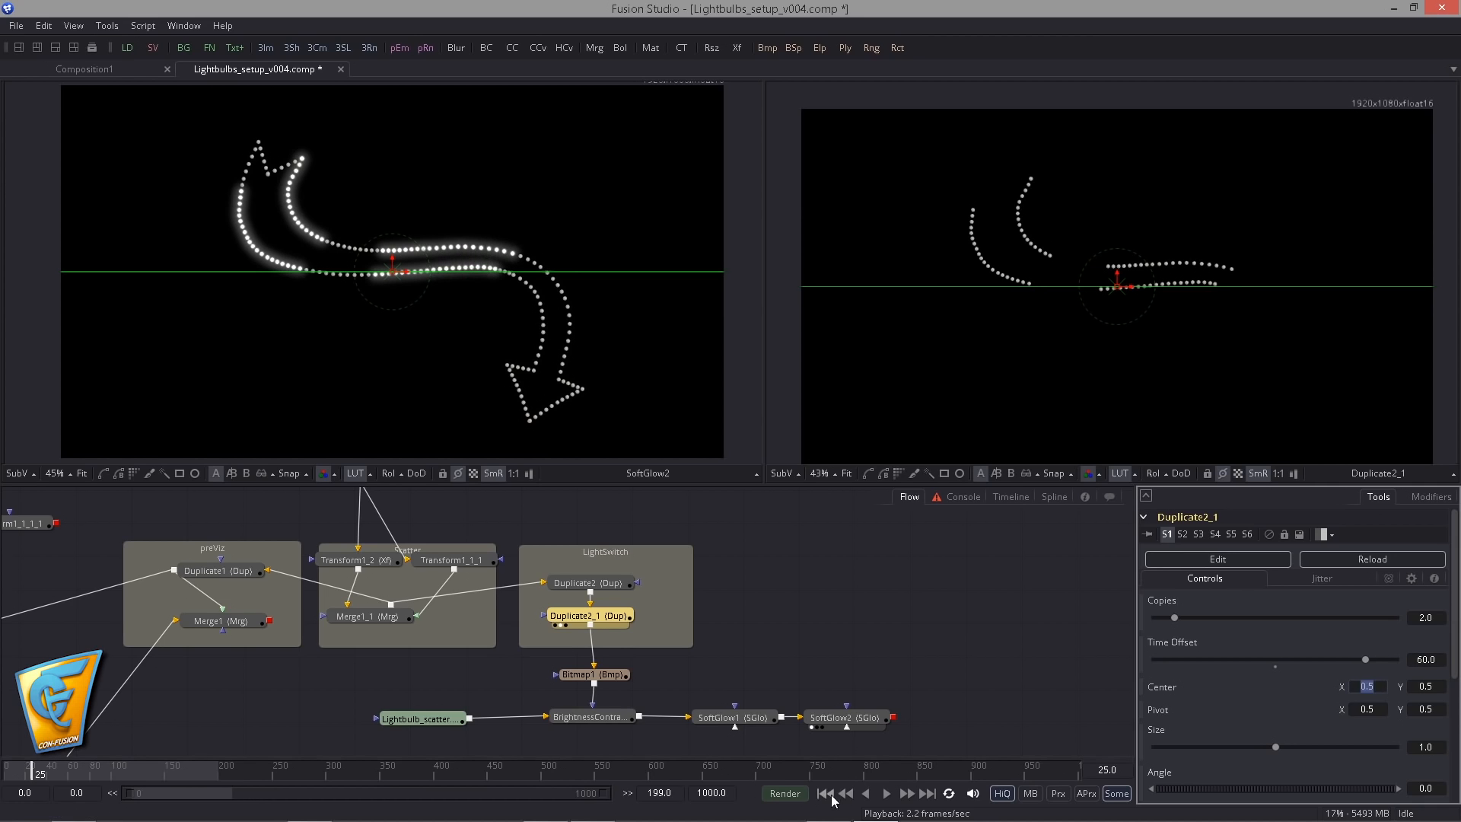
# - Play the animation from the first frame and move Duplicate2 and Duplicate2_1 higher in the LightSwitch group
pyautogui.click(827, 794)
pyautogui.click(887, 794)
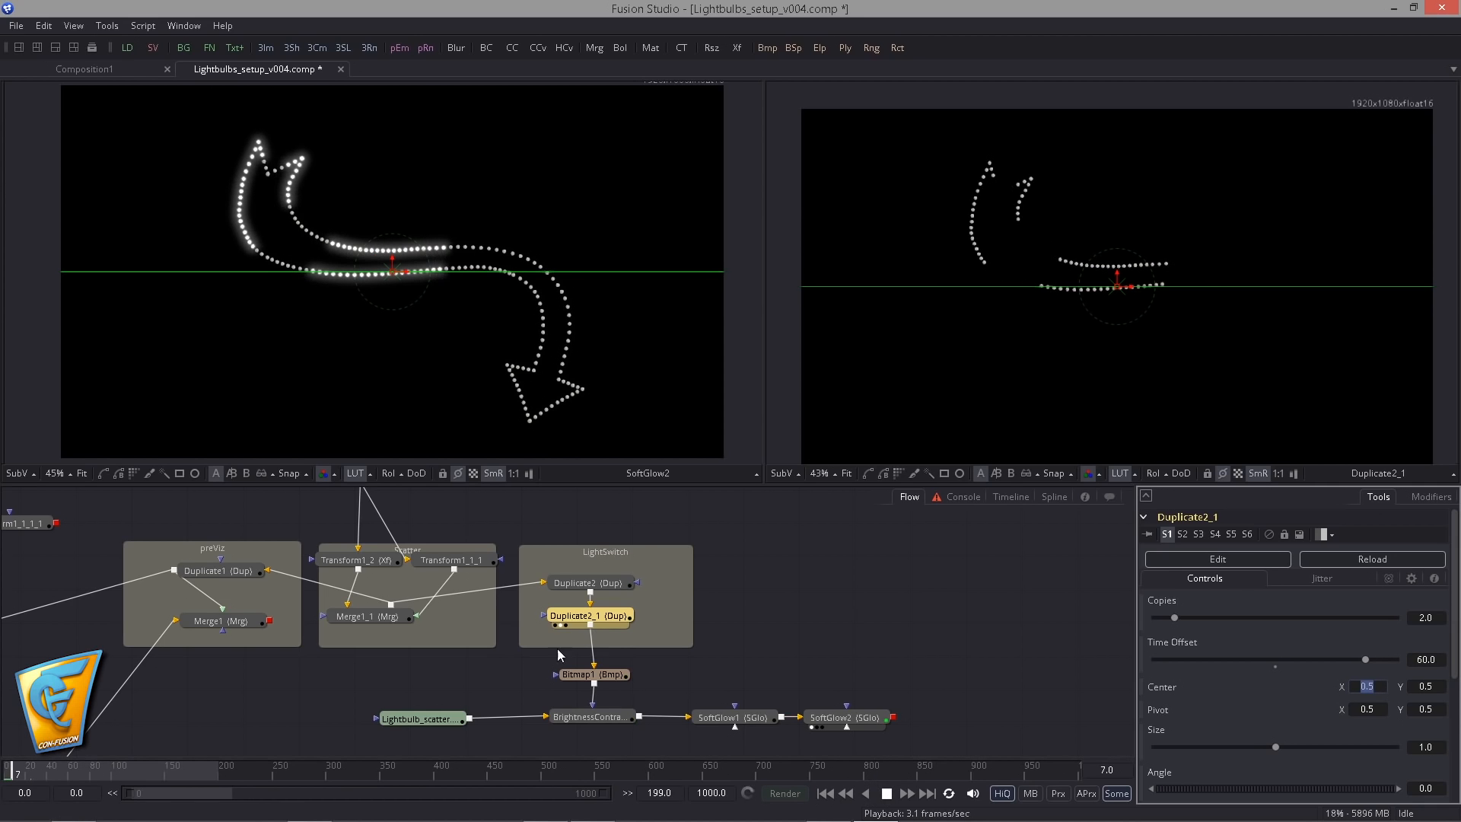
pyautogui.moveTo(601, 582)
pyautogui.mouseDown()
pyautogui.moveTo(605, 553)
pyautogui.moveTo(600, 593)
pyautogui.mouseUp()
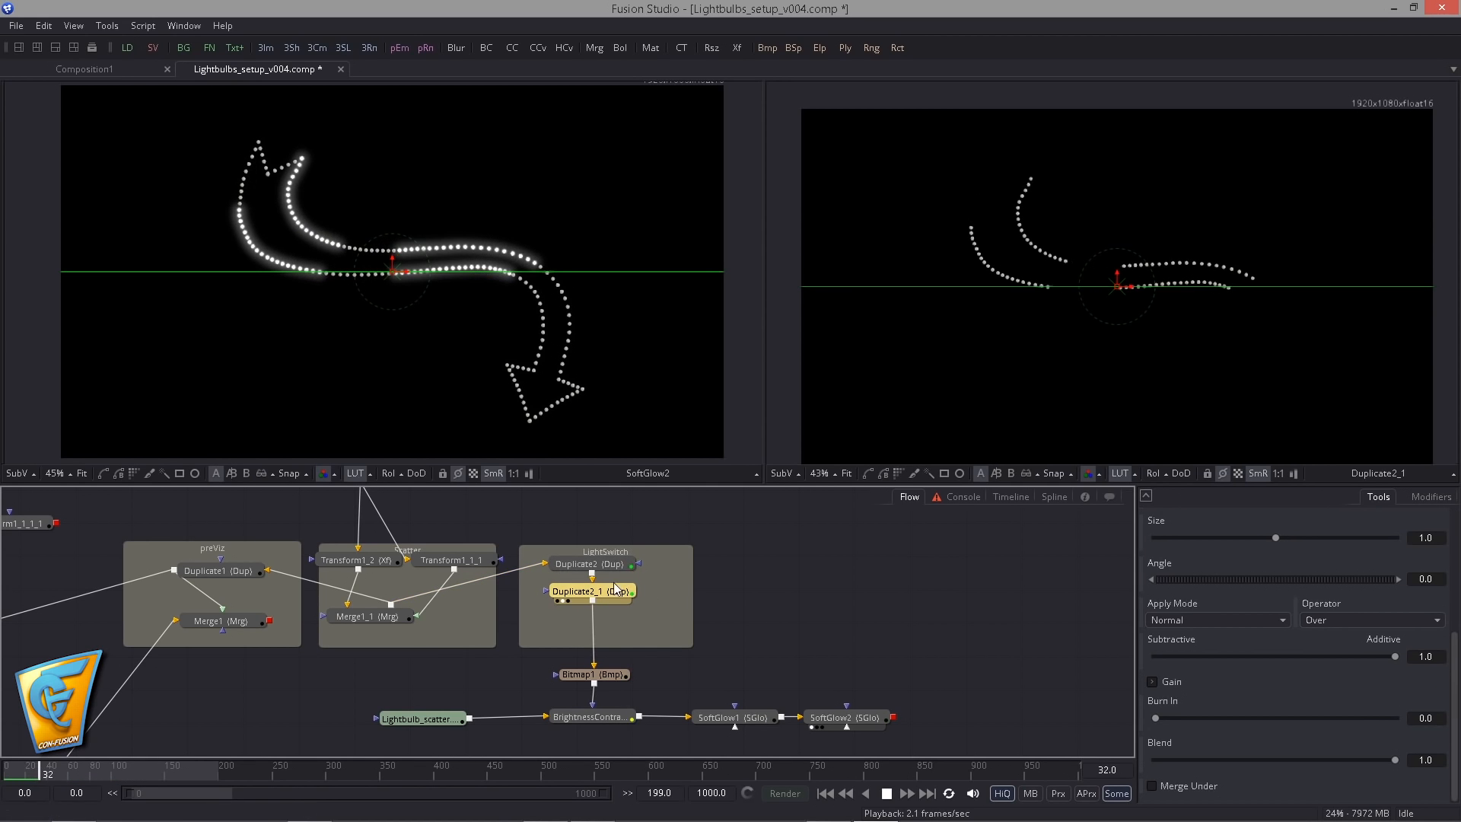
pyautogui.moveTo(611, 585); pyautogui.dragTo(610, 584)
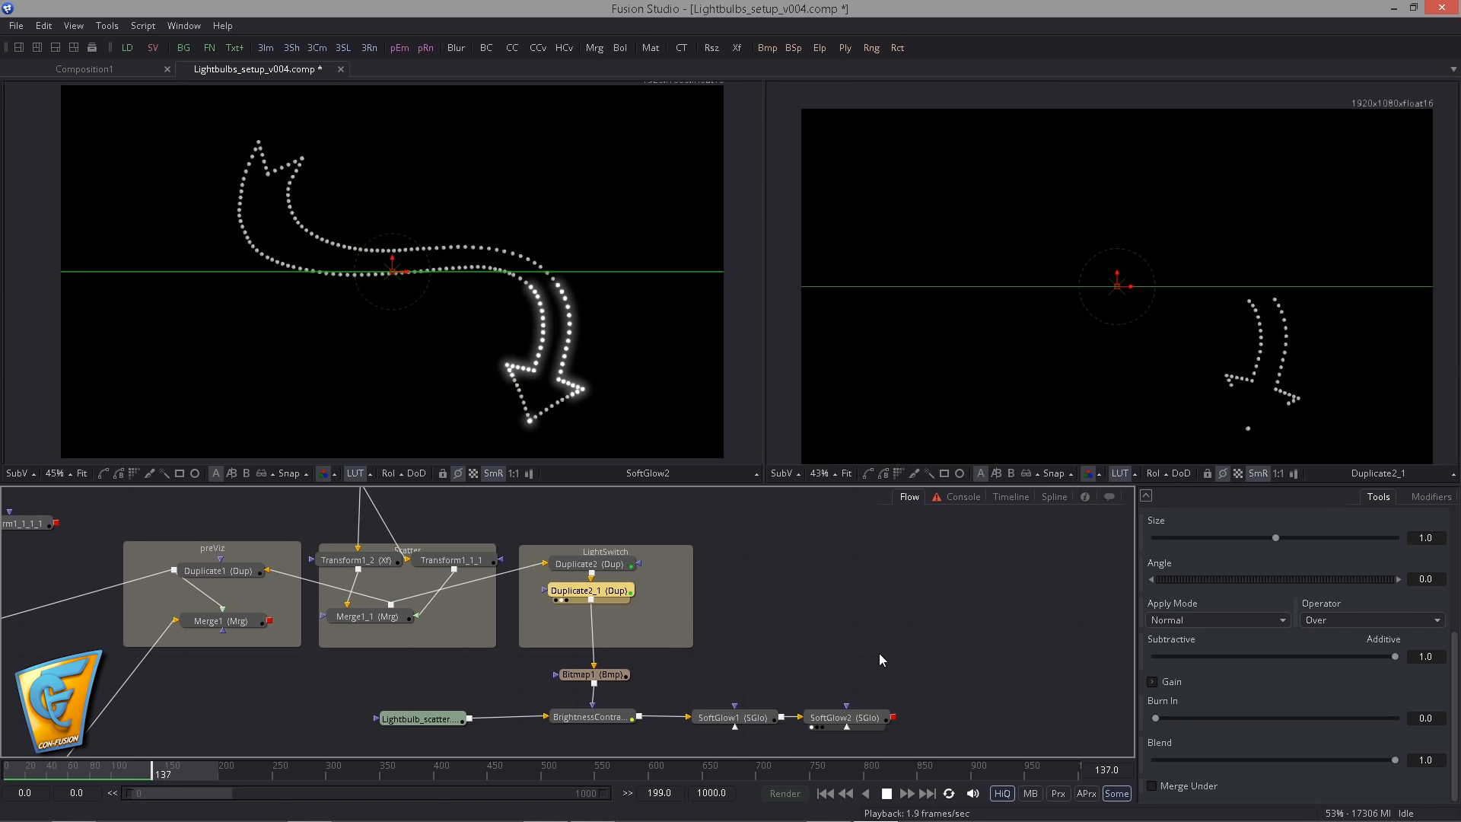
# - Replay the light animation from the first frame, stop it and return to the start
pyautogui.click(823, 791)
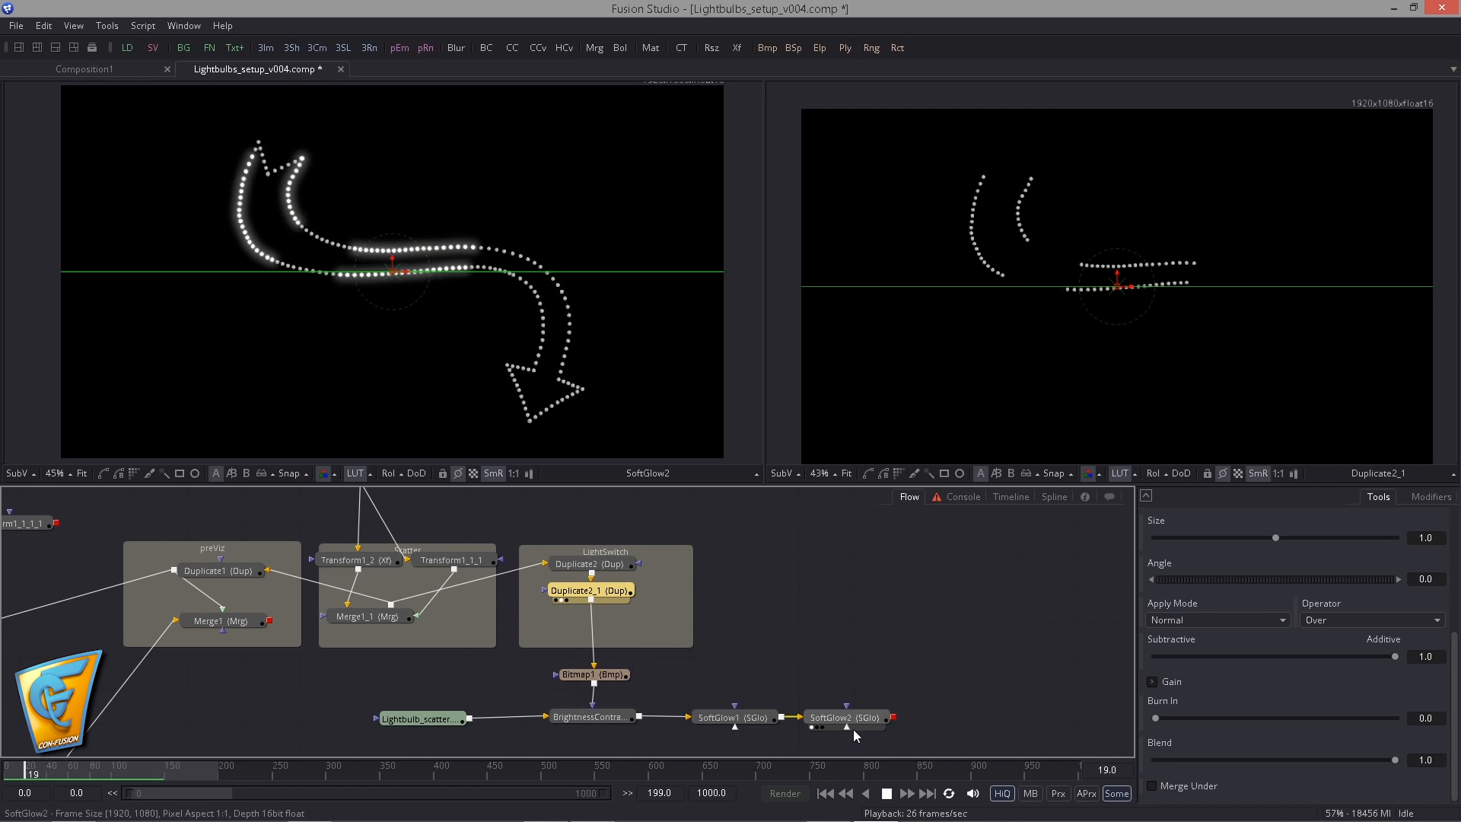
pyautogui.click(886, 791)
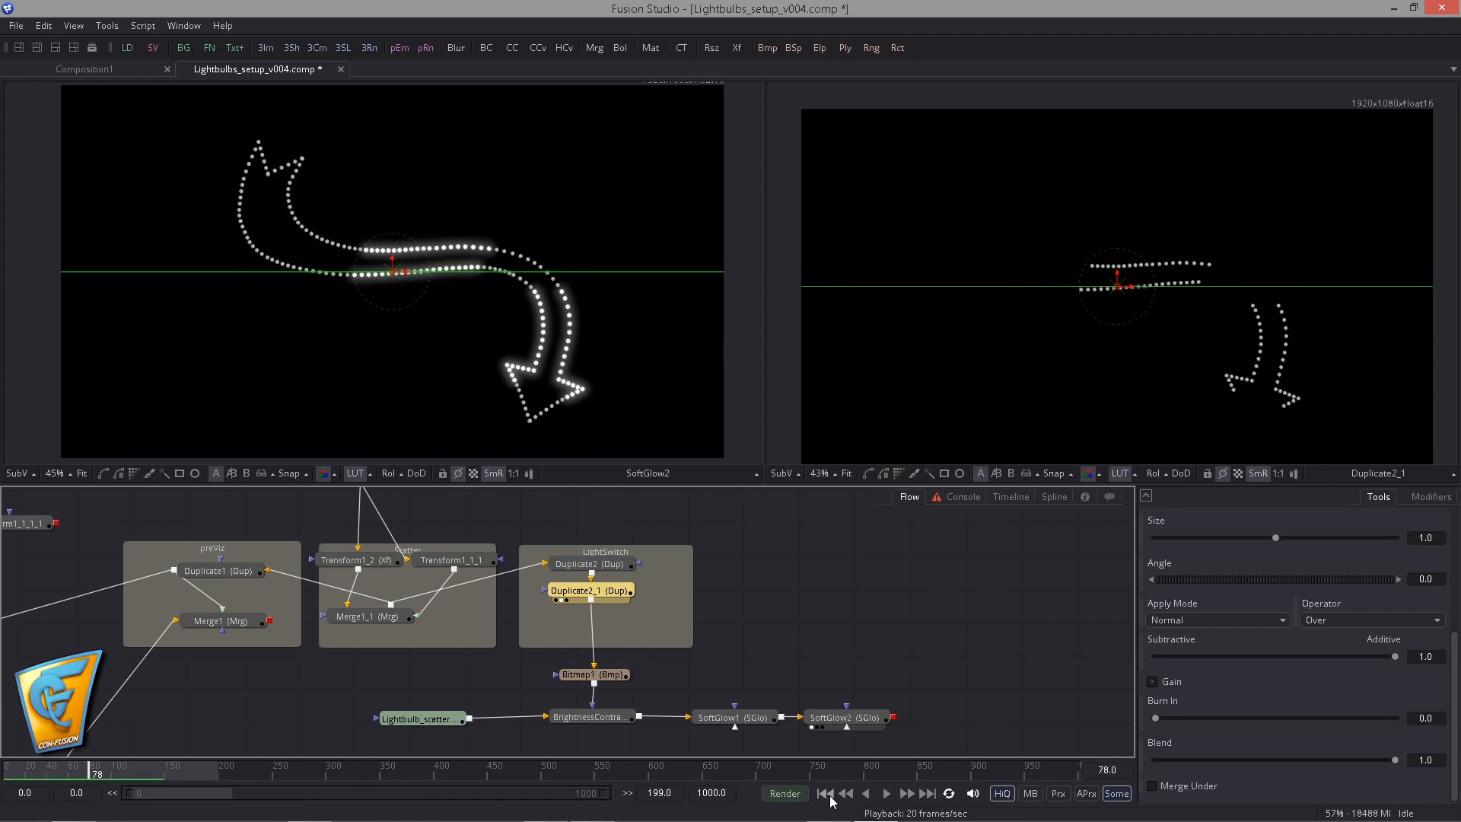
pyautogui.click(825, 793)
# - Try a Time Offset of 2.5 on Duplicate2 and play the animation to check it
pyautogui.click(624, 564)
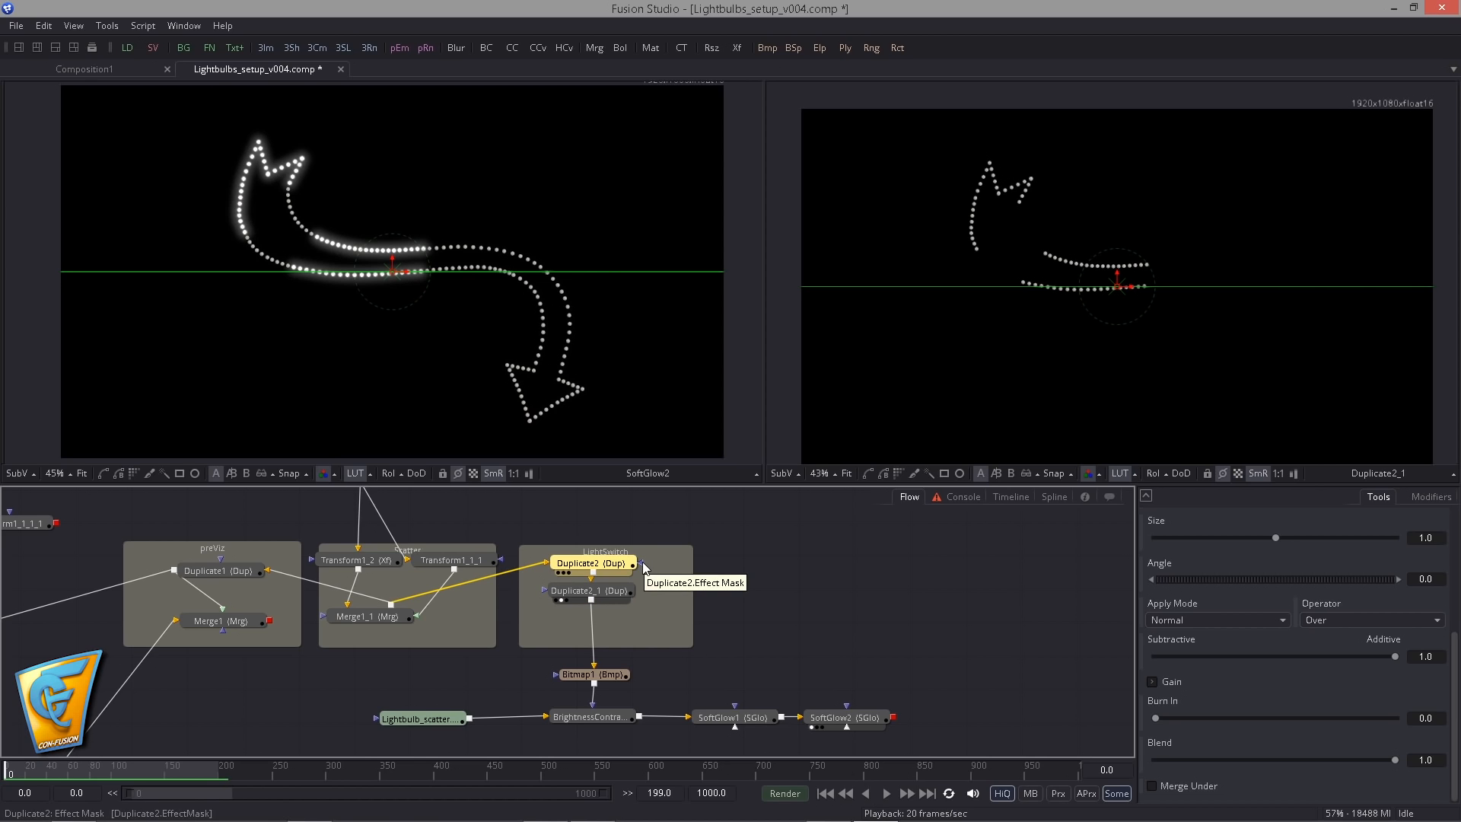
pyautogui.scroll(5, 1385, 567)
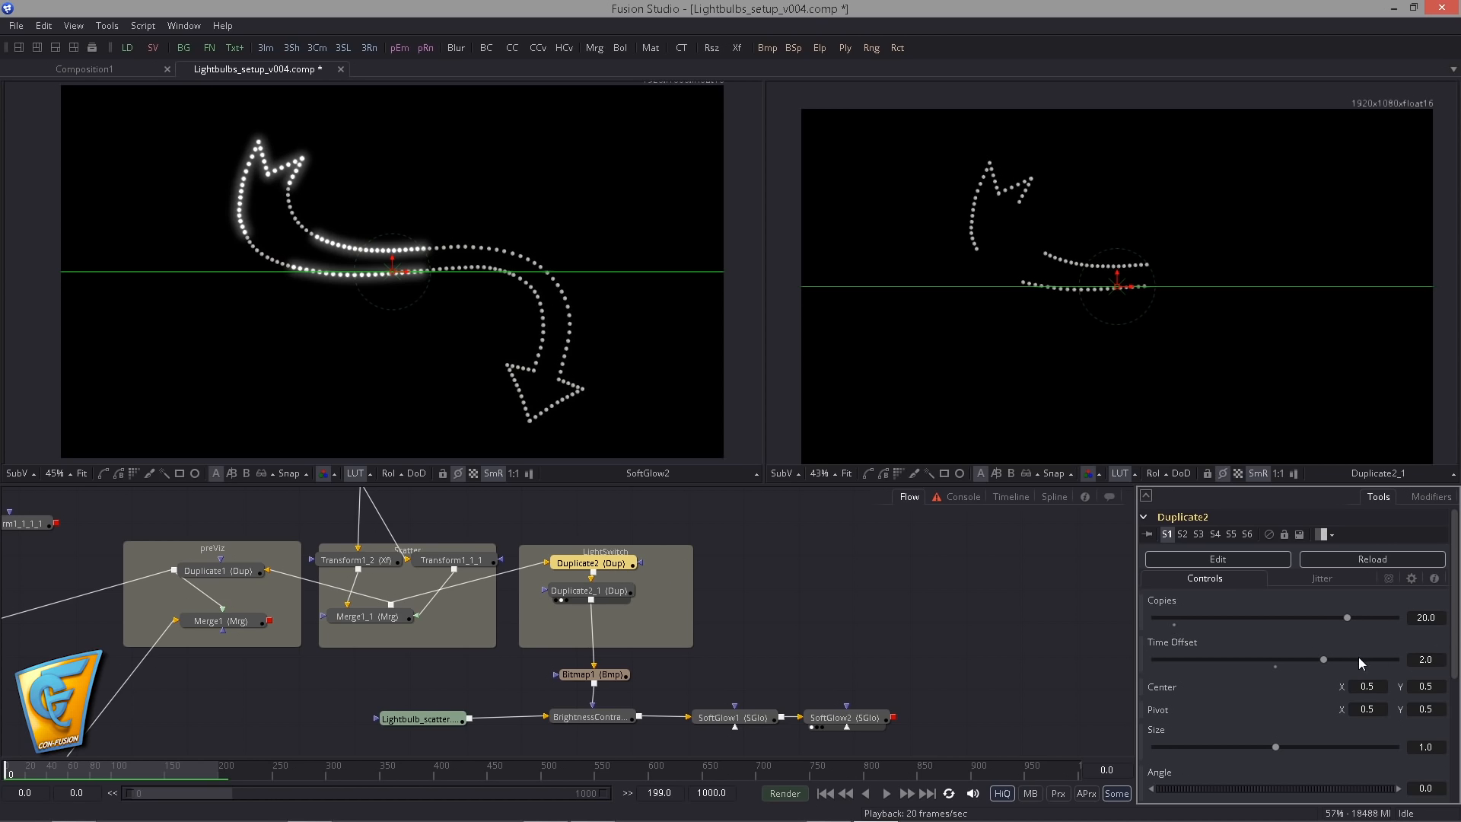
pyautogui.click(1409, 659)
pyautogui.write('2.5')
pyautogui.press('Tab')
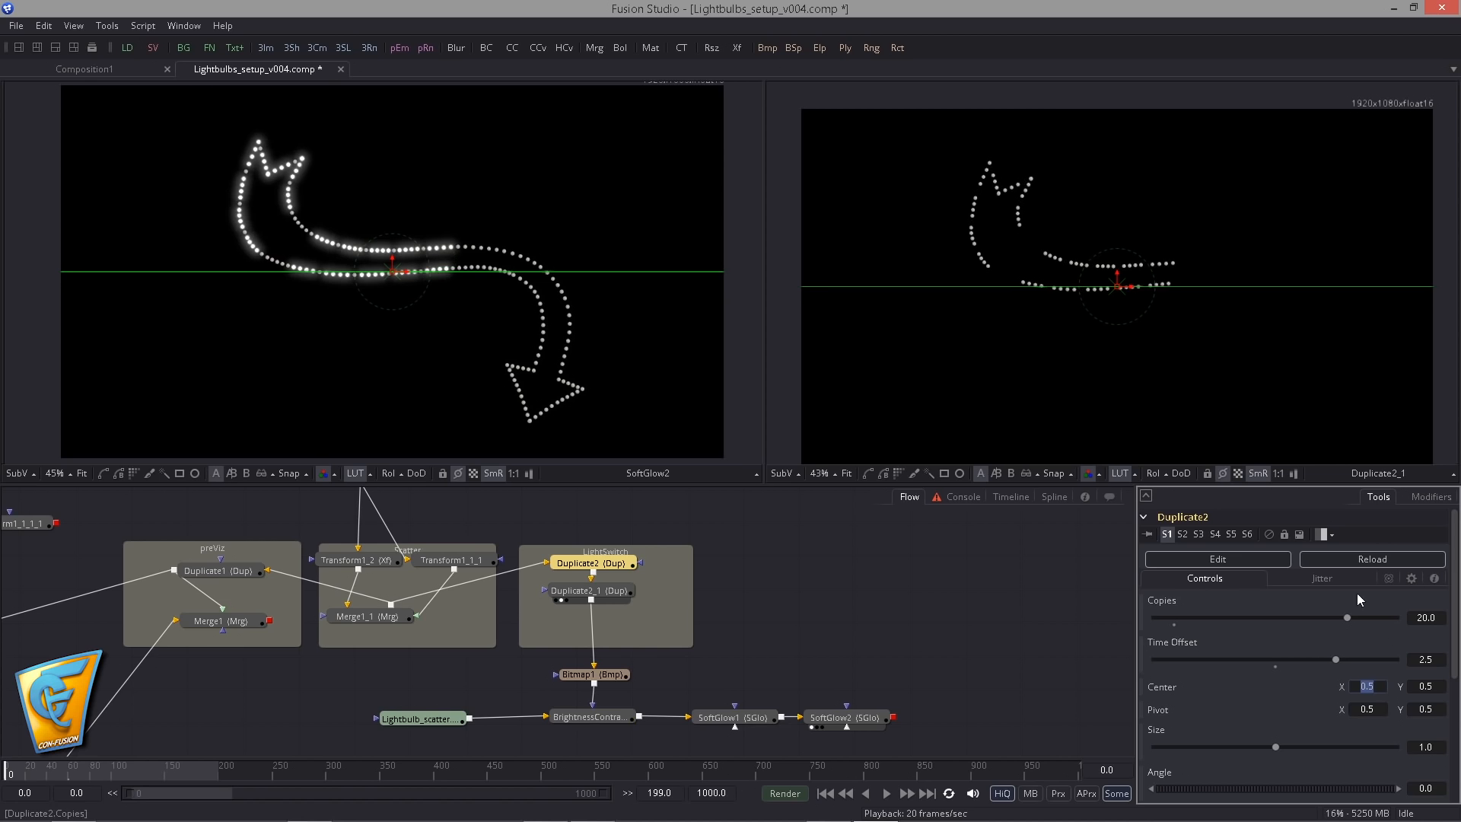
pyautogui.click(887, 793)
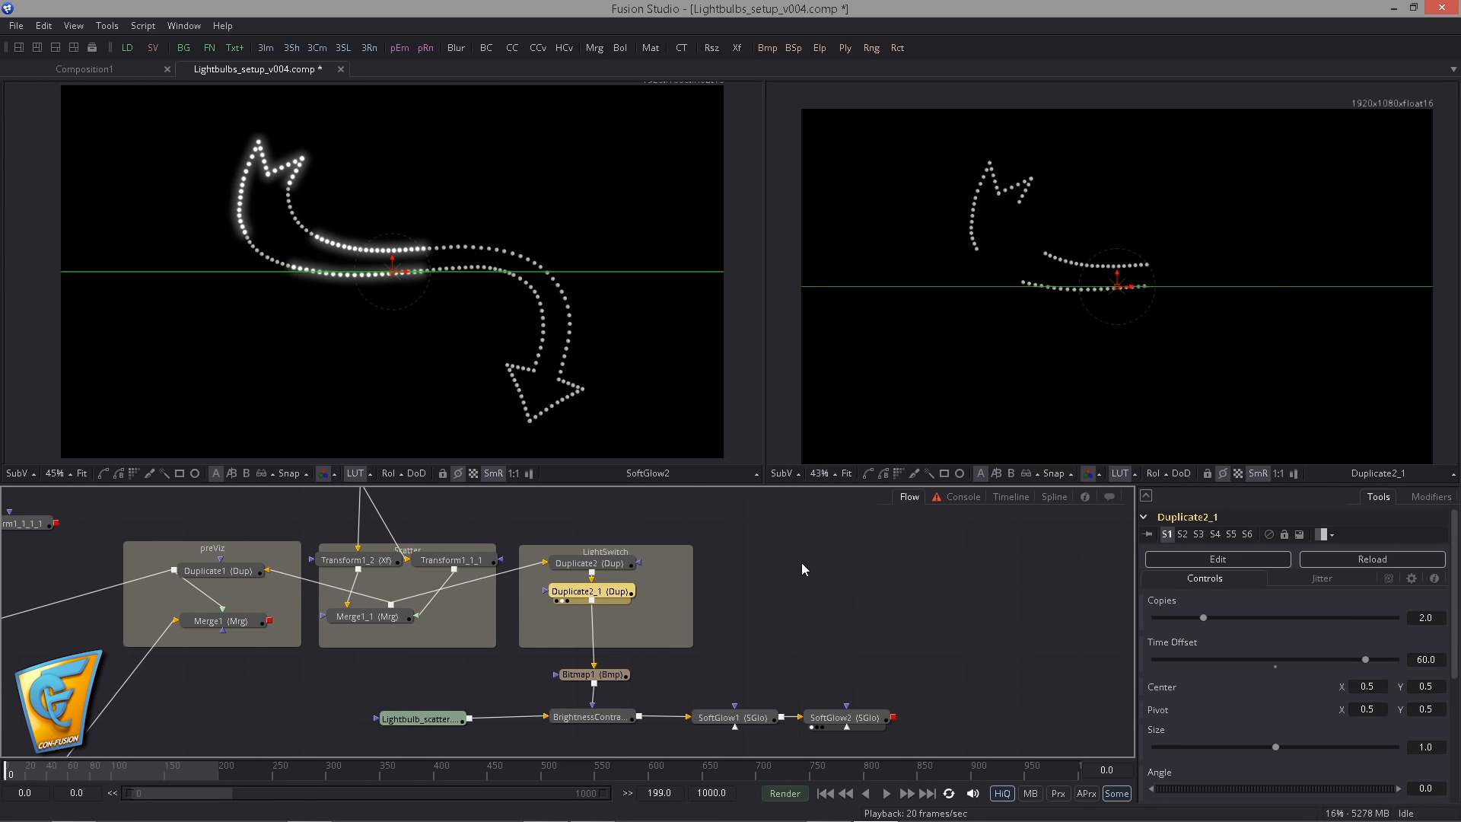
pyautogui.moveTo(765, 671); pyautogui.dragTo(745, 650)
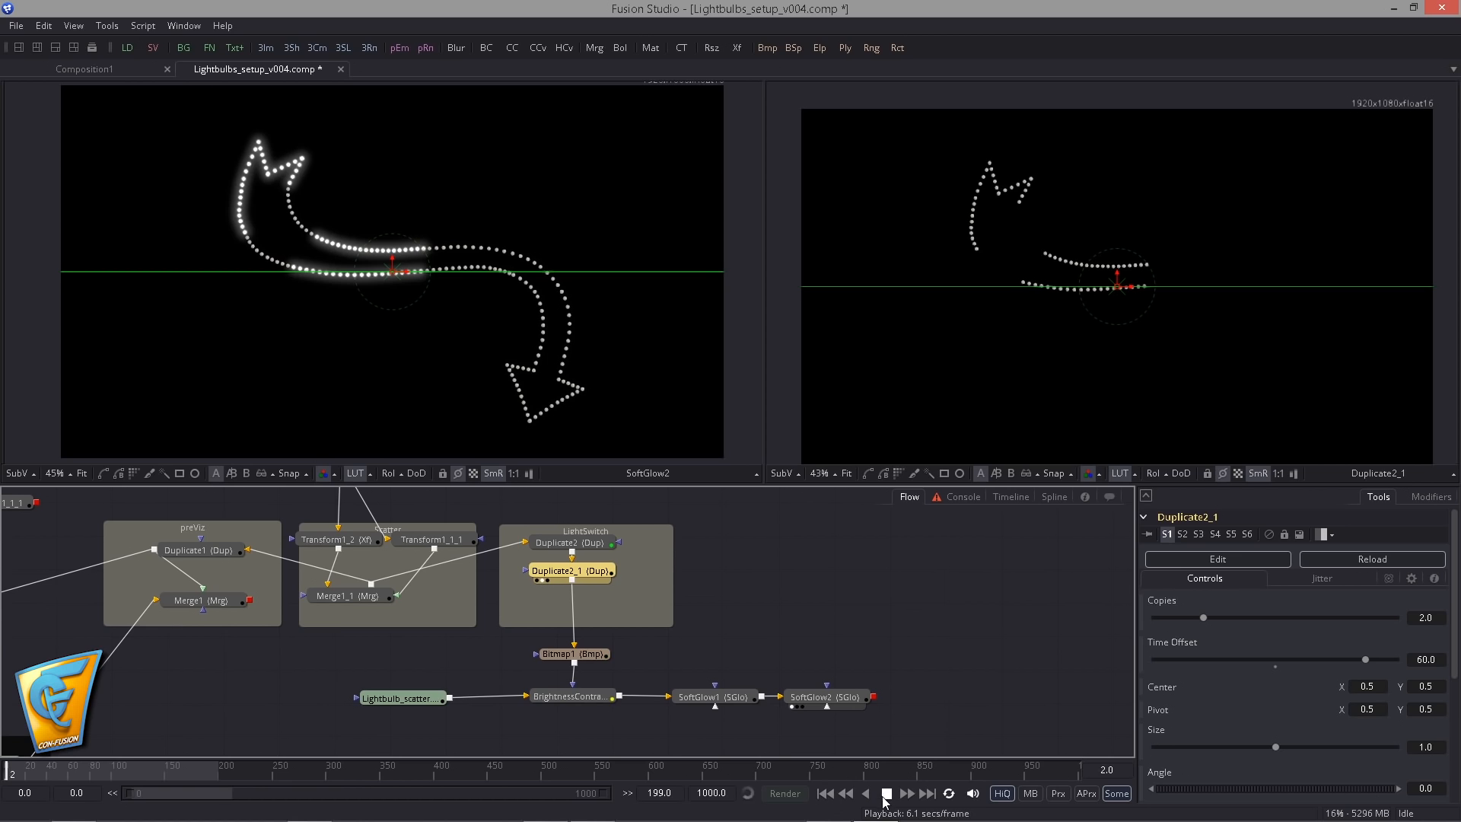
pyautogui.click(884, 794)
pyautogui.click(825, 793)
# - Move SoftGlow1 and SoftGlow2 farther from BrightnessContrast1 and connect BrightnessContrast1's output to ImagePlane3D1
pyautogui.moveTo(781, 690); pyautogui.dragTo(896, 679)
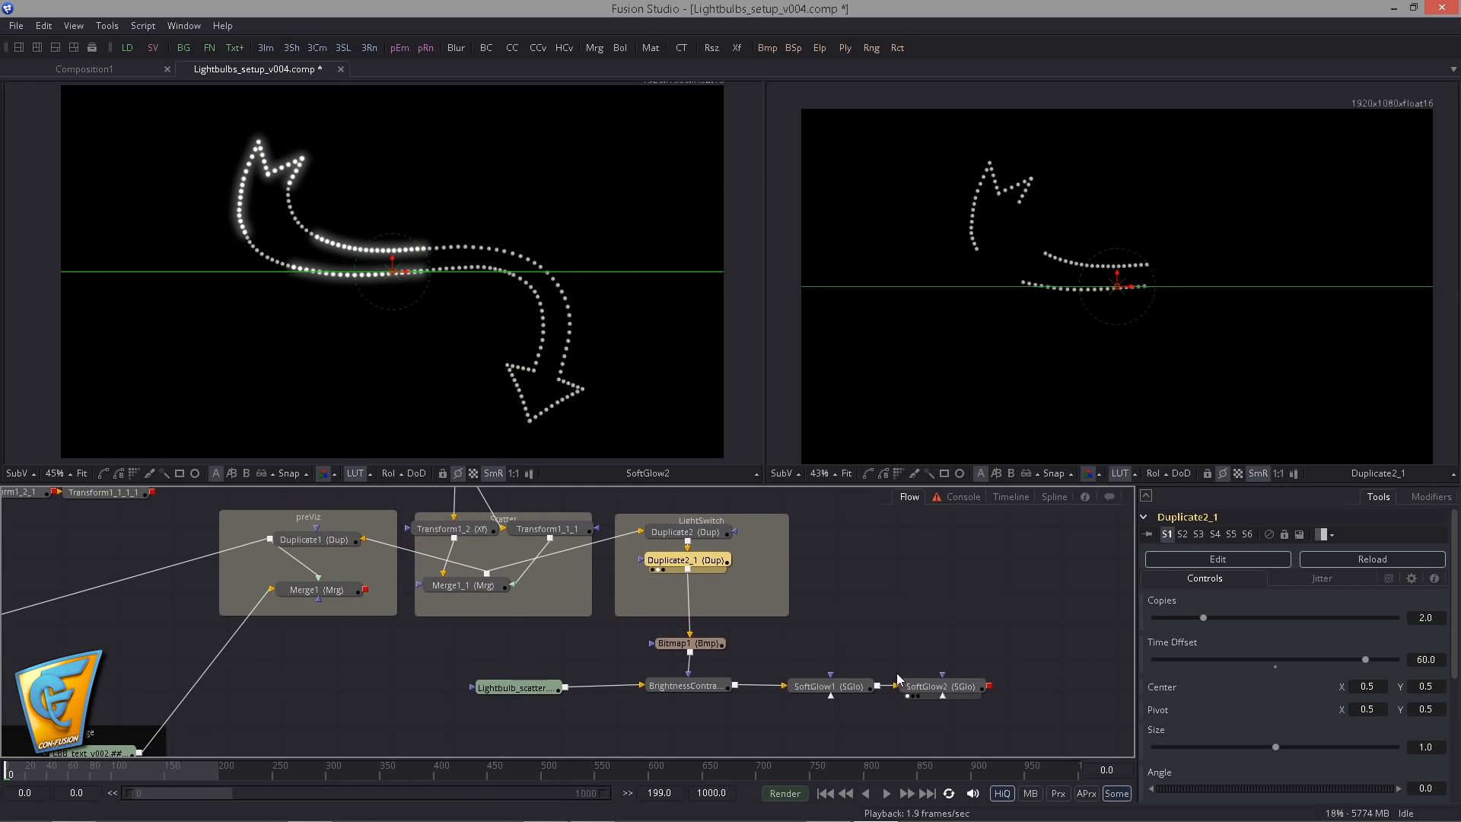
pyautogui.moveTo(507, 691); pyautogui.dragTo(488, 691)
pyautogui.moveTo(775, 668); pyautogui.dragTo(980, 691)
pyautogui.scroll(-3, 327, 642)
pyautogui.moveTo(327, 643); pyautogui.dragTo(570, 627)
pyautogui.scroll(-1, 570, 628)
pyautogui.scroll(2, 735, 660)
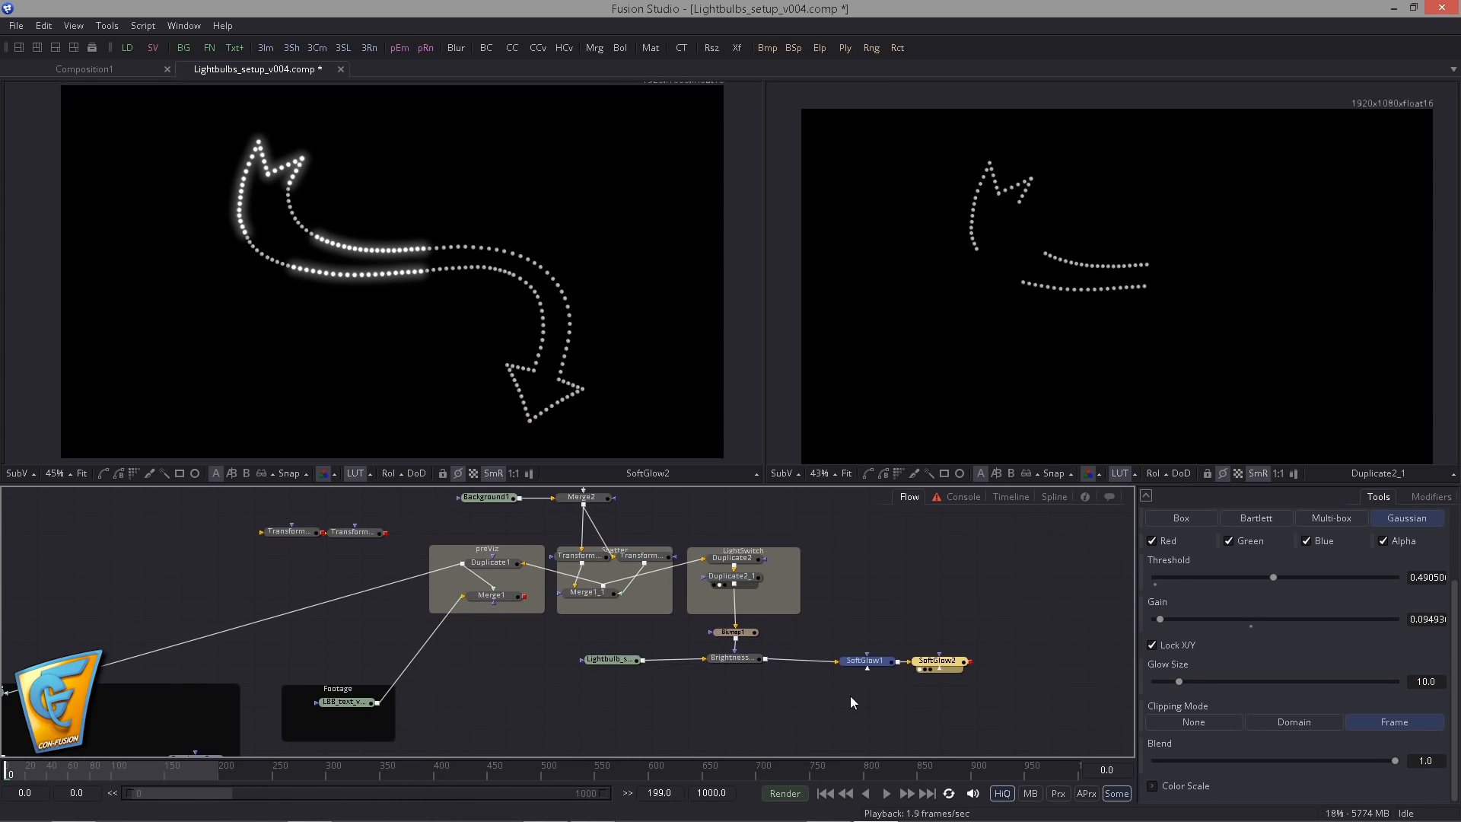
pyautogui.moveTo(766, 659); pyautogui.dragTo(201, 696)
pyautogui.moveTo(325, 634); pyautogui.dragTo(412, 542)
# - View the 3D scene of Merge3D3_1, then the rendered image of Renderer3D1_3
pyautogui.click(235, 673)
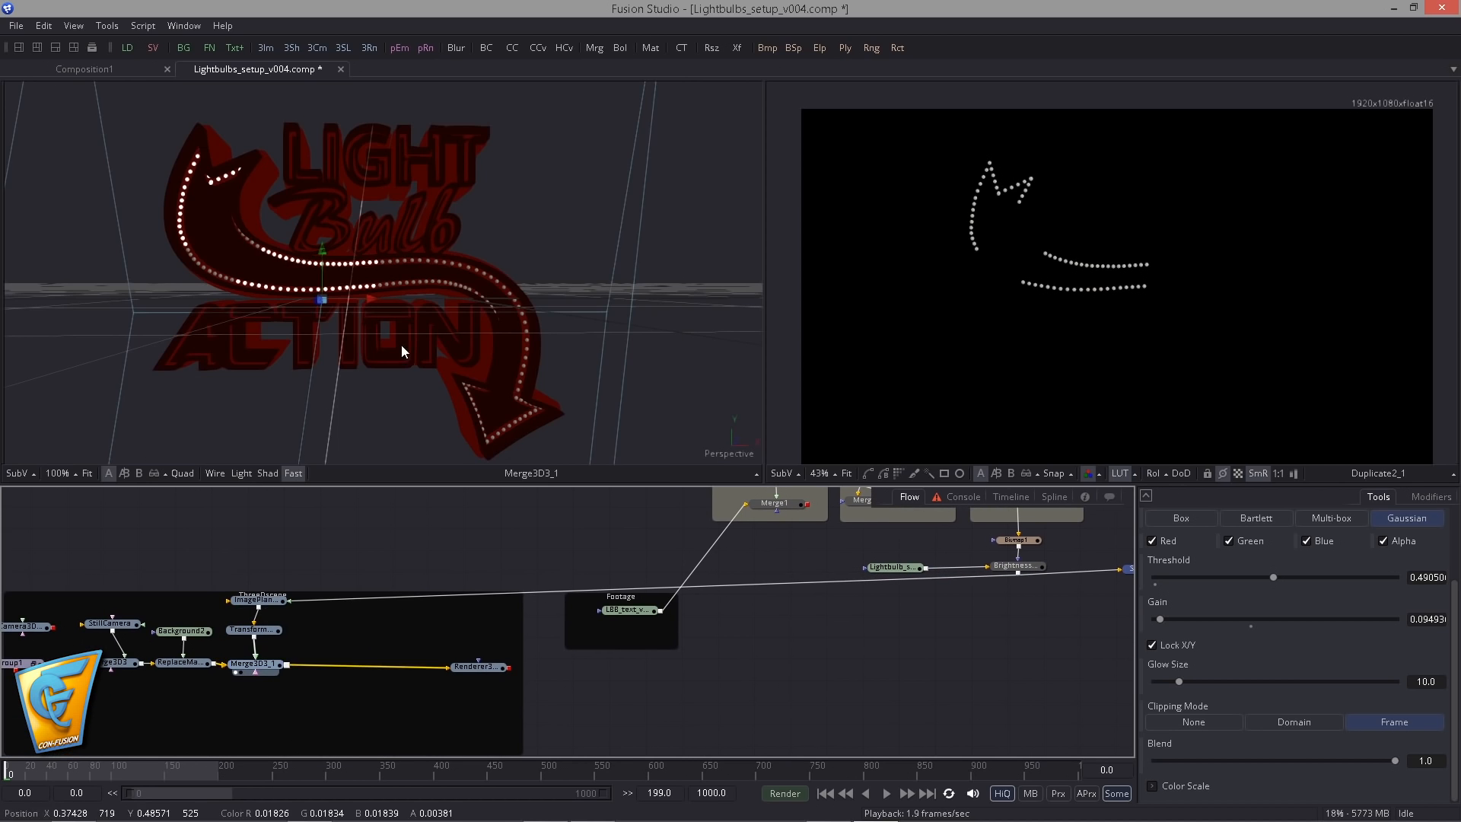
pyautogui.moveTo(432, 413); pyautogui.dragTo(365, 323)
pyautogui.moveTo(487, 659); pyautogui.dragTo(491, 337)
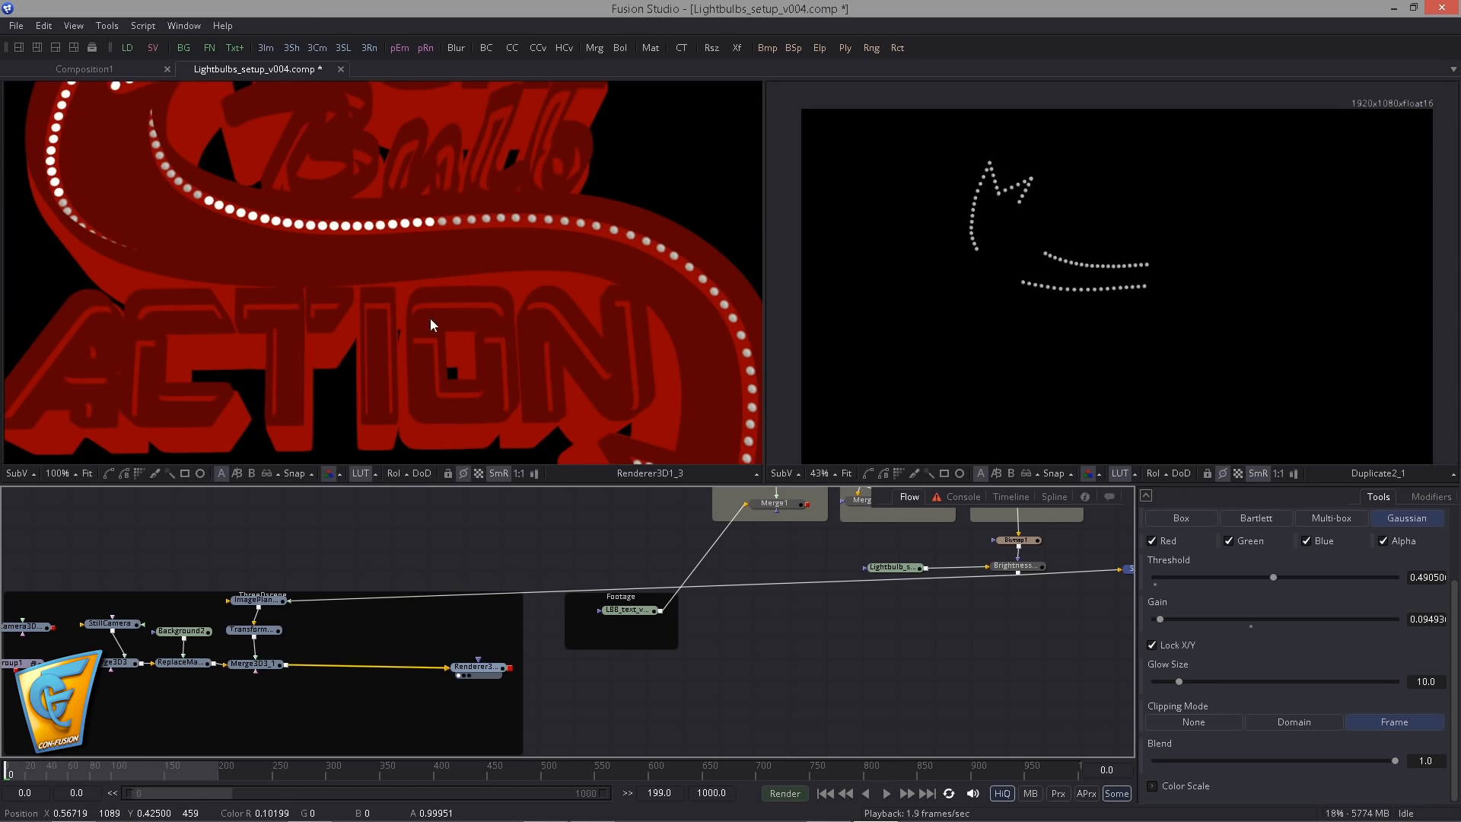
# - Examine the lit and unlit bulbs along the arrow up close in the Renderer3D1_3 image
pyautogui.moveTo(430, 289); pyautogui.dragTo(542, 344)
pyautogui.scroll(3, 404, 301)
pyautogui.scroll(3, 406, 304)
pyautogui.moveTo(445, 312); pyautogui.dragTo(469, 342)
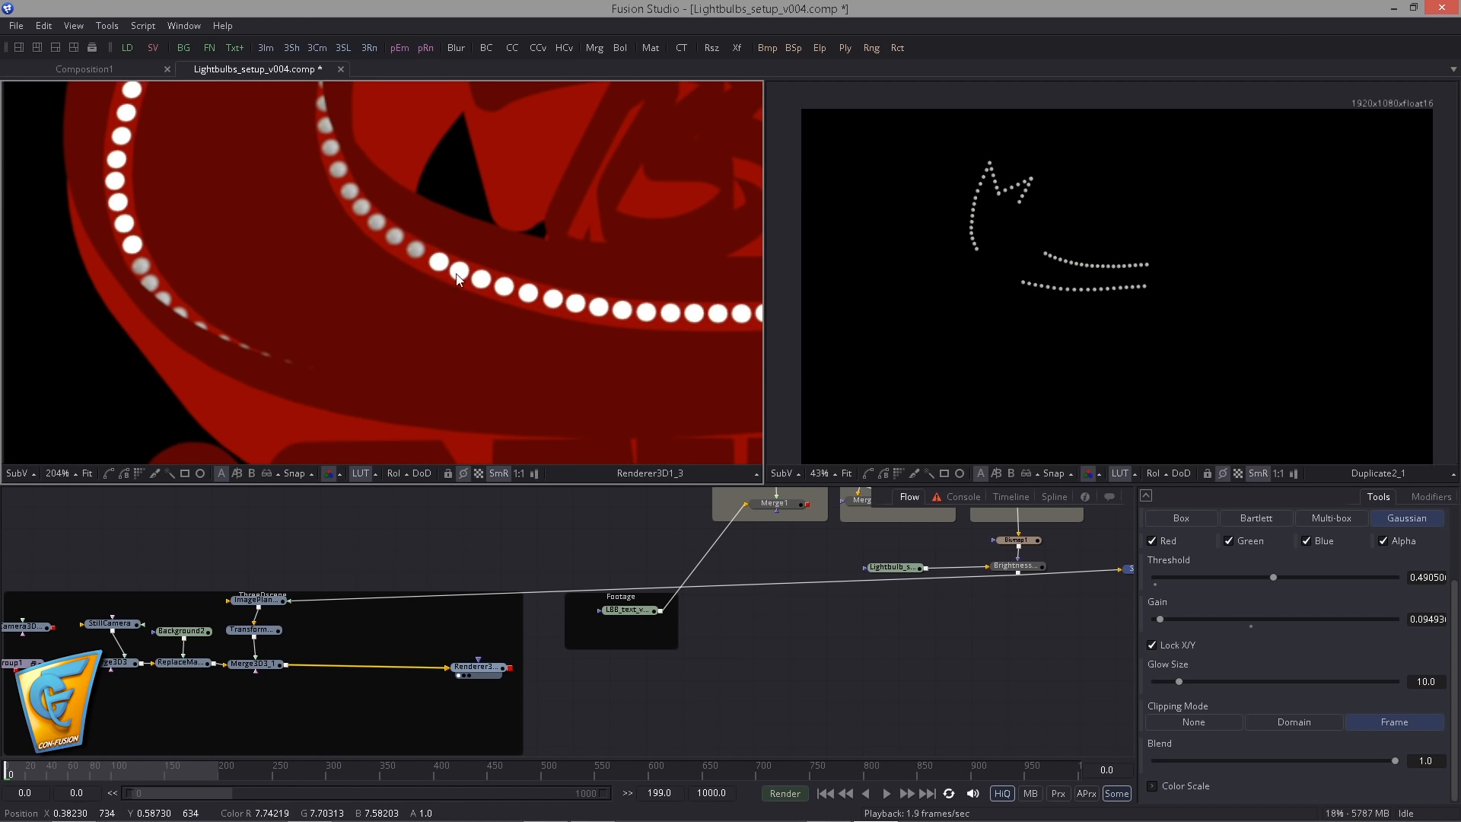
pyautogui.scroll(5, 457, 274)
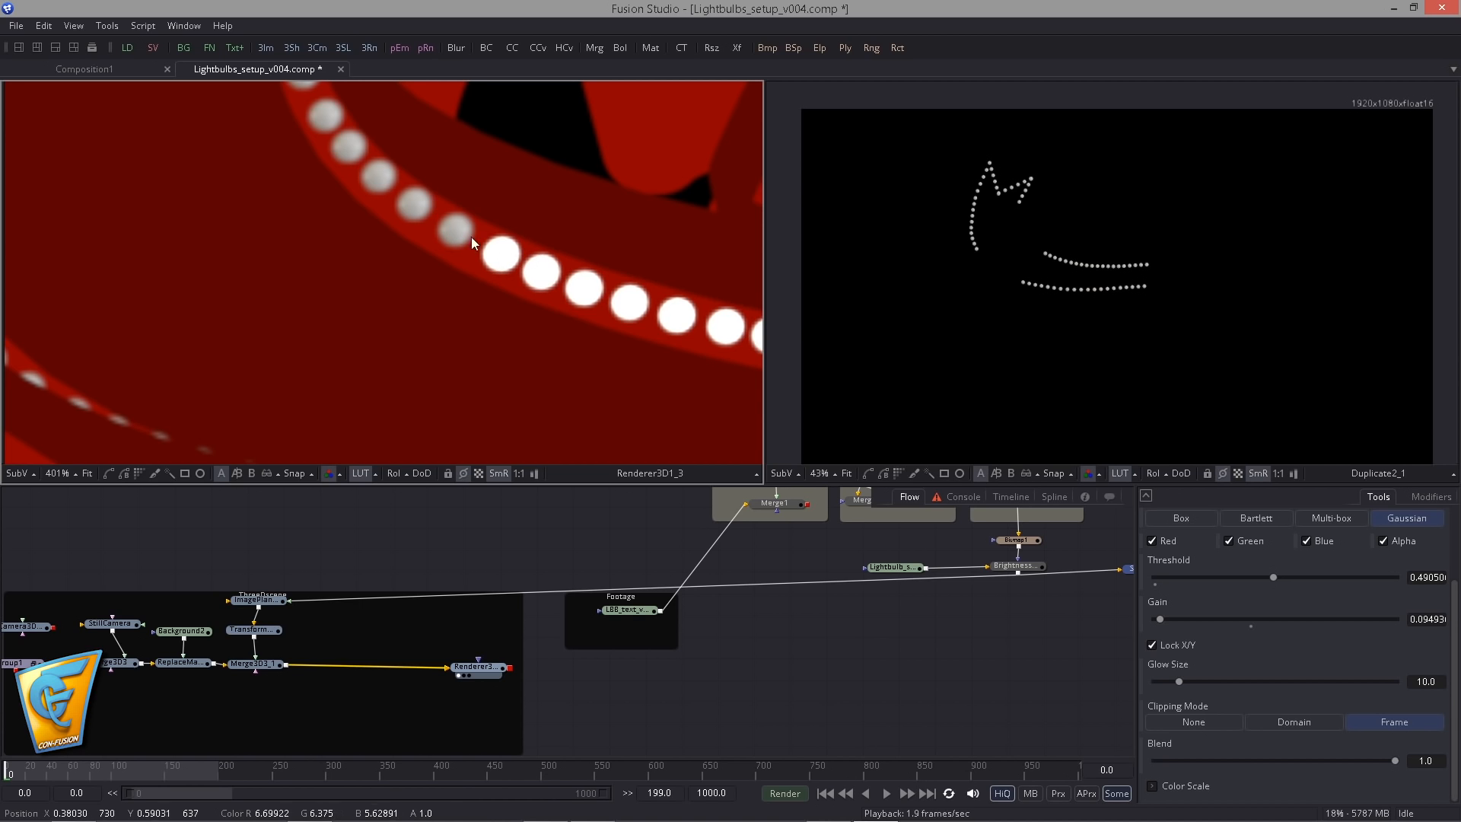
pyautogui.scroll(-4, 511, 257)
pyautogui.scroll(2, 499, 285)
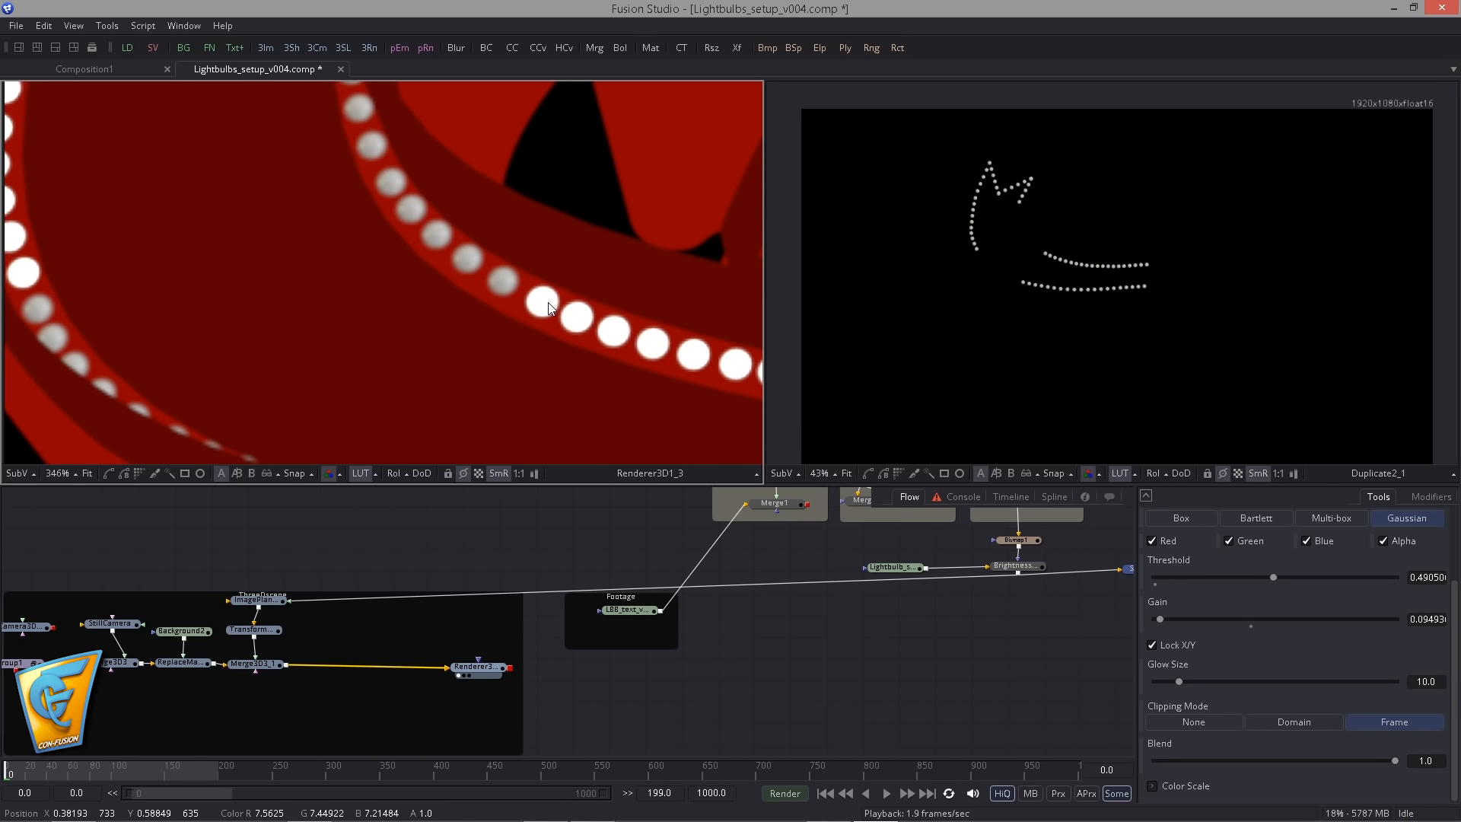
pyautogui.scroll(-8, 381, 271)
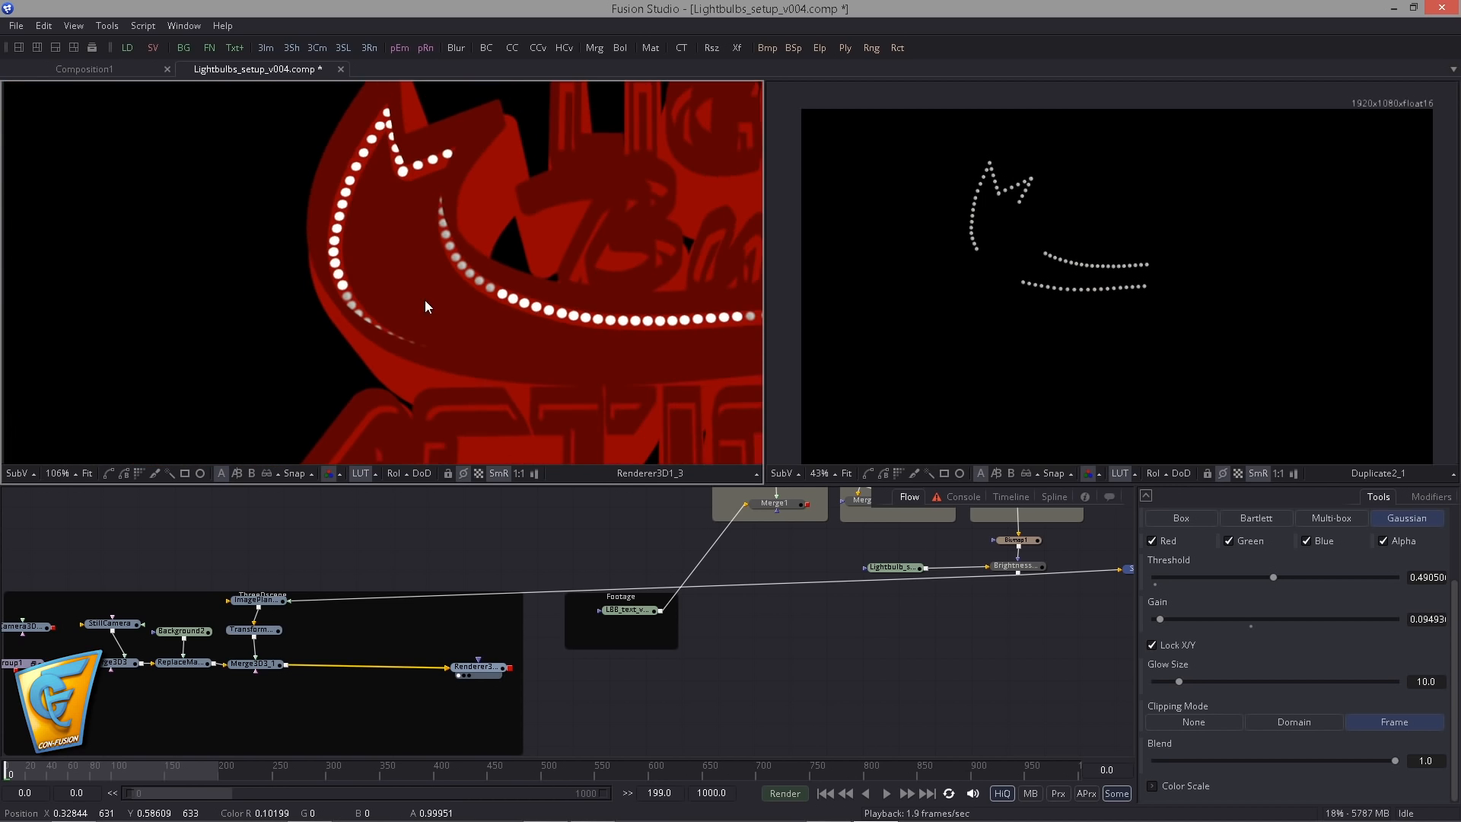
pyautogui.moveTo(543, 320); pyautogui.dragTo(308, 312)
pyautogui.scroll(-2, 332, 326)
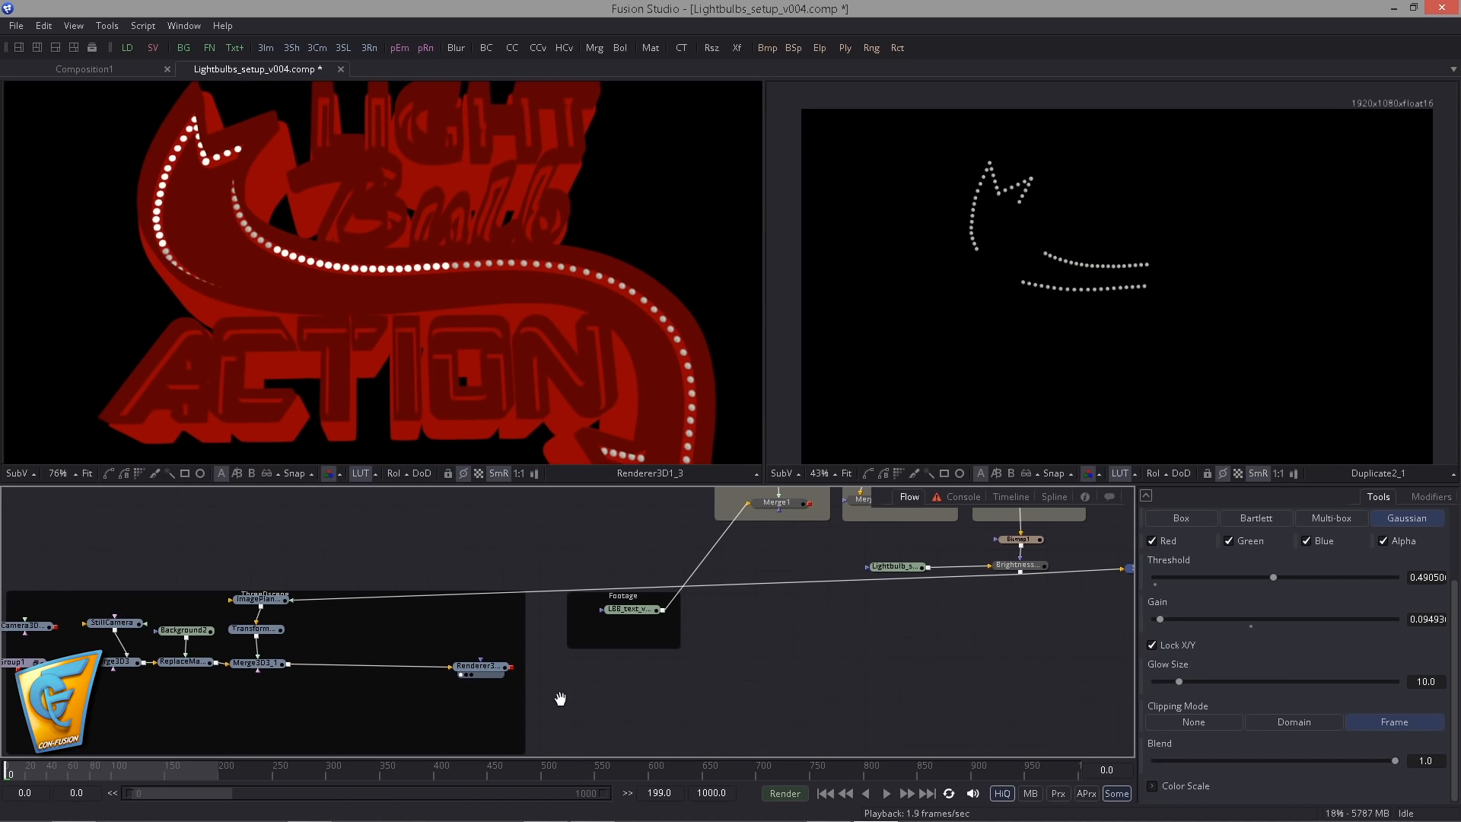
# - Shift the camera, Group1 and Merge3D3 nodes away from Merge3D3_1 and delete ReplaceMaterial3D1 with its Background2
pyautogui.scroll(2, 560, 694)
pyautogui.moveTo(303, 641); pyautogui.dragTo(593, 645)
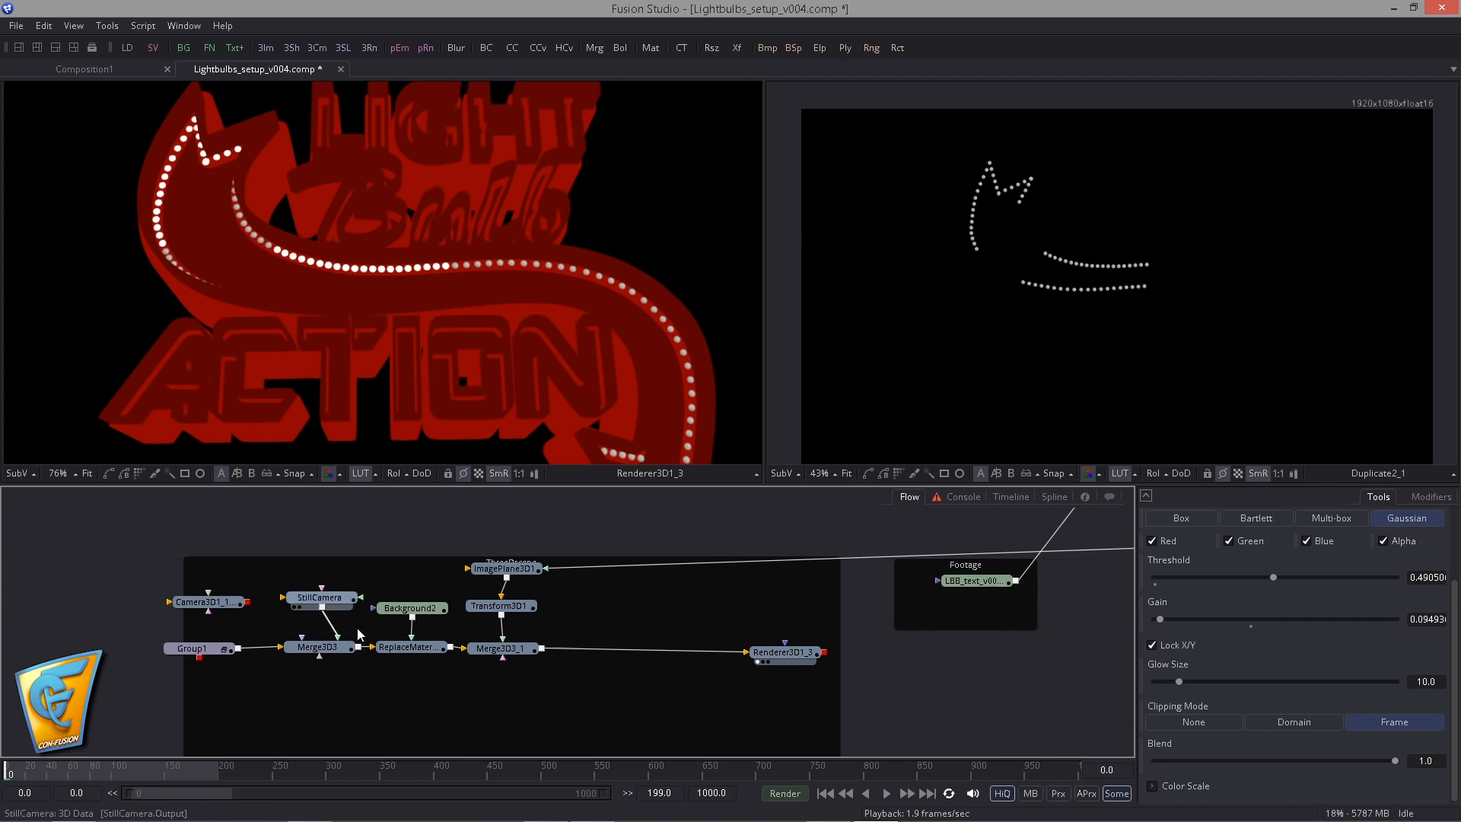
pyautogui.moveTo(96, 559); pyautogui.dragTo(450, 667)
pyautogui.moveTo(404, 652); pyautogui.dragTo(344, 652)
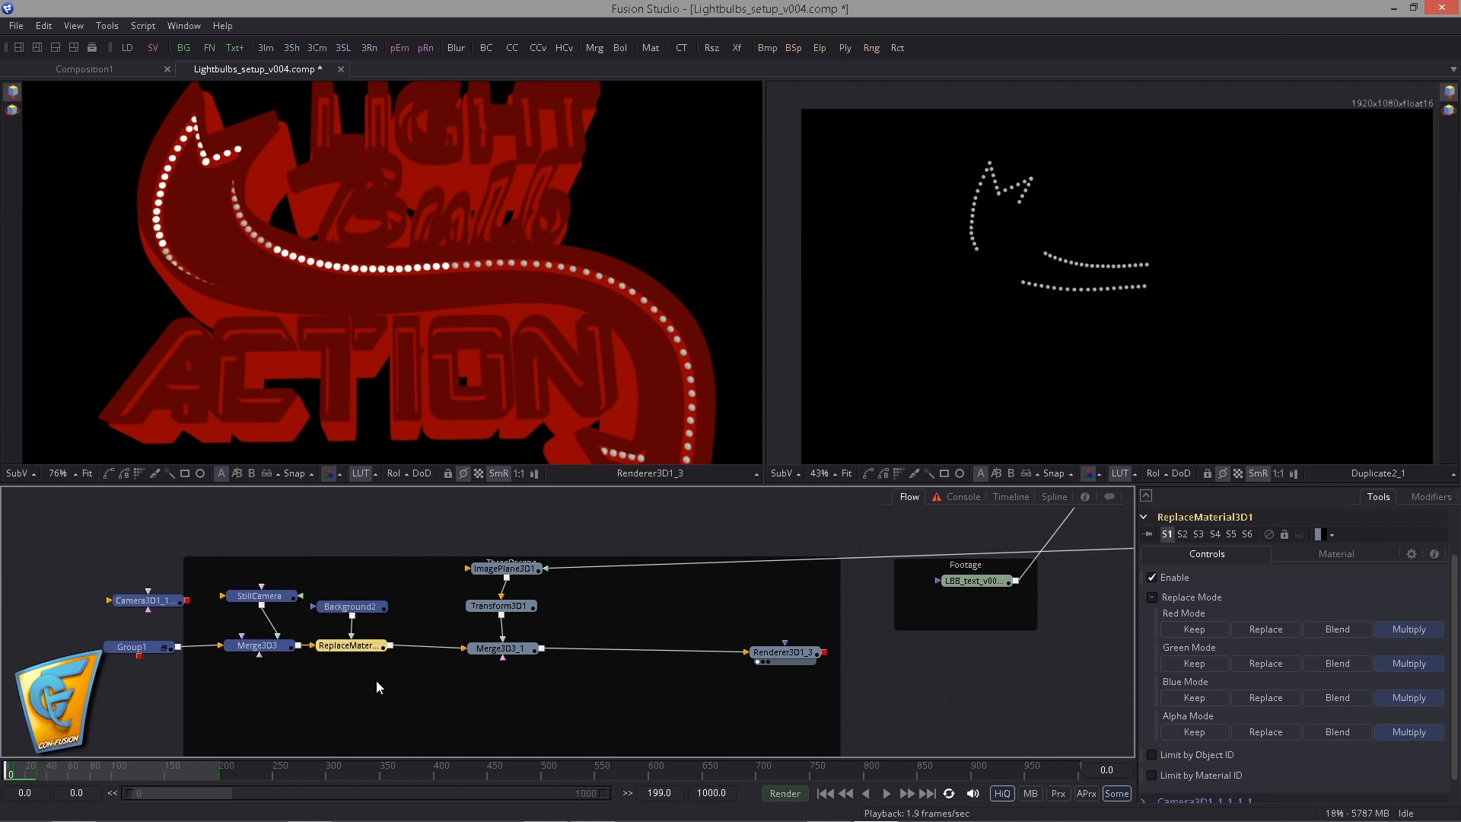
pyautogui.press('Delete')
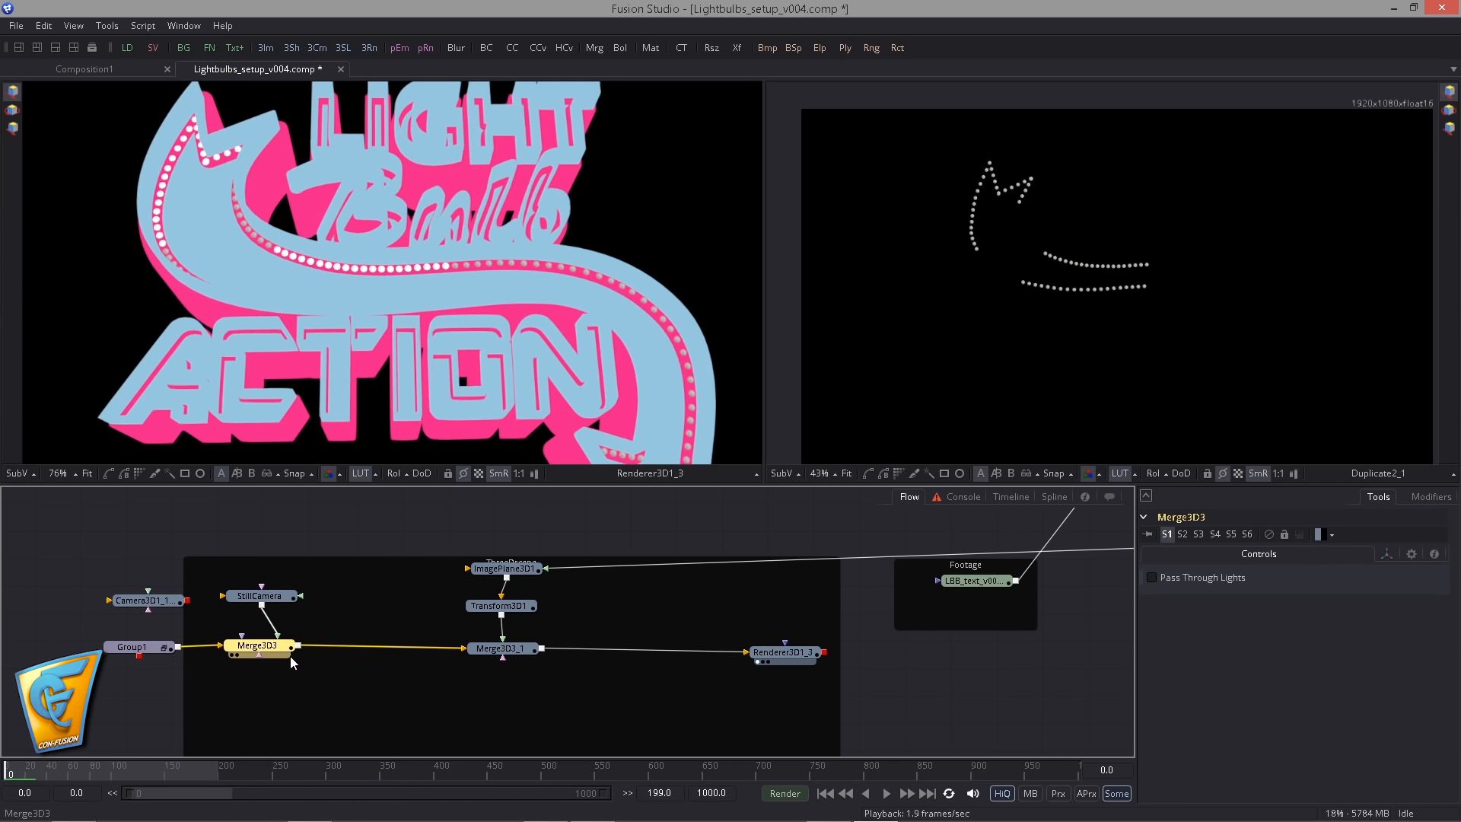
# - Insert an Override 3D node after Merge3D3 and enable Do Matte and Is Matte on it
pyautogui.hotkey('ctrl', 'space')
pyautogui.write('ov')
pyautogui.press('BackSpace')
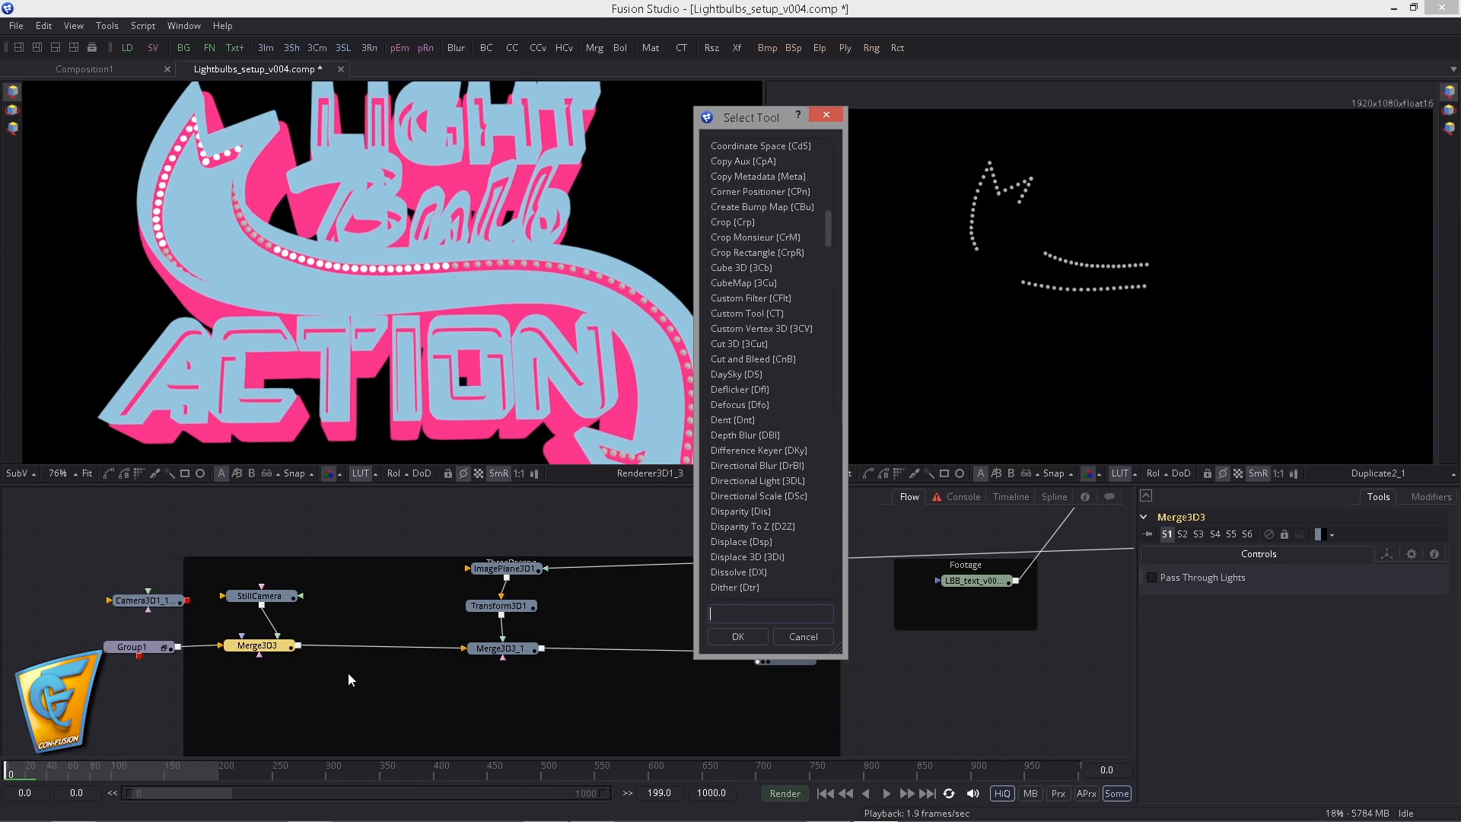
pyautogui.press('Return')
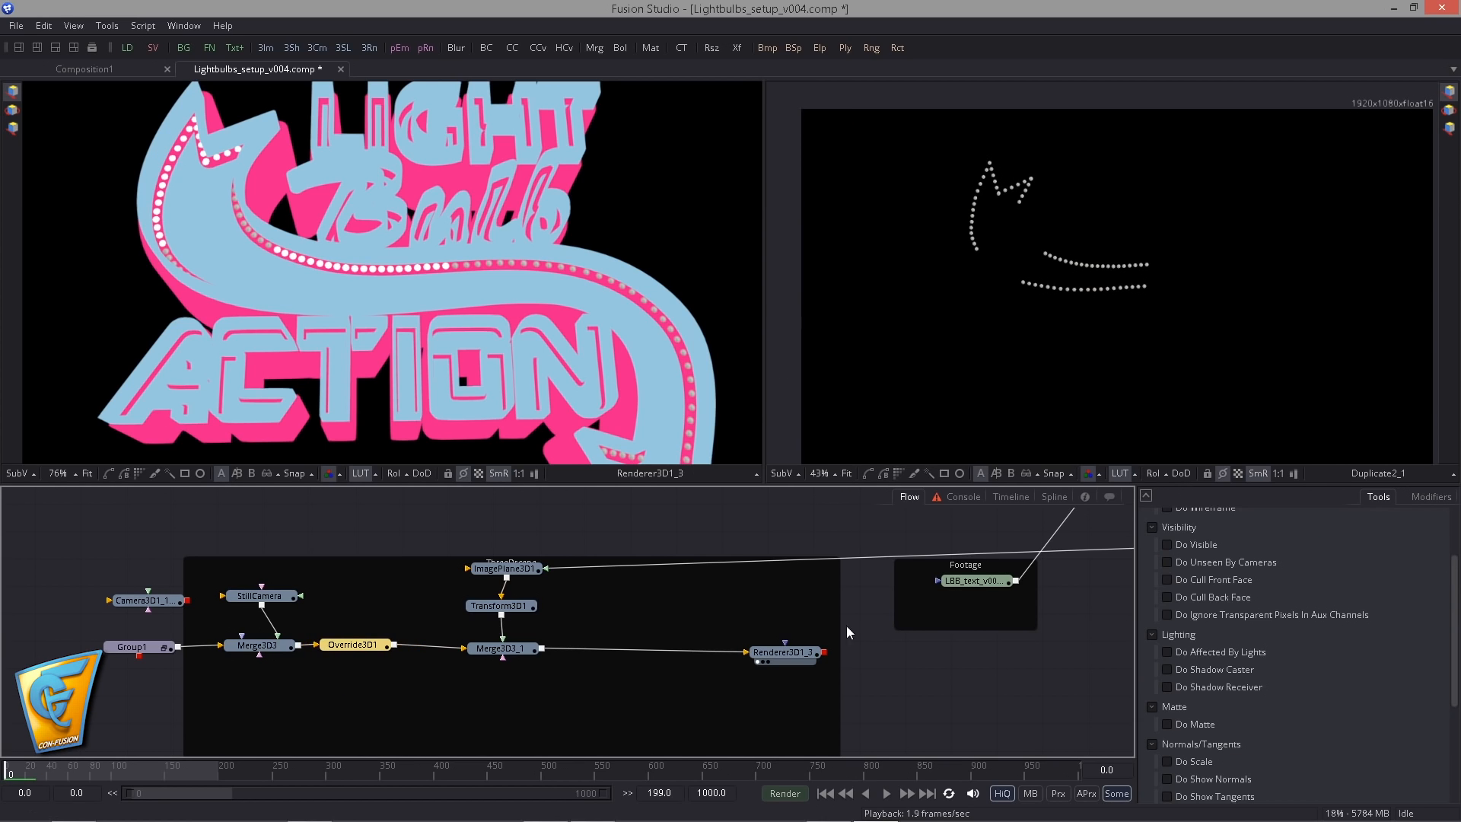
pyautogui.scroll(-2, 1218, 647)
pyautogui.click(1166, 692)
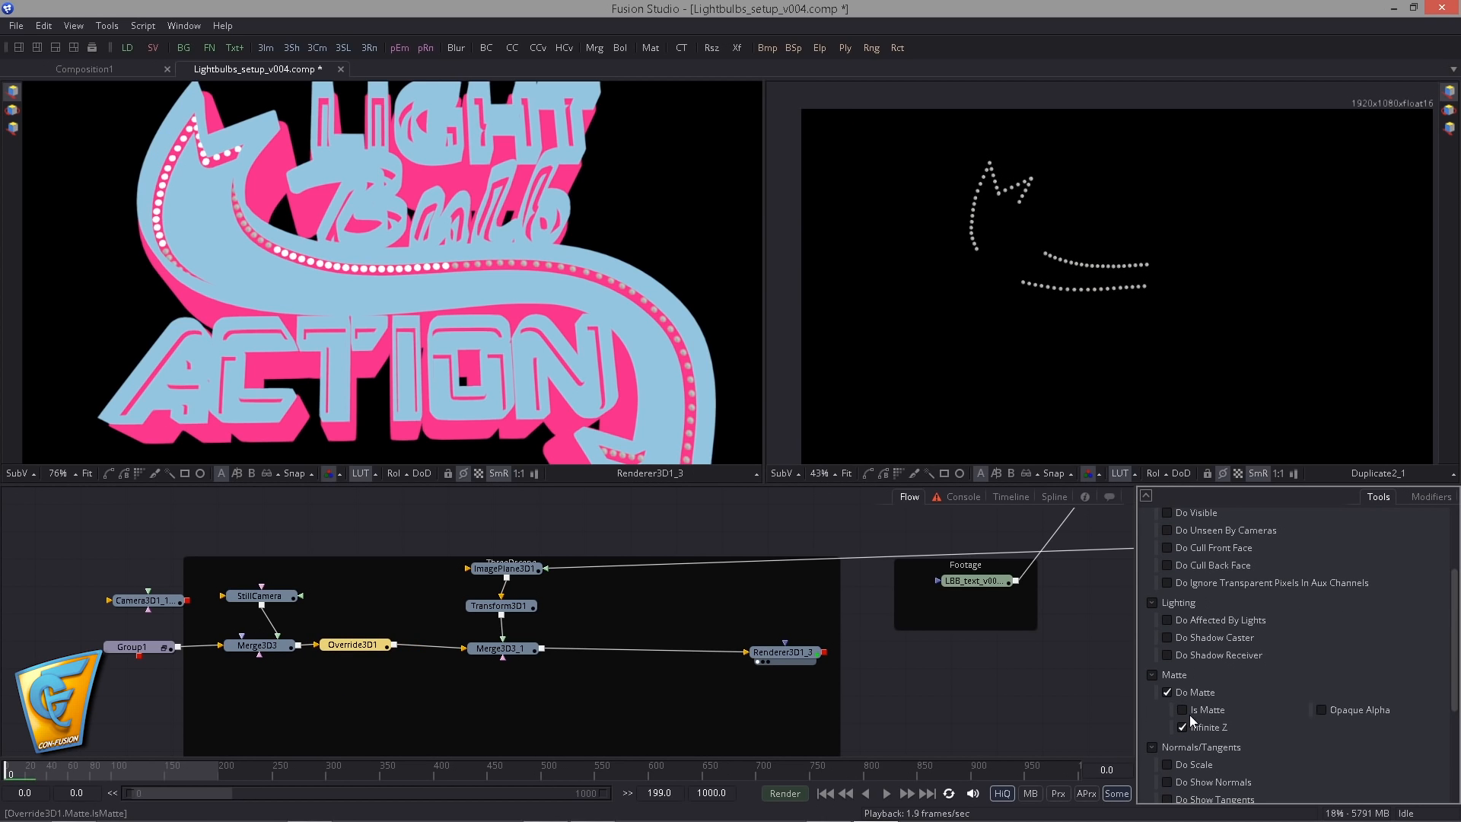
# - Merge the Renderer3D1_3 output over the LBB_text footage and show the merged image in the viewer
pyautogui.moveTo(703, 675); pyautogui.dragTo(509, 678)
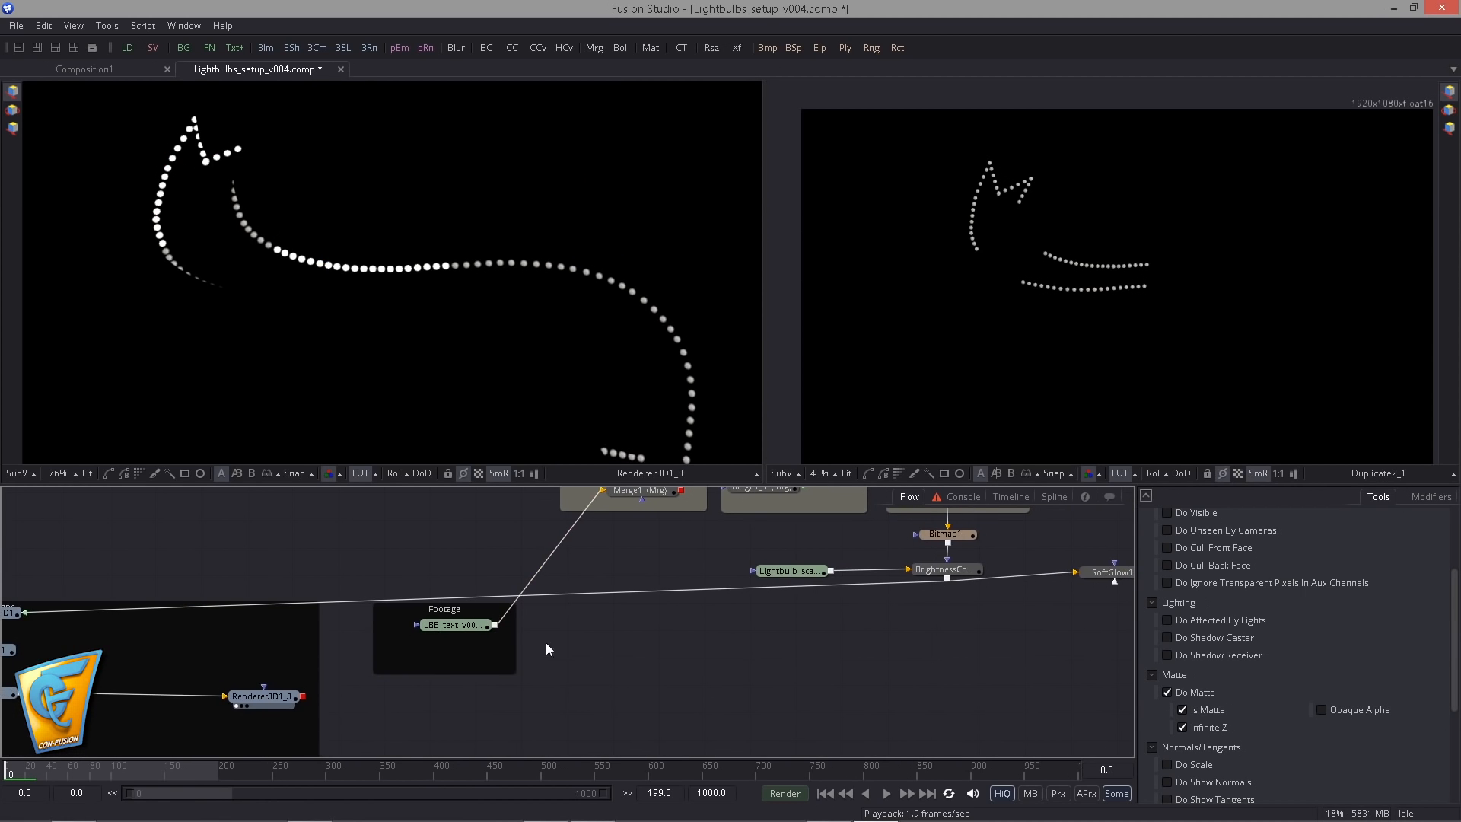
pyautogui.click(267, 699)
pyautogui.moveTo(413, 641); pyautogui.dragTo(224, 663)
pyautogui.moveTo(308, 646); pyautogui.dragTo(363, 385)
pyautogui.moveTo(363, 678); pyautogui.dragTo(377, 642)
pyautogui.moveTo(255, 696); pyautogui.dragTo(410, 638)
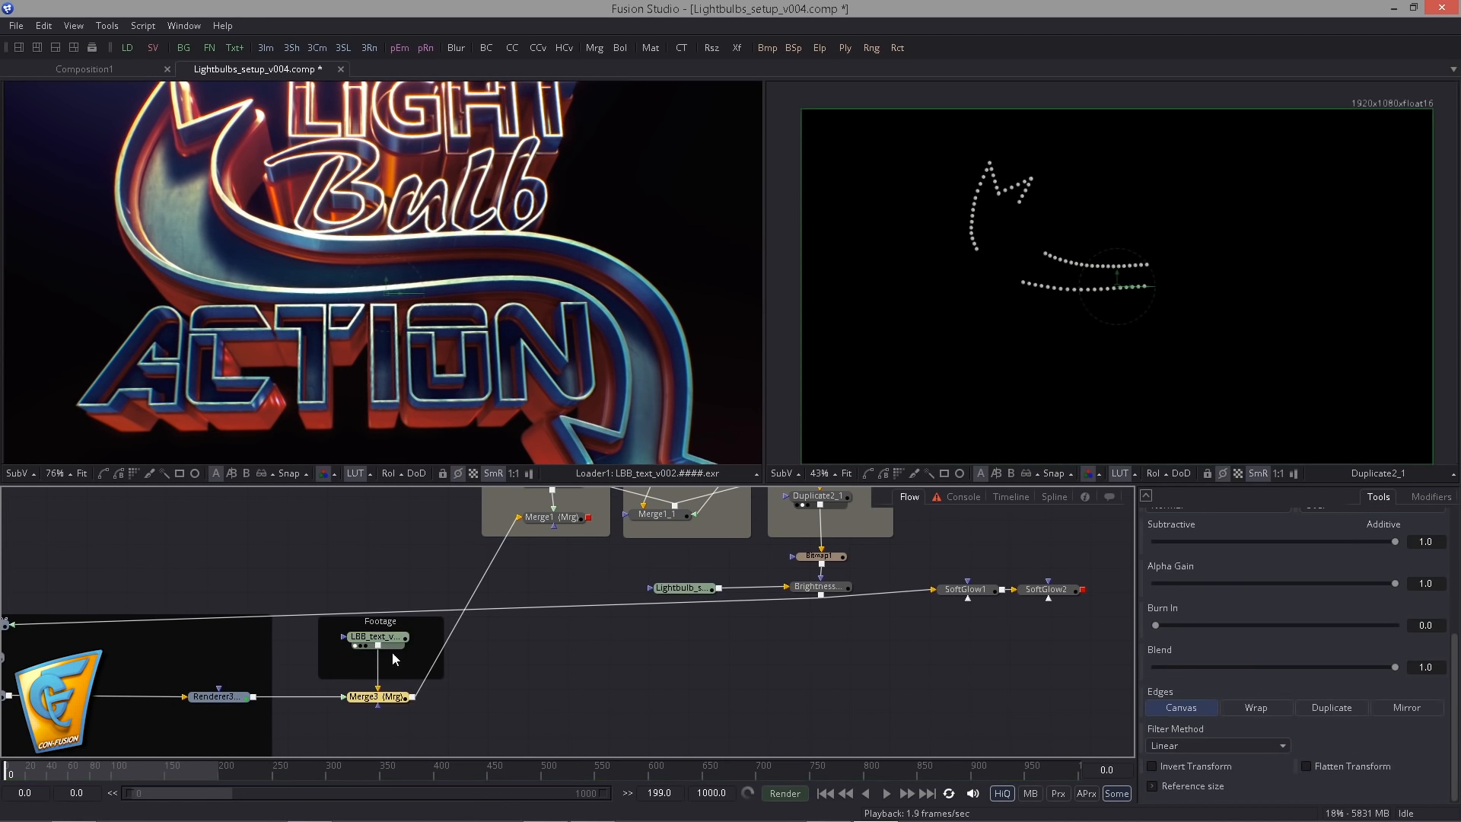
pyautogui.moveTo(378, 696); pyautogui.dragTo(347, 327)
pyautogui.scroll(-3, 347, 328)
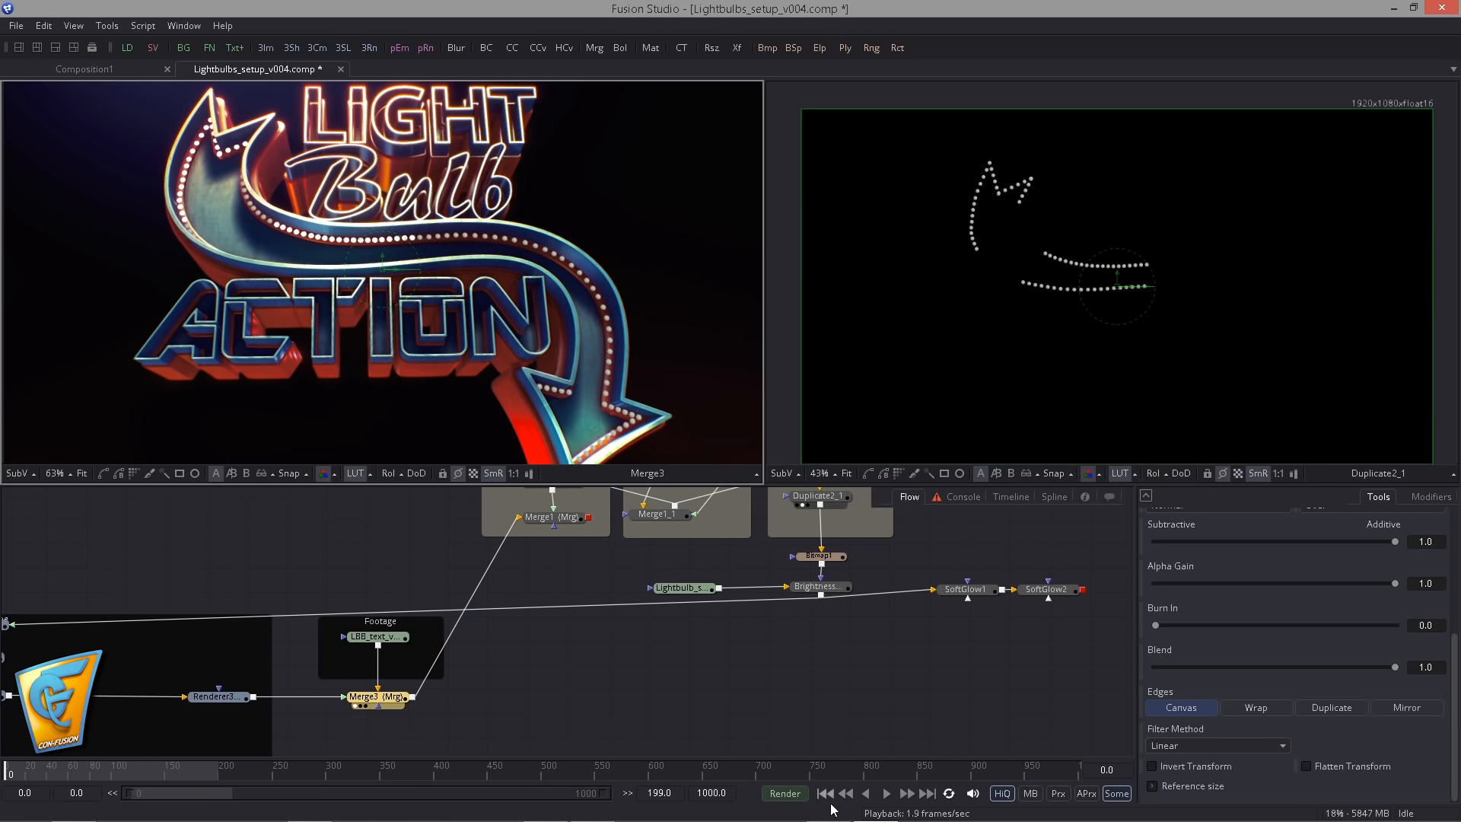
# - Set the LBB_text loader's Trim In to 0 and Trim Out to 199
pyautogui.moveTo(434, 611); pyautogui.dragTo(507, 609)
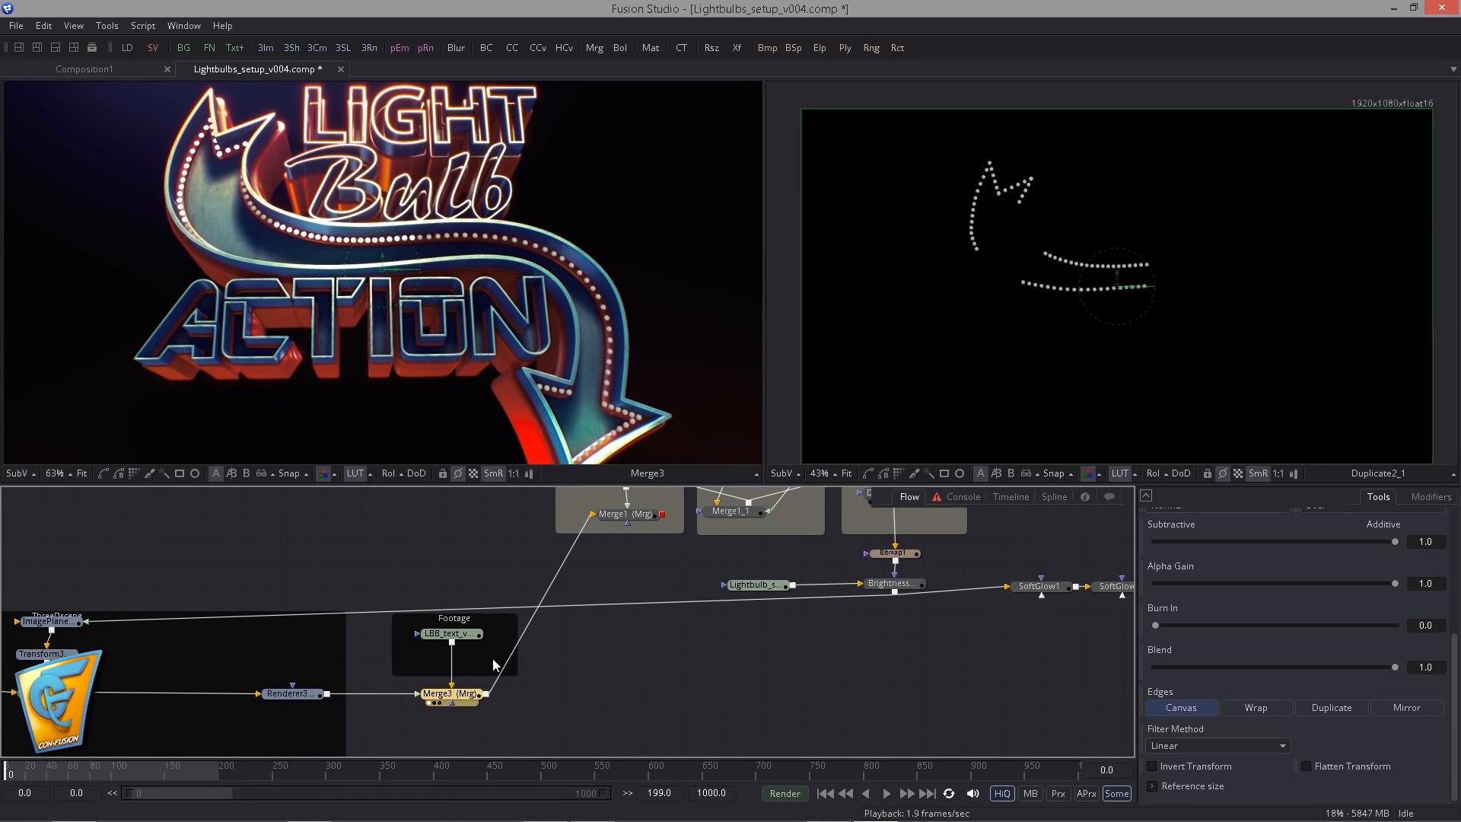
pyautogui.click(453, 633)
pyautogui.click(1172, 590)
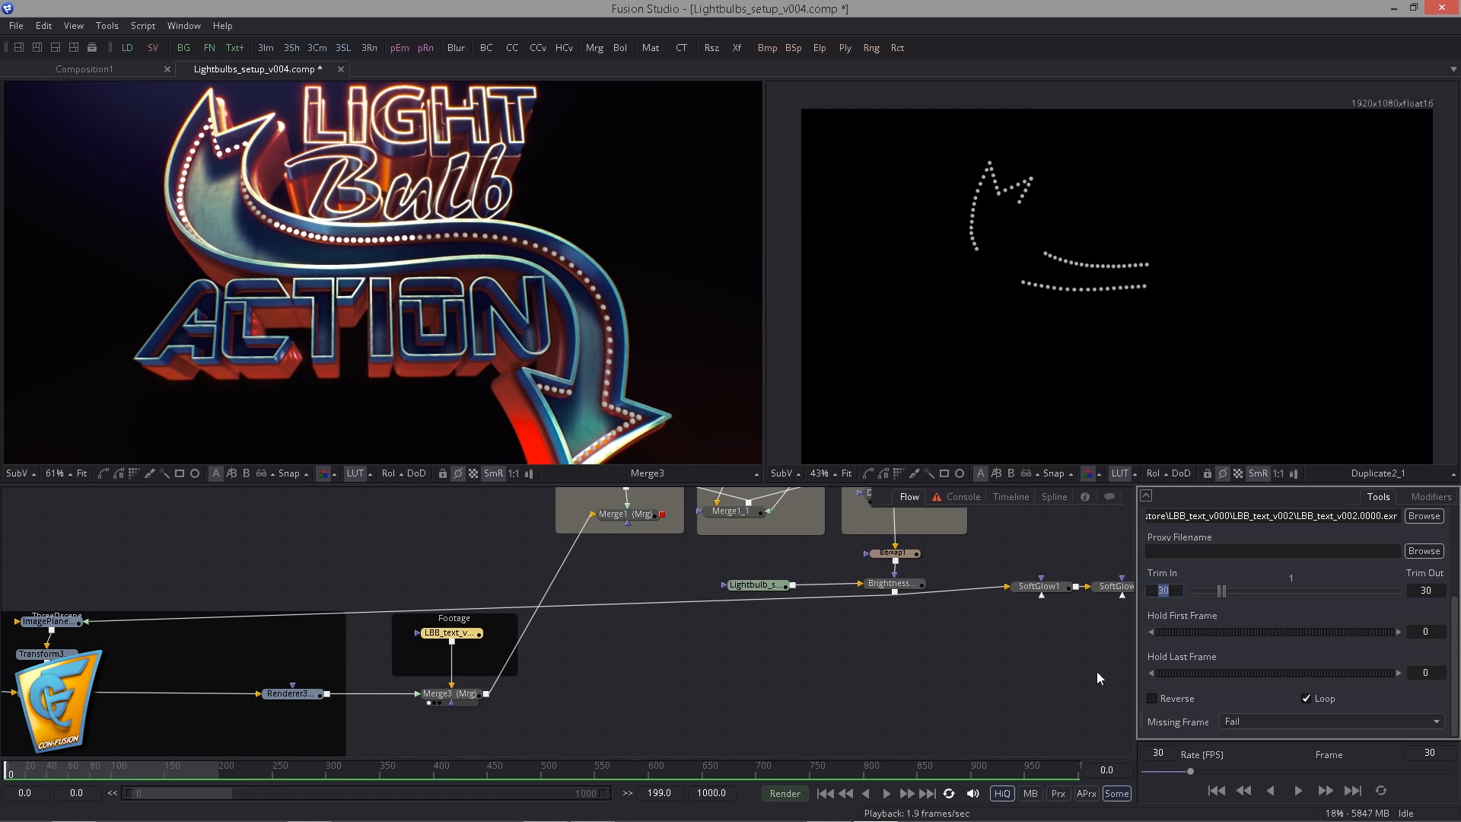
pyautogui.press('Tab')
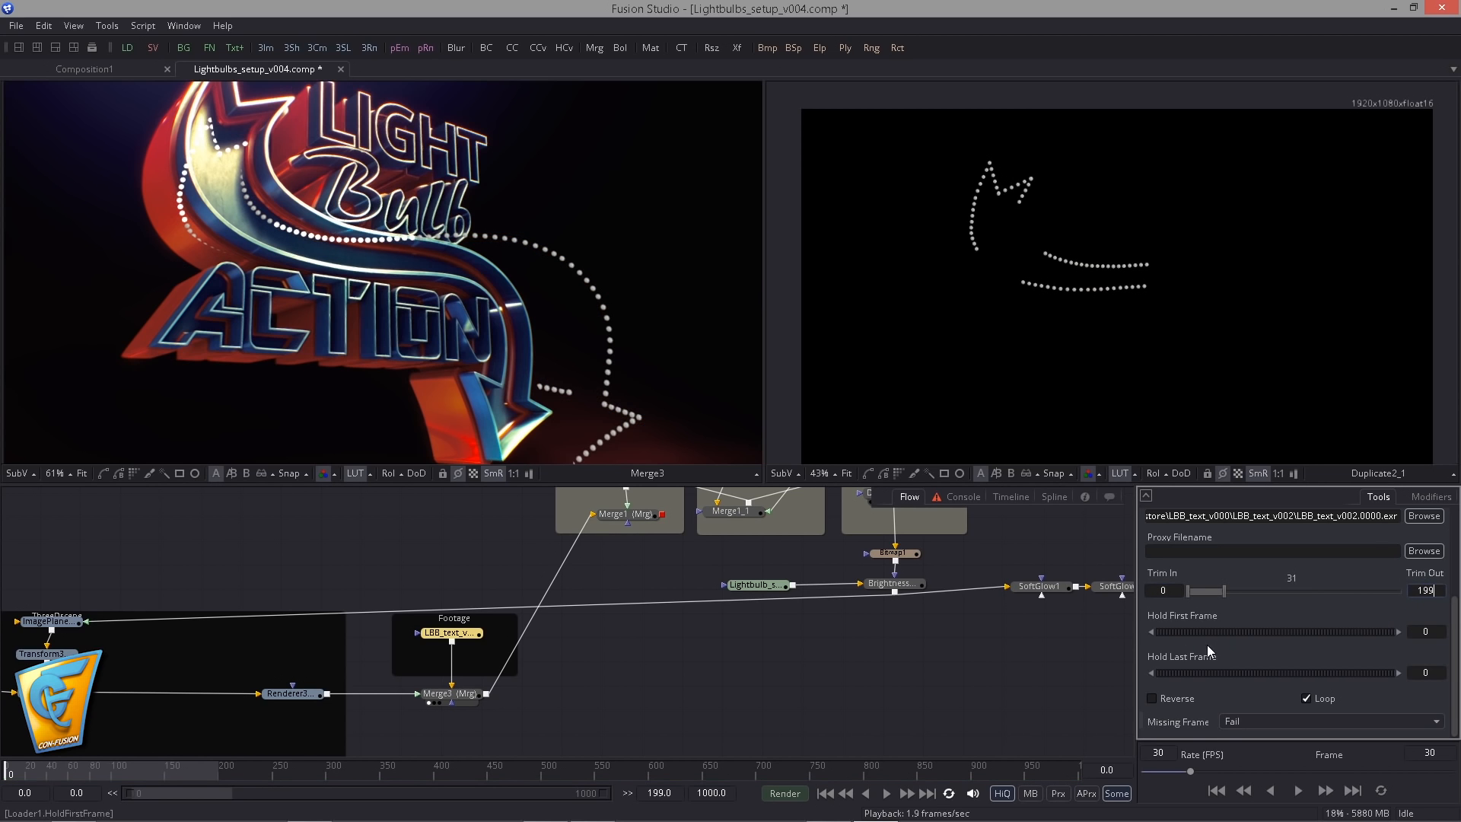
pyautogui.press('Tab')
# - Connect the unused Camera3D node to Merge3D3 in place of StillCamera and check the arrowhead bulbs at frame 95
pyautogui.moveTo(417, 664); pyautogui.dragTo(701, 678)
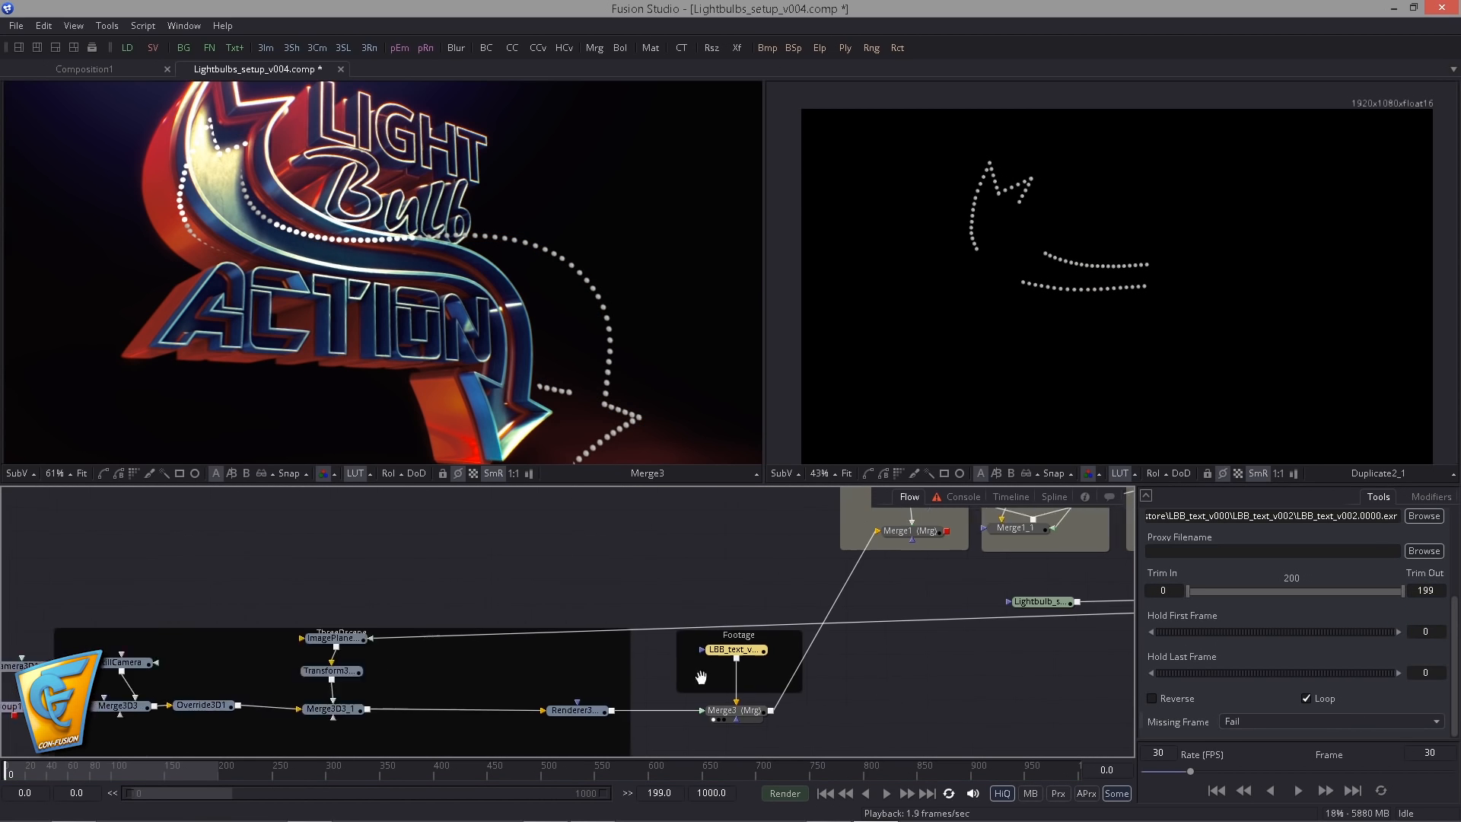
pyautogui.moveTo(221, 680); pyautogui.dragTo(629, 672)
pyautogui.scroll(3, 522, 662)
pyautogui.moveTo(628, 621); pyautogui.dragTo(582, 580)
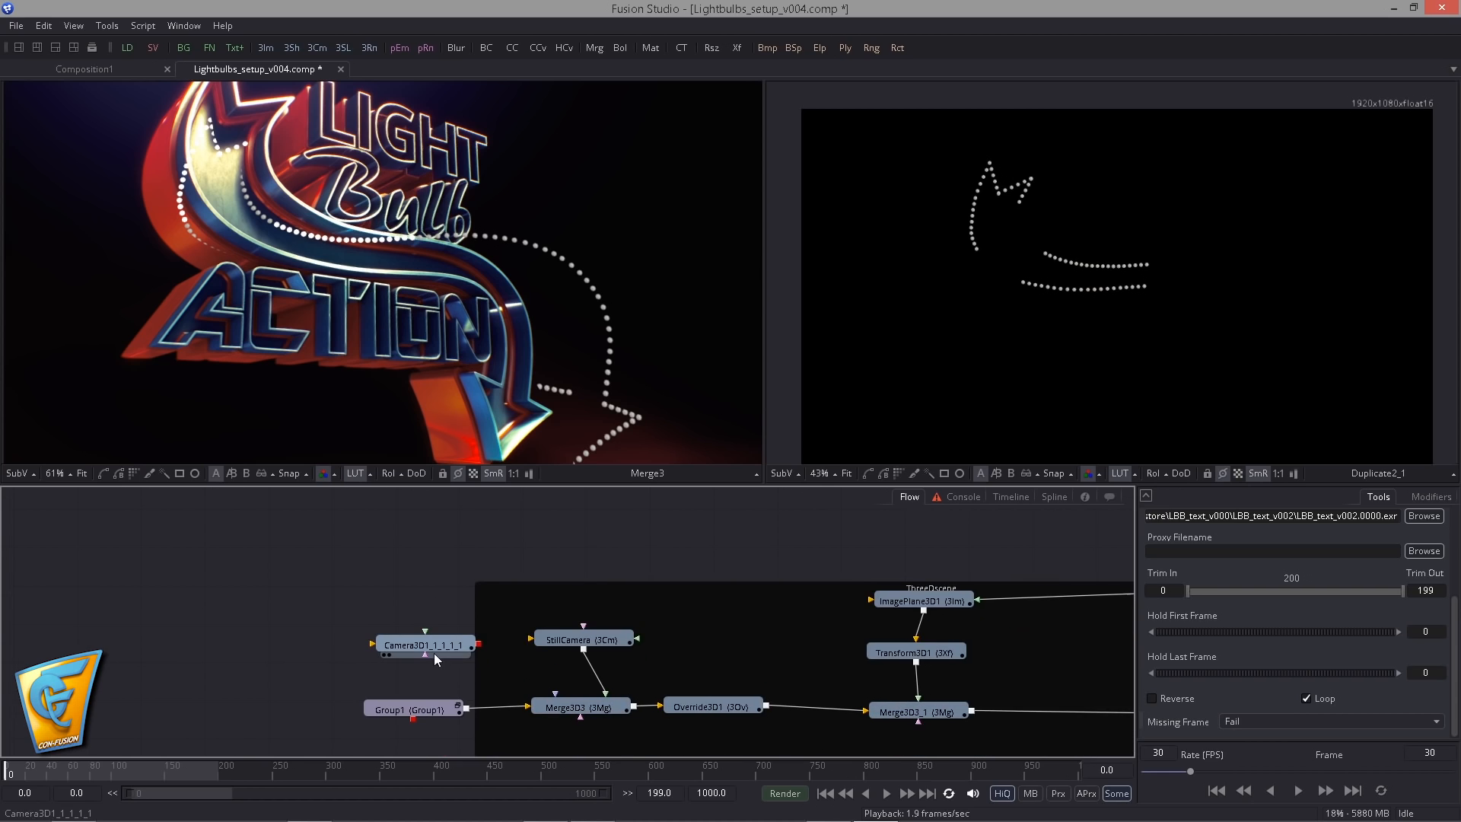
pyautogui.moveTo(479, 645); pyautogui.dragTo(583, 665)
pyautogui.moveTo(580, 641)
pyautogui.mouseDown()
pyautogui.moveTo(572, 612)
pyautogui.moveTo(573, 646)
pyautogui.mouseUp()
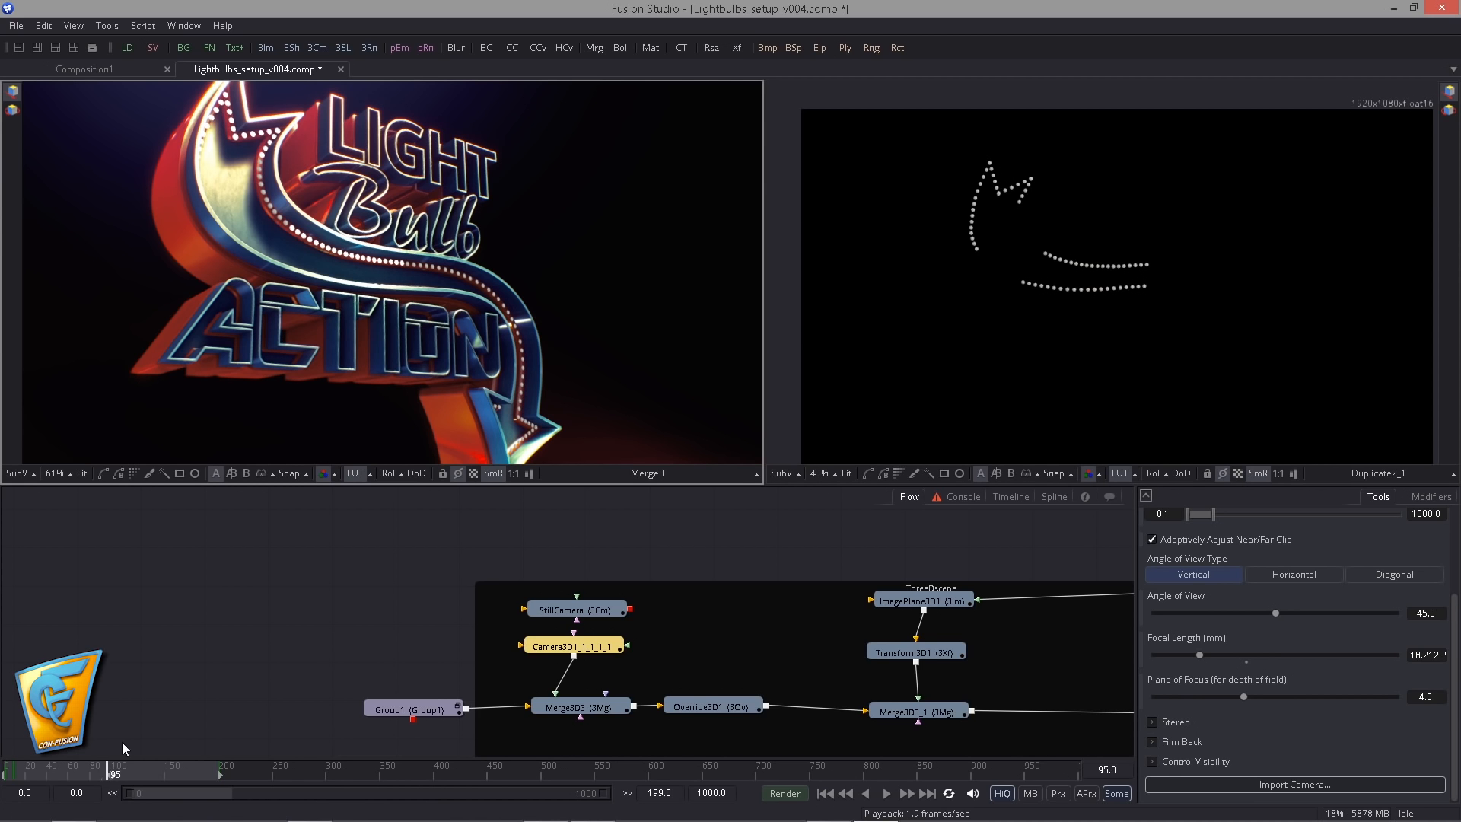
pyautogui.scroll(2, 529, 342)
pyautogui.moveTo(664, 434); pyautogui.dragTo(499, 369)
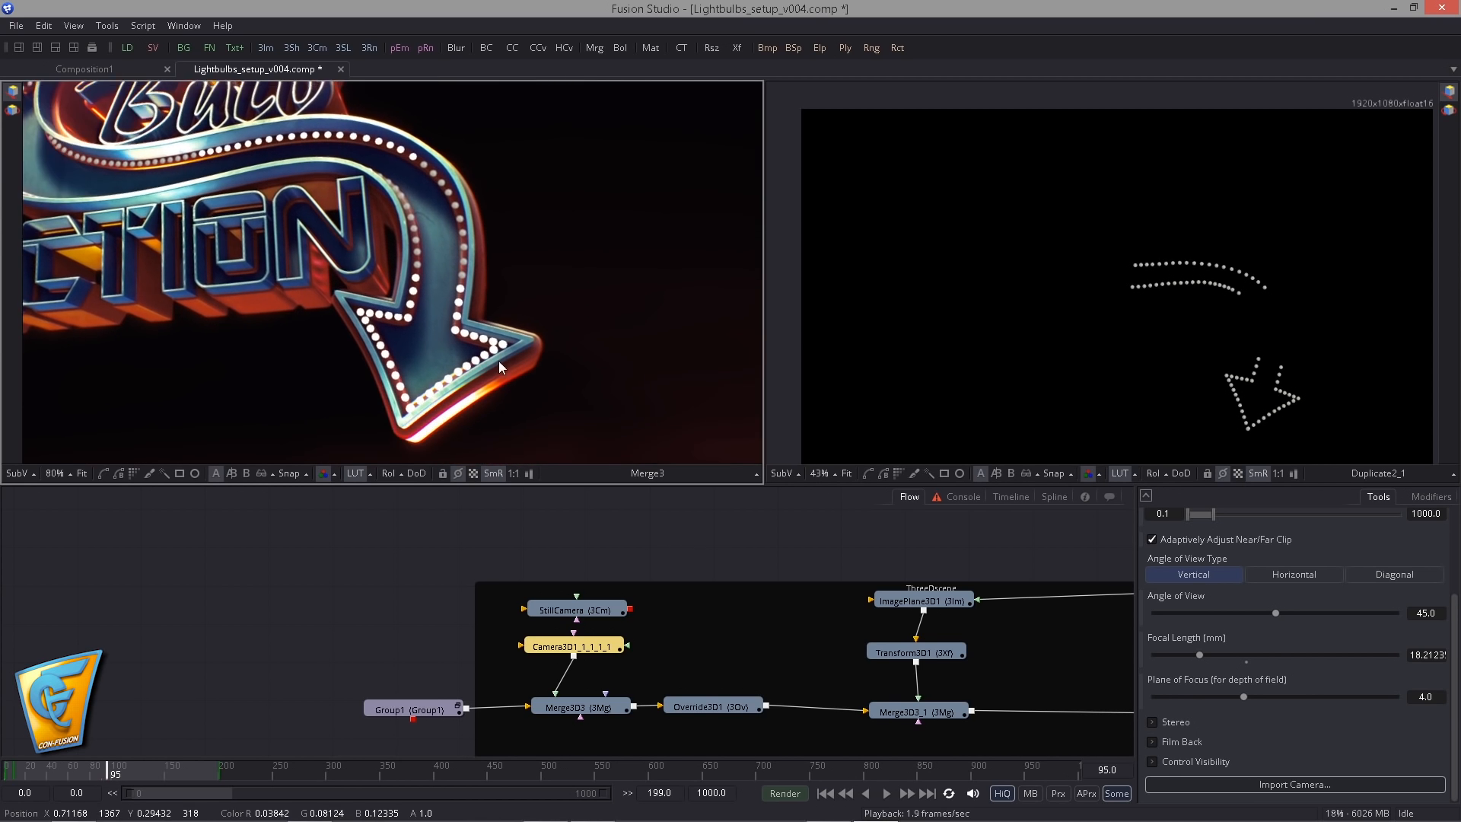
pyautogui.scroll(5, 457, 343)
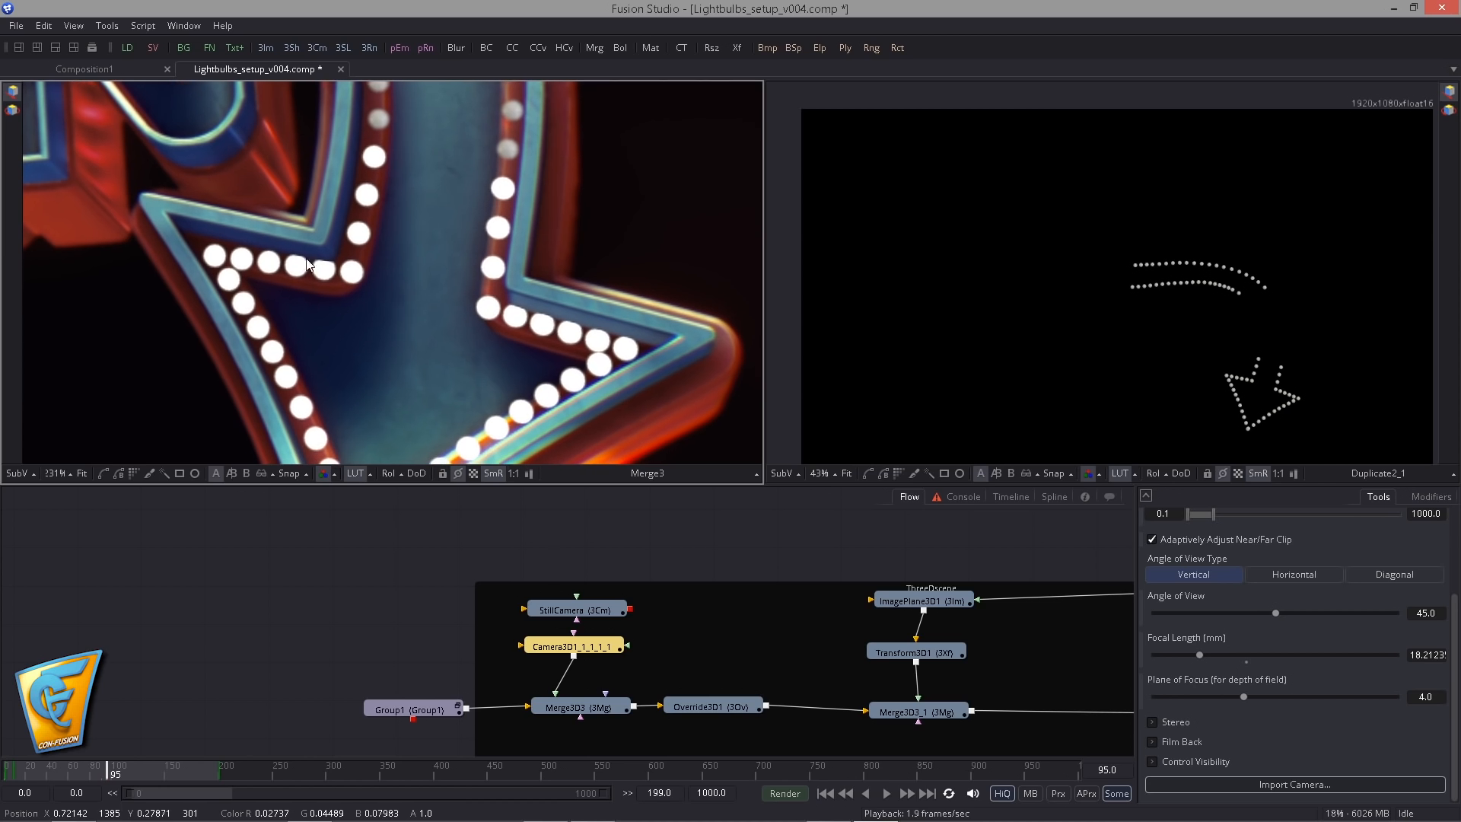
pyautogui.moveTo(307, 264); pyautogui.dragTo(310, 261)
# - Move BrightnessContrast1 directly beneath the Lightbulb_scatter loader in the flow
pyautogui.moveTo(642, 665); pyautogui.dragTo(408, 659)
pyautogui.moveTo(1020, 651); pyautogui.dragTo(430, 678)
pyautogui.scroll(-4, 635, 660)
pyautogui.scroll(3, 775, 642)
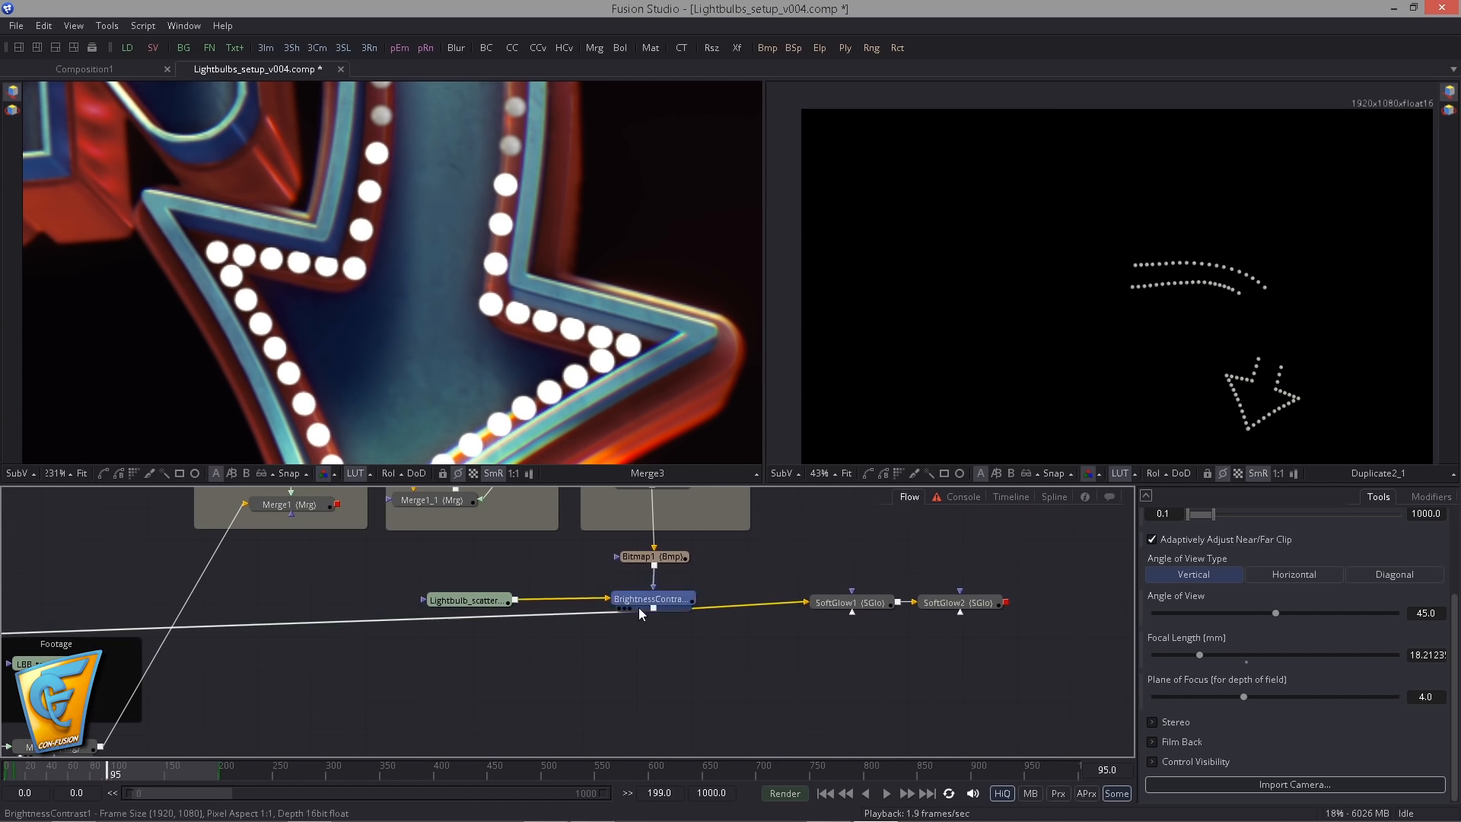
pyautogui.moveTo(639, 610); pyautogui.dragTo(446, 598)
pyautogui.keyDown('ctrl'); pyautogui.click(455, 601); pyautogui.keyUp('ctrl')
pyautogui.click(446, 631)
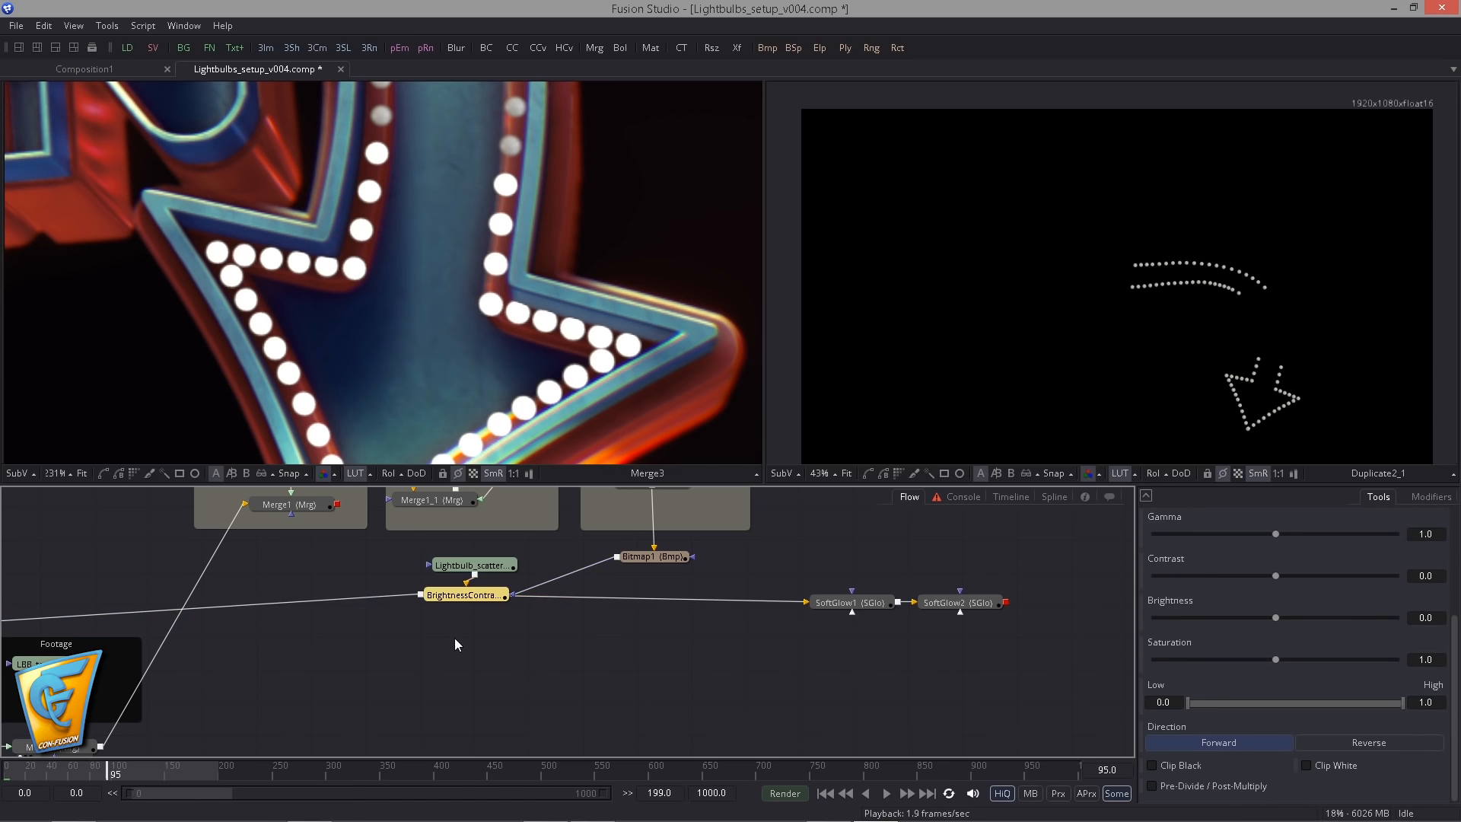
# - Add a Shadow tool after BrightnessContrast1, feeding its output onward to the 3D image plane
pyautogui.hotkey('ctrl', 'space')
pyautogui.write('shadow')
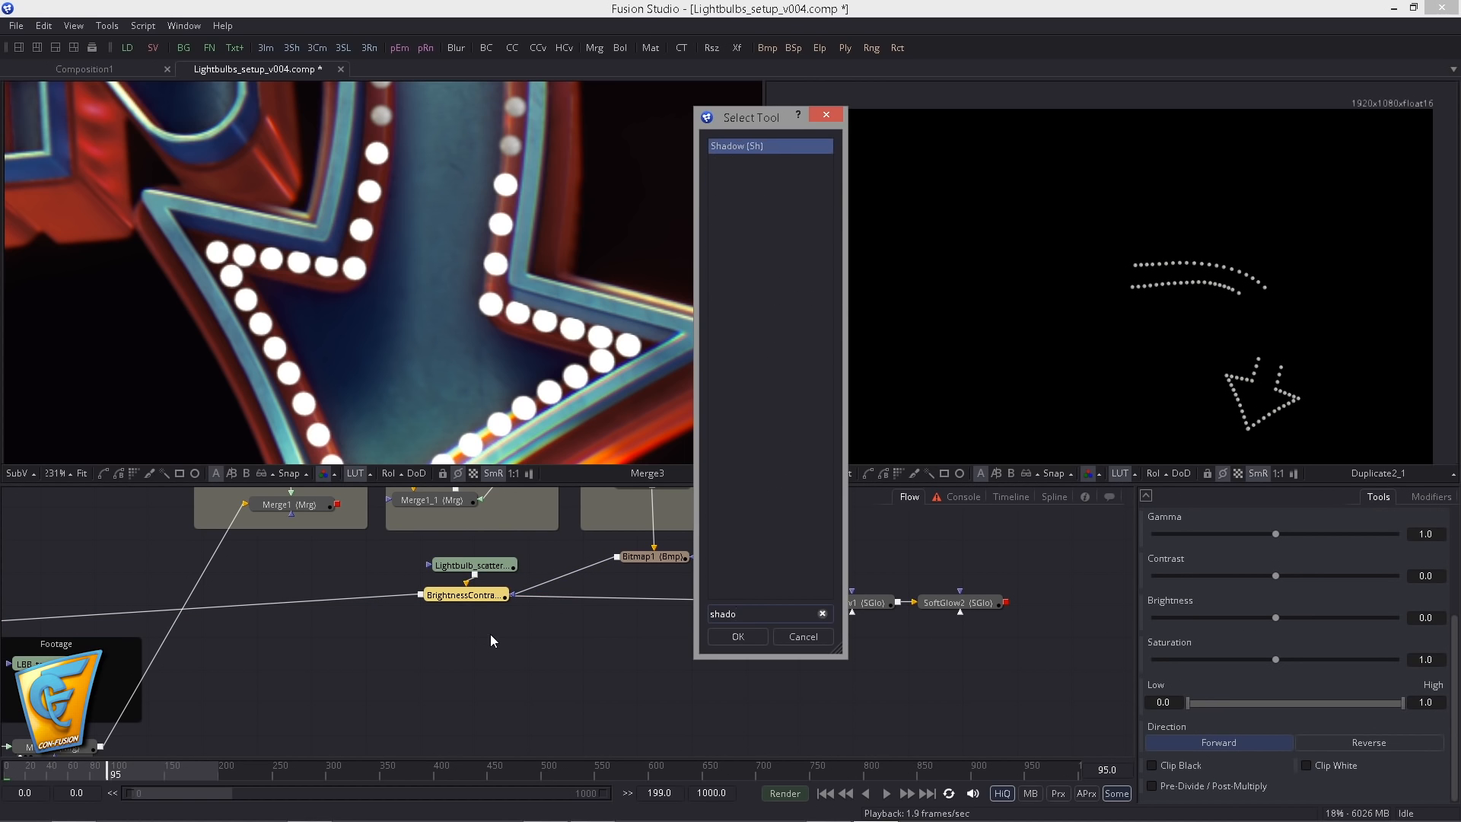
pyautogui.press('Return')
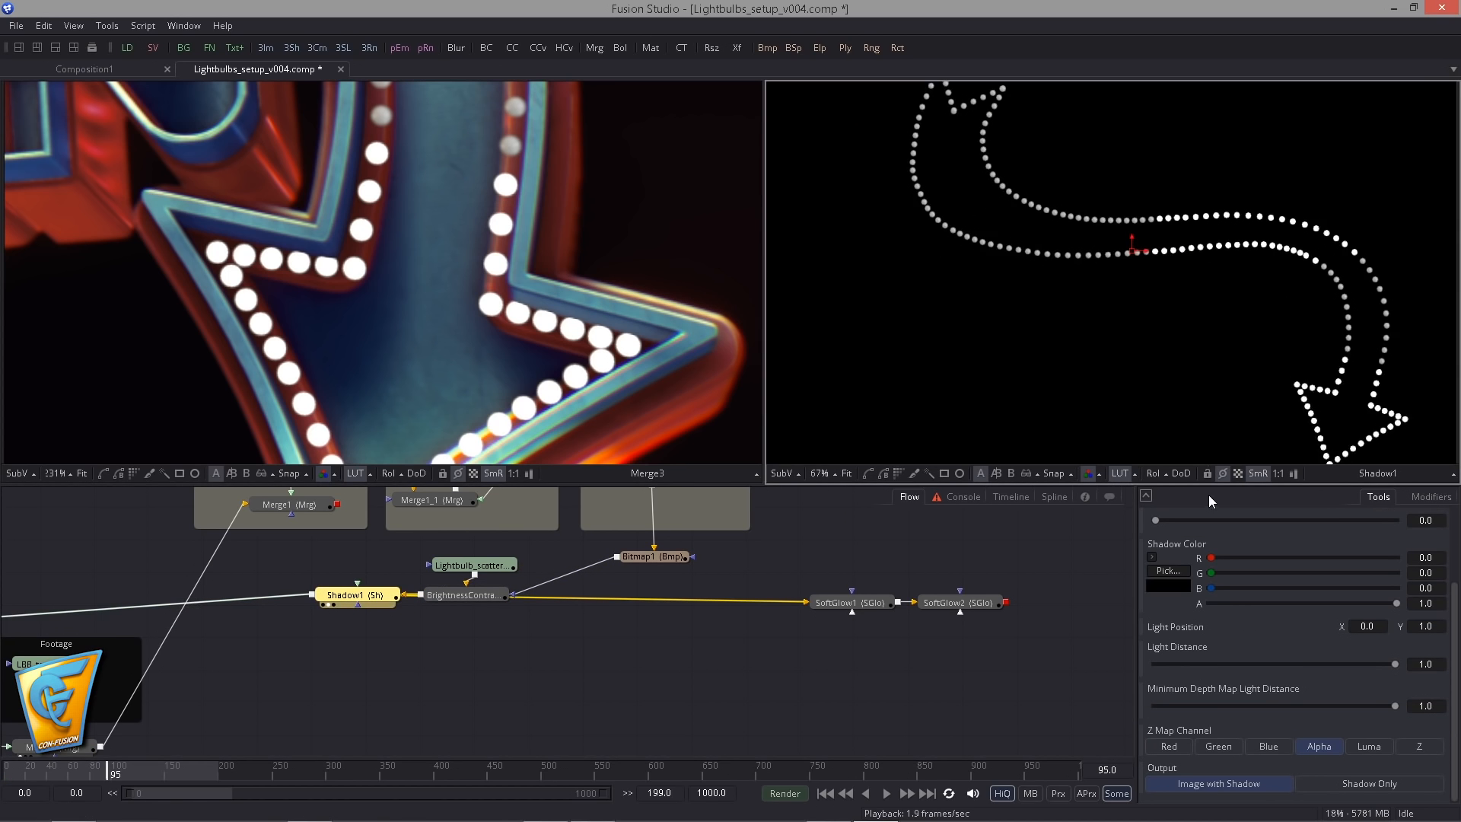
# - Offset the bulb shadow slightly downward, with Shadow Offset at about X 0.5001 and Y 0.4969
pyautogui.scroll(5, 1149, 367)
pyautogui.moveTo(898, 235); pyautogui.dragTo(1056, 271)
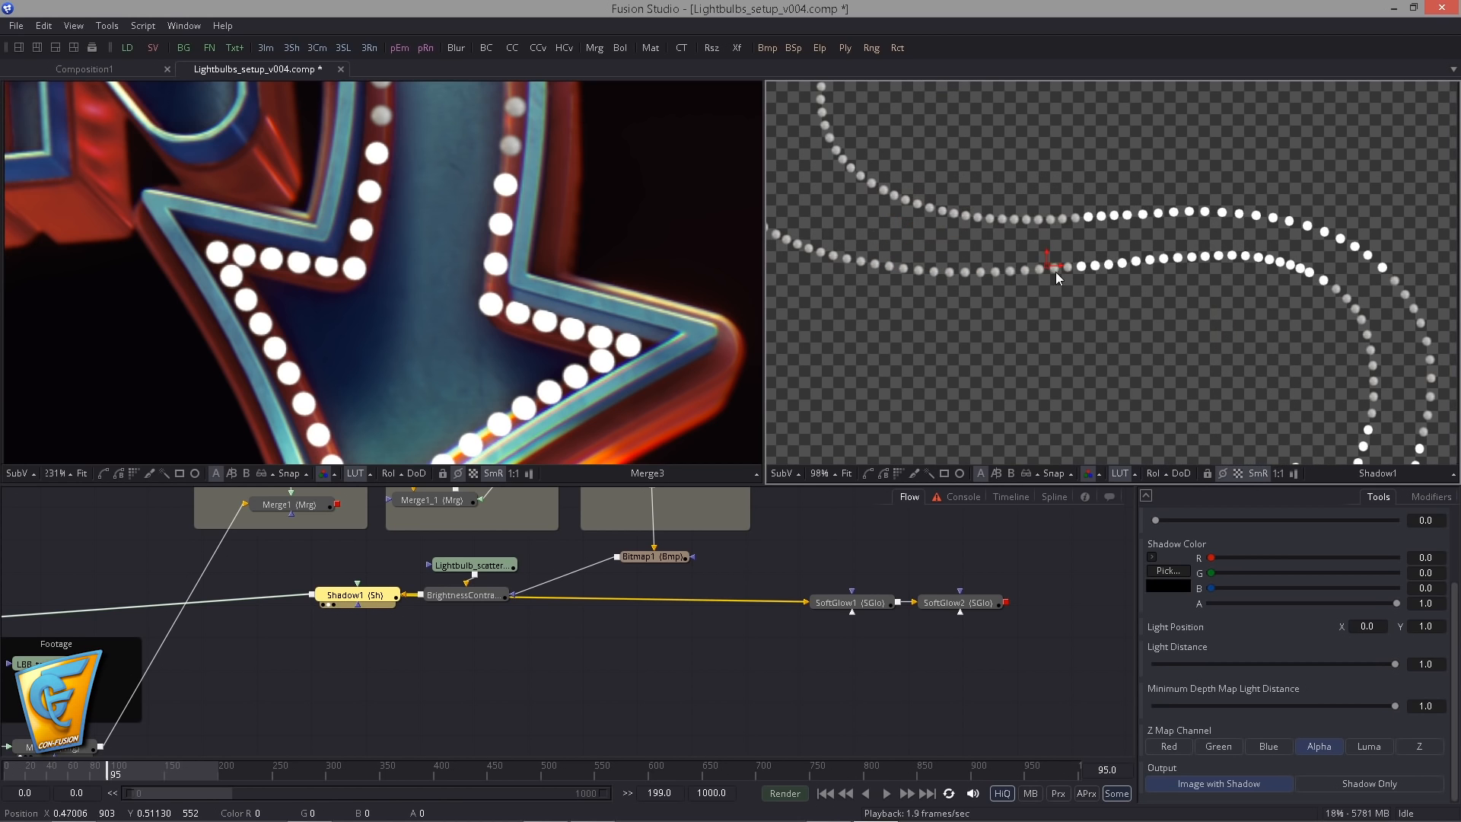
pyautogui.scroll(7, 1067, 288)
pyautogui.scroll(3, 1018, 203)
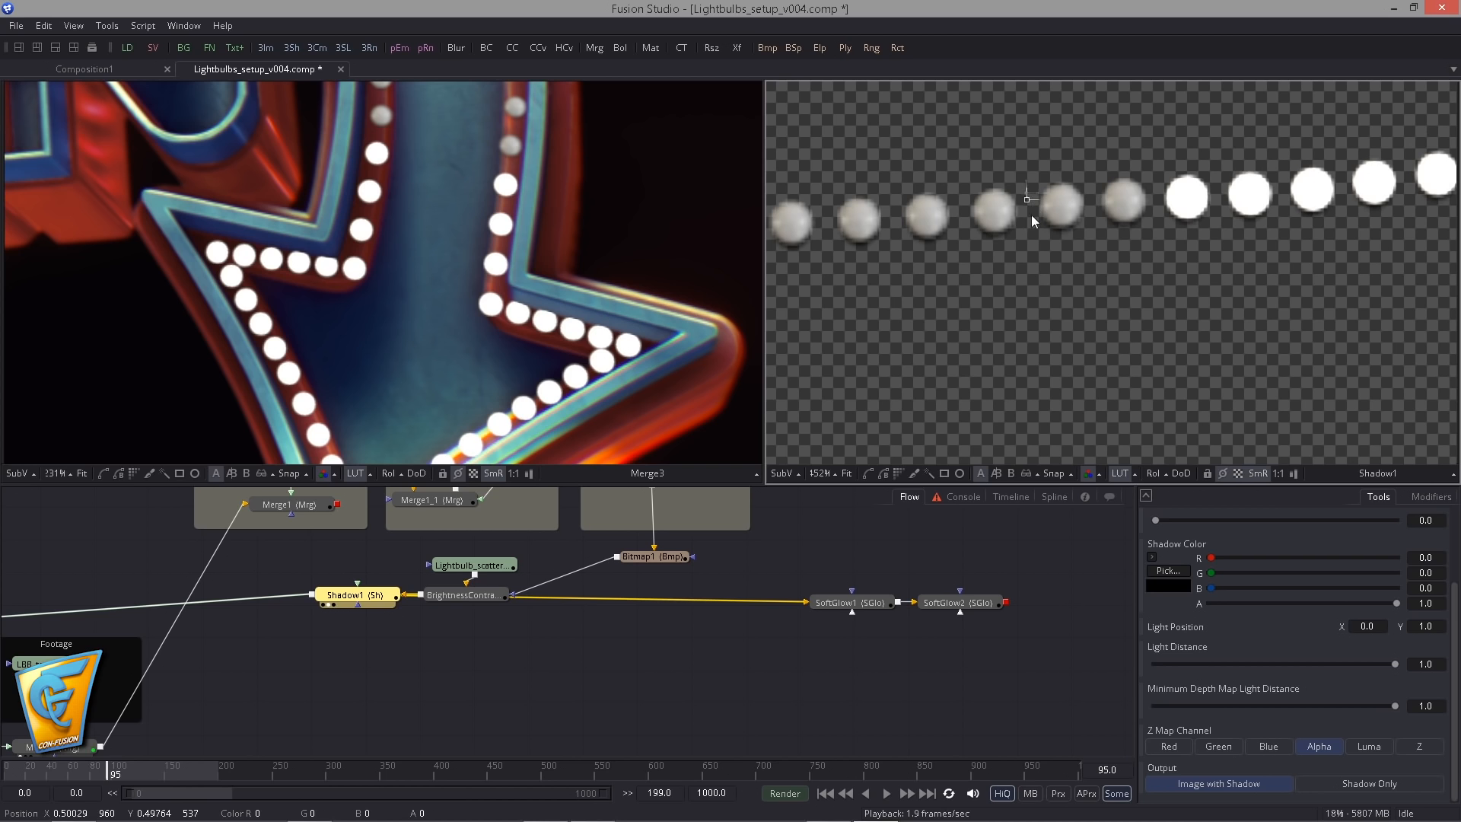
# - Examine the shadows around the light bulbs along the arrow and across the whole sign in the merged image
pyautogui.scroll(7, 691, 387)
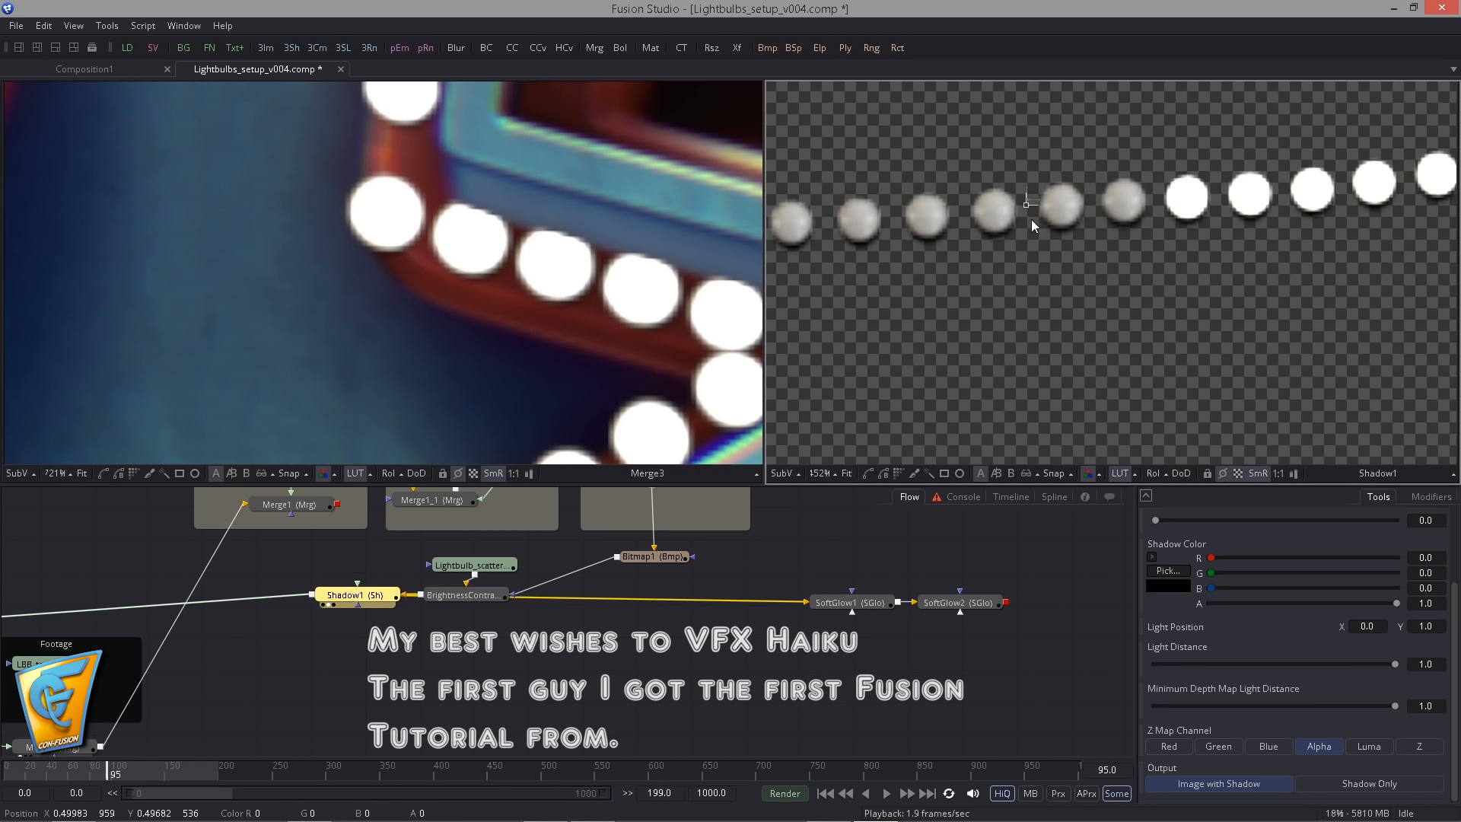
pyautogui.scroll(-7, 299, 277)
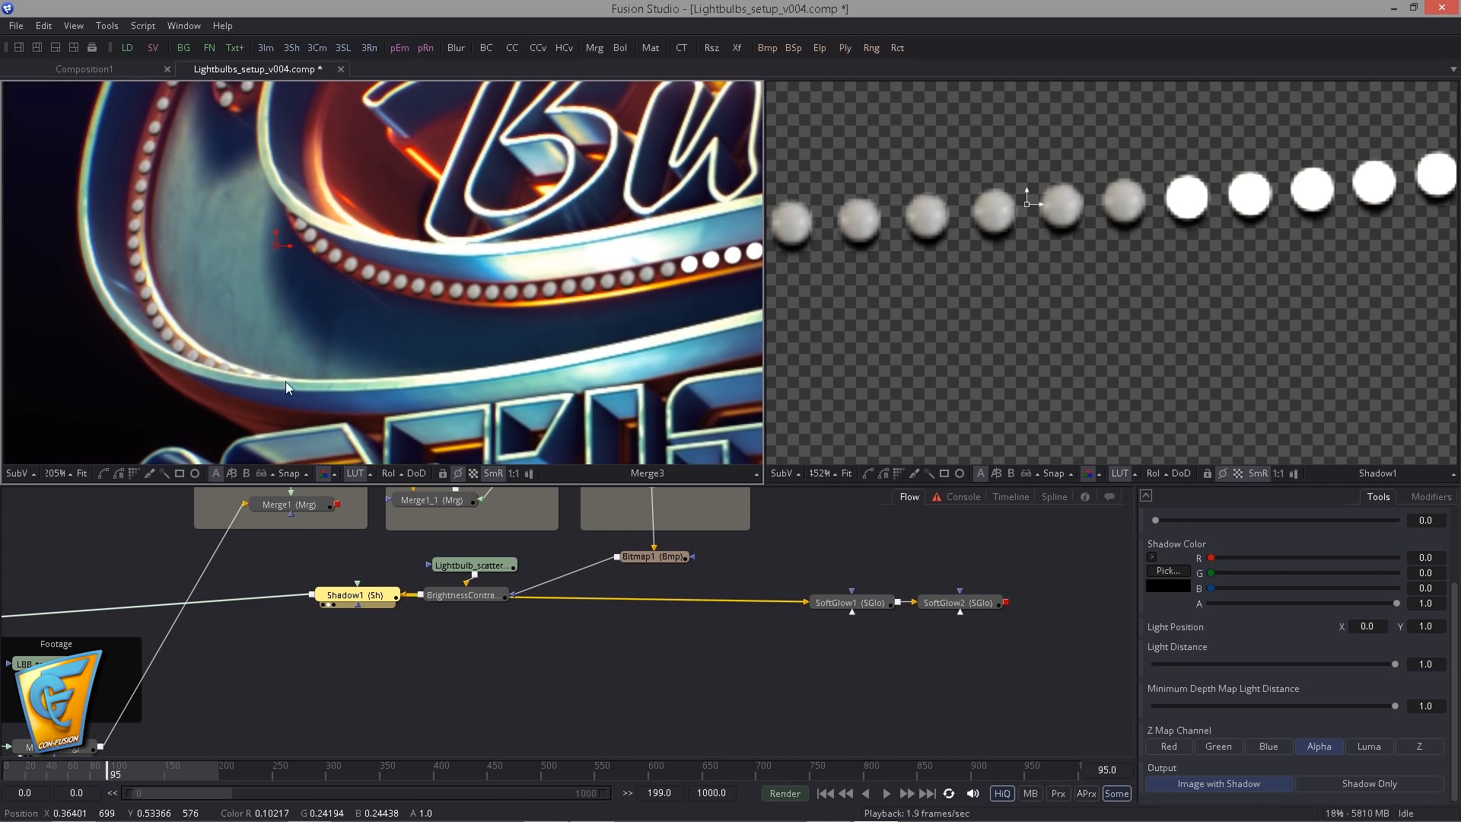
pyautogui.scroll(-4, 305, 260)
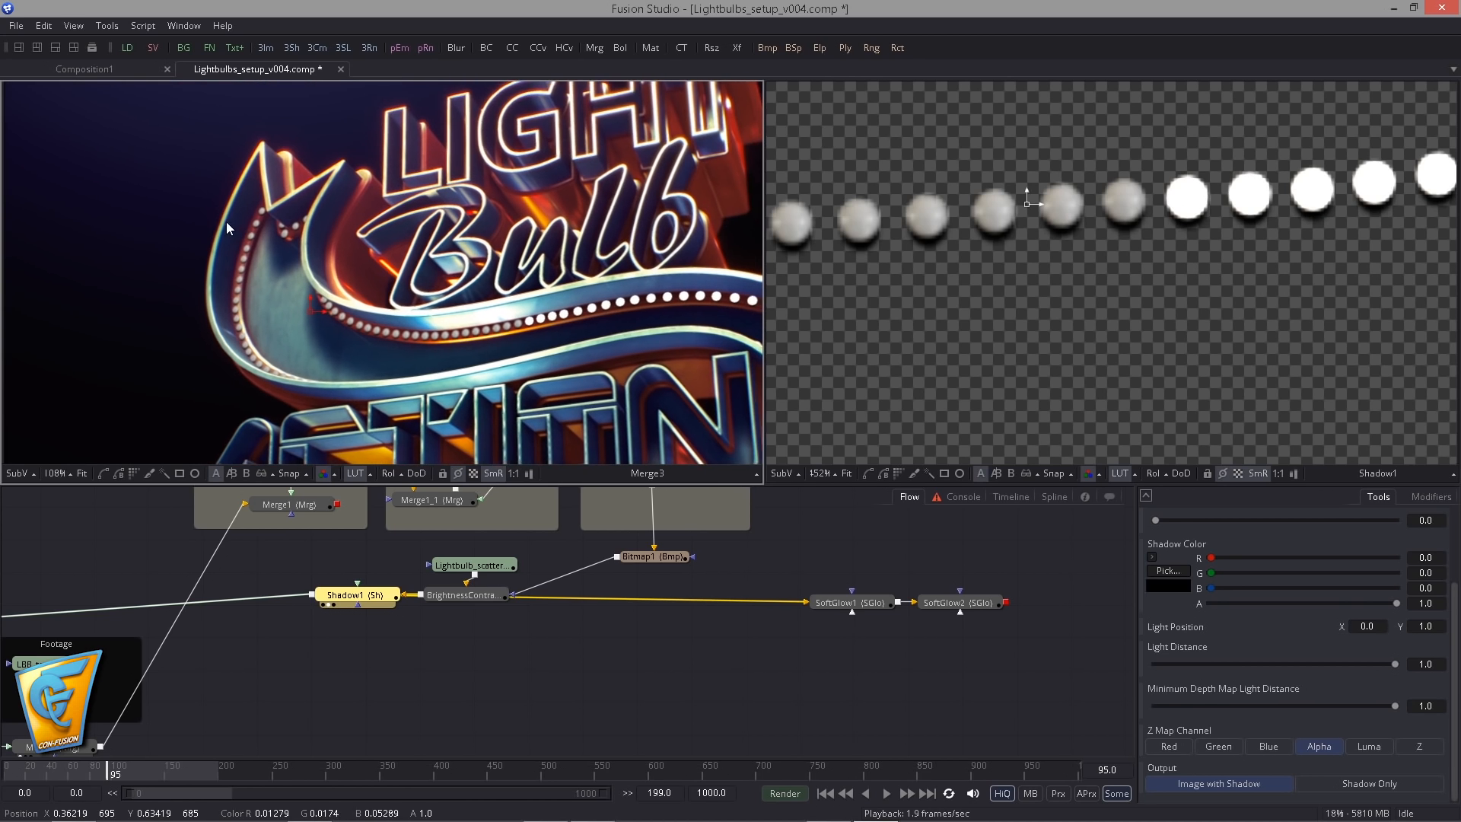
pyautogui.moveTo(267, 239); pyautogui.dragTo(184, 226)
pyautogui.scroll(-1, 184, 226)
pyautogui.moveTo(348, 329); pyautogui.dragTo(304, 268)
pyautogui.scroll(-2, 372, 304)
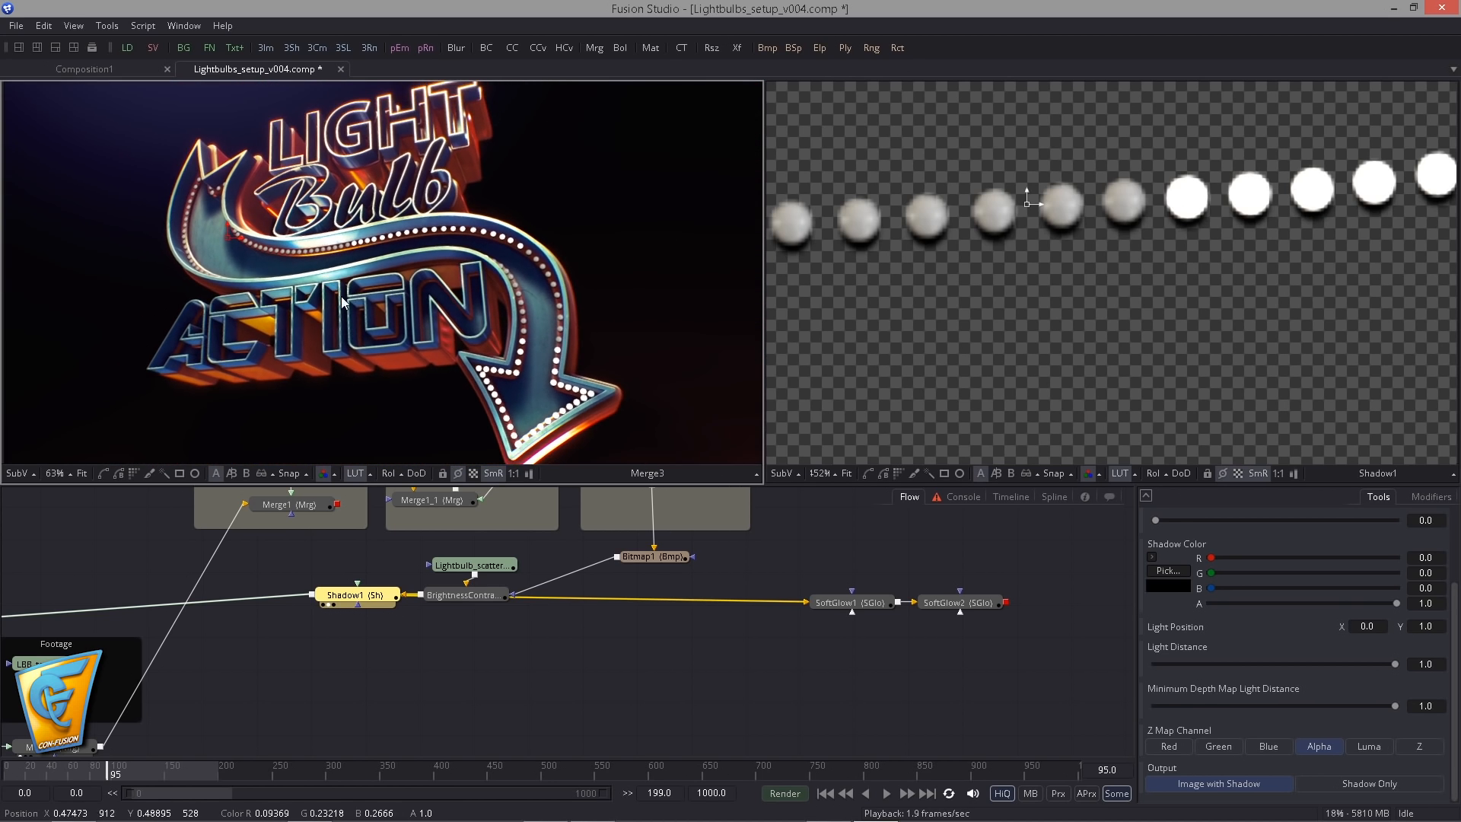
pyautogui.moveTo(353, 335); pyautogui.dragTo(385, 322)
# - Move the SoftGlow1 and SoftGlow2 pair next to Merge3, feed Merge3 into SoftGlow1, and show SoftGlow1 in the viewer
pyautogui.moveTo(489, 668); pyautogui.dragTo(713, 603)
pyautogui.moveTo(876, 615); pyautogui.dragTo(795, 590)
pyautogui.moveTo(840, 529); pyautogui.dragTo(1074, 595)
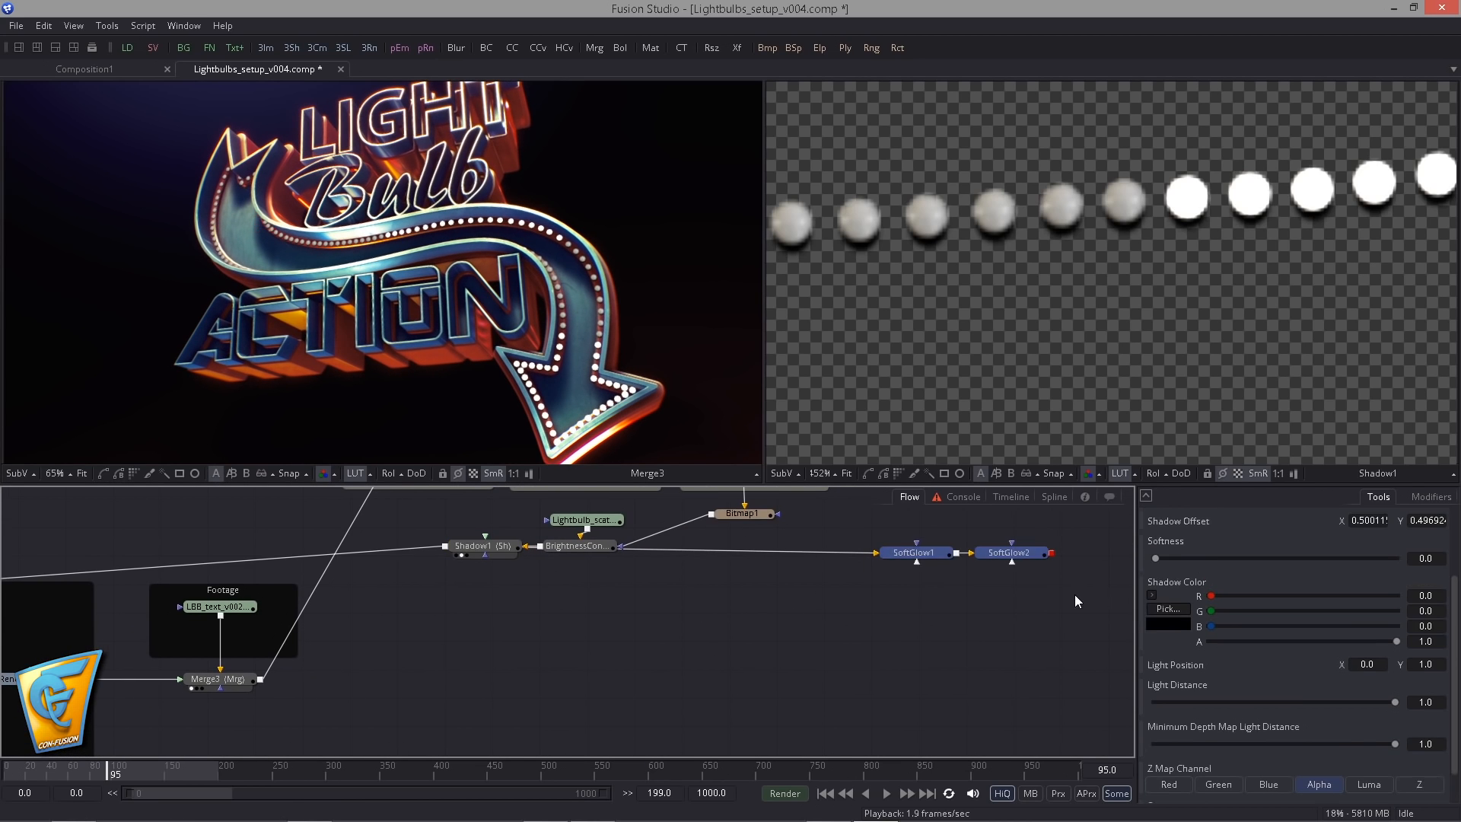
pyautogui.moveTo(321, 667); pyautogui.dragTo(537, 586)
pyautogui.scroll(2, 532, 583)
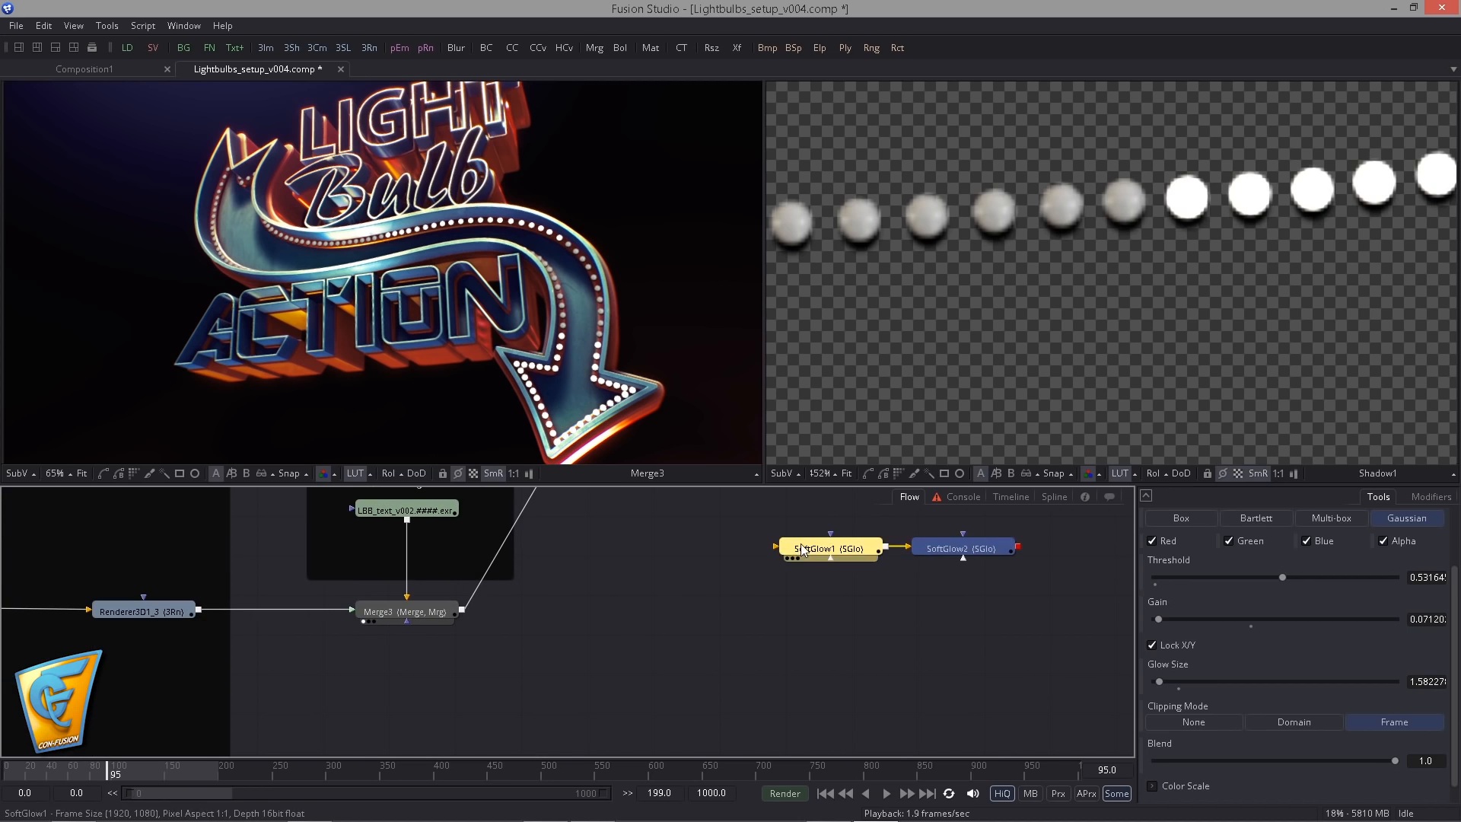
pyautogui.moveTo(799, 547); pyautogui.dragTo(627, 618)
pyautogui.moveTo(445, 607); pyautogui.dragTo(654, 617)
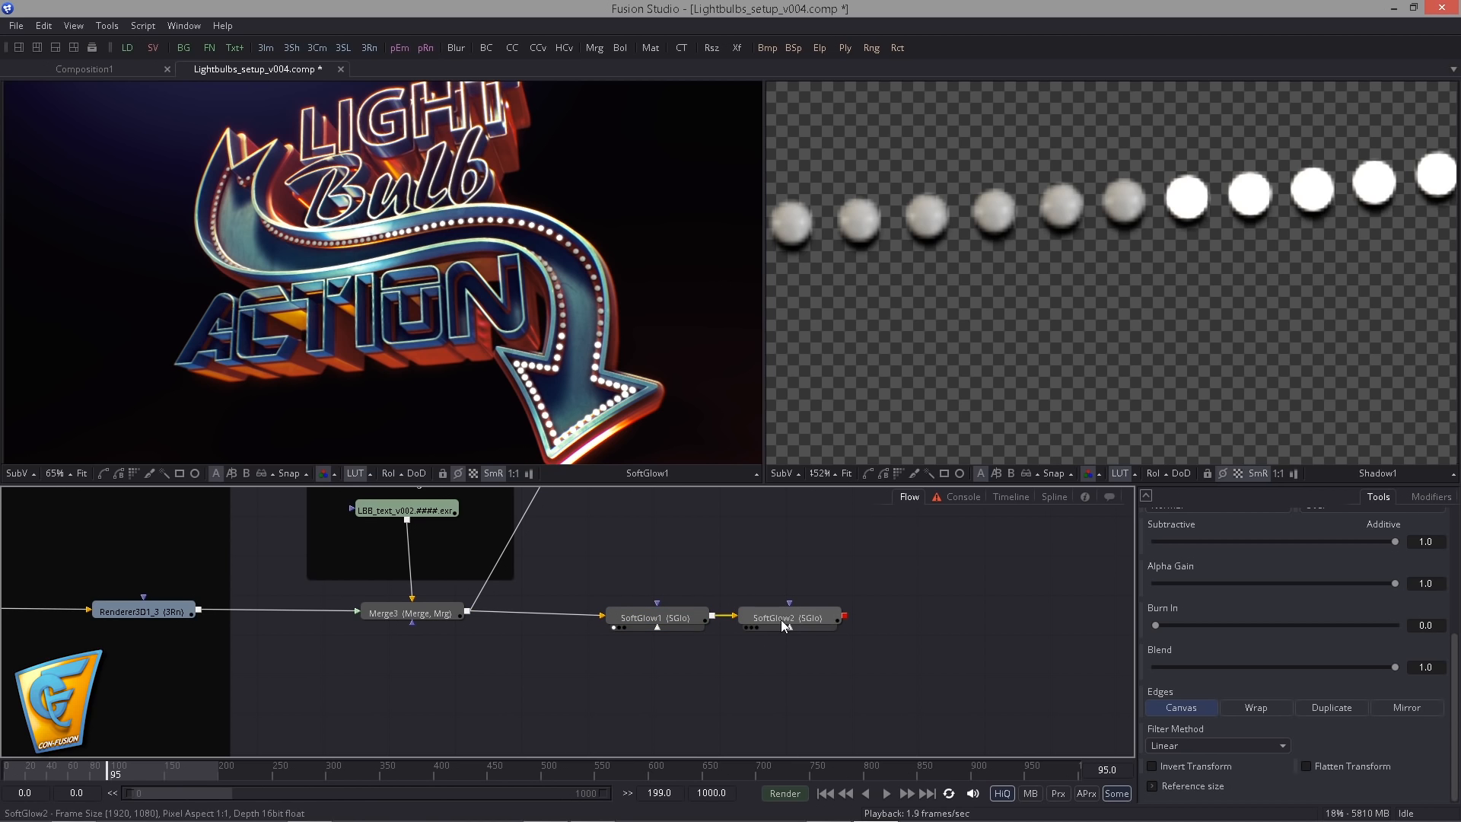
# - Compare SoftGlow1 with Merge3 at the arrowhead, and set SoftGlow1's Green Scale to about 0.70 and Blue Scale to nearly 0
pyautogui.scroll(6, 532, 390)
pyautogui.moveTo(715, 442); pyautogui.dragTo(592, 350)
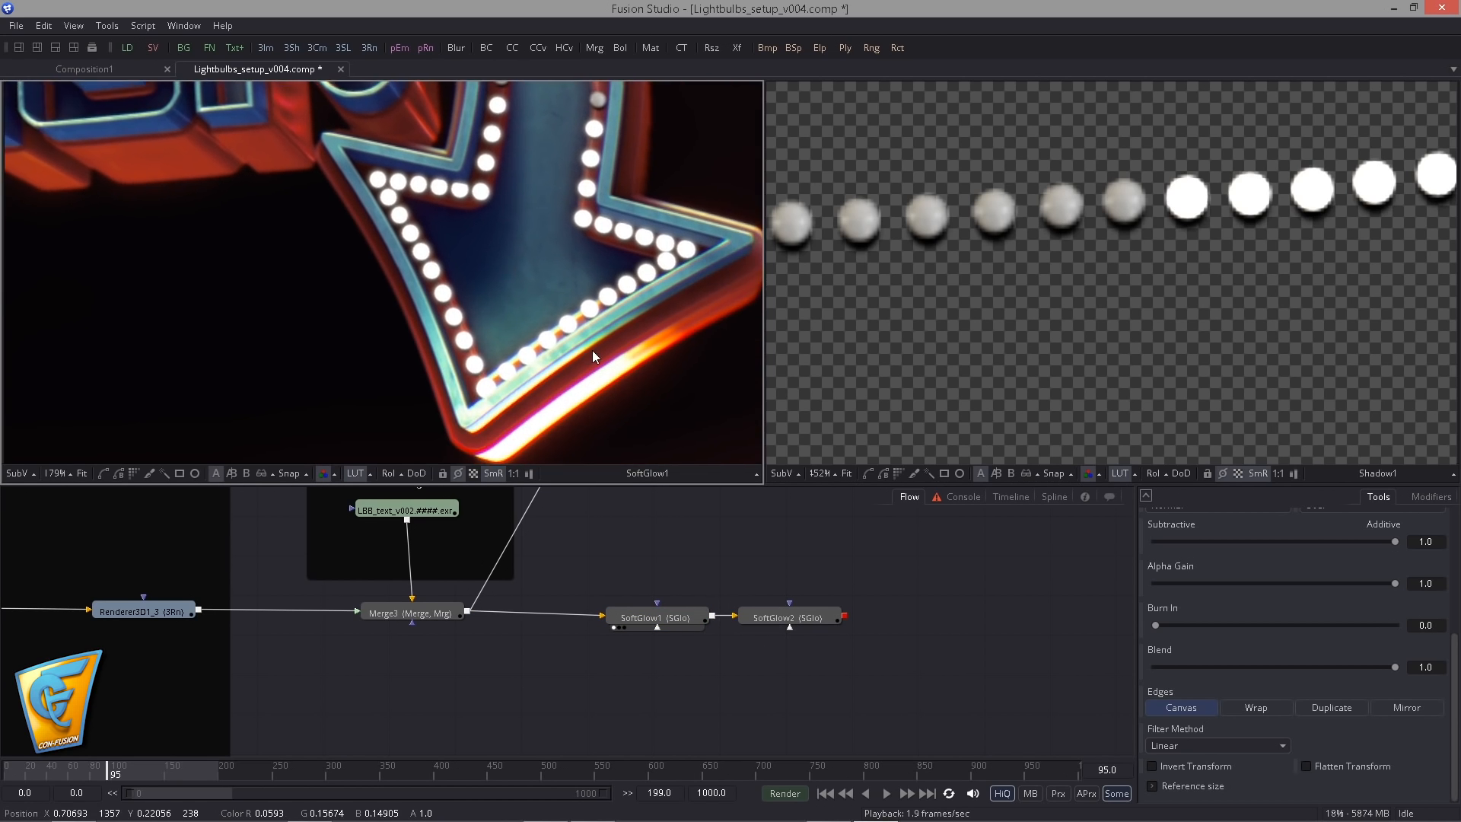
pyautogui.scroll(2, 592, 350)
pyautogui.moveTo(445, 612); pyautogui.dragTo(438, 434)
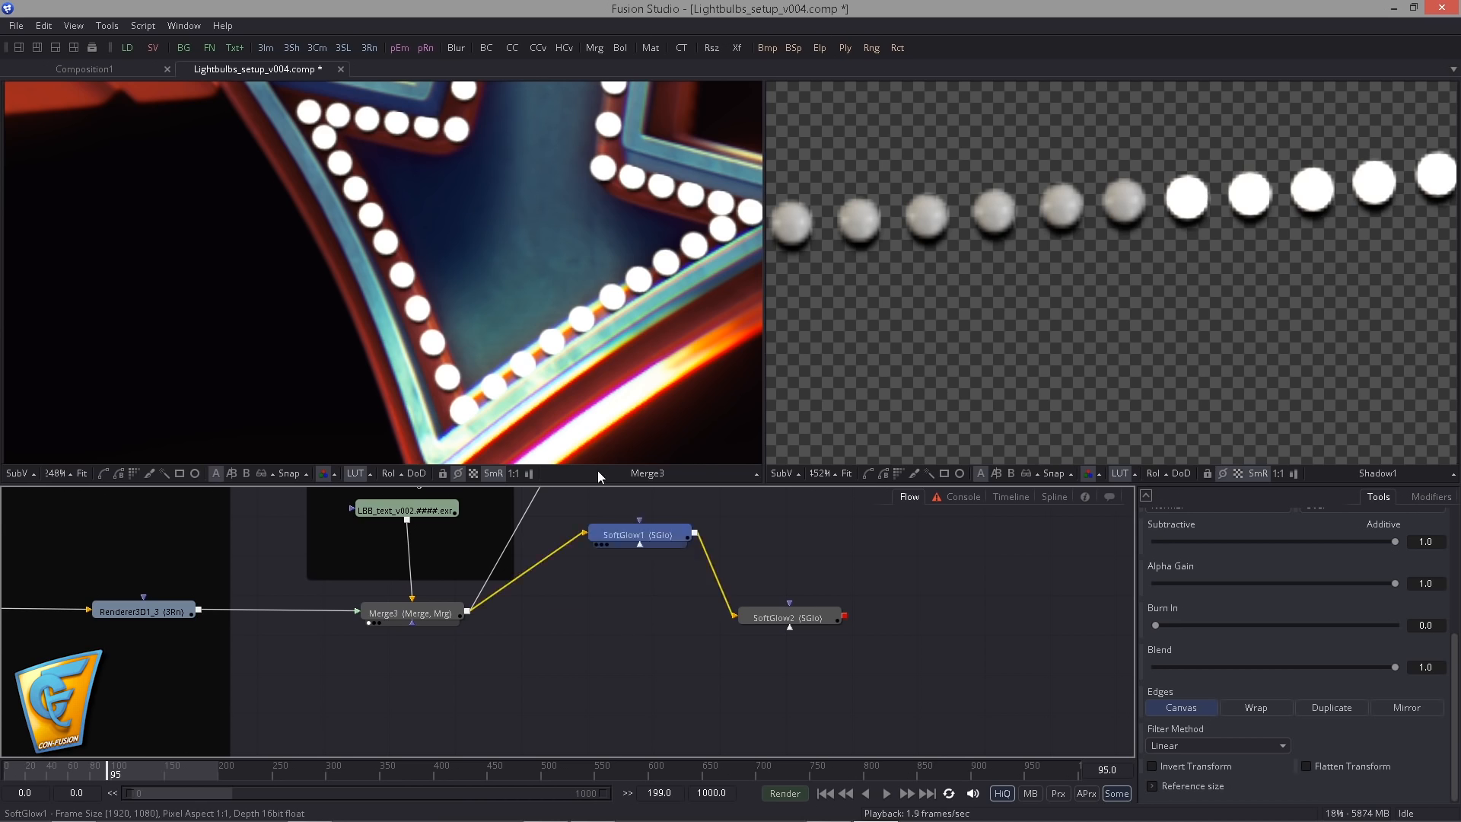
pyautogui.moveTo(599, 476); pyautogui.dragTo(615, 396)
pyautogui.click(692, 619)
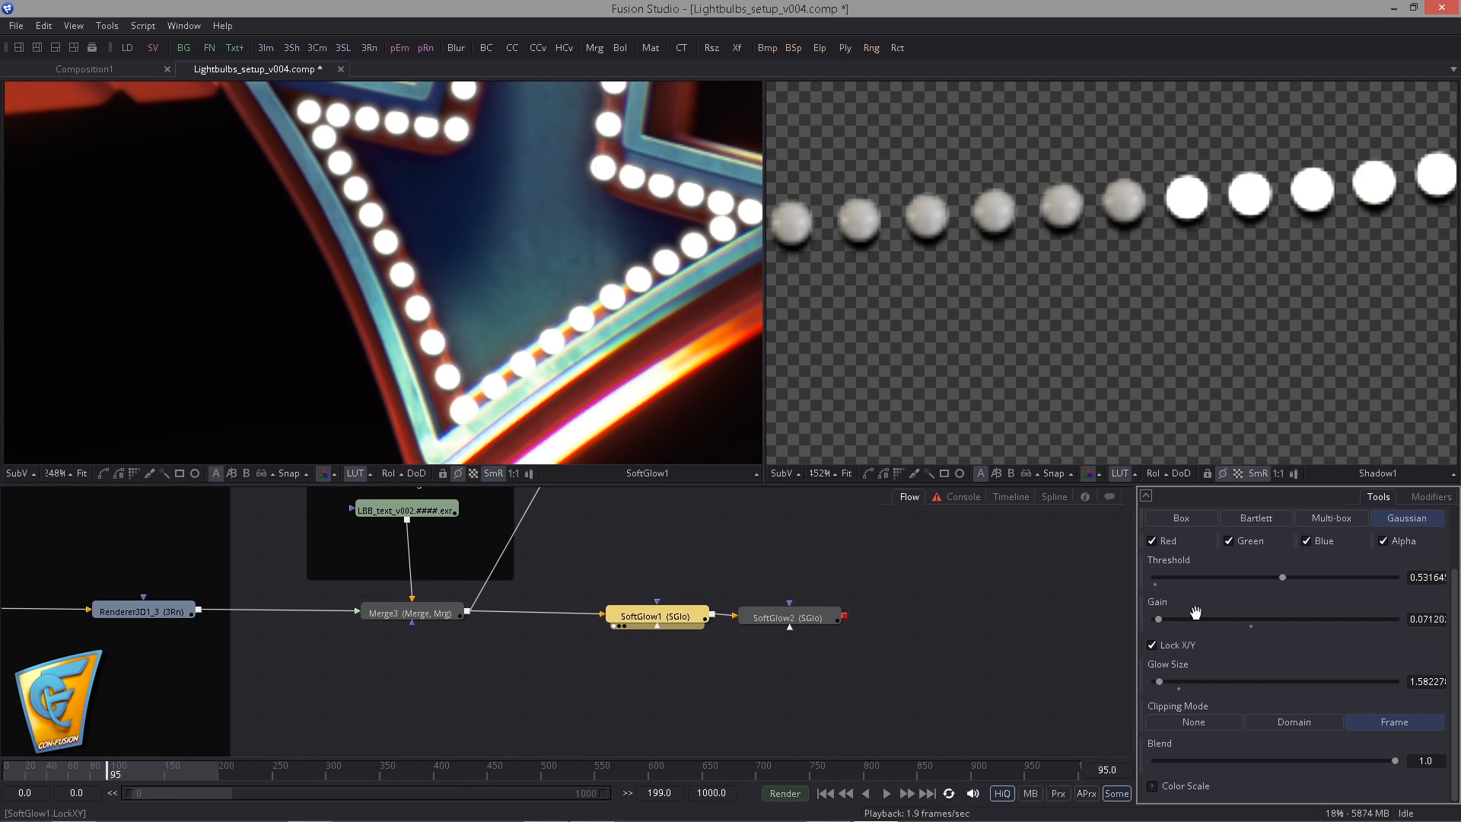
pyautogui.click(1145, 499)
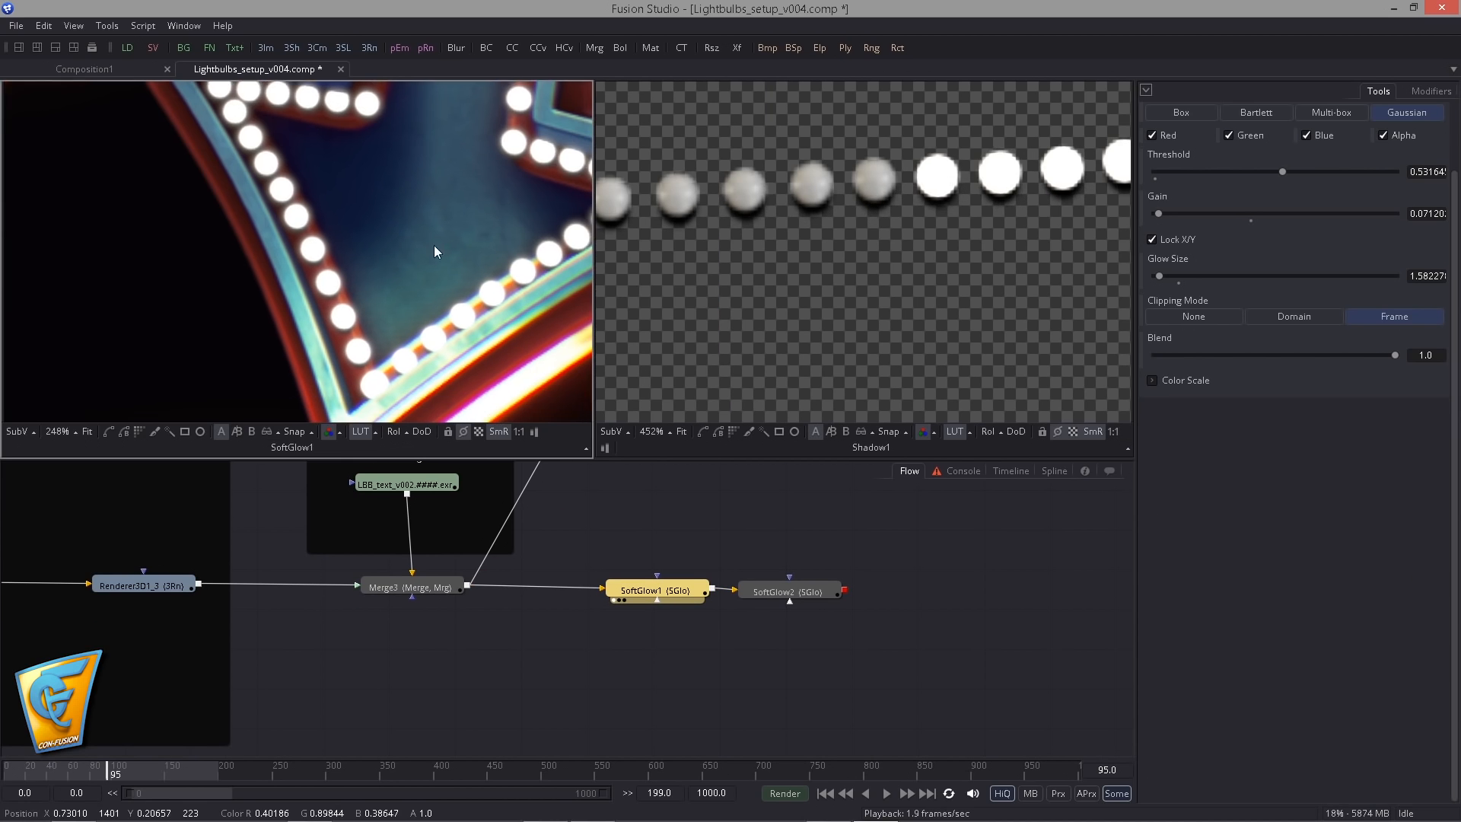
pyautogui.click(1152, 381)
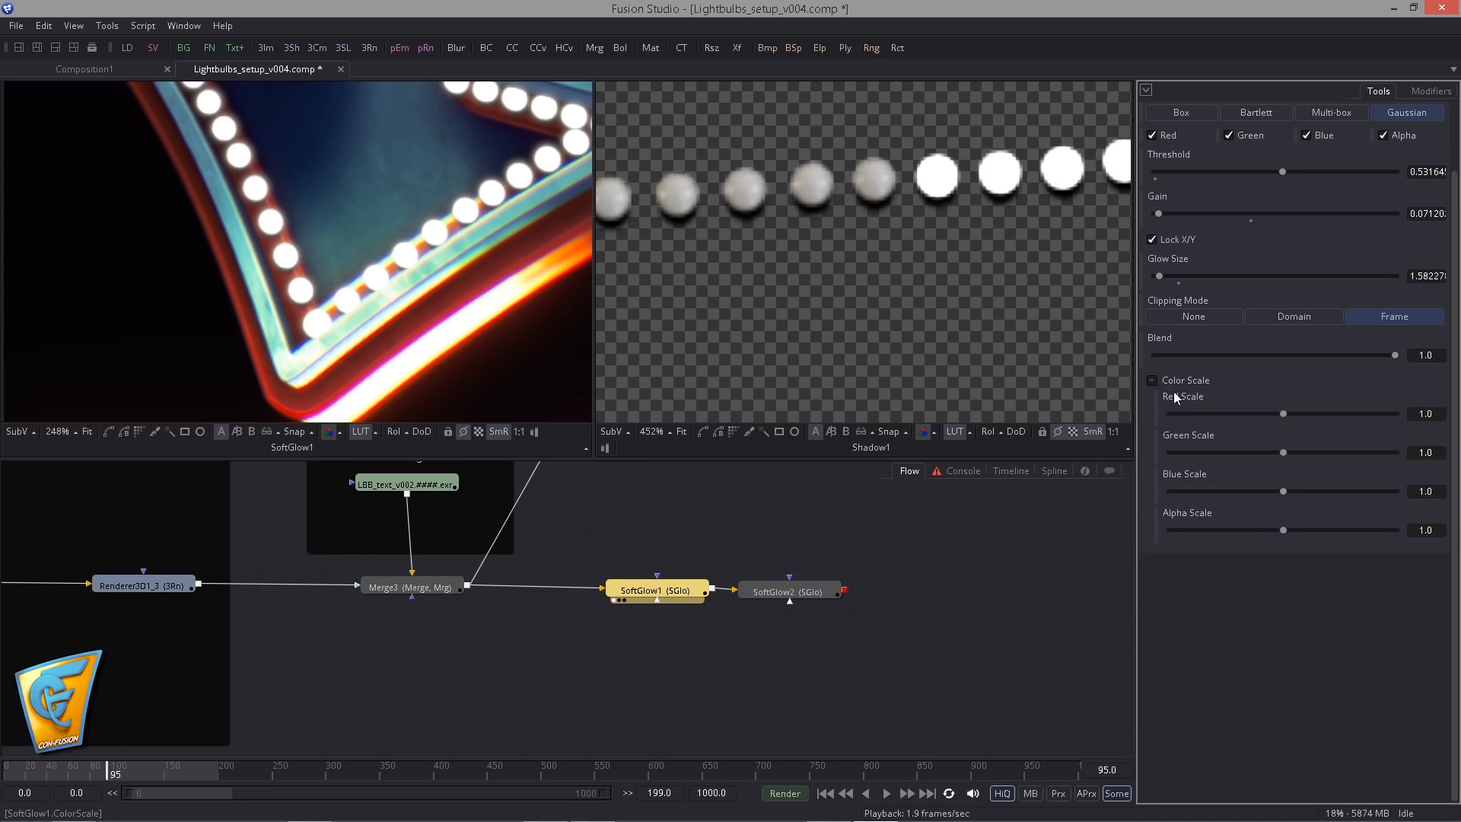
pyautogui.moveTo(1187, 491); pyautogui.dragTo(1184, 491)
pyautogui.moveTo(1284, 454); pyautogui.dragTo(1249, 453)
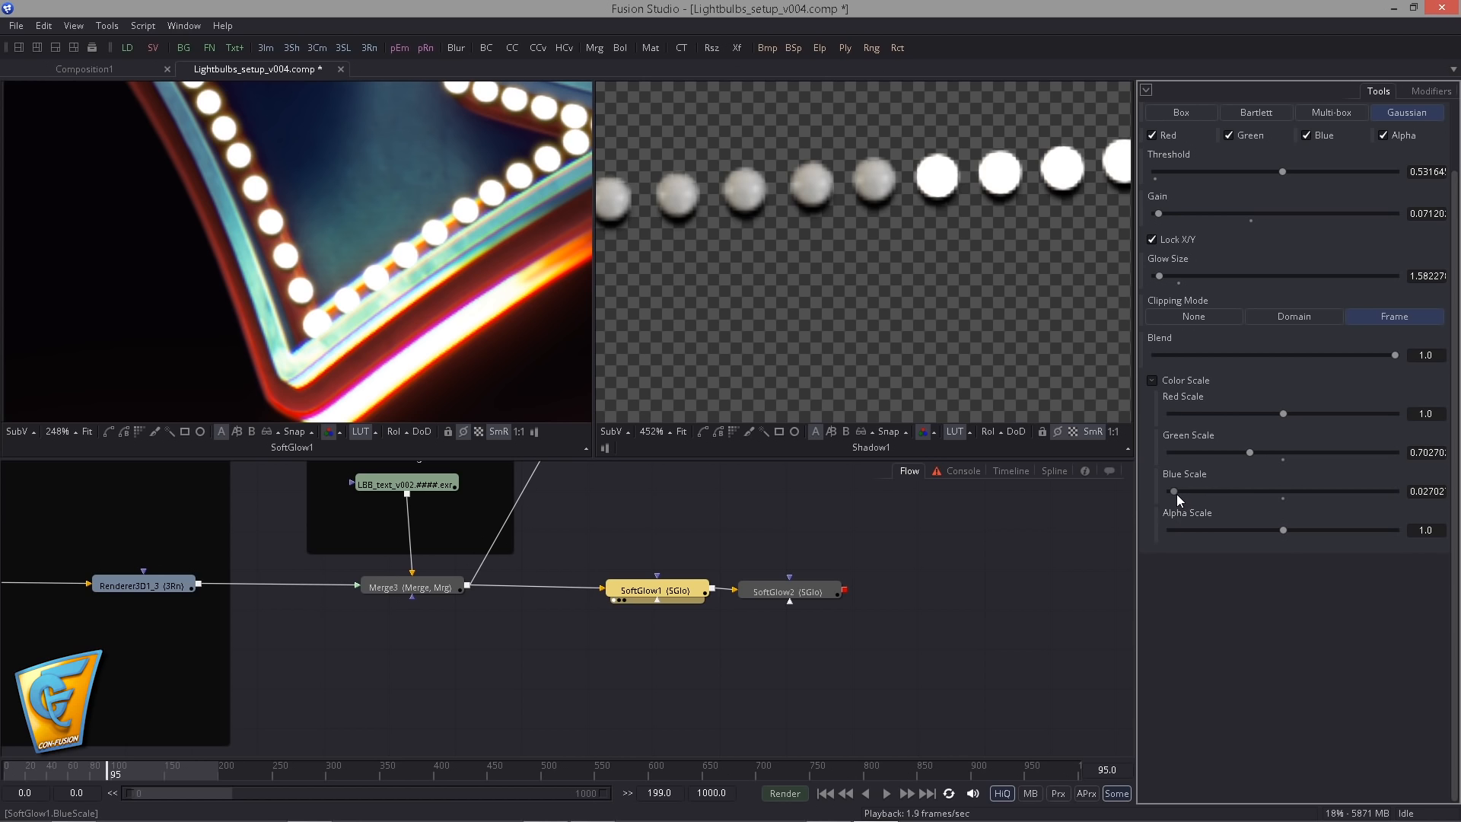
pyautogui.moveTo(1176, 495); pyautogui.dragTo(1171, 494)
# - Show SoftGlow2 in the viewer and set its Blue Scale to 0, Green Scale to about 0.108 and Gain to about 0.22
pyautogui.moveTo(435, 346); pyautogui.dragTo(462, 423)
pyautogui.moveTo(801, 595); pyautogui.dragTo(516, 380)
pyautogui.click(771, 595)
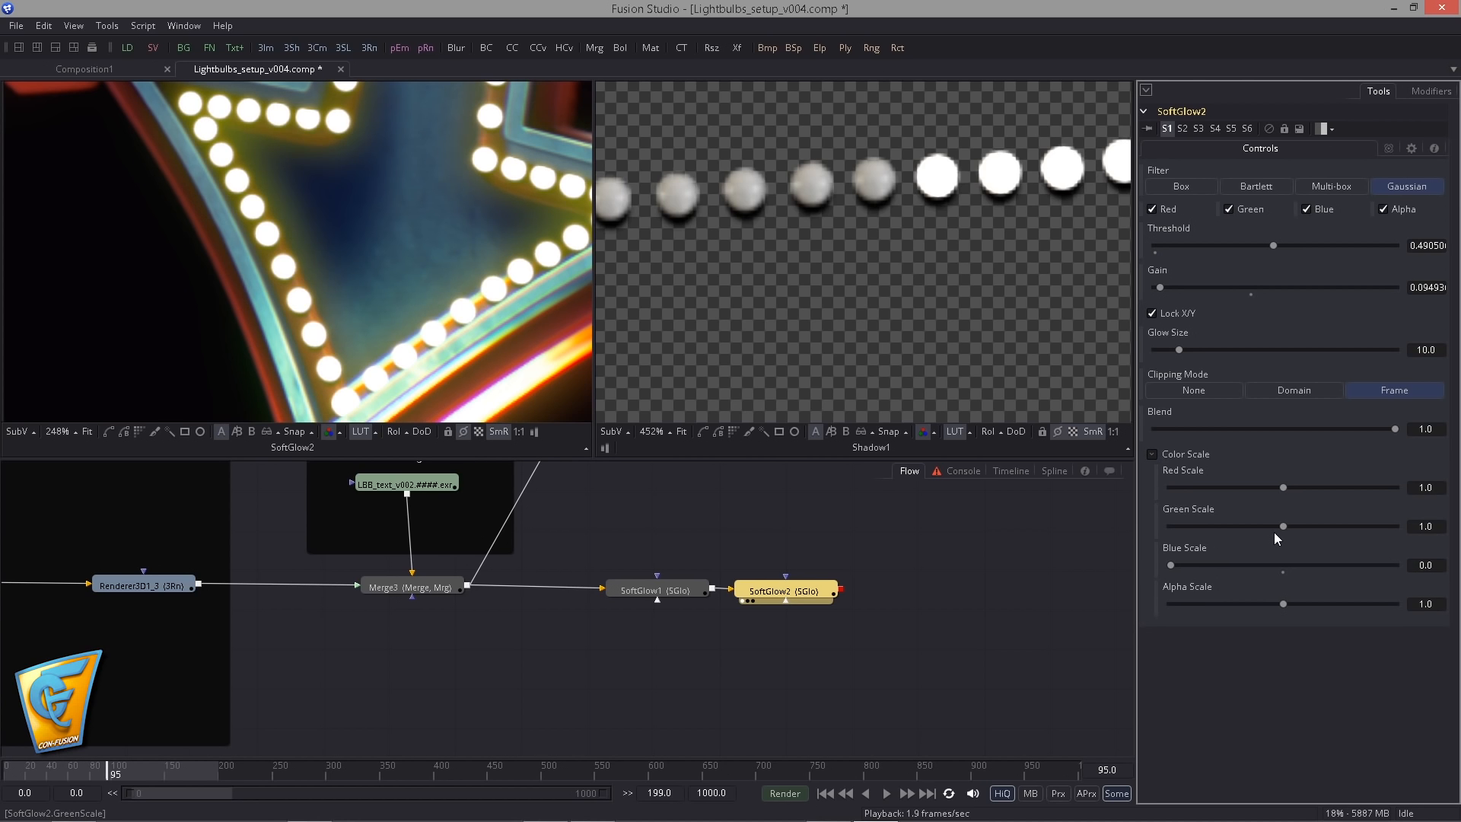
pyautogui.moveTo(1274, 531); pyautogui.dragTo(1214, 526)
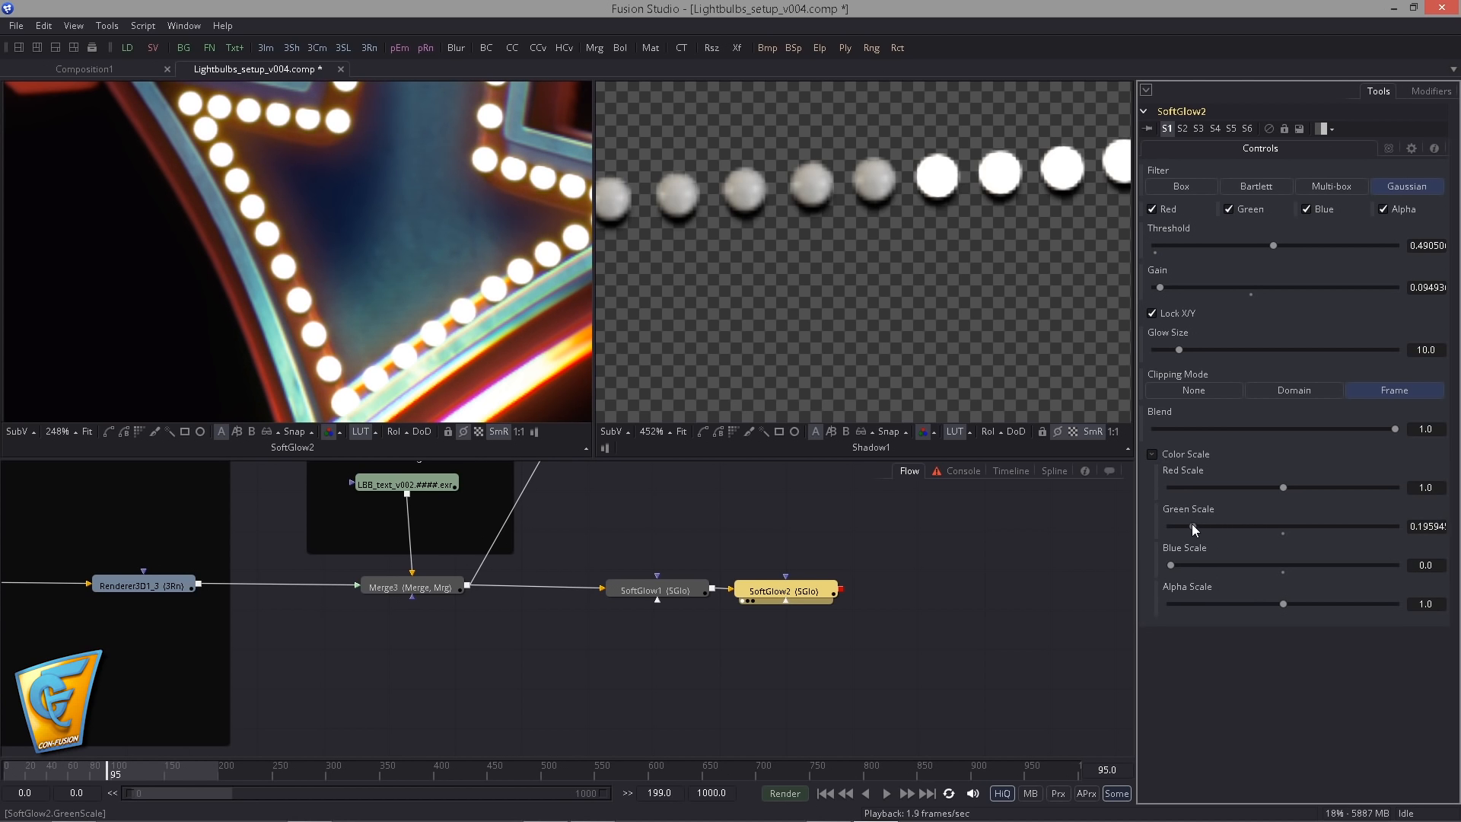
pyautogui.moveTo(414, 228); pyautogui.dragTo(420, 405)
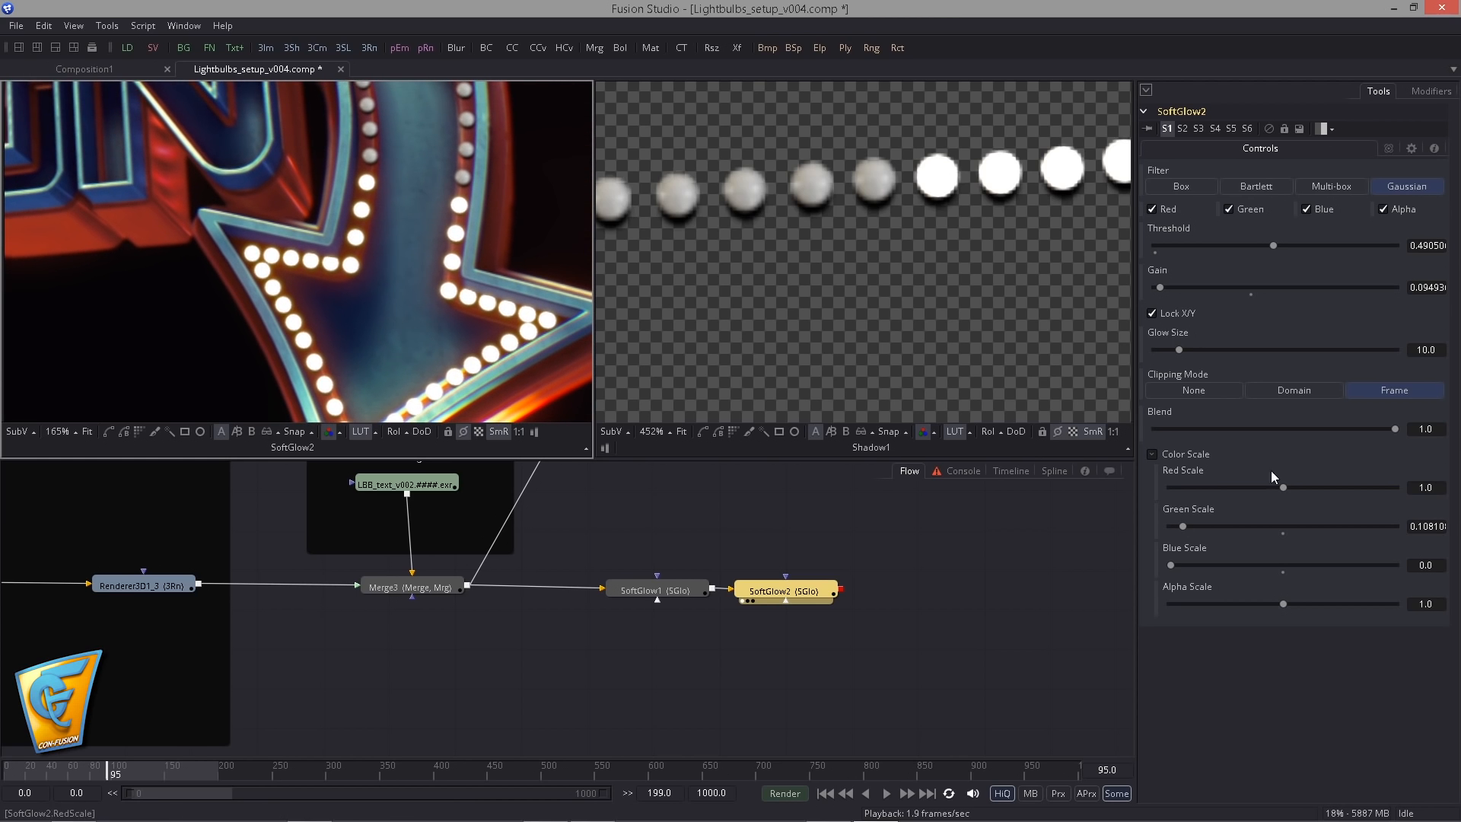
pyautogui.moveTo(1156, 290); pyautogui.dragTo(1161, 291)
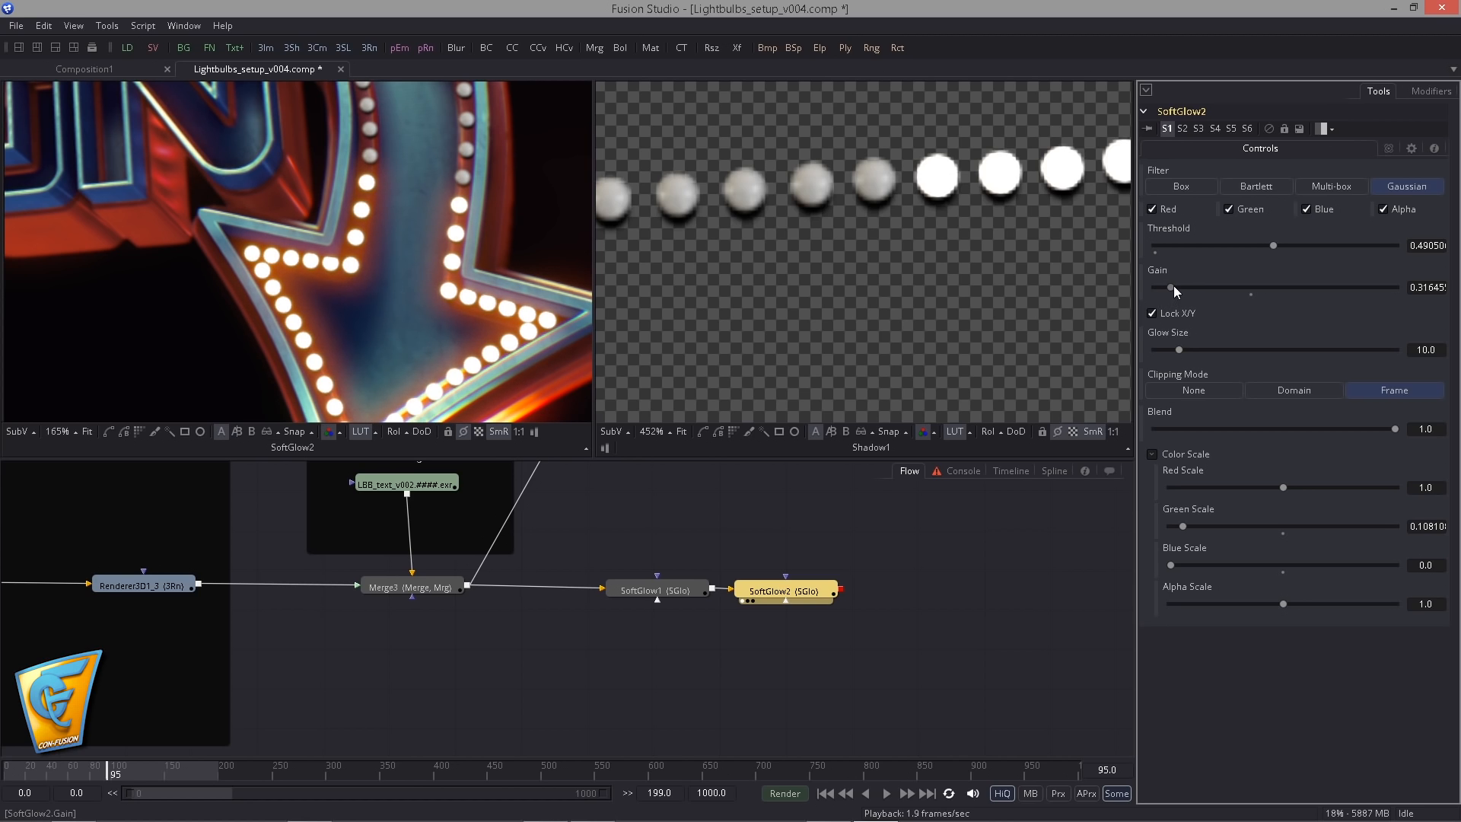
pyautogui.moveTo(181, 207); pyautogui.dragTo(311, 218)
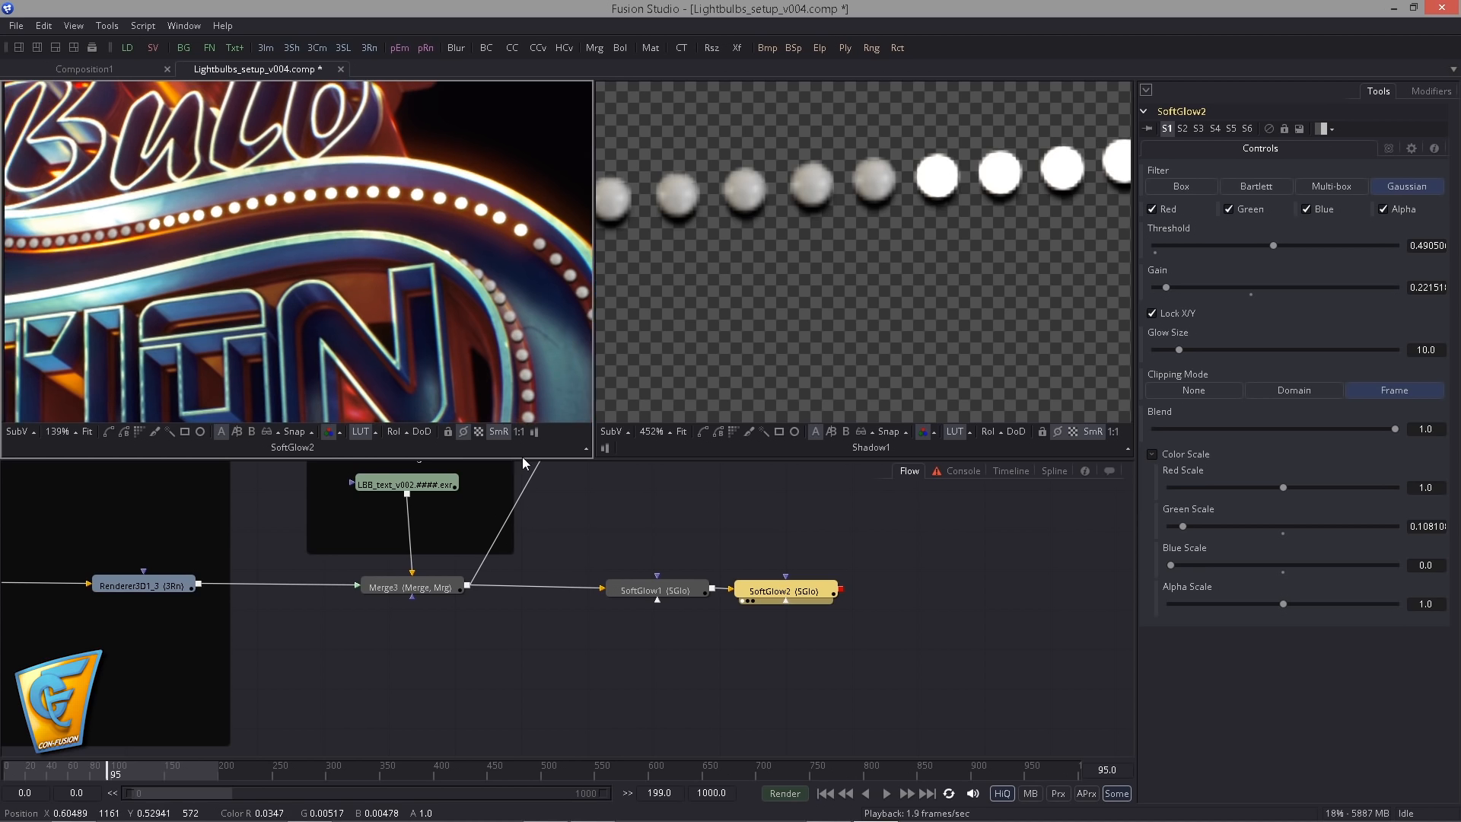
# - Paste a copy of SoftGlow2 and insert it between Shadow1 and ImagePlane3D1
pyautogui.moveTo(588, 644); pyautogui.dragTo(706, 598)
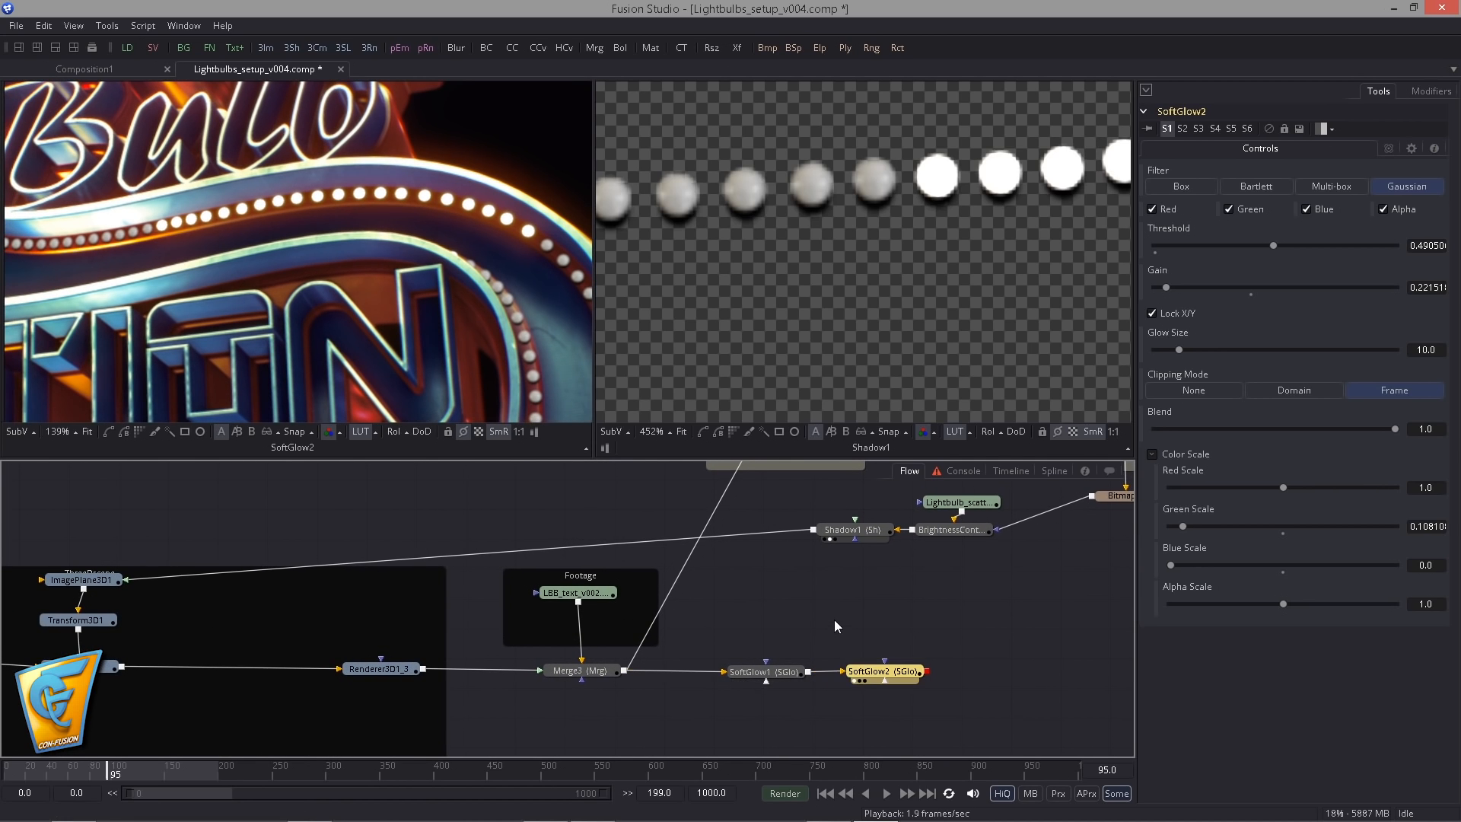
pyautogui.hotkey('ctrl', 'v')
pyautogui.moveTo(774, 584); pyautogui.dragTo(240, 507)
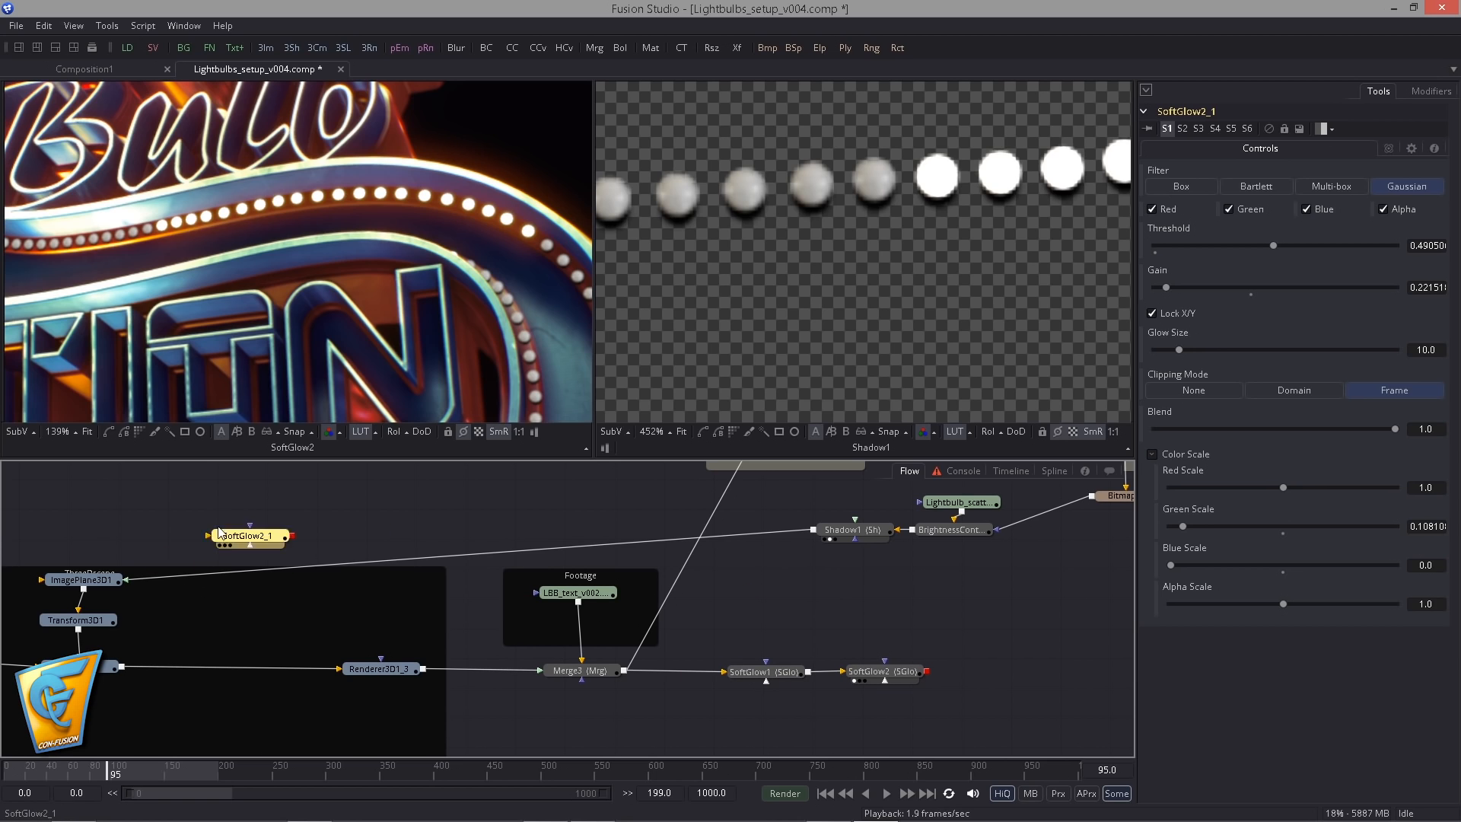
pyautogui.moveTo(781, 537); pyautogui.dragTo(787, 560)
pyautogui.moveTo(766, 639); pyautogui.dragTo(660, 674)
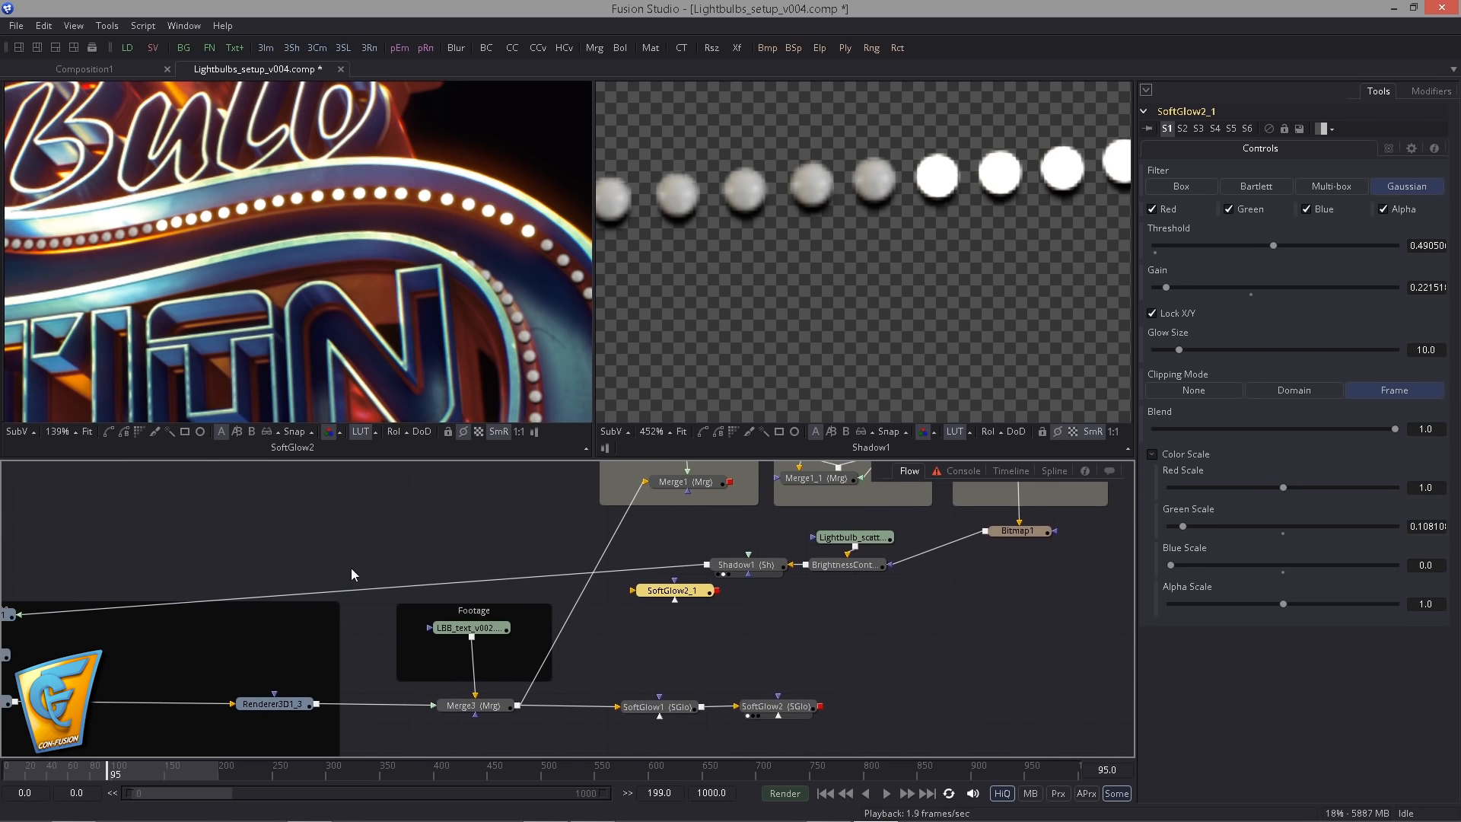
pyautogui.moveTo(351, 571); pyautogui.dragTo(540, 557)
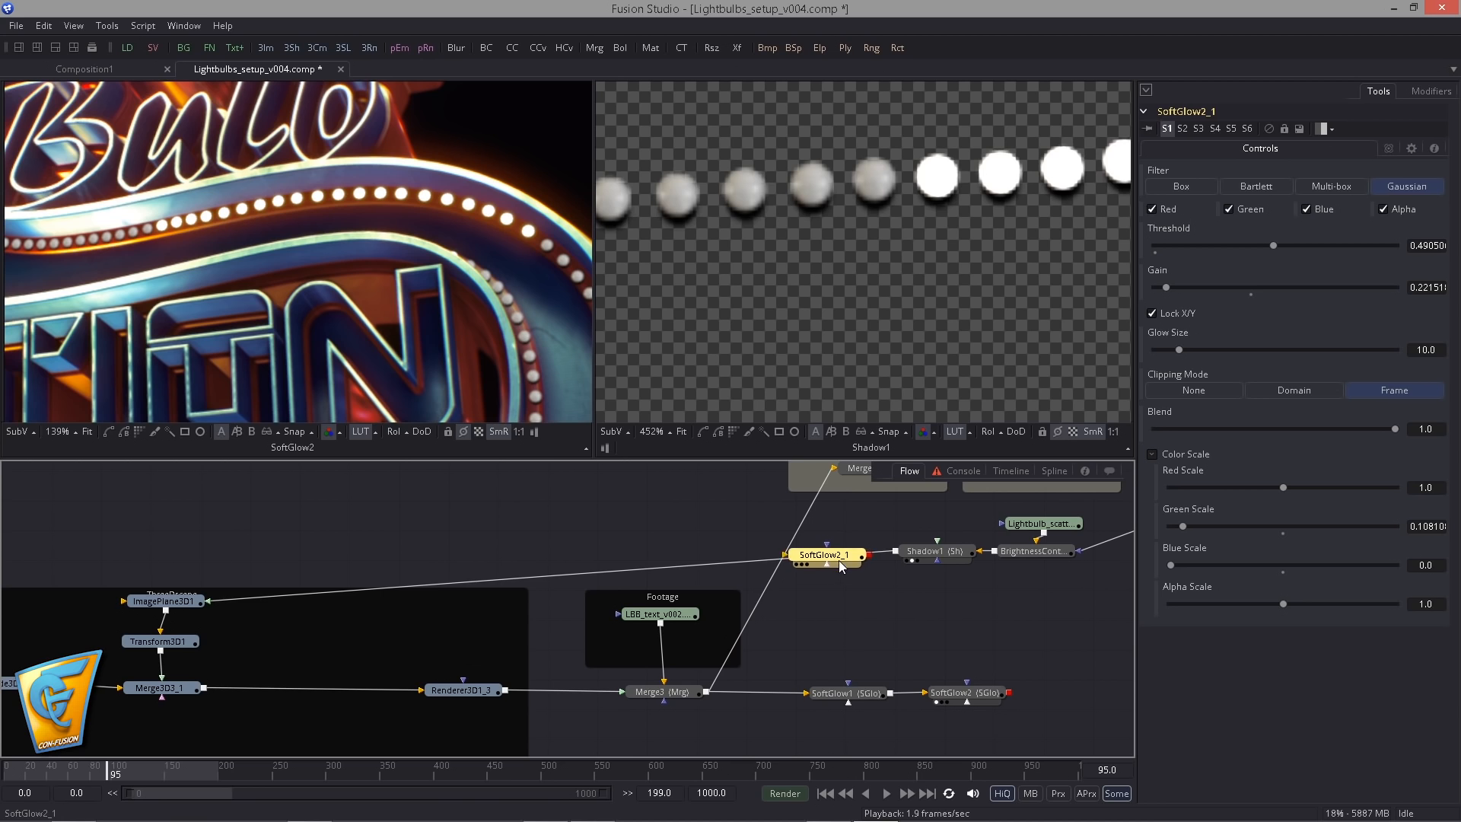
pyautogui.moveTo(838, 560); pyautogui.dragTo(832, 554)
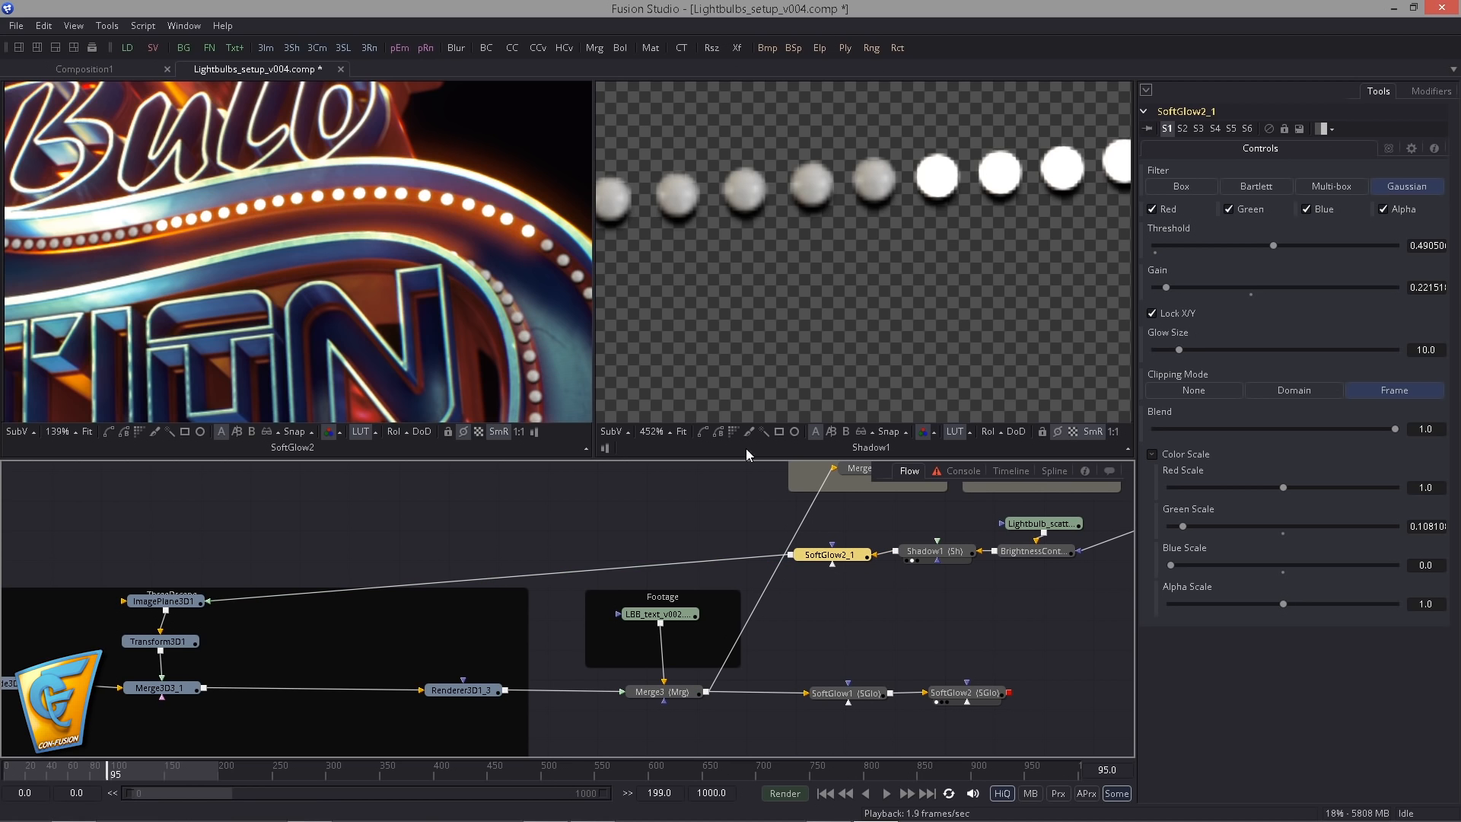
# - Check the glow on the arrow bulbs and set SoftGlow2_1's Green Scale to about 0.047, Glow Size to about 4.43 and Gain to 0
pyautogui.moveTo(312, 279); pyautogui.dragTo(209, 280)
pyautogui.scroll(-4, 306, 277)
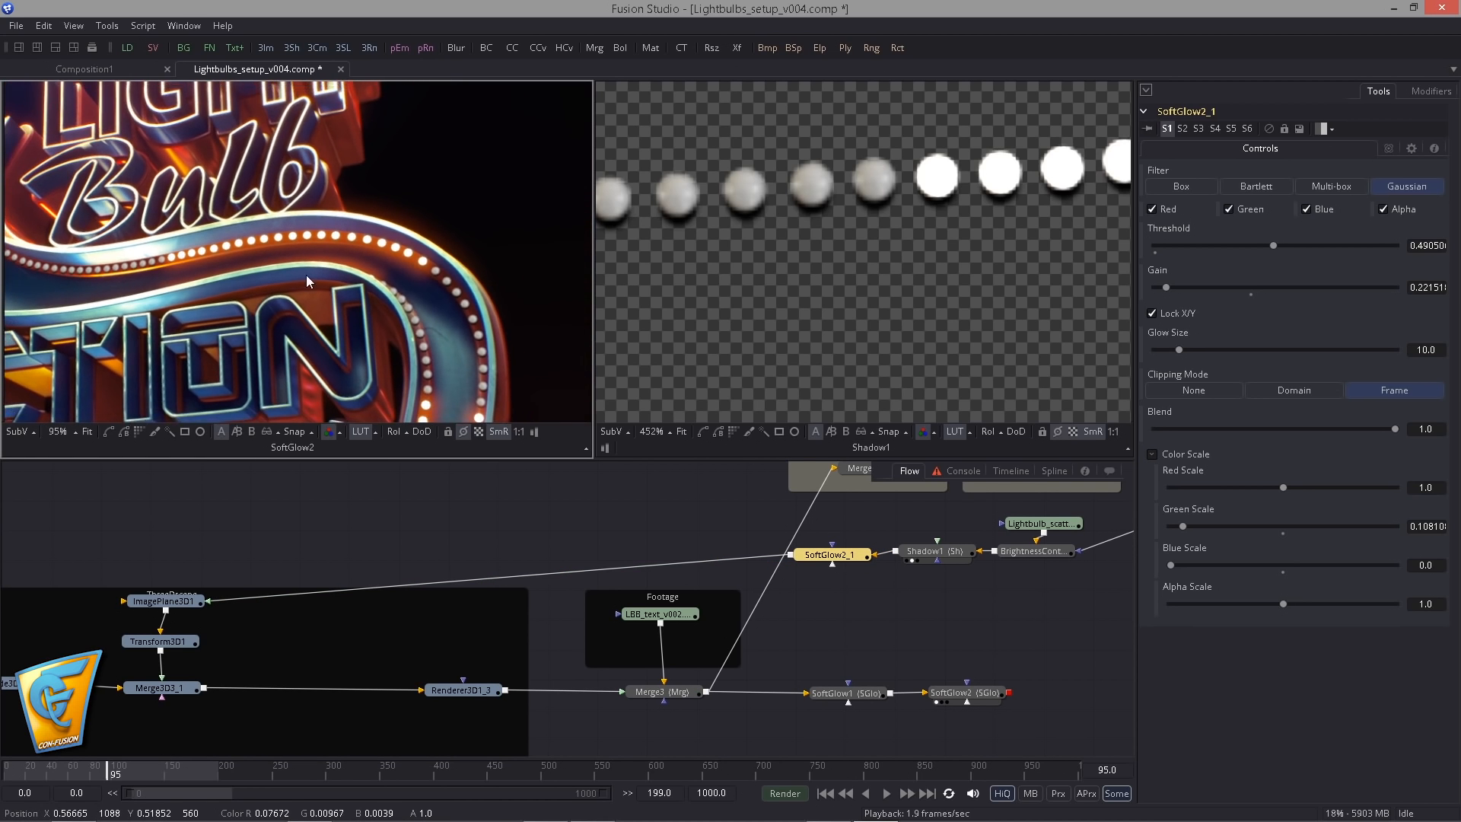
pyautogui.moveTo(305, 276); pyautogui.dragTo(300, 213)
pyautogui.scroll(-2, 336, 272)
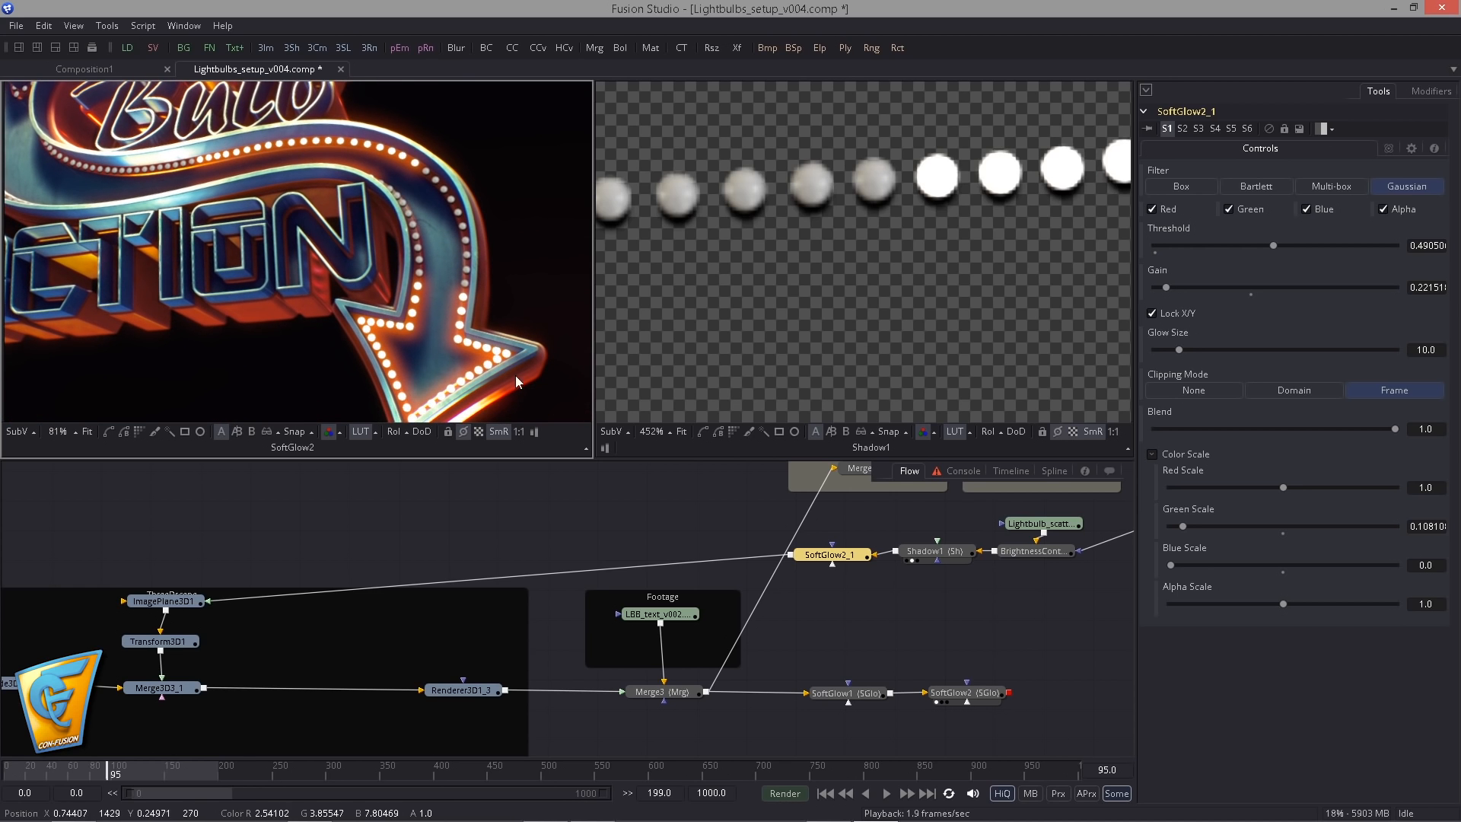
pyautogui.scroll(5, 514, 376)
pyautogui.moveTo(455, 343); pyautogui.dragTo(414, 235)
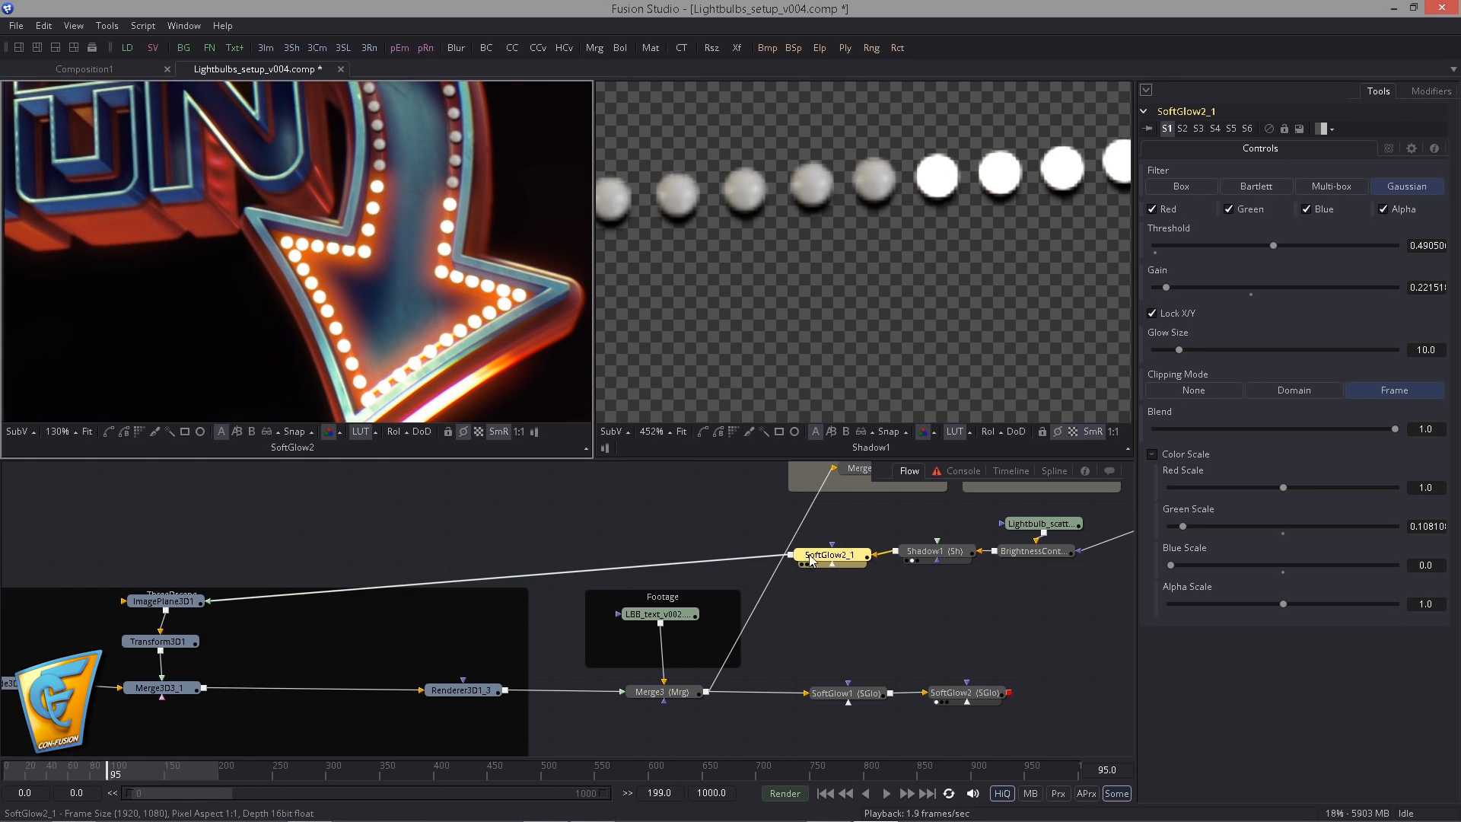
pyautogui.moveTo(811, 560); pyautogui.dragTo(800, 559)
pyautogui.moveTo(1165, 288); pyautogui.dragTo(1162, 288)
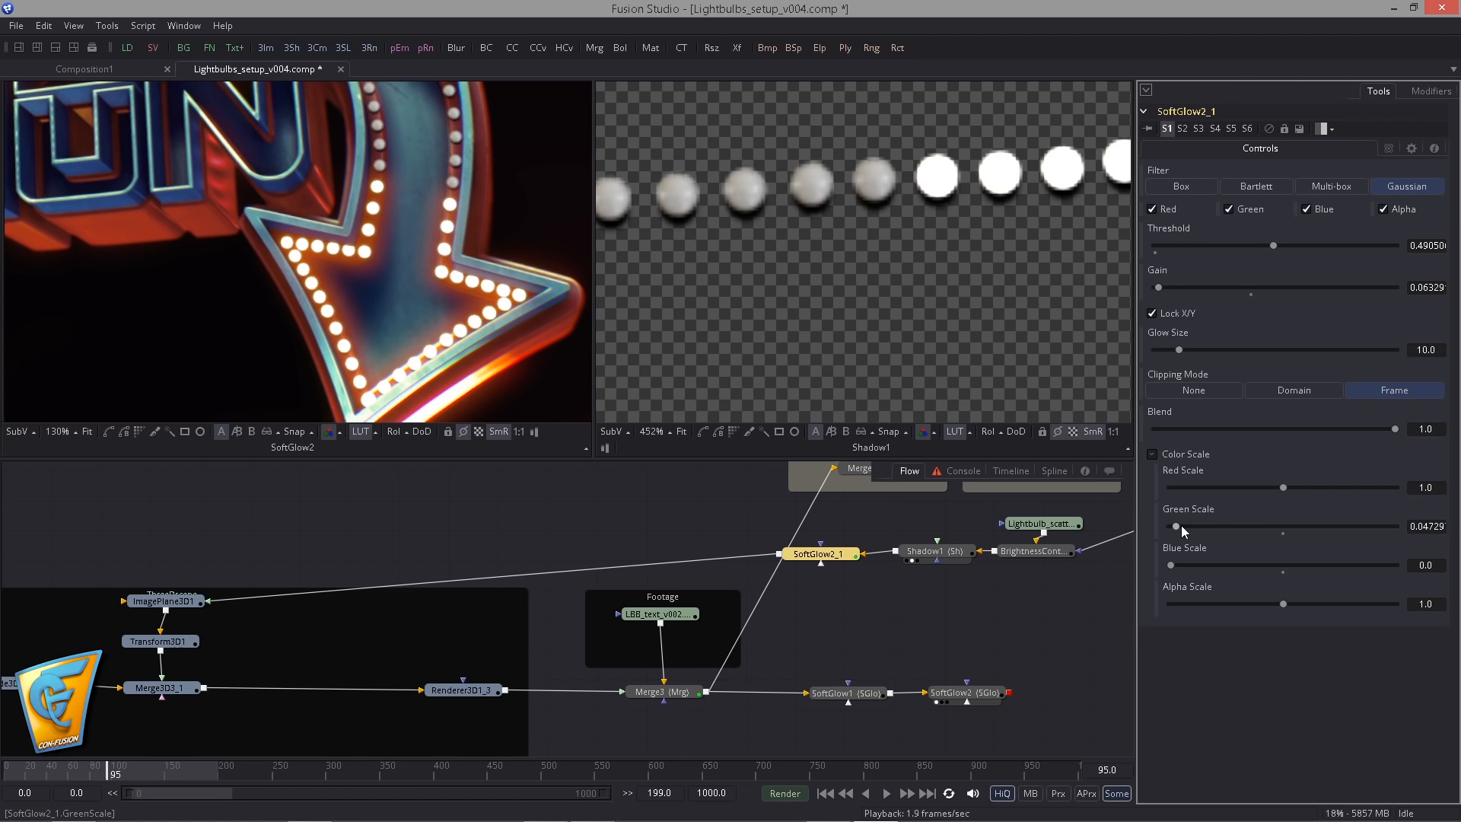
pyautogui.moveTo(1189, 349); pyautogui.dragTo(1175, 349)
pyautogui.moveTo(1161, 290); pyautogui.dragTo(1150, 291)
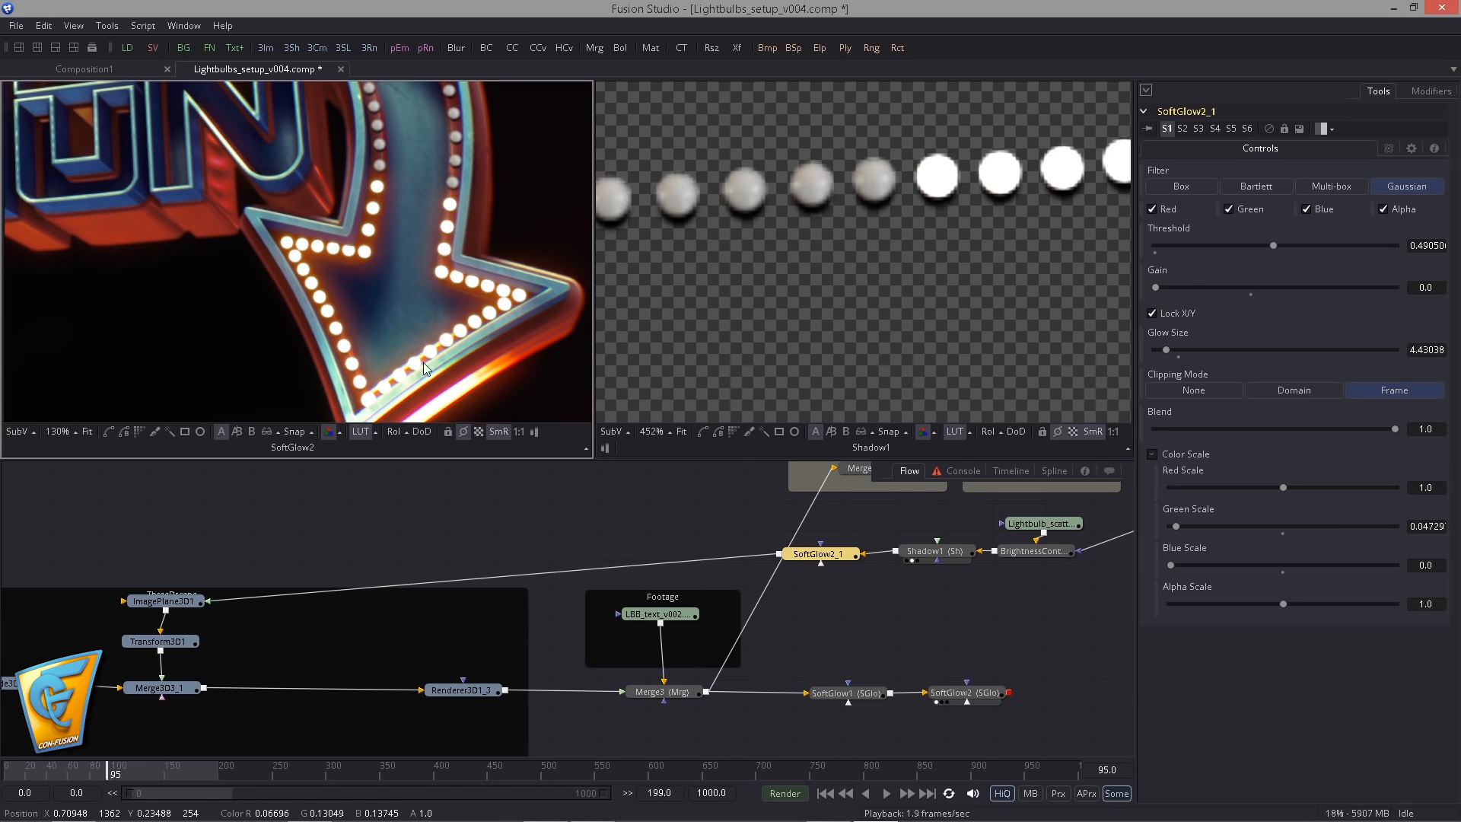
# - Set SoftGlow2_1's Gain to about 0.158 and Glow Size to about 5.38 while viewing the bulbs on the arrow's curve
pyautogui.moveTo(183, 171); pyautogui.dragTo(292, 316)
pyautogui.scroll(2, 398, 287)
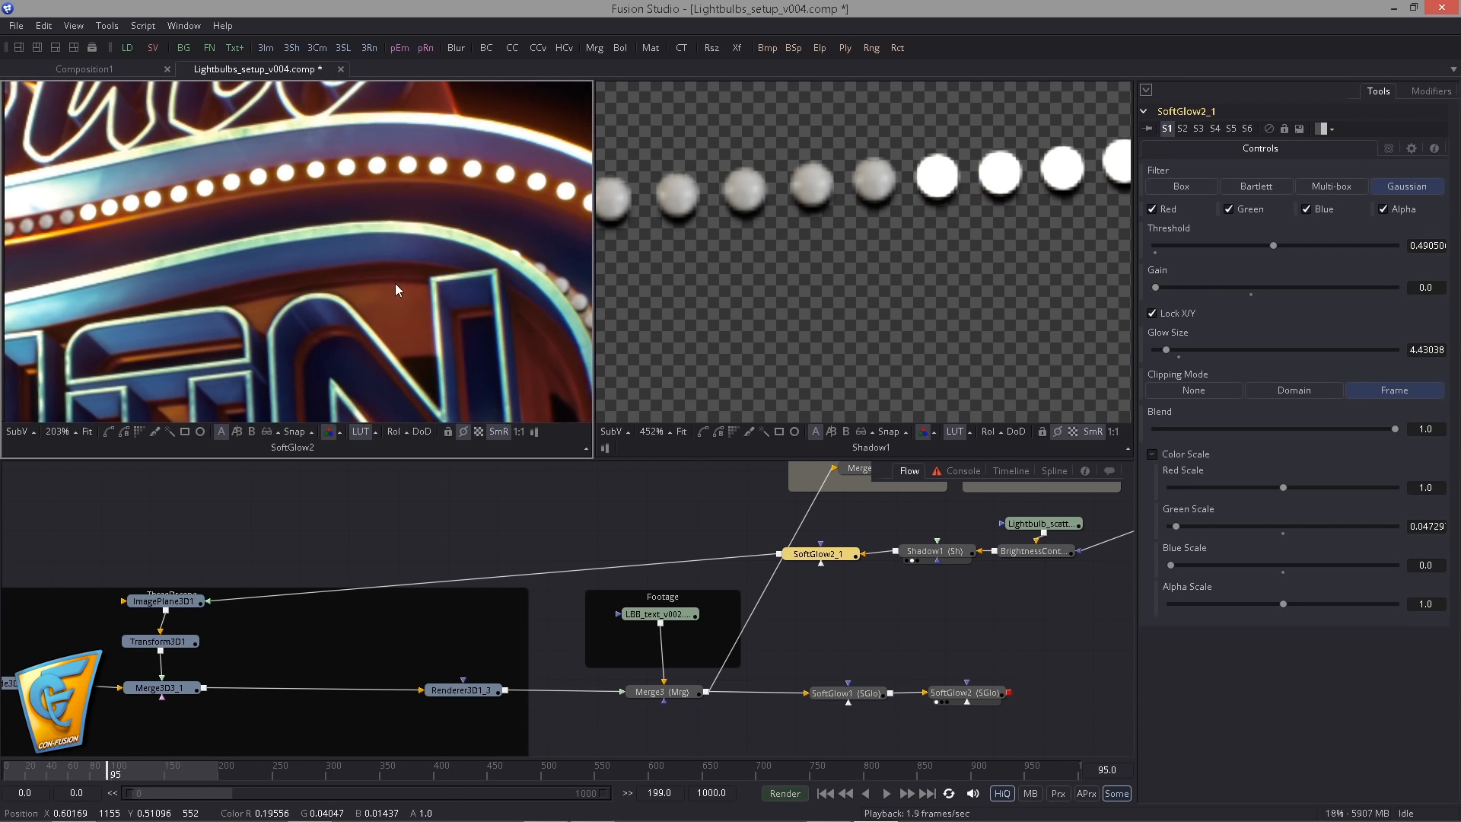
pyautogui.moveTo(1154, 293); pyautogui.dragTo(1162, 296)
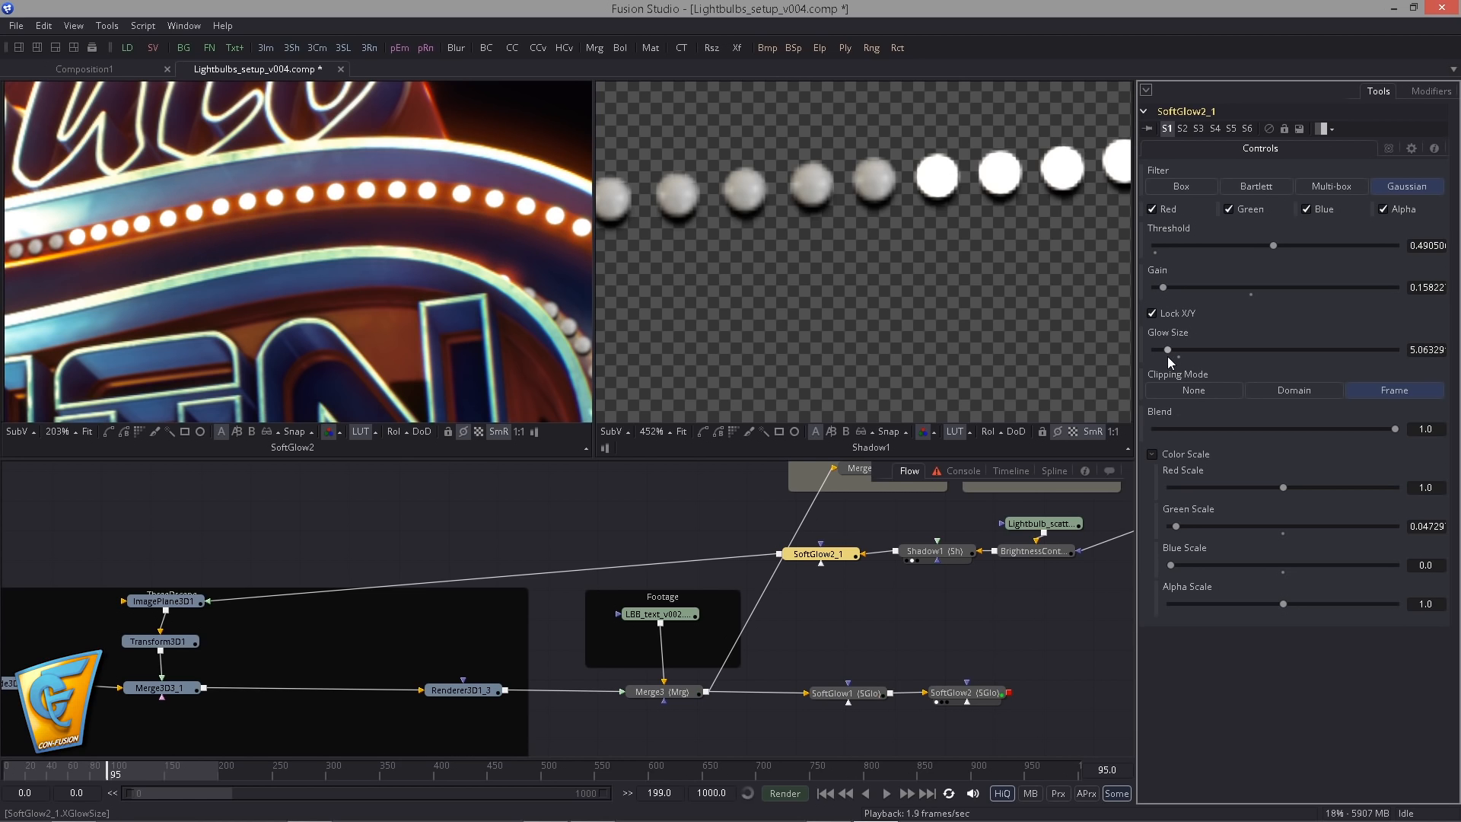
pyautogui.moveTo(1170, 352); pyautogui.dragTo(1172, 350)
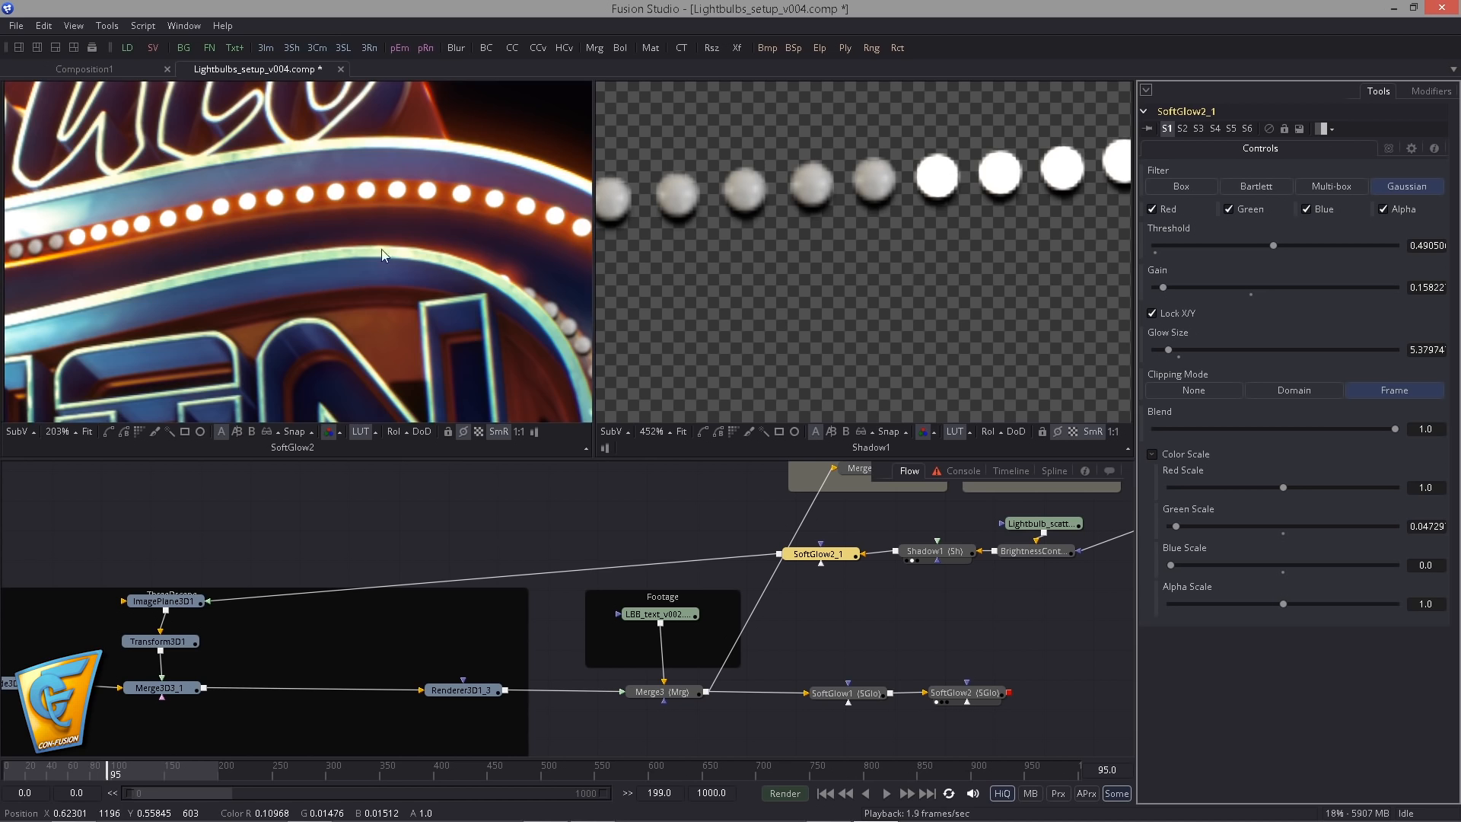
# - Frame the whole sign in the SoftGlow2 viewer and play the comp from frame 0
pyautogui.scroll(-10, 385, 255)
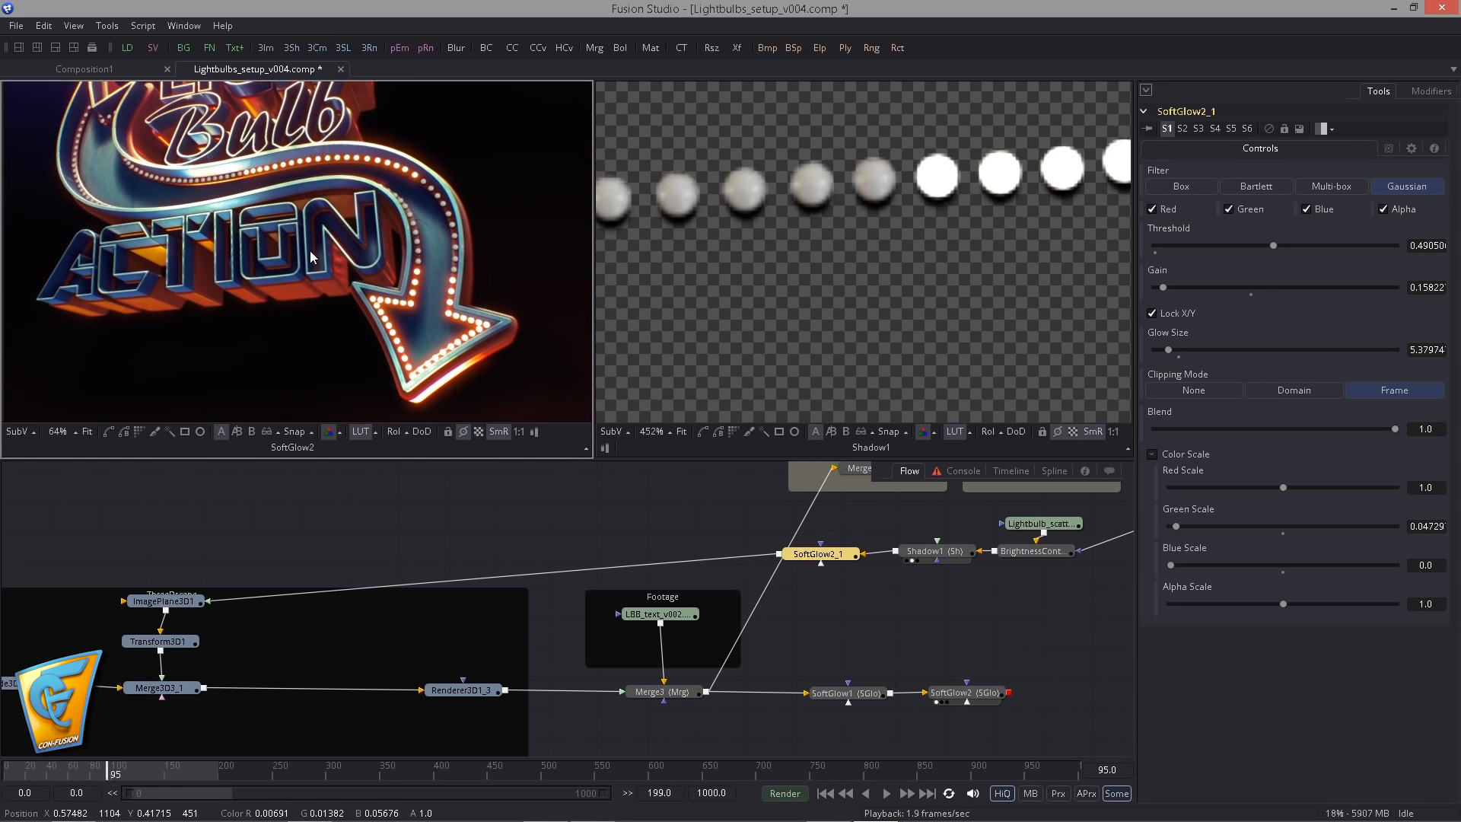
pyautogui.moveTo(311, 252); pyautogui.dragTo(324, 292)
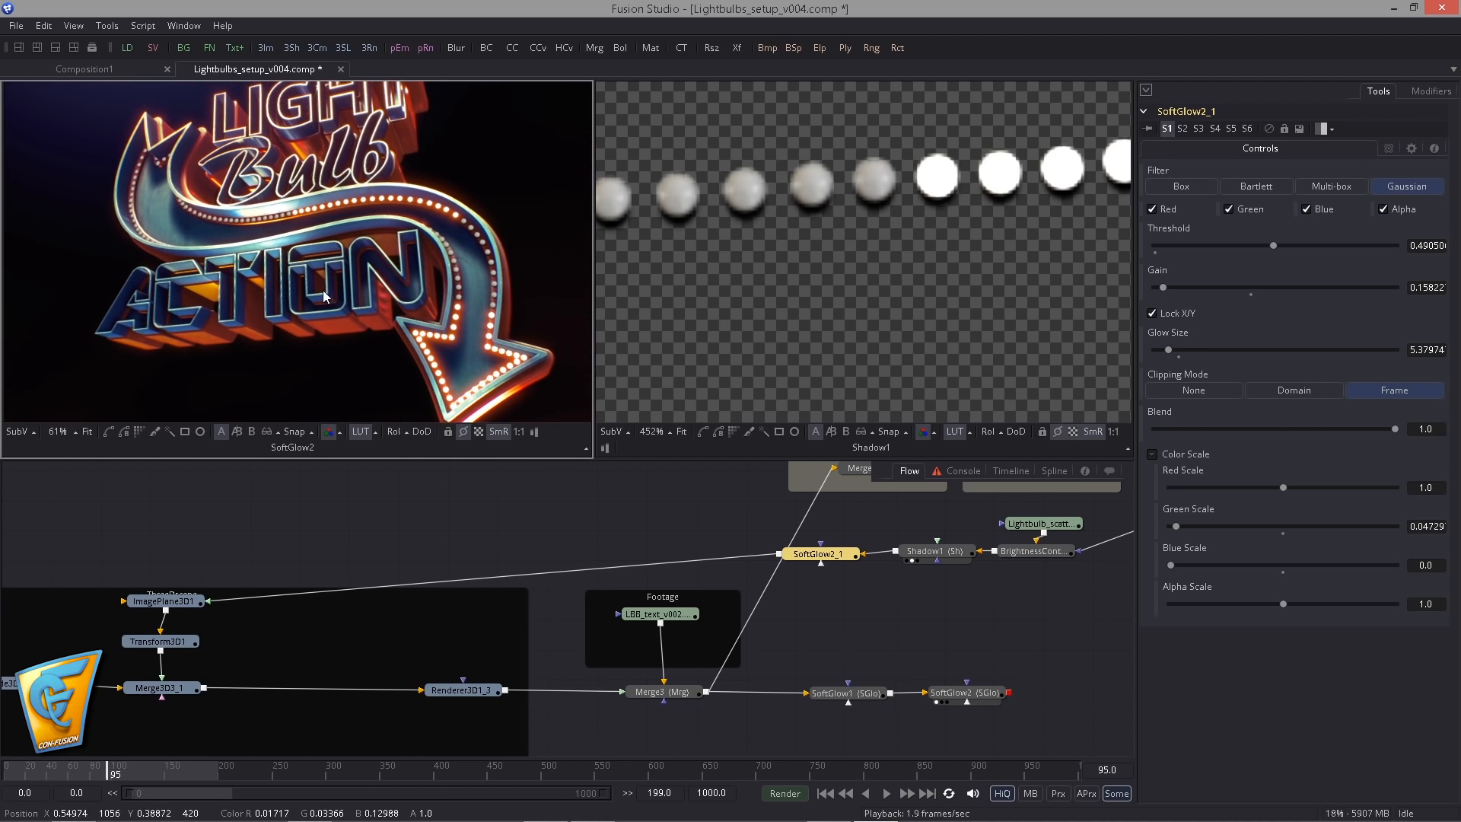
pyautogui.moveTo(177, 253); pyautogui.dragTo(187, 255)
pyautogui.moveTo(777, 642); pyautogui.dragTo(491, 592)
pyautogui.moveTo(629, 616); pyautogui.dragTo(607, 586)
pyautogui.click(824, 795)
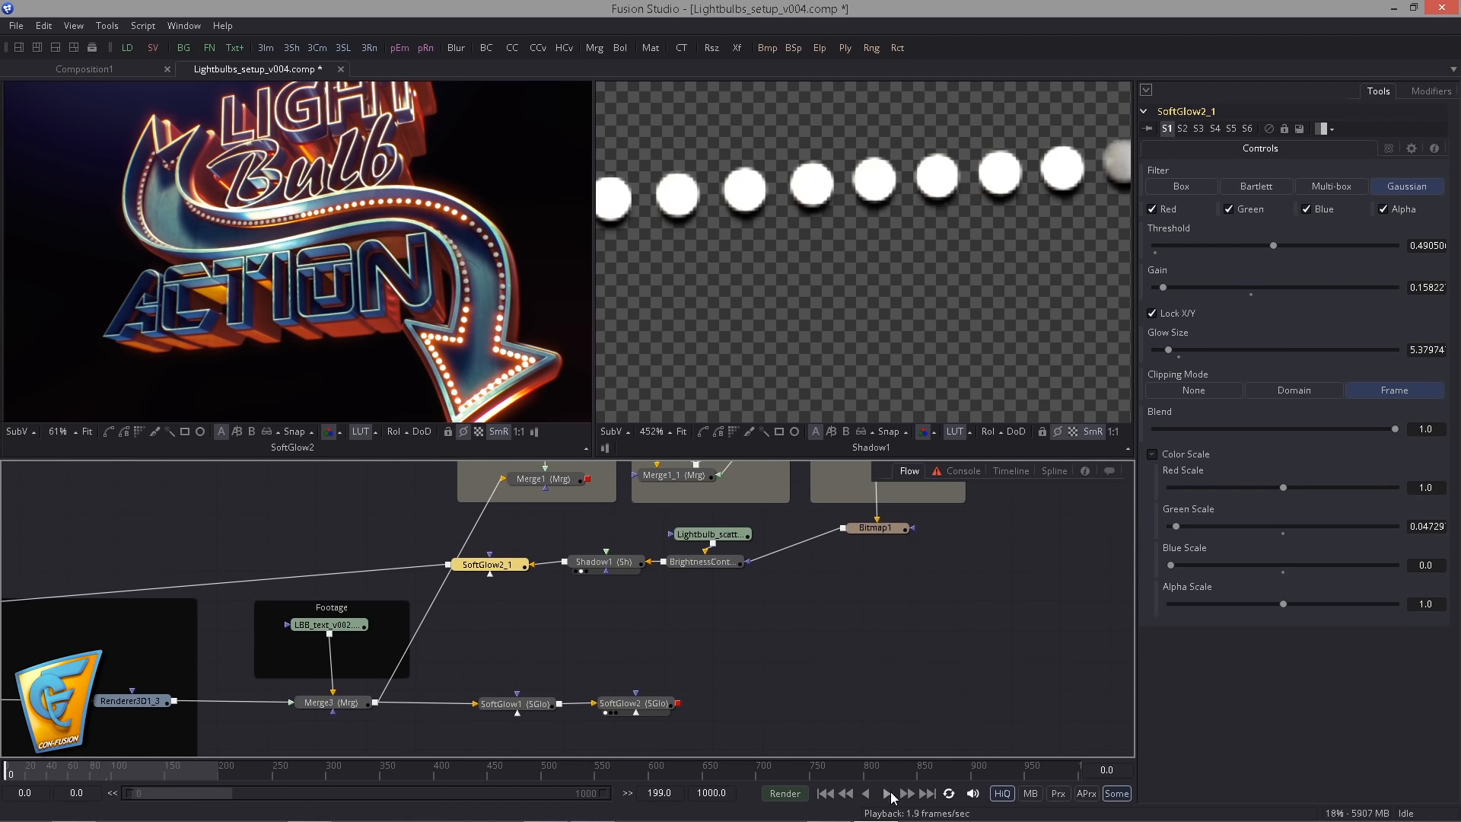
pyautogui.click(680, 572)
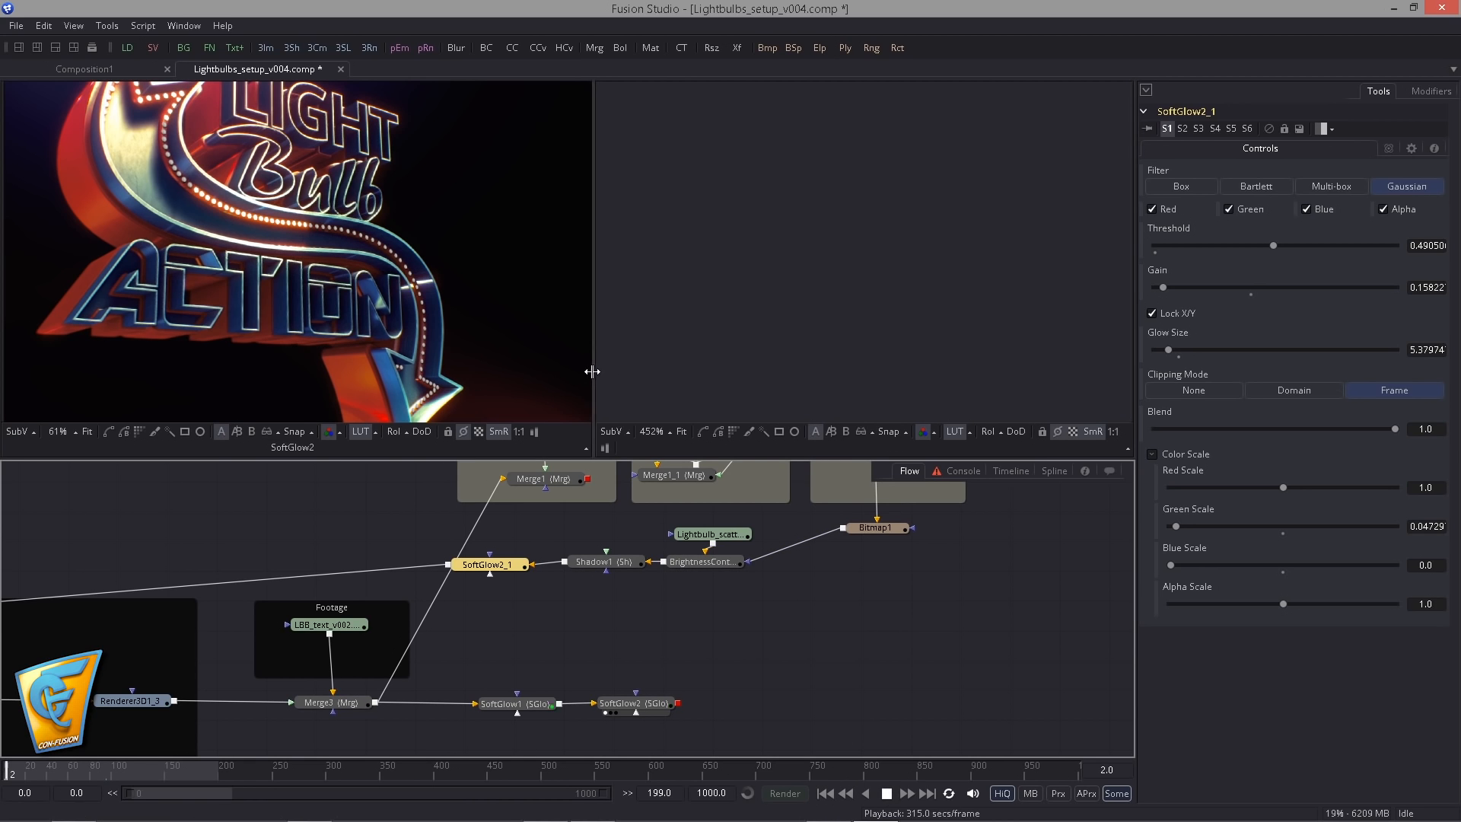
# - Enlarge the viewer showing SoftGlow2 in both width and height
pyautogui.moveTo(592, 371); pyautogui.dragTo(726, 371)
pyautogui.click(604, 461)
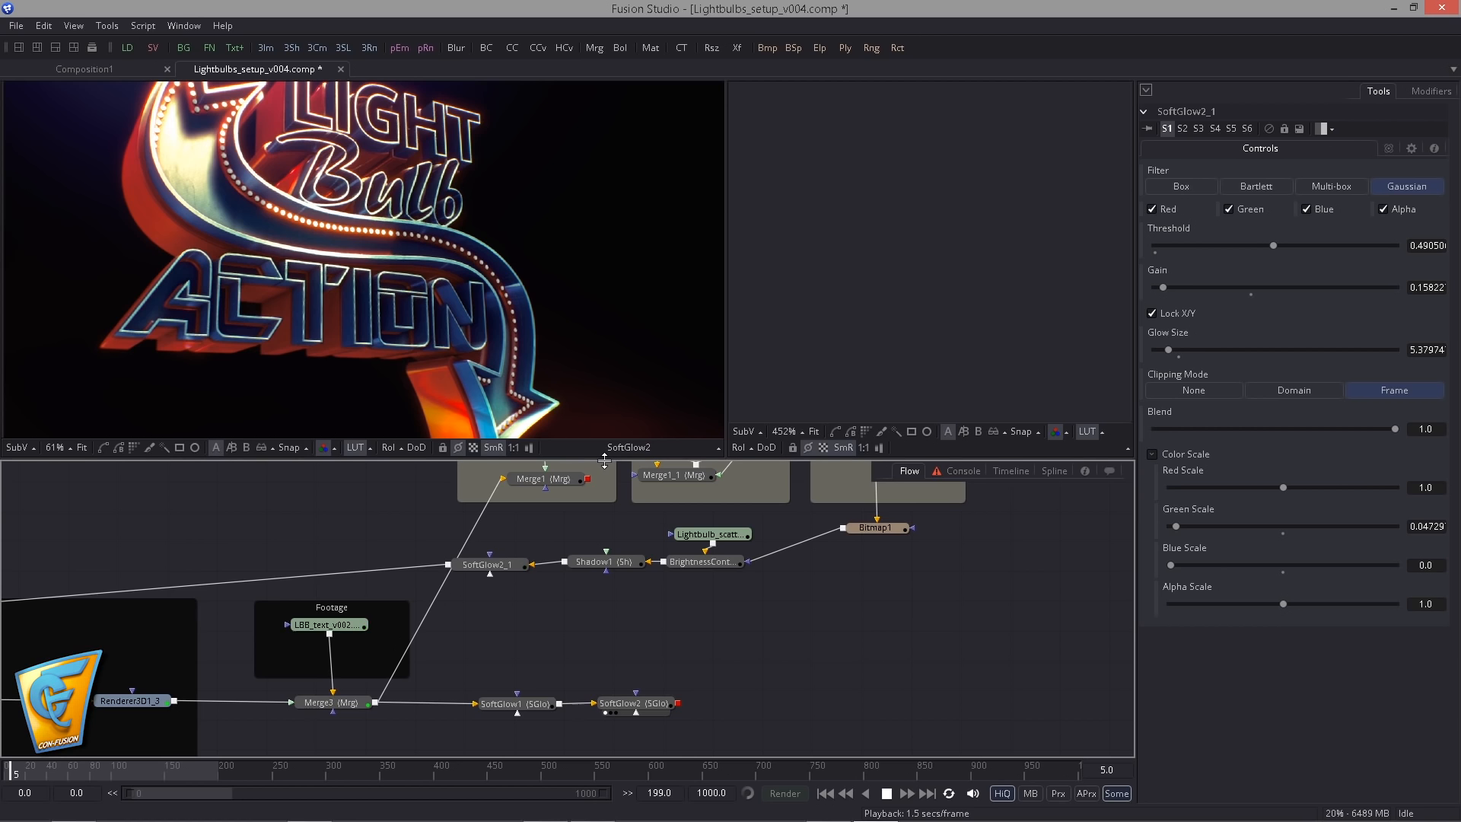
pyautogui.moveTo(604, 462); pyautogui.dragTo(624, 531)
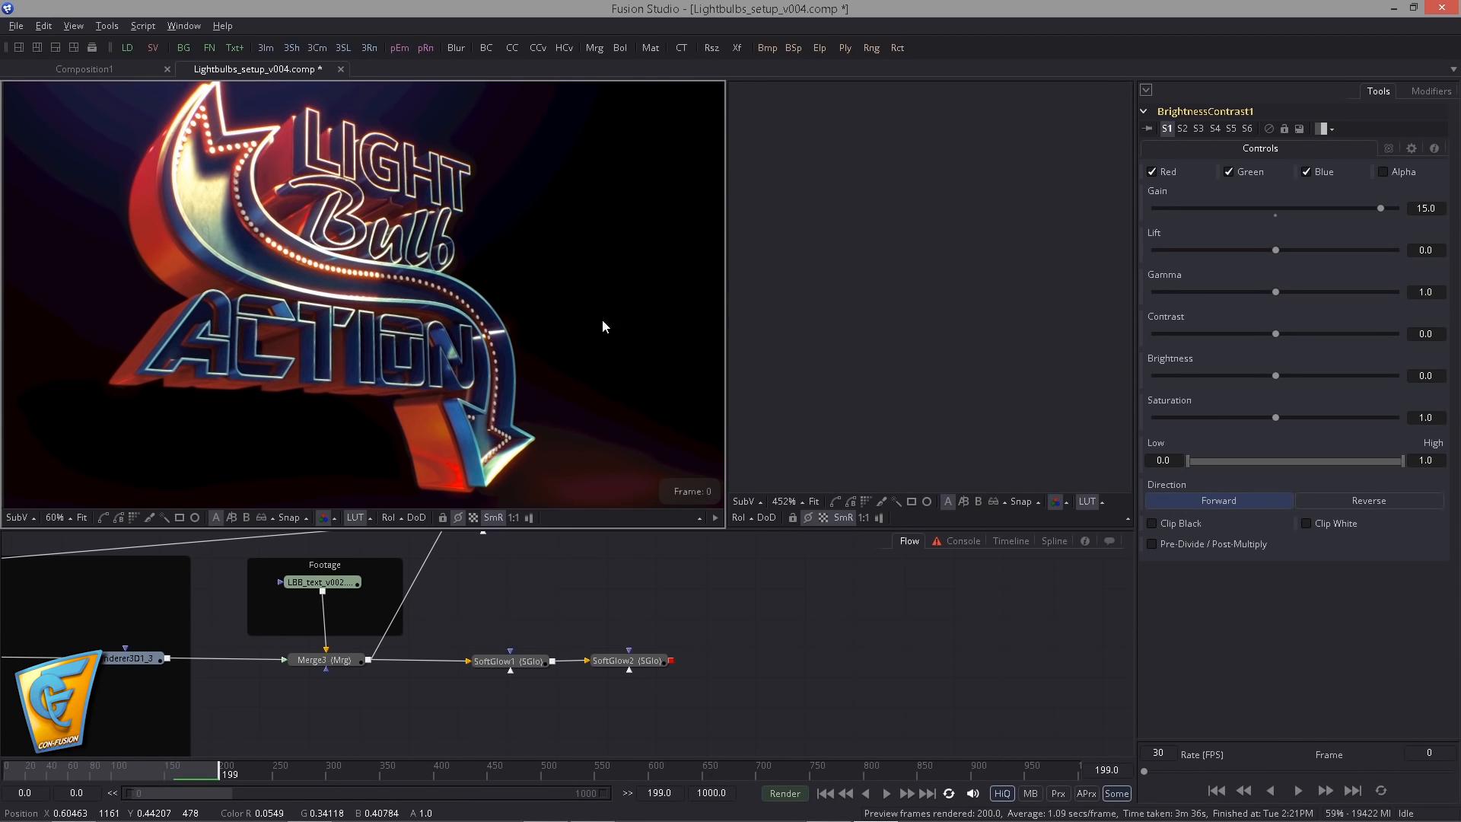
# - Play the rendered preview in a further enlarged viewer with the whole frame visible, looping it back and forth
pyautogui.click(714, 519)
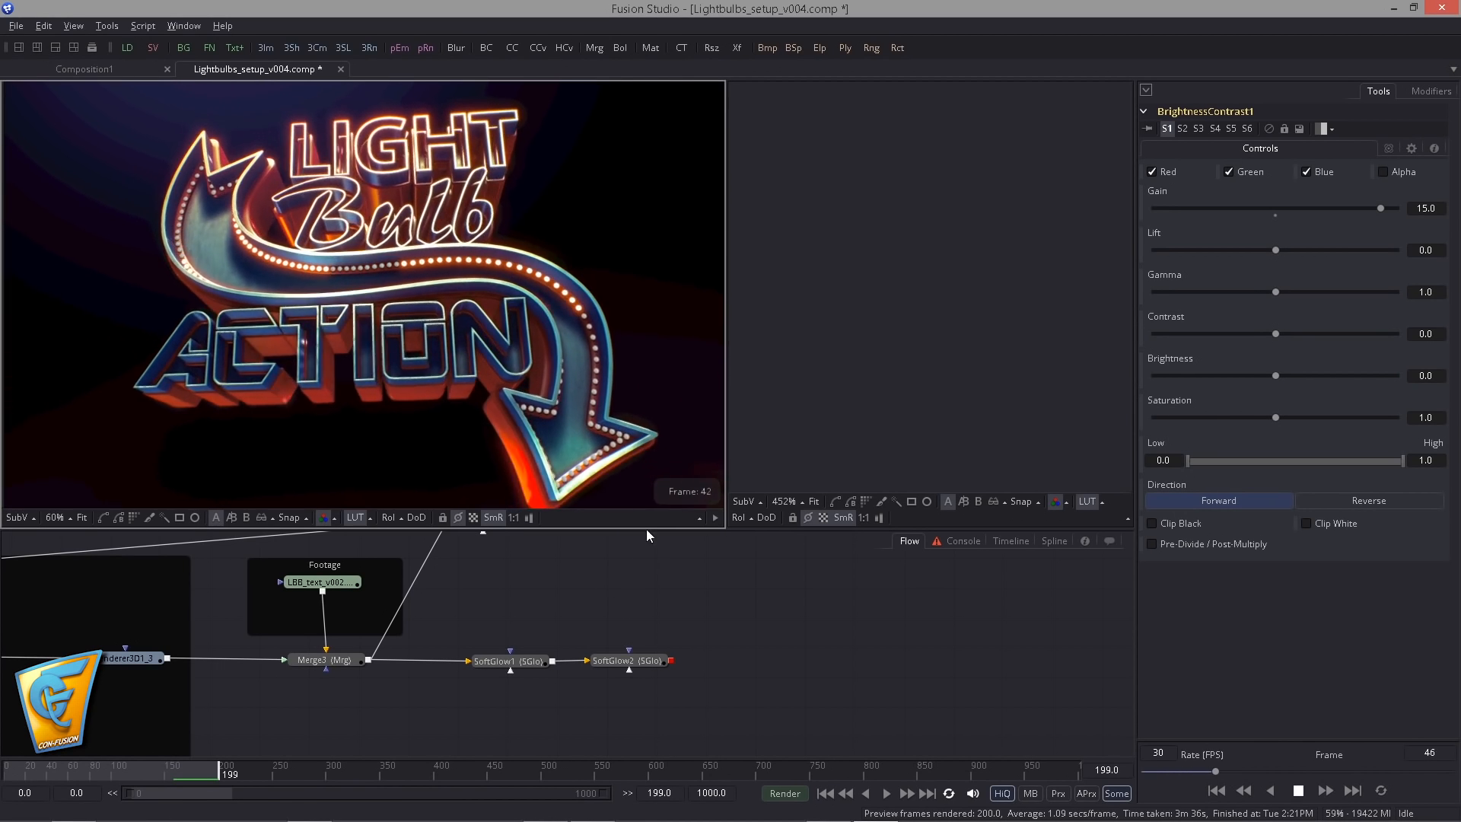
pyautogui.moveTo(727, 457); pyautogui.dragTo(980, 461)
pyautogui.moveTo(764, 529); pyautogui.dragTo(764, 696)
pyautogui.moveTo(597, 406); pyautogui.dragTo(465, 489)
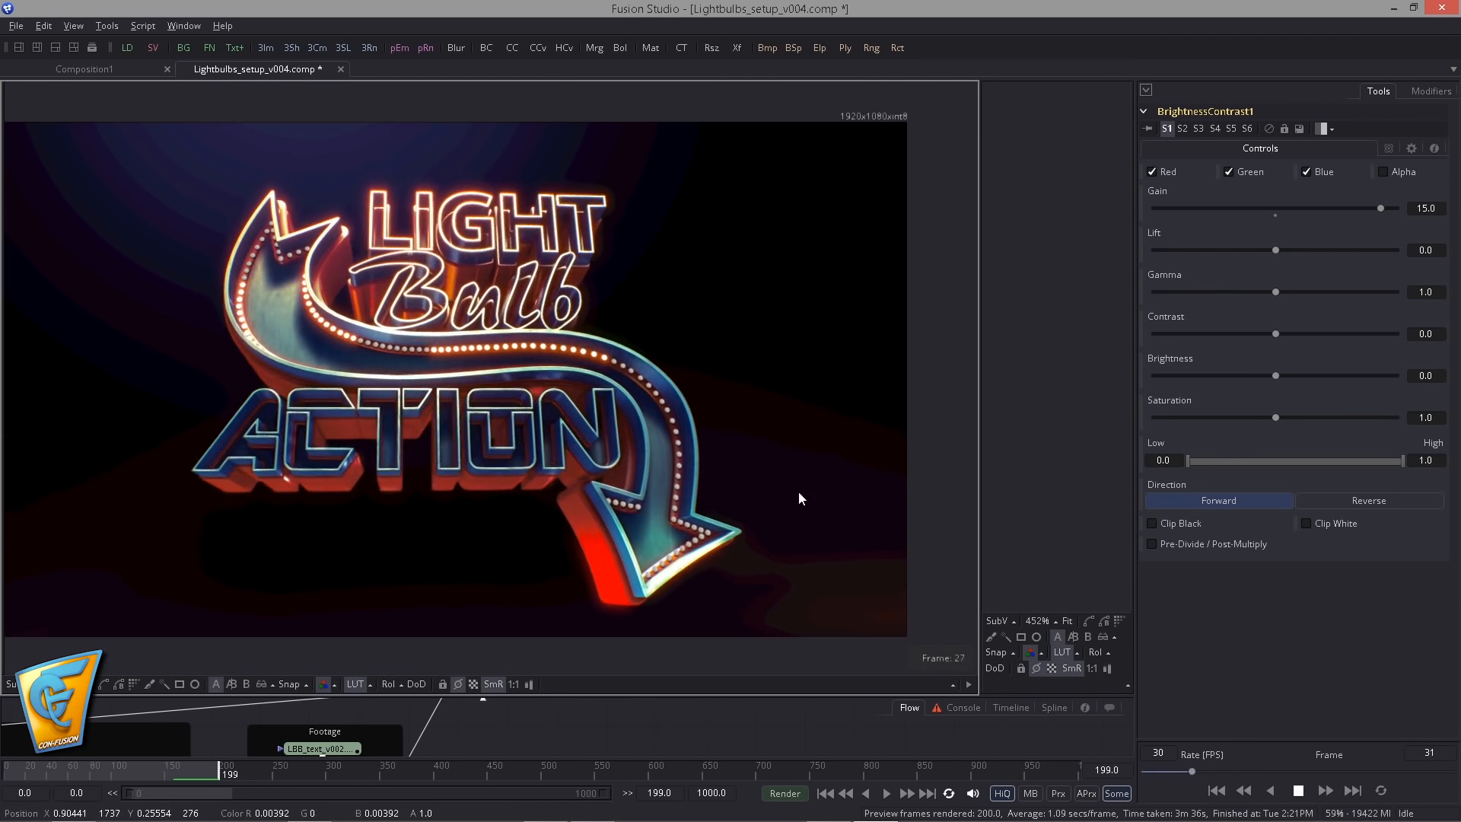
pyautogui.rightClick(729, 466)
pyautogui.click(769, 392)
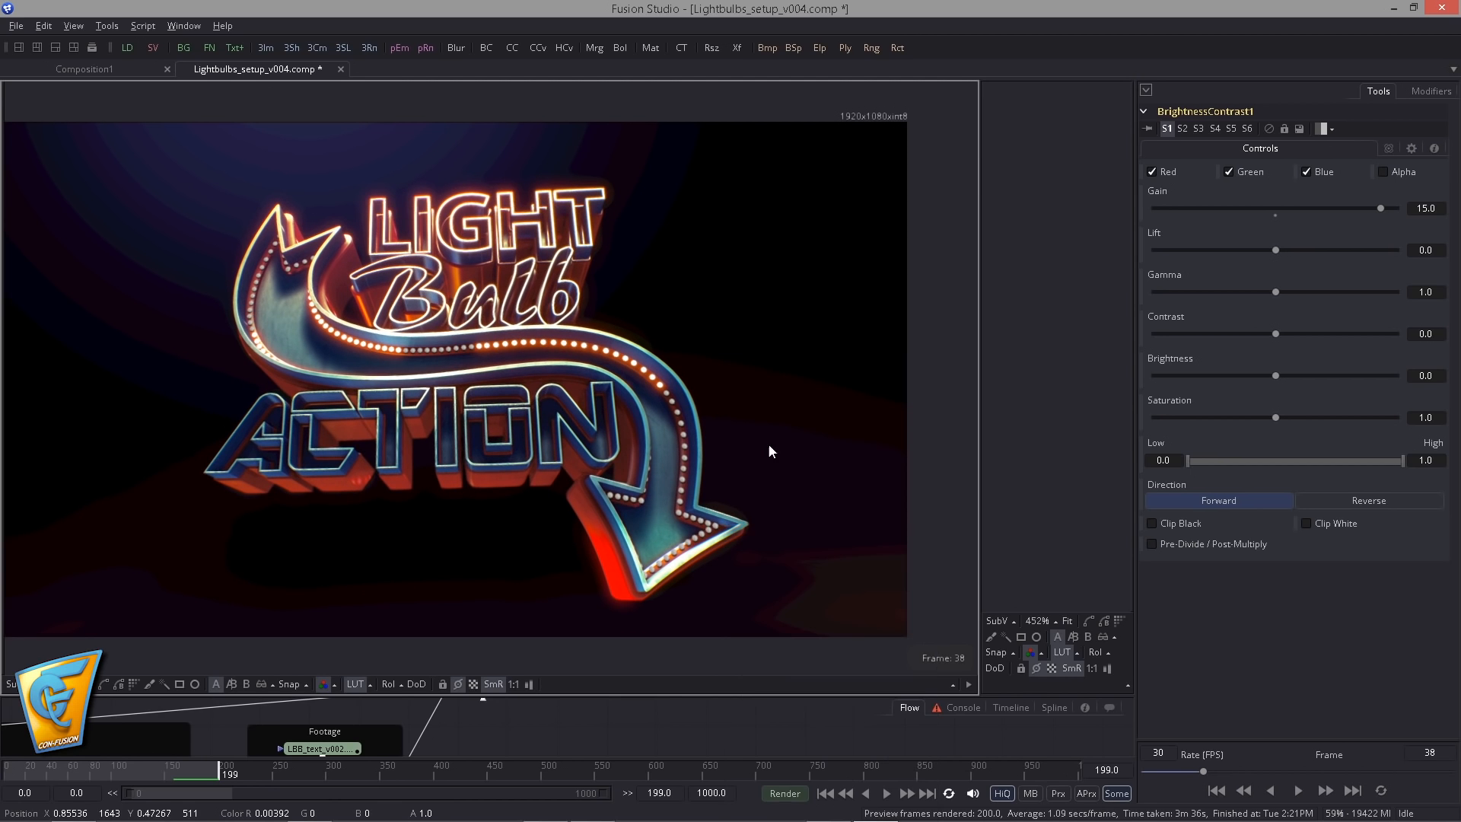
pyautogui.rightClick(716, 454)
pyautogui.click(752, 9)
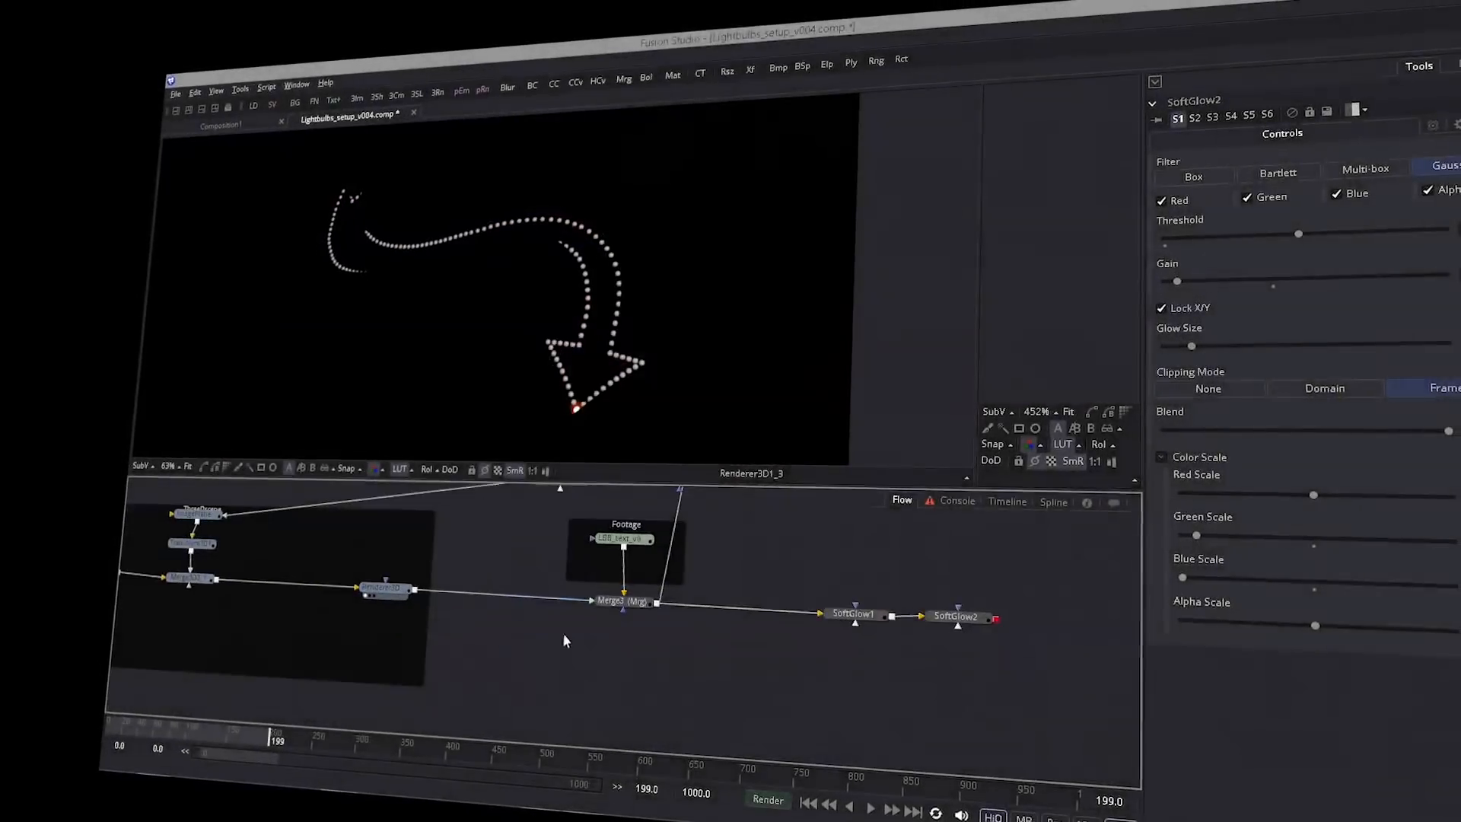
# - Branch a Highlight from Renderer3D1_3 and insert an ErodeDilate before it with Amount about -0.0017
pyautogui.hotkey('ctrl', 'space')
pyautogui.press('Return')
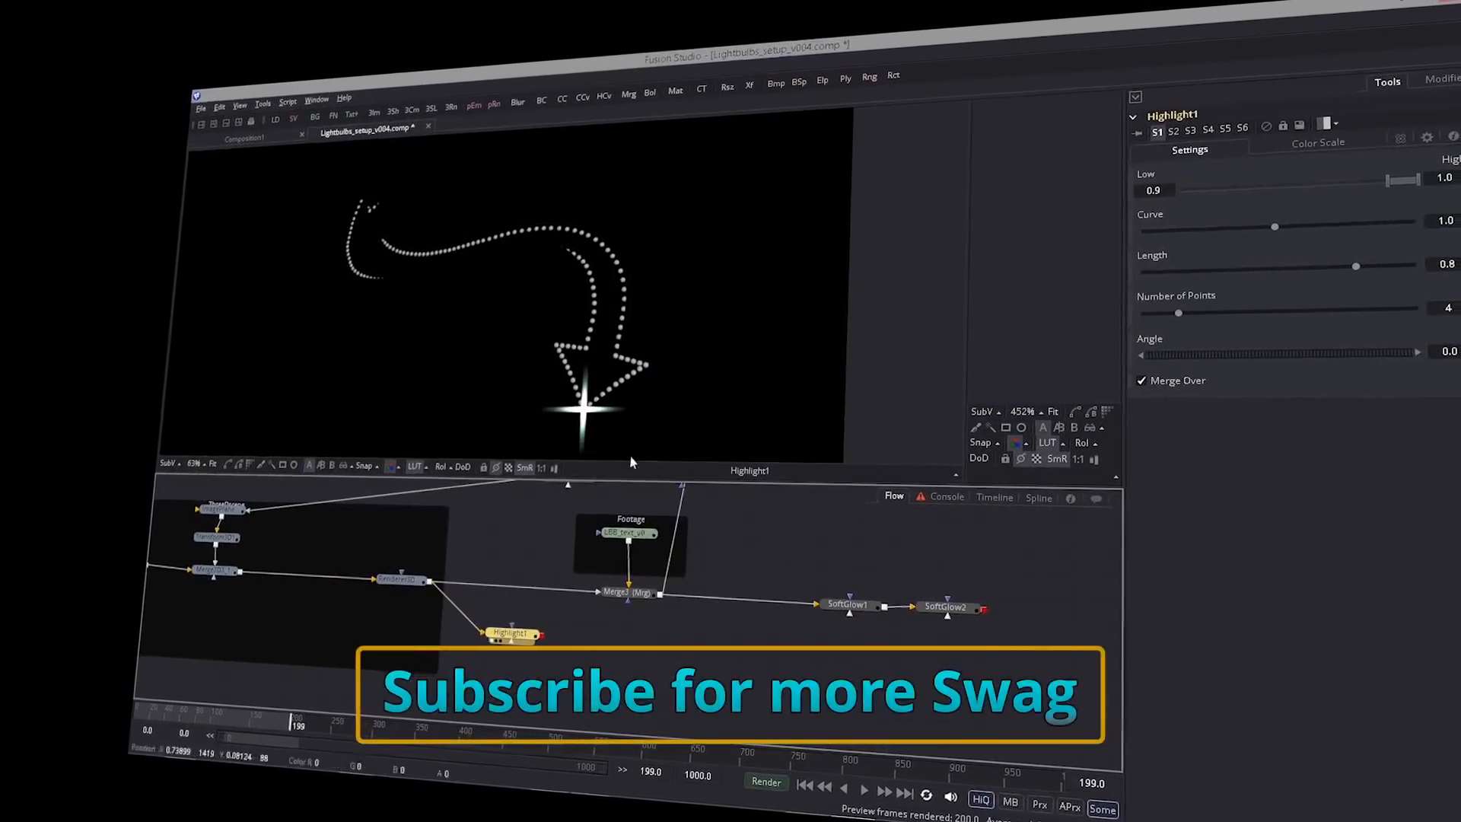
pyautogui.scroll(-1, 578, 563)
pyautogui.moveTo(510, 610); pyautogui.dragTo(587, 635)
pyautogui.click(489, 652)
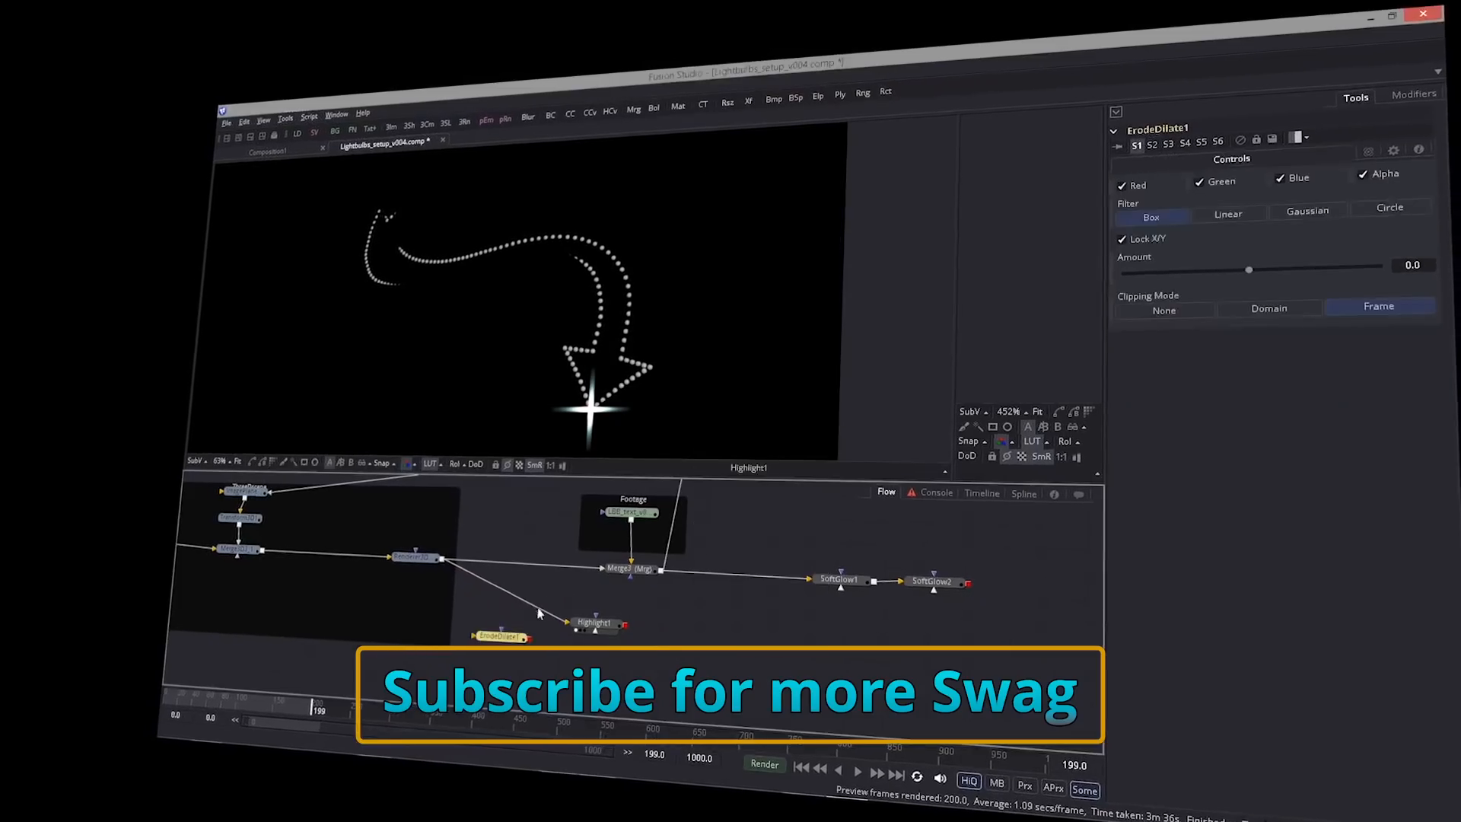
pyautogui.moveTo(1226, 278); pyautogui.dragTo(1213, 280)
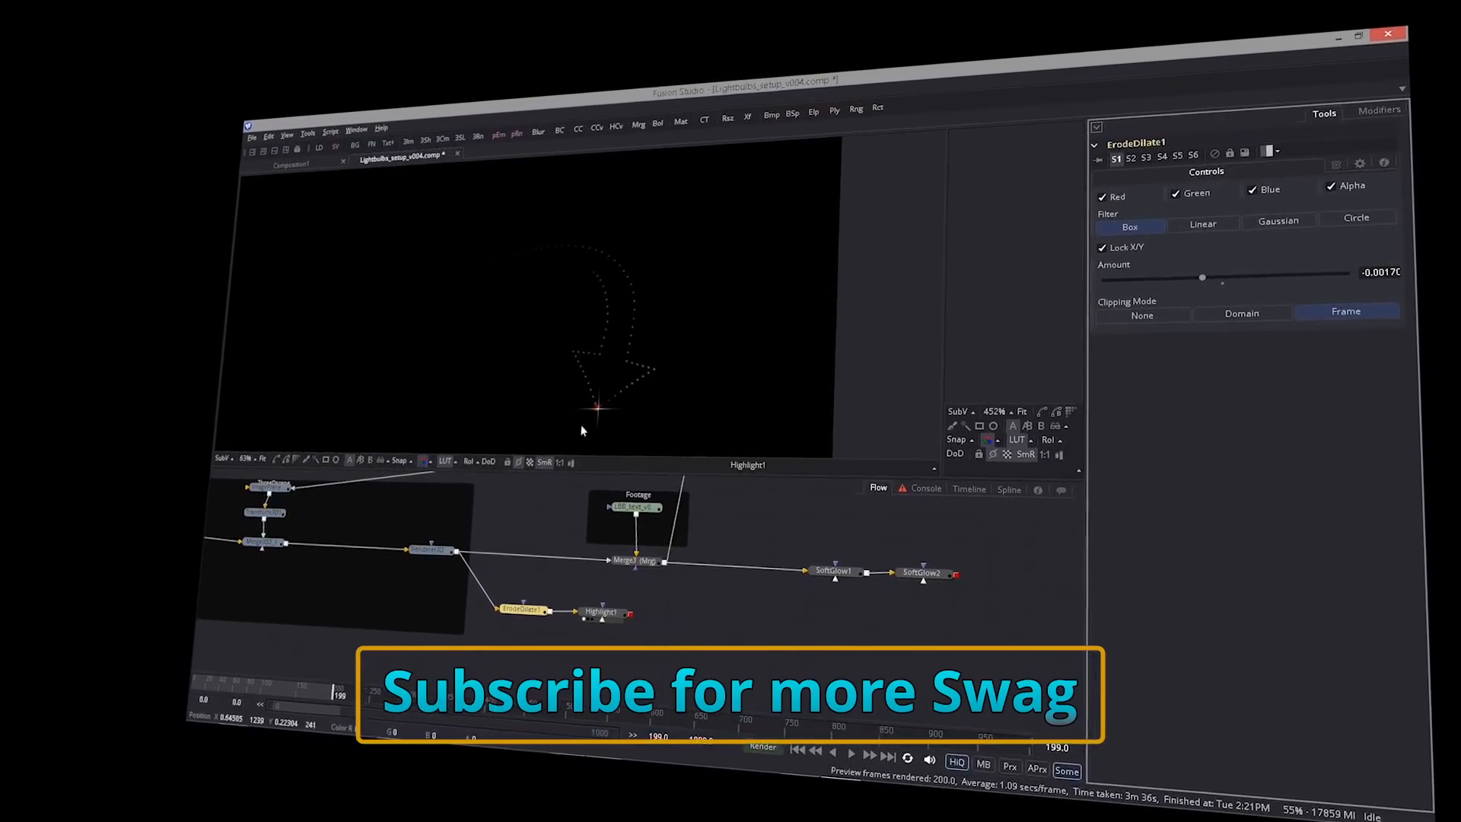
# - Add two copies of Highlight1 fed by ErodeDilate1, merge all three highlights together and view Merge5
pyautogui.click(601, 616)
pyautogui.hotkey('ctrl', 'c')
pyautogui.hotkey('ctrl', 'v')
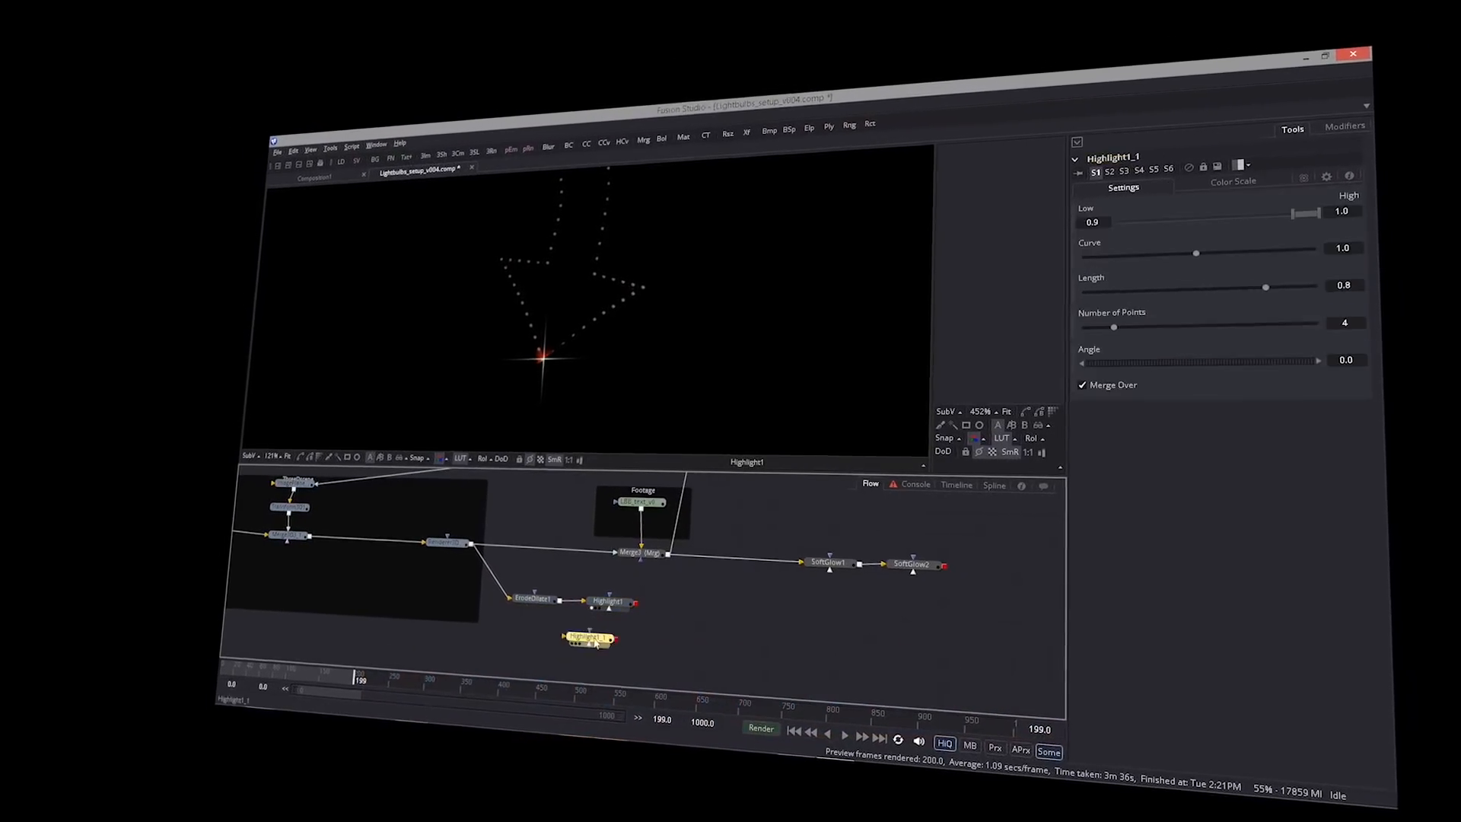
pyautogui.hotkey('ctrl', 'v')
pyautogui.moveTo(642, 620); pyautogui.dragTo(641, 620)
pyautogui.moveTo(641, 644); pyautogui.dragTo(672, 644)
pyautogui.press('1')
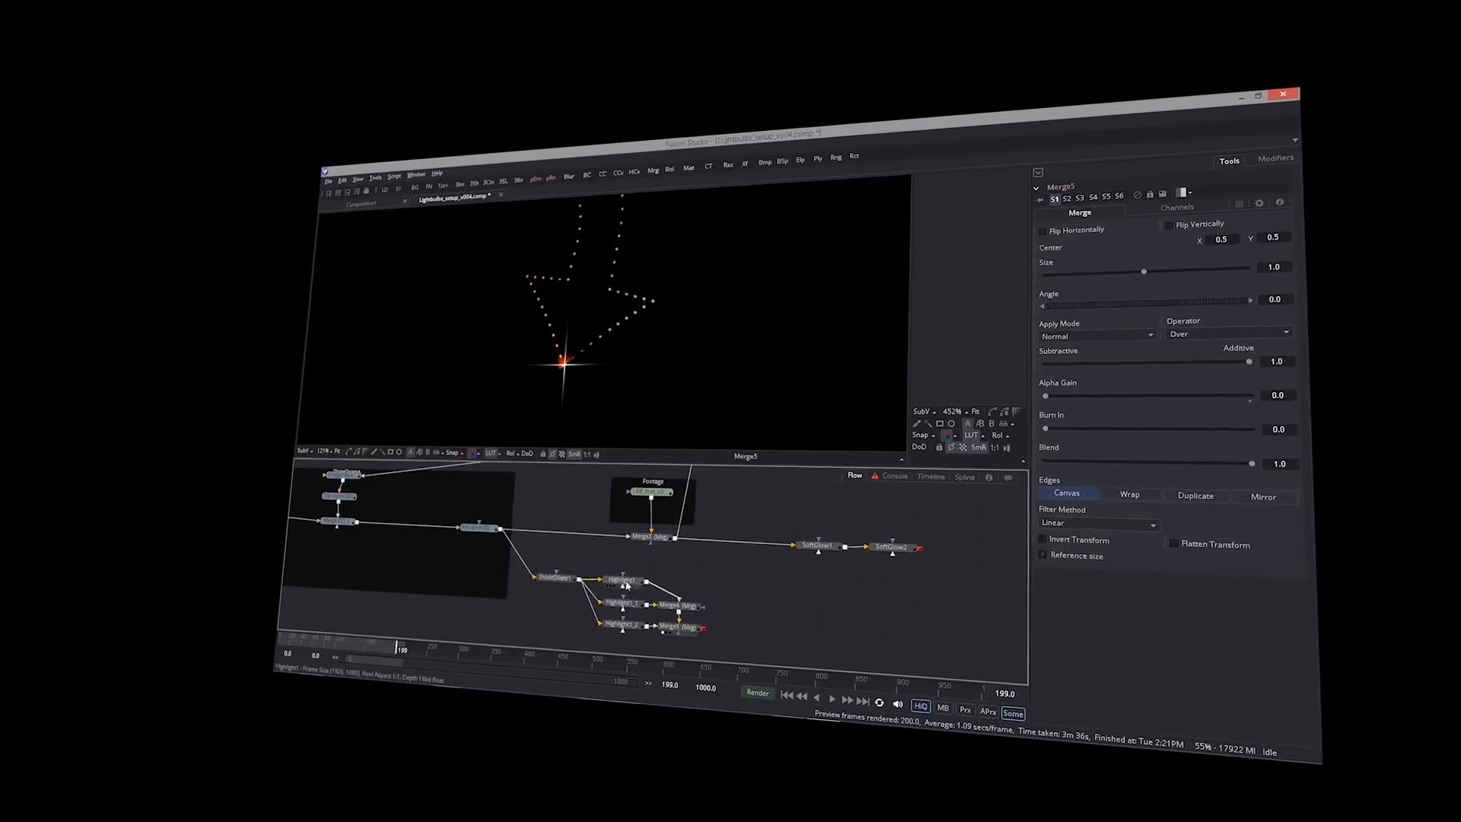
# - Change the Angle of Highlight1_1 and Highlight1_2 so the three highlights' rays point in different directions
pyautogui.click(620, 607)
pyautogui.click(627, 614)
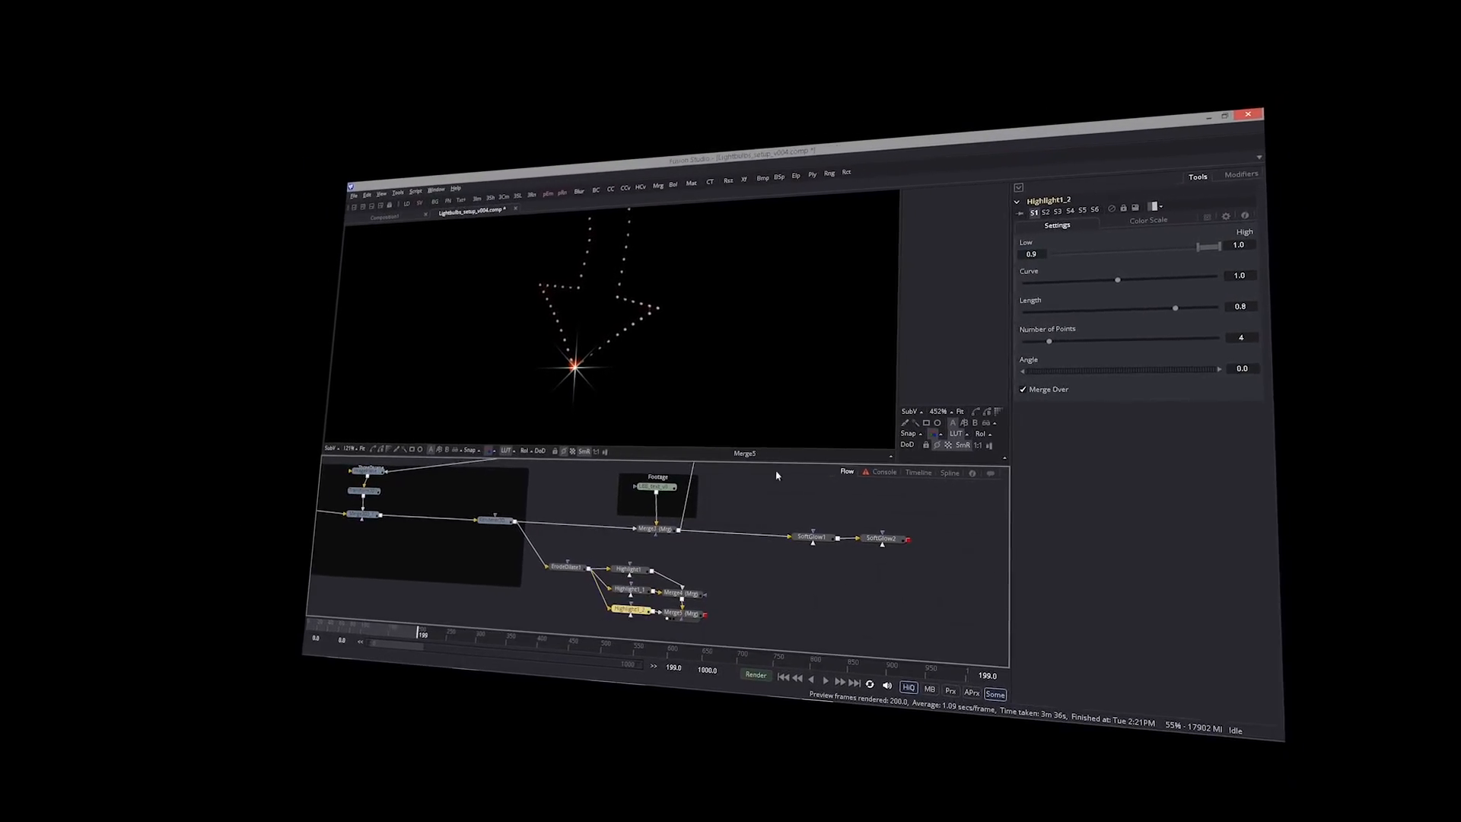
pyautogui.moveTo(1077, 370); pyautogui.dragTo(1090, 370)
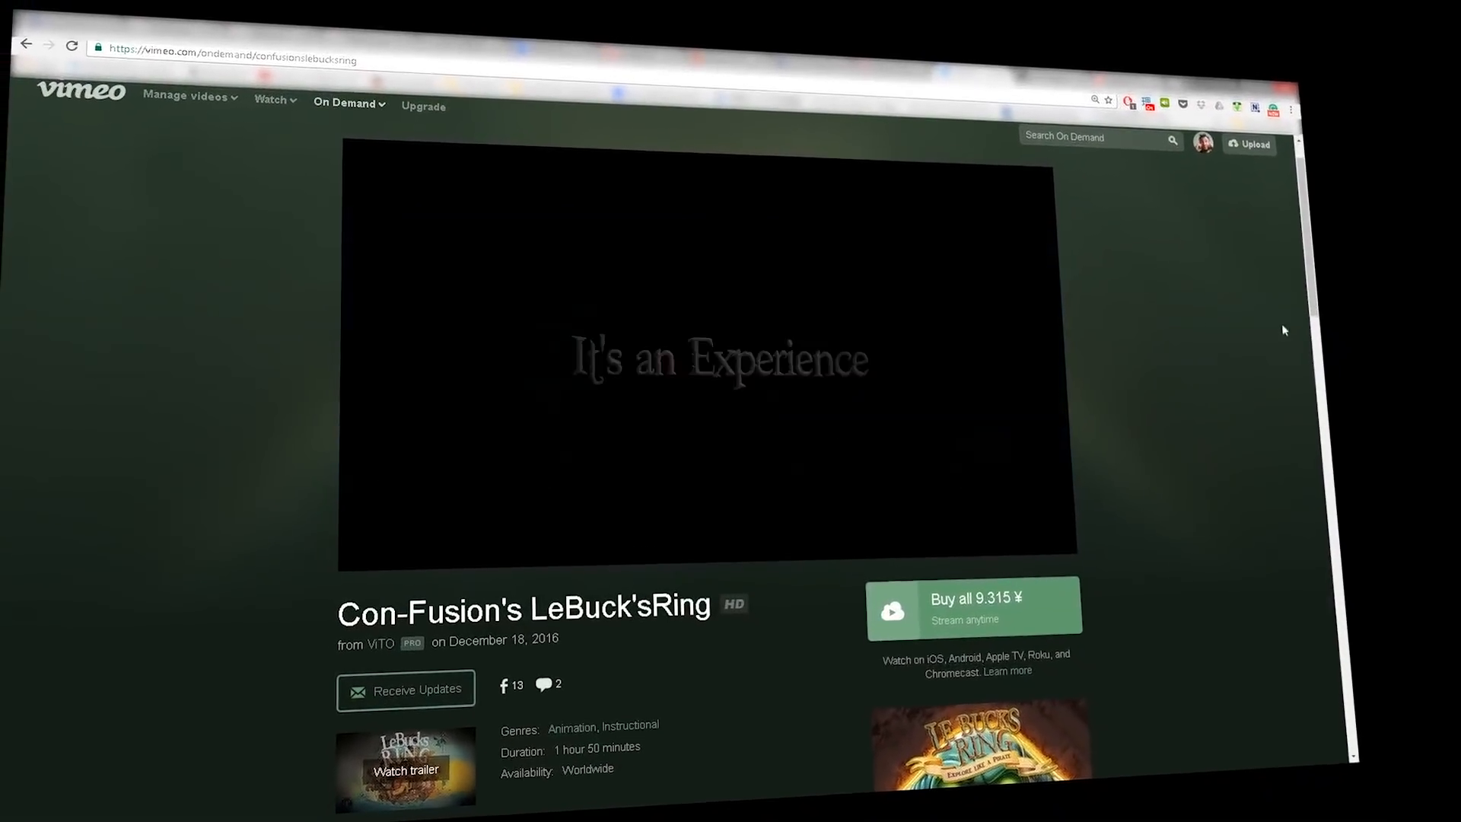
# - Look through the Con-Fusion's LeBuck'sRing page on Vimeo down to its episode list
pyautogui.scroll(-3, 708, 457)
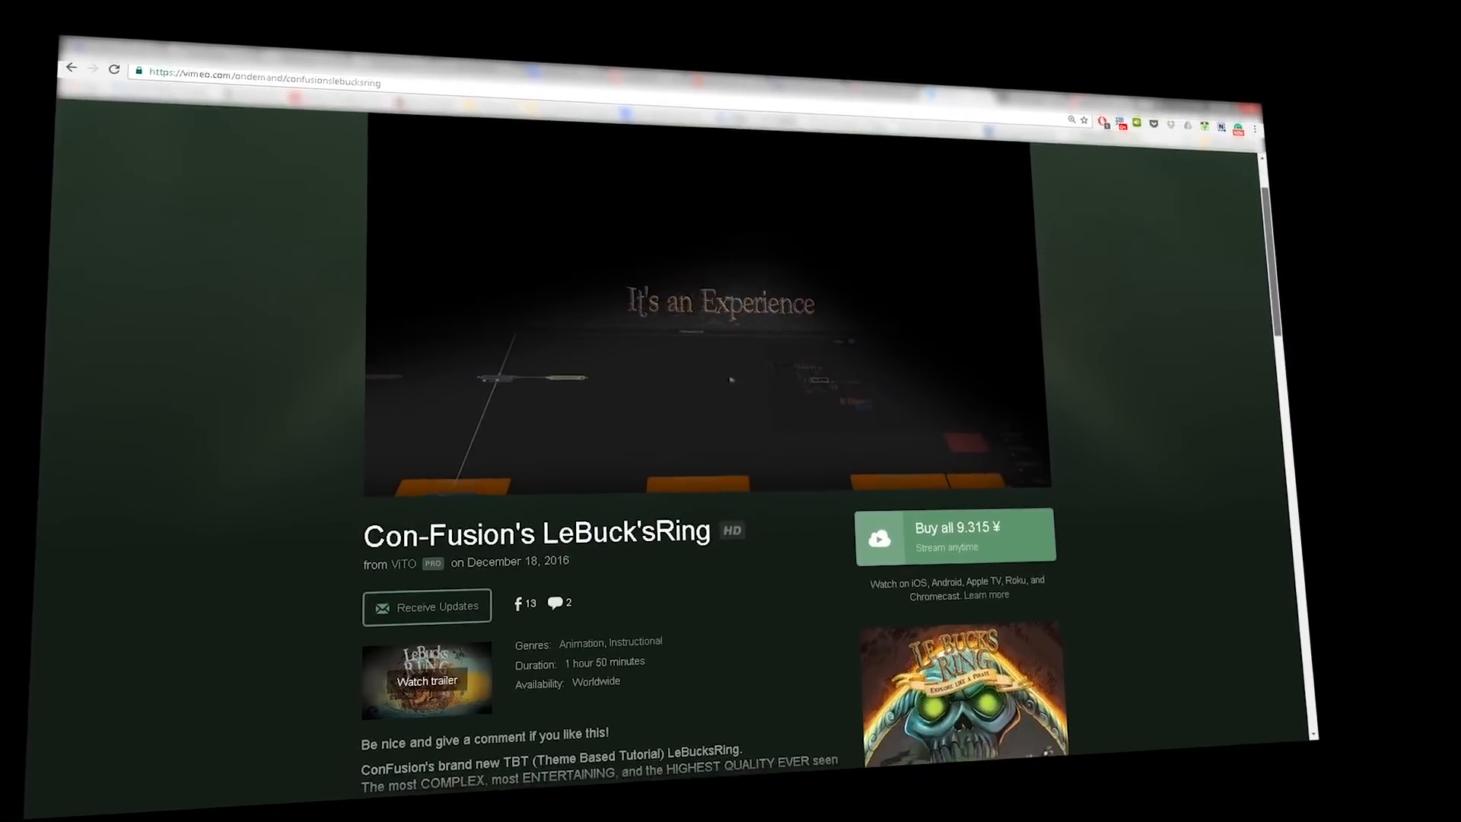
pyautogui.scroll(-3, 708, 457)
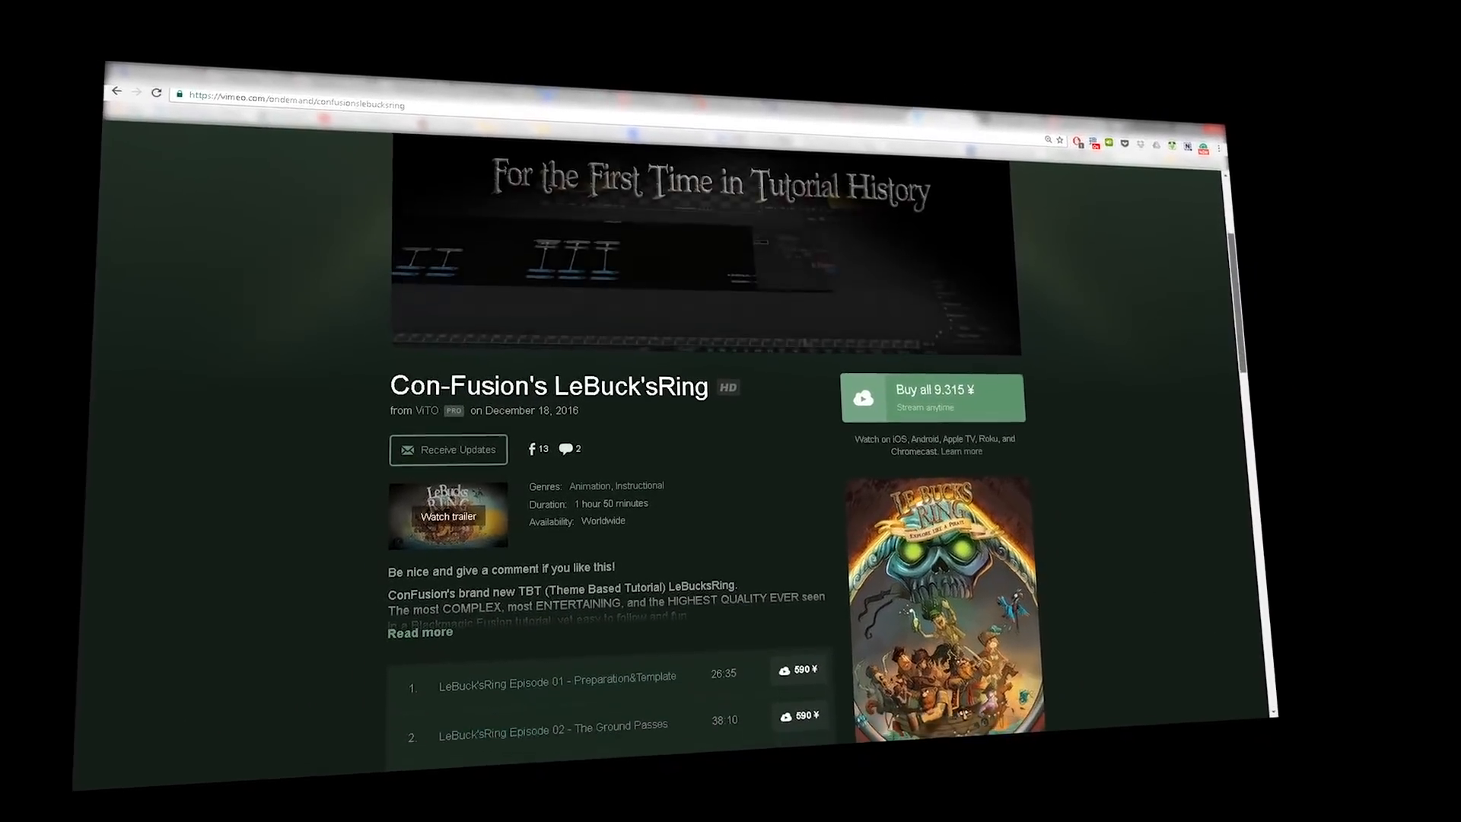
pyautogui.scroll(-3, 624, 457)
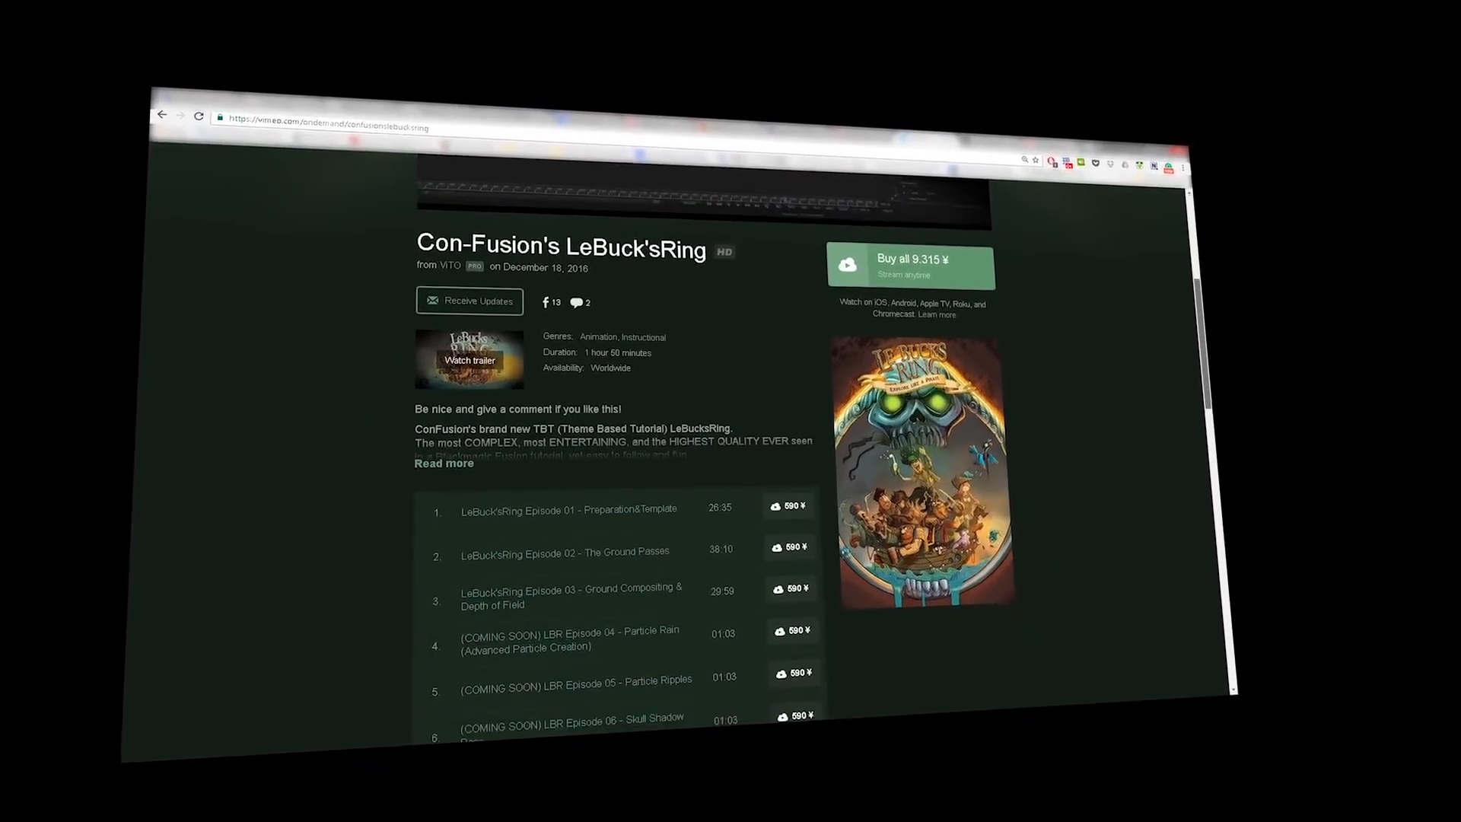